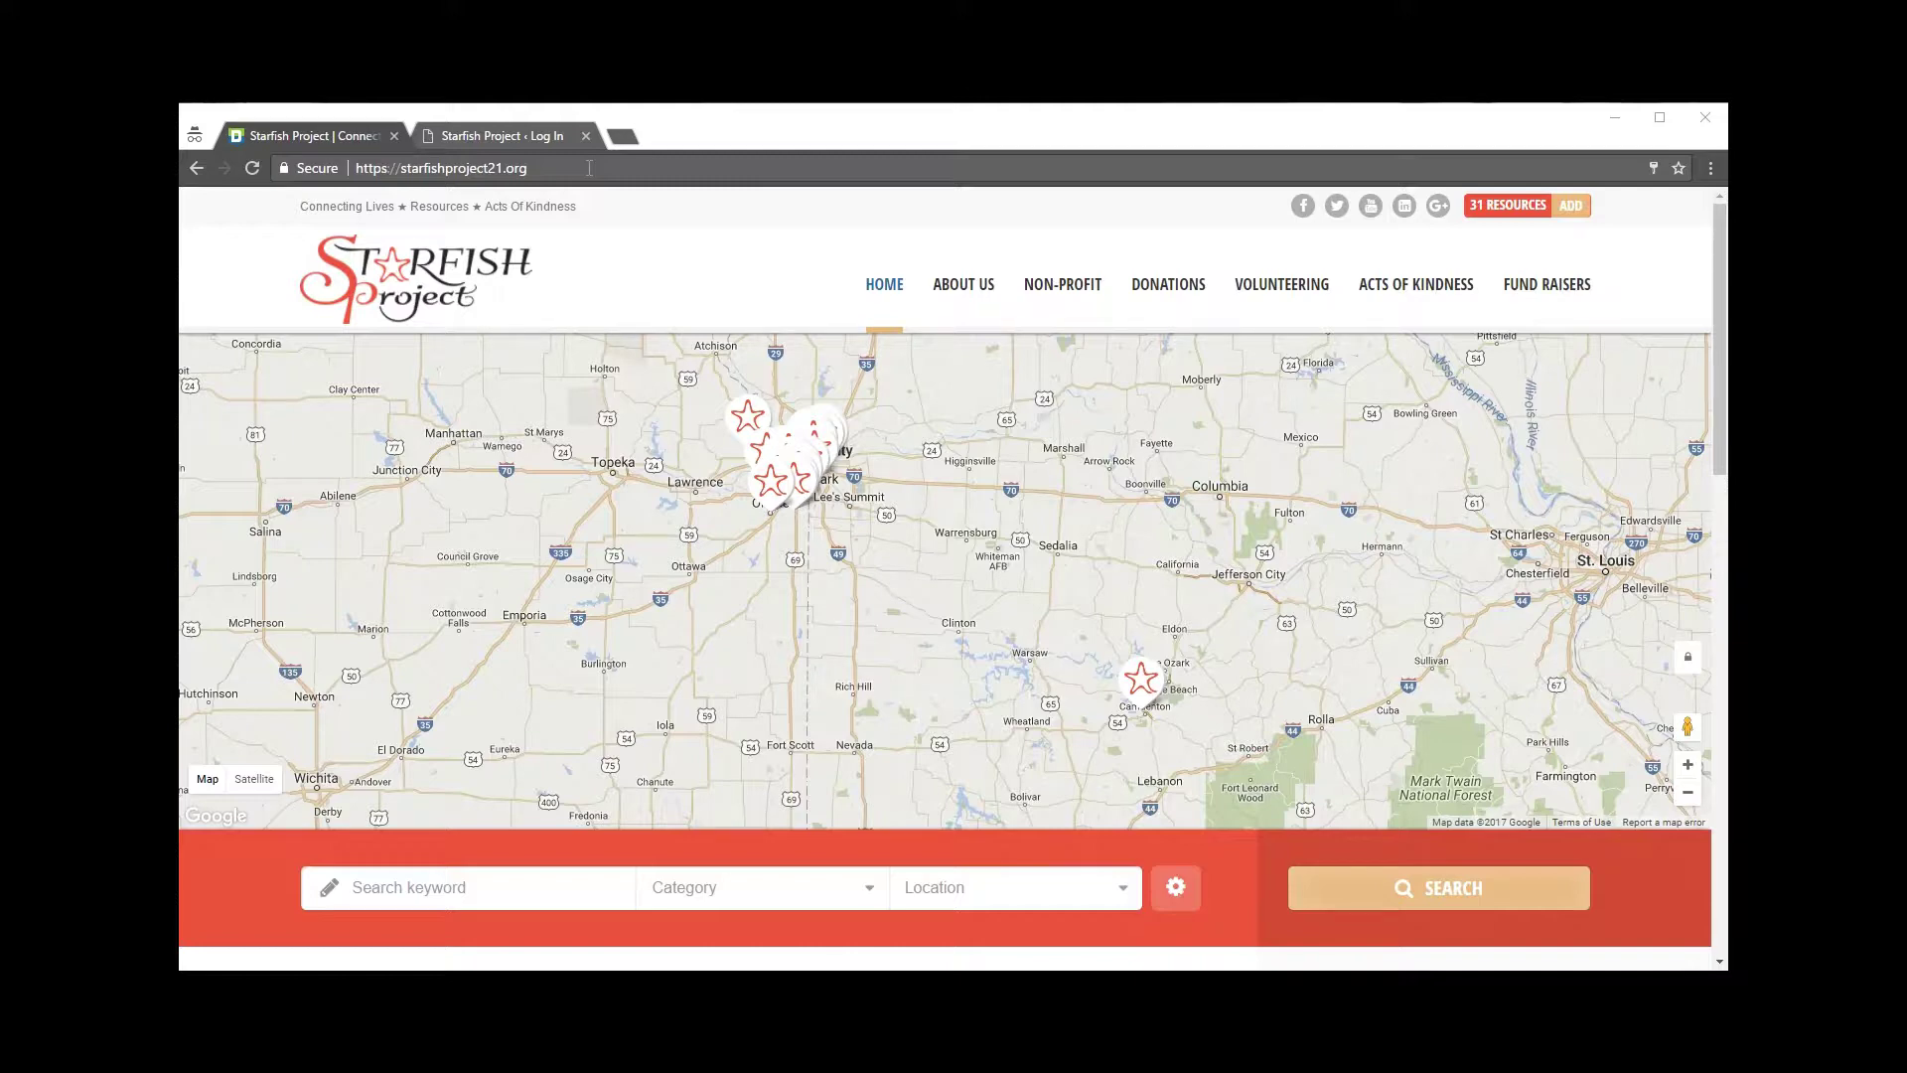
# Step: Choose Events And Fundraisers as the directory search category
pyautogui.click(589, 168)
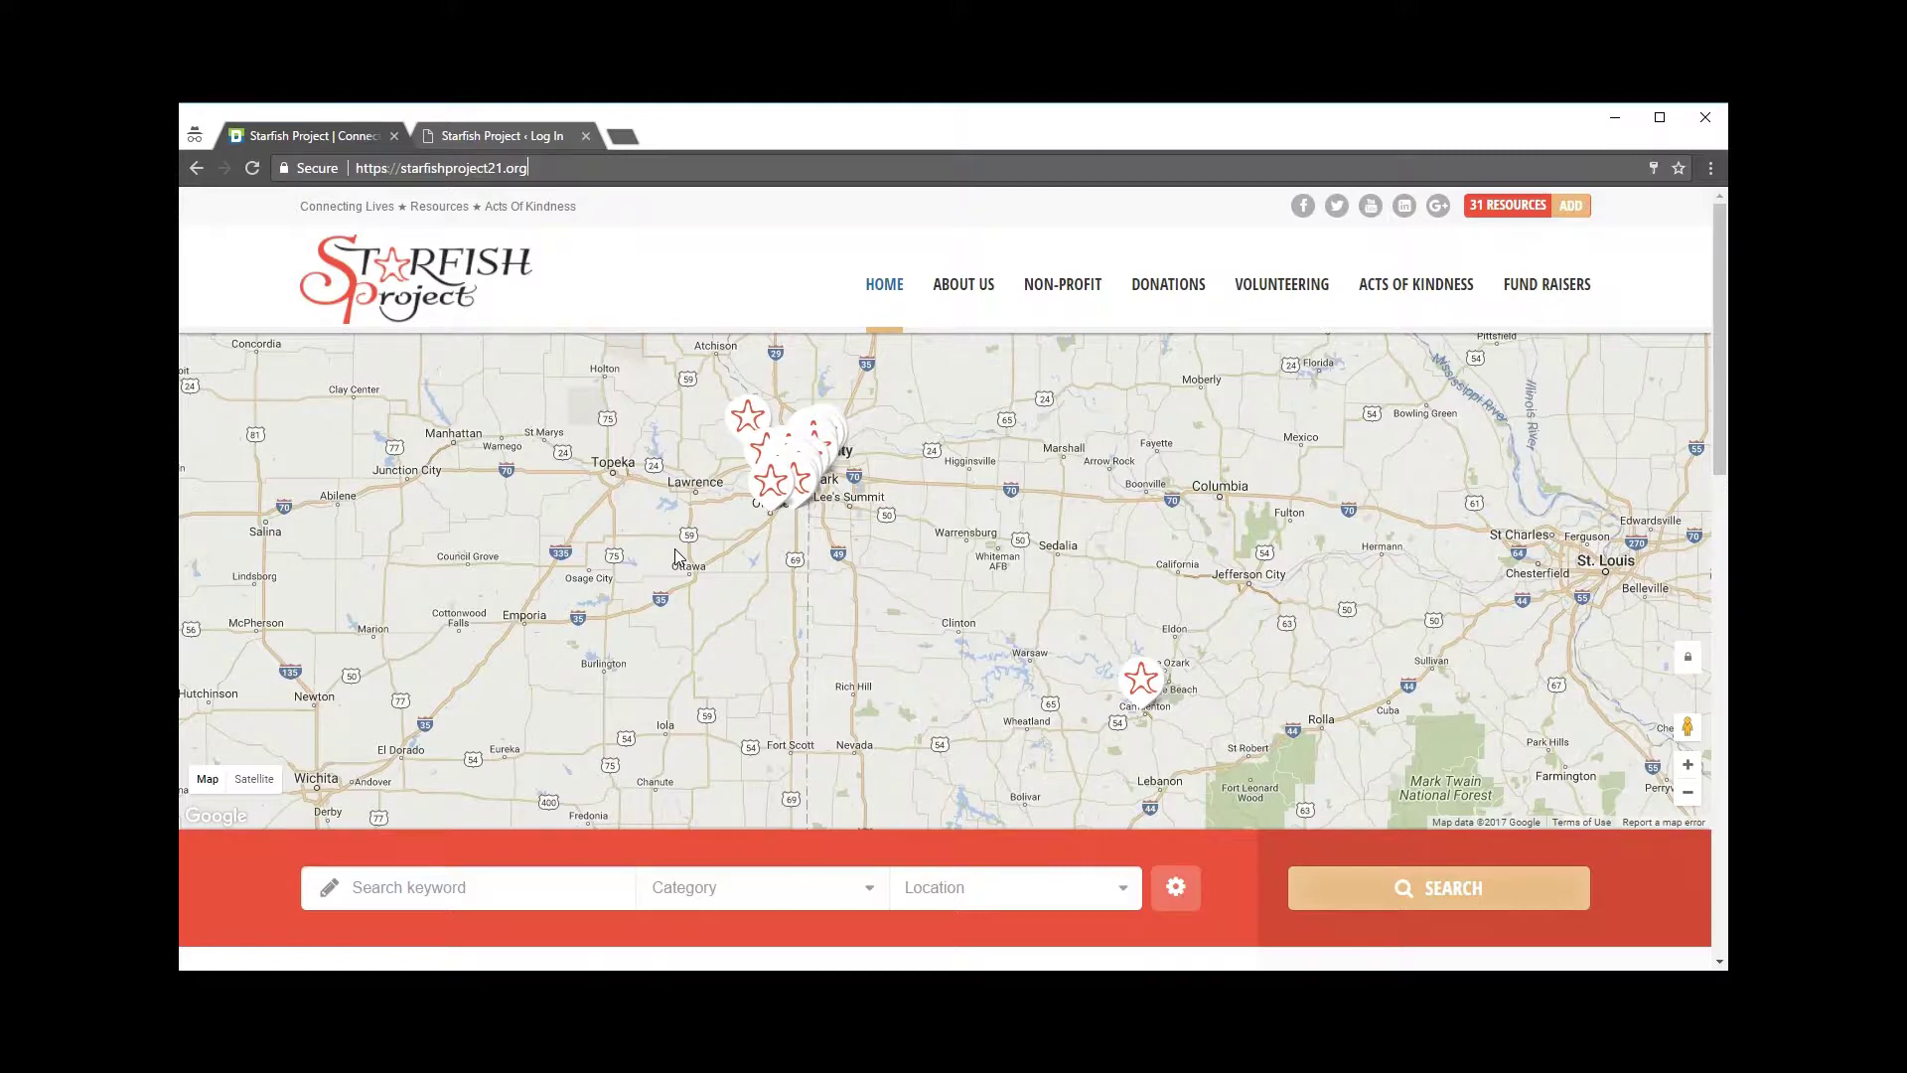
pyautogui.scroll(-1, 675, 548)
pyautogui.scroll(1, 671, 550)
pyautogui.scroll(-2, 856, 584)
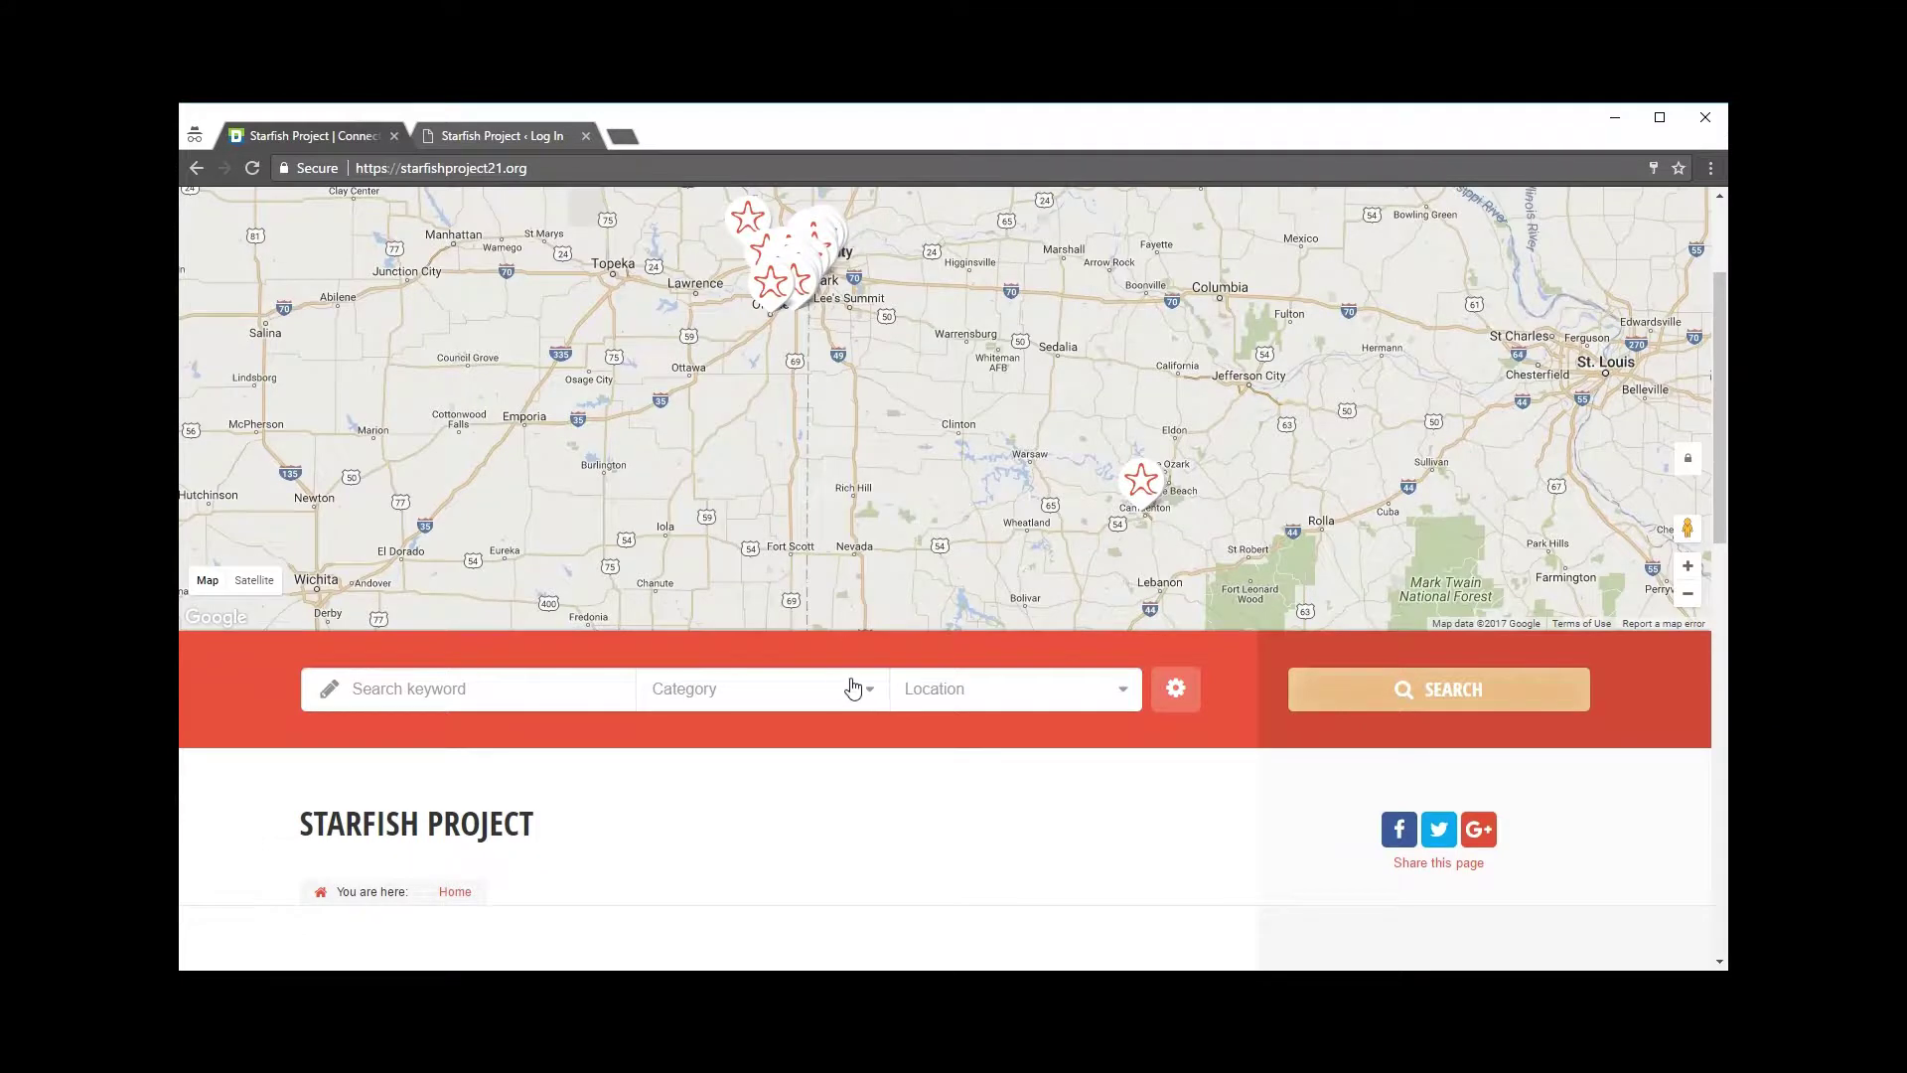
pyautogui.click(852, 685)
pyautogui.scroll(-3, 820, 827)
pyautogui.scroll(-4, 812, 832)
pyautogui.click(752, 812)
# Step: Set the search location to Kansas and run the search
pyautogui.click(1036, 690)
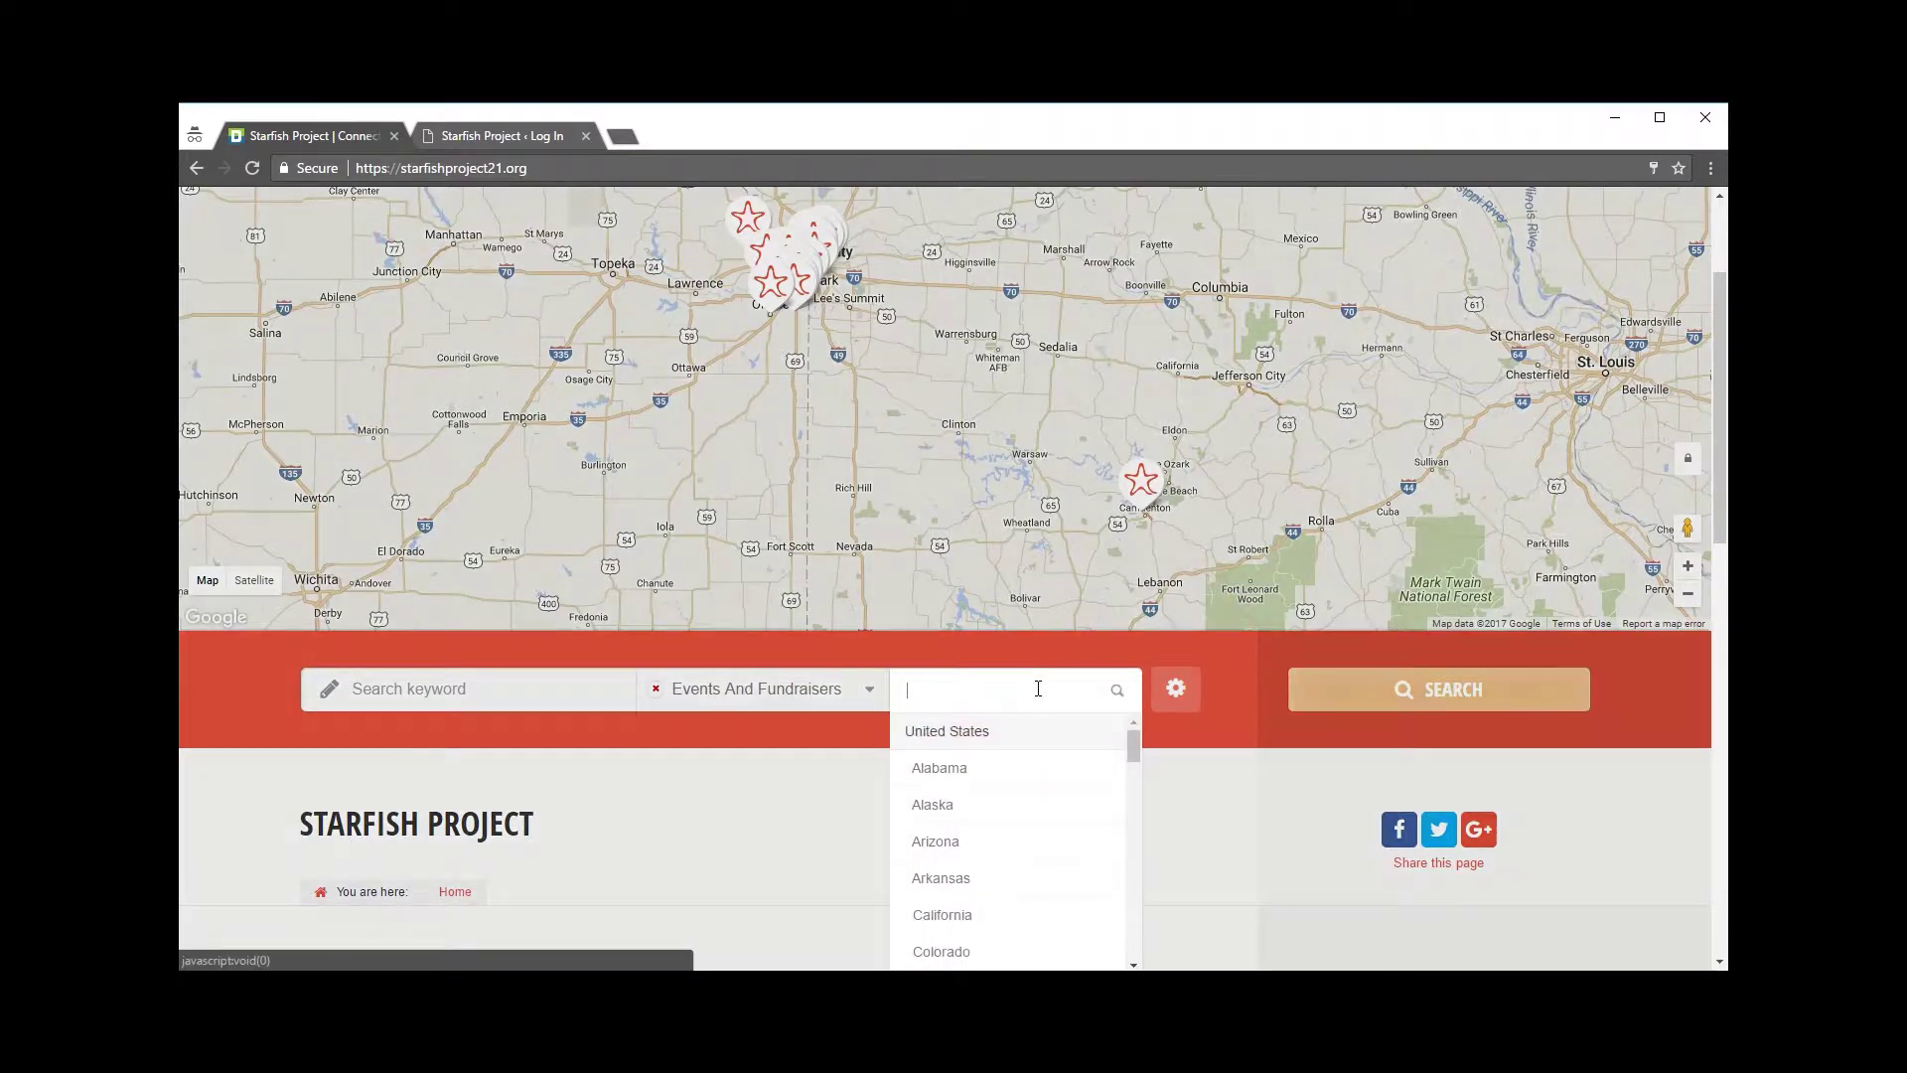
pyautogui.scroll(-3, 983, 804)
pyautogui.scroll(-3, 989, 800)
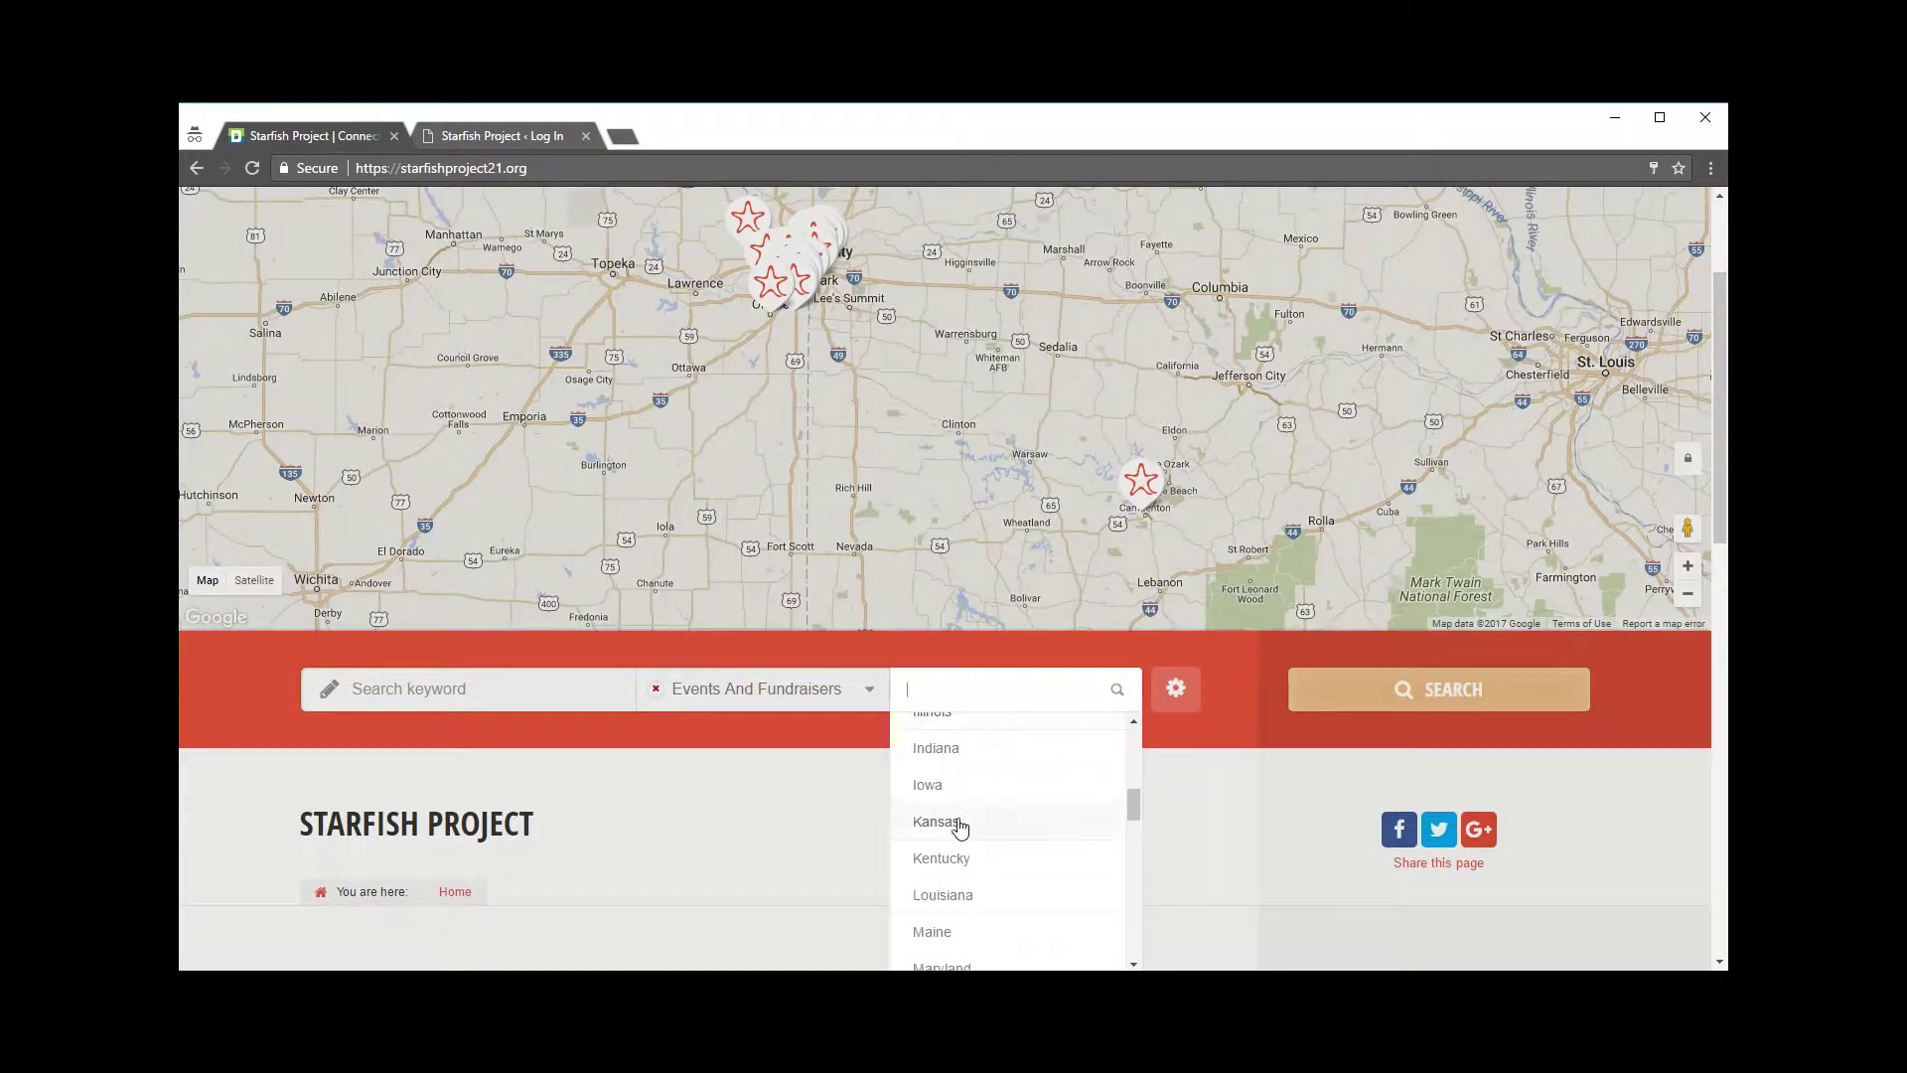
pyautogui.click(938, 821)
pyautogui.click(1447, 690)
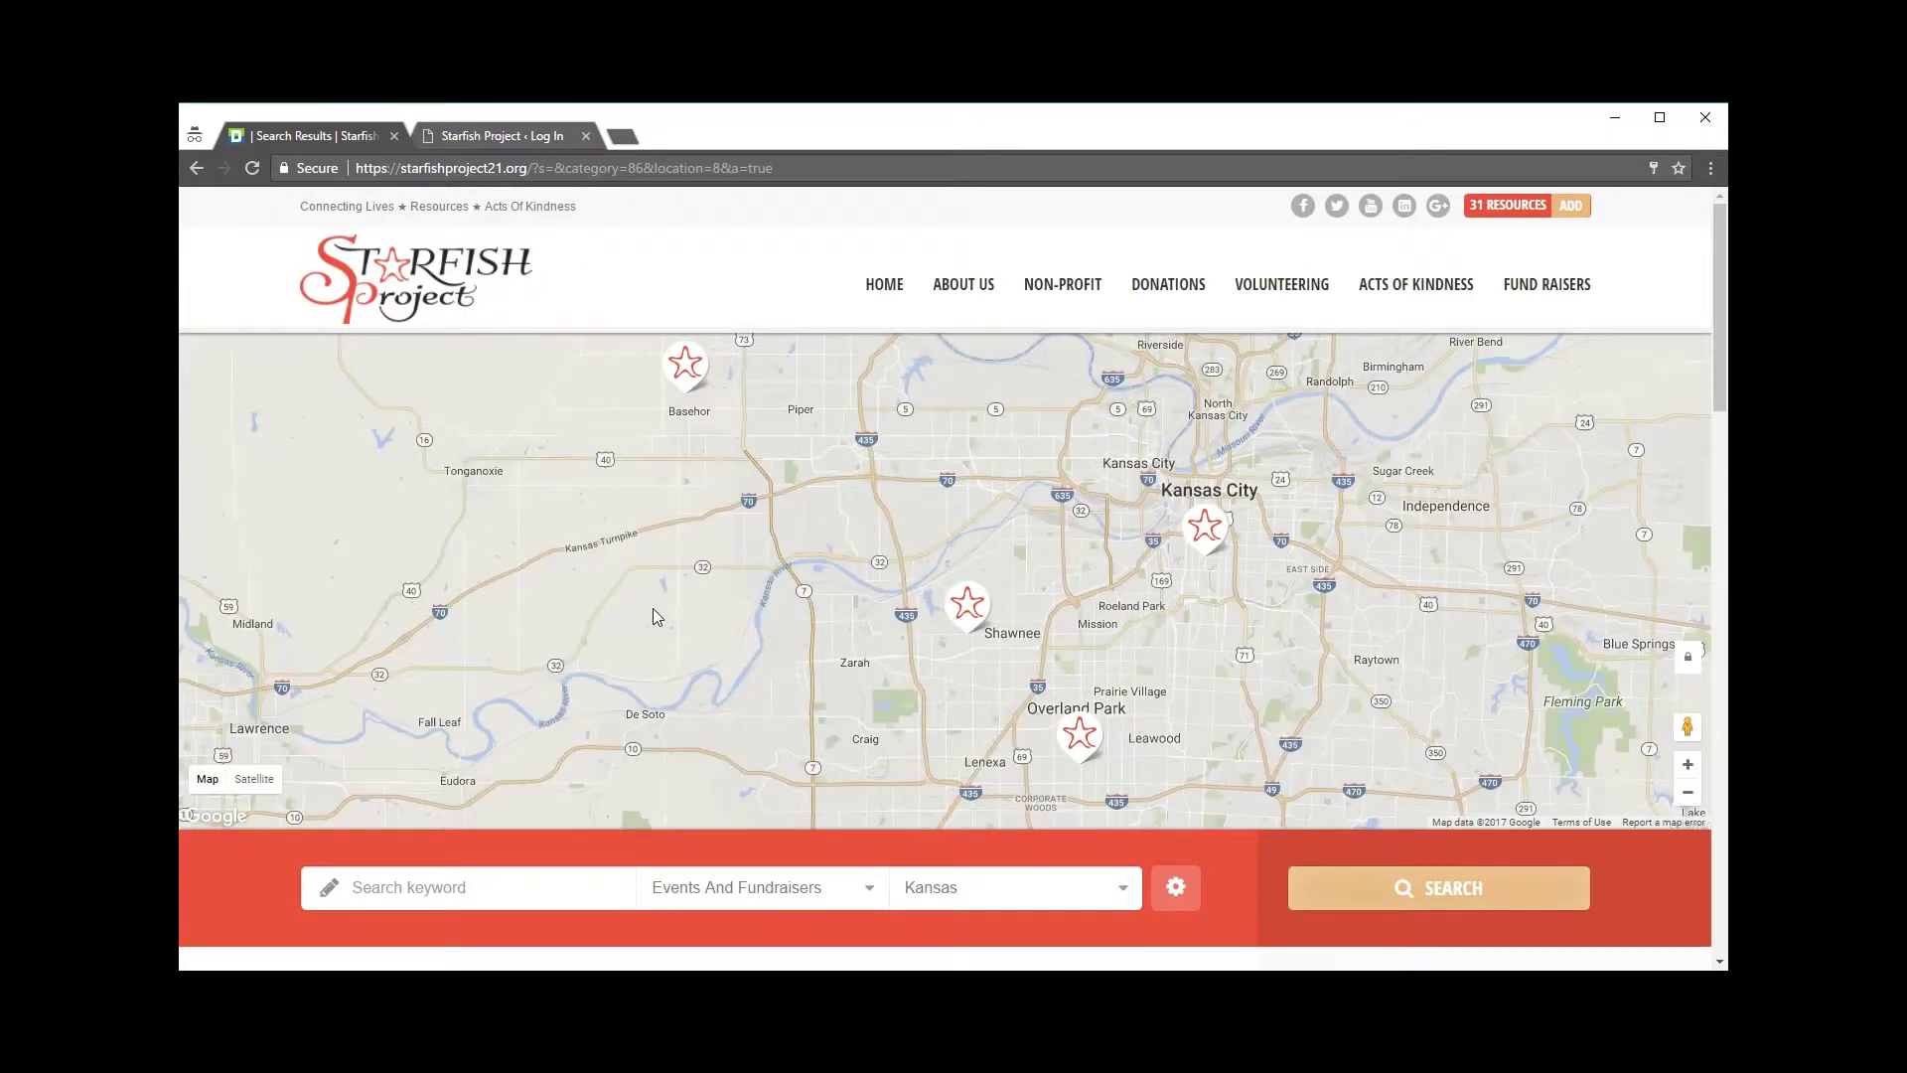
# Step: Scroll the Kansas fundraiser results and open the 'A Ride For The Wounded' listing
pyautogui.scroll(-7, 596, 601)
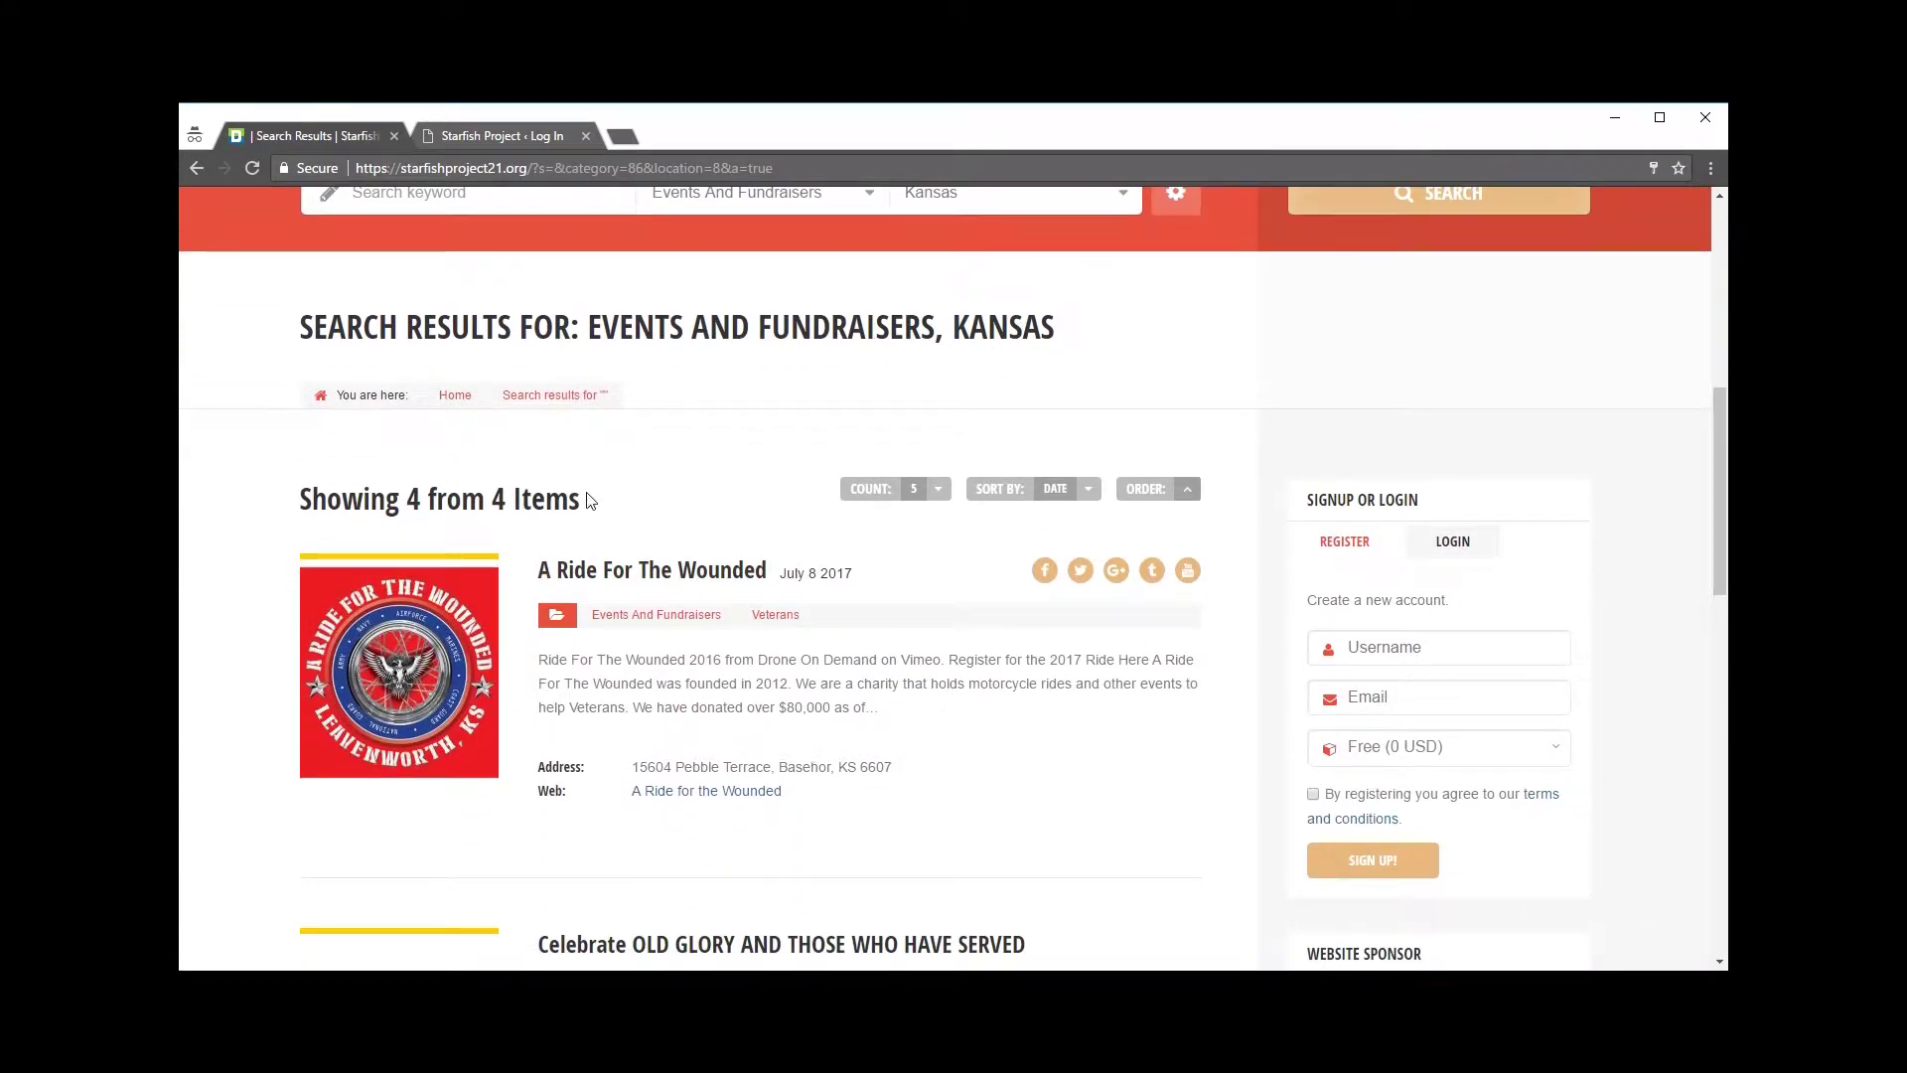
pyautogui.scroll(-2, 586, 497)
pyautogui.scroll(1, 740, 616)
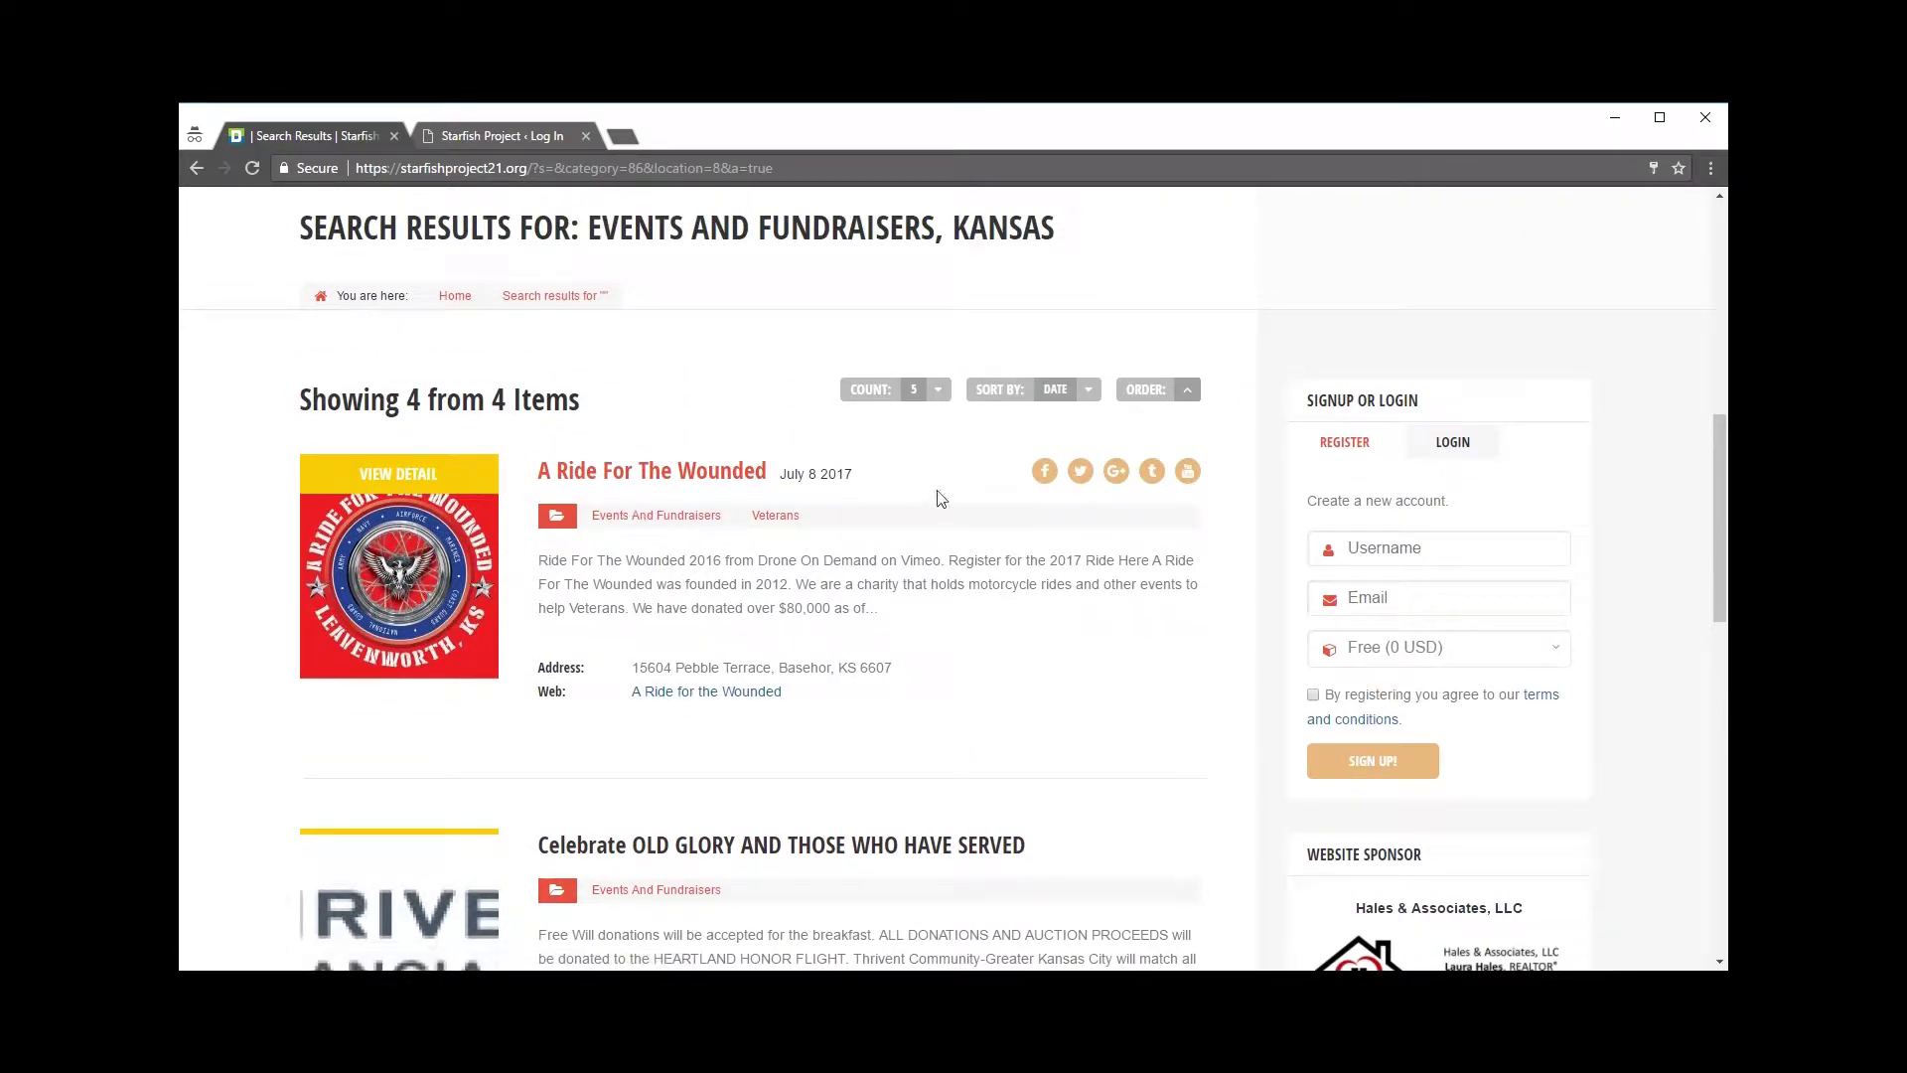
pyautogui.scroll(1, 655, 552)
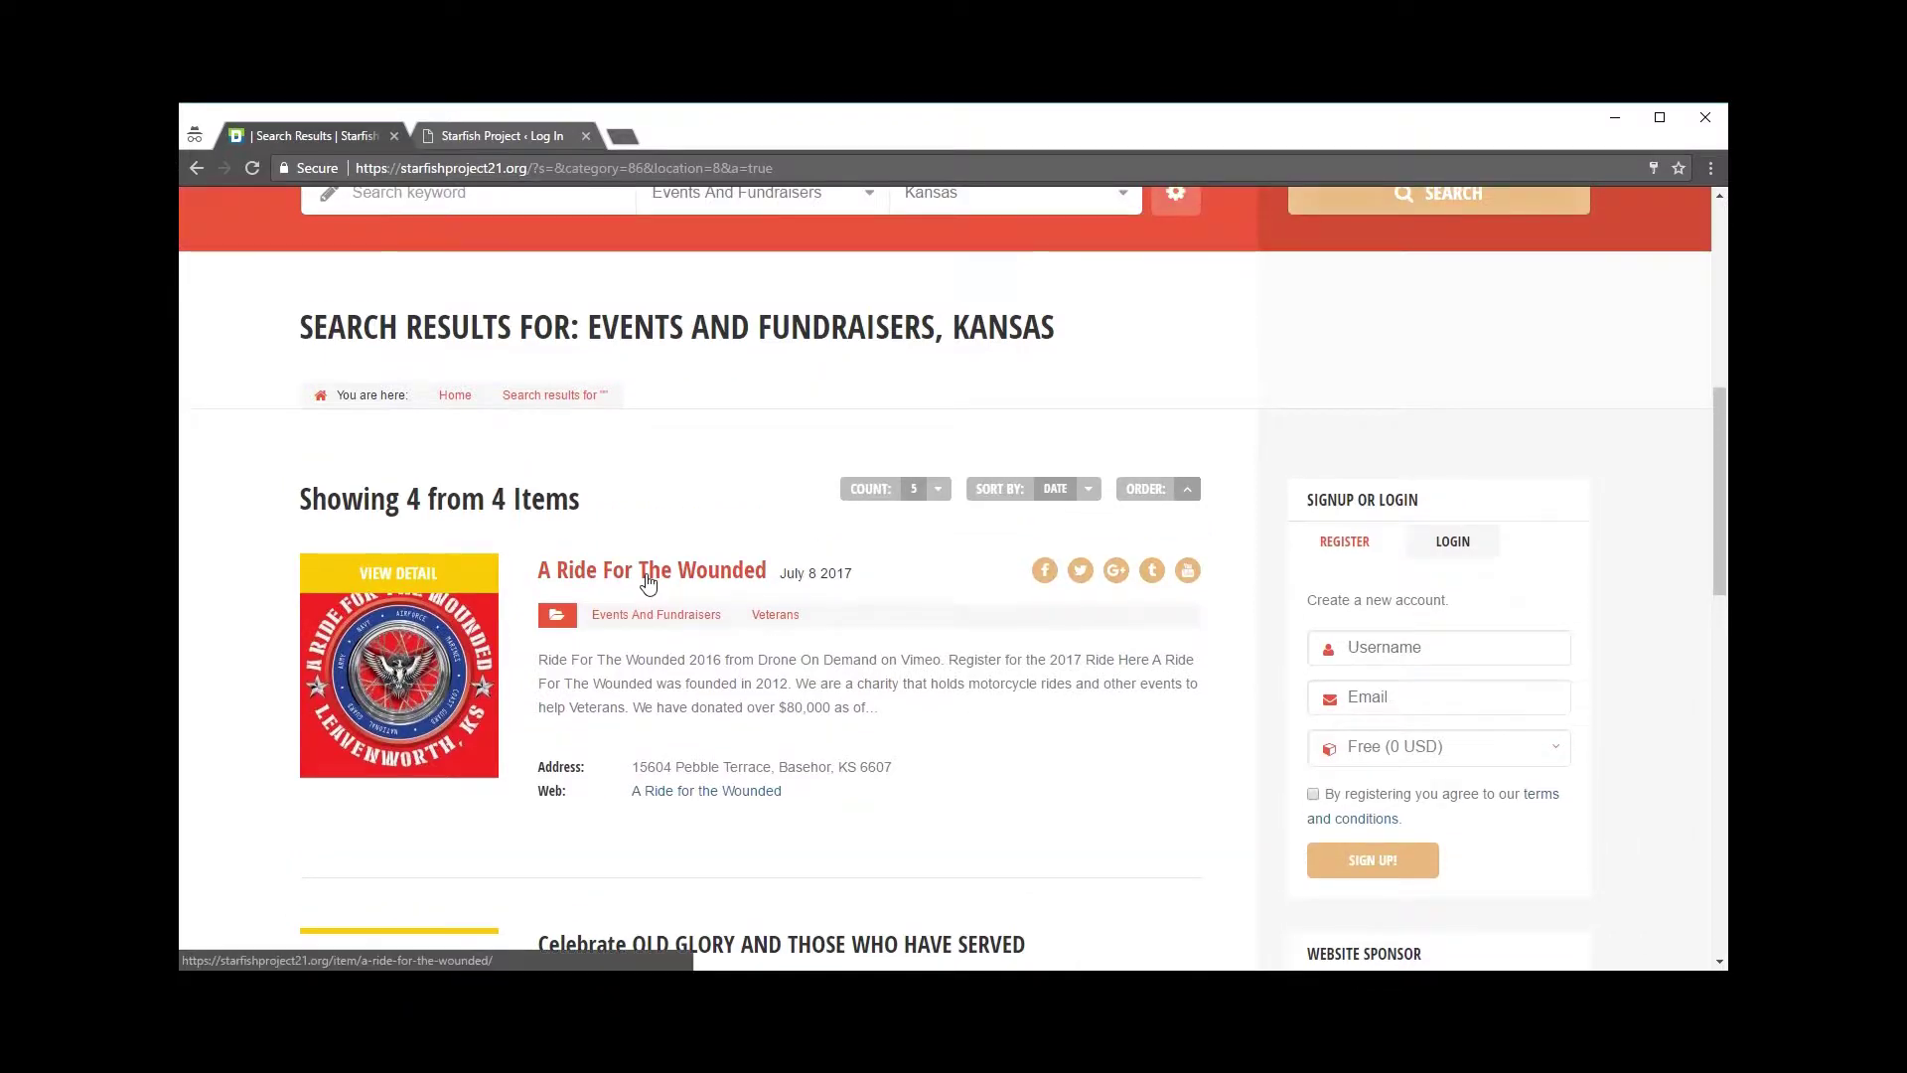
pyautogui.click(647, 579)
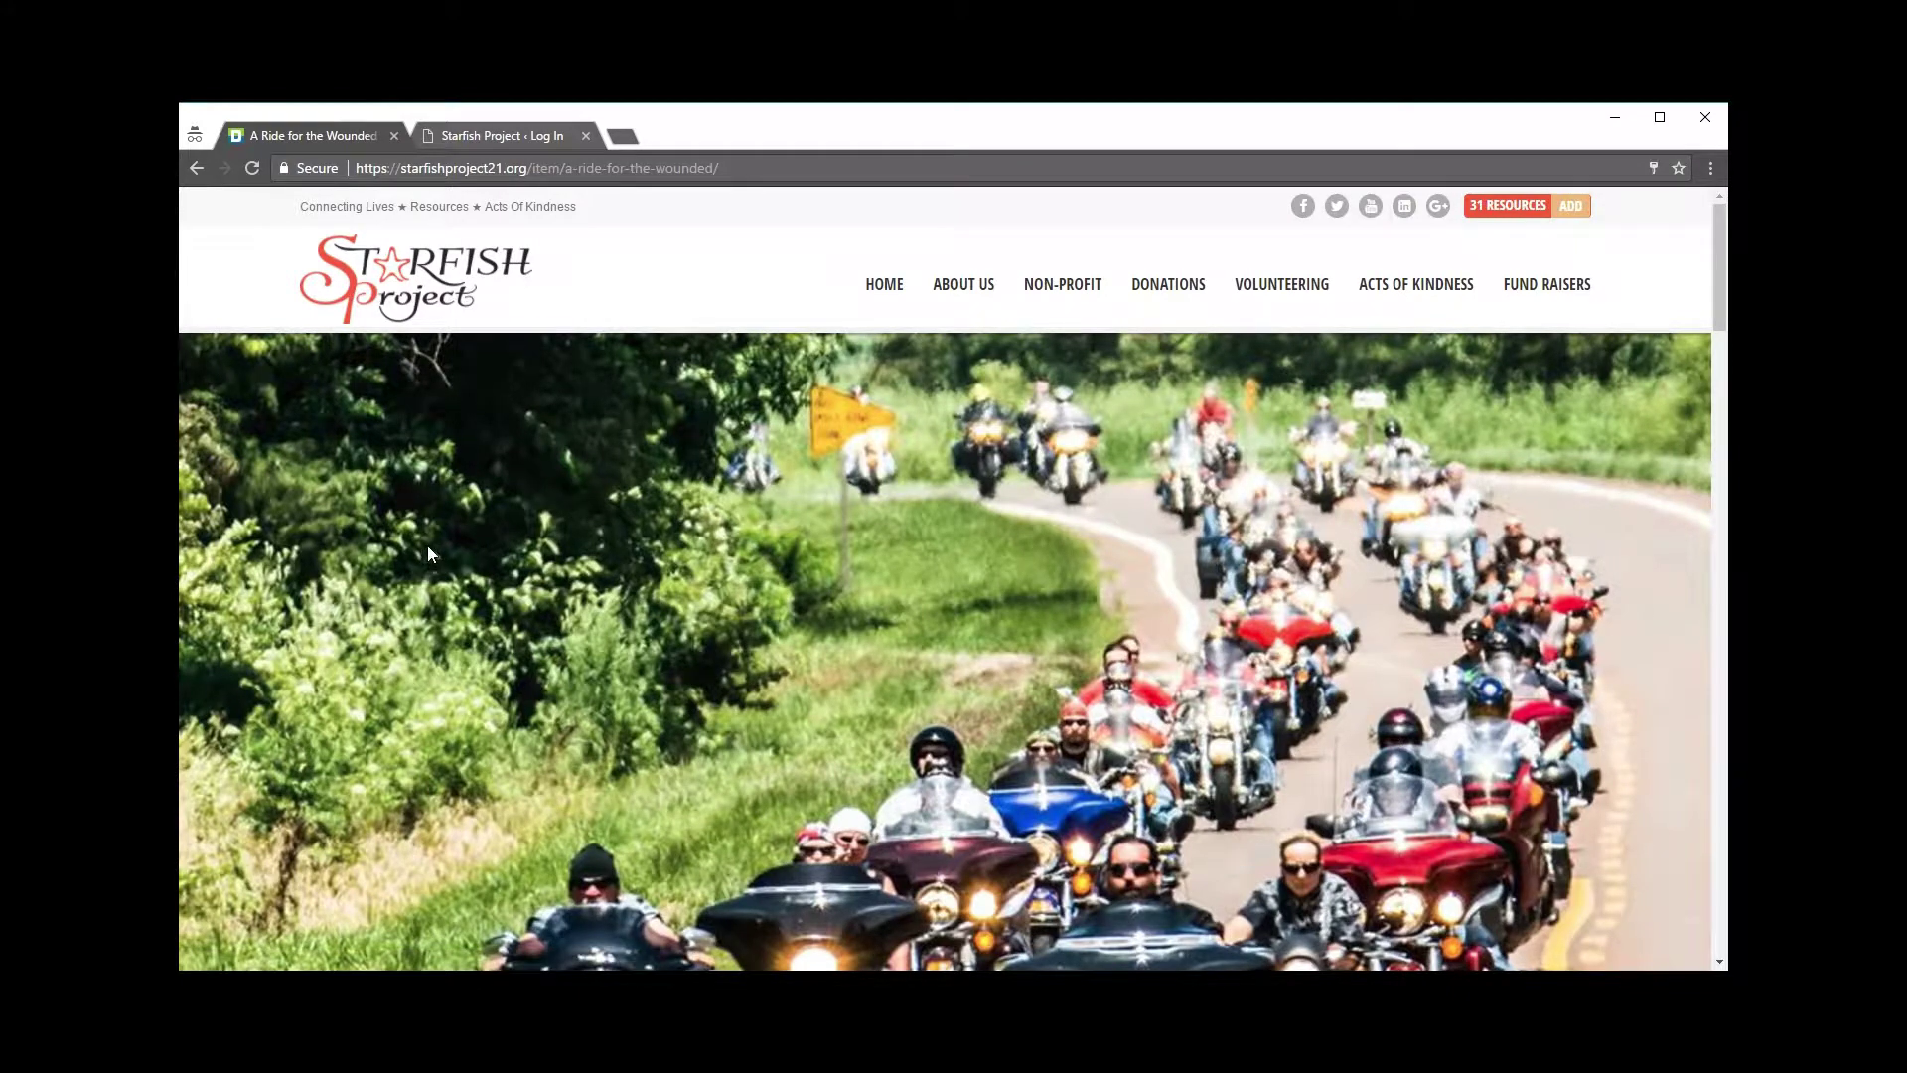
# Step: Advance the listing's photo gallery by two pictures
pyautogui.scroll(-4, 429, 548)
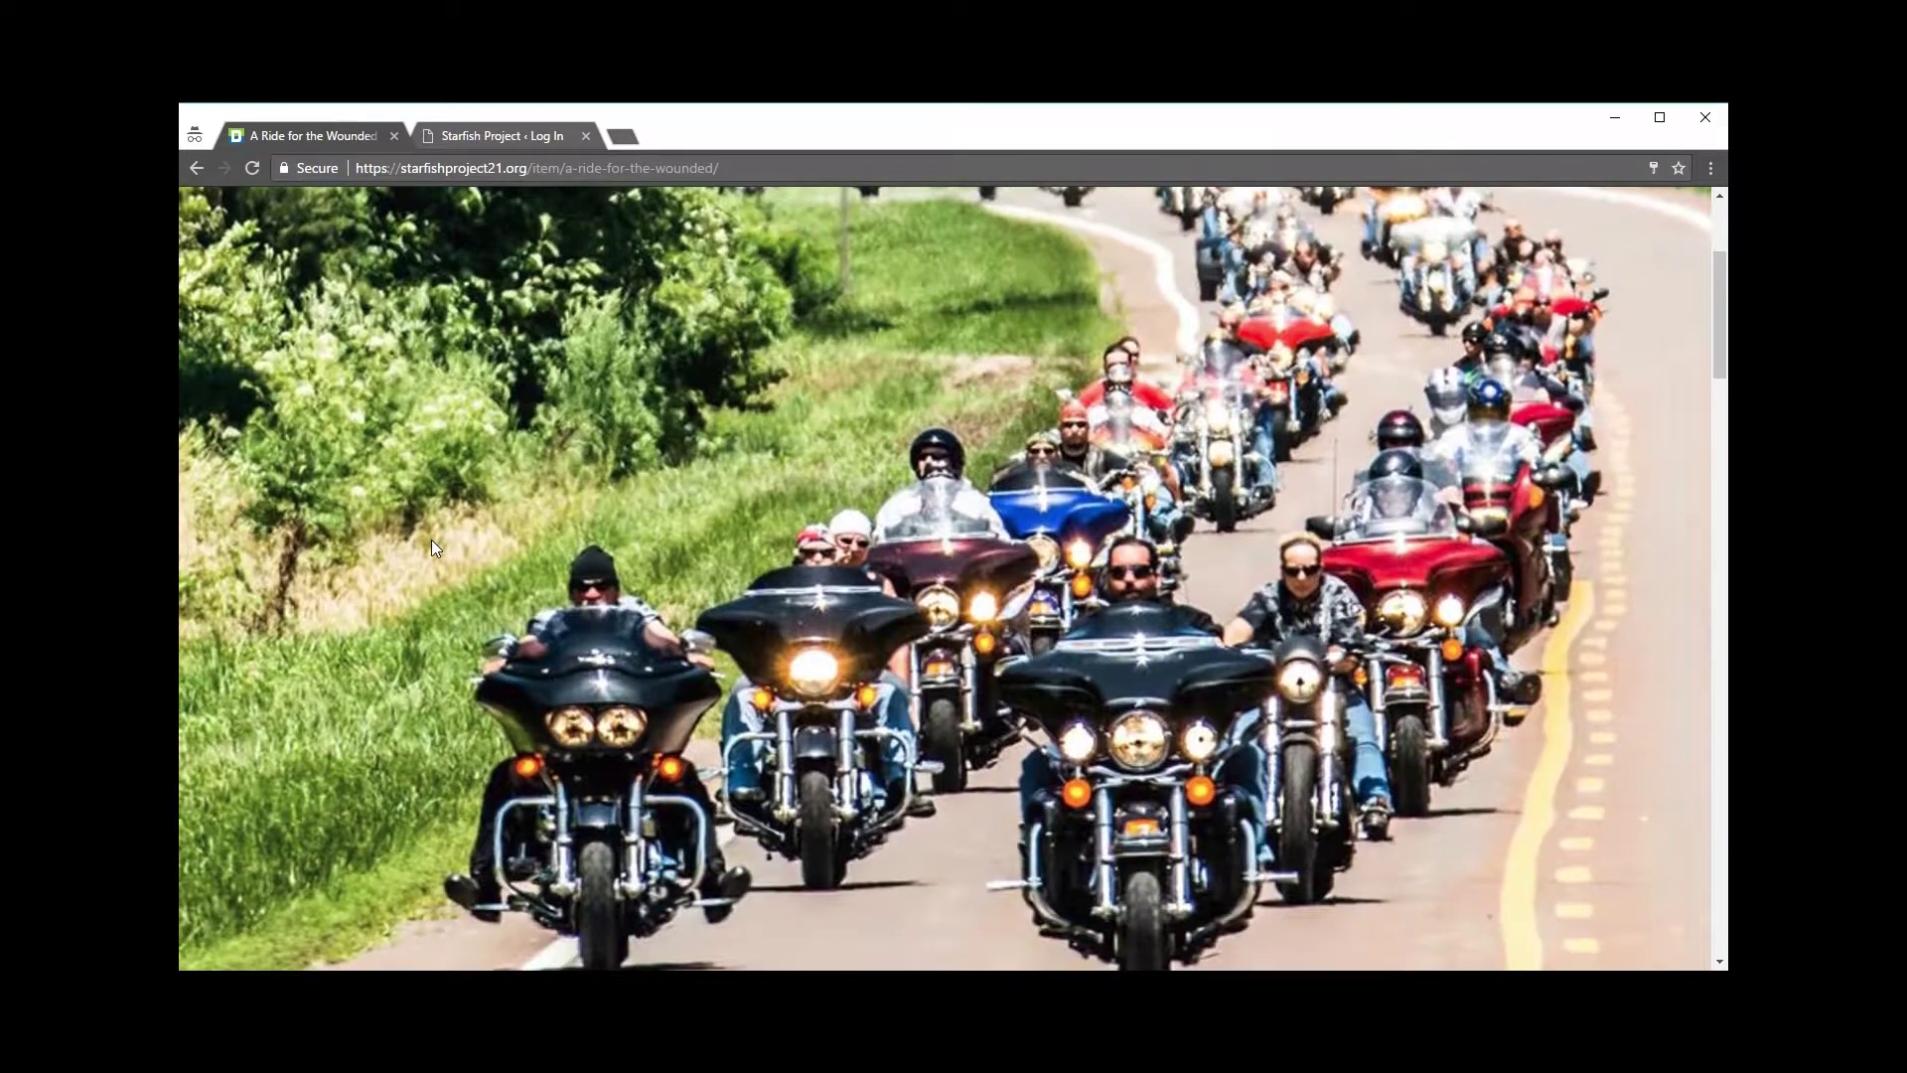
pyautogui.scroll(-8, 987, 508)
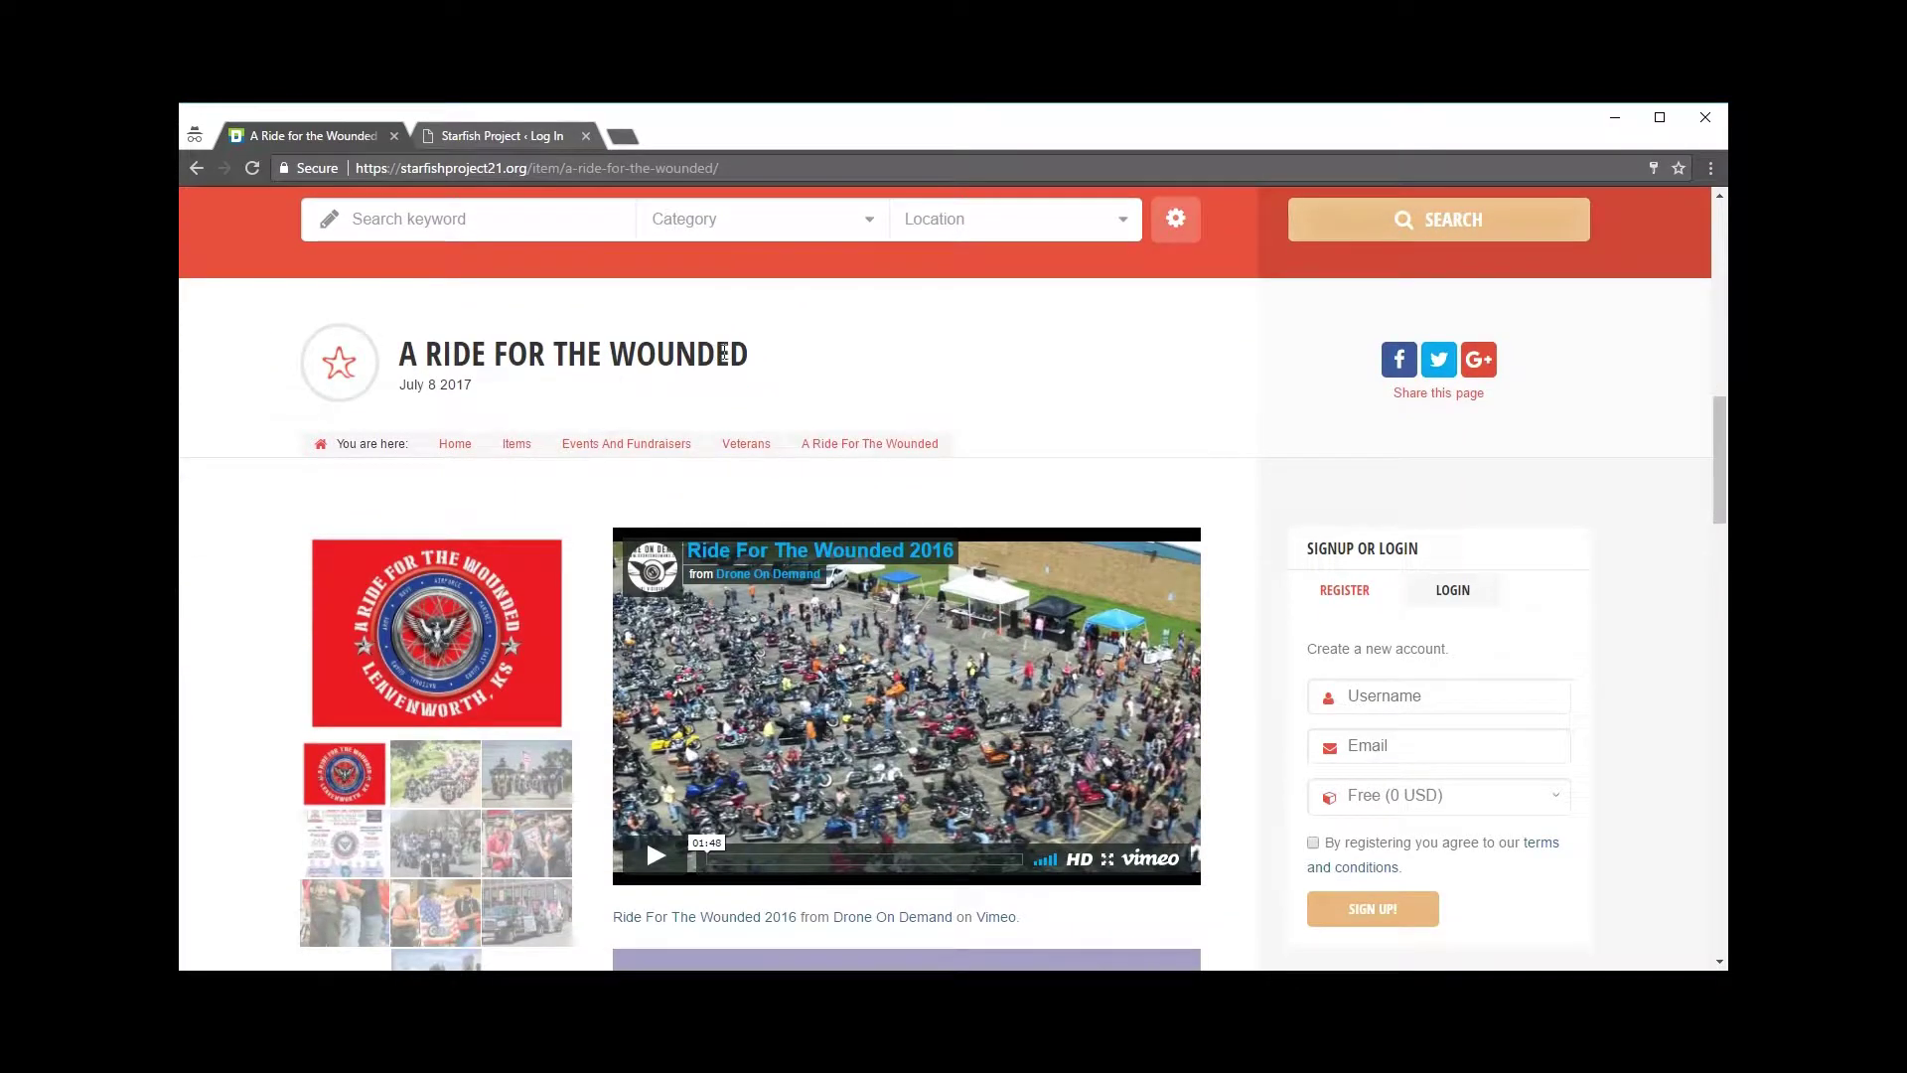
pyautogui.scroll(-5, 718, 352)
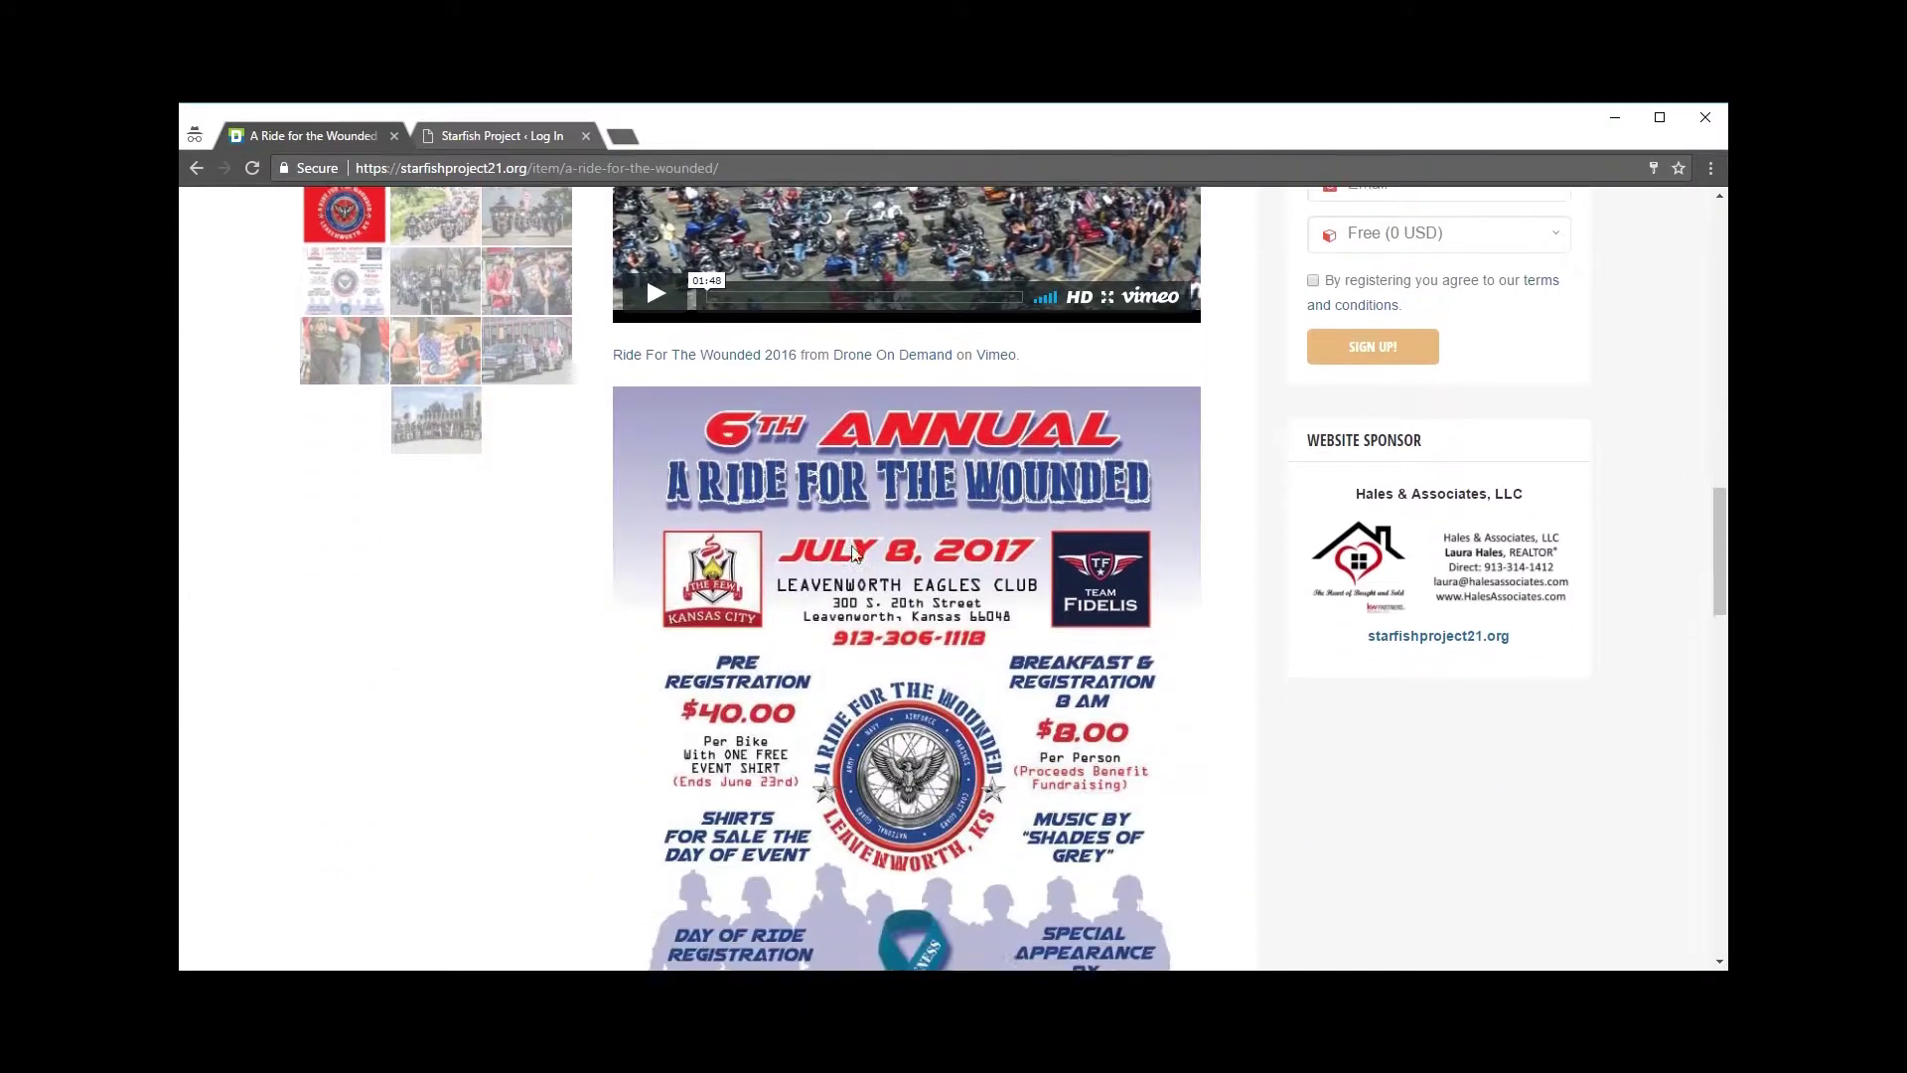
pyautogui.scroll(4, 490, 523)
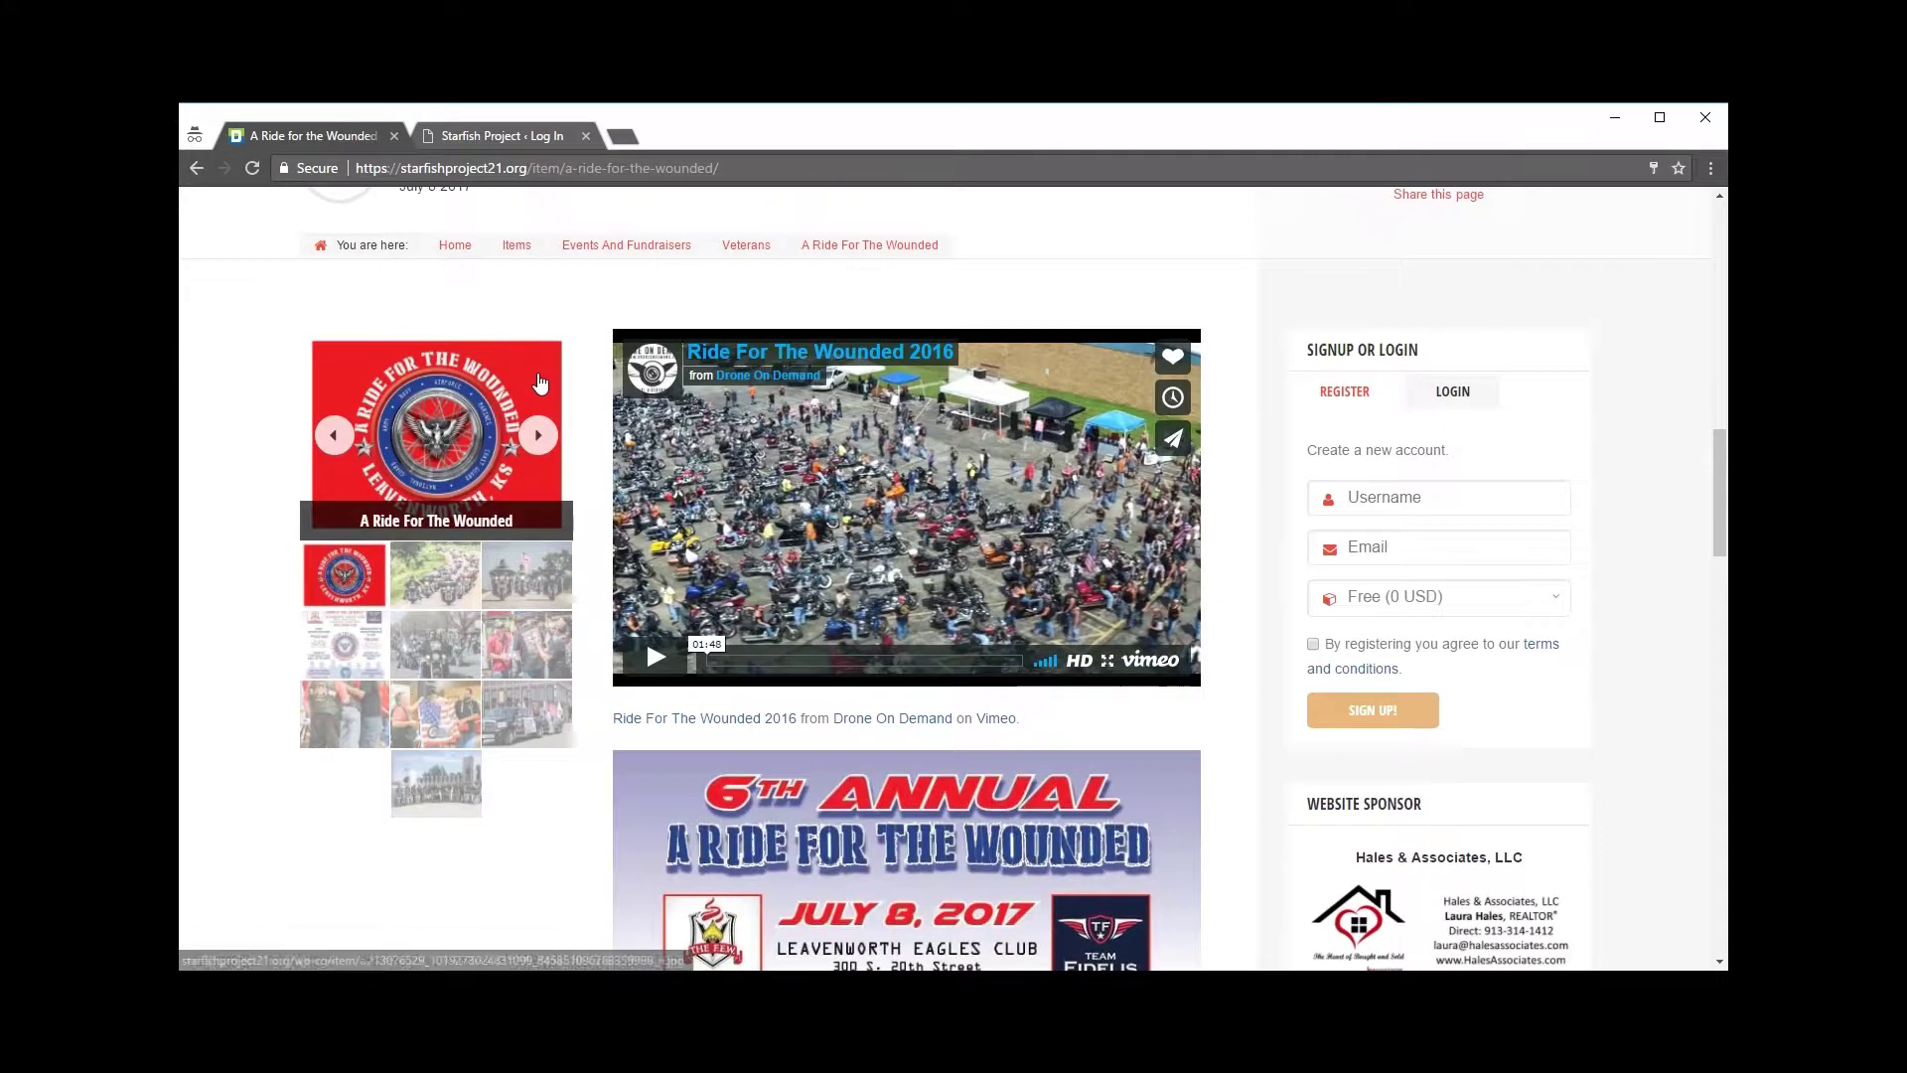
pyautogui.click(539, 434)
pyautogui.click(539, 434)
# Step: Read through the description and address, then switch to the Starfish Project login page
pyautogui.scroll(-2, 536, 632)
pyautogui.scroll(-8, 536, 633)
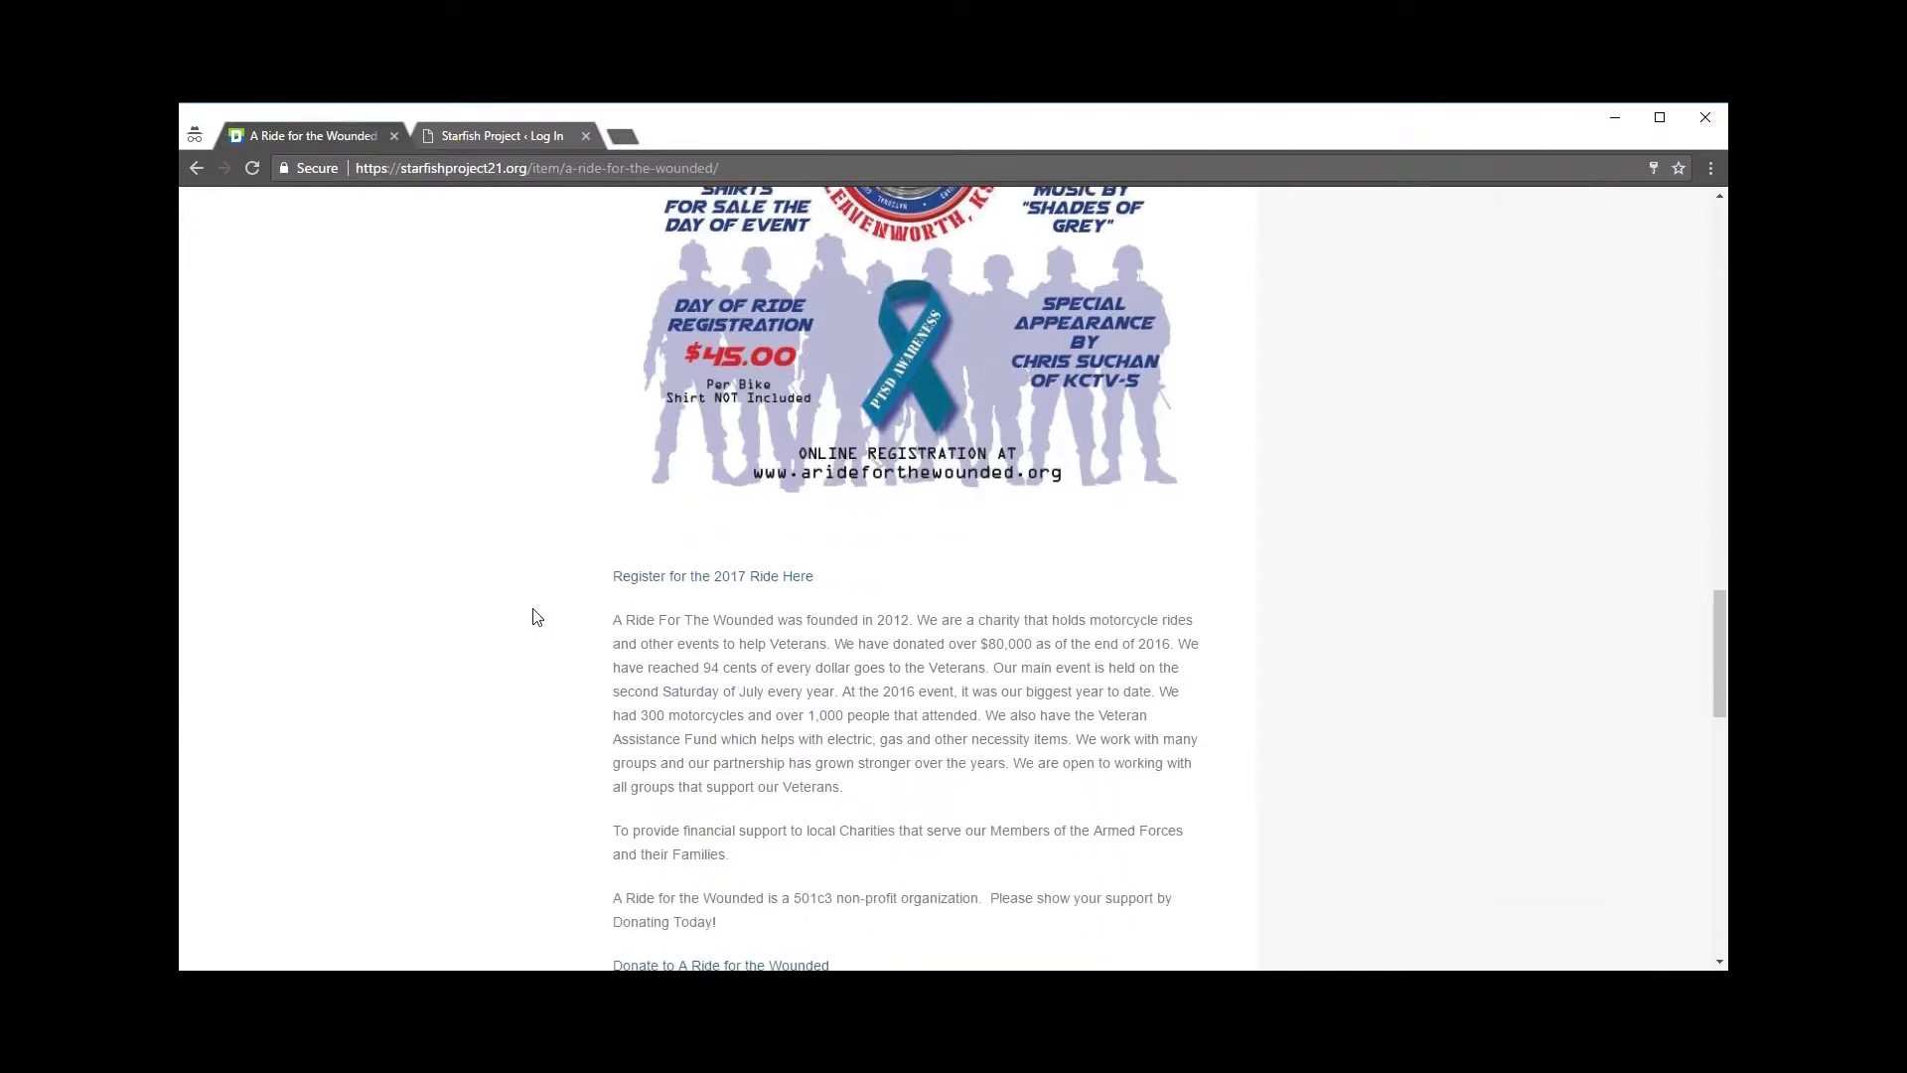
pyautogui.scroll(-1, 536, 617)
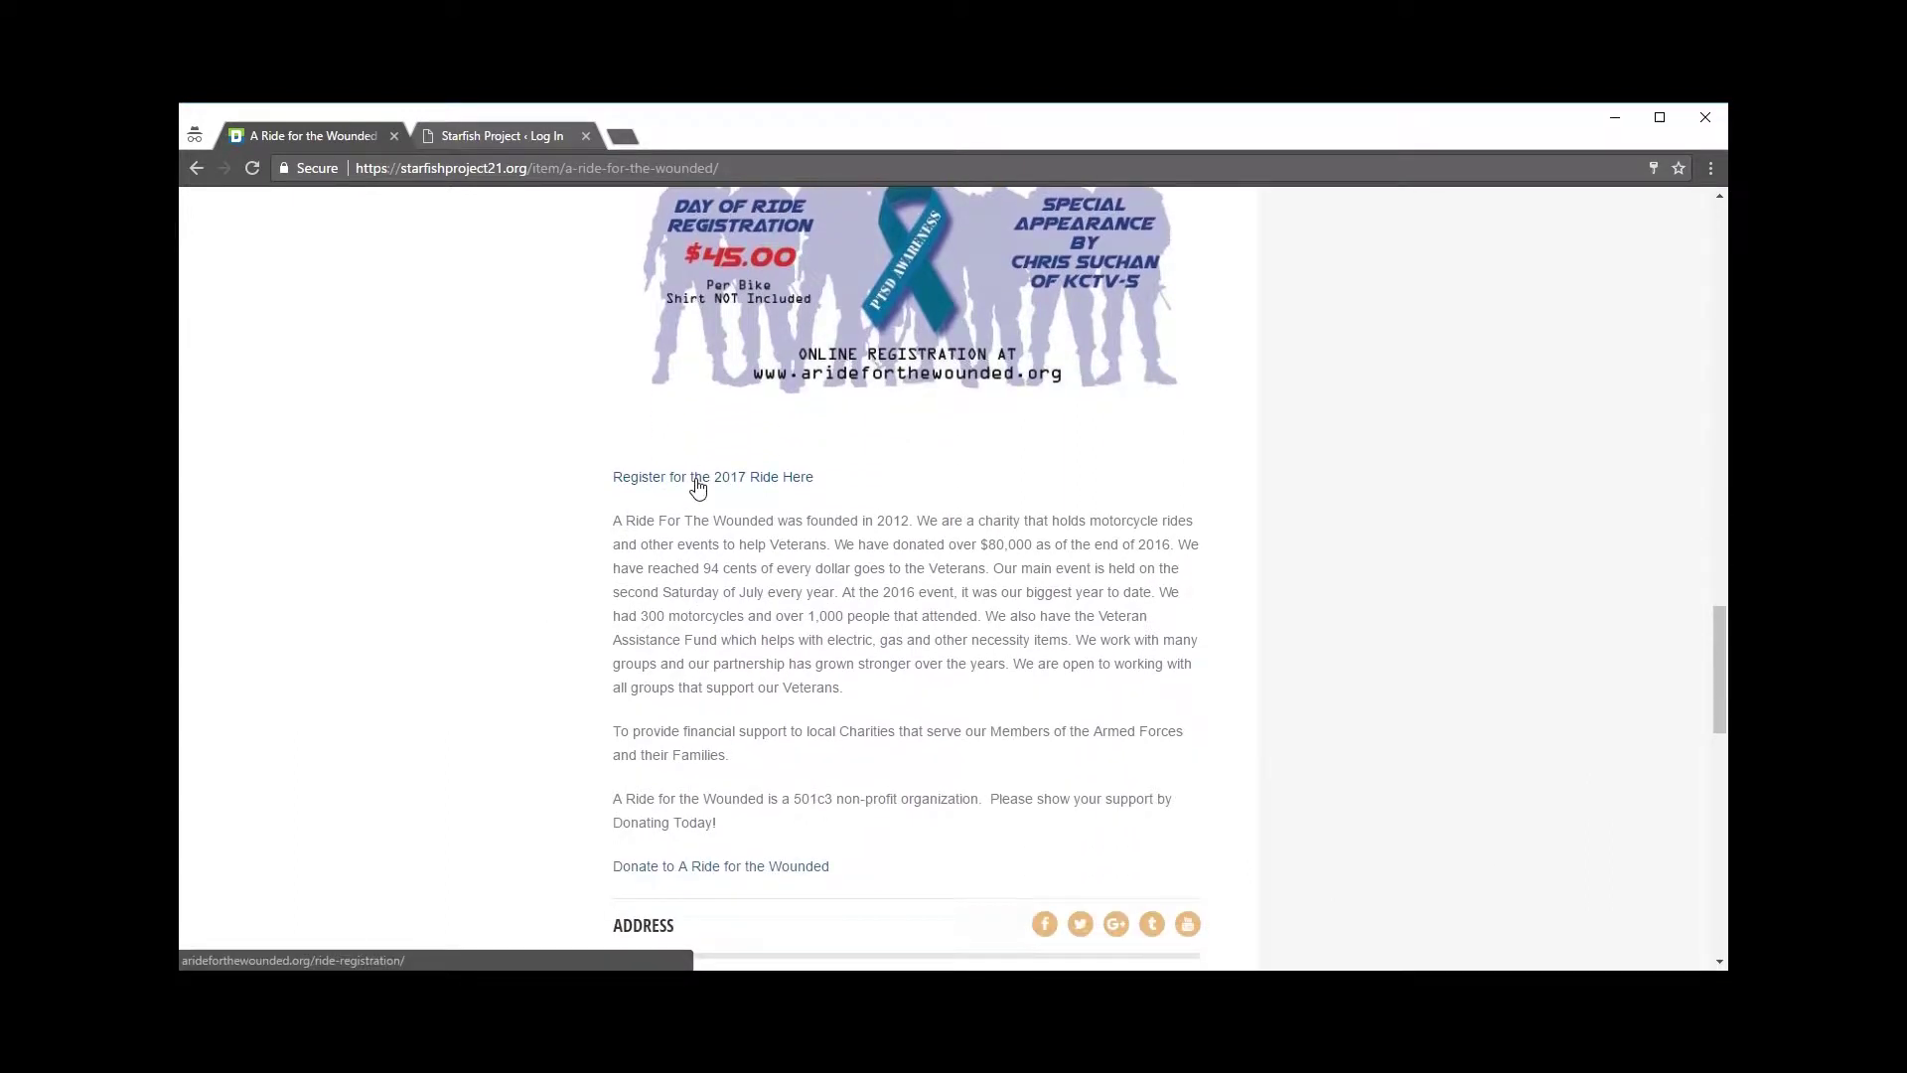
pyautogui.scroll(-2, 388, 512)
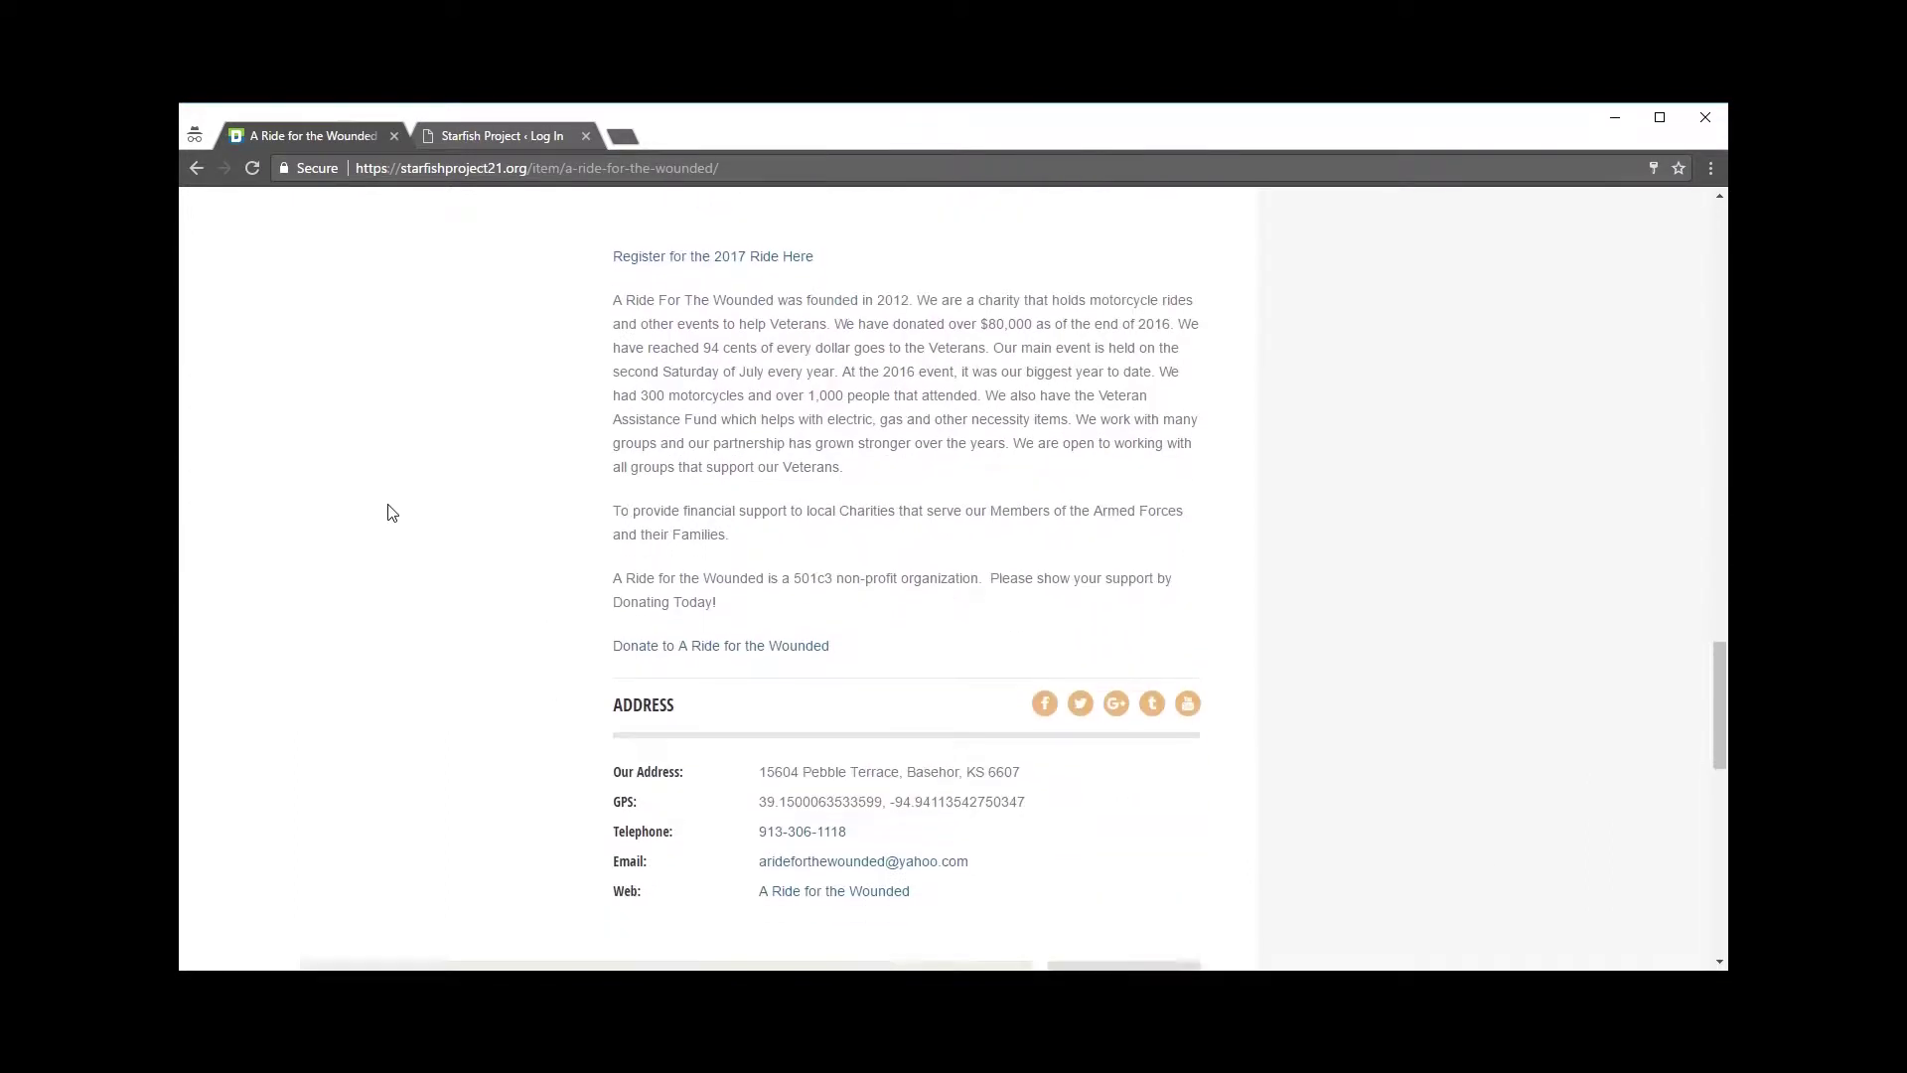
pyautogui.scroll(-1, 387, 512)
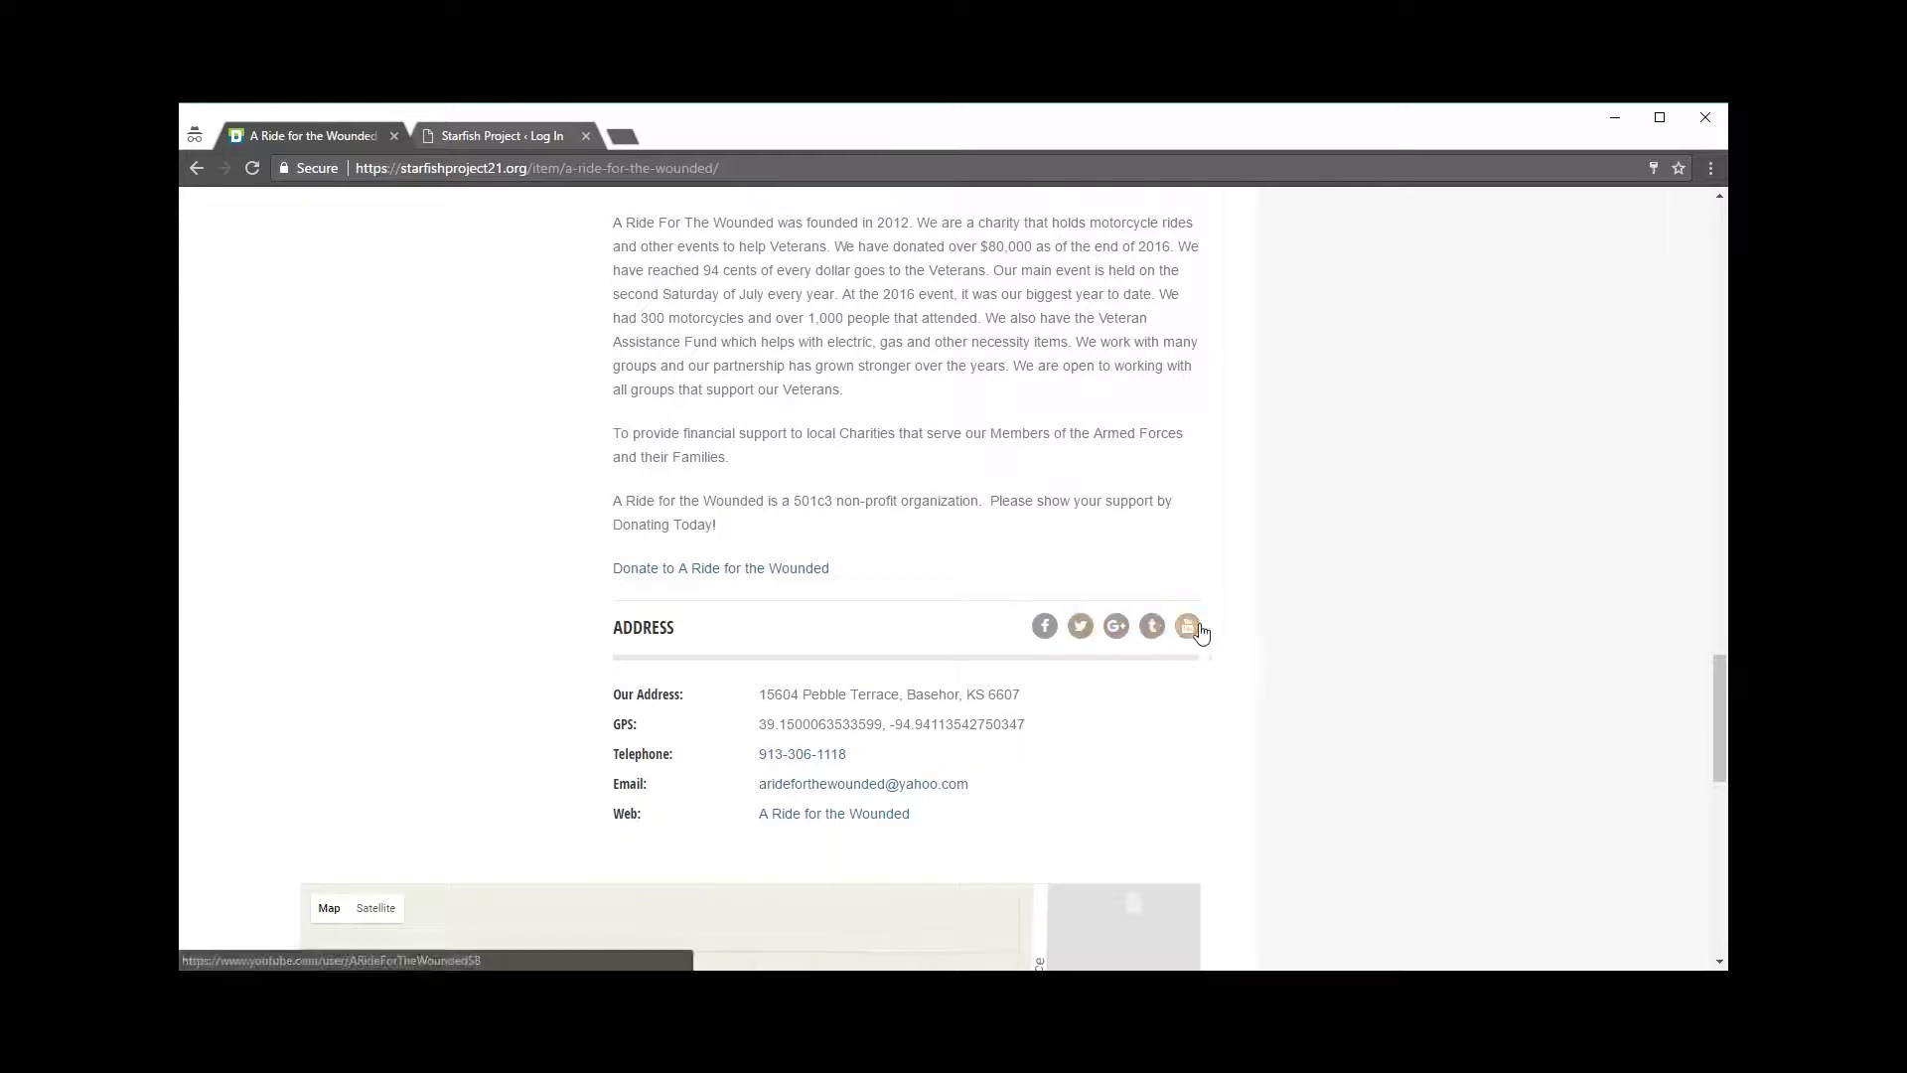
pyautogui.scroll(-1, 674, 584)
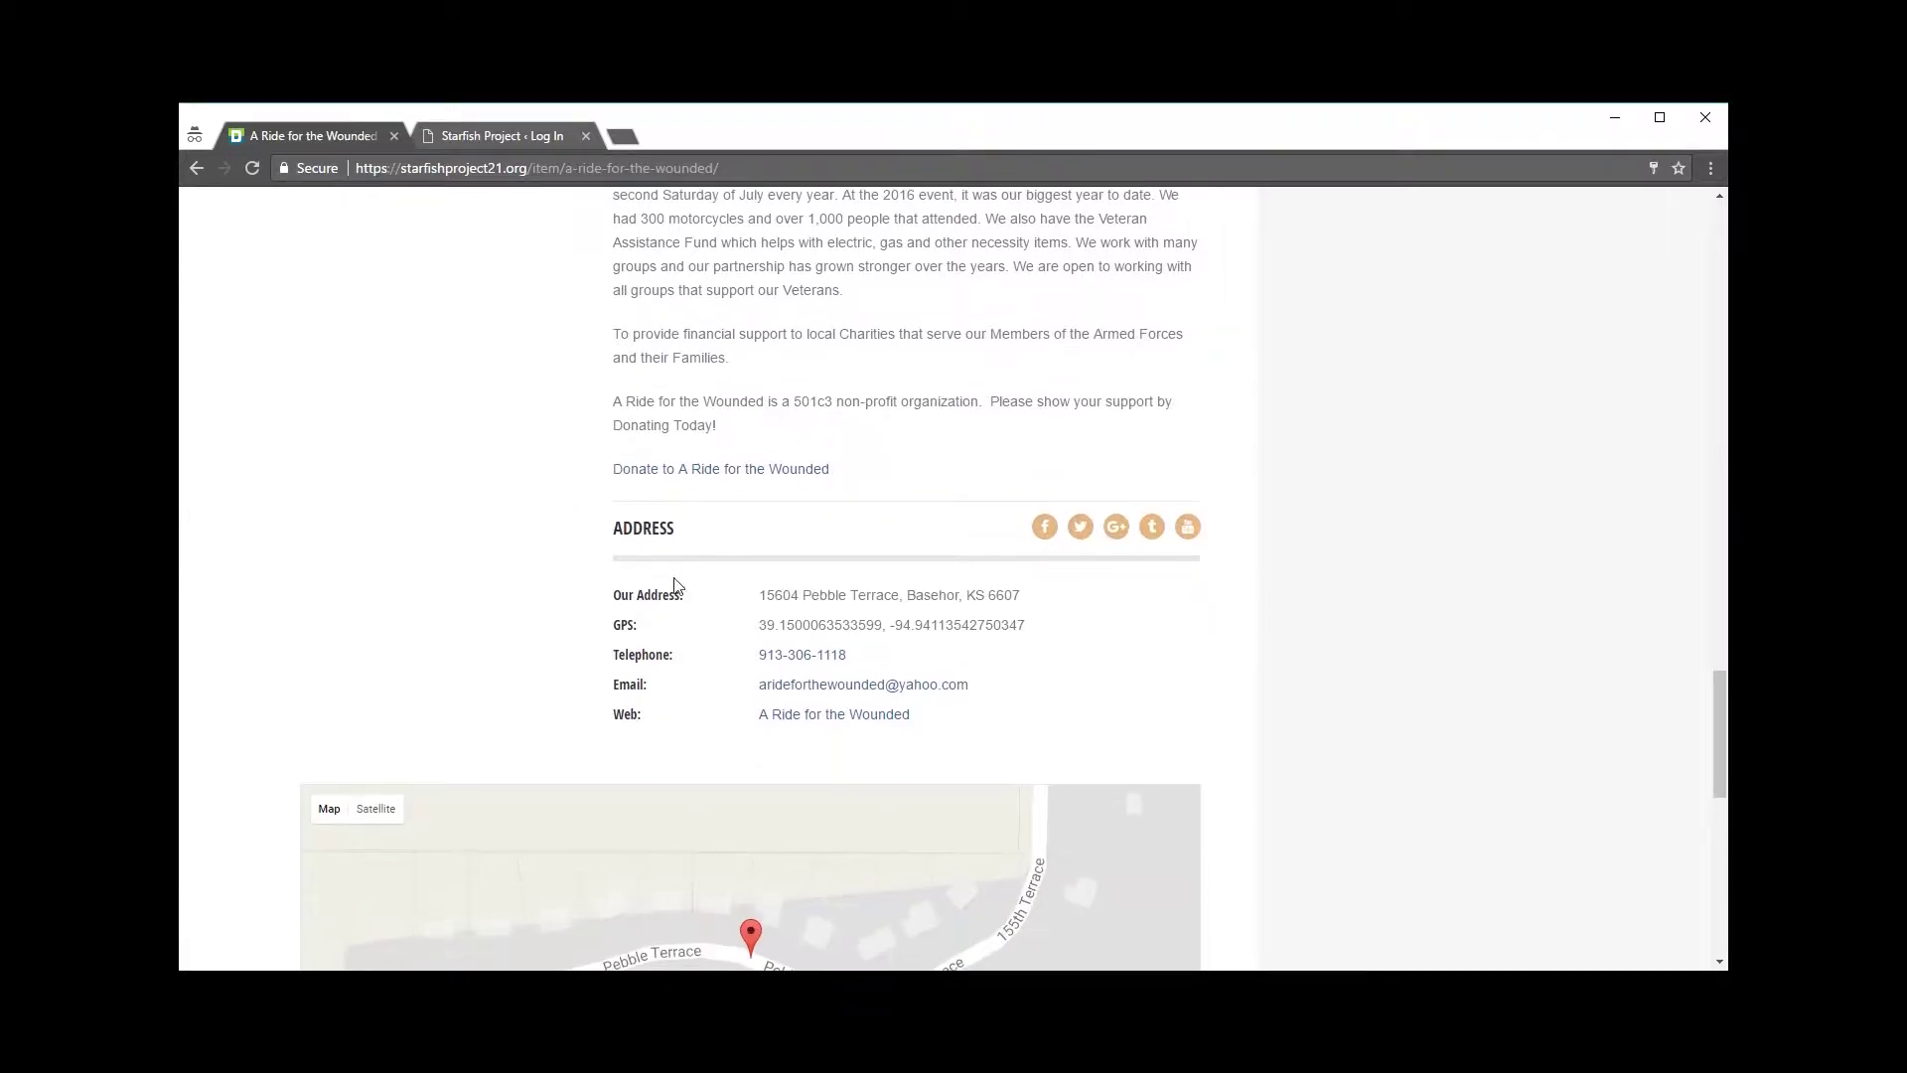
pyautogui.scroll(-1, 912, 611)
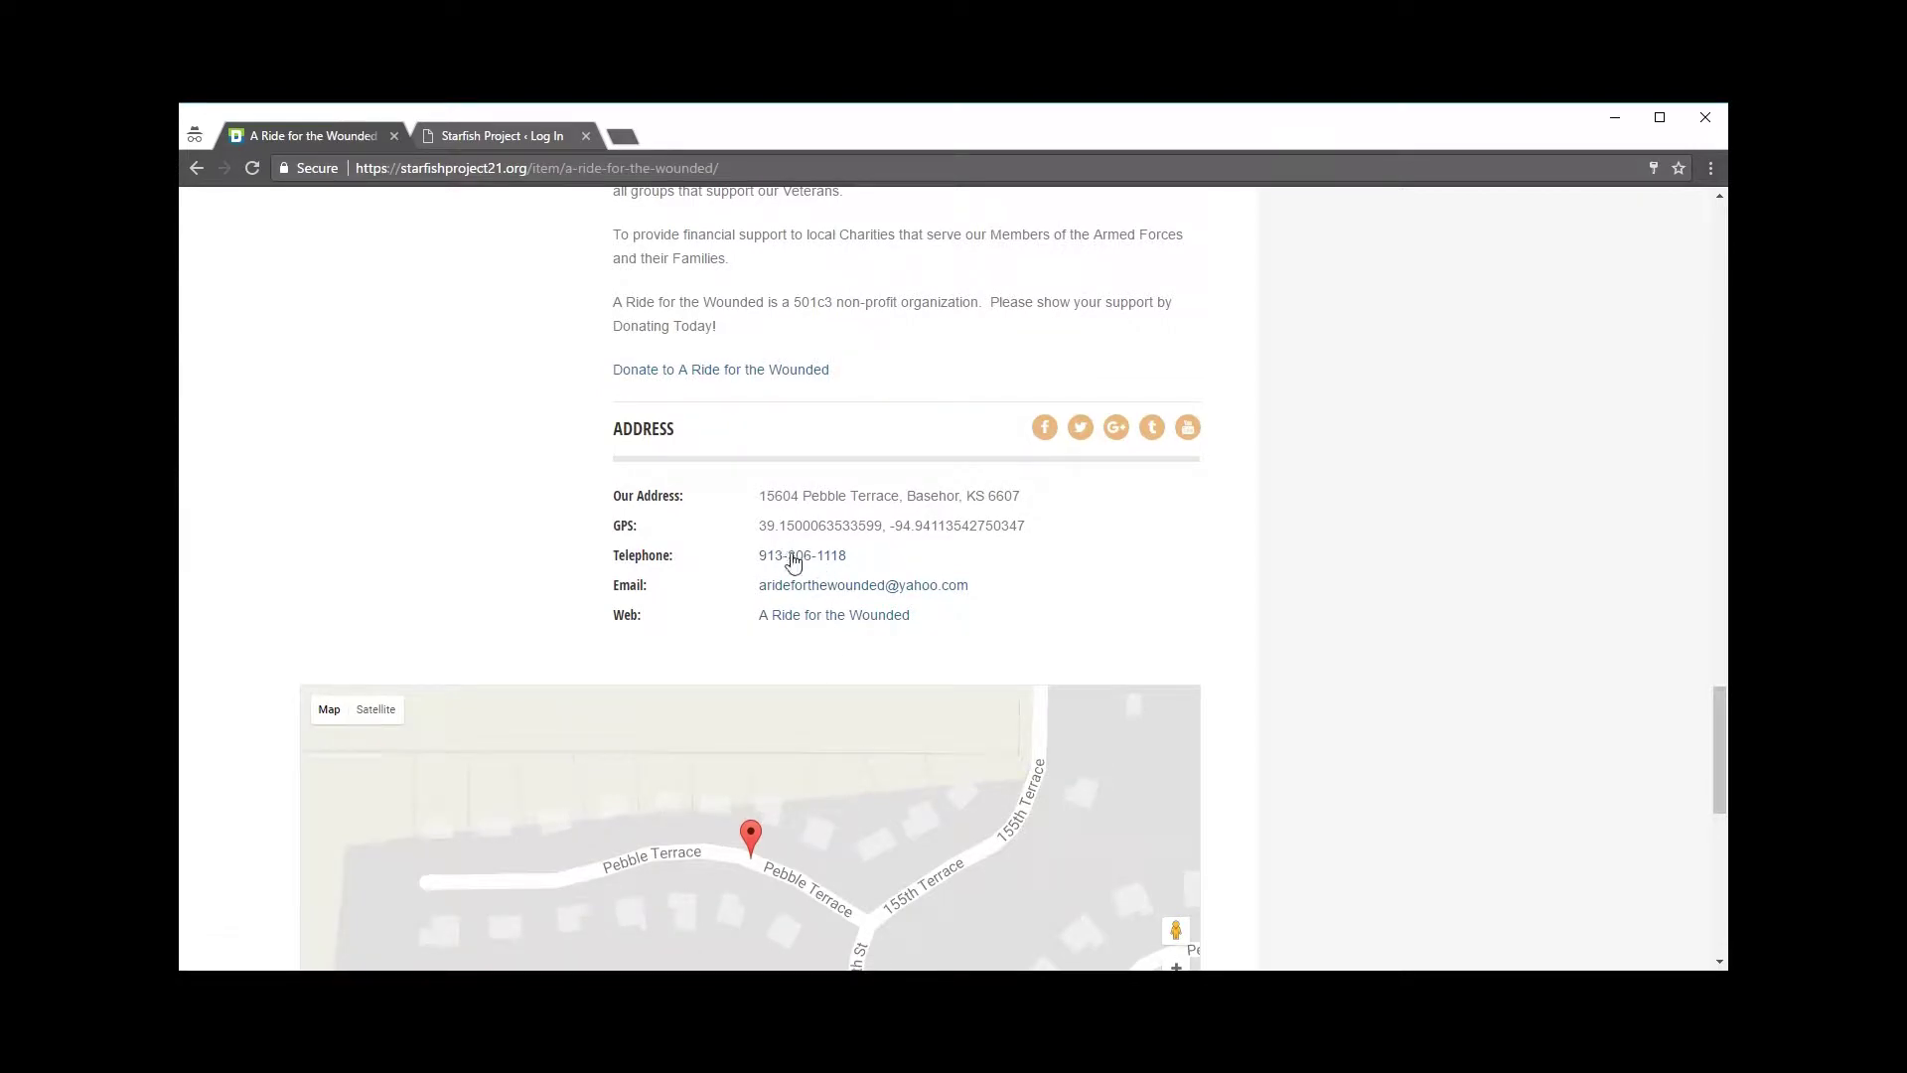
pyautogui.scroll(-4, 994, 600)
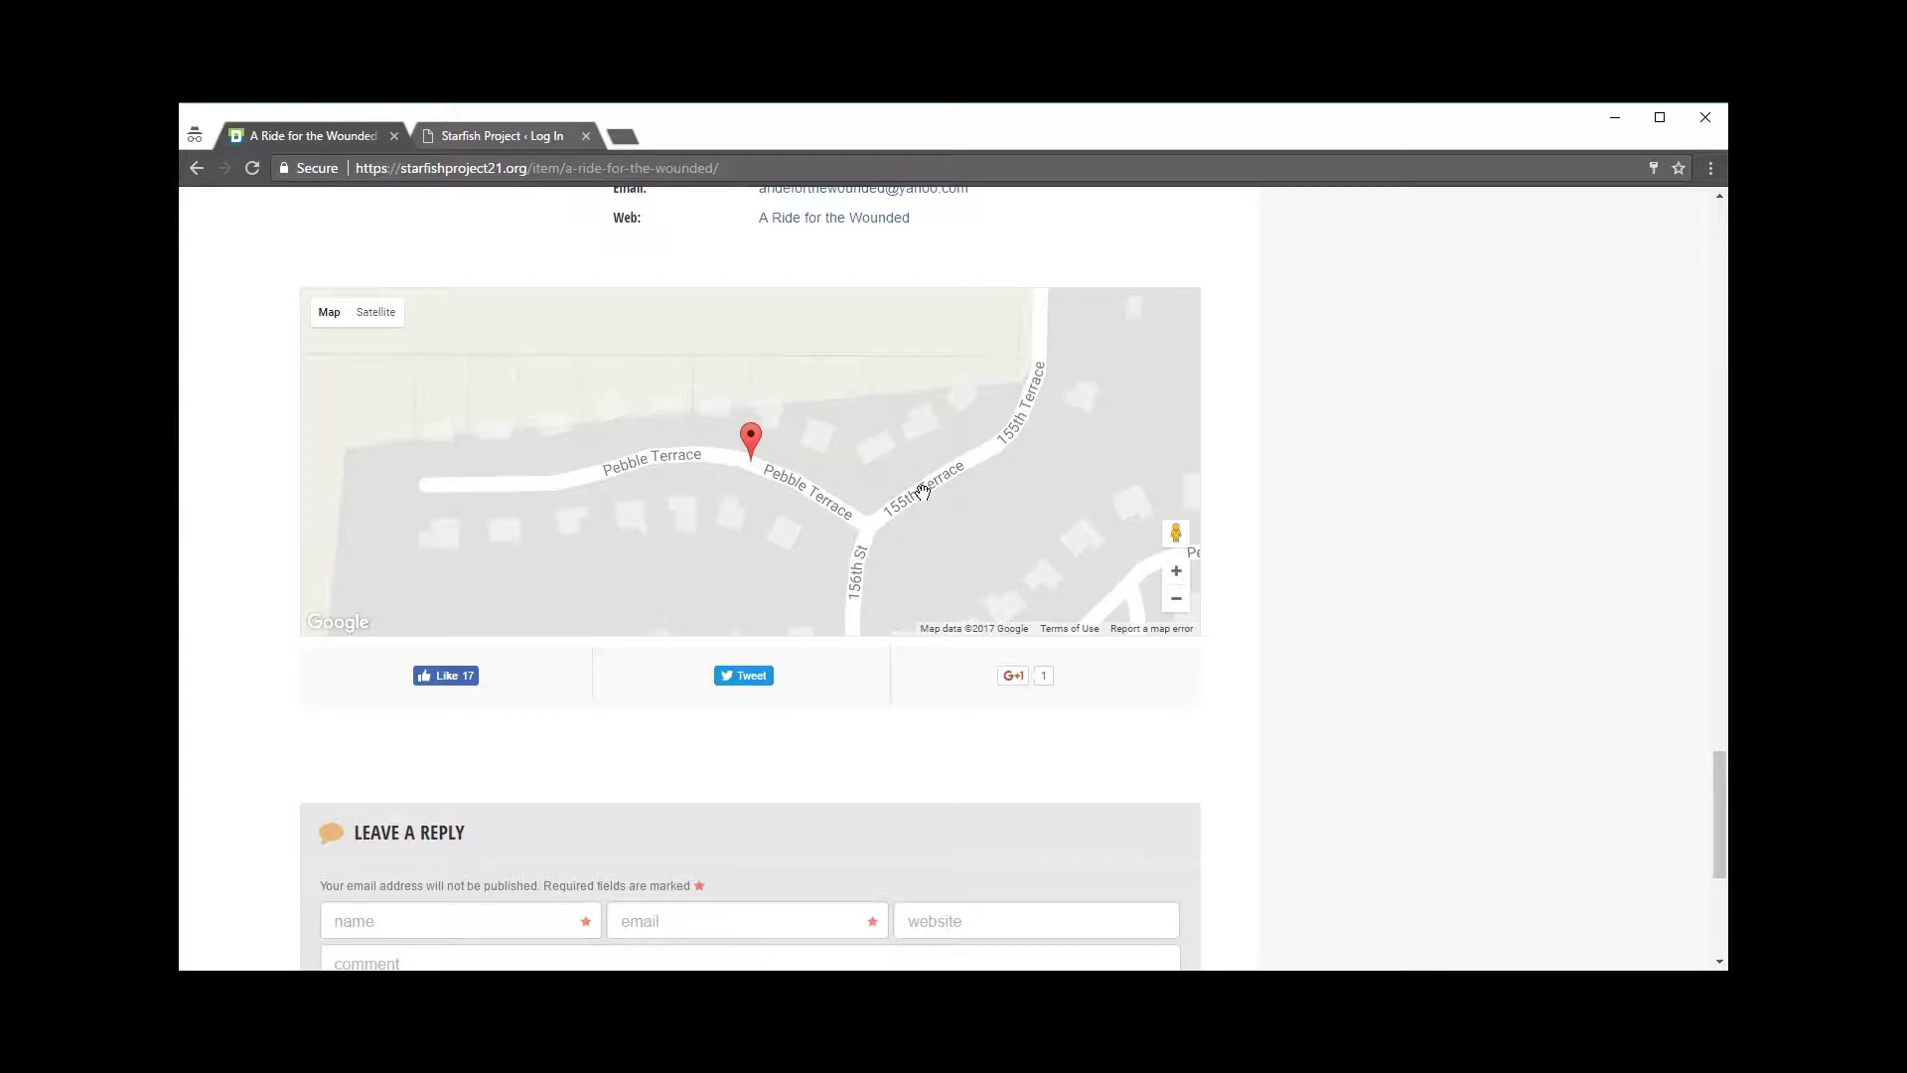
pyautogui.scroll(1, 897, 469)
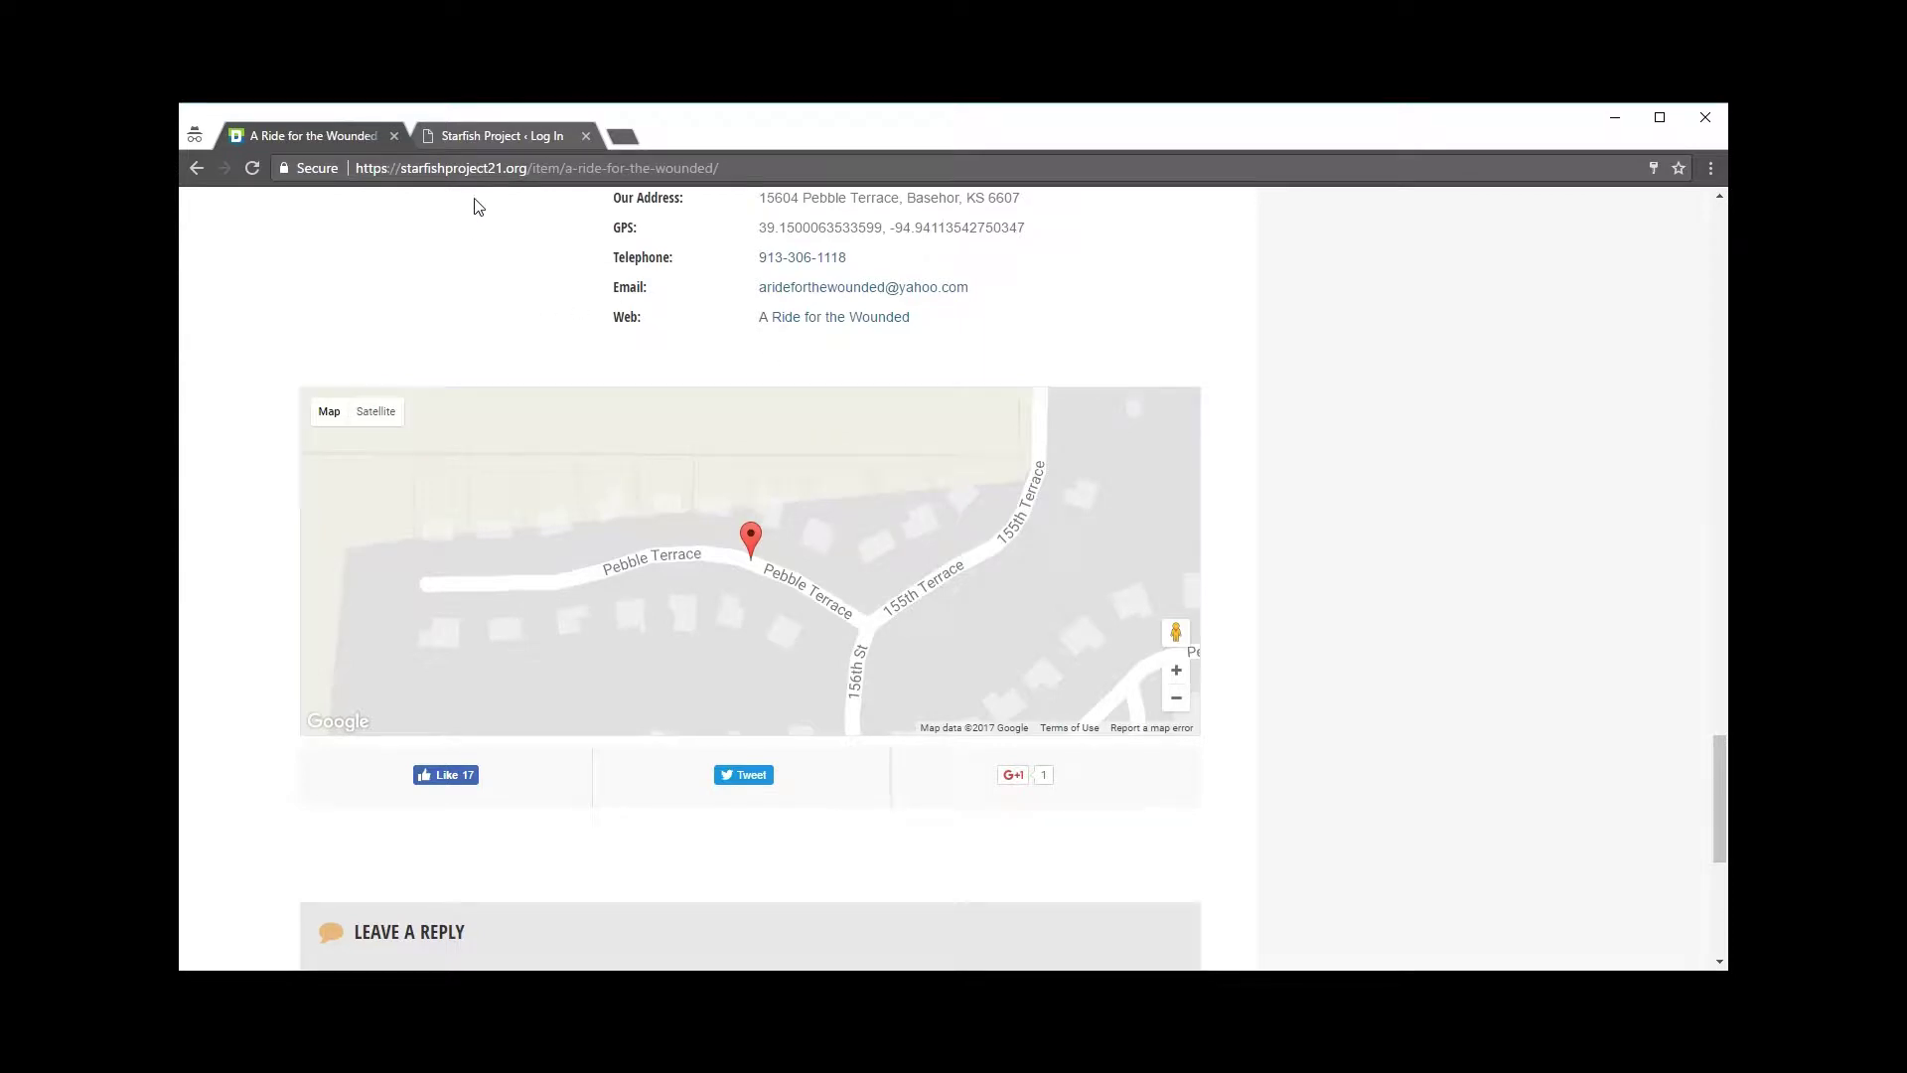
pyautogui.click(495, 135)
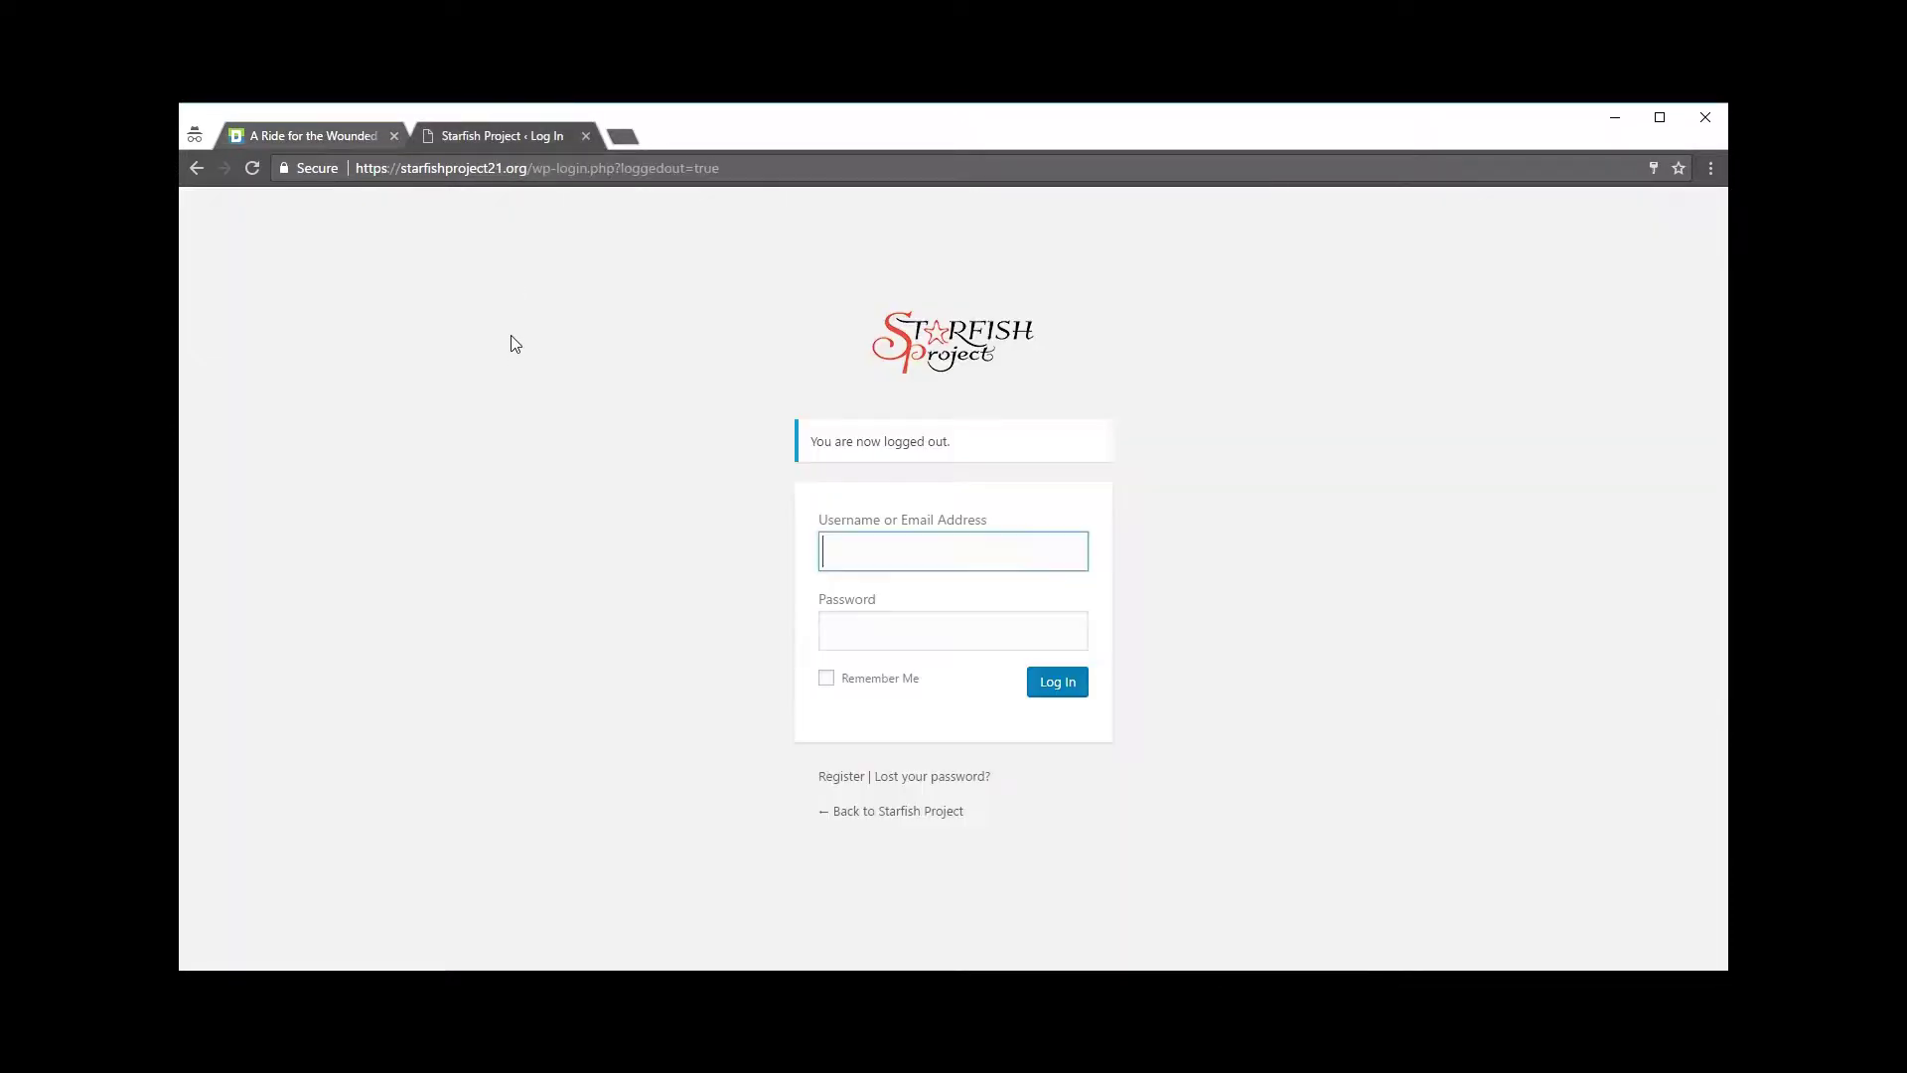
# Step: Log in with the account's username and password, then start a new item via Items > Add New
pyautogui.click(848, 544)
pyautogui.write('test')
pyautogui.click(891, 624)
pyautogui.write('test')
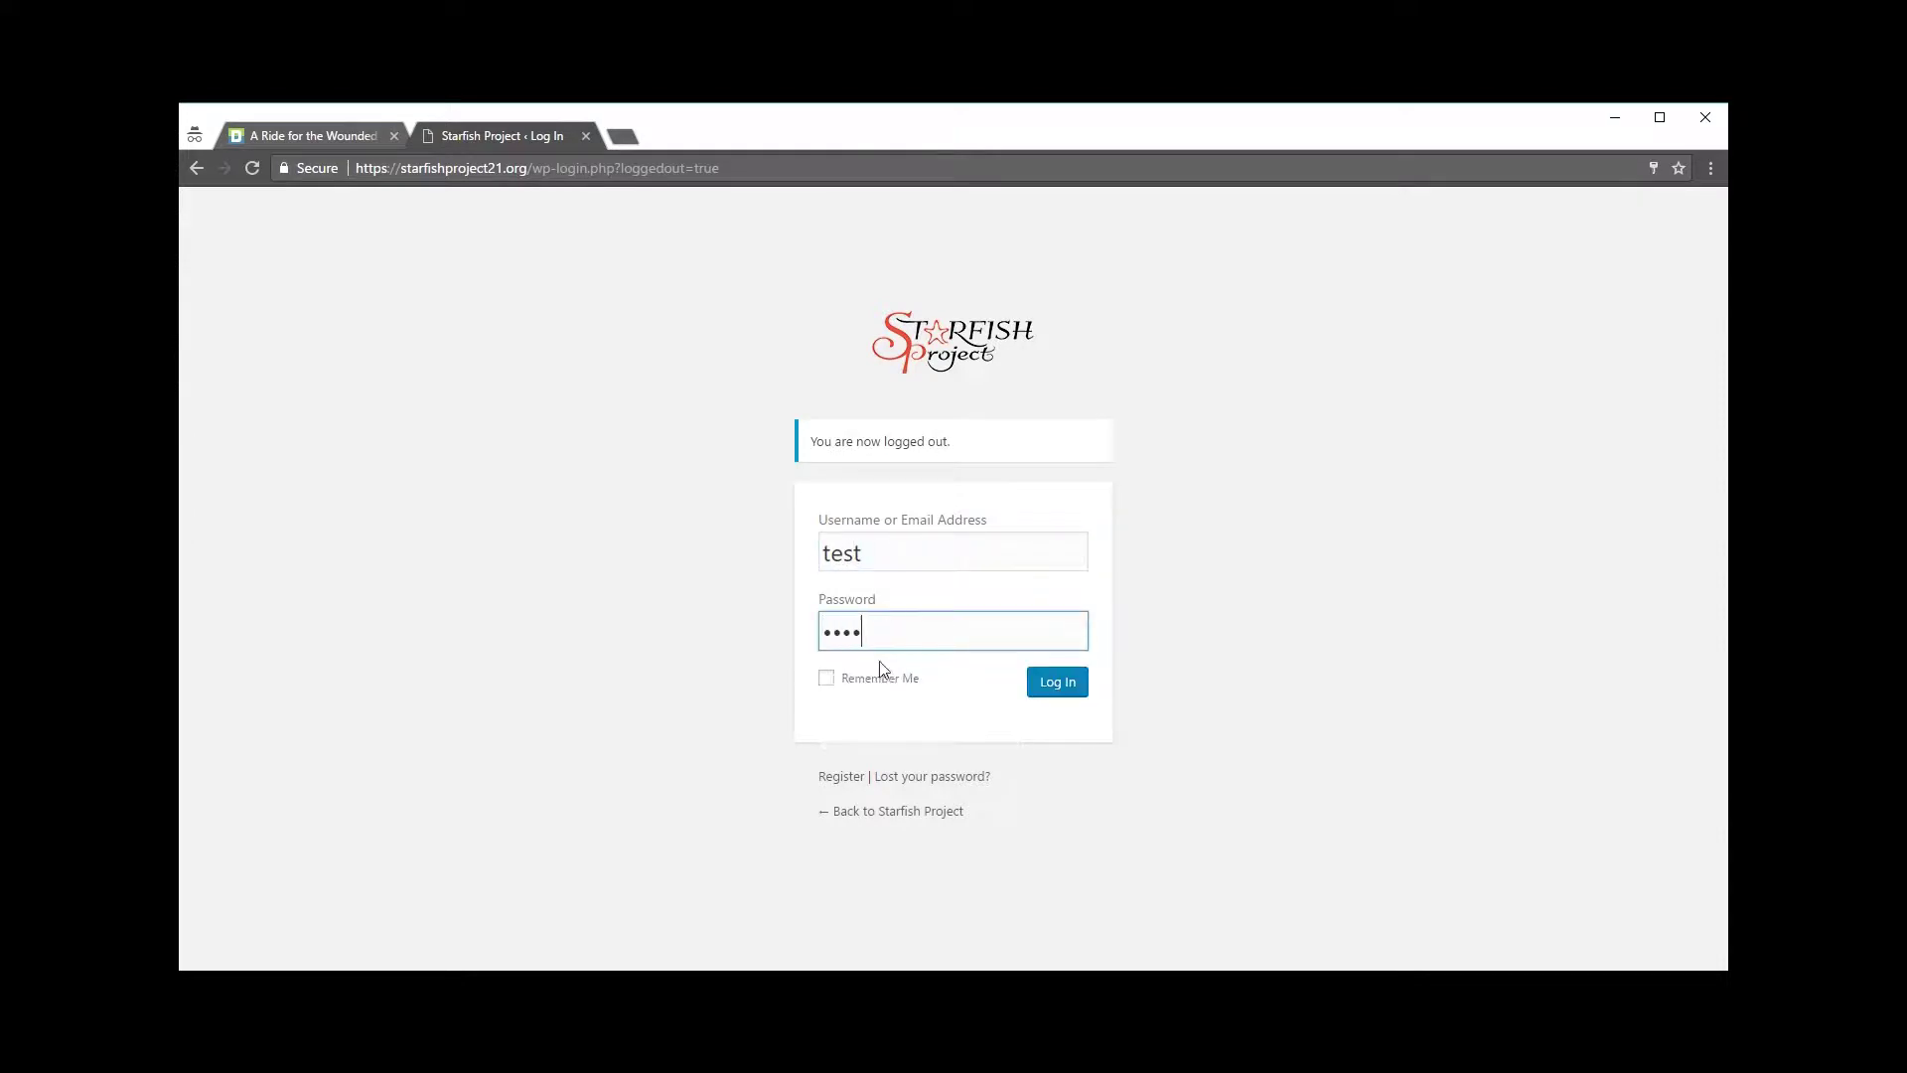
pyautogui.click(955, 717)
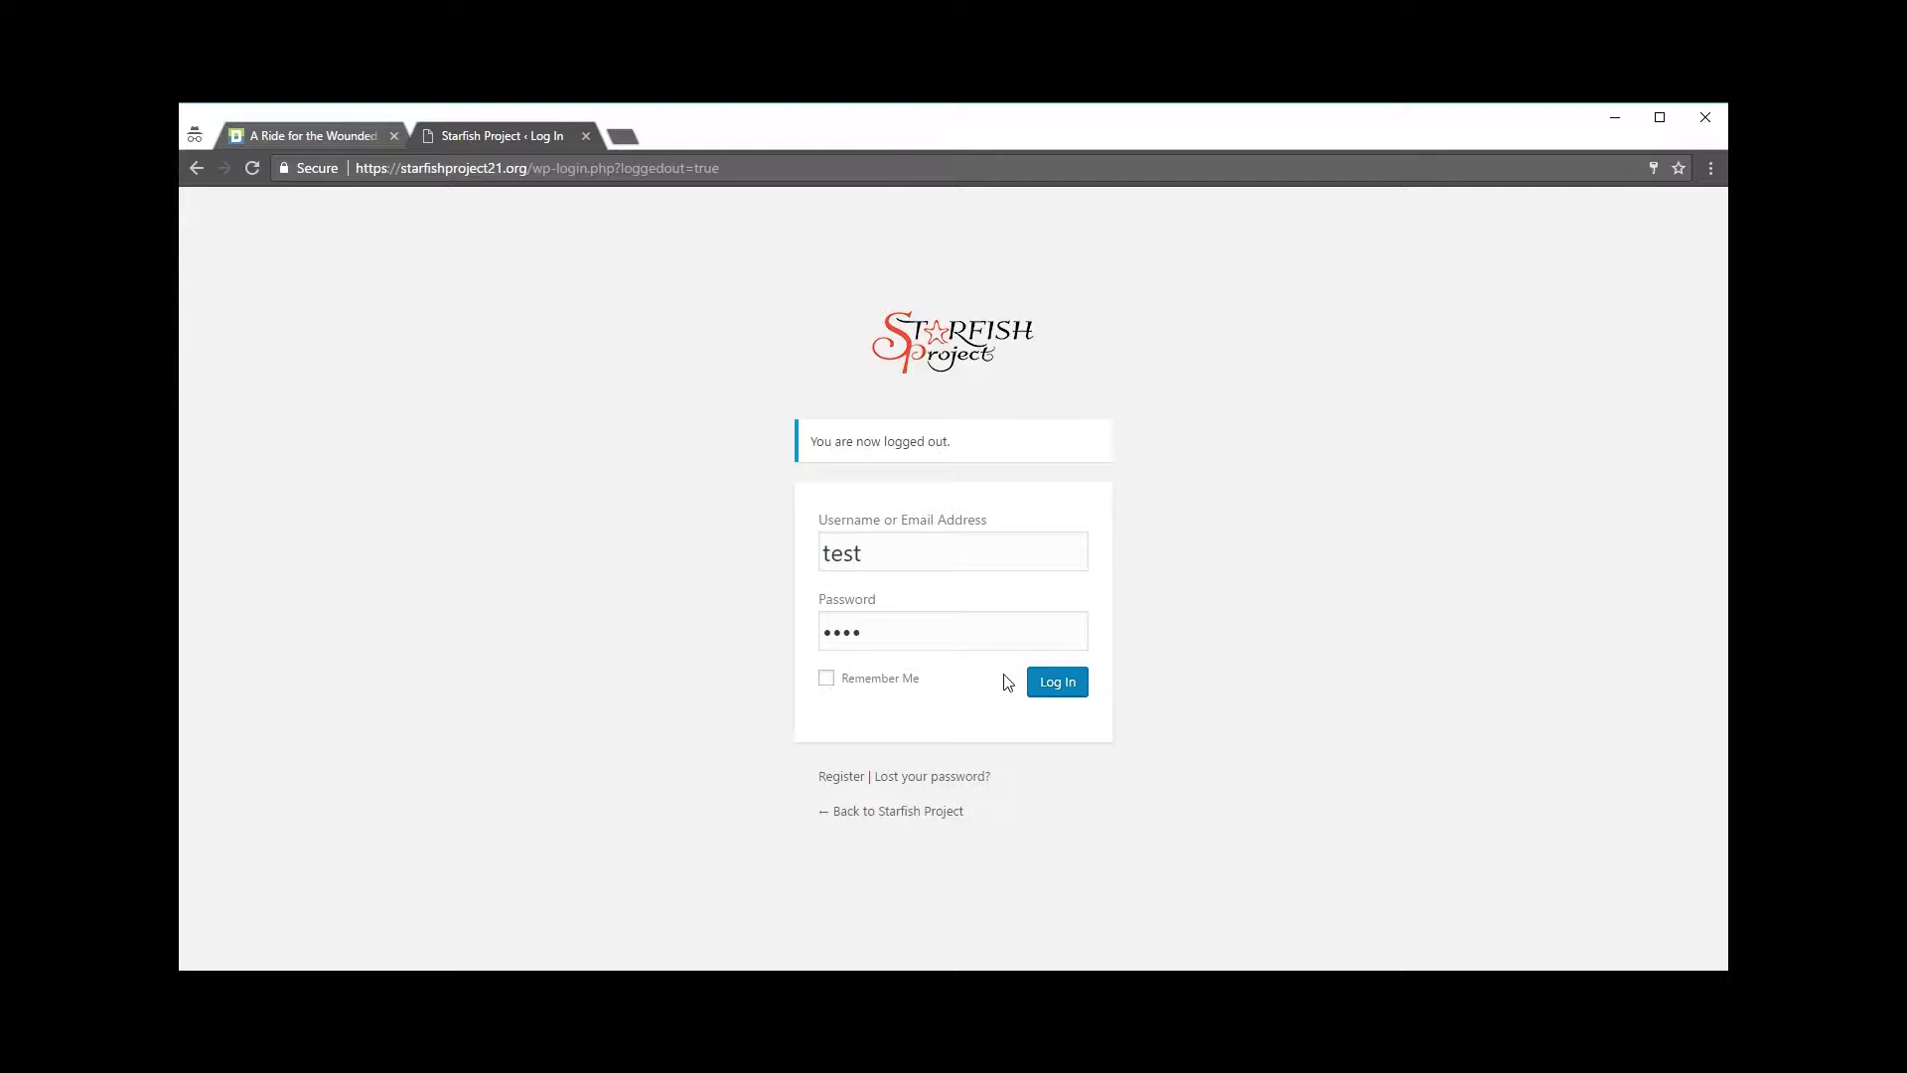
pyautogui.click(1070, 690)
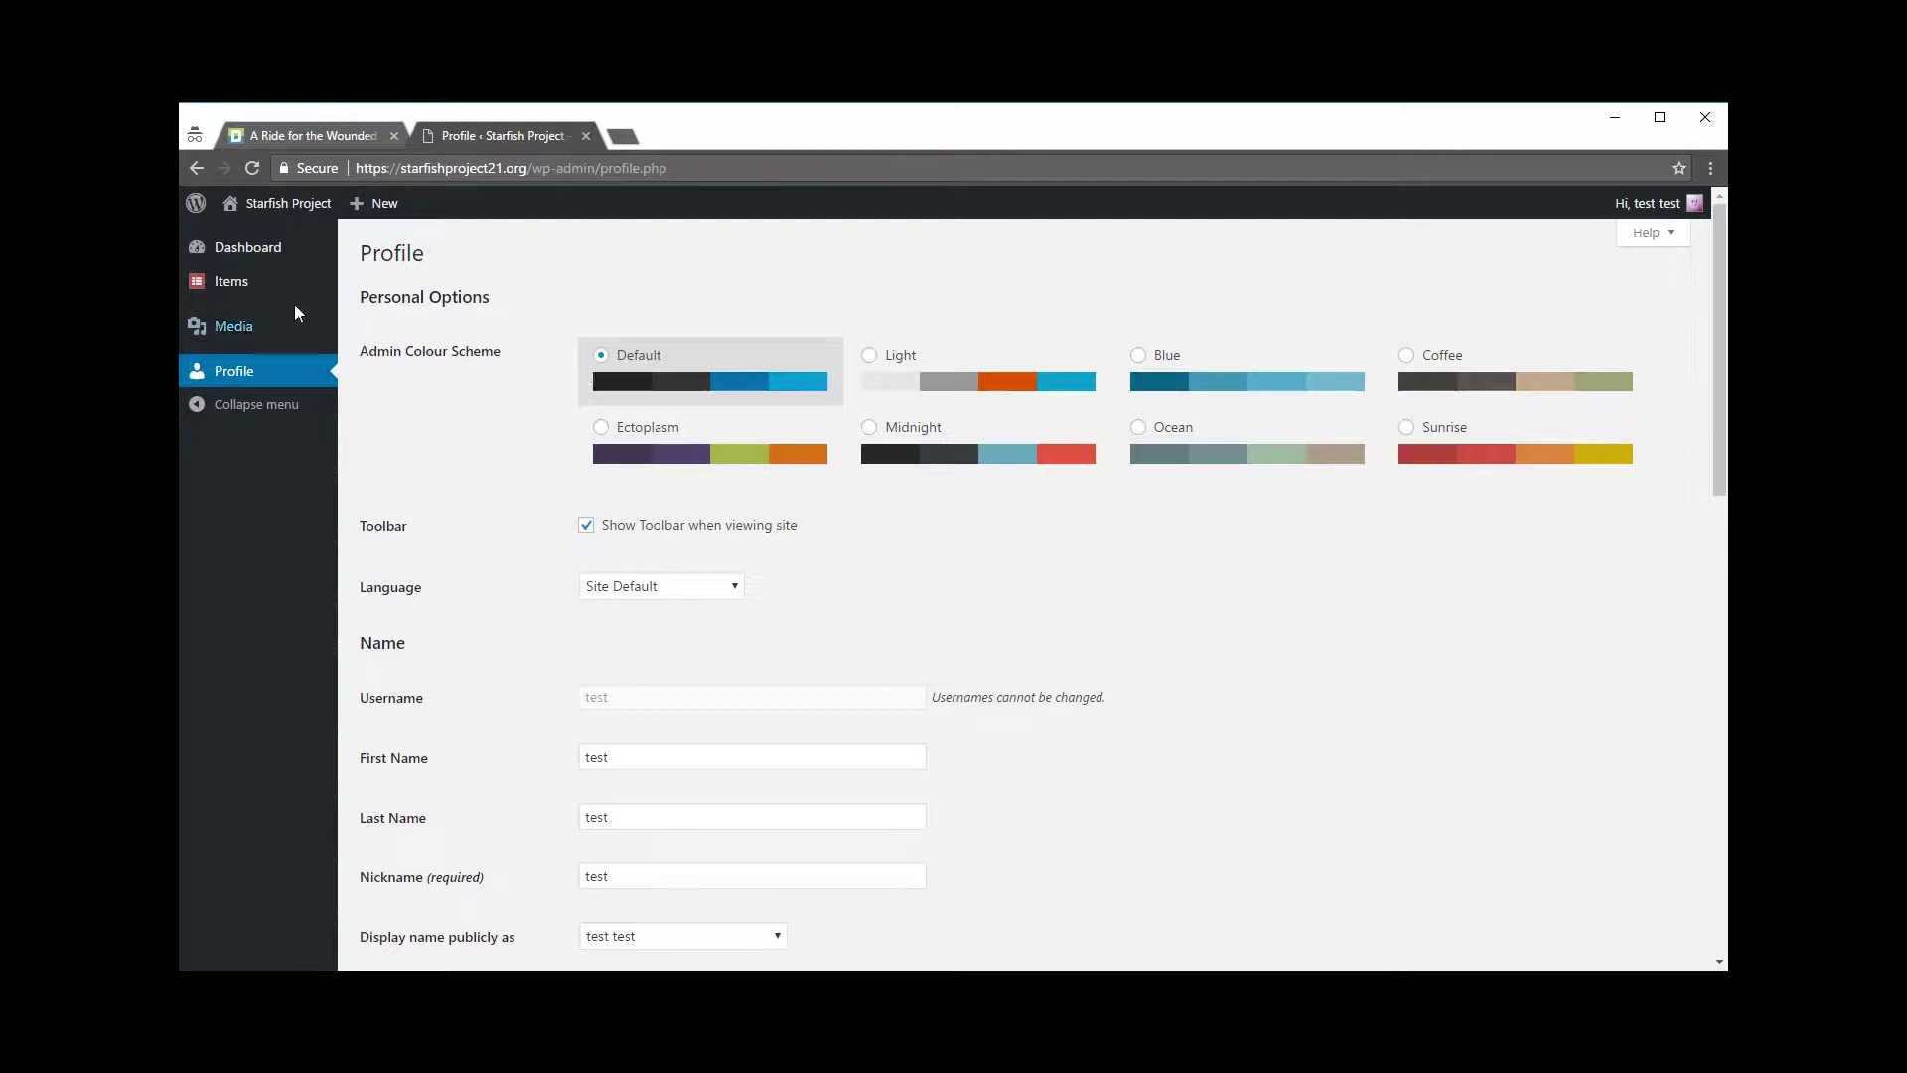
pyautogui.moveTo(243, 290)
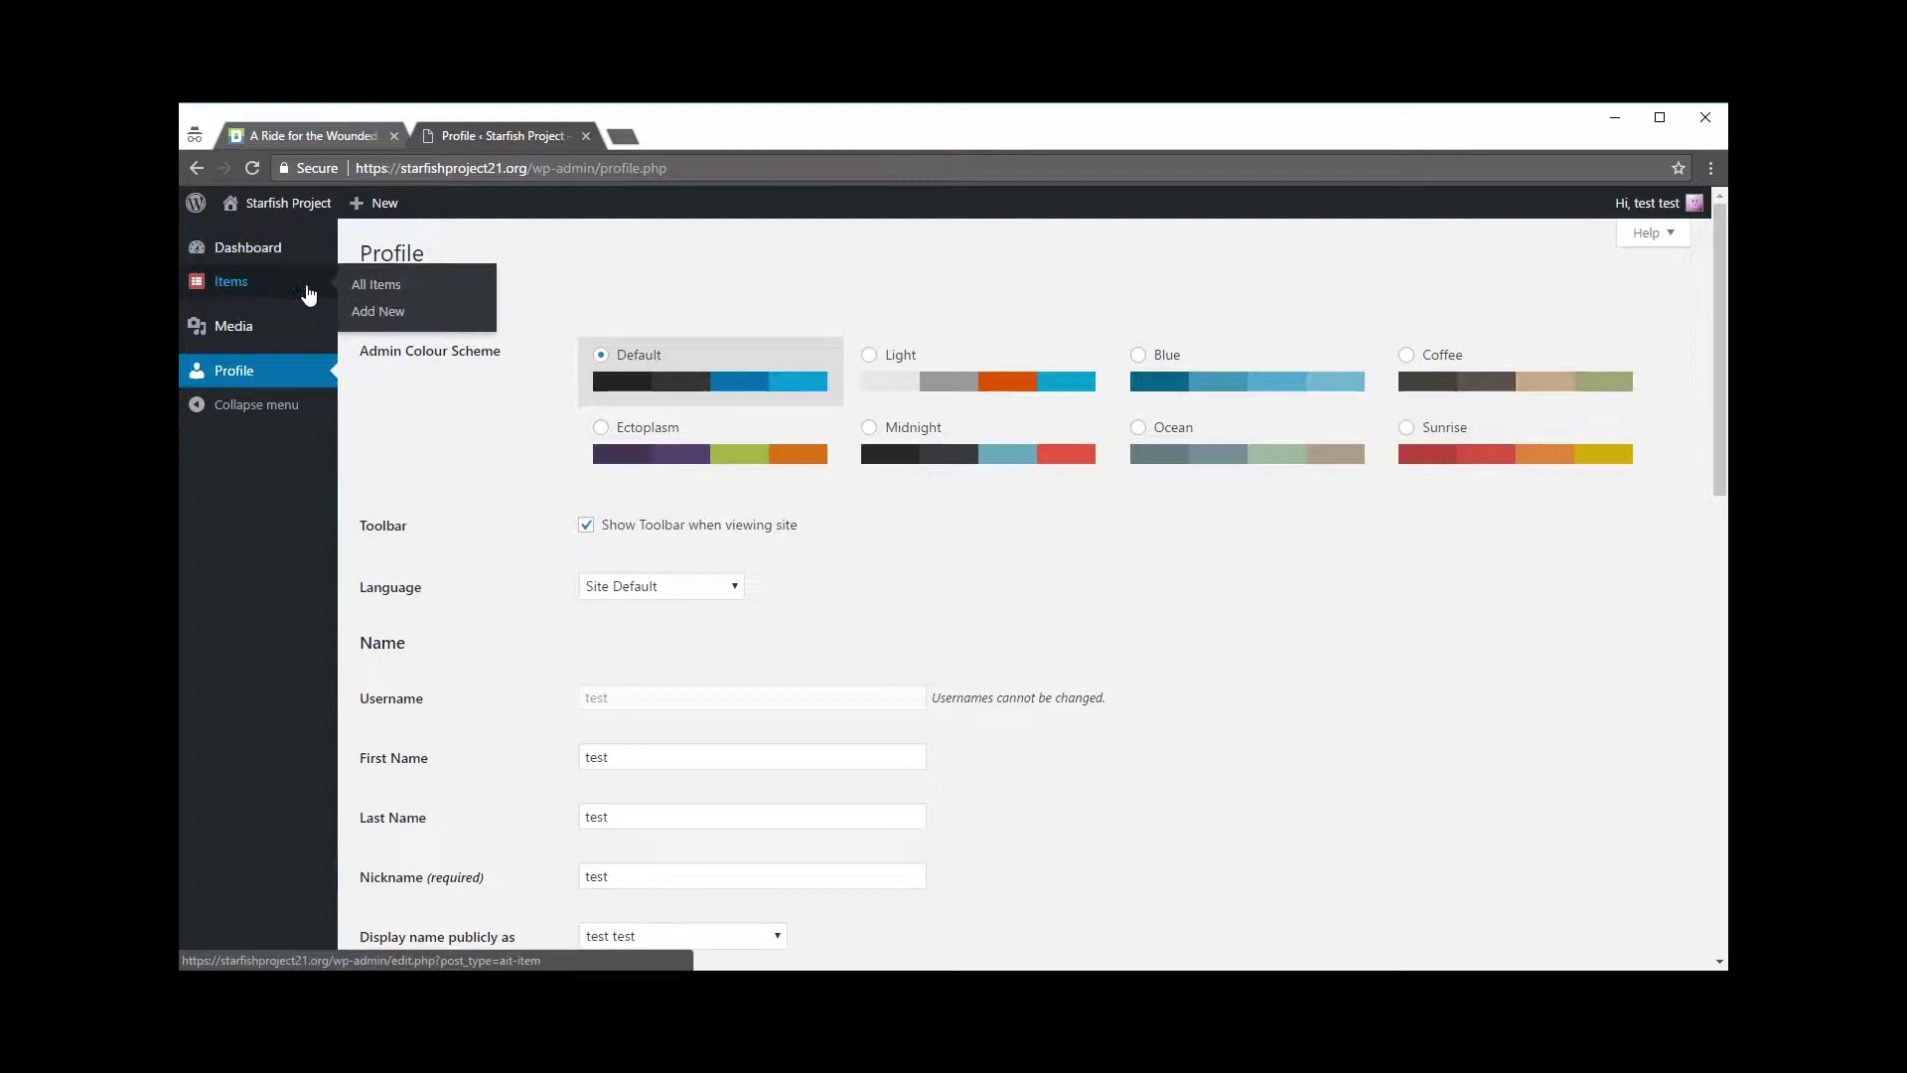
pyautogui.click(374, 312)
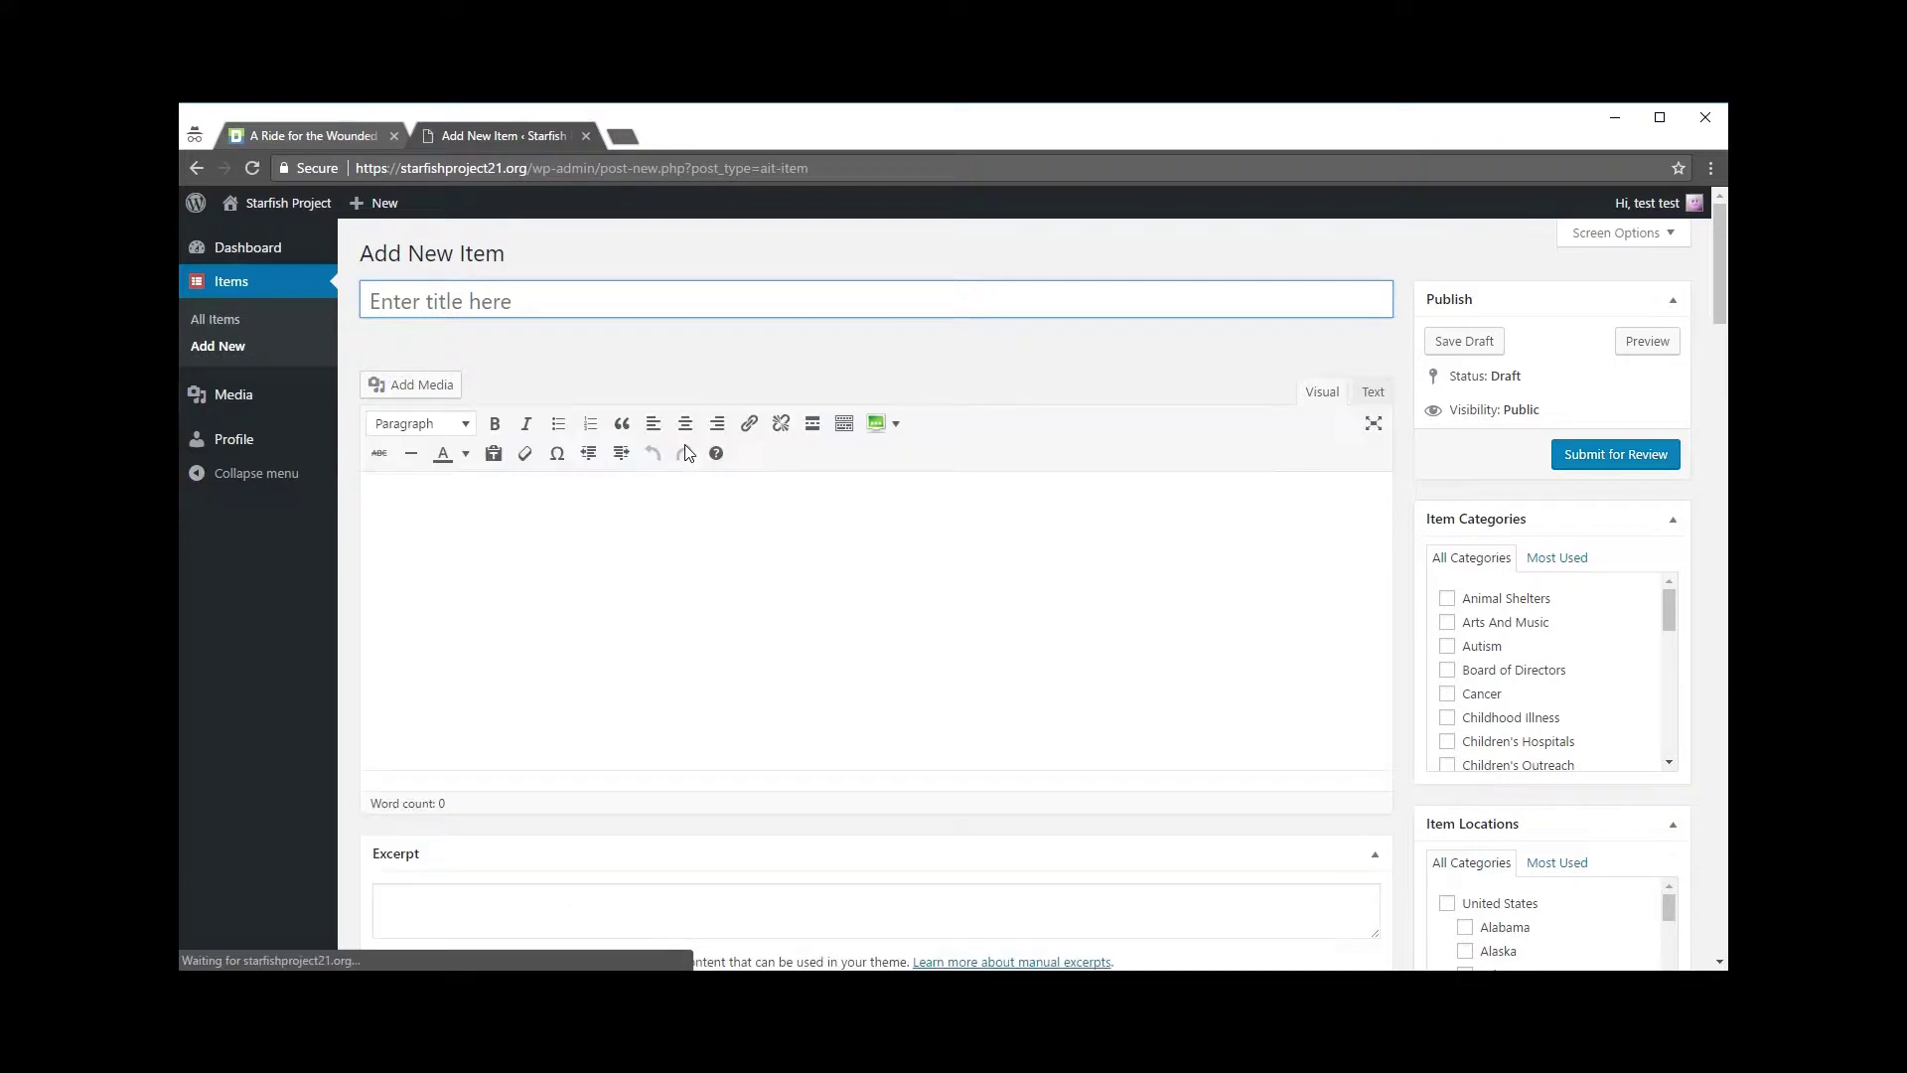
# Step: Tick Events And Fundraisers in the Item Categories box
pyautogui.scroll(-10, 804, 527)
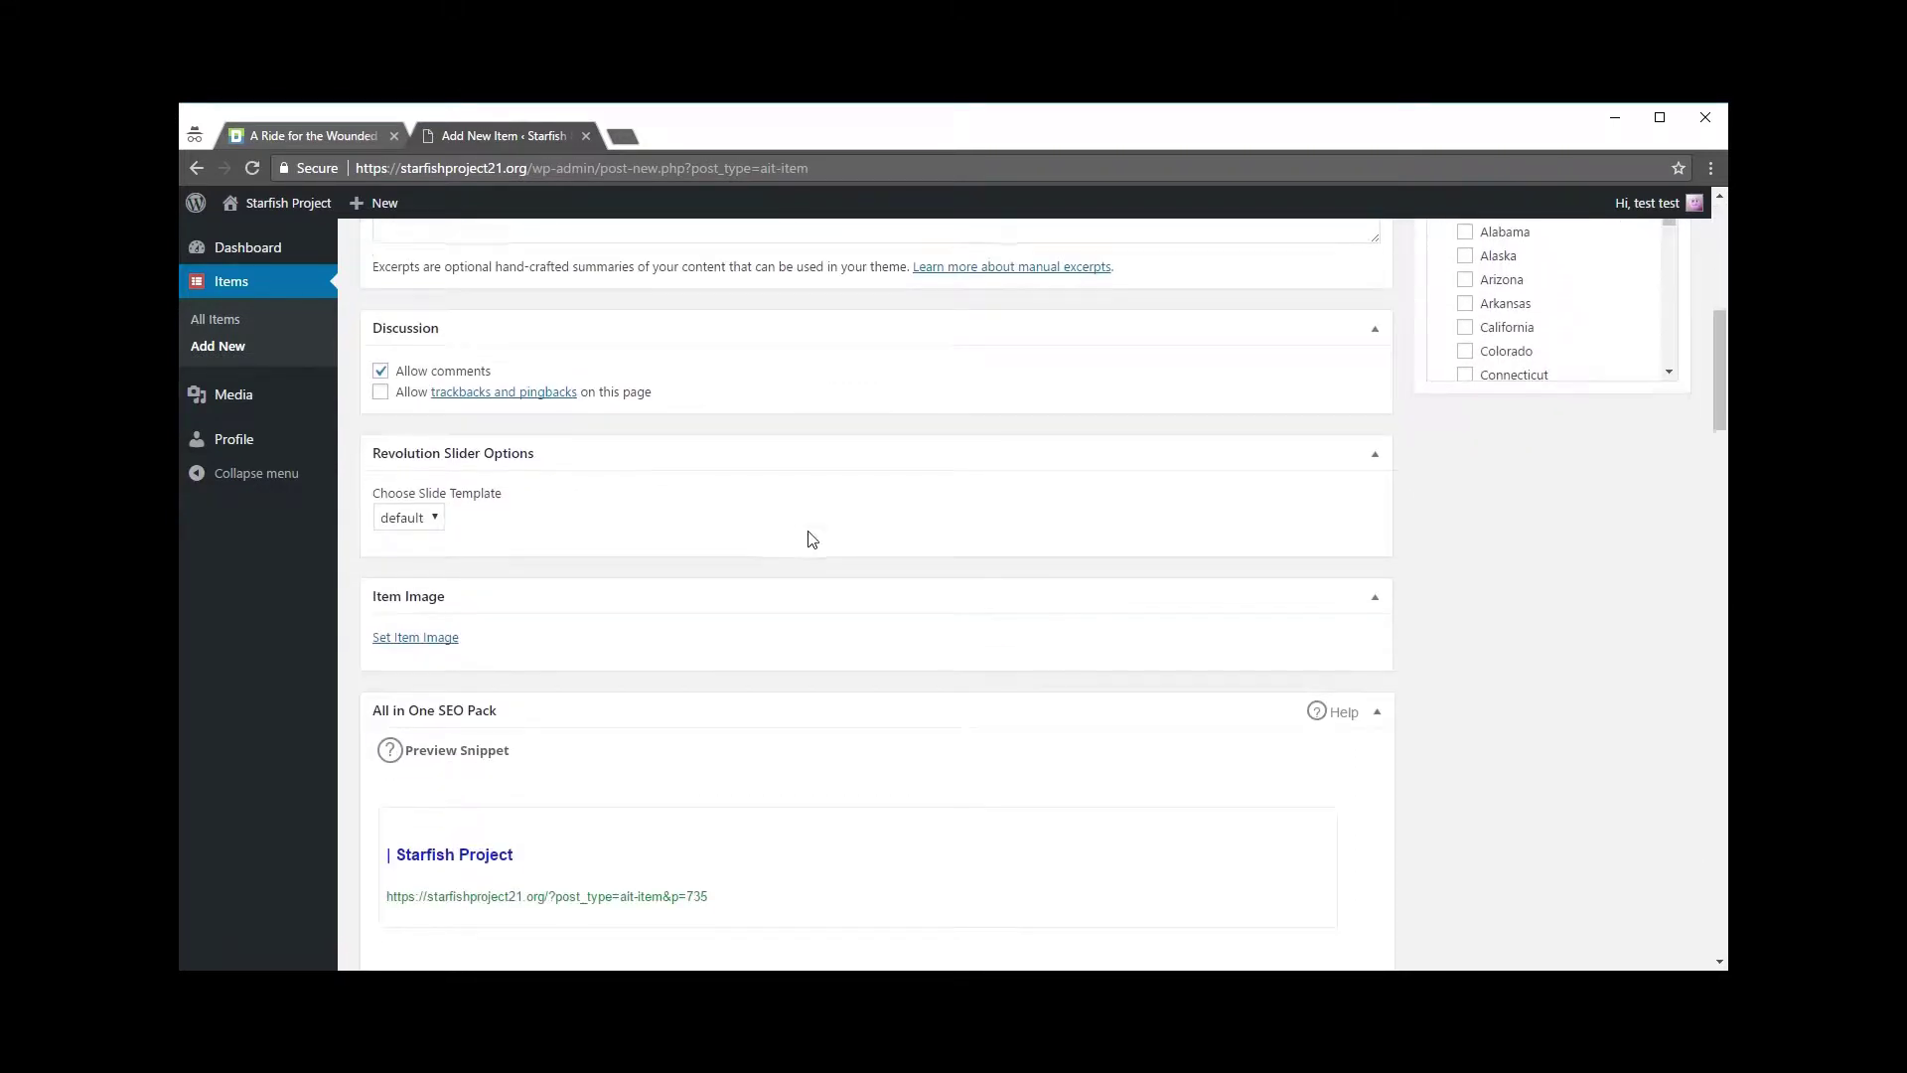
pyautogui.scroll(-4, 777, 584)
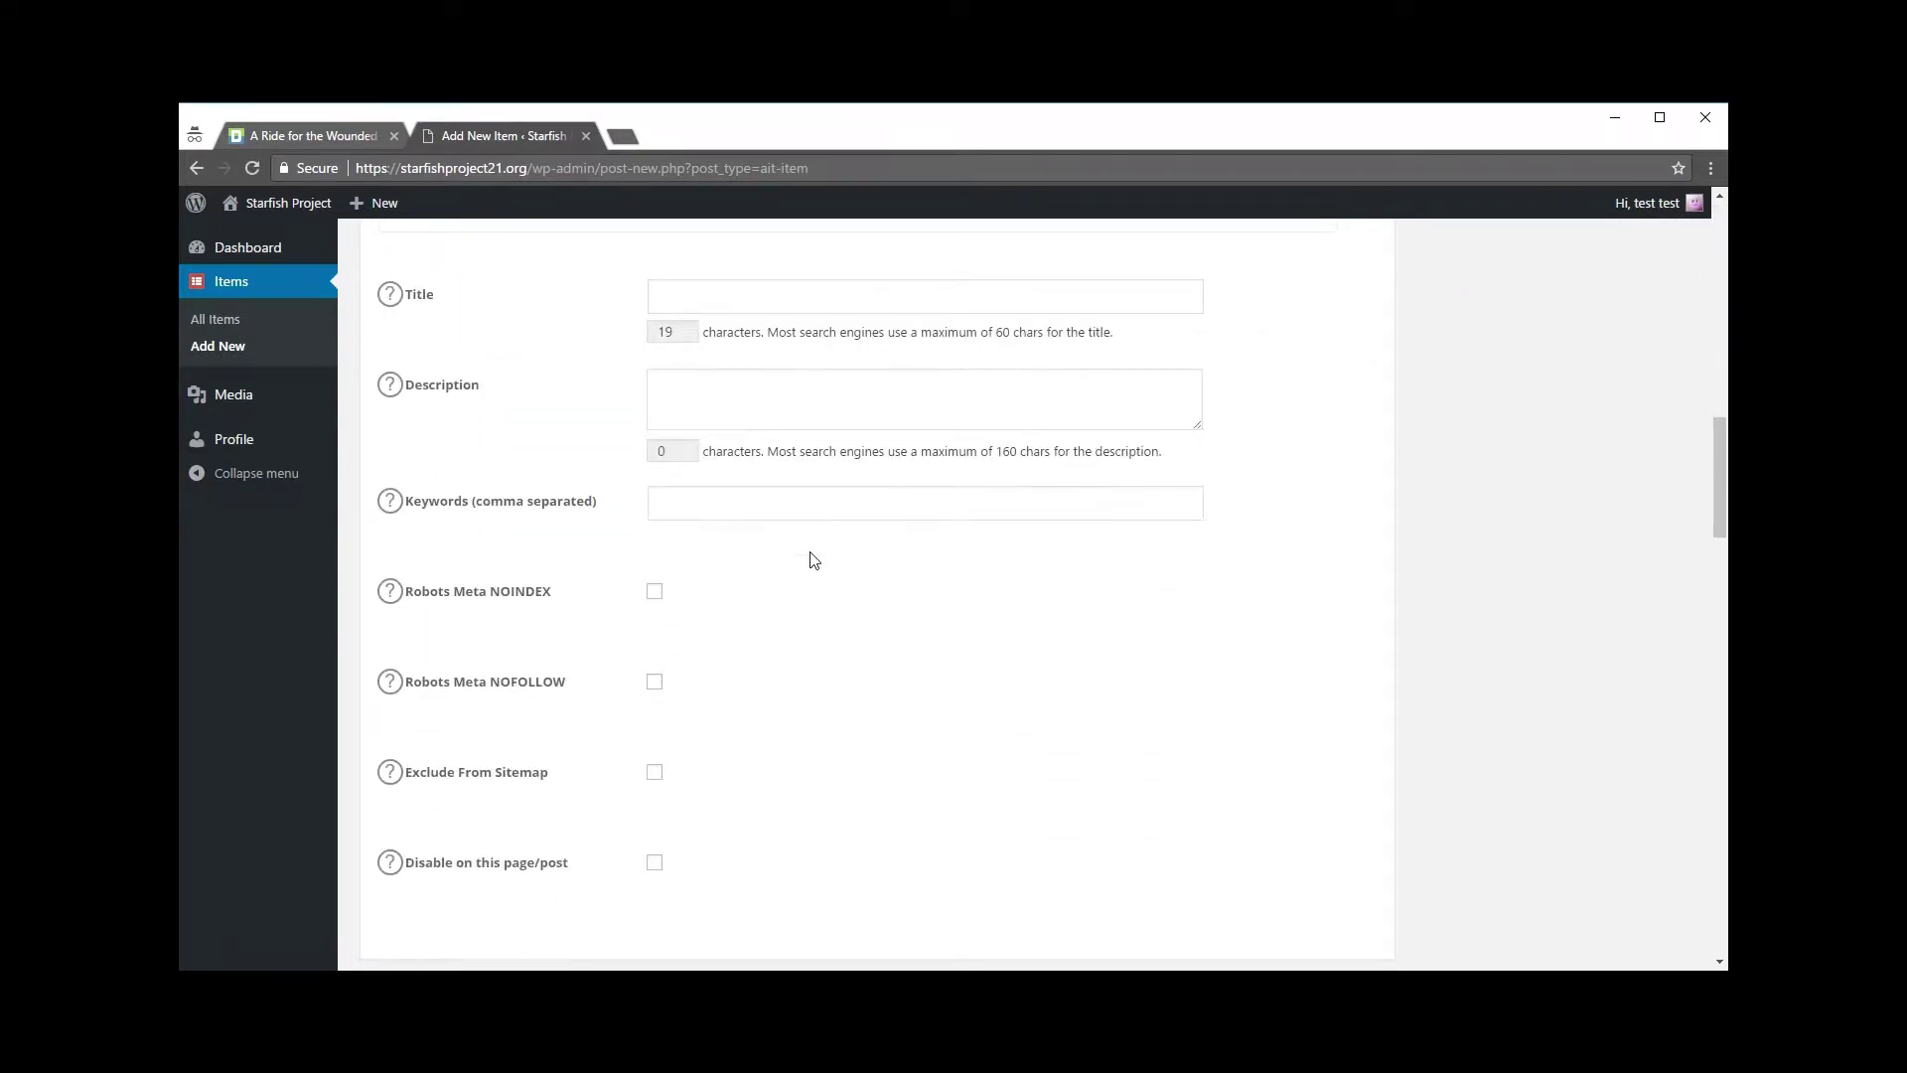
pyautogui.scroll(10, 812, 553)
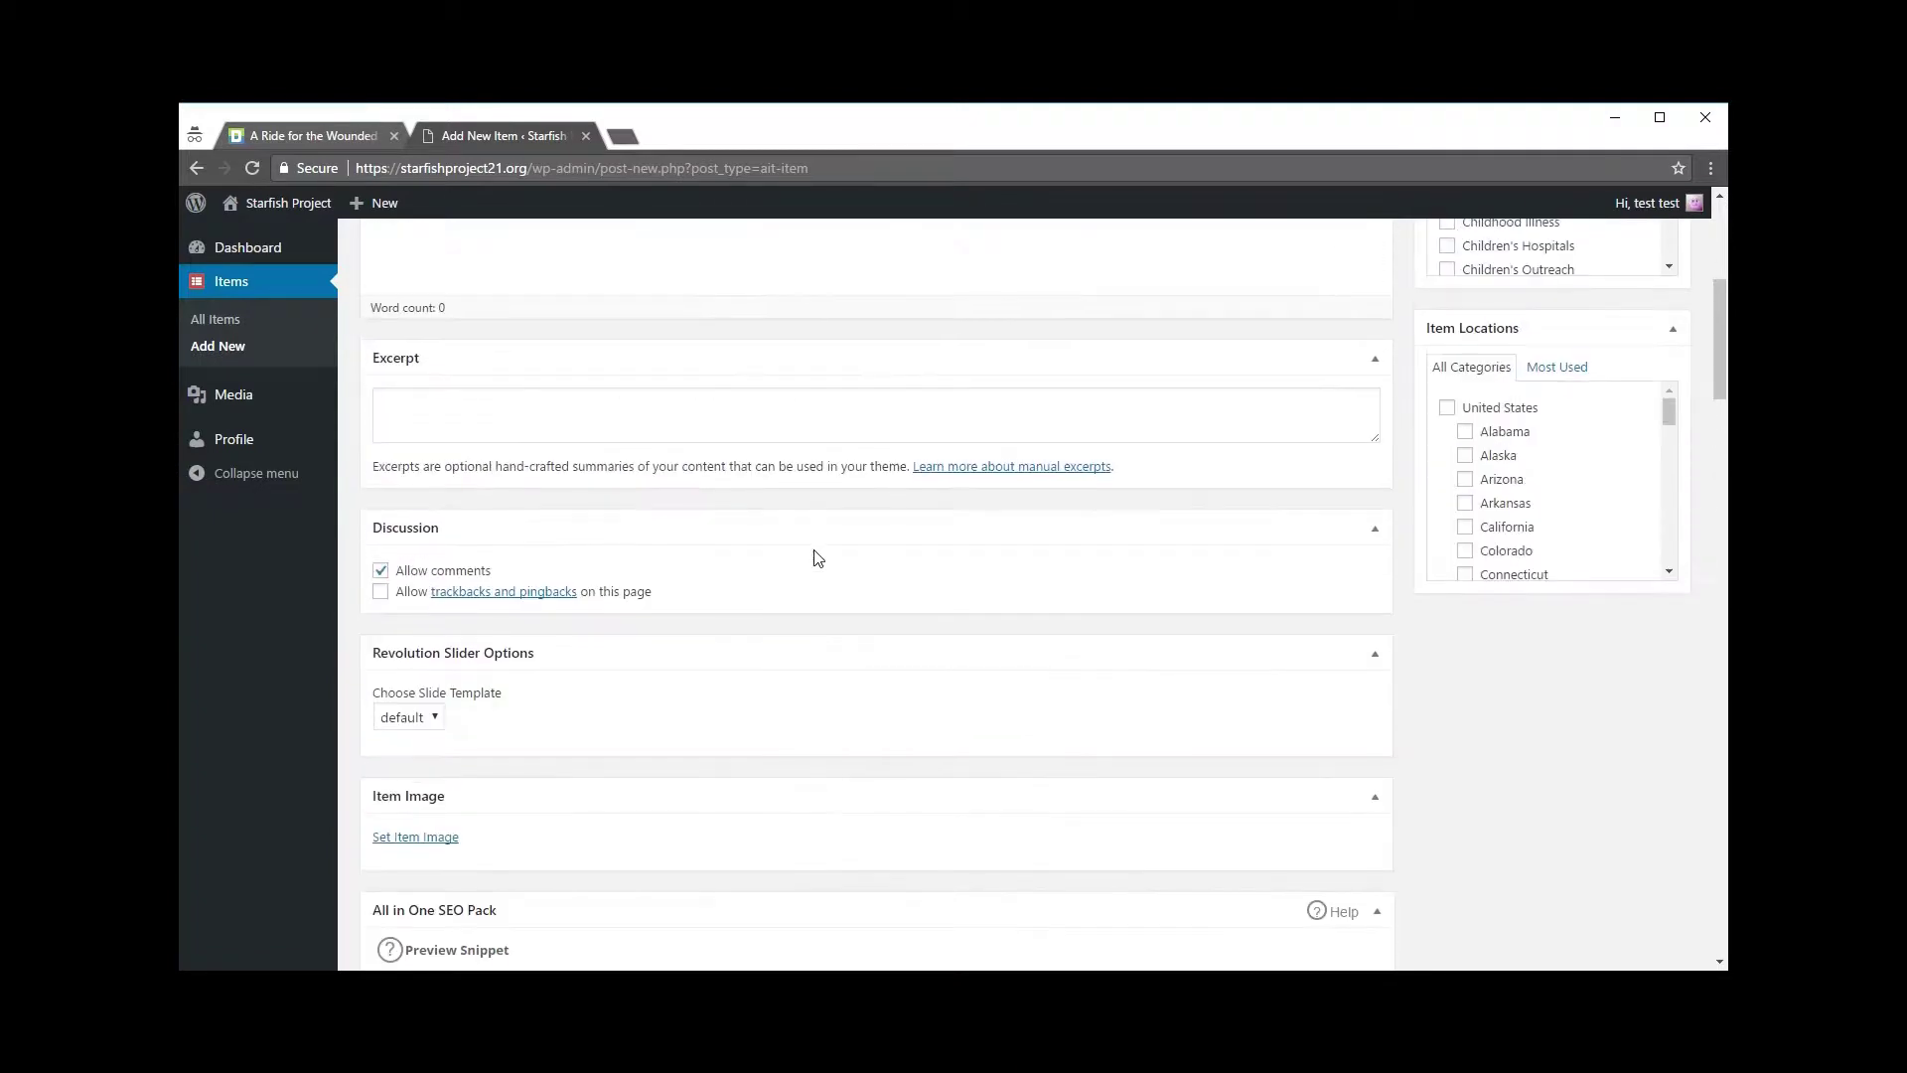
pyautogui.scroll(3, 816, 555)
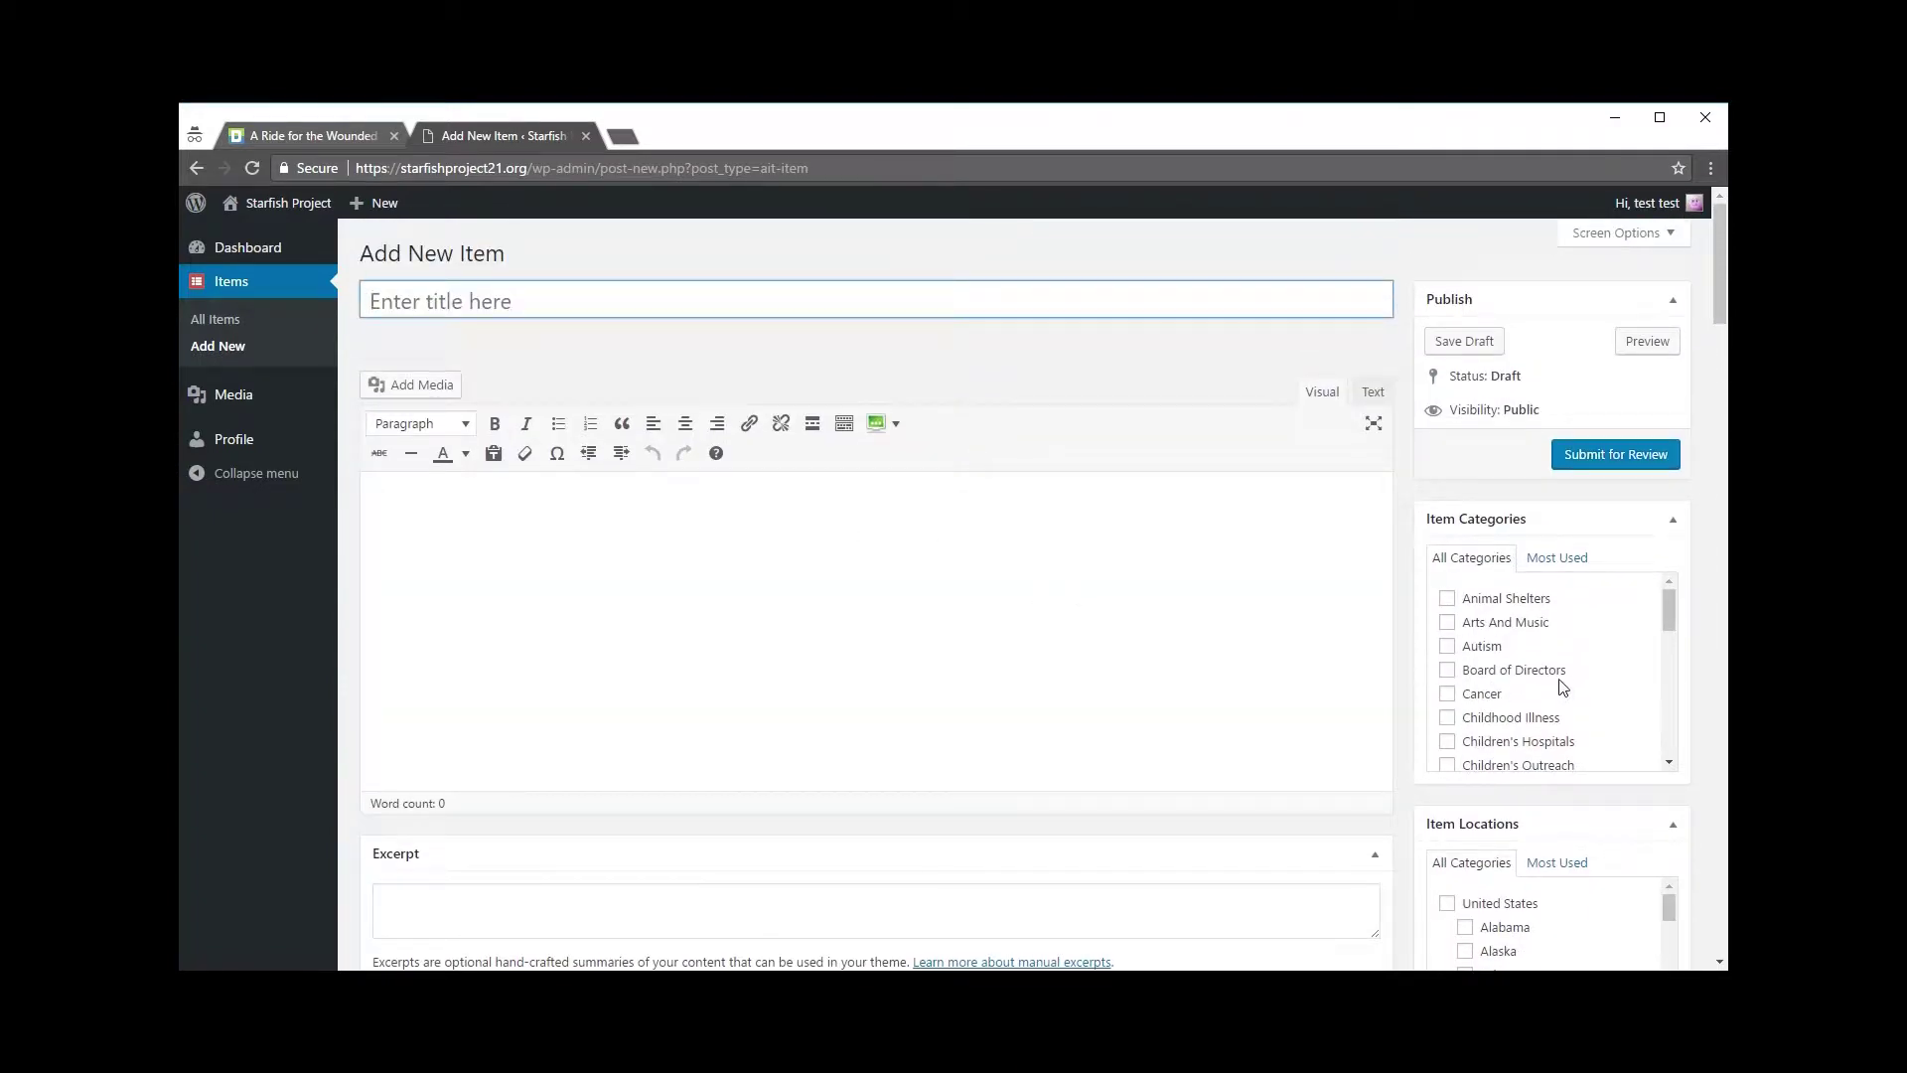
pyautogui.scroll(-3, 1589, 636)
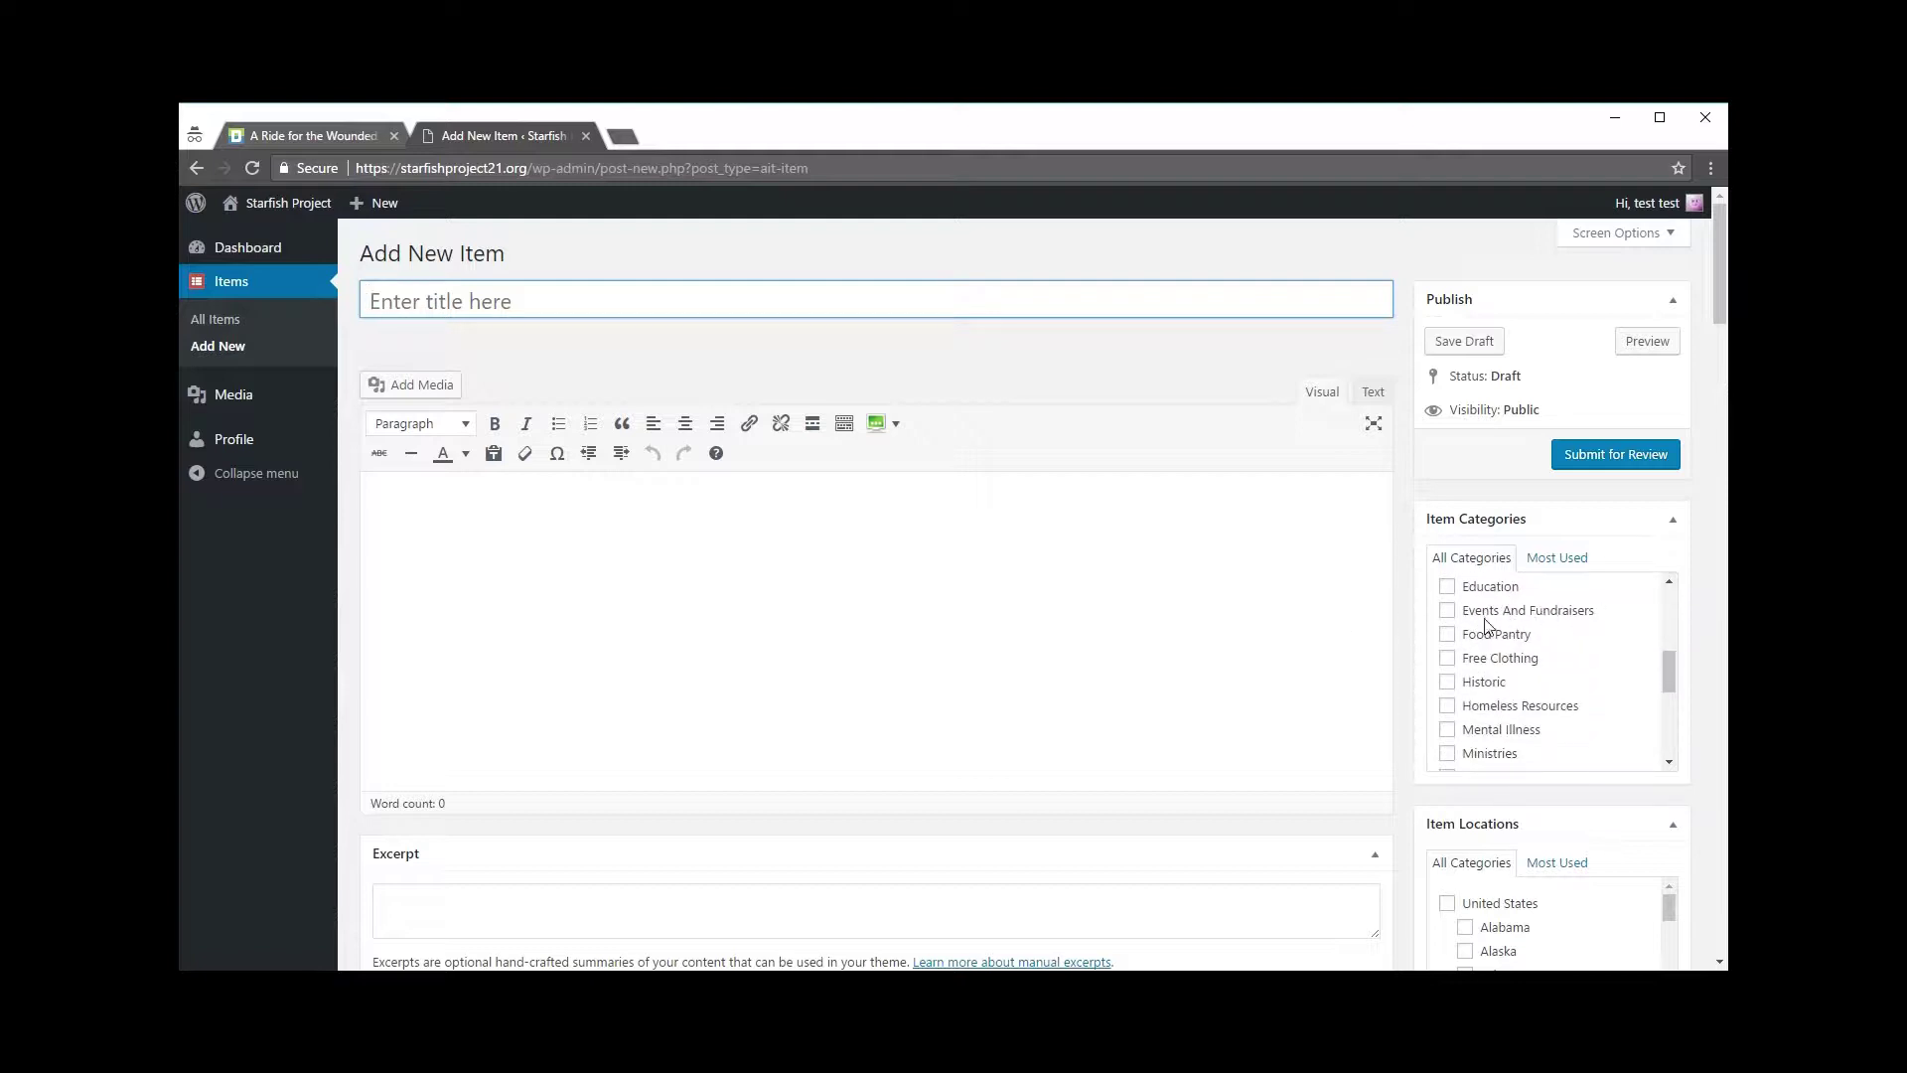
pyautogui.click(1448, 613)
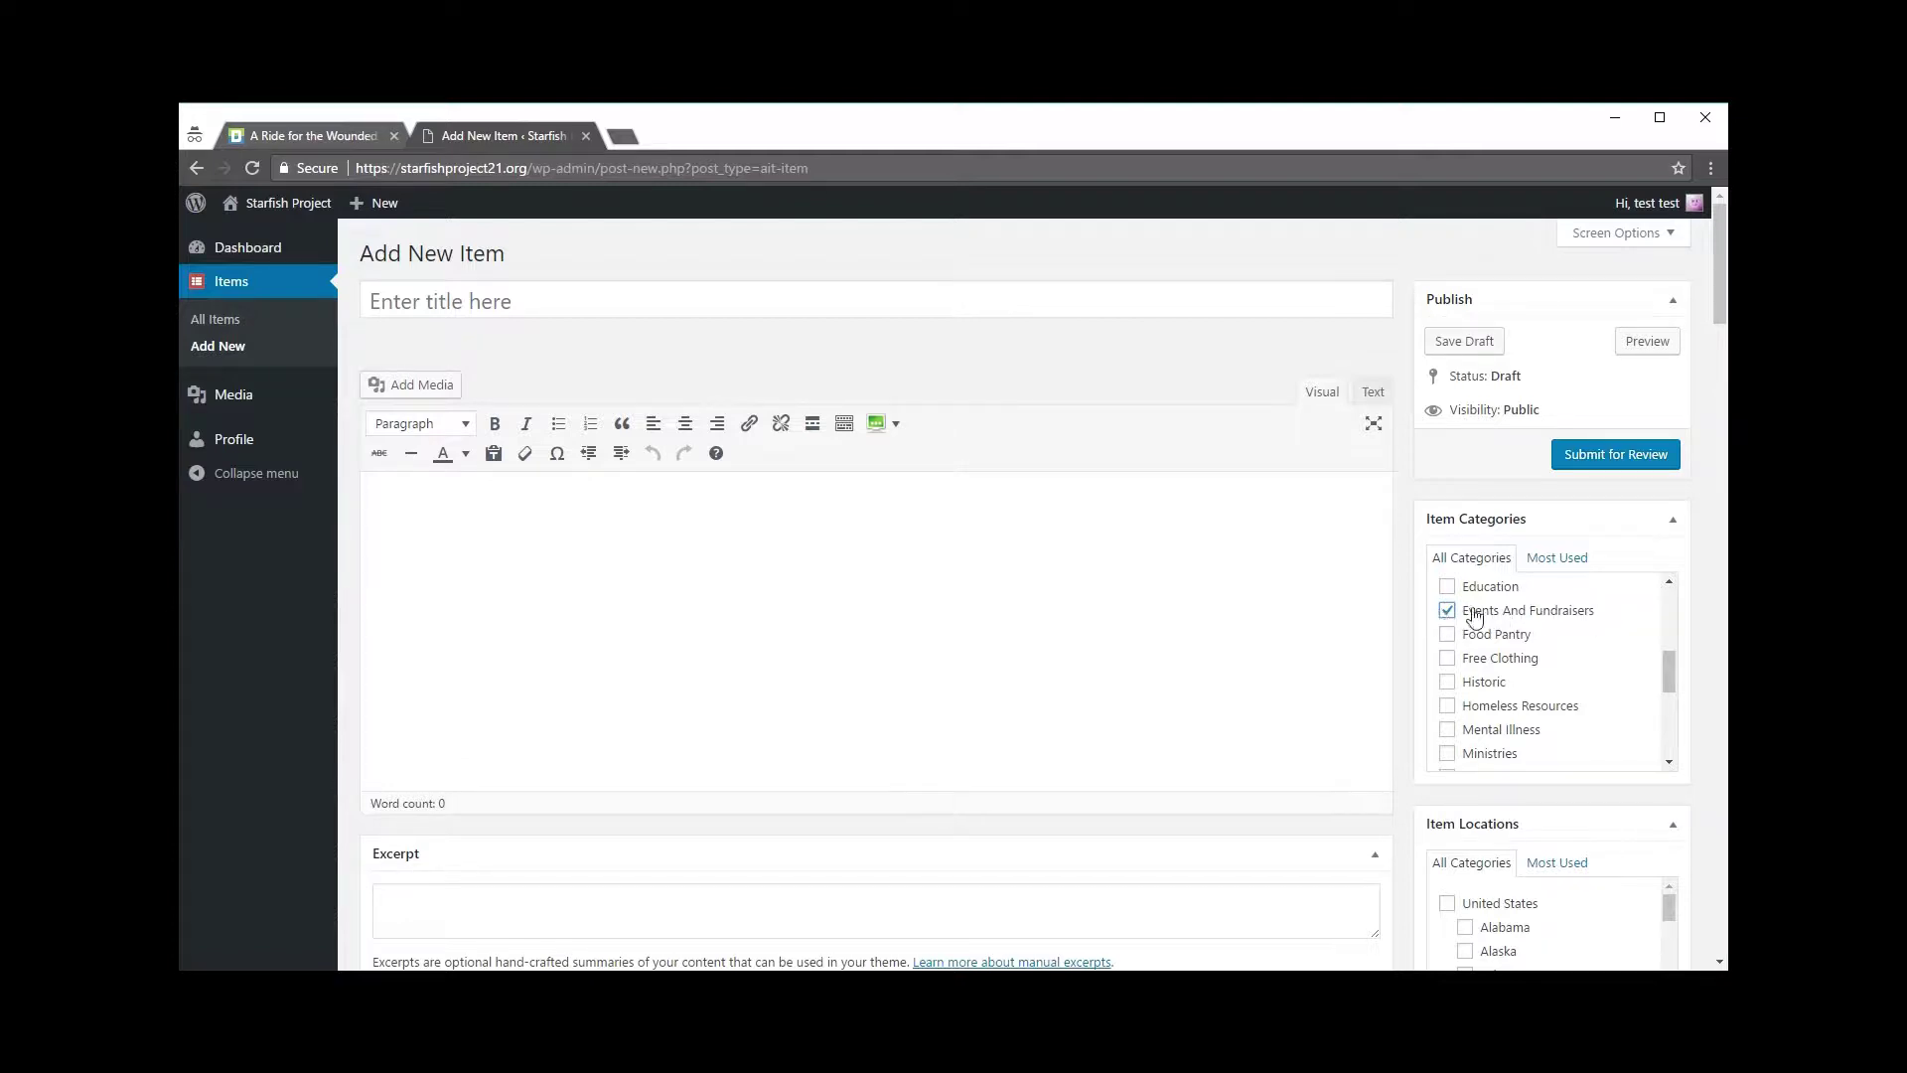
# Step: Tick Kansas, United States under Item Locations
pyautogui.scroll(-3, 1601, 781)
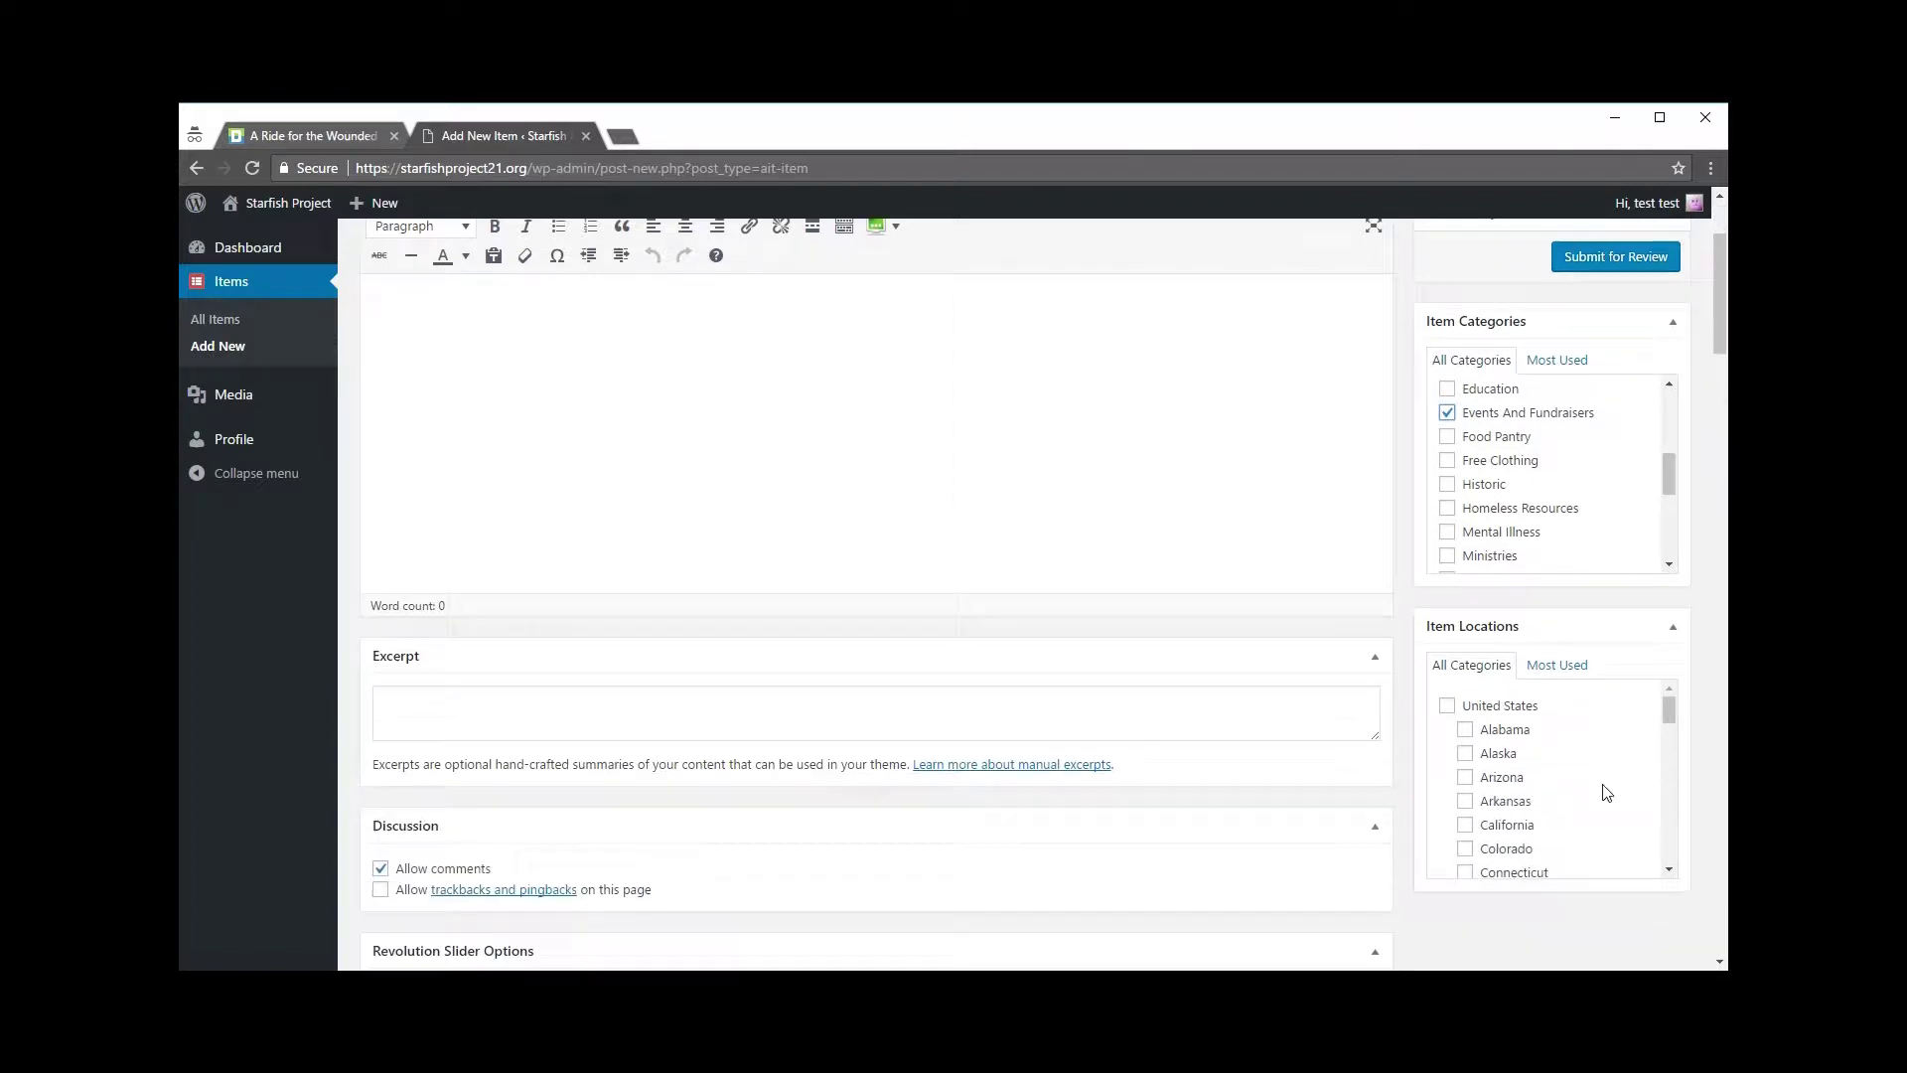
pyautogui.scroll(2, 1601, 781)
pyautogui.scroll(-1, 1549, 656)
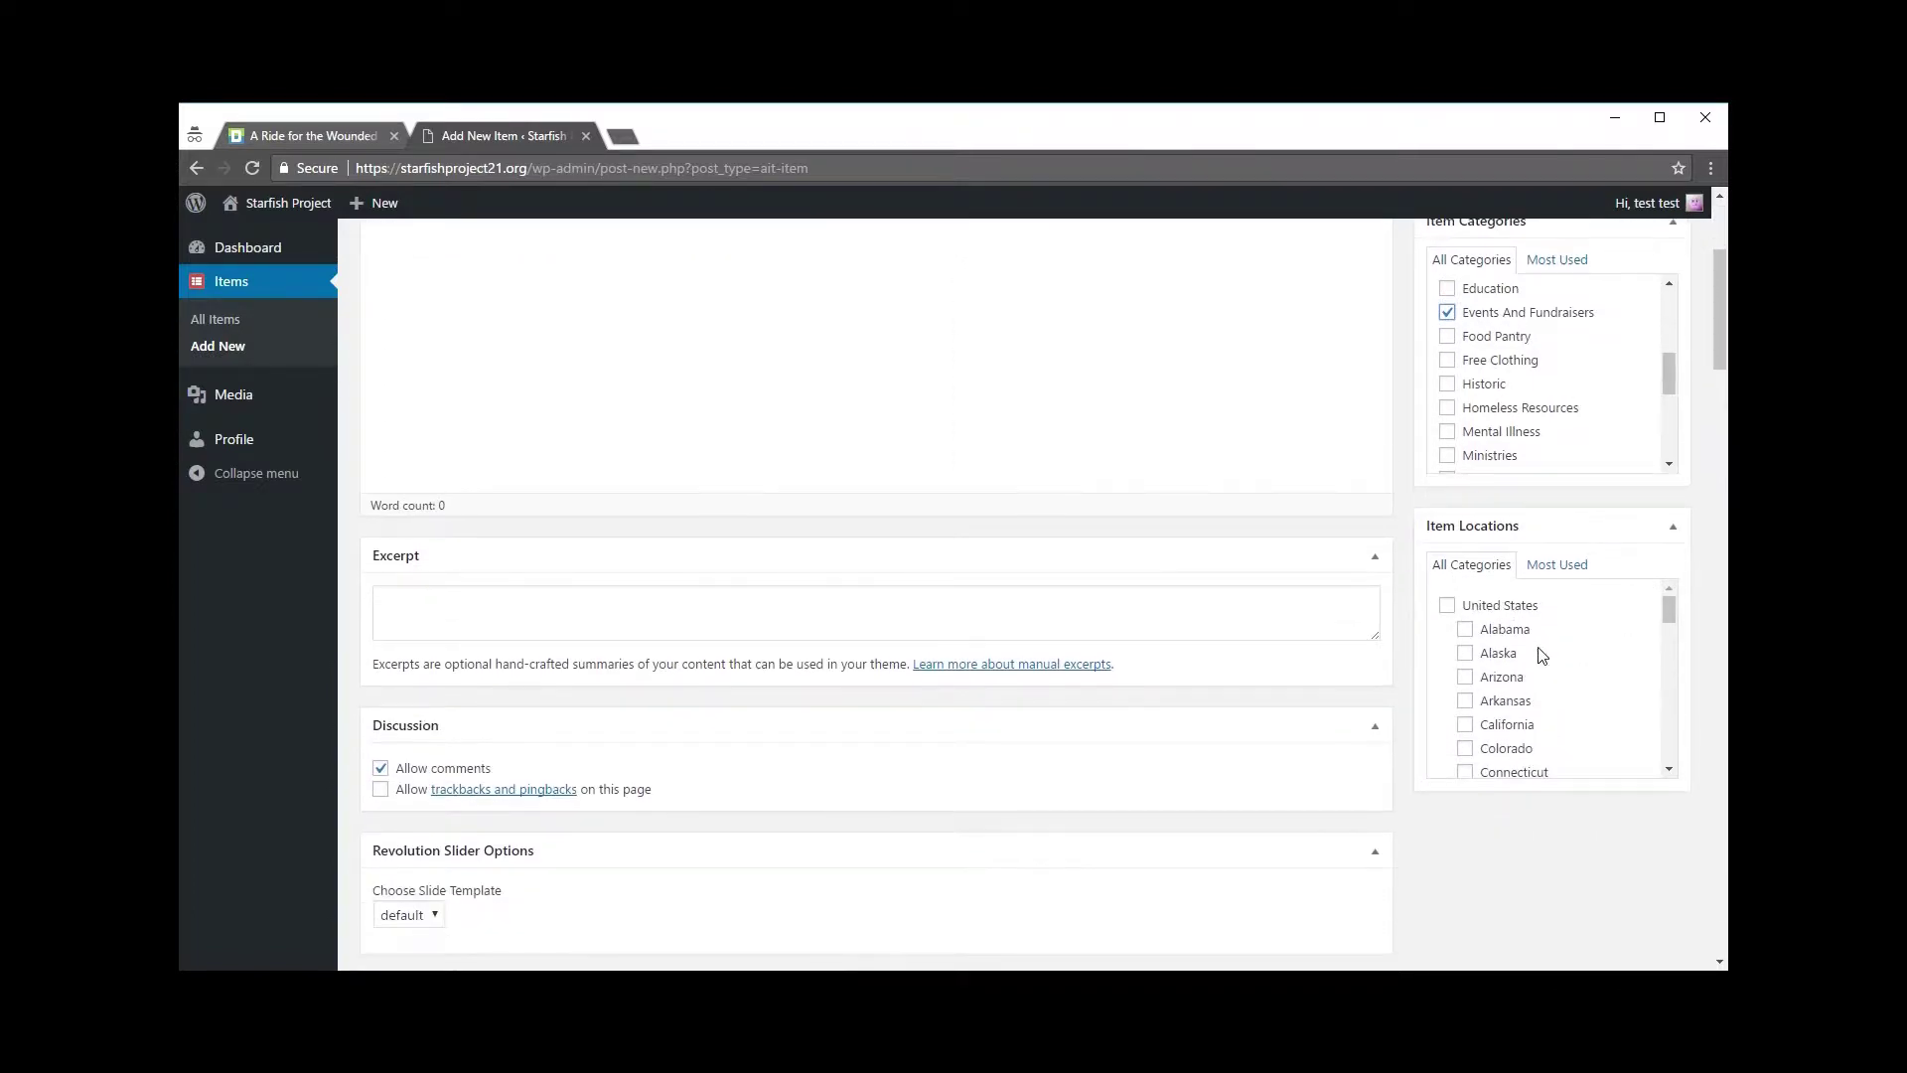
pyautogui.scroll(-3, 1589, 667)
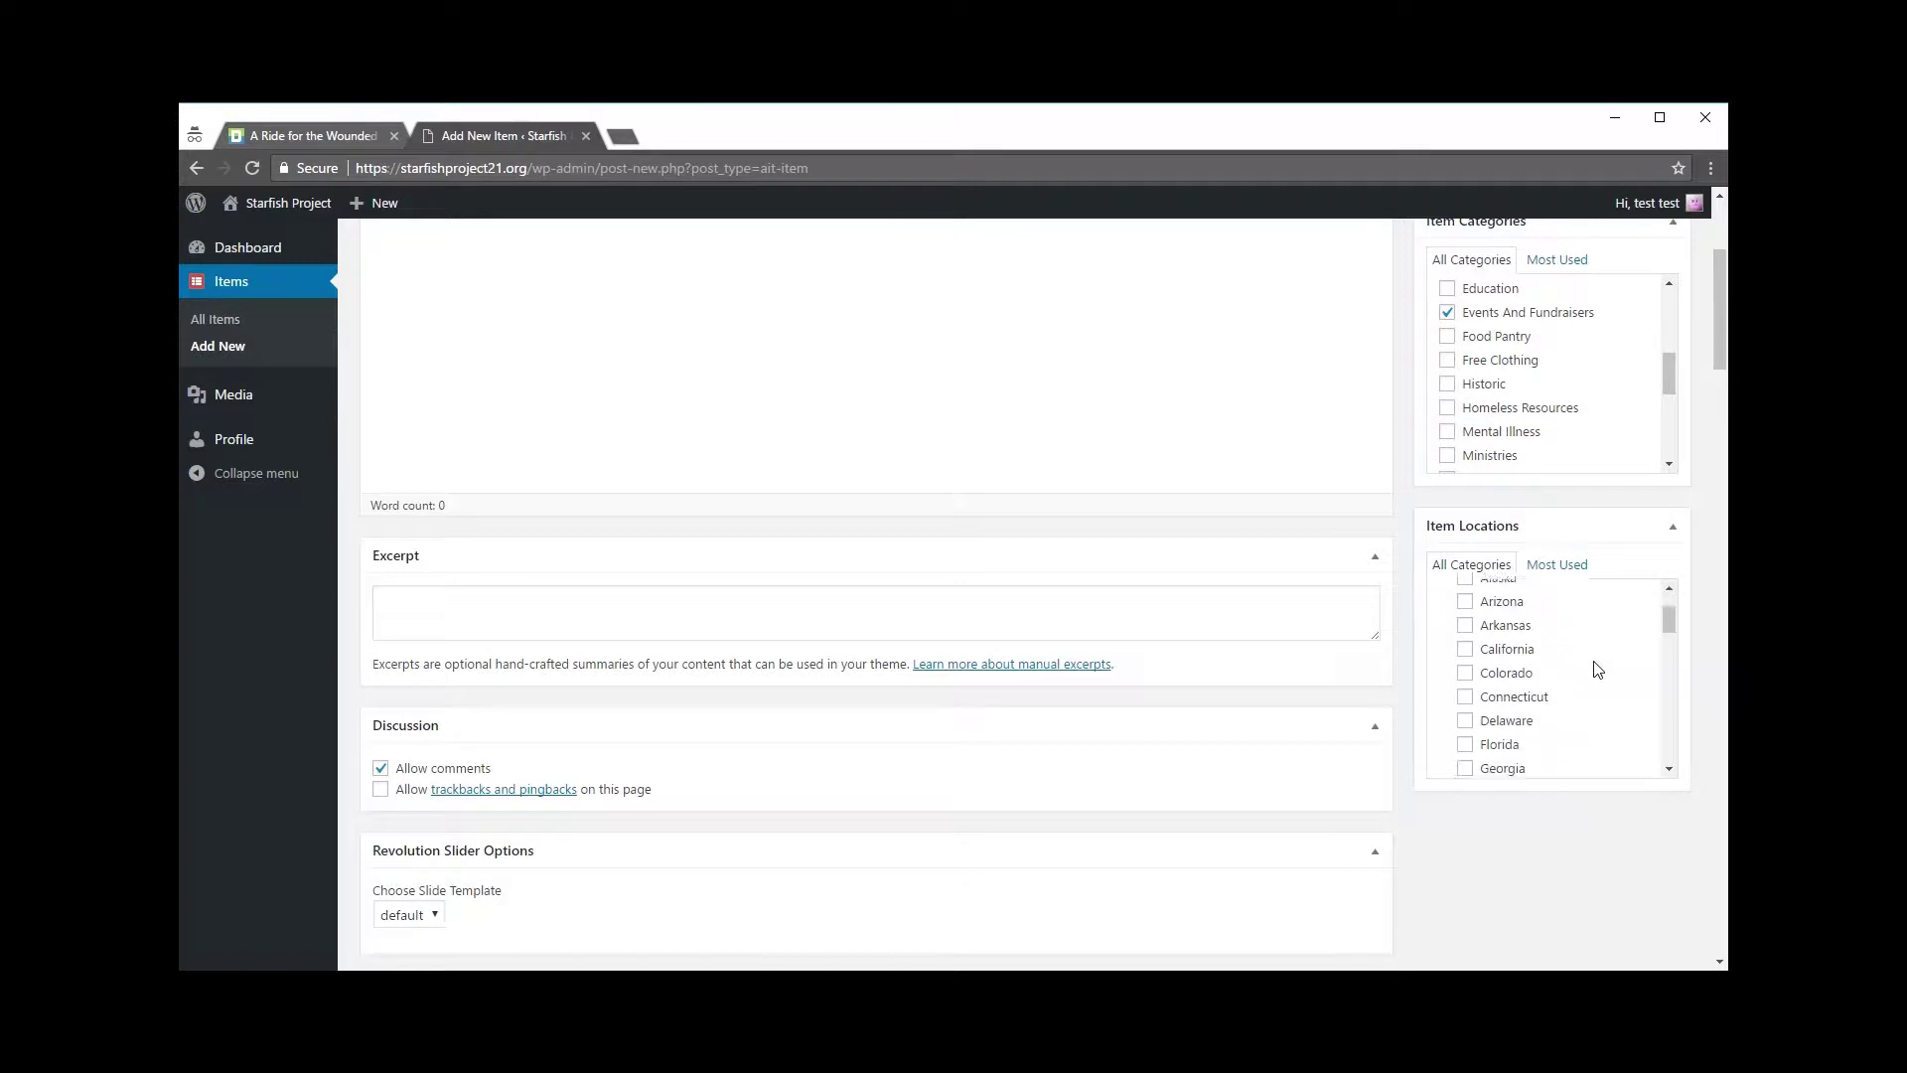
pyautogui.scroll(-3, 1592, 664)
pyautogui.scroll(2, 1589, 667)
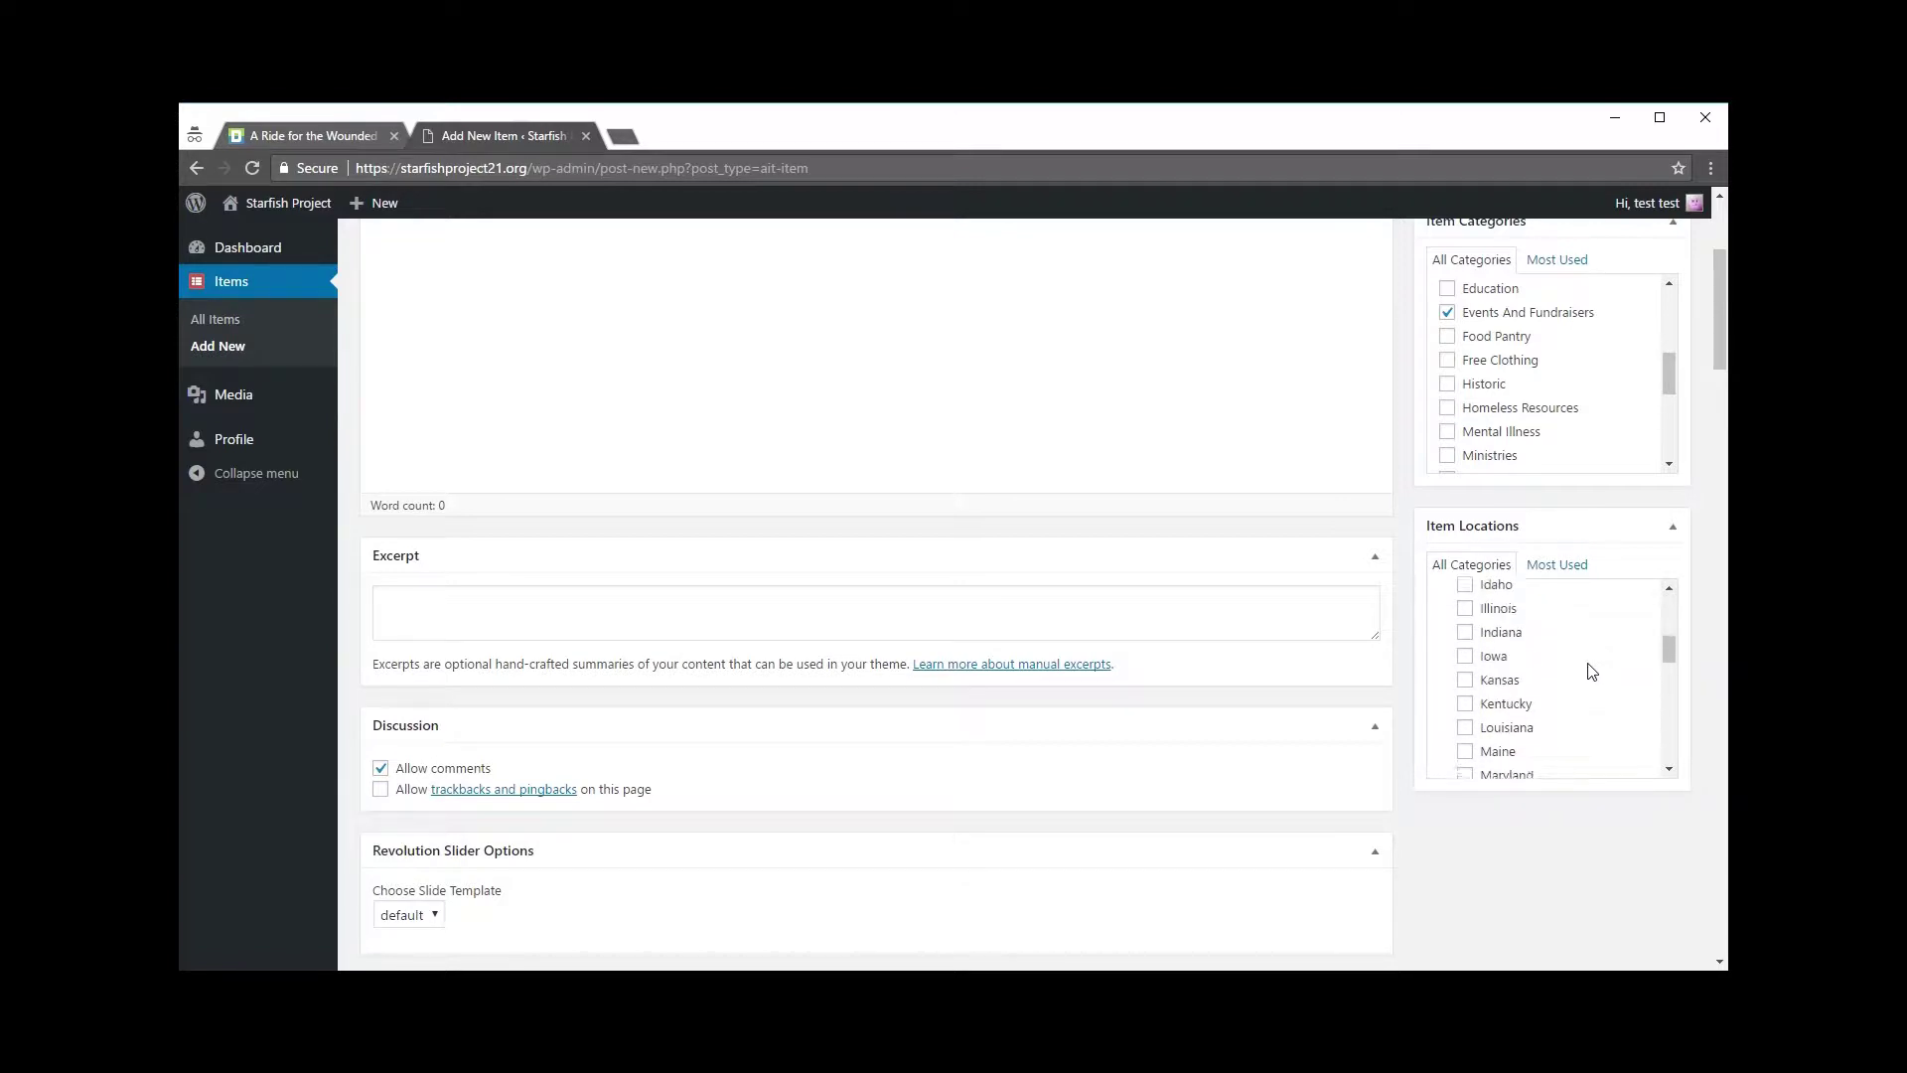
pyautogui.click(1466, 688)
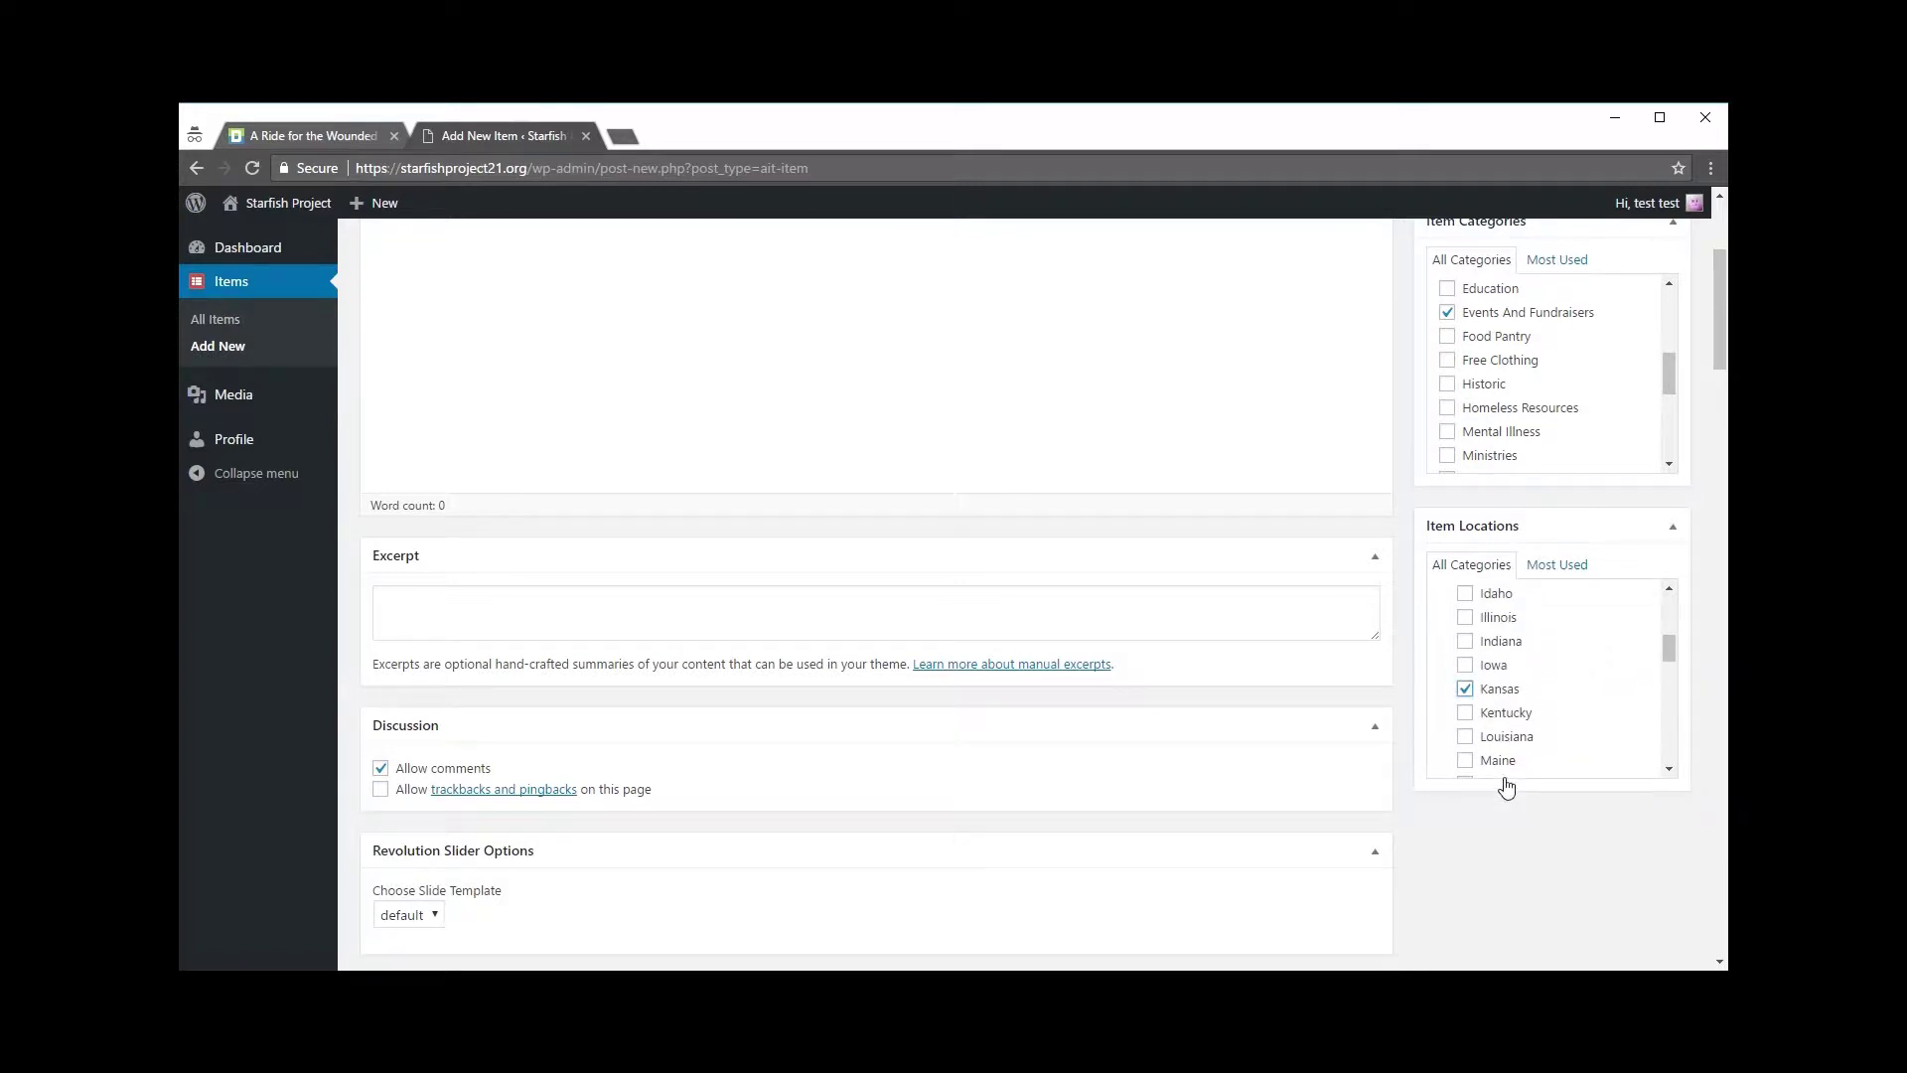
pyautogui.scroll(4, 1558, 712)
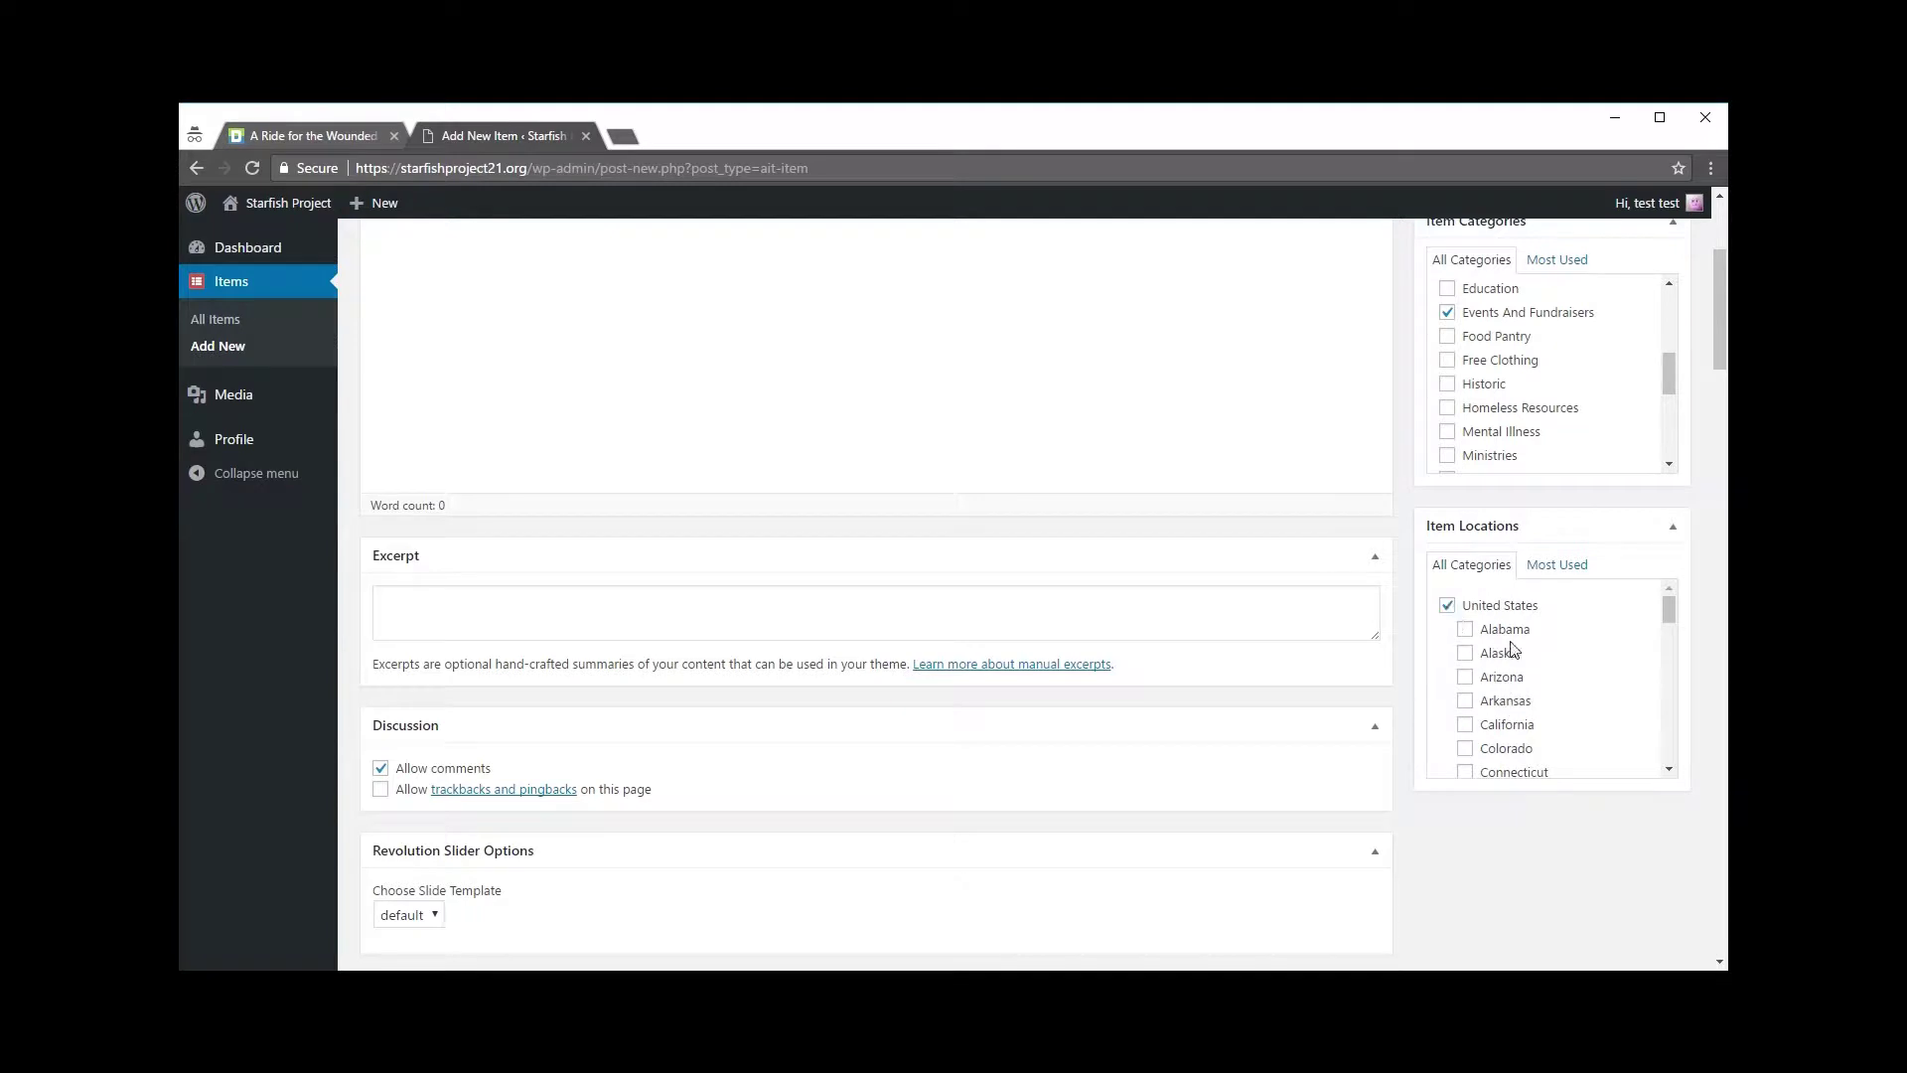
pyautogui.scroll(-4, 1514, 654)
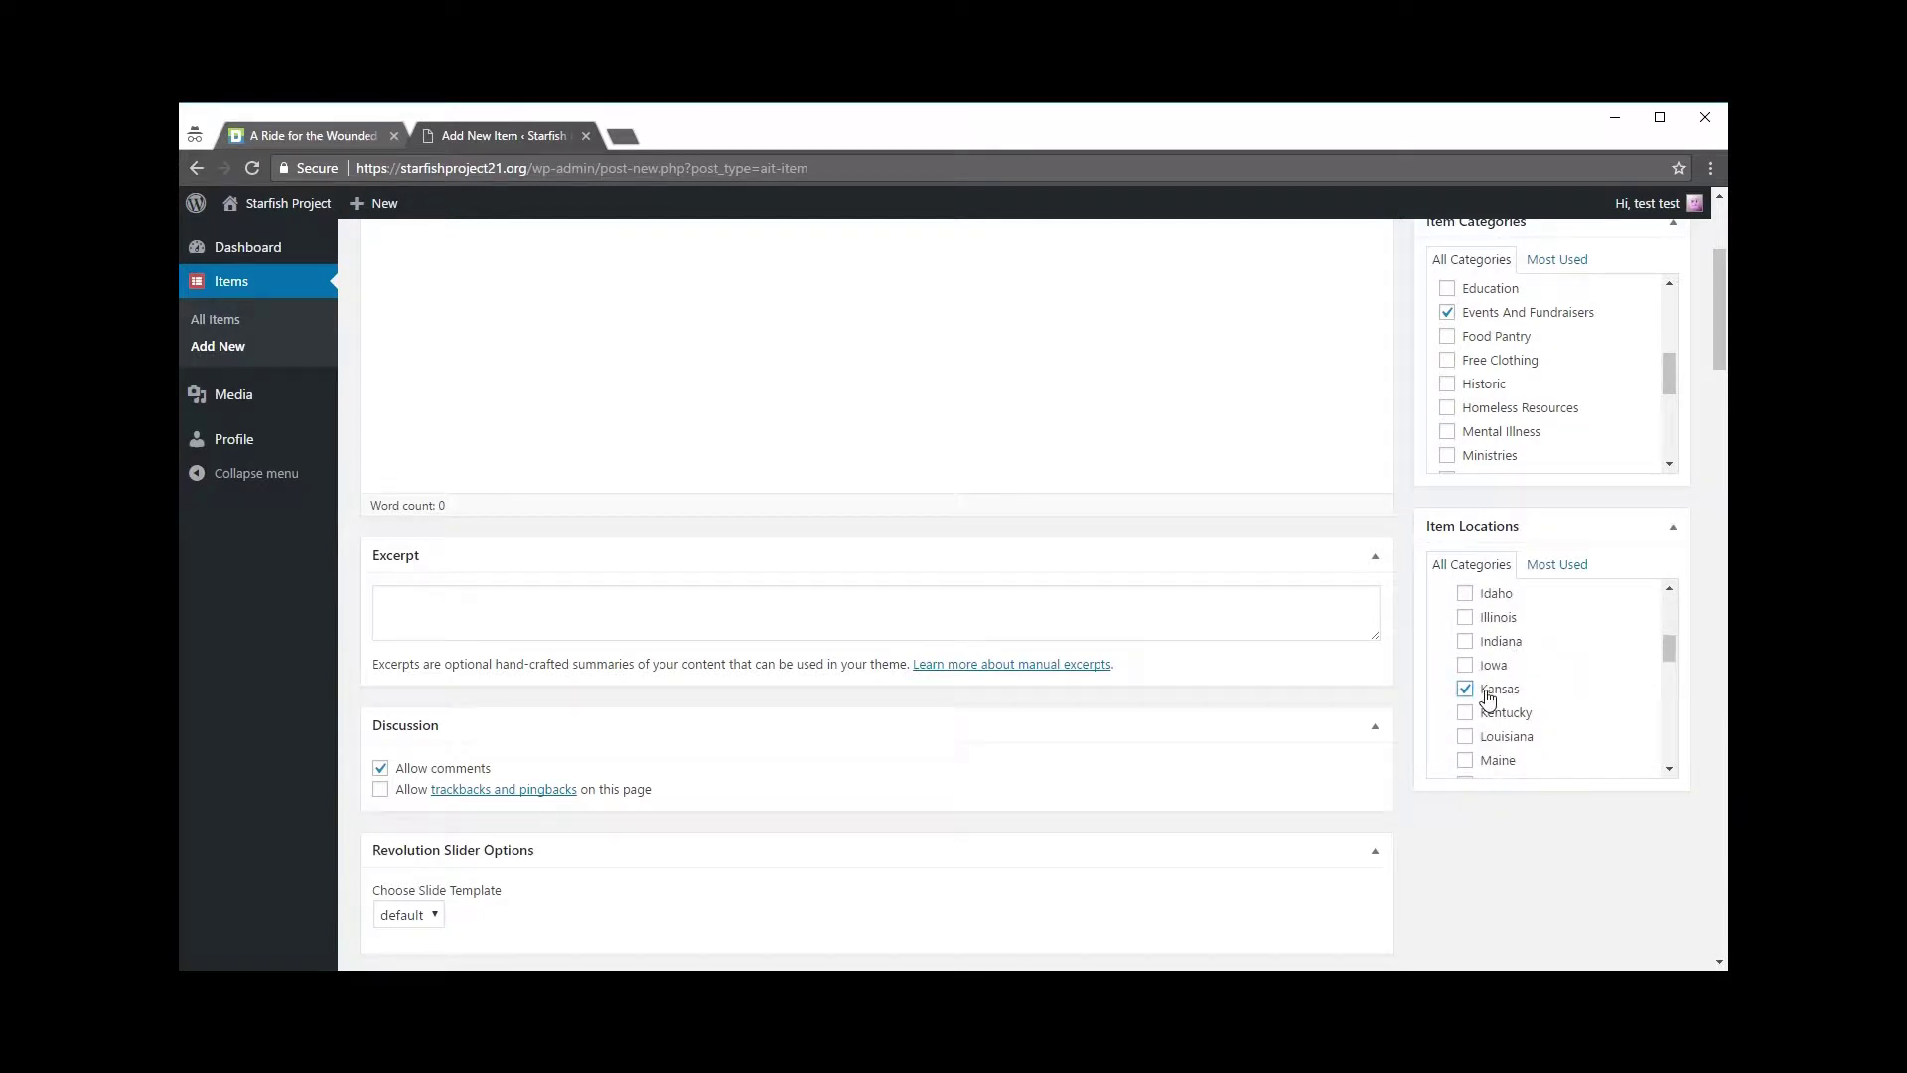
pyautogui.scroll(3, 1484, 695)
pyautogui.scroll(3, 1068, 453)
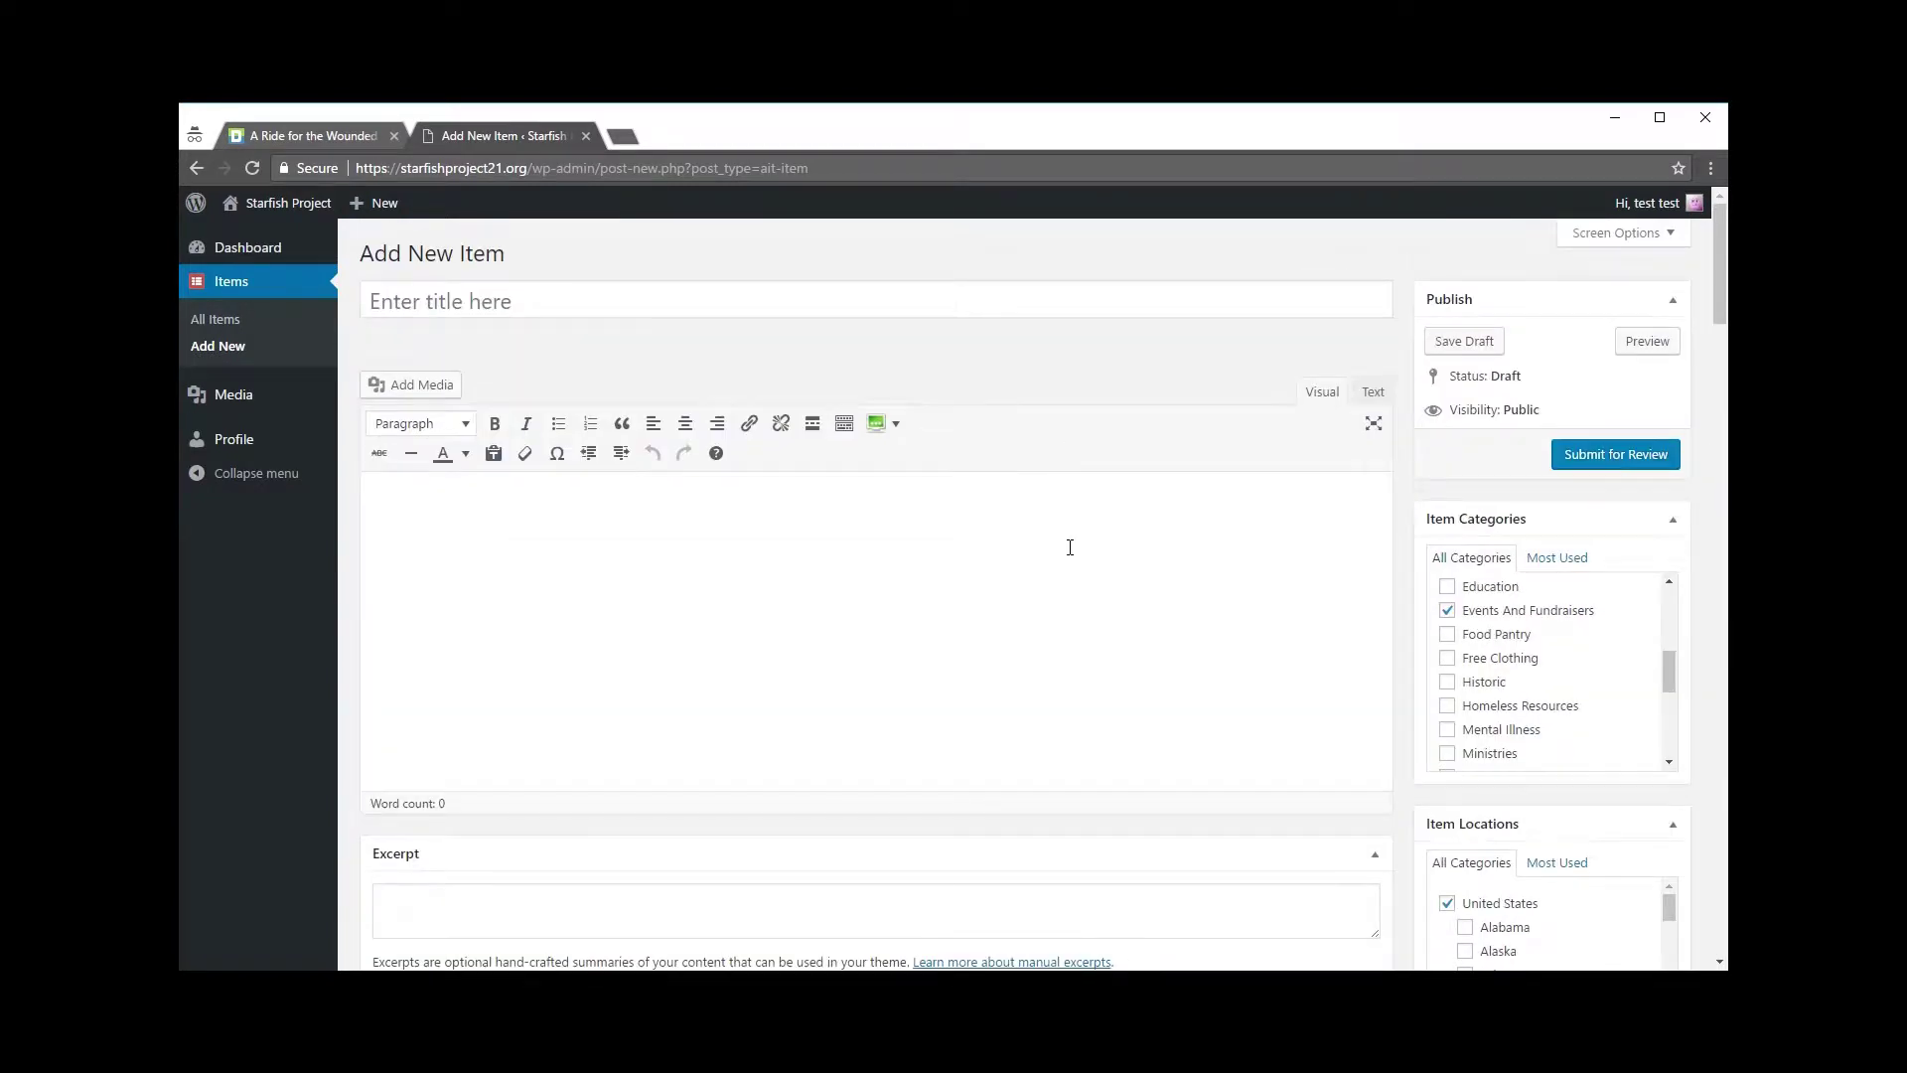
pyautogui.click(553, 302)
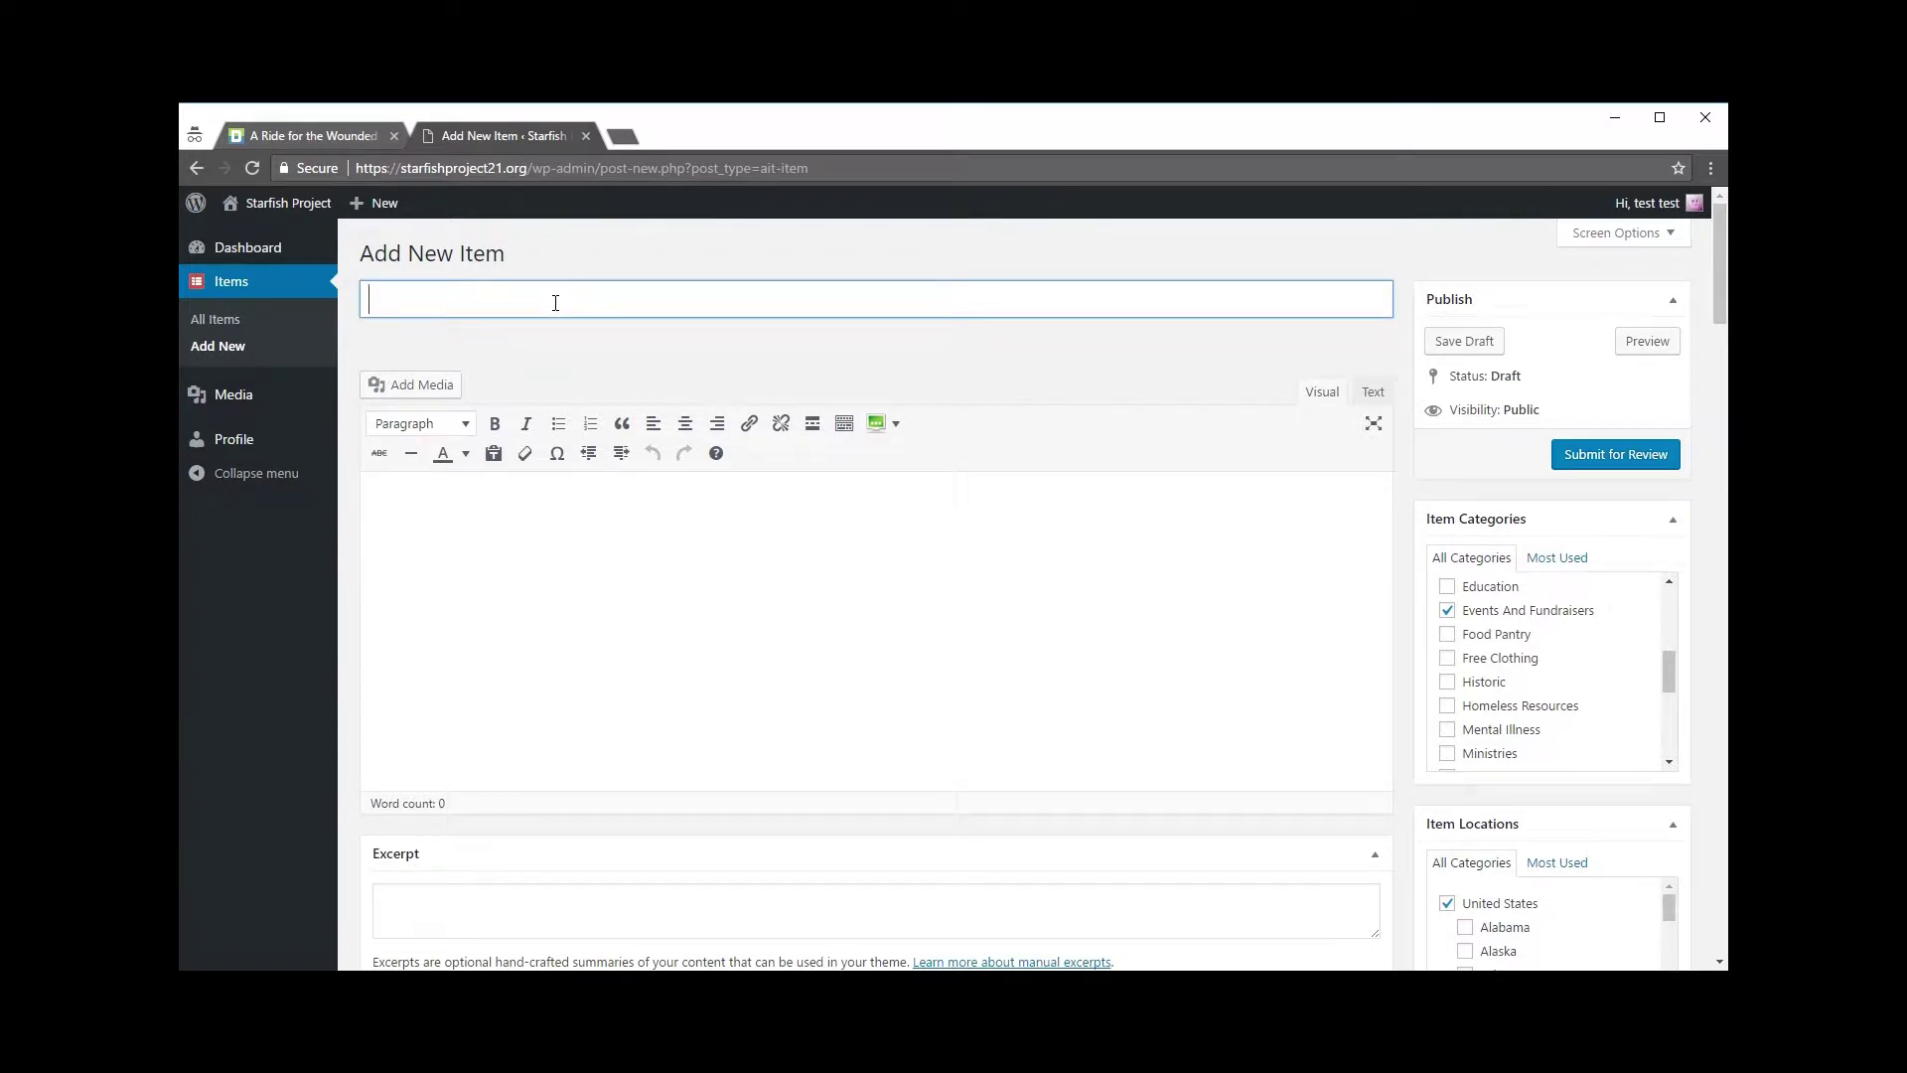
# Step: Title the item 'Name Of Your Fundraise'
pyautogui.write('Name Of Your Fundrais')
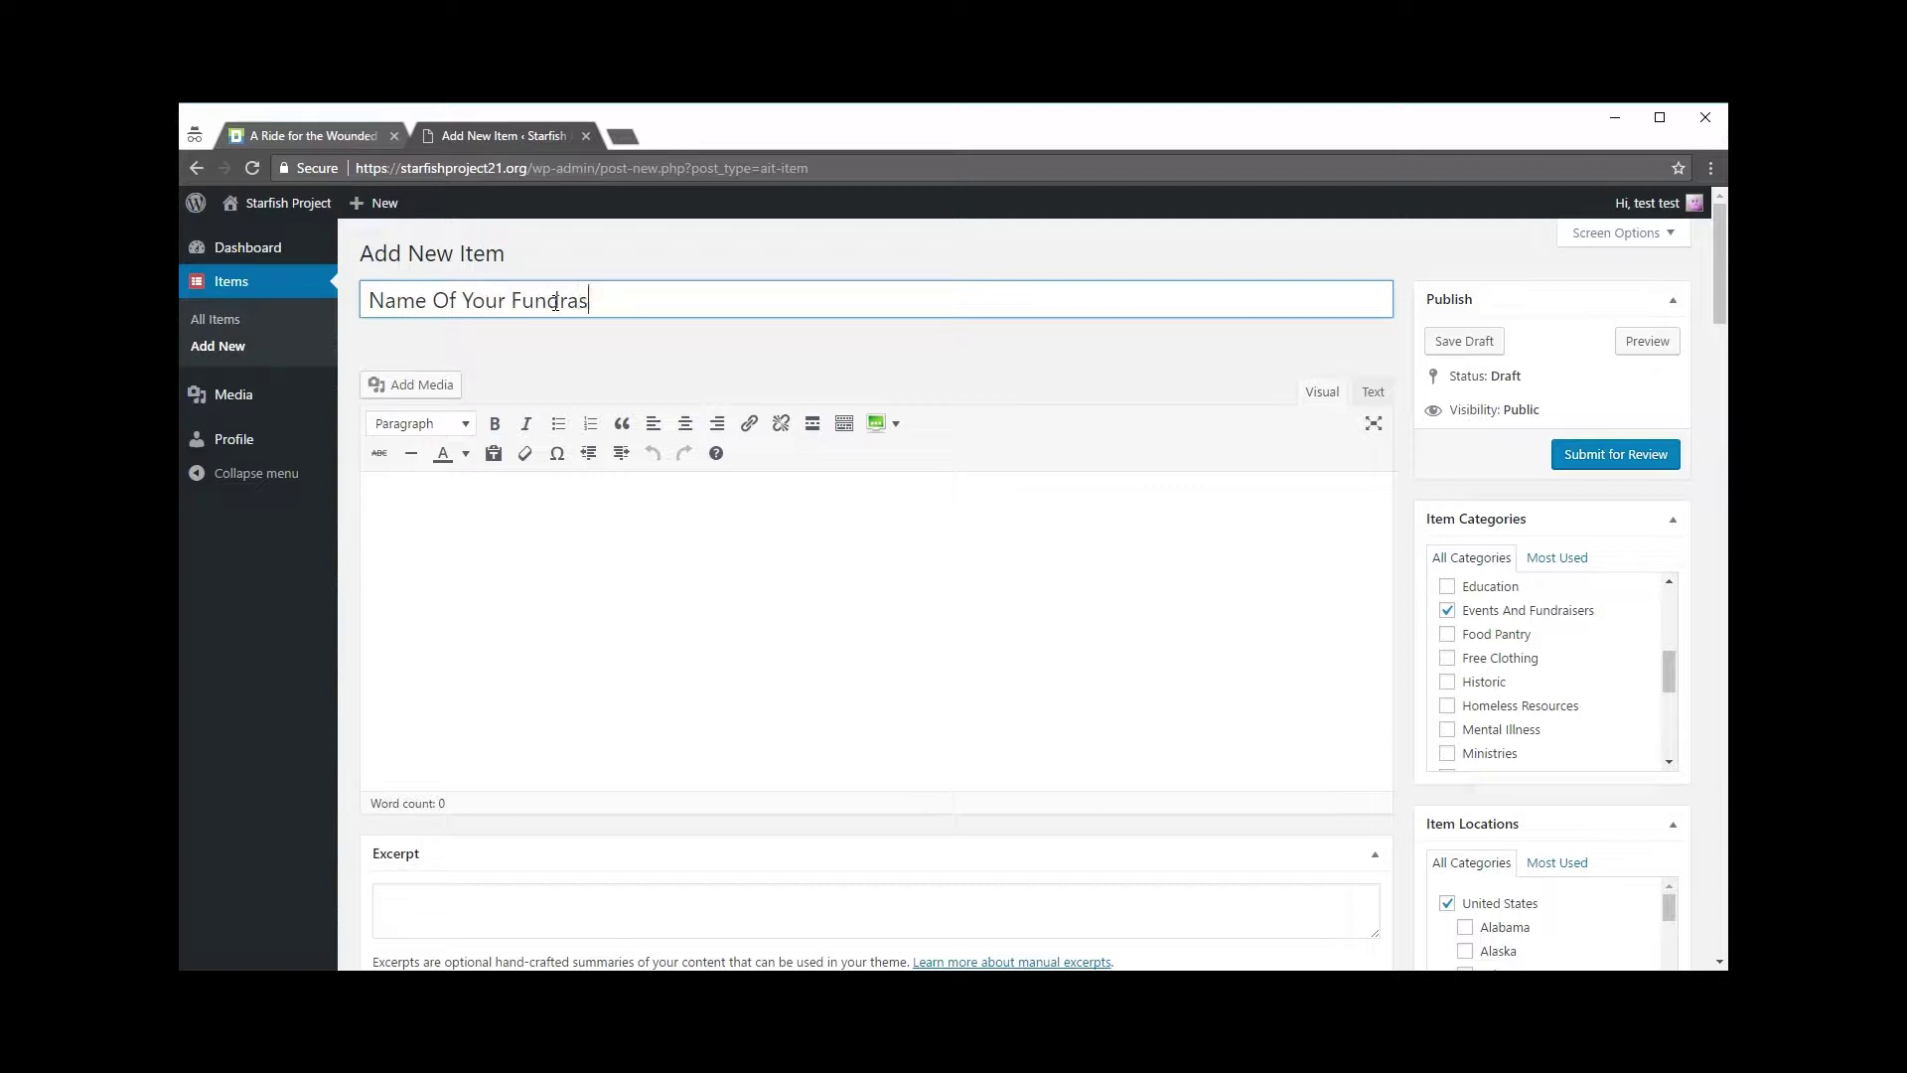
pyautogui.press('BackSpace')
pyautogui.press('BackSpace')
pyautogui.write('ise')
# Step: Check the example event's title and date on the A Ride for the Wounded page, then return to the editor body
pyautogui.click(313, 135)
pyautogui.scroll(10, 451, 298)
pyautogui.scroll(10, 454, 331)
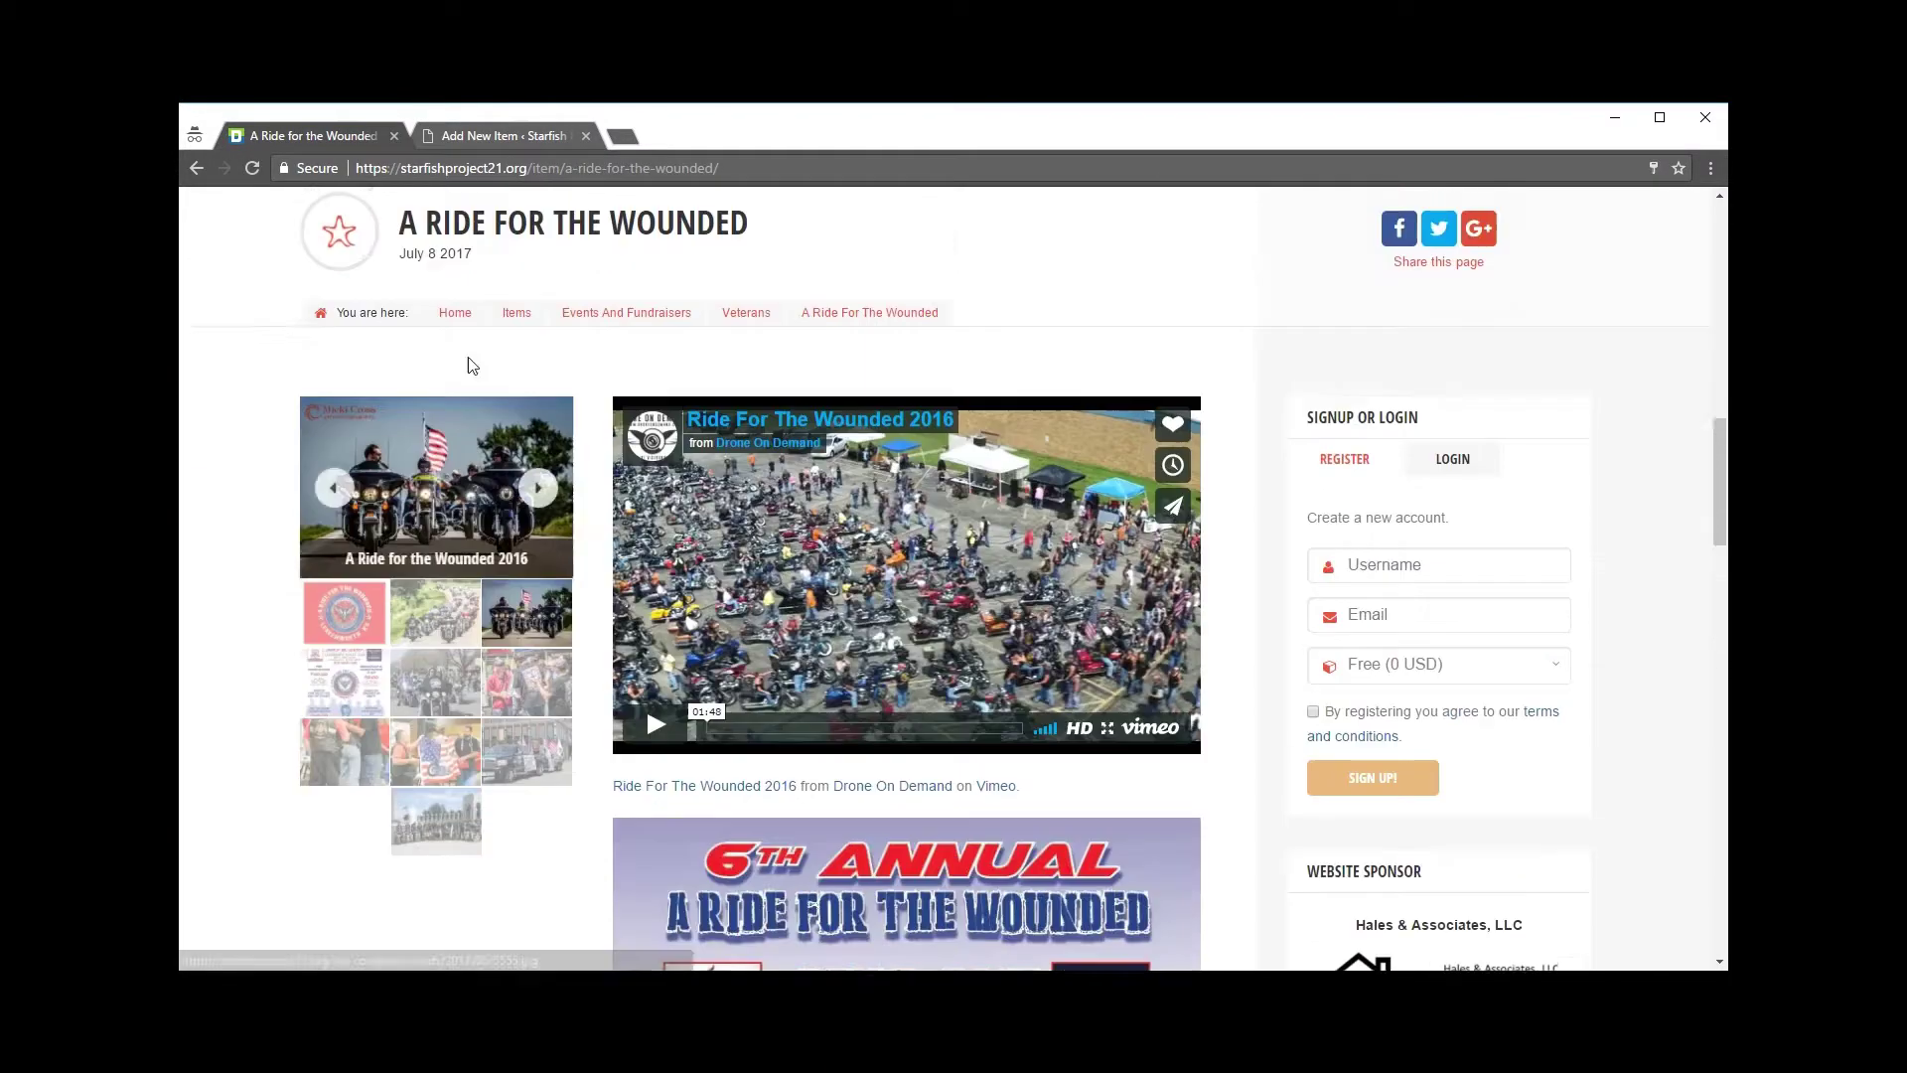
pyautogui.moveTo(408, 852); pyautogui.dragTo(841, 884)
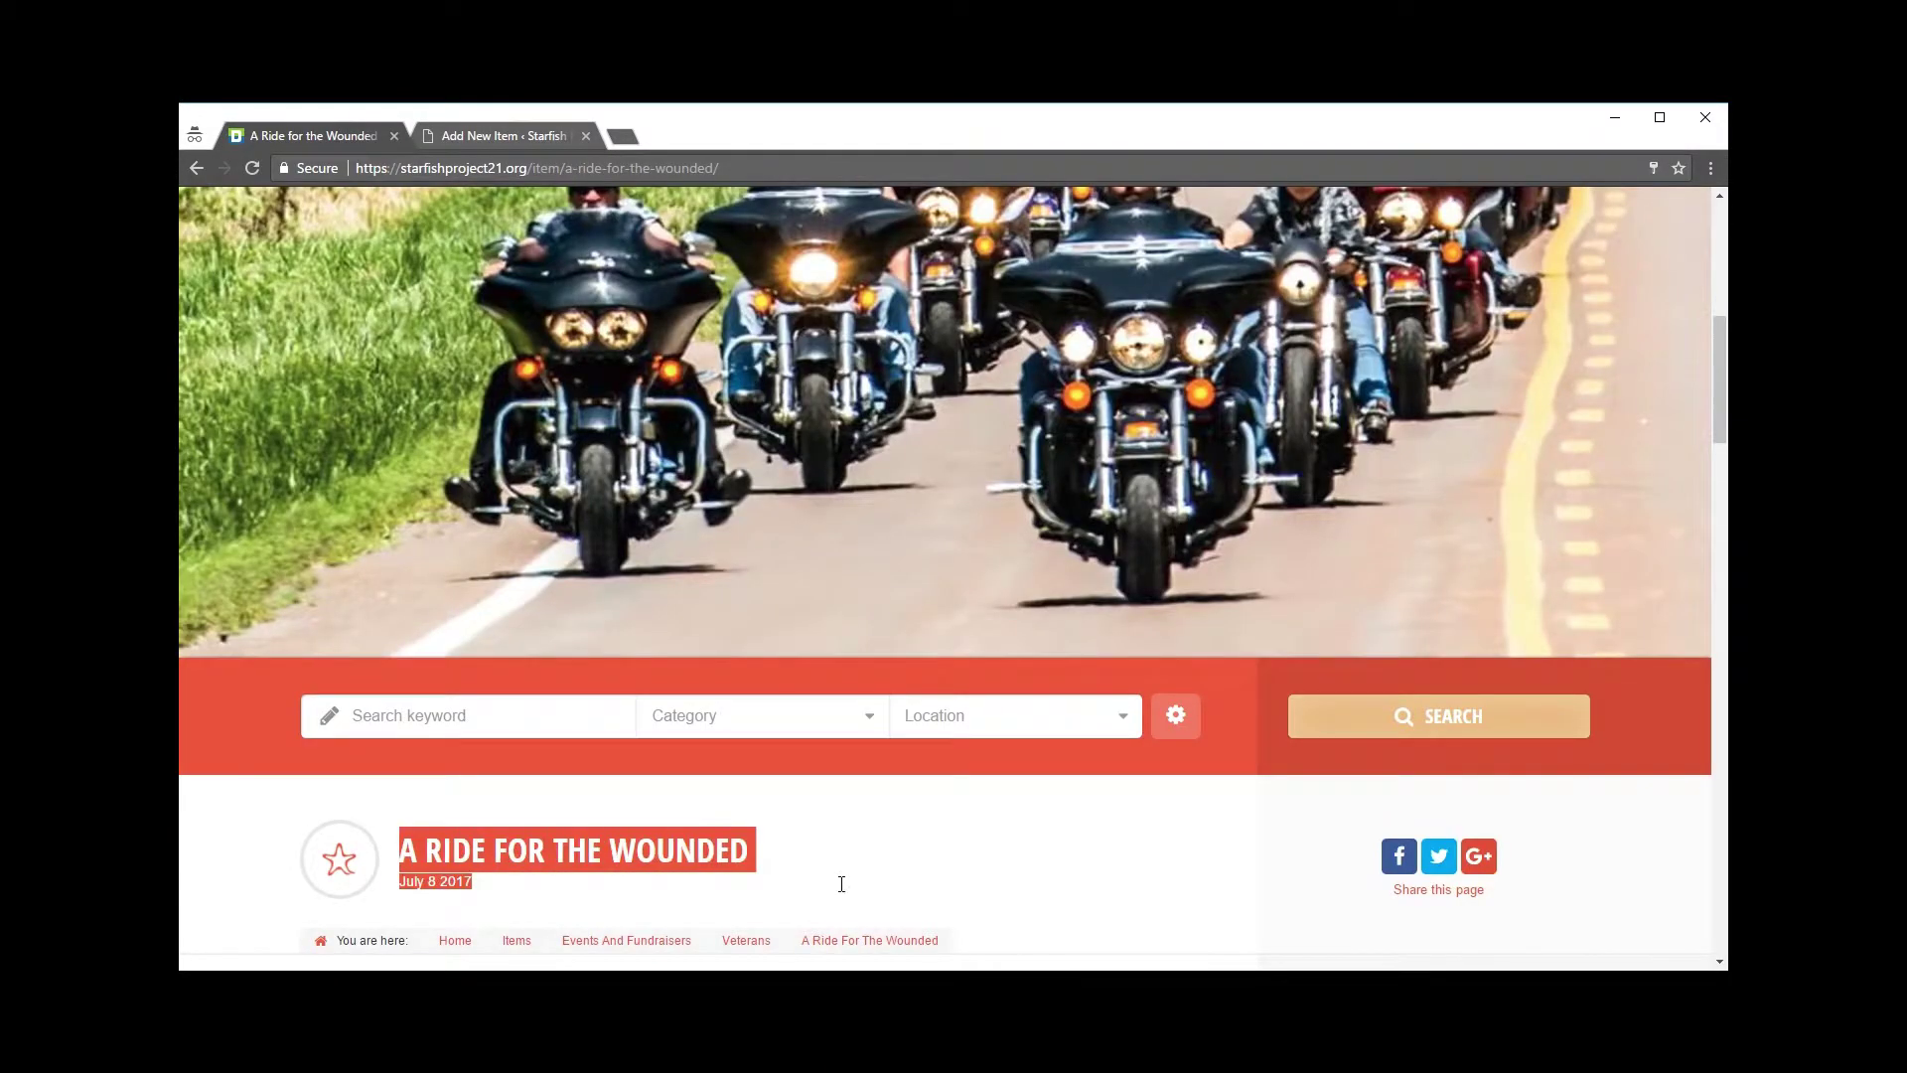
pyautogui.click(847, 881)
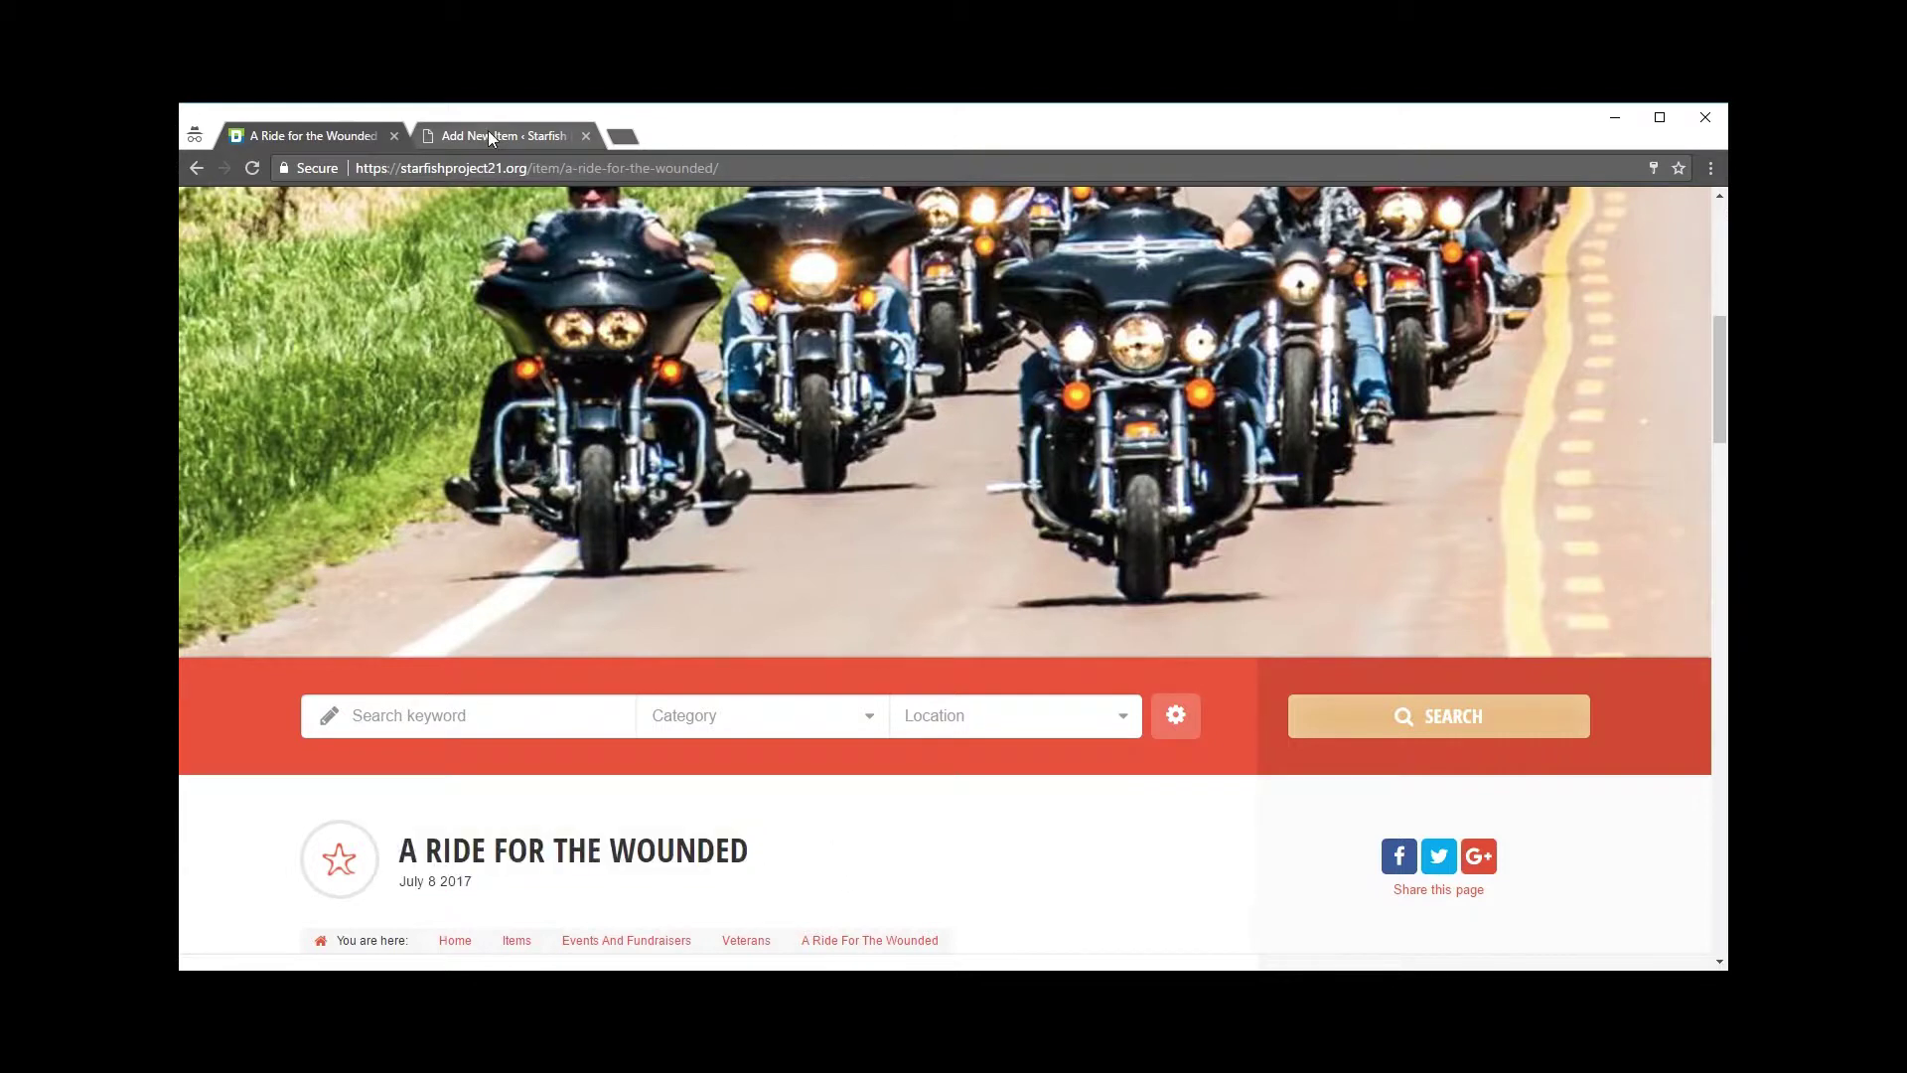
pyautogui.click(489, 138)
pyautogui.click(842, 515)
pyautogui.scroll(-1, 791, 490)
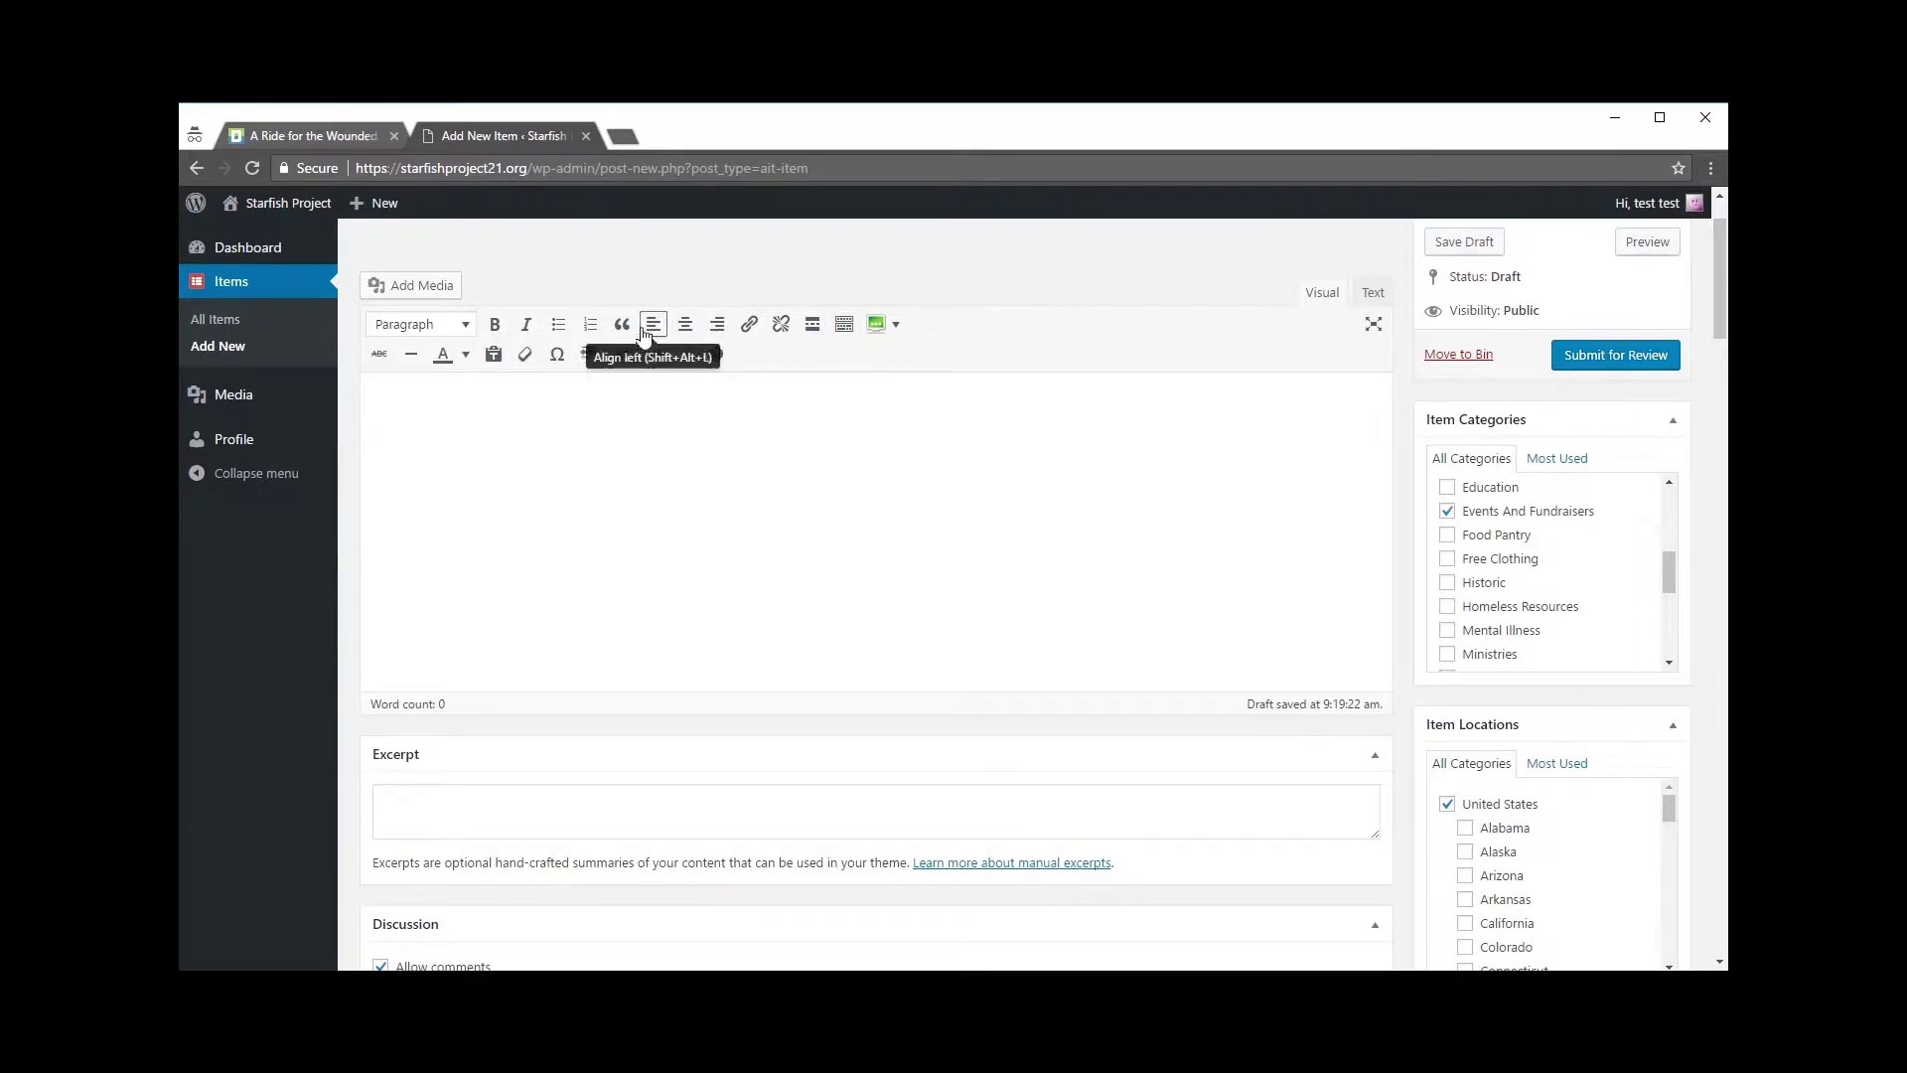
# Step: Copy the three A Ride for the Wounded description paragraphs and paste them into the item body
pyautogui.click(305, 135)
pyautogui.scroll(-15, 801, 660)
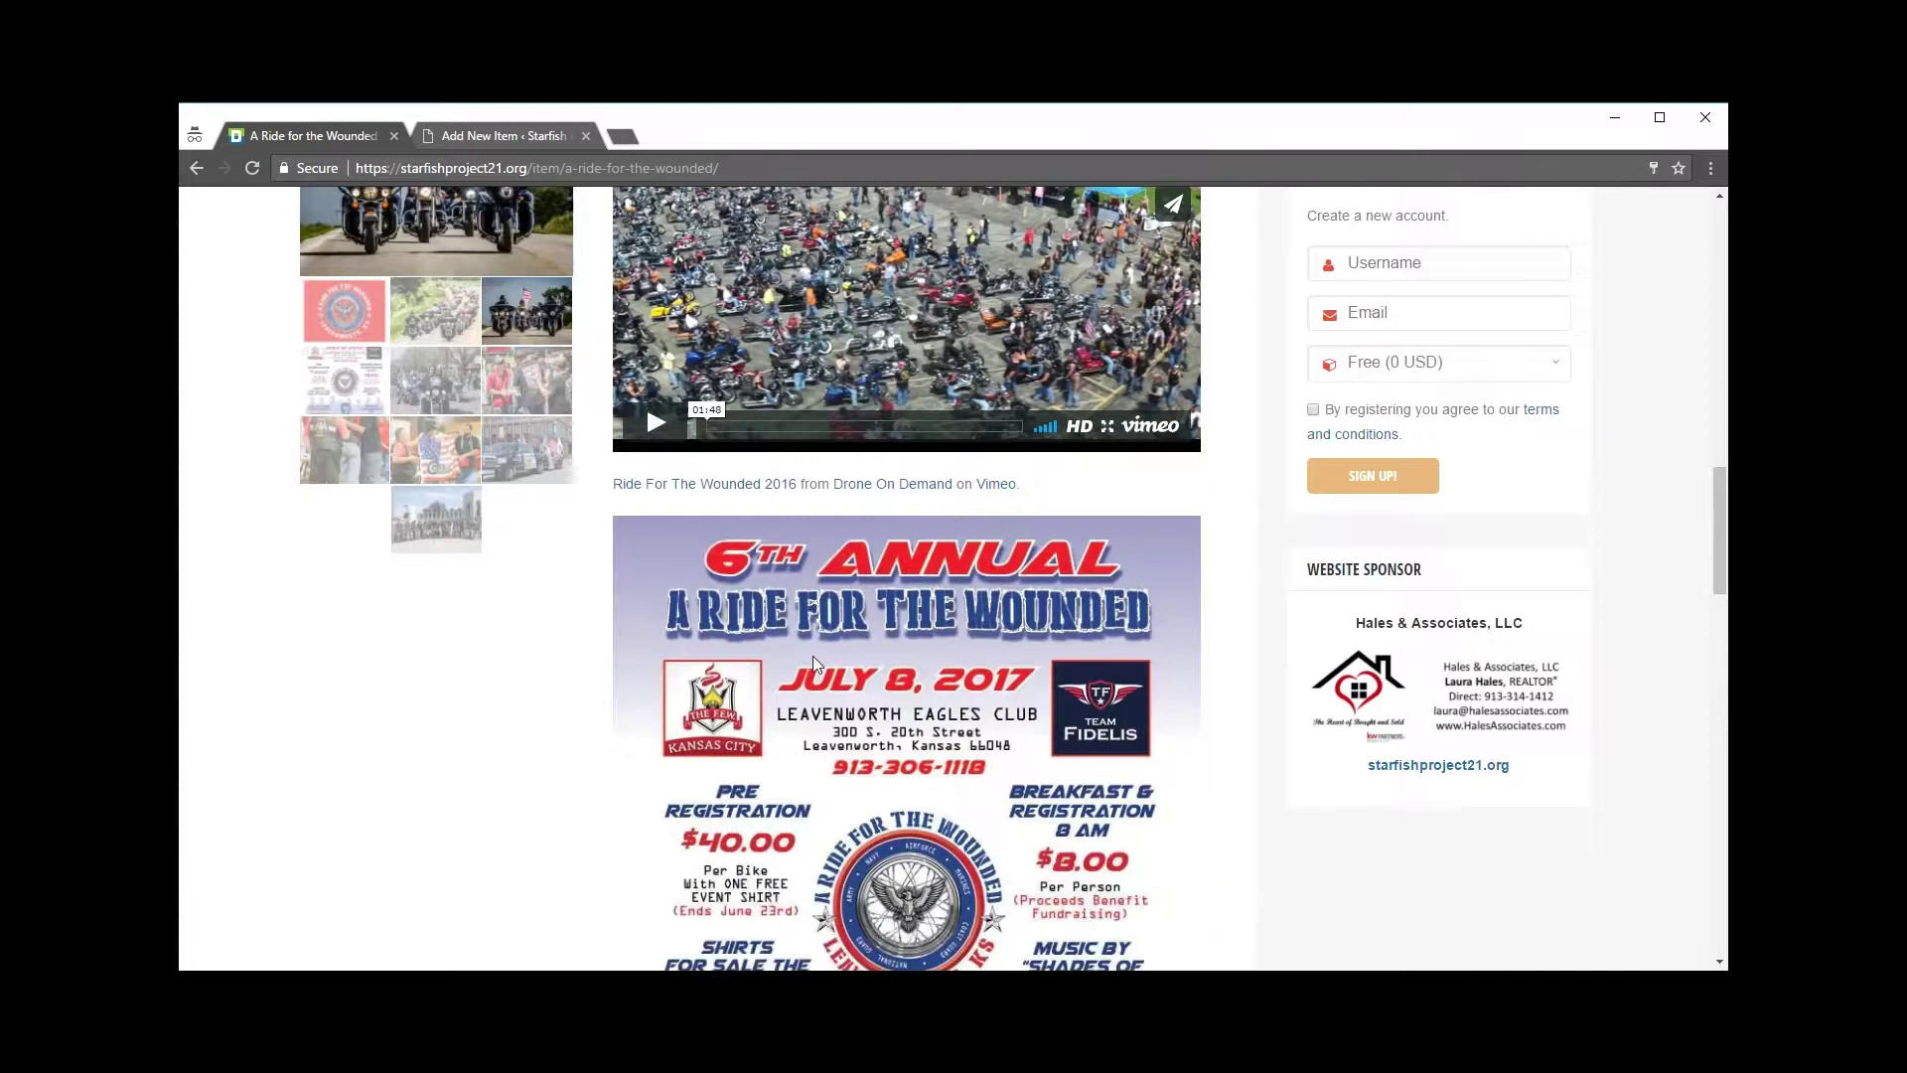
pyautogui.scroll(-3, 818, 659)
pyautogui.moveTo(616, 622); pyautogui.dragTo(747, 817)
pyautogui.hotkey('ctrl', 'c')
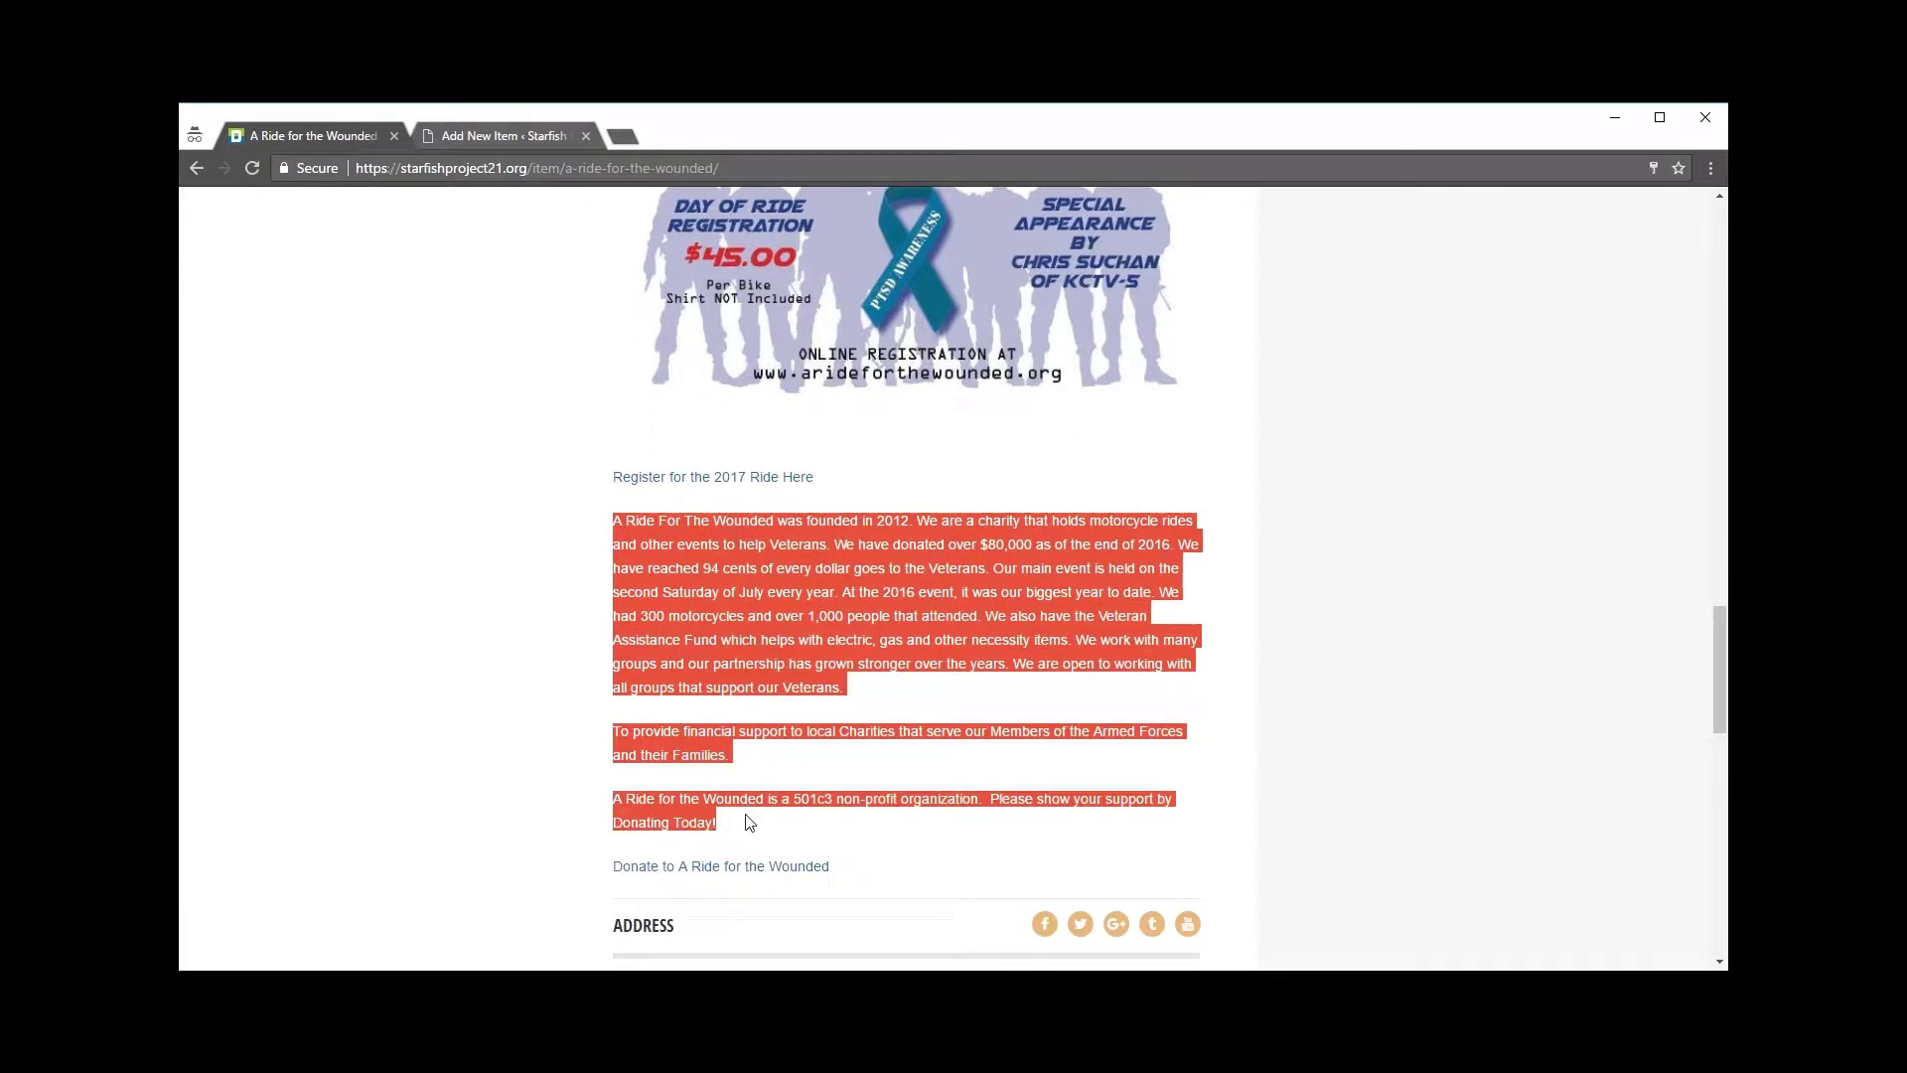
pyautogui.click(435, 139)
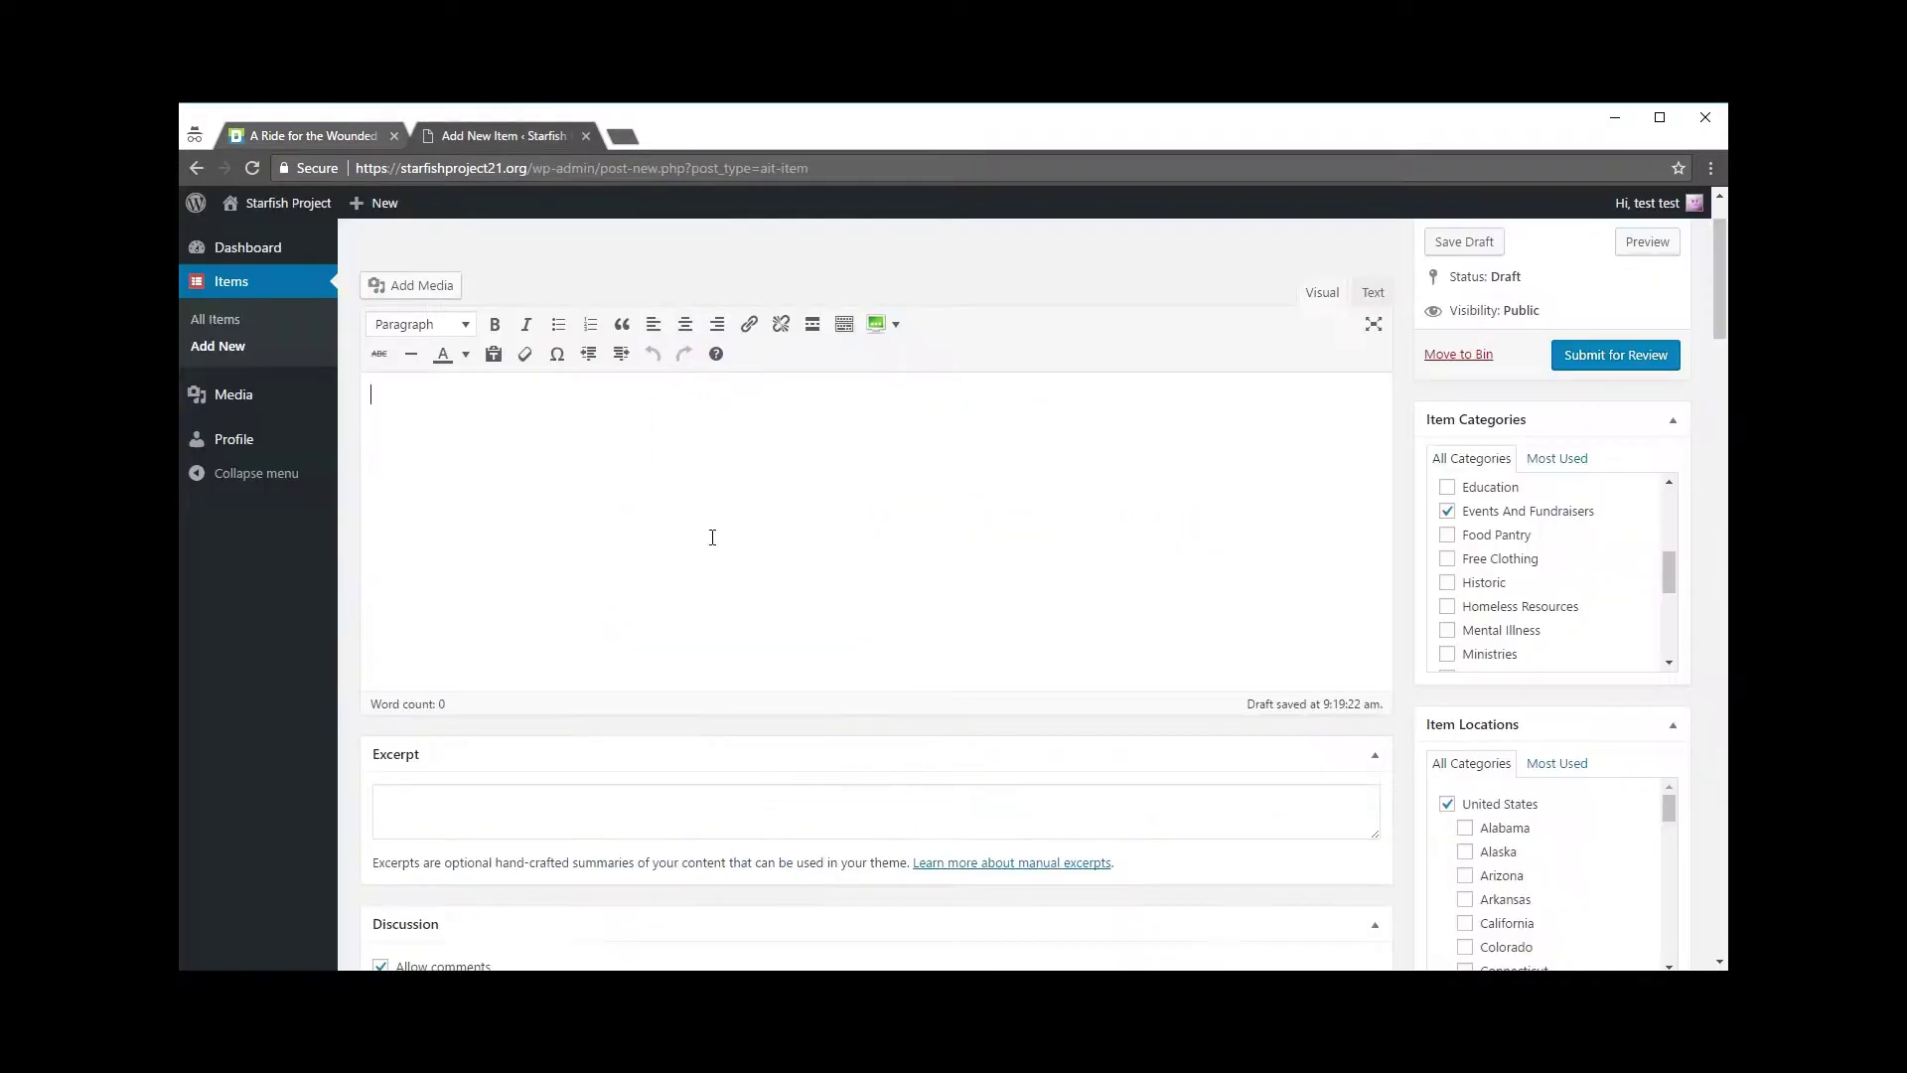
pyautogui.hotkey('ctrl', 'v')
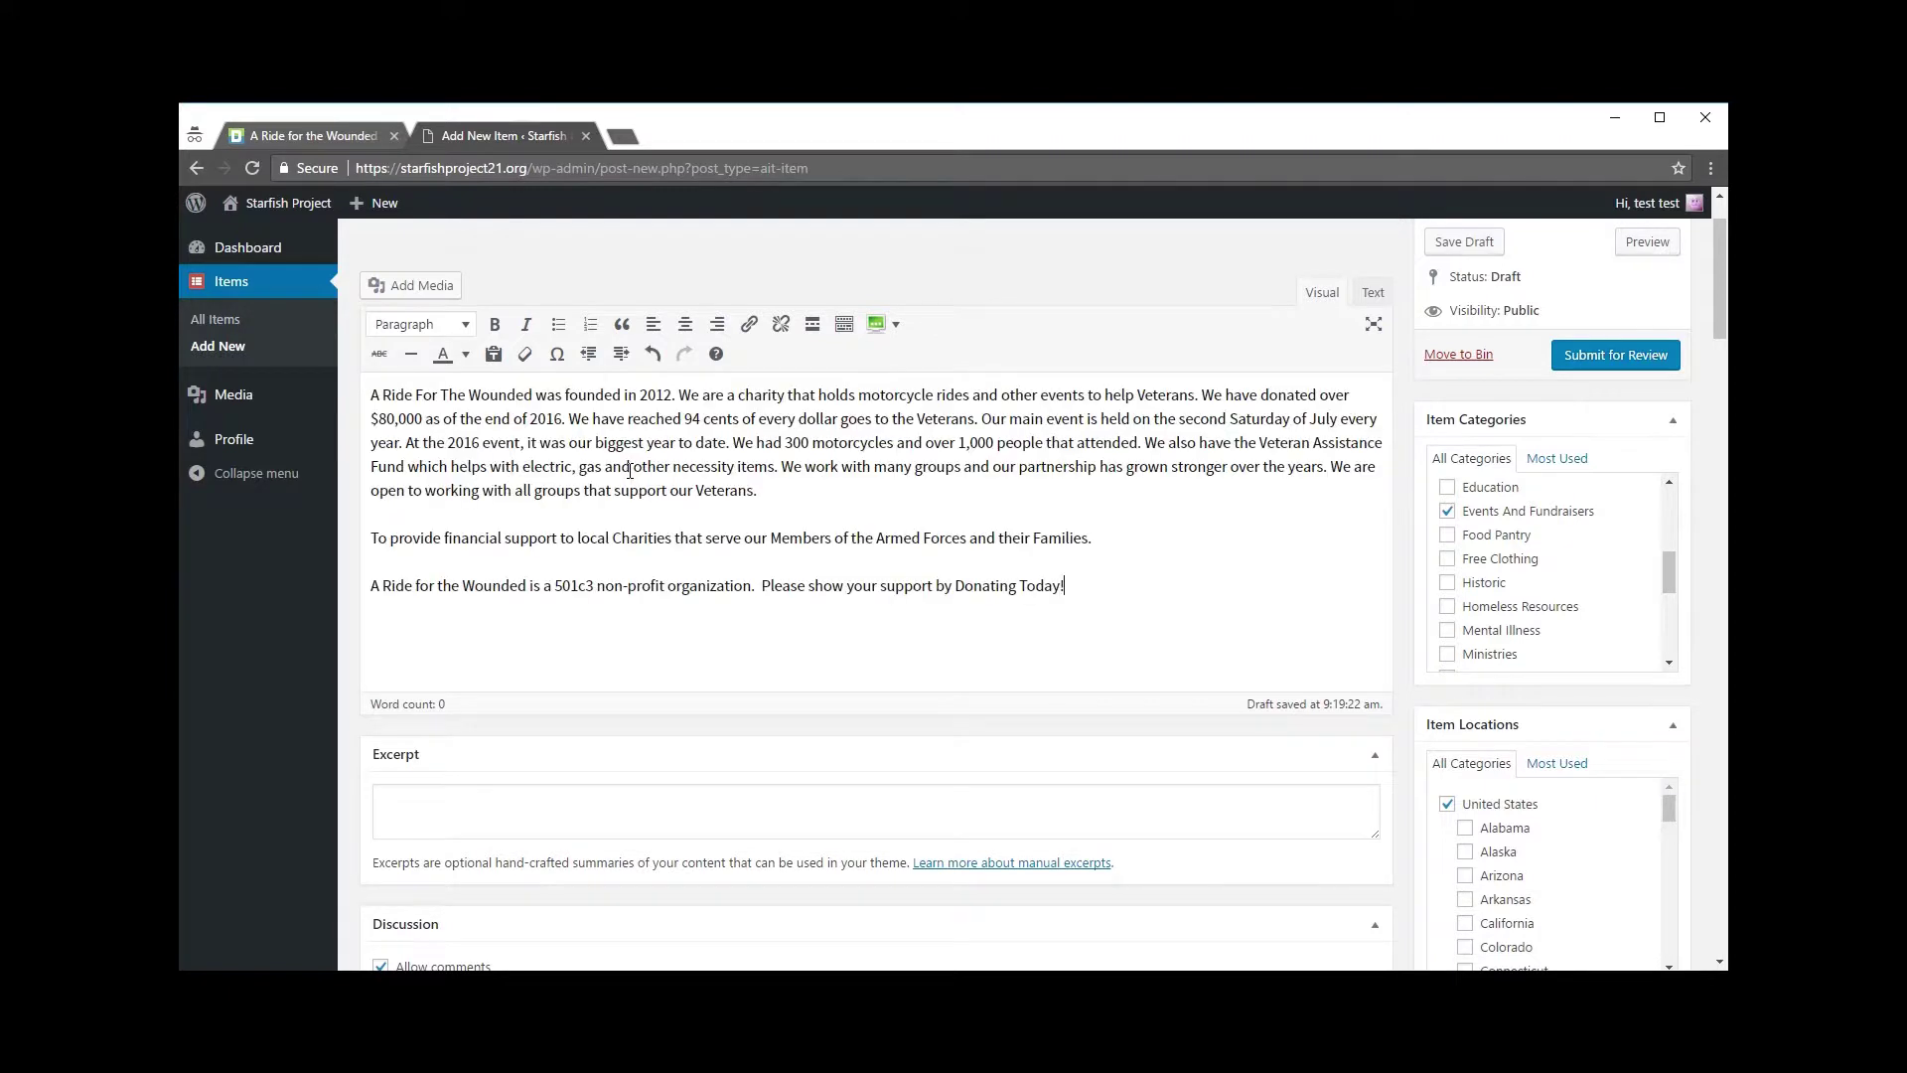
pyautogui.moveTo(372, 390); pyautogui.dragTo(1069, 587)
pyautogui.click(1110, 566)
pyautogui.scroll(-2, 1118, 545)
pyautogui.click(1072, 611)
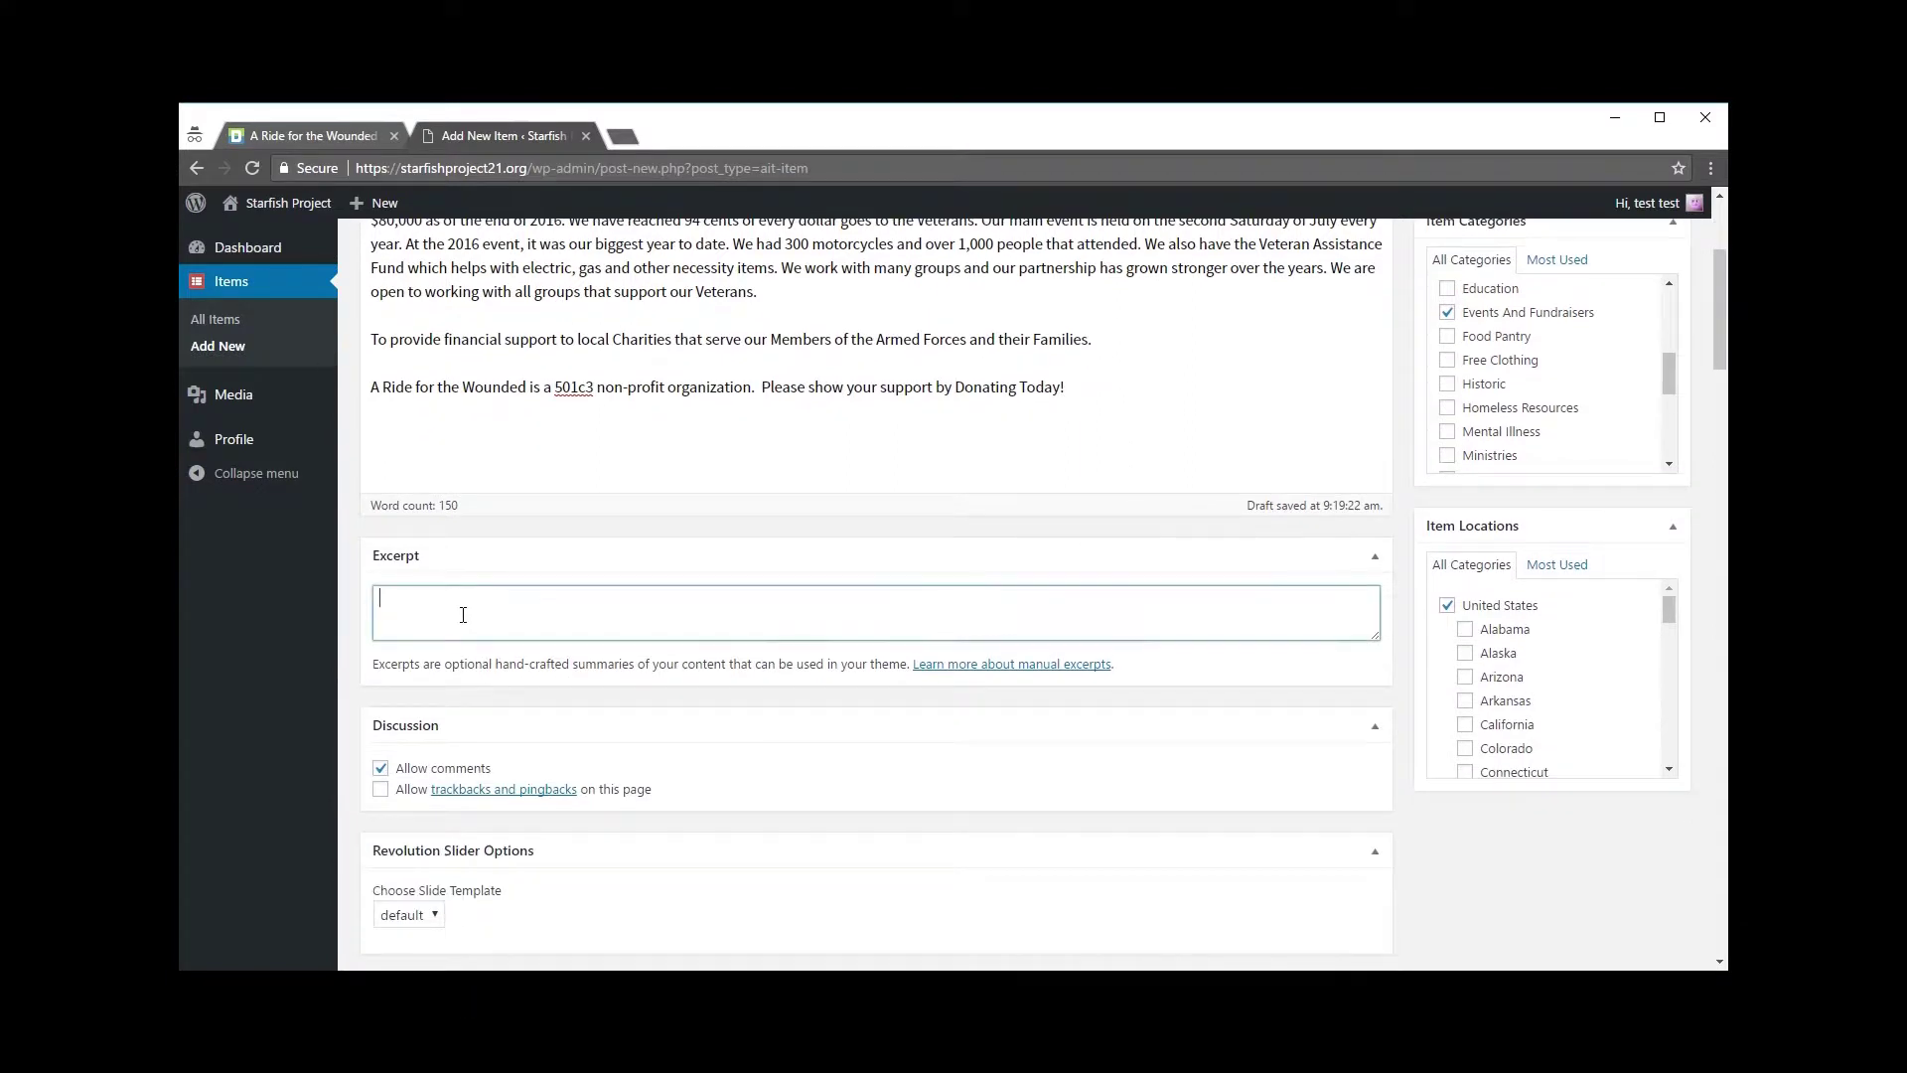
pyautogui.scroll(-2, 868, 505)
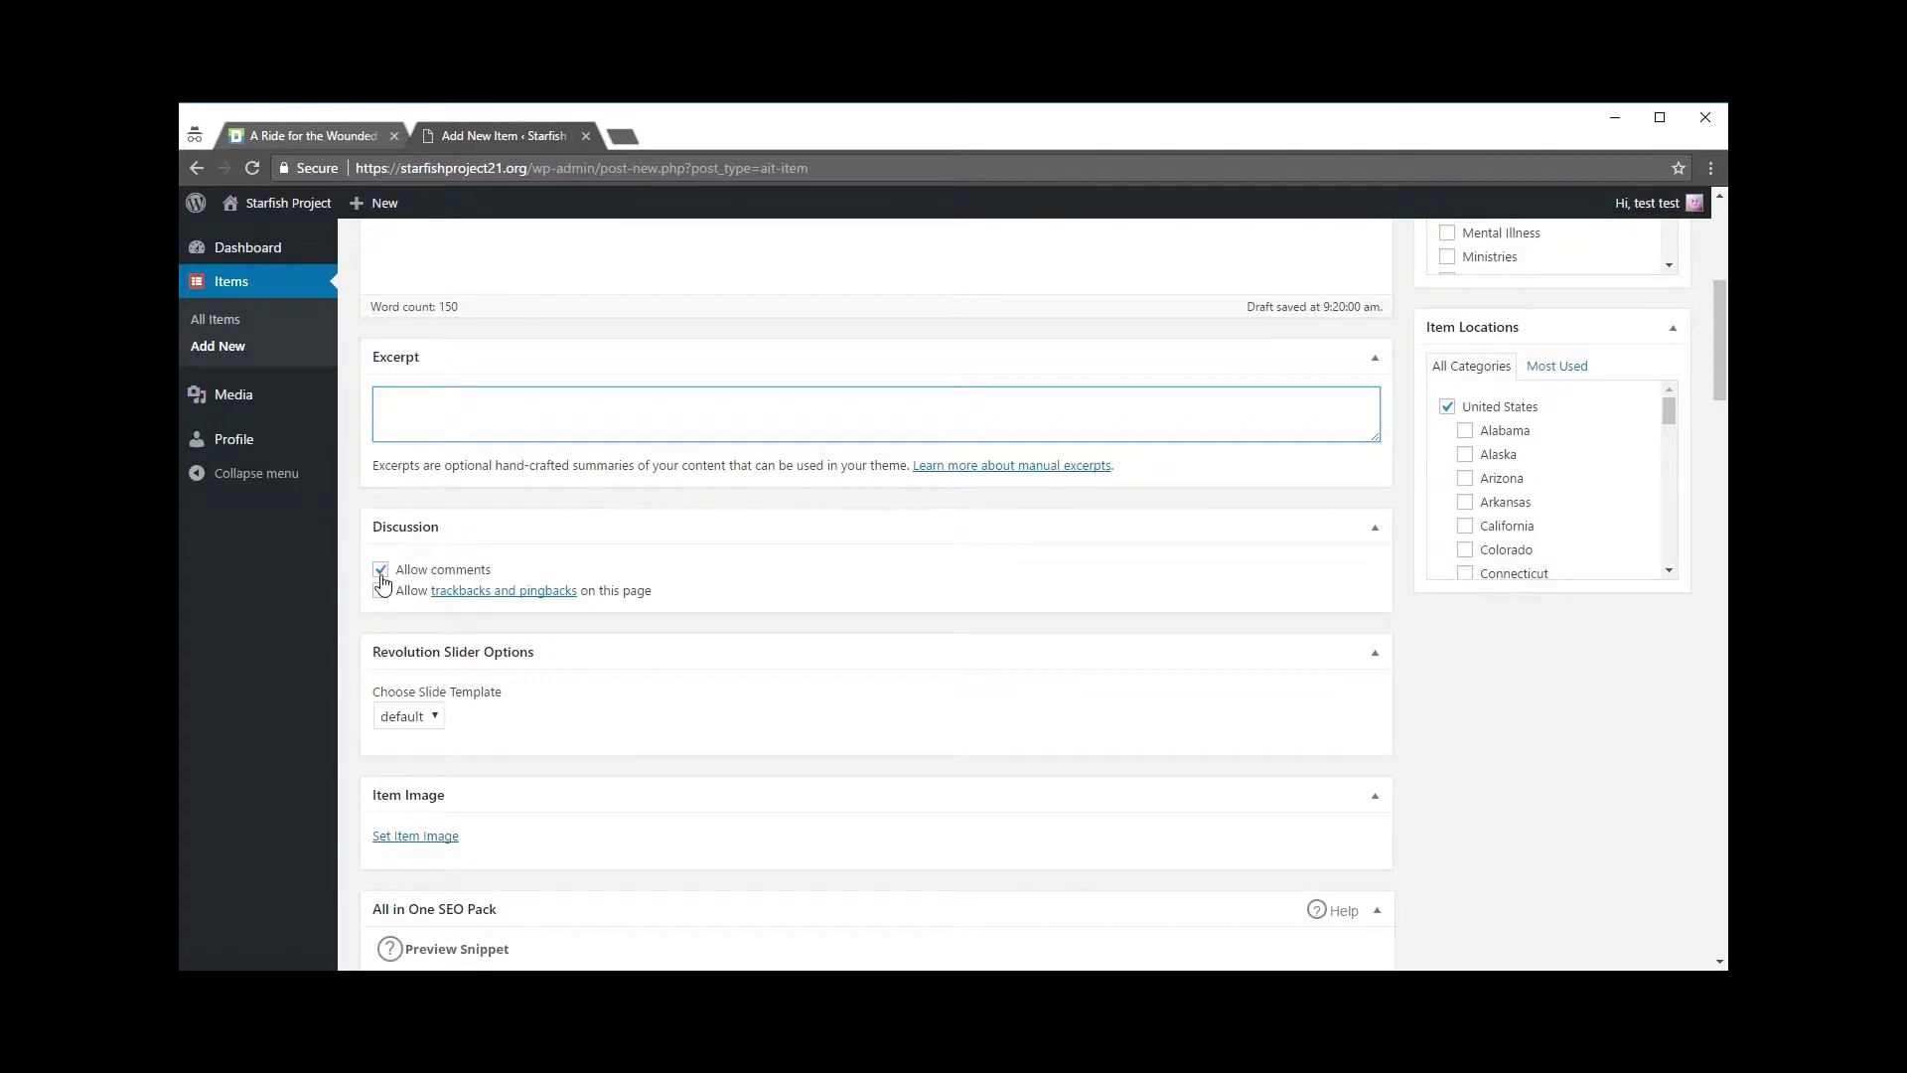
pyautogui.click(307, 136)
pyautogui.scroll(-1, 422, 558)
pyautogui.click(425, 558)
pyautogui.scroll(-10, 425, 559)
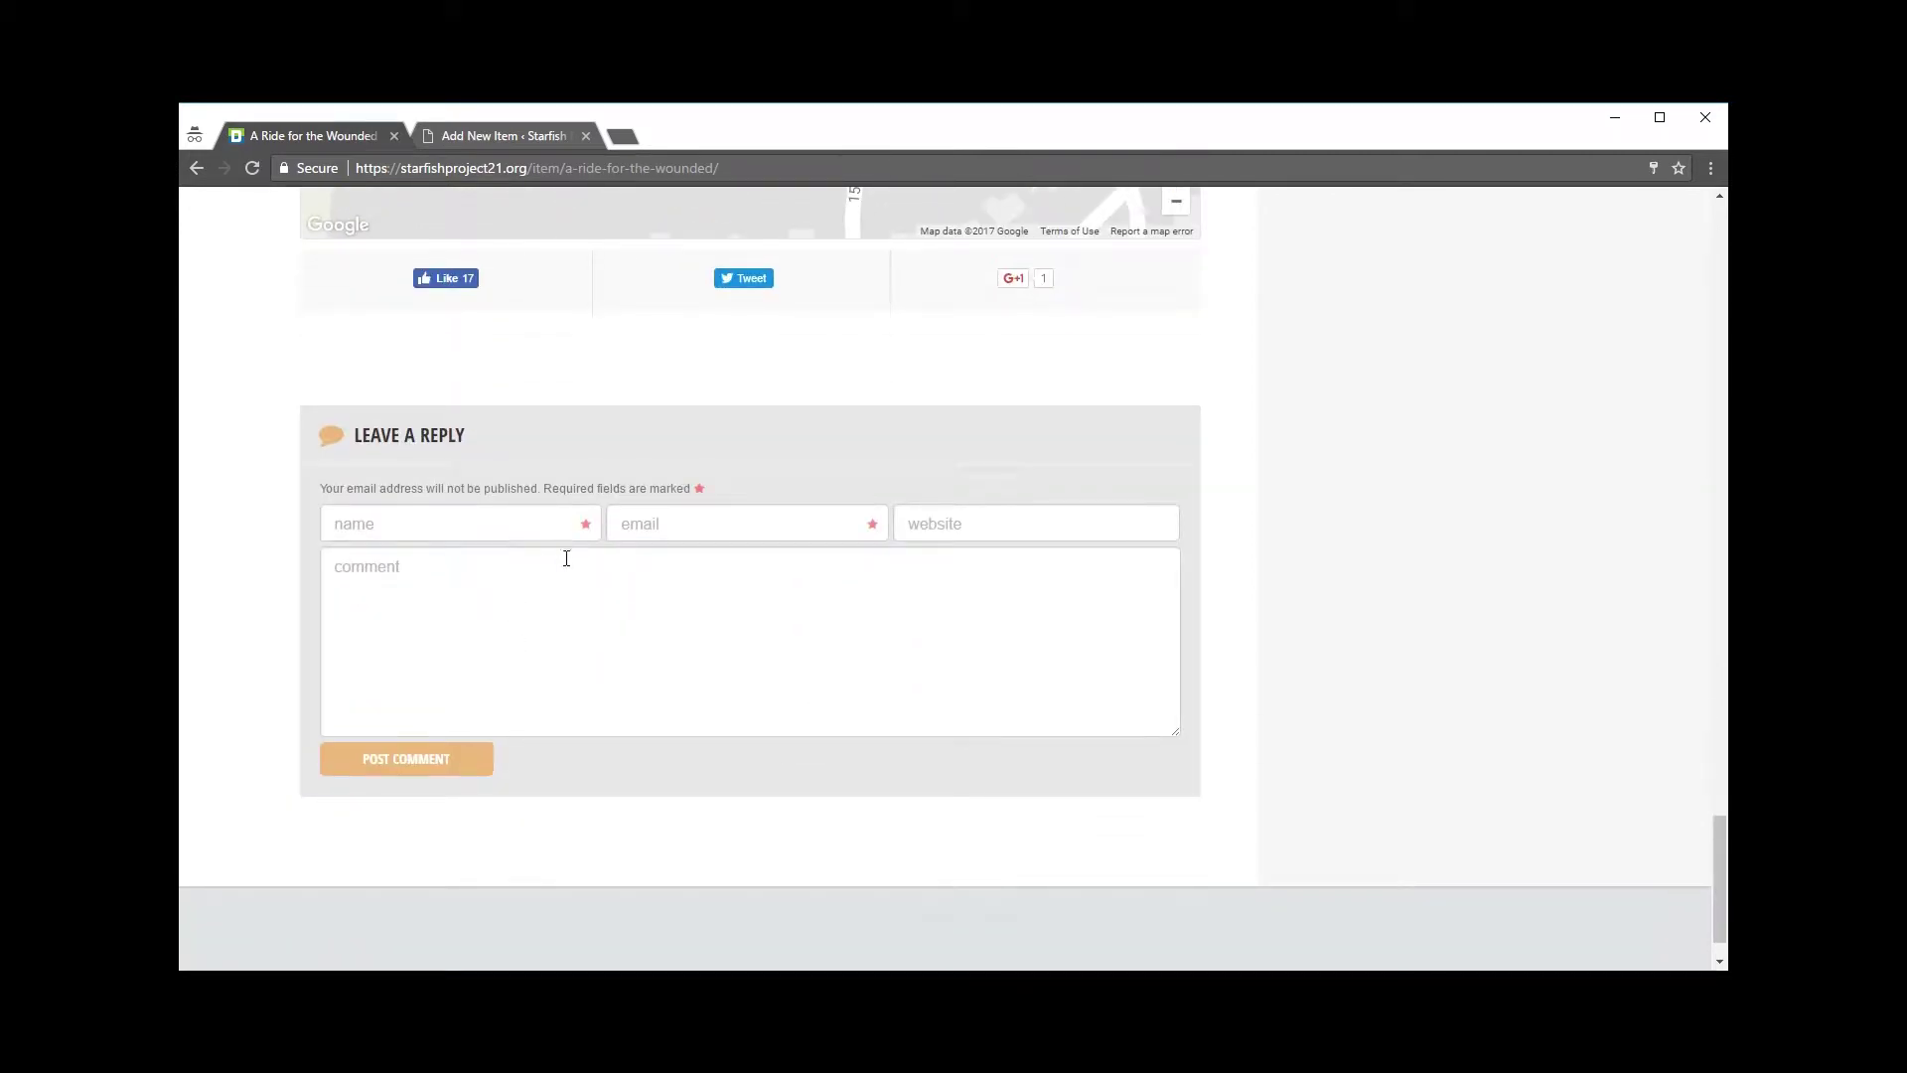
pyautogui.click(484, 601)
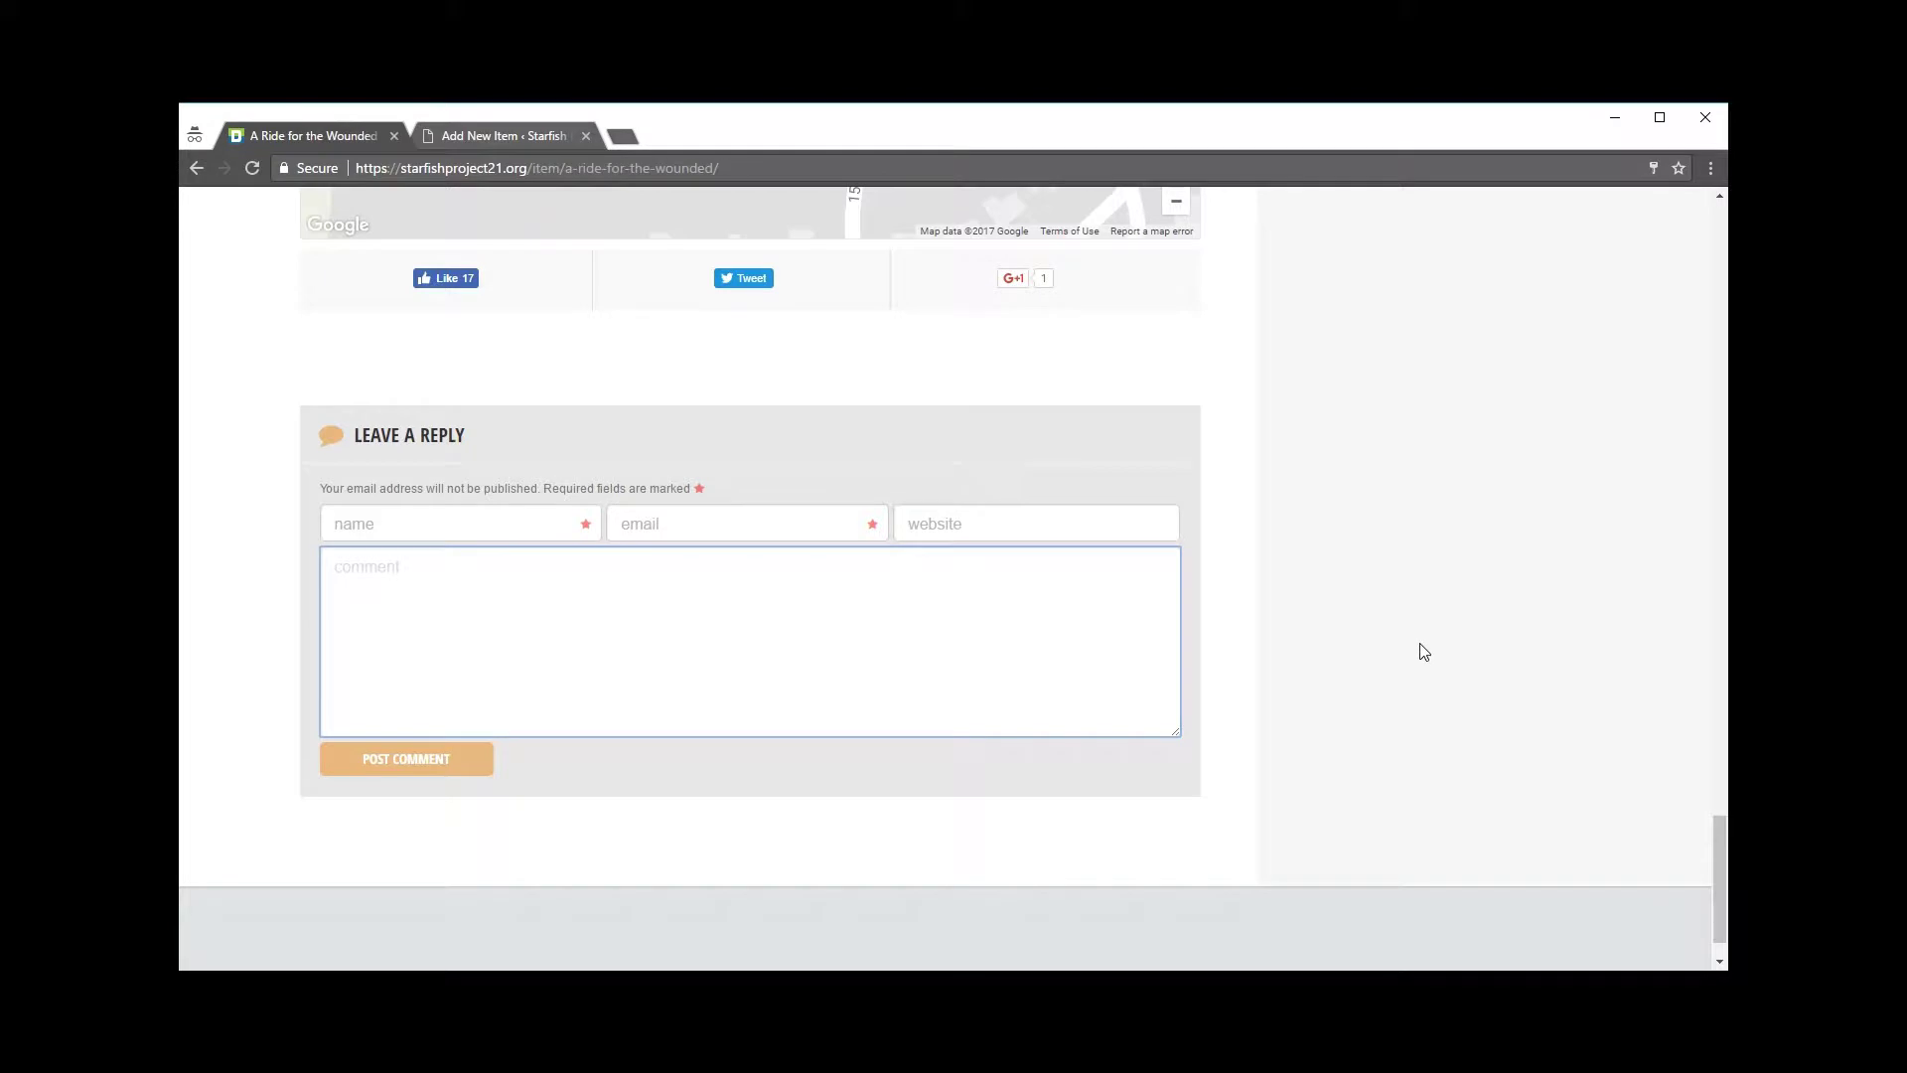
pyautogui.scroll(1, 1450, 611)
pyautogui.scroll(1, 1450, 610)
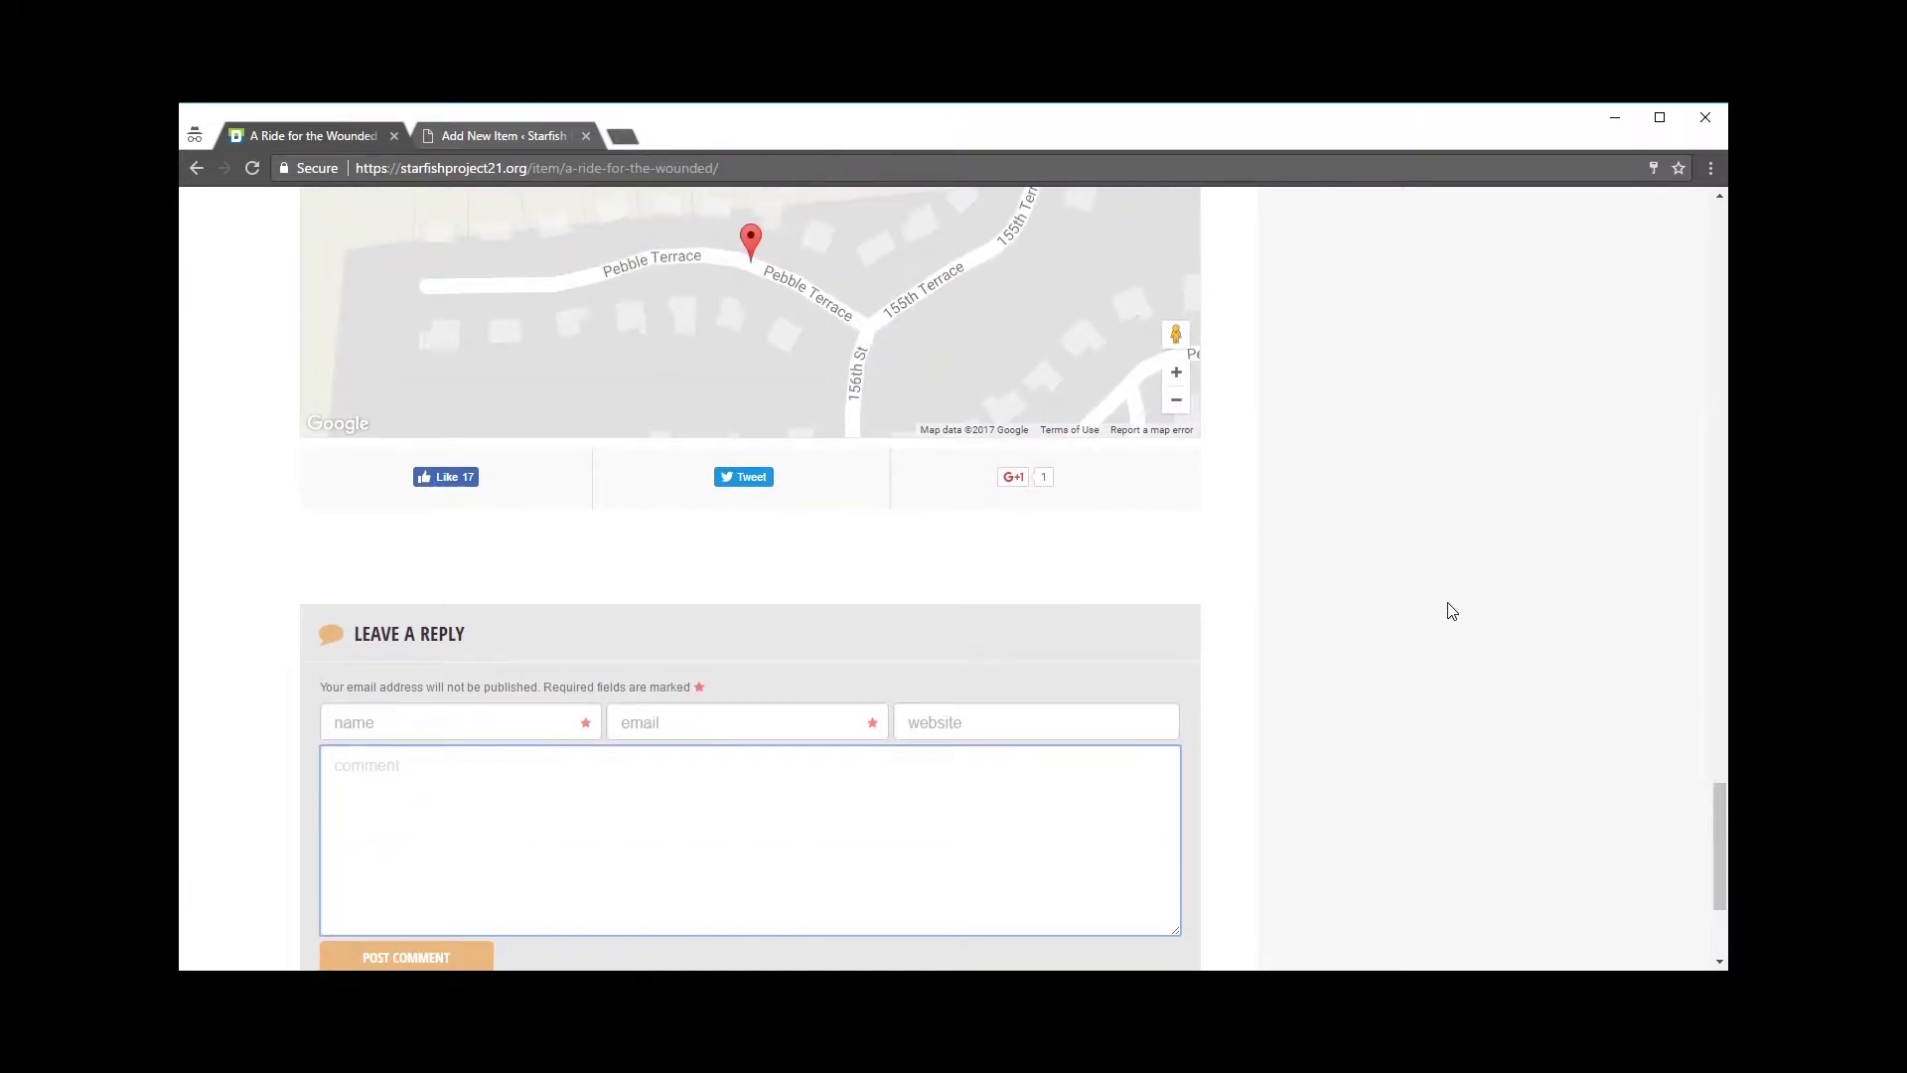
pyautogui.scroll(-1, 1458, 615)
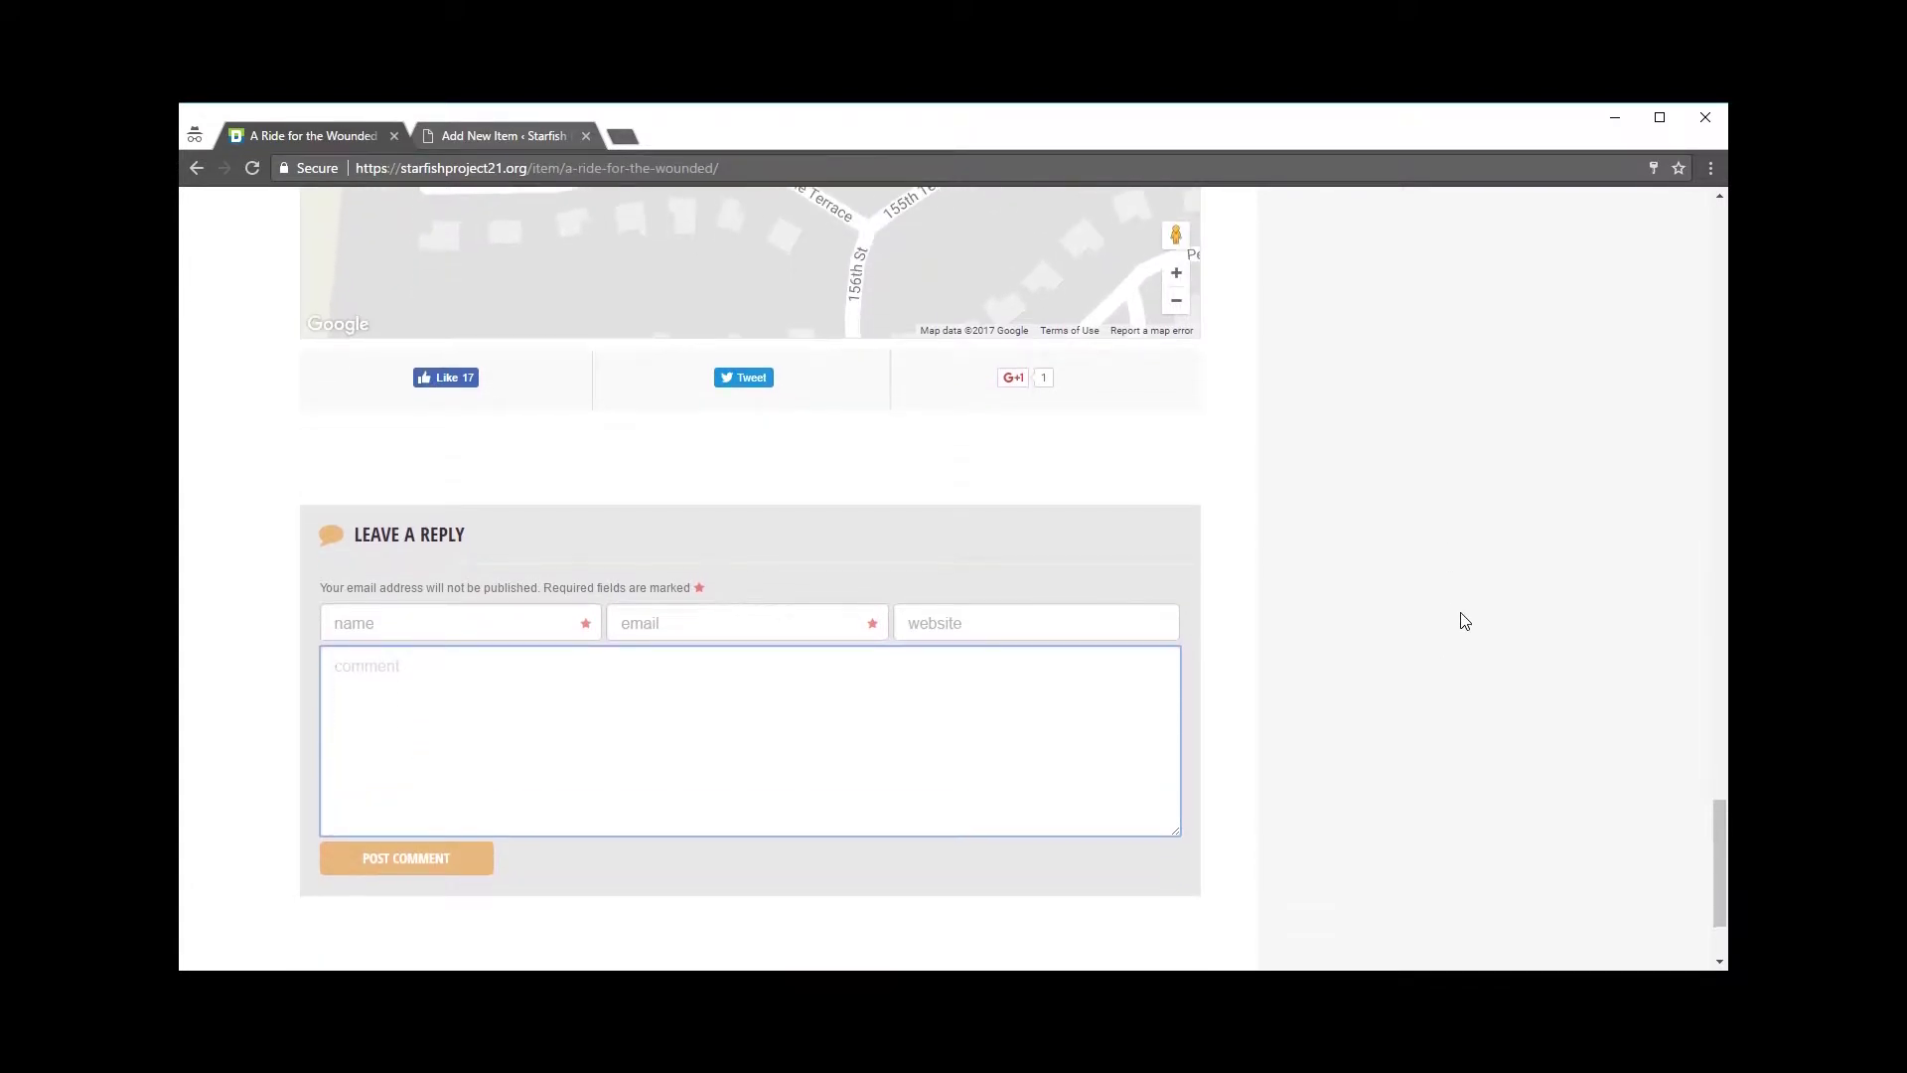
pyautogui.scroll(7, 1462, 617)
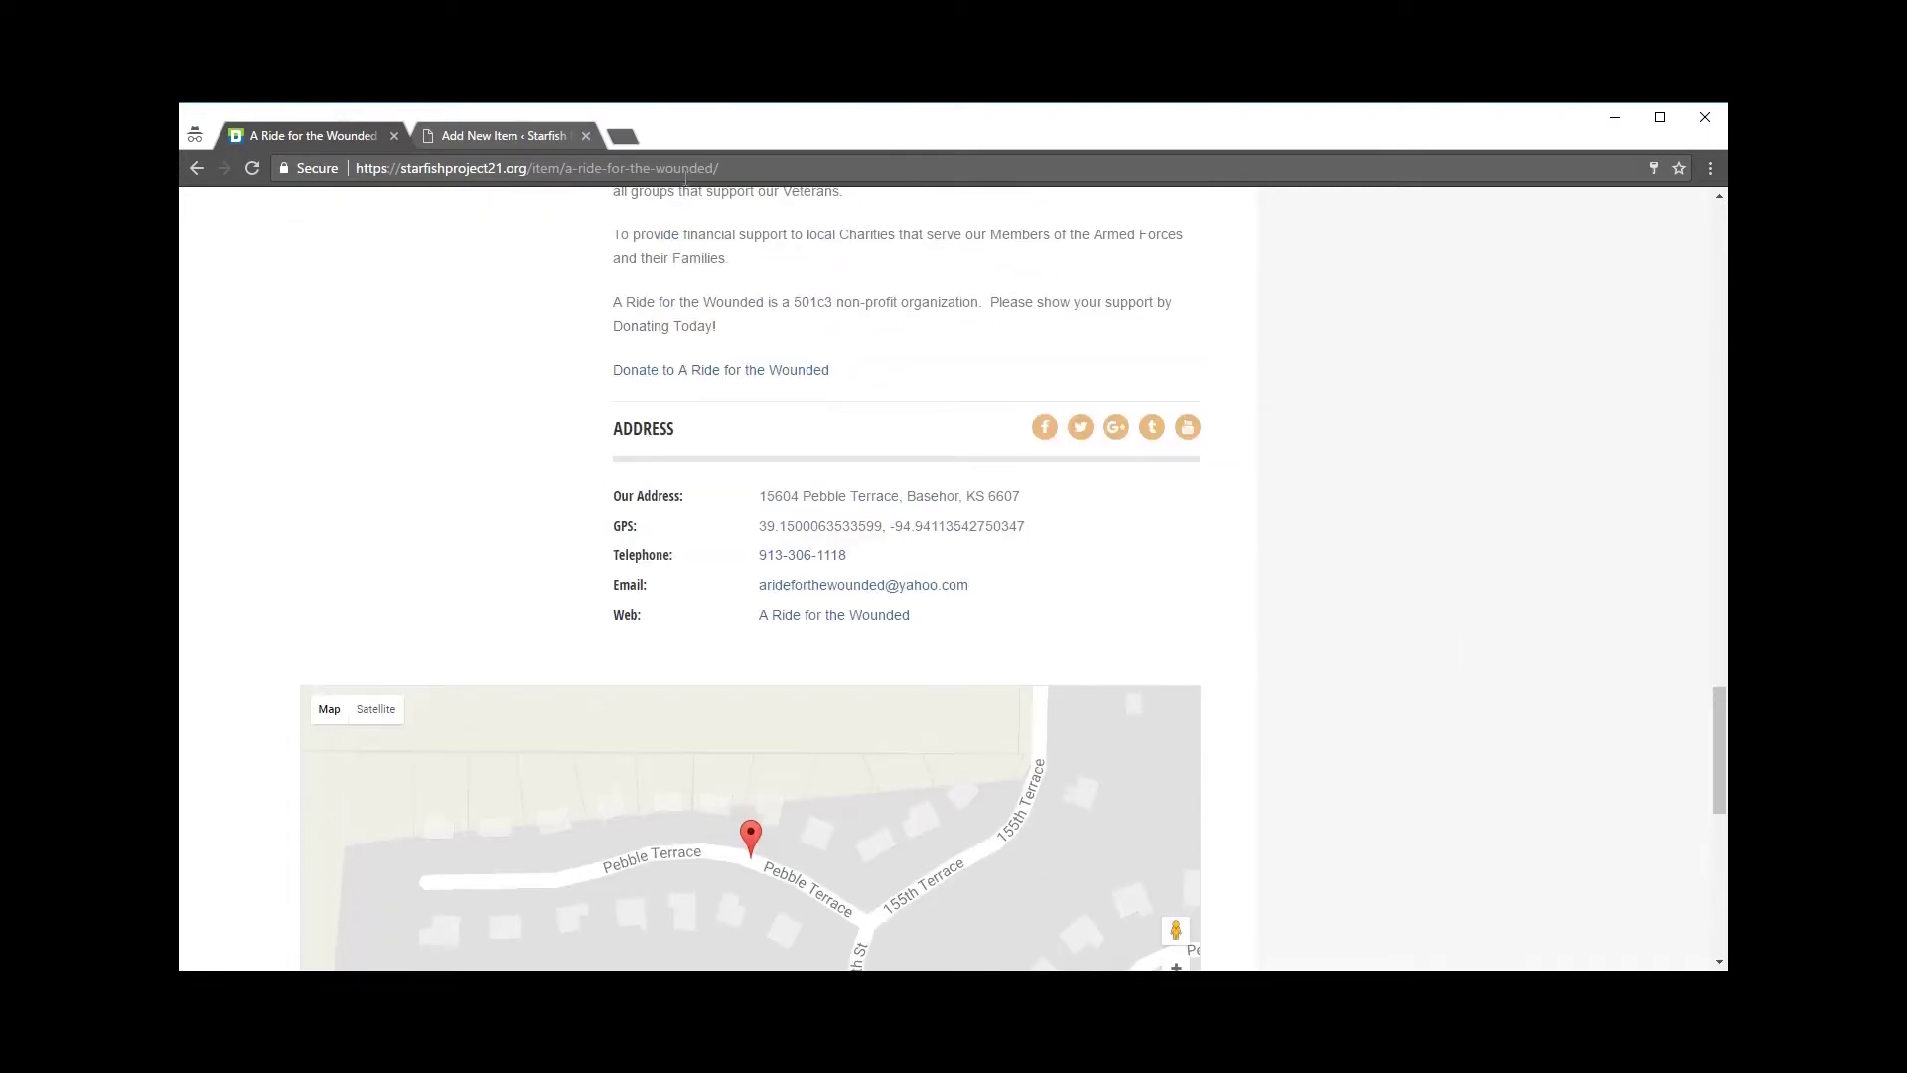
pyautogui.click(523, 139)
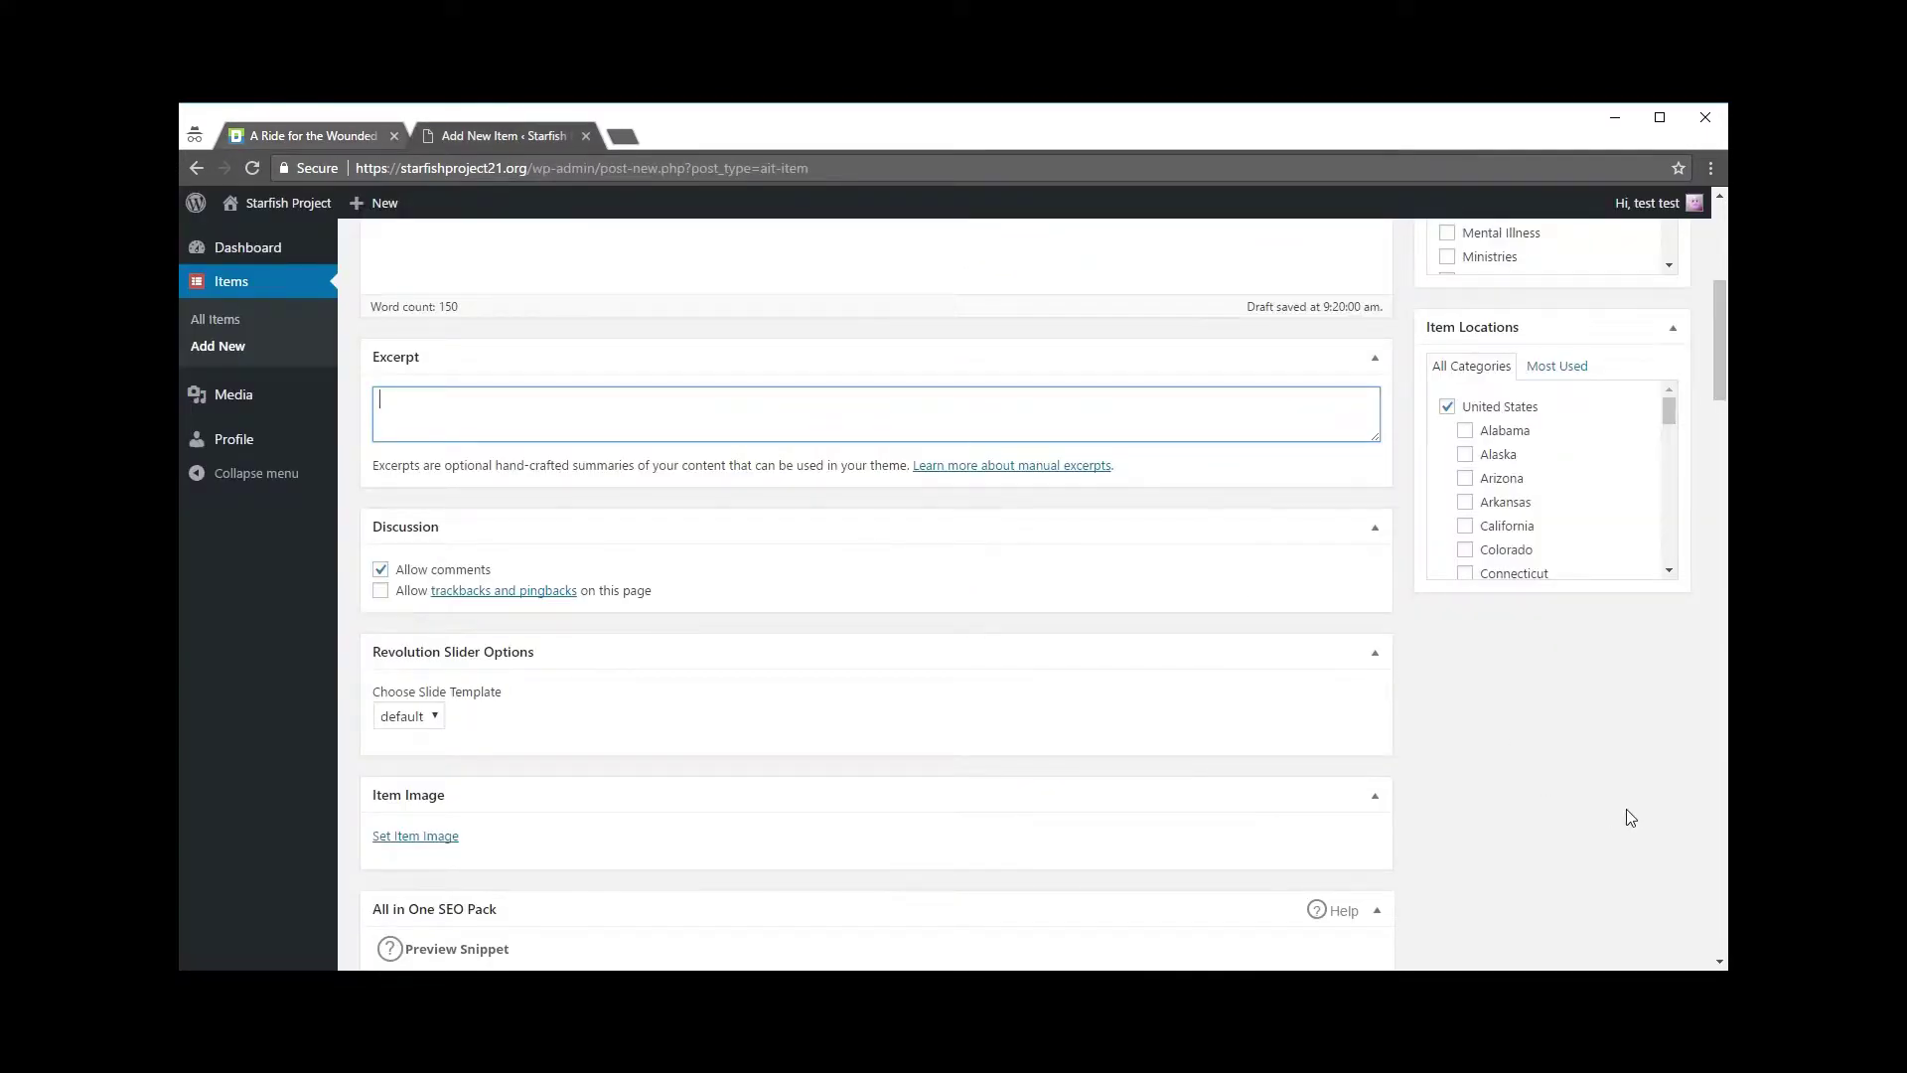
pyautogui.scroll(-1, 1589, 804)
pyautogui.scroll(-1, 1143, 653)
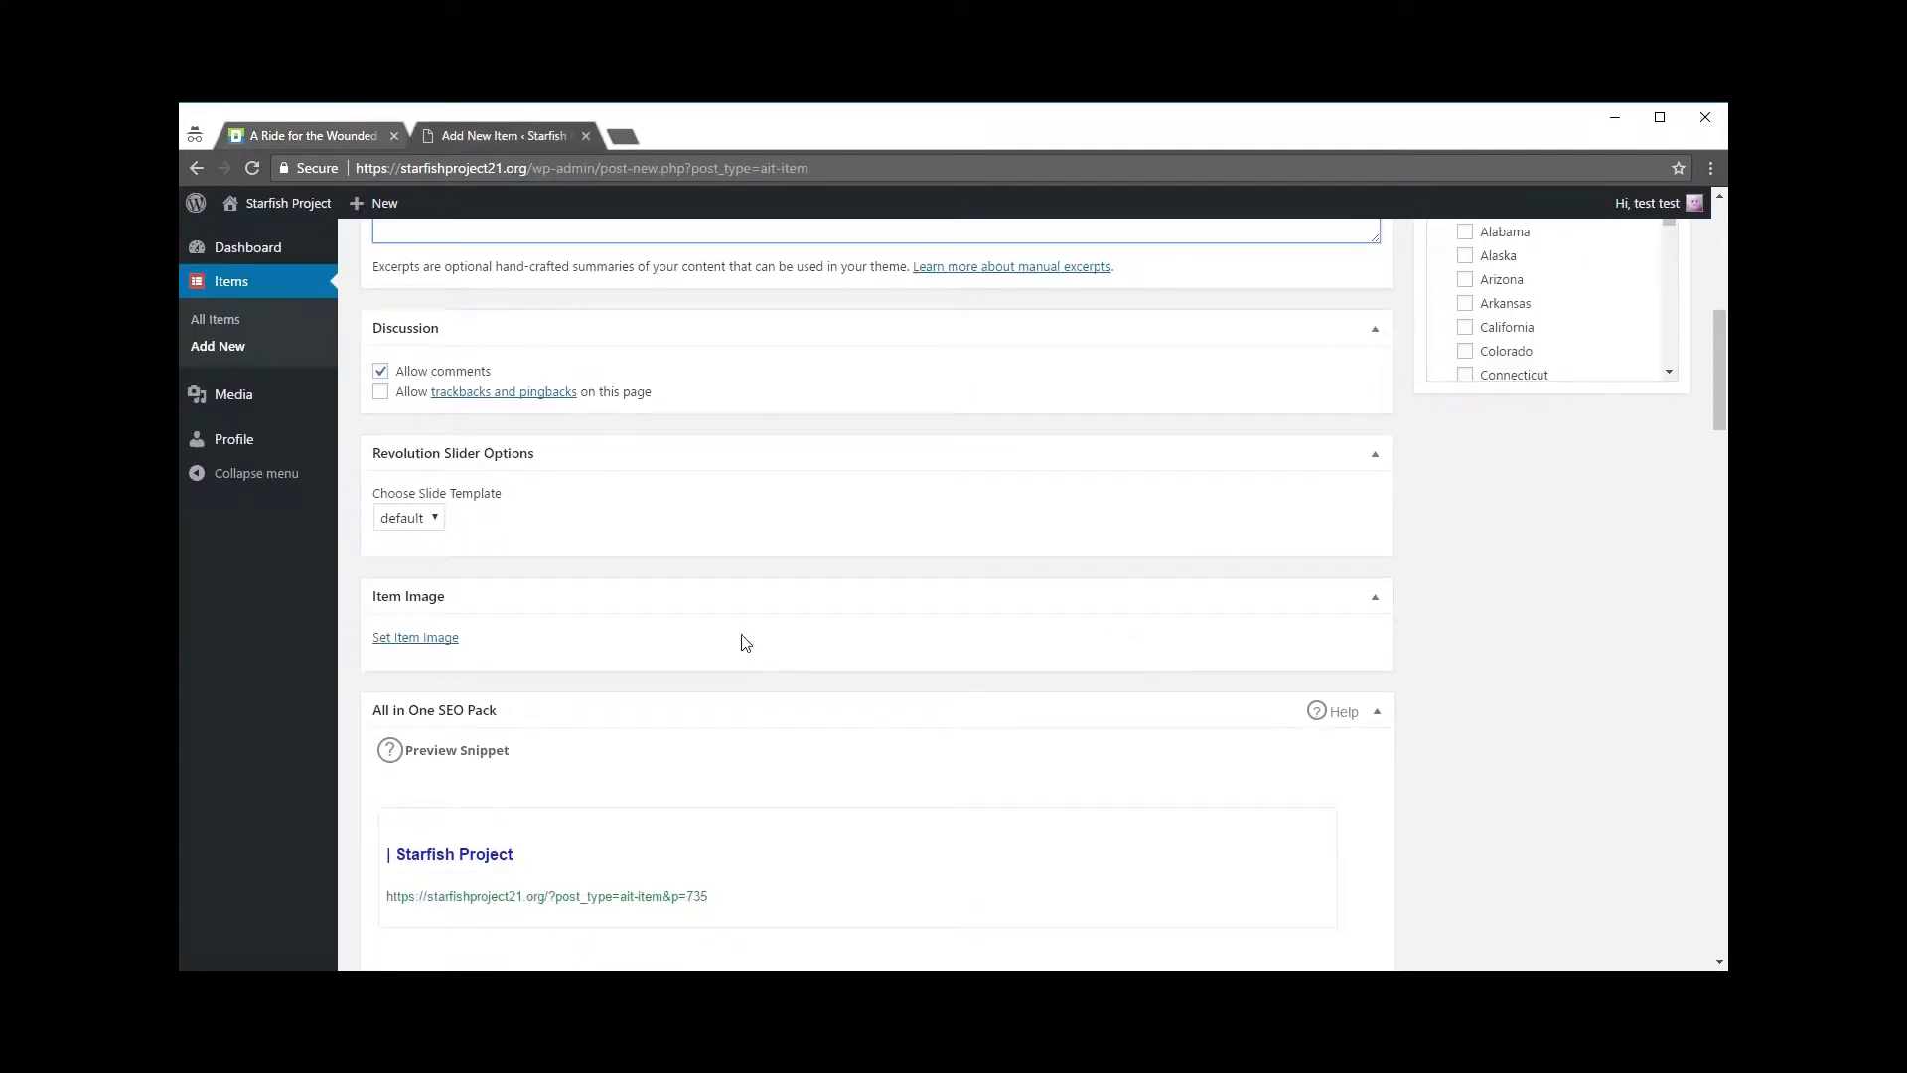
pyautogui.scroll(-1, 506, 596)
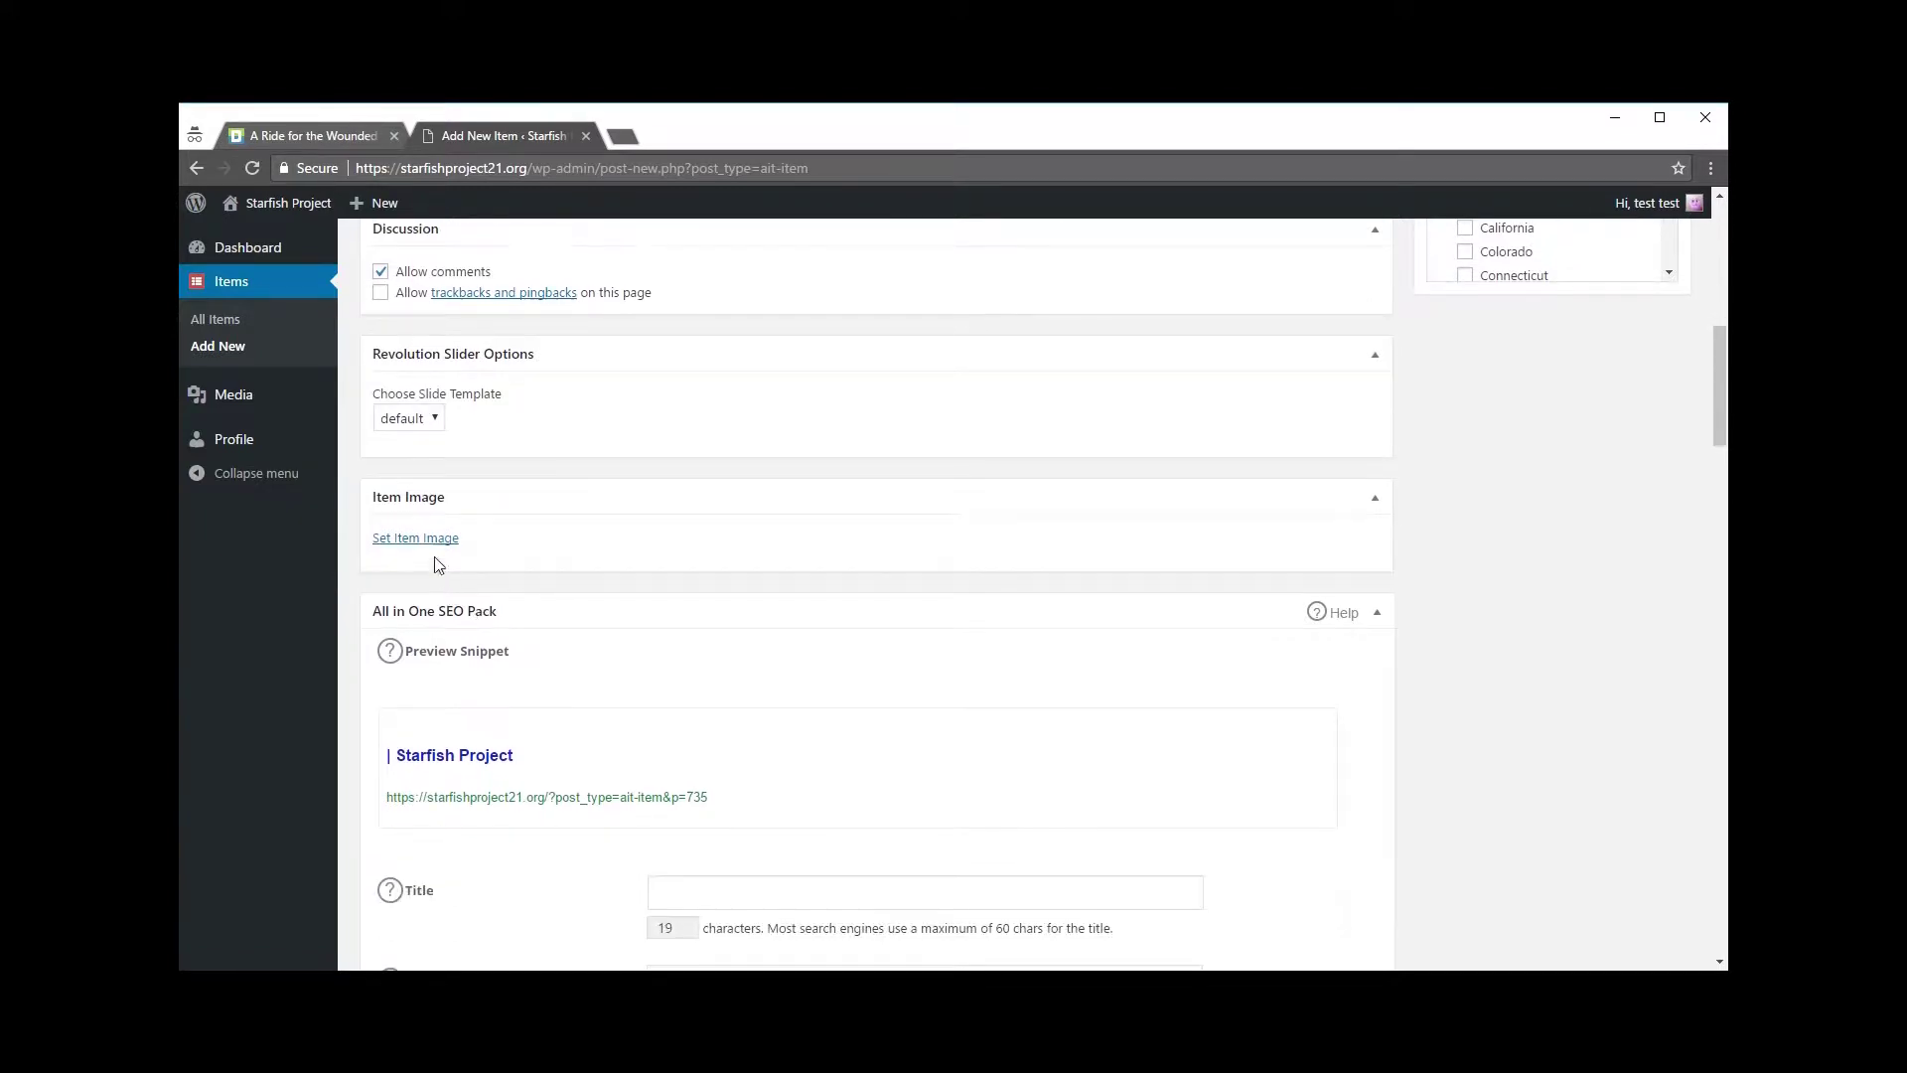
pyautogui.click(326, 133)
pyautogui.scroll(10, 468, 506)
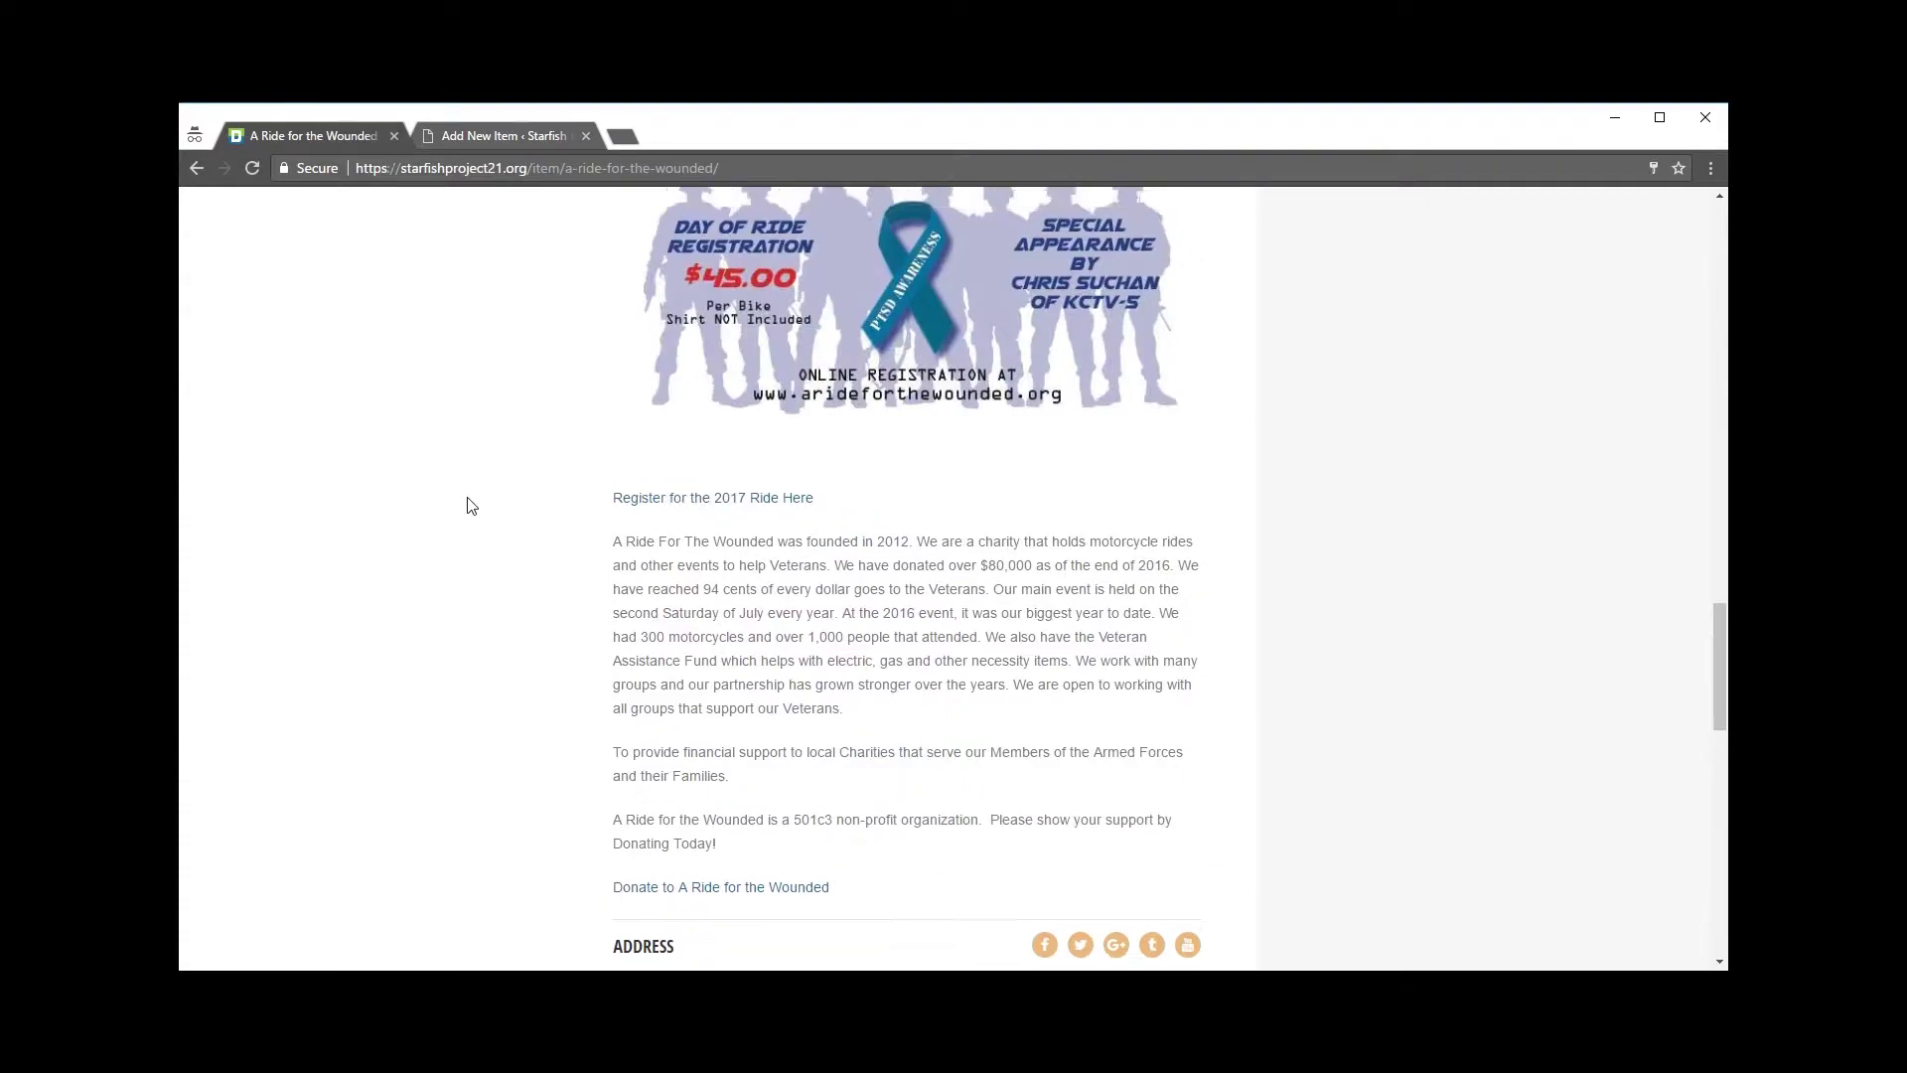
pyautogui.scroll(2, 456, 501)
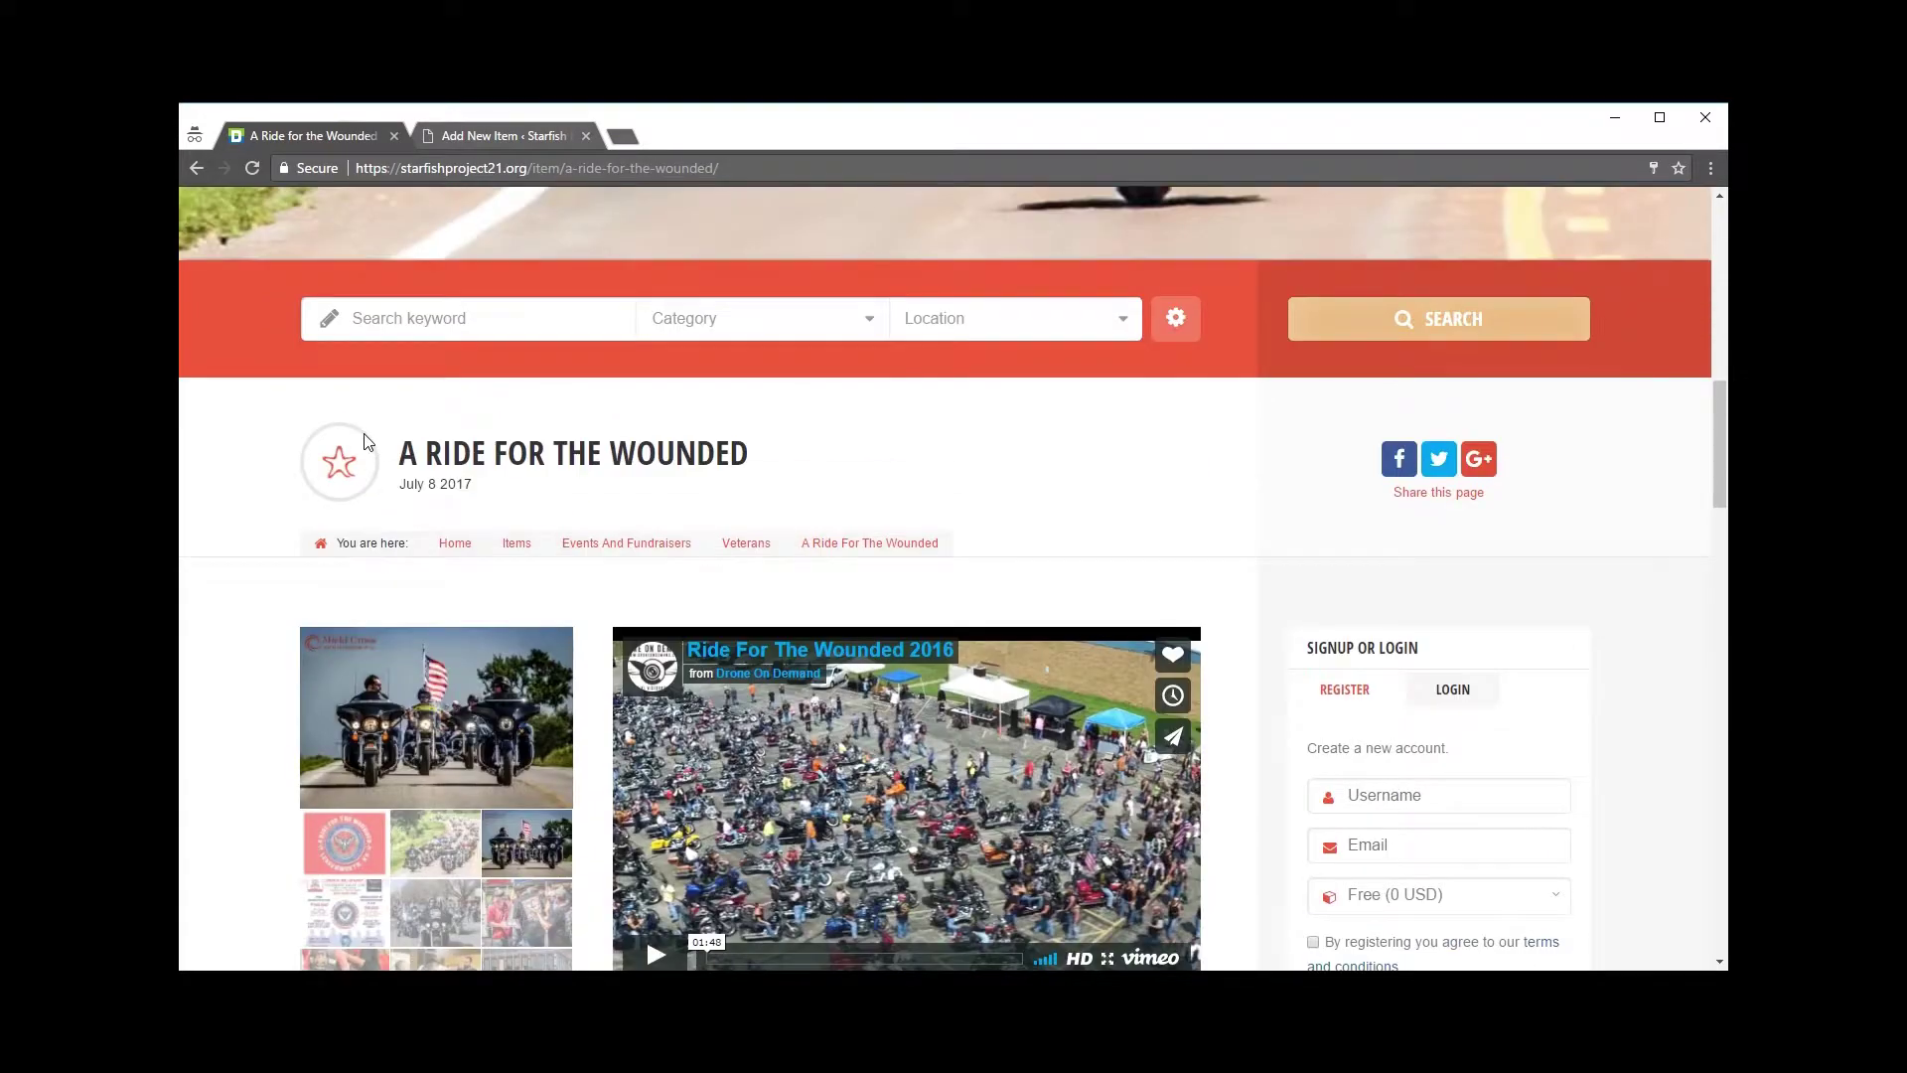
pyautogui.scroll(-3, 458, 453)
pyautogui.scroll(4, 458, 437)
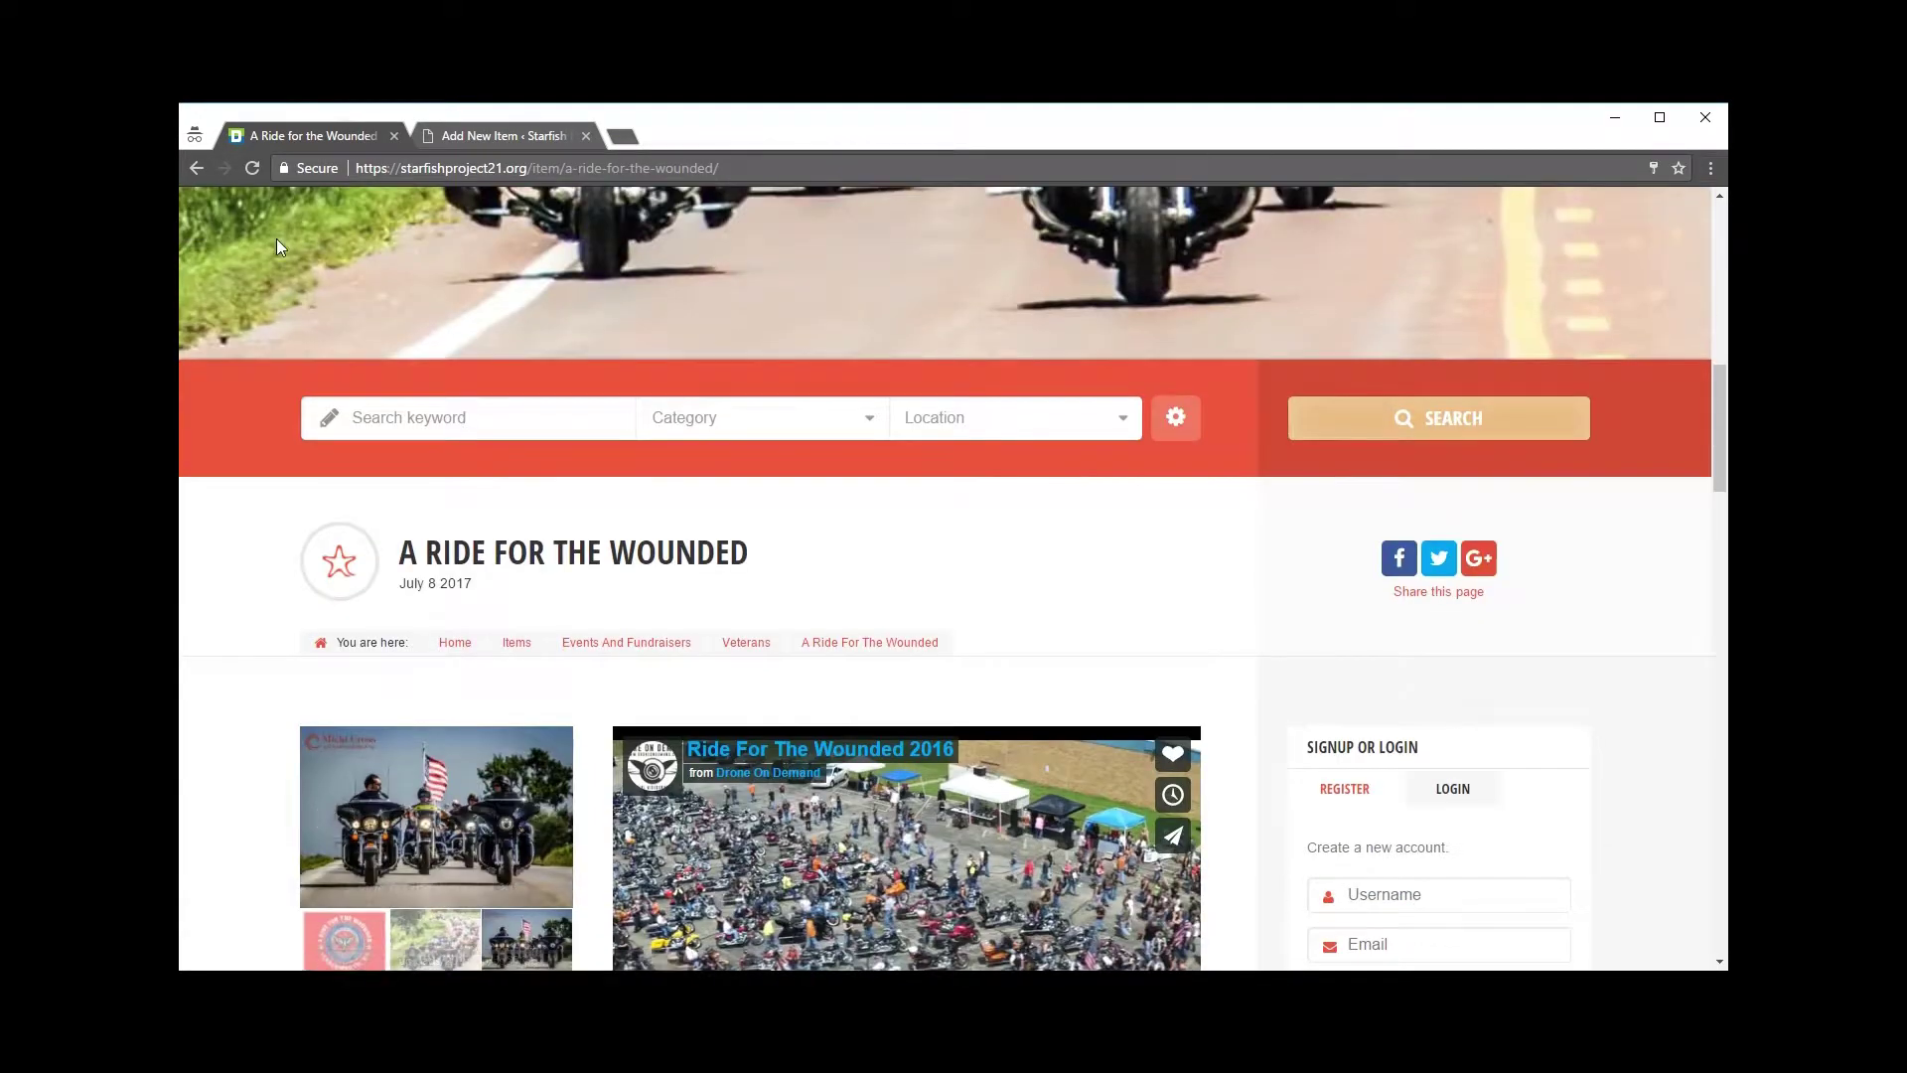
pyautogui.click(195, 168)
pyautogui.scroll(-1, 260, 417)
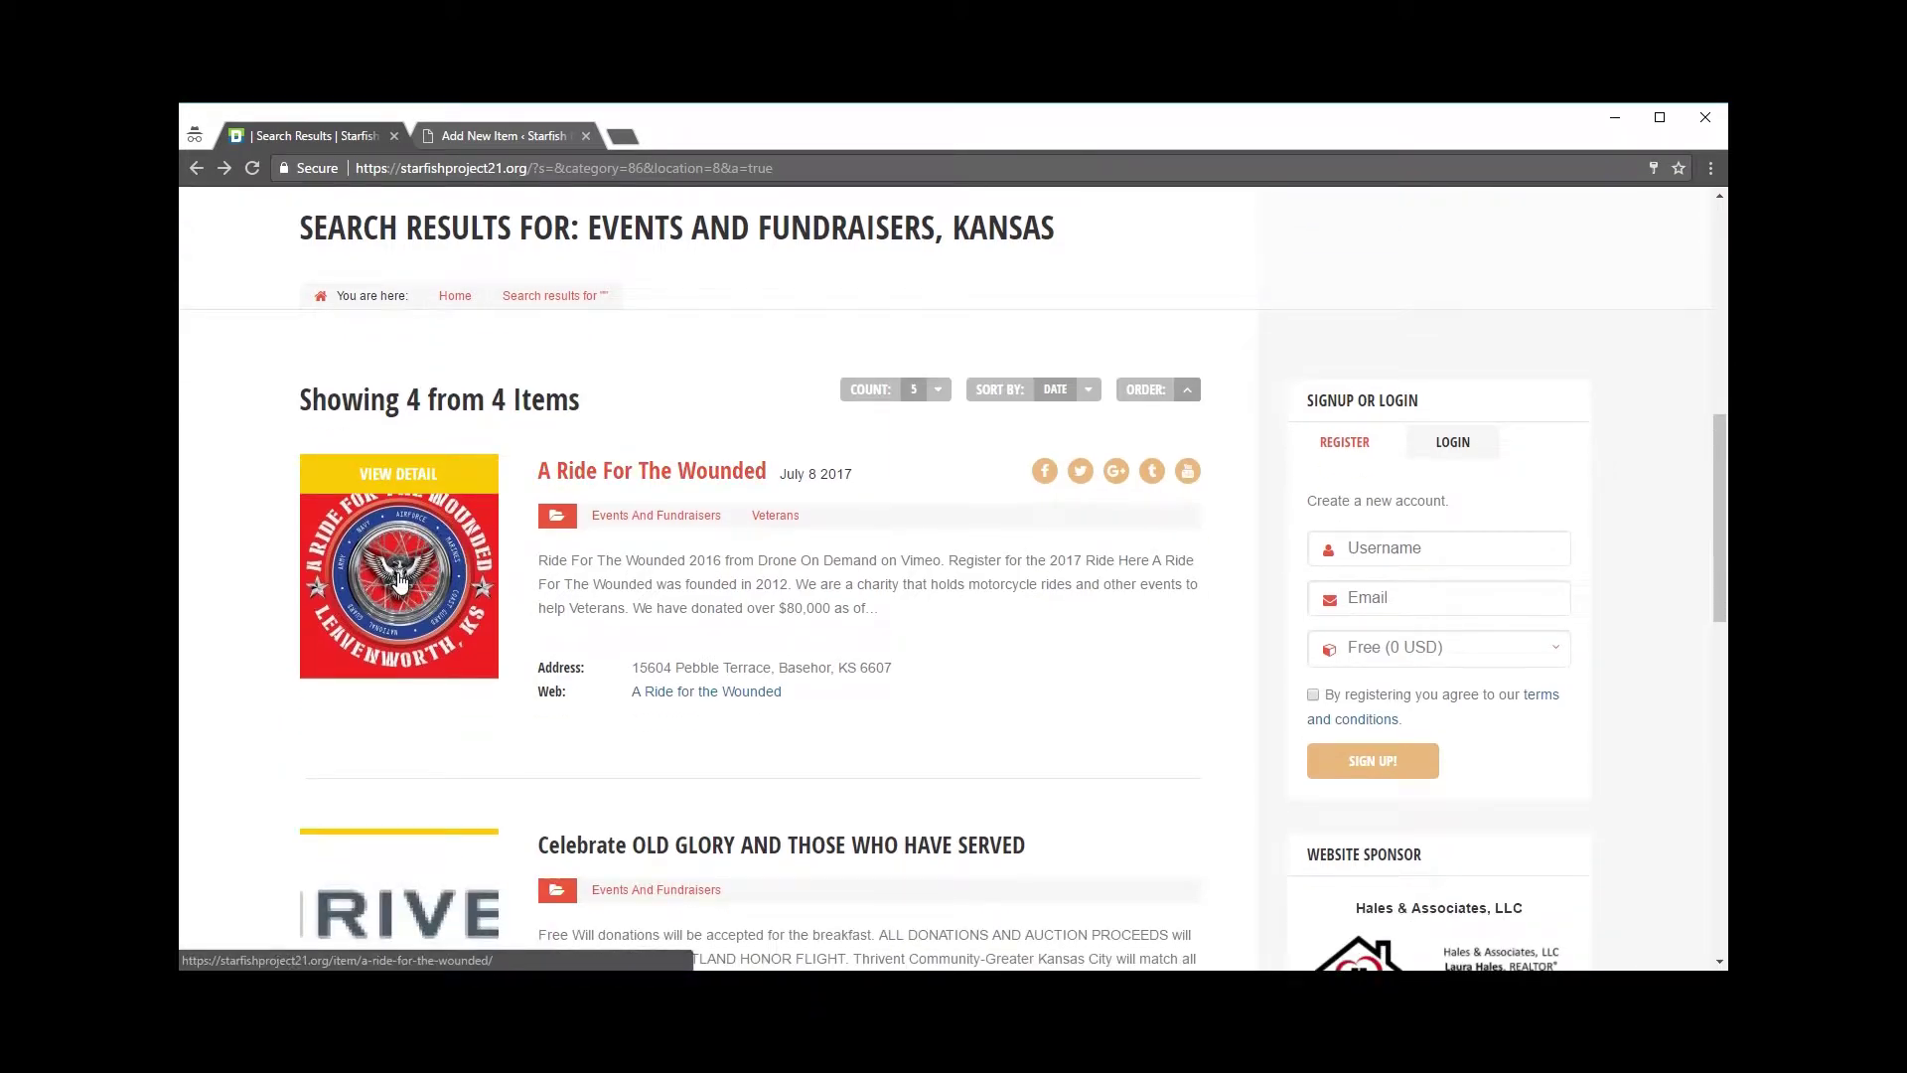
pyautogui.click(486, 136)
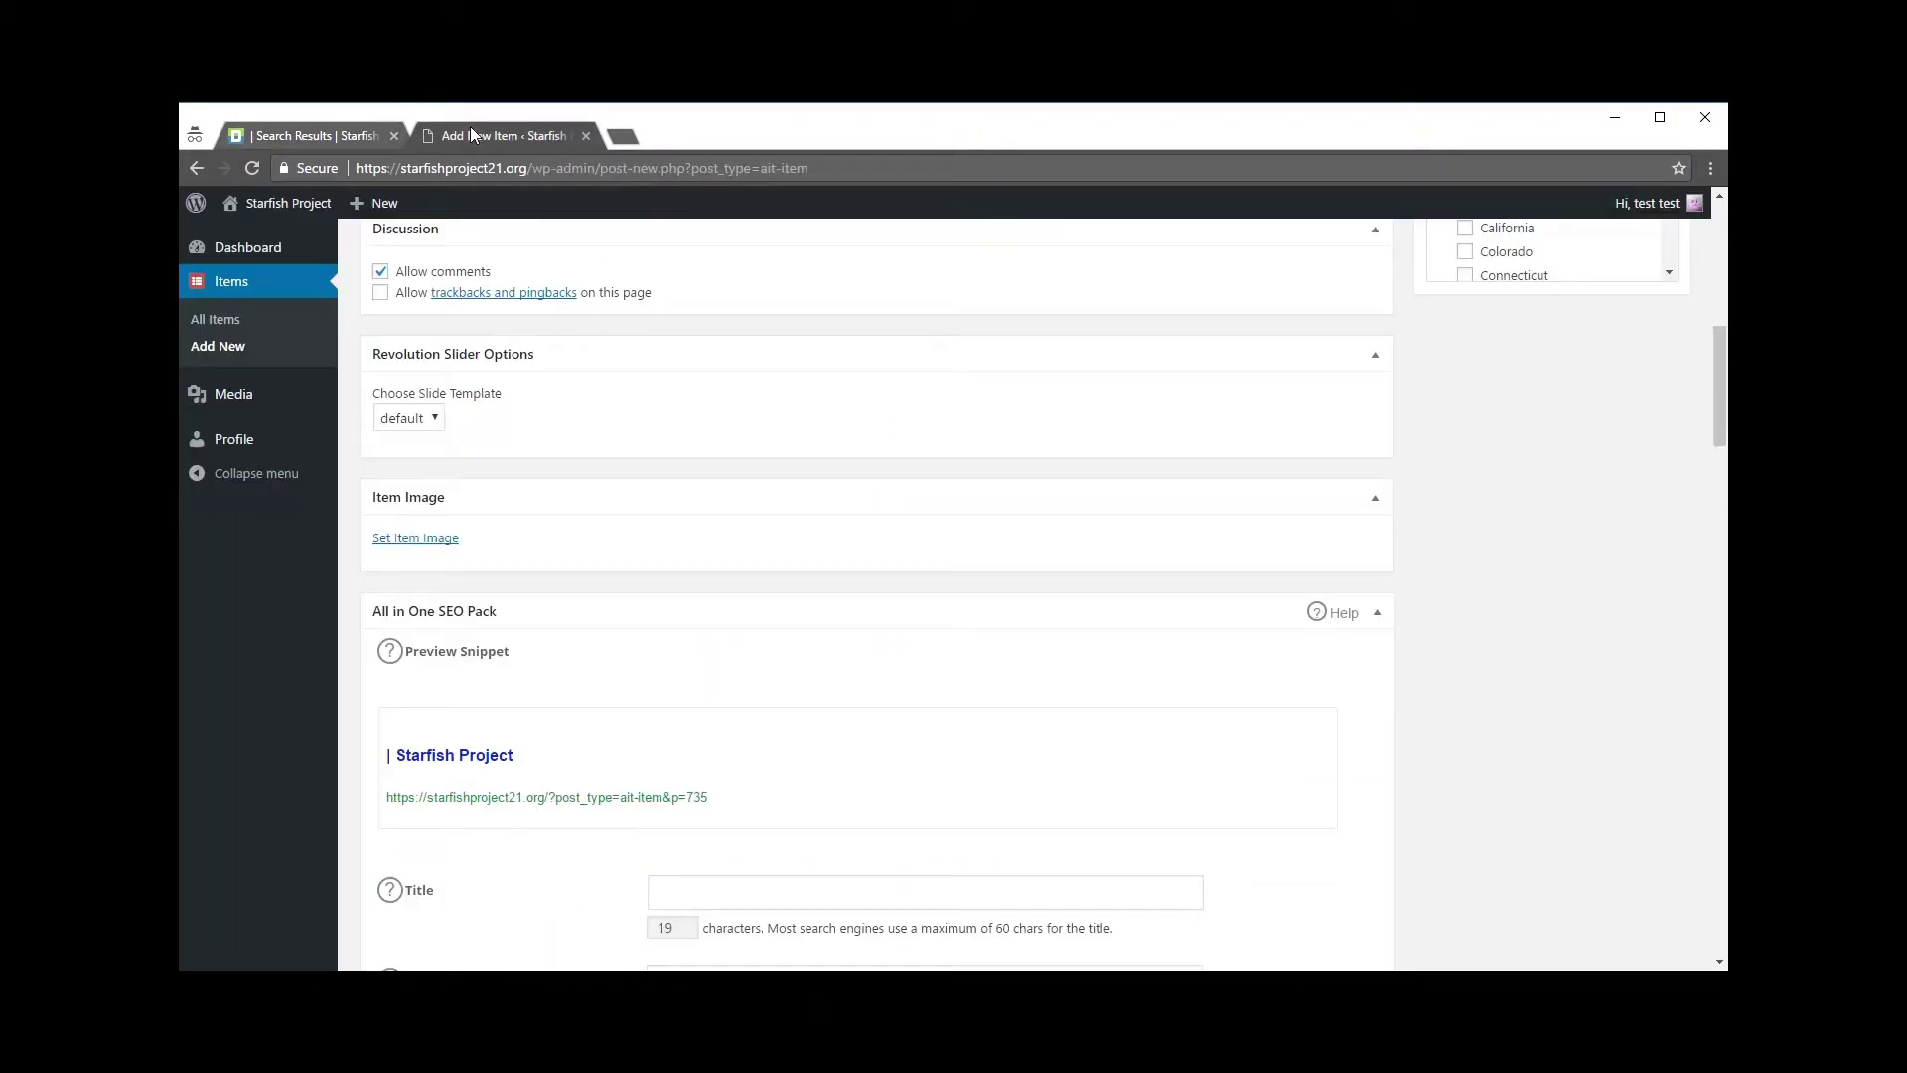
# Step: Upload logo.png to the media library and set it as the featured Item Image
pyautogui.scroll(-1, 527, 541)
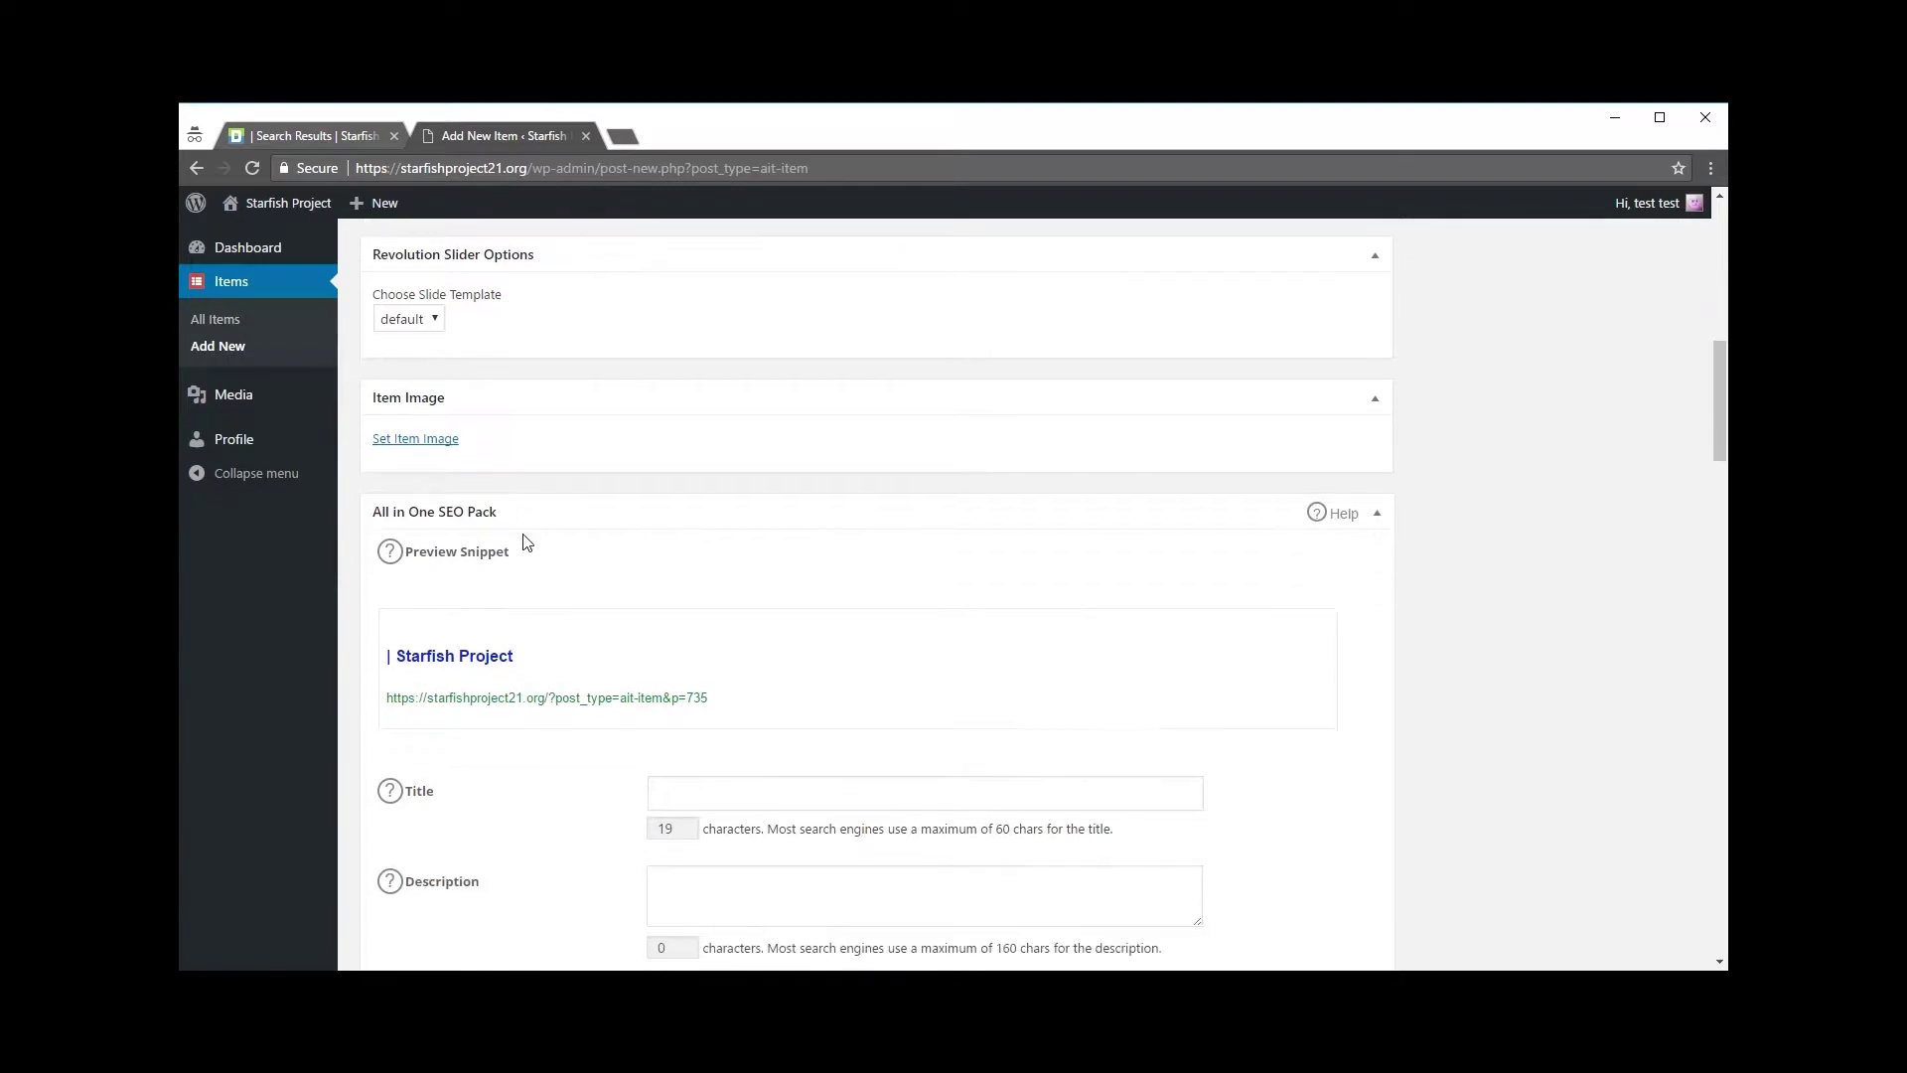
pyautogui.click(422, 443)
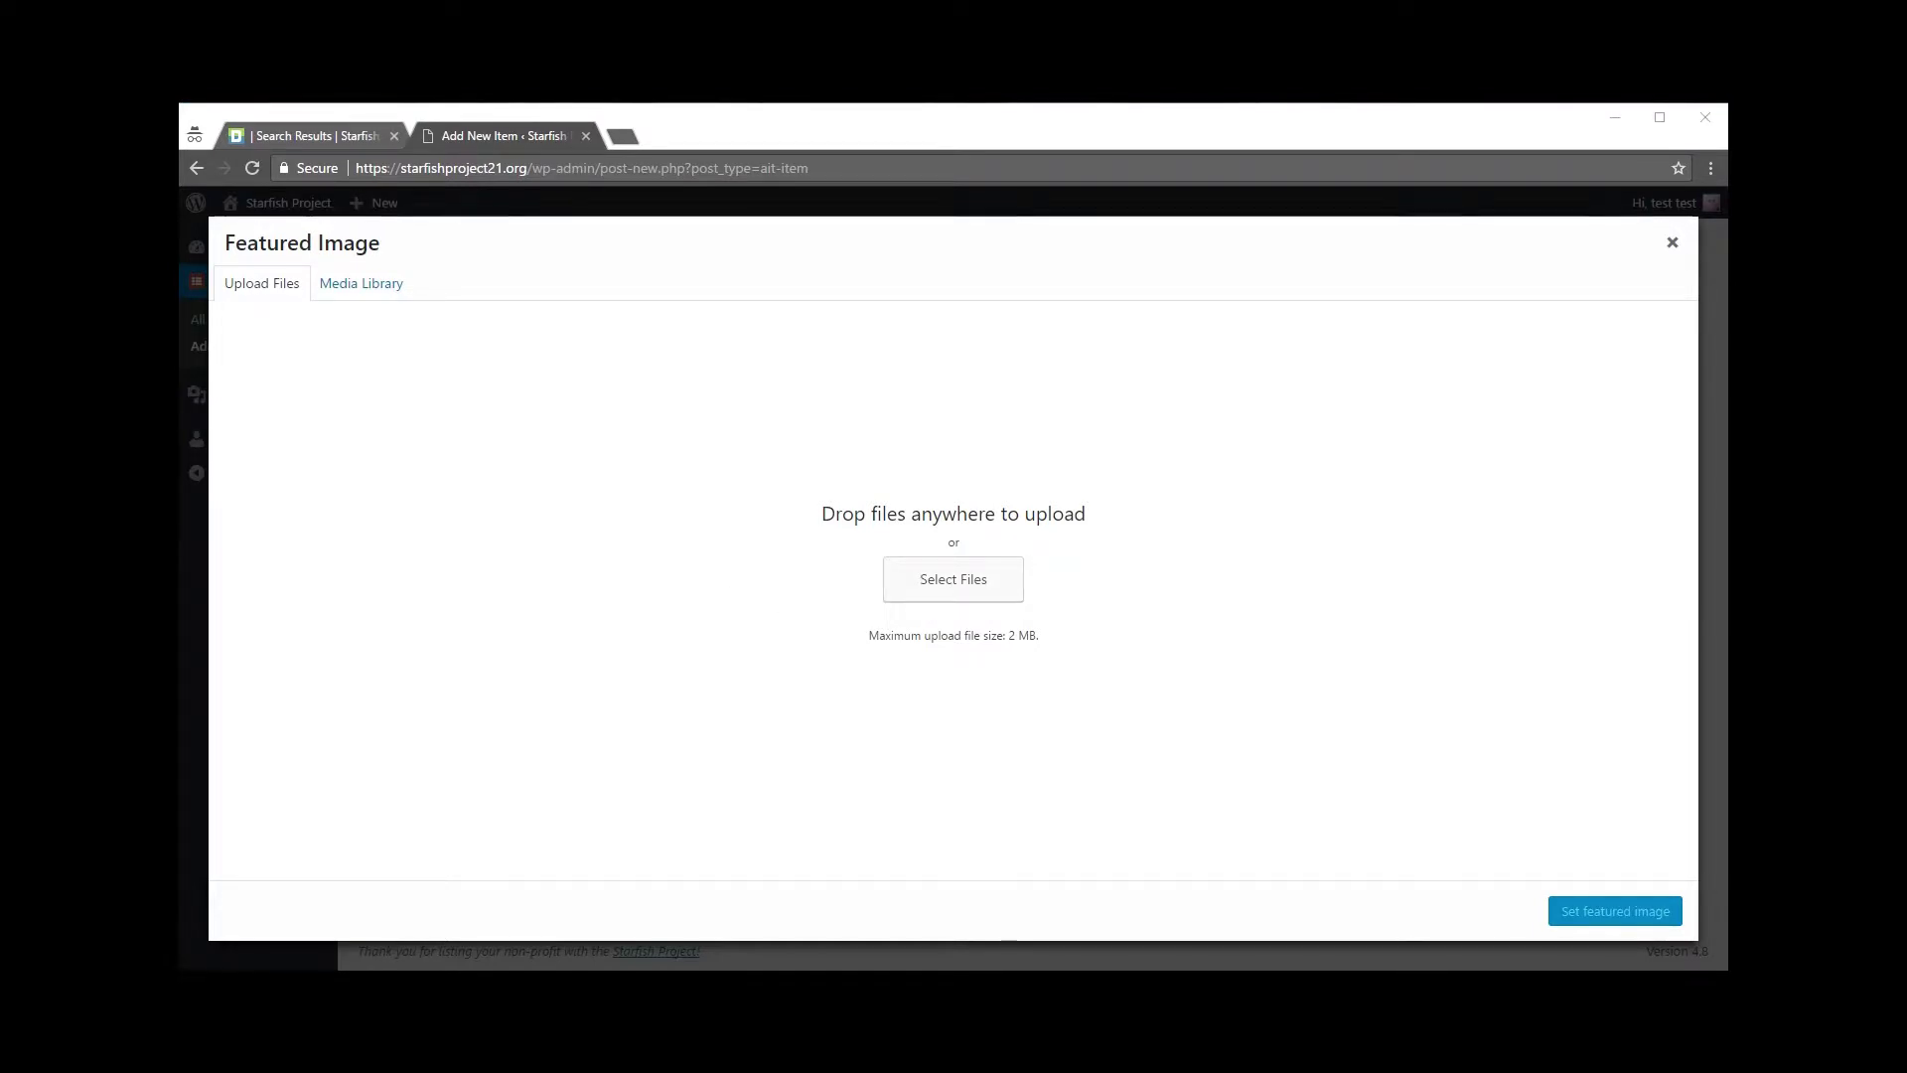
pyautogui.moveTo(0, 477); pyautogui.dragTo(969, 575)
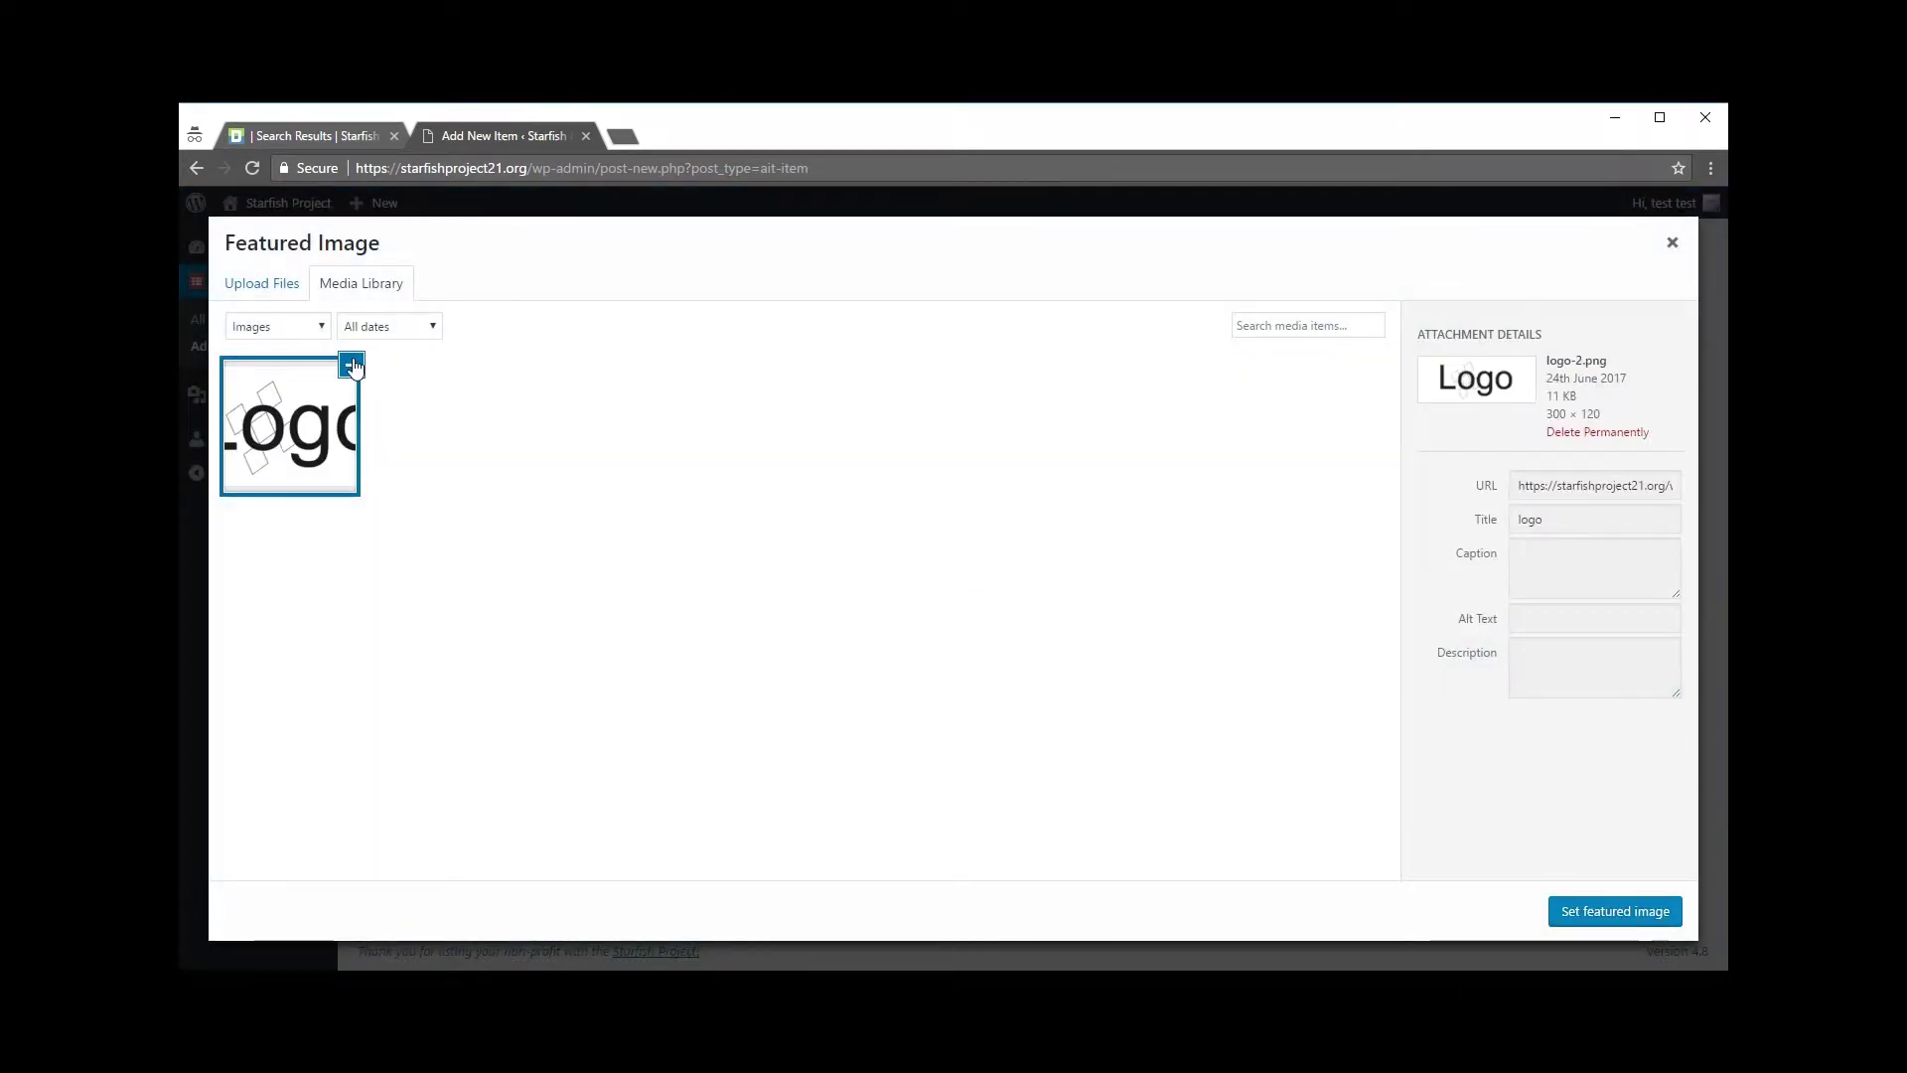
pyautogui.click(1619, 912)
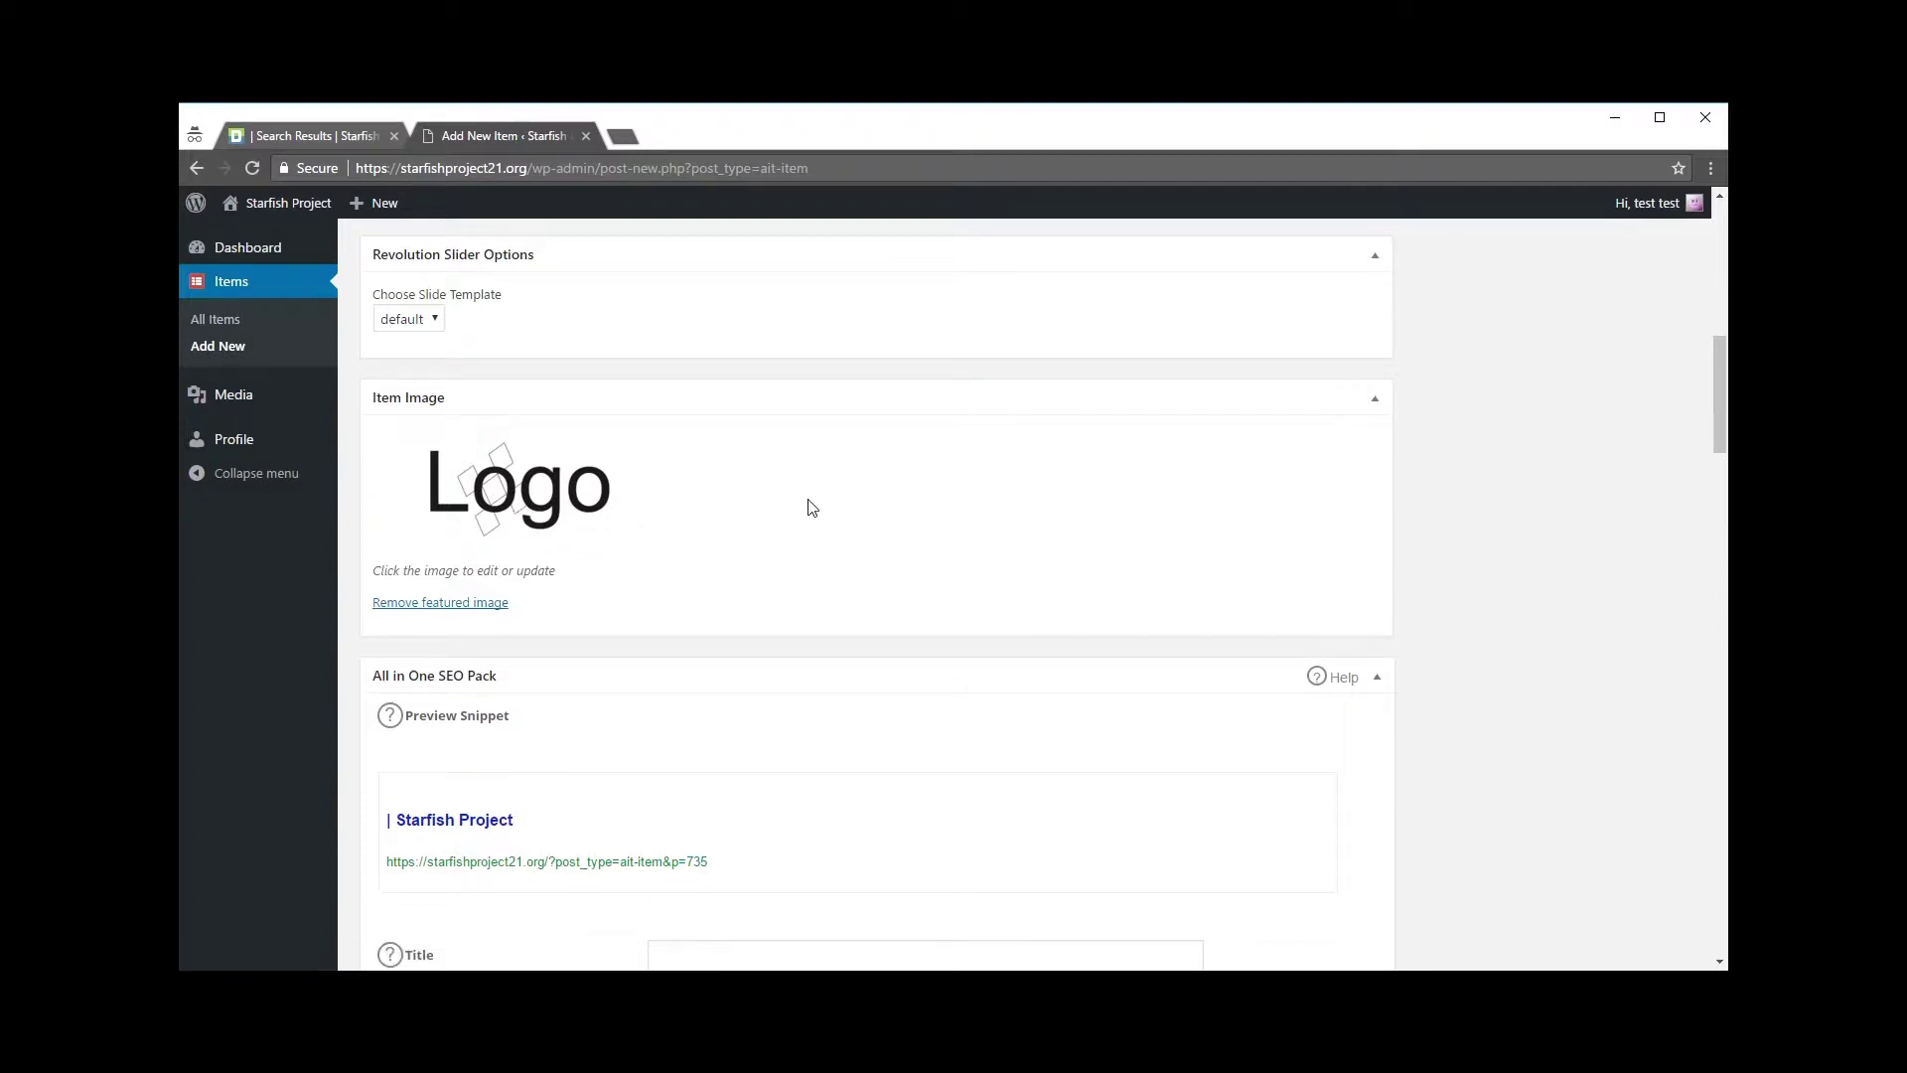
# Step: Check the example event's July 8 2017 date on the Kansas search results
pyautogui.scroll(-4, 817, 494)
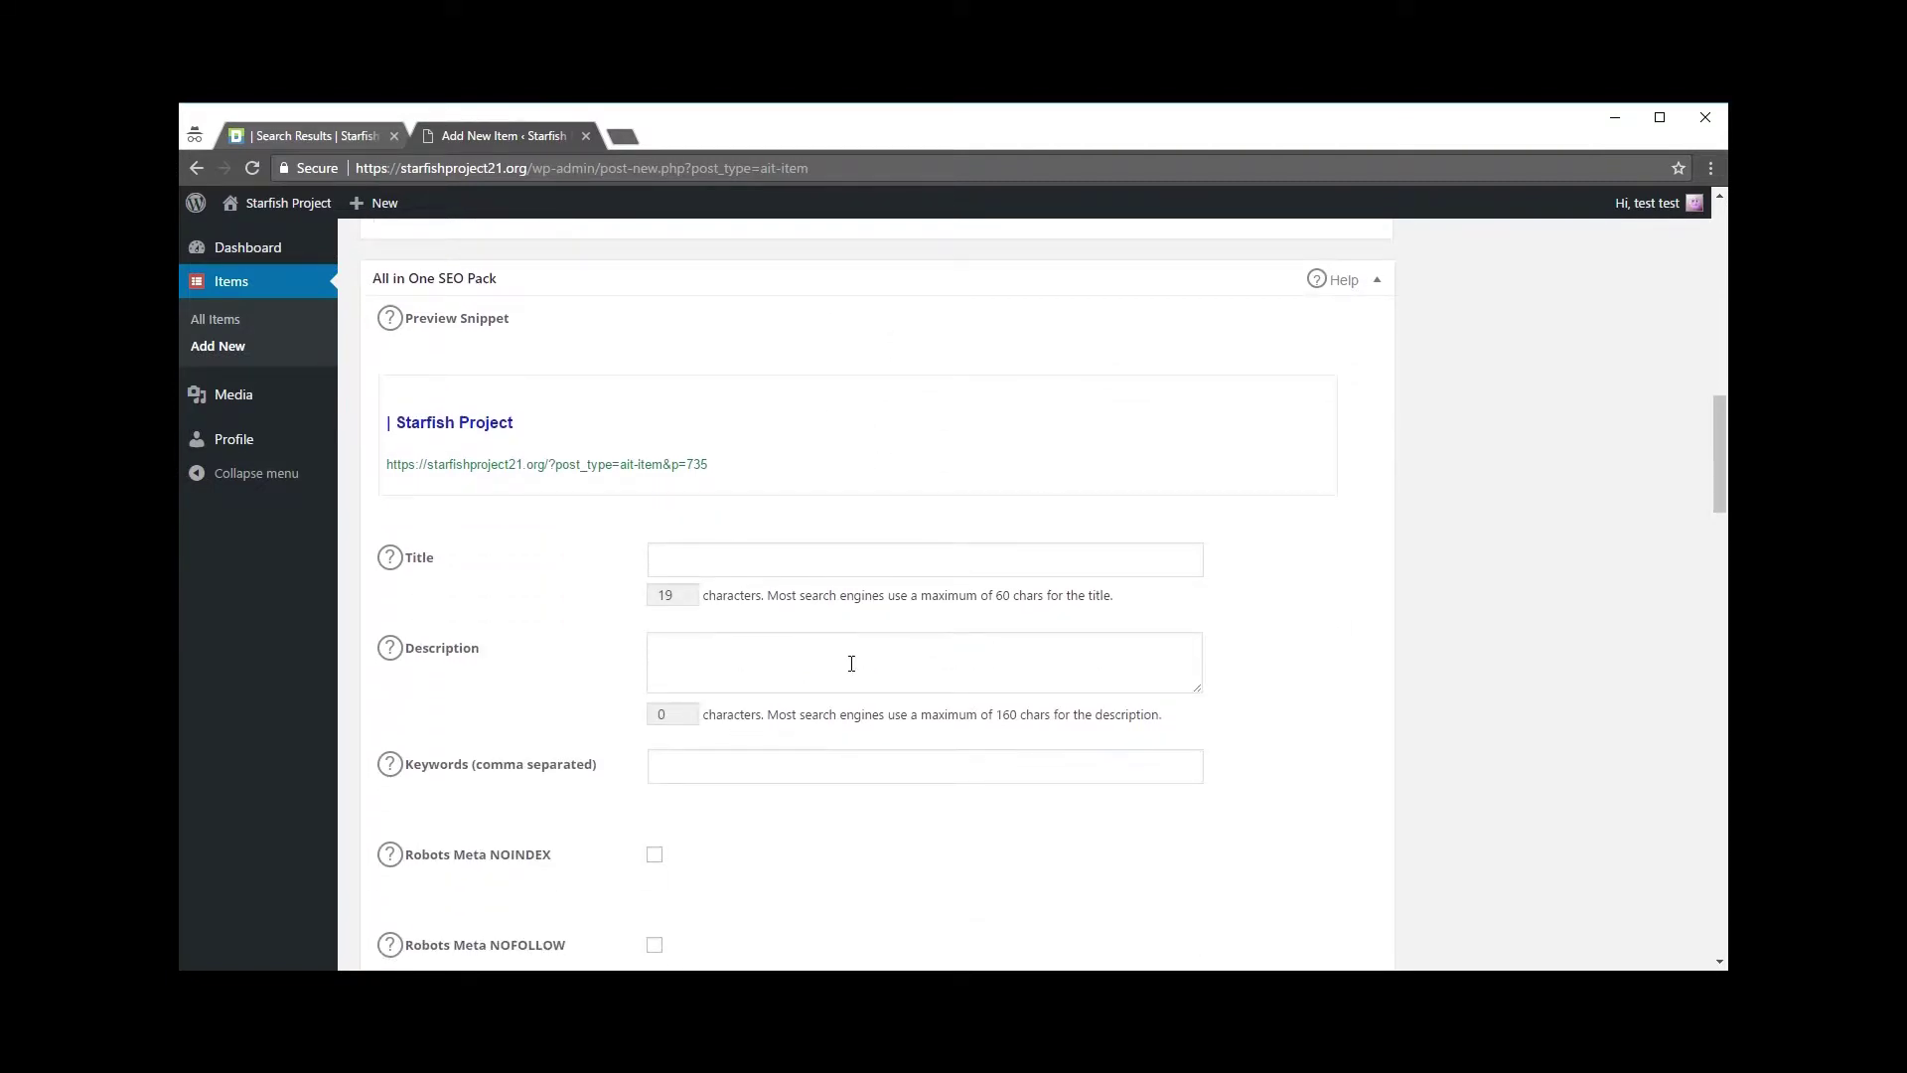
pyautogui.scroll(-1, 851, 664)
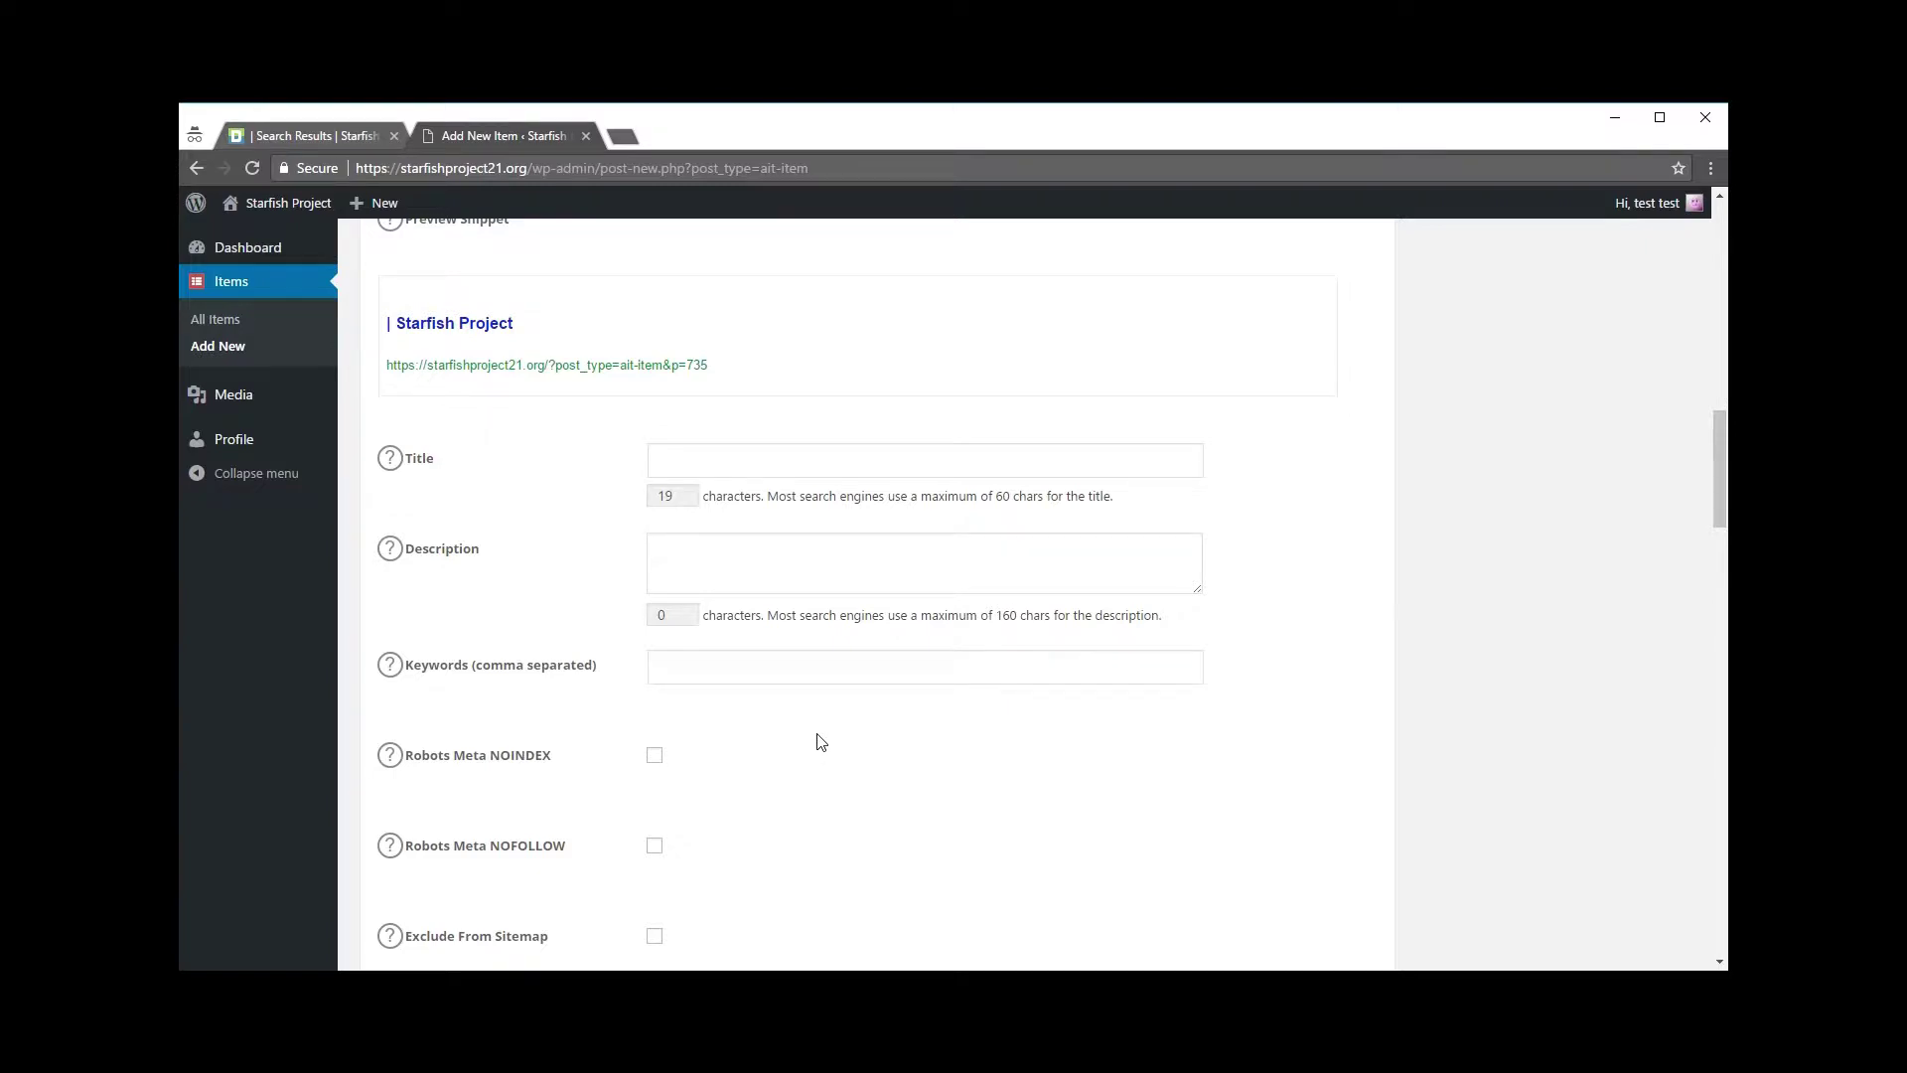
pyautogui.scroll(-6, 818, 743)
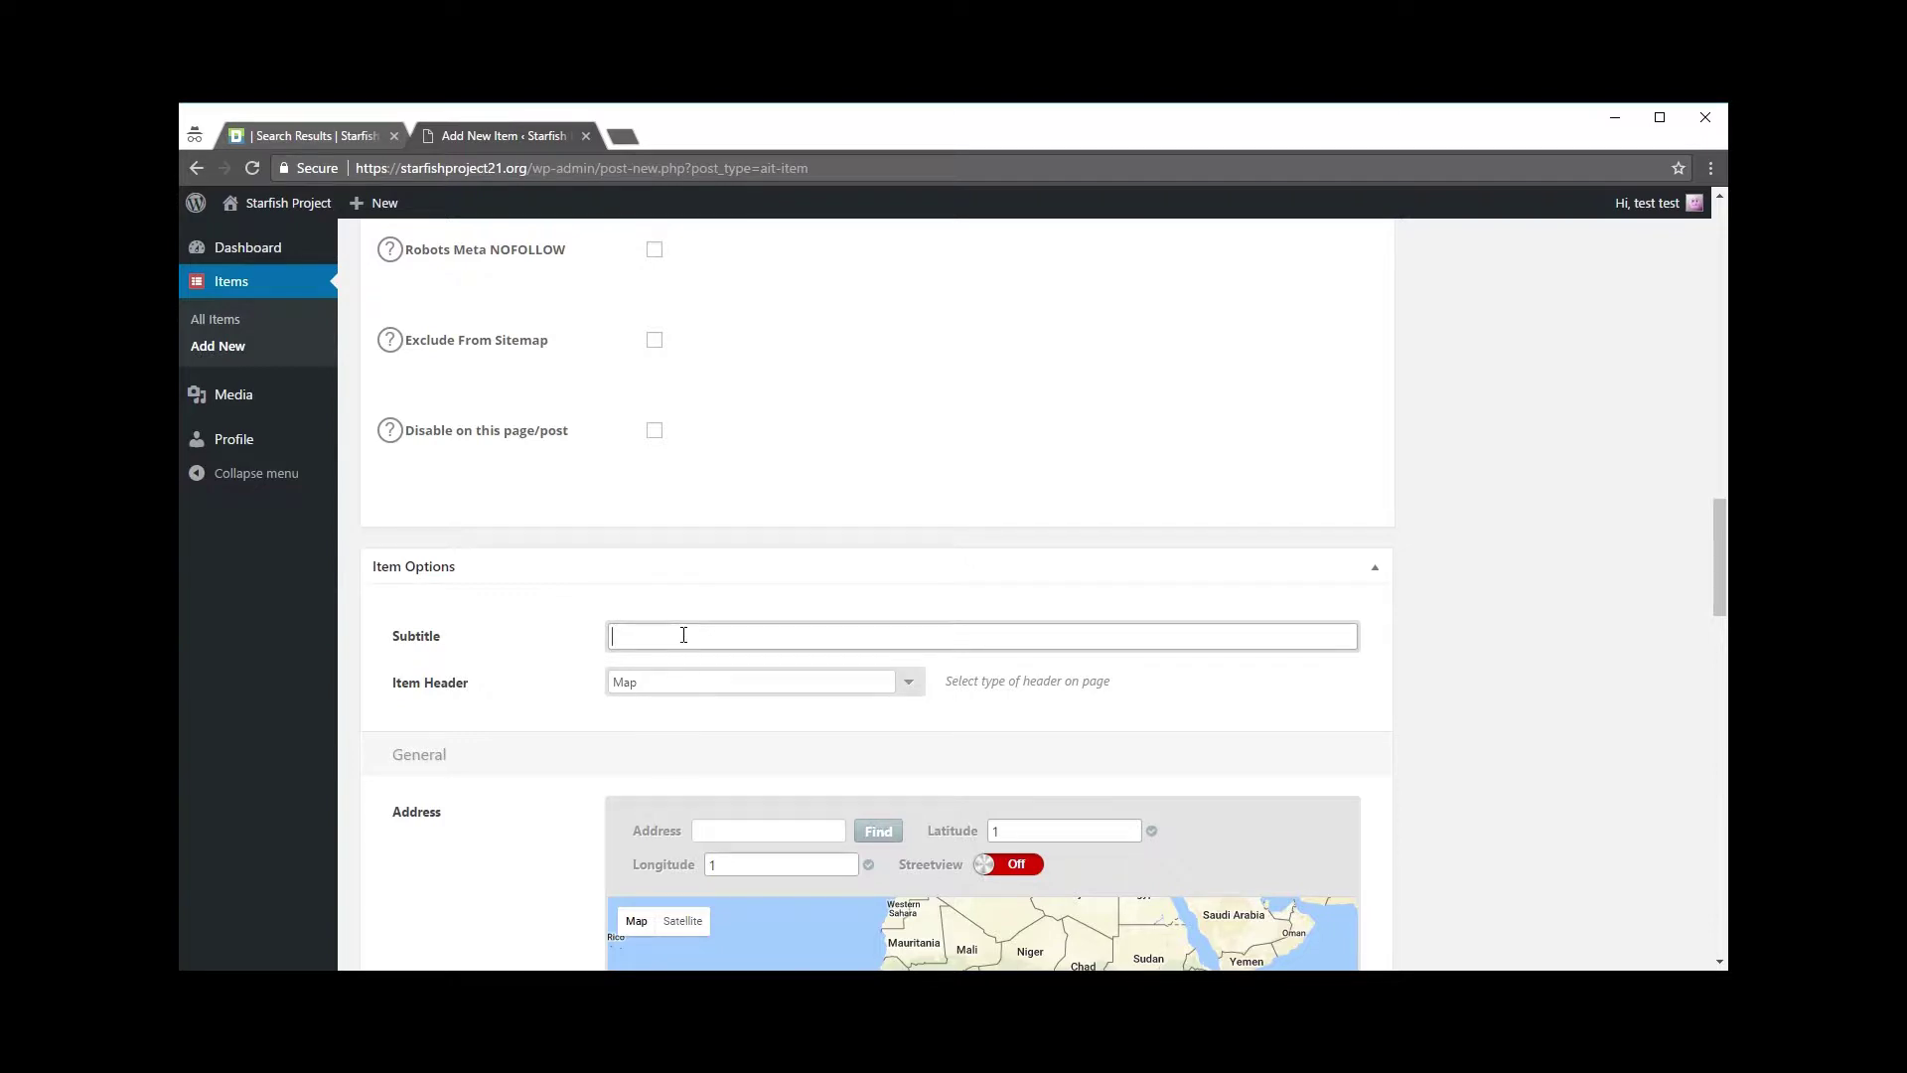
pyautogui.click(294, 133)
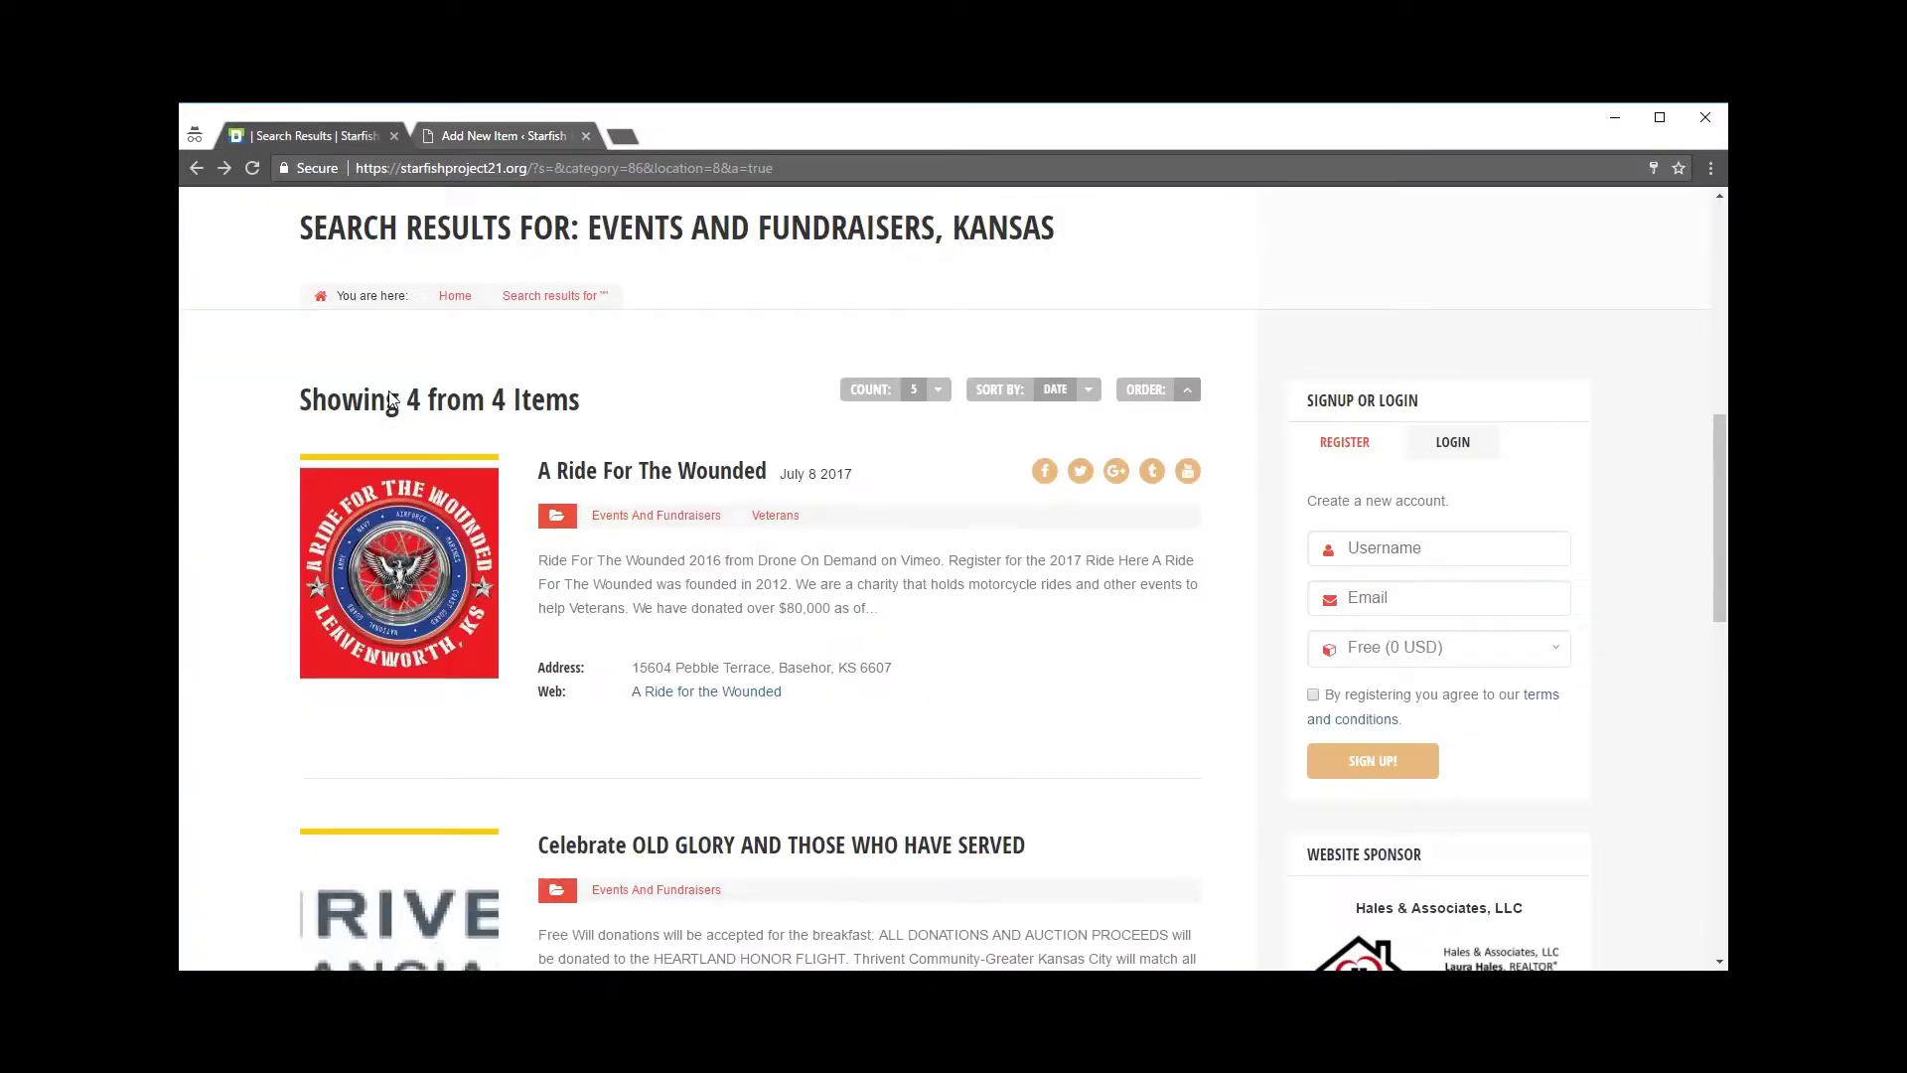
pyautogui.moveTo(781, 475); pyautogui.dragTo(855, 475)
pyautogui.click(871, 483)
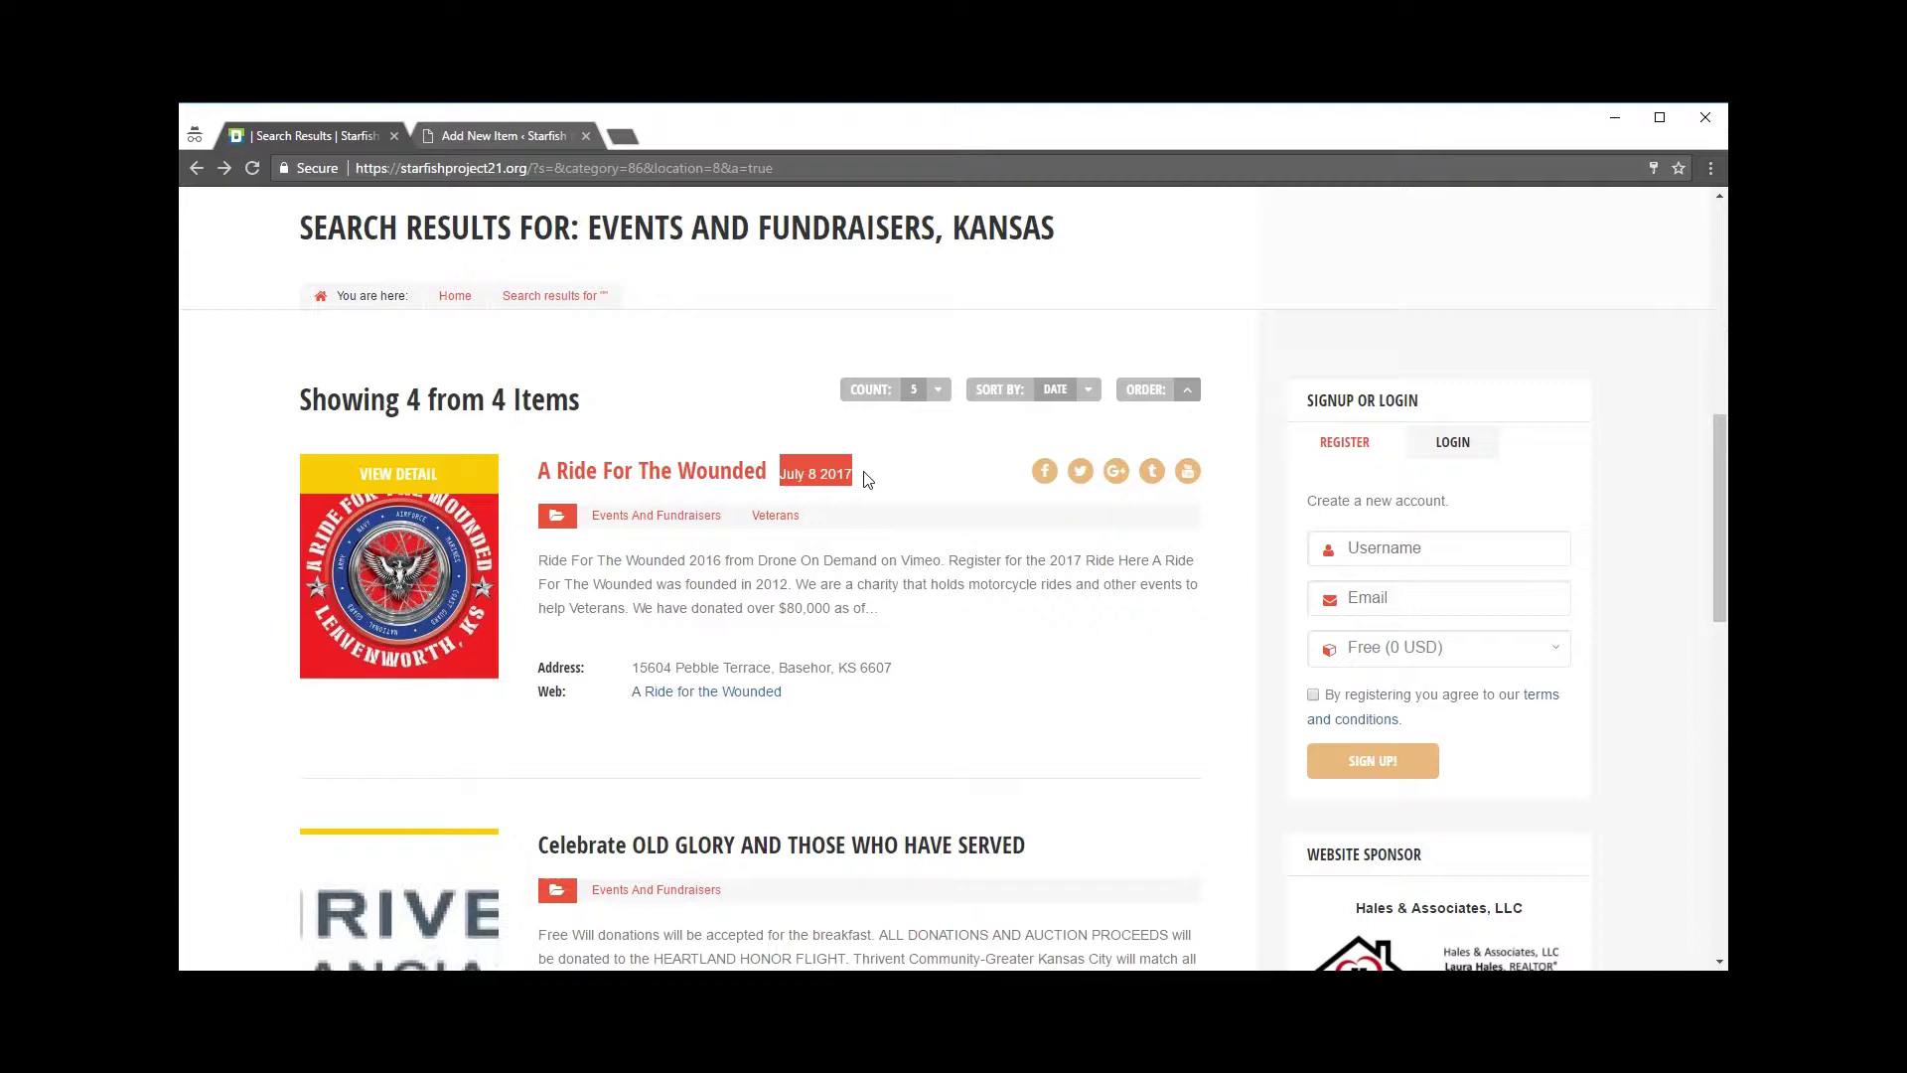
pyautogui.click(867, 480)
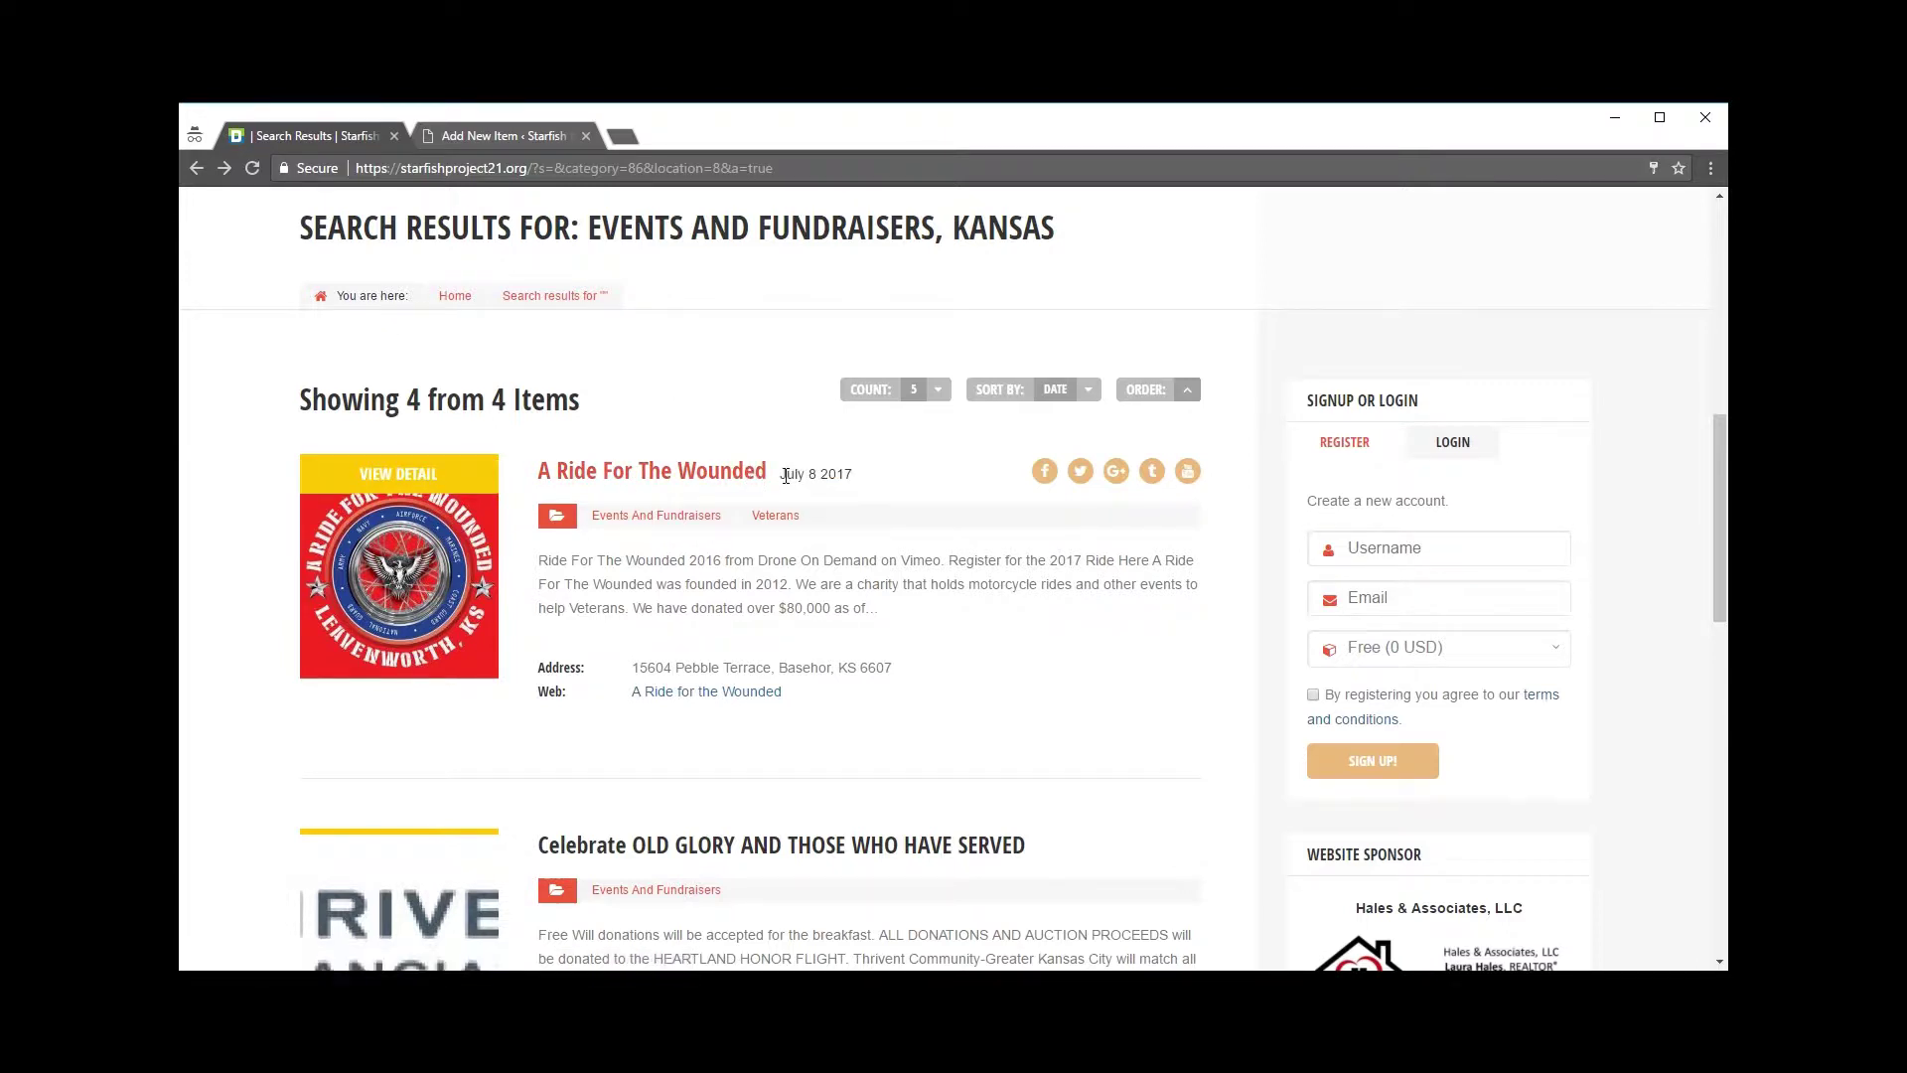
pyautogui.moveTo(785, 476); pyautogui.dragTo(852, 474)
pyautogui.click(910, 639)
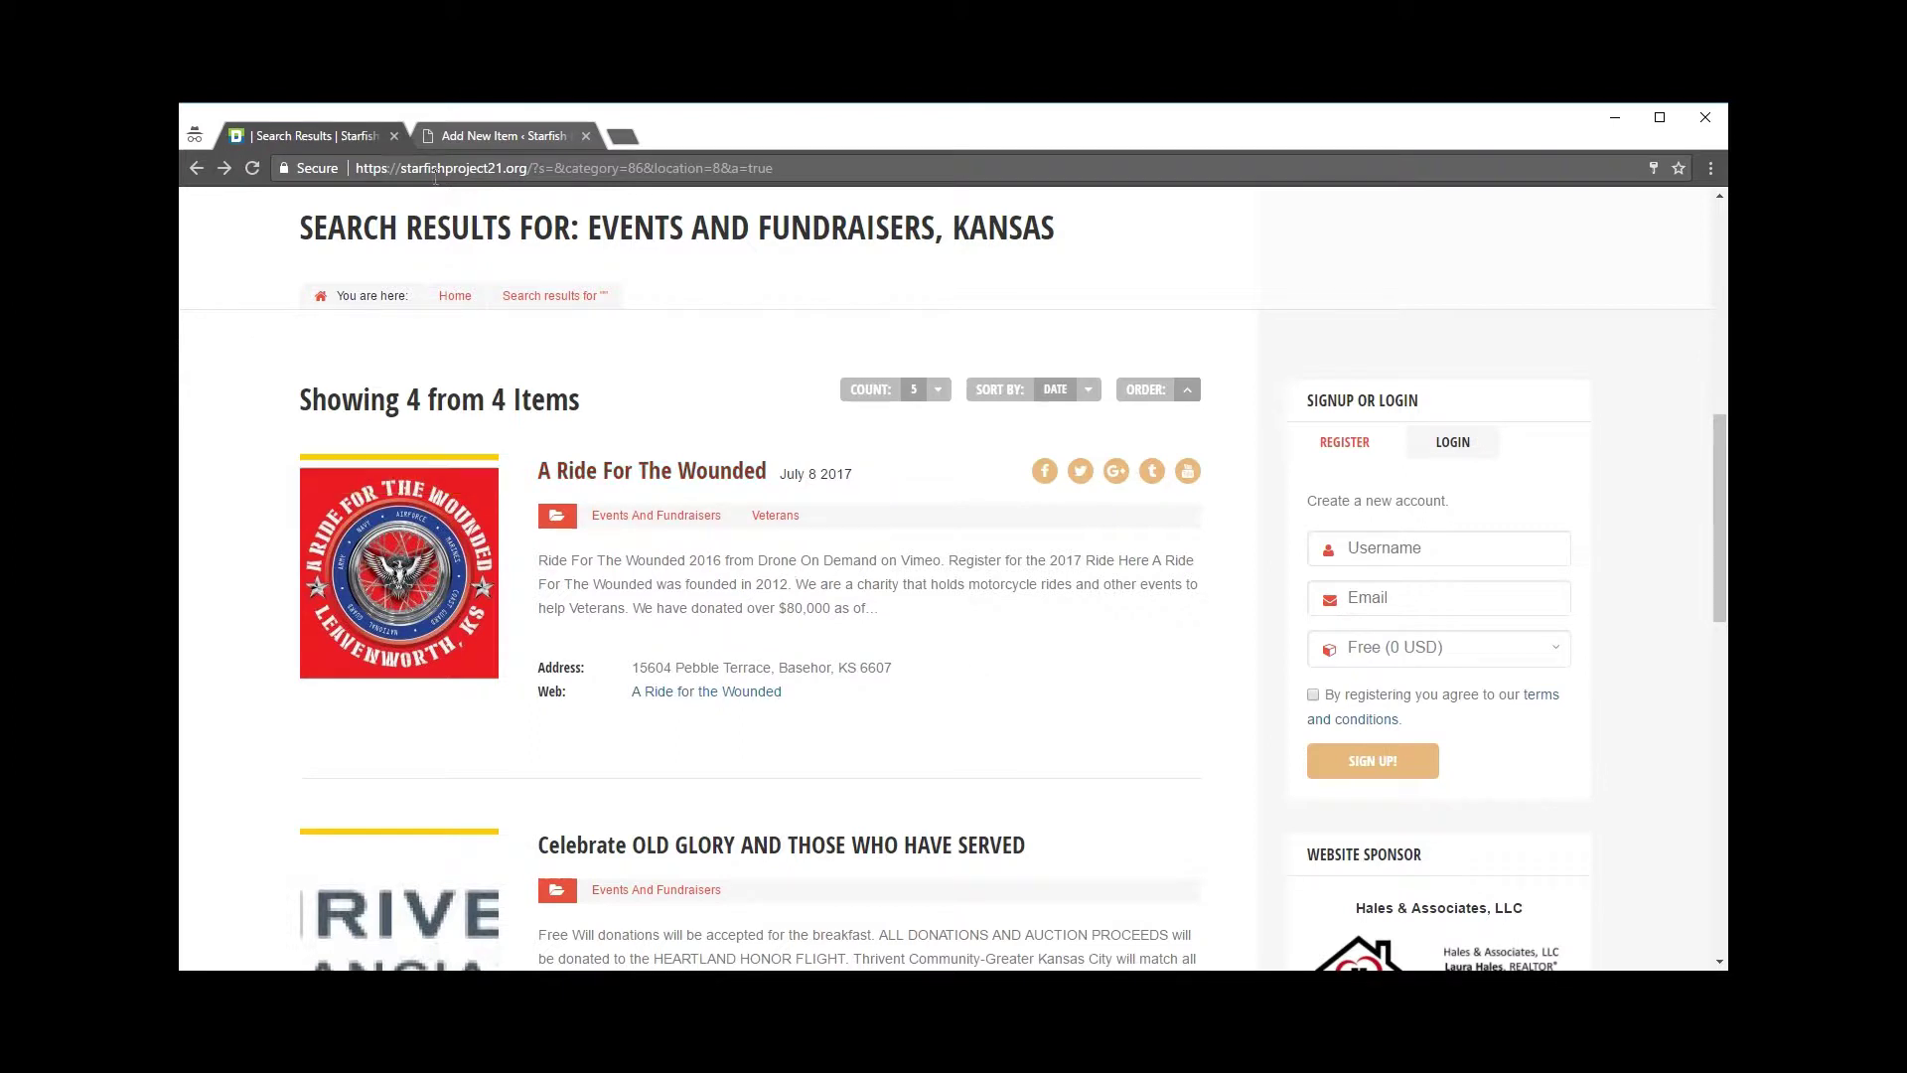
# Step: Enter 'August 15th, 2017' as the item's subtitle
pyautogui.click(461, 135)
pyautogui.click(647, 634)
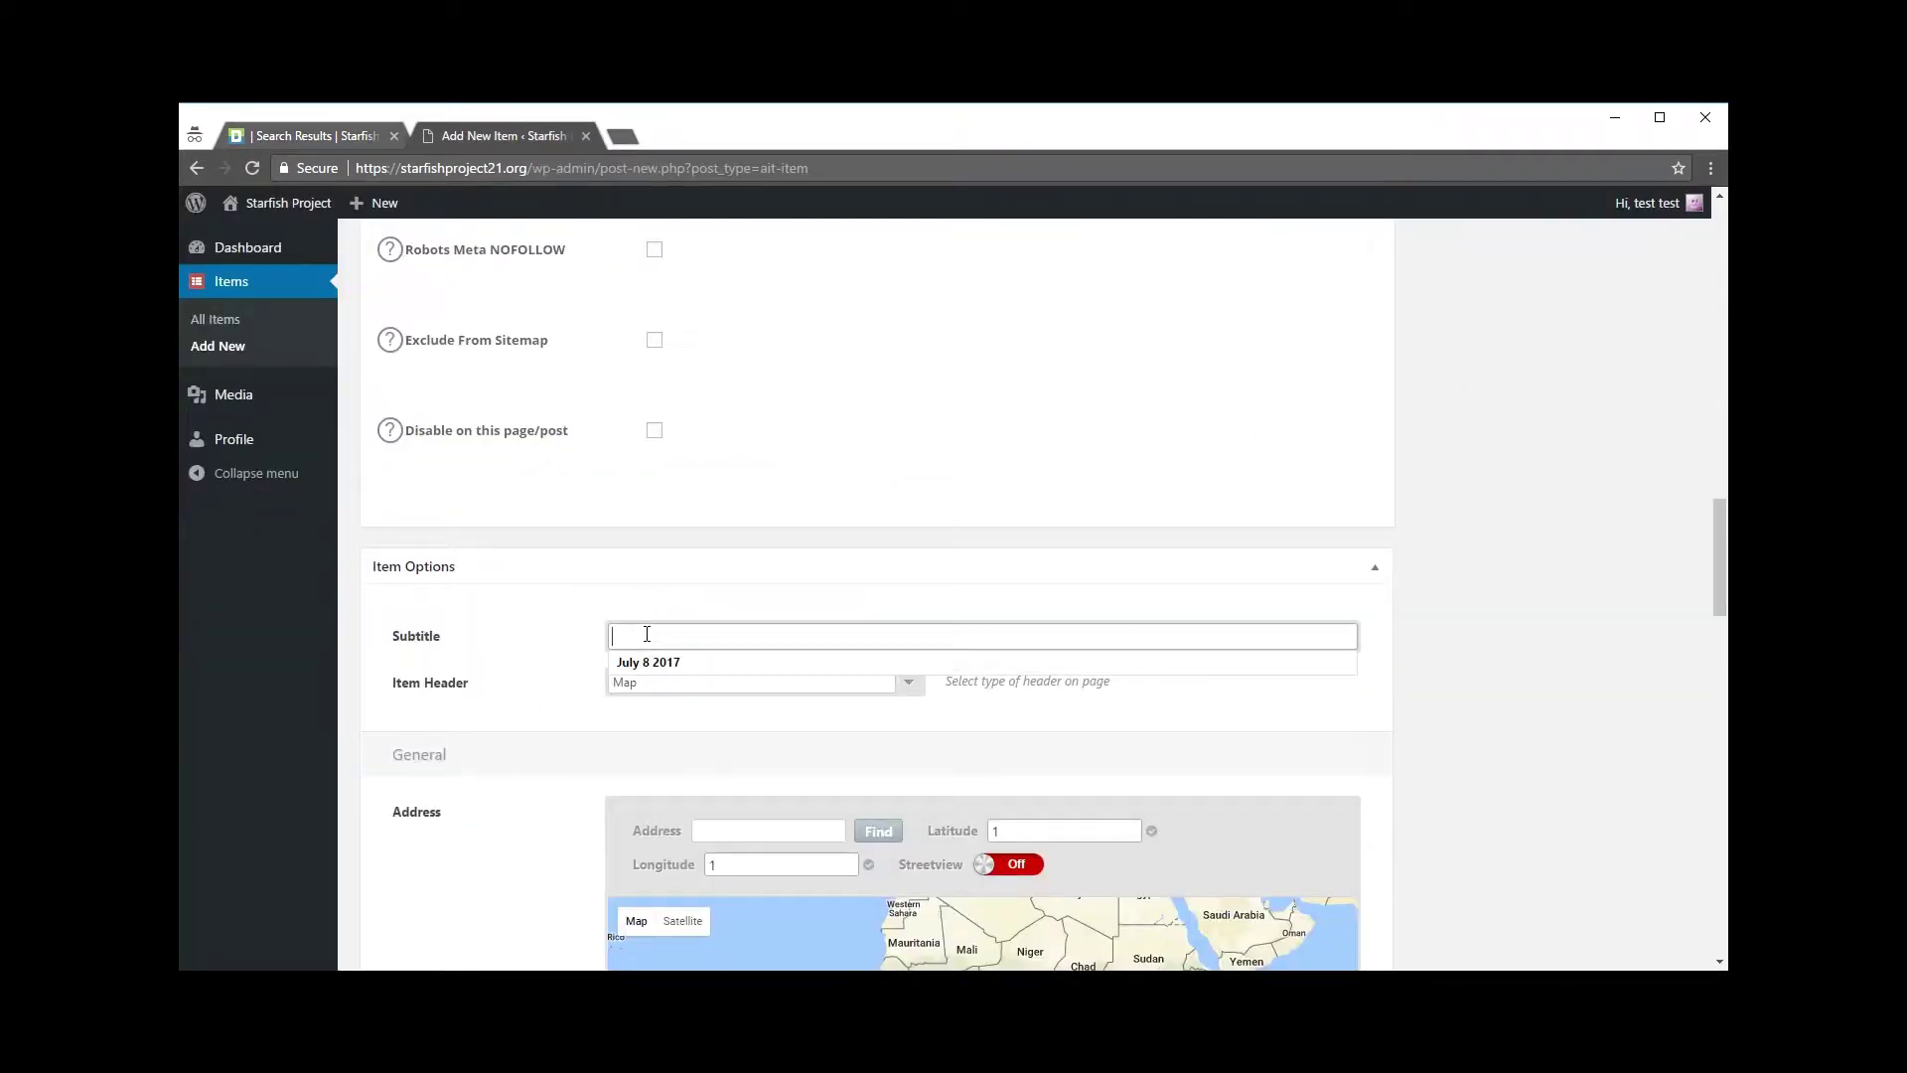
pyautogui.write('August 15th, 2017')
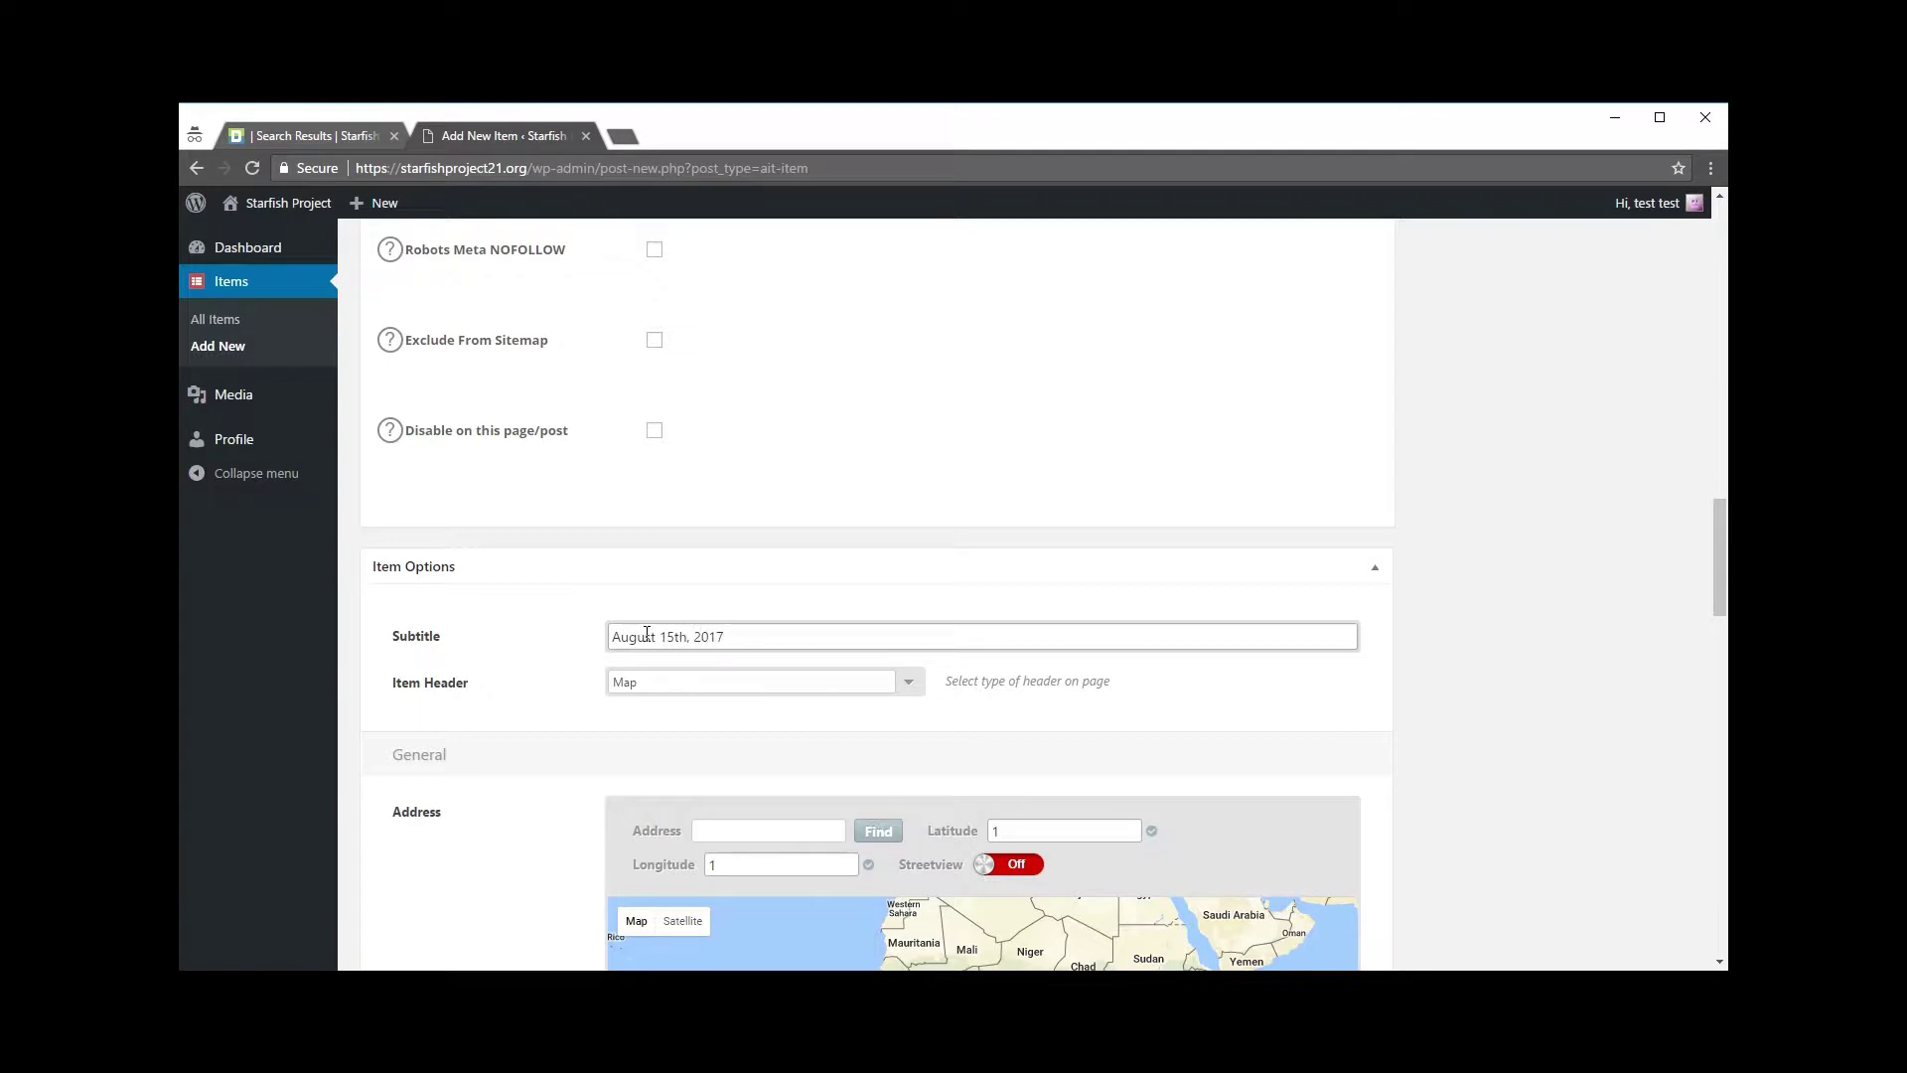
pyautogui.click(532, 676)
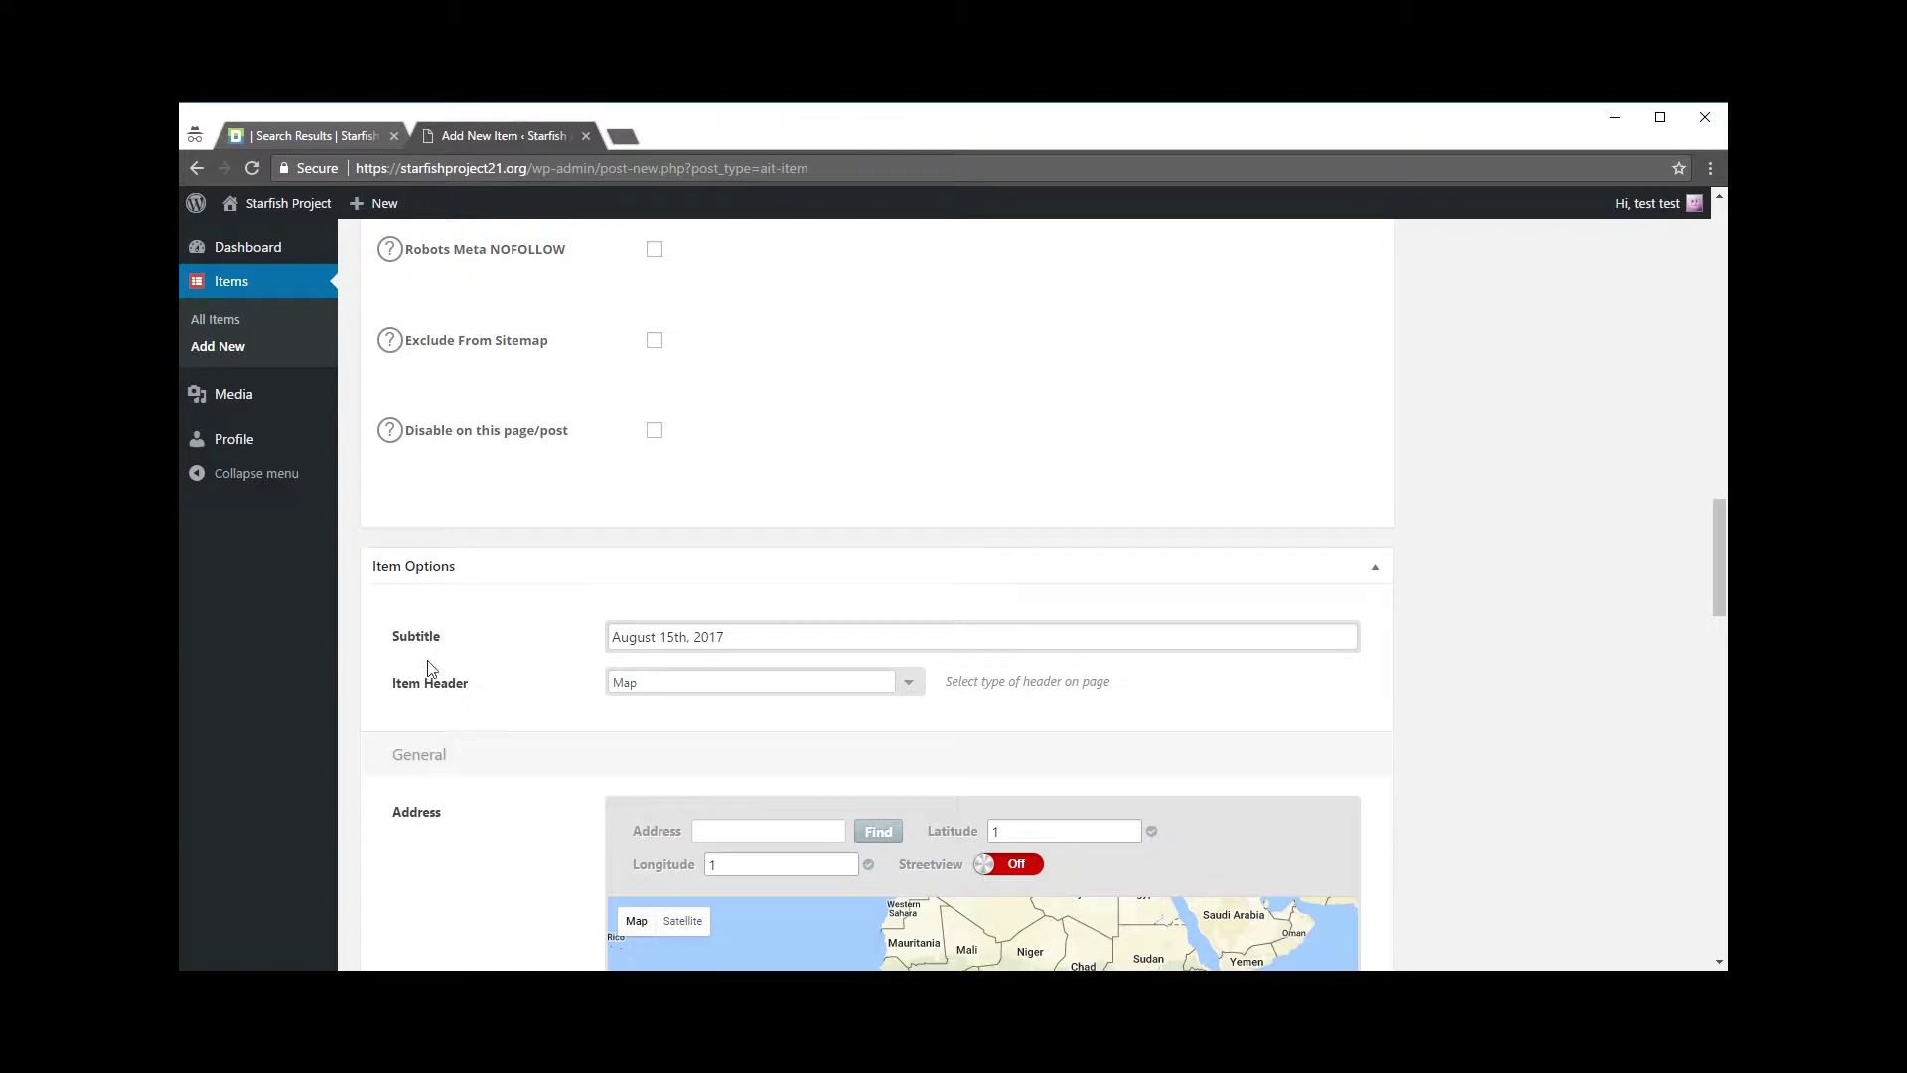
# Step: Reopen the A Ride For The Wounded listing from the Kansas search results
pyautogui.click(336, 131)
pyautogui.scroll(5, 1152, 685)
pyautogui.scroll(-5, 1152, 685)
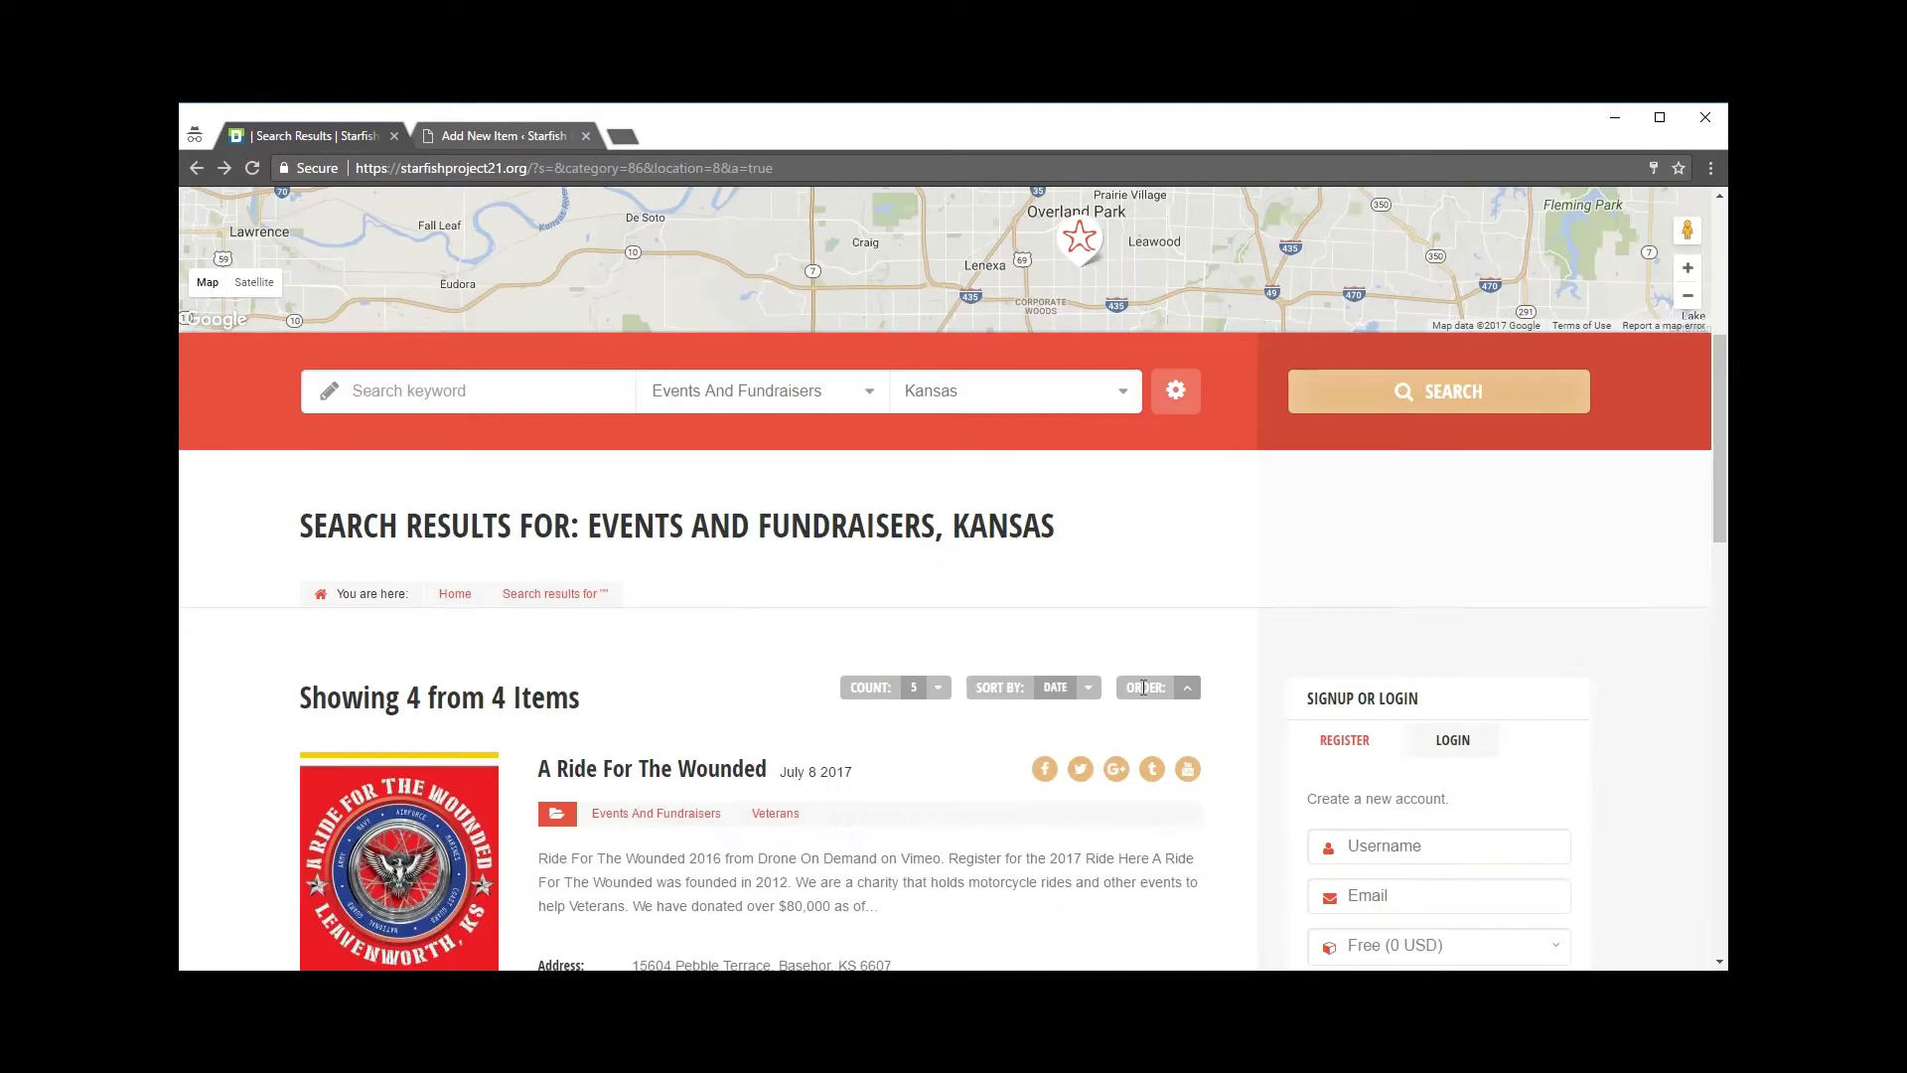
pyautogui.click(671, 770)
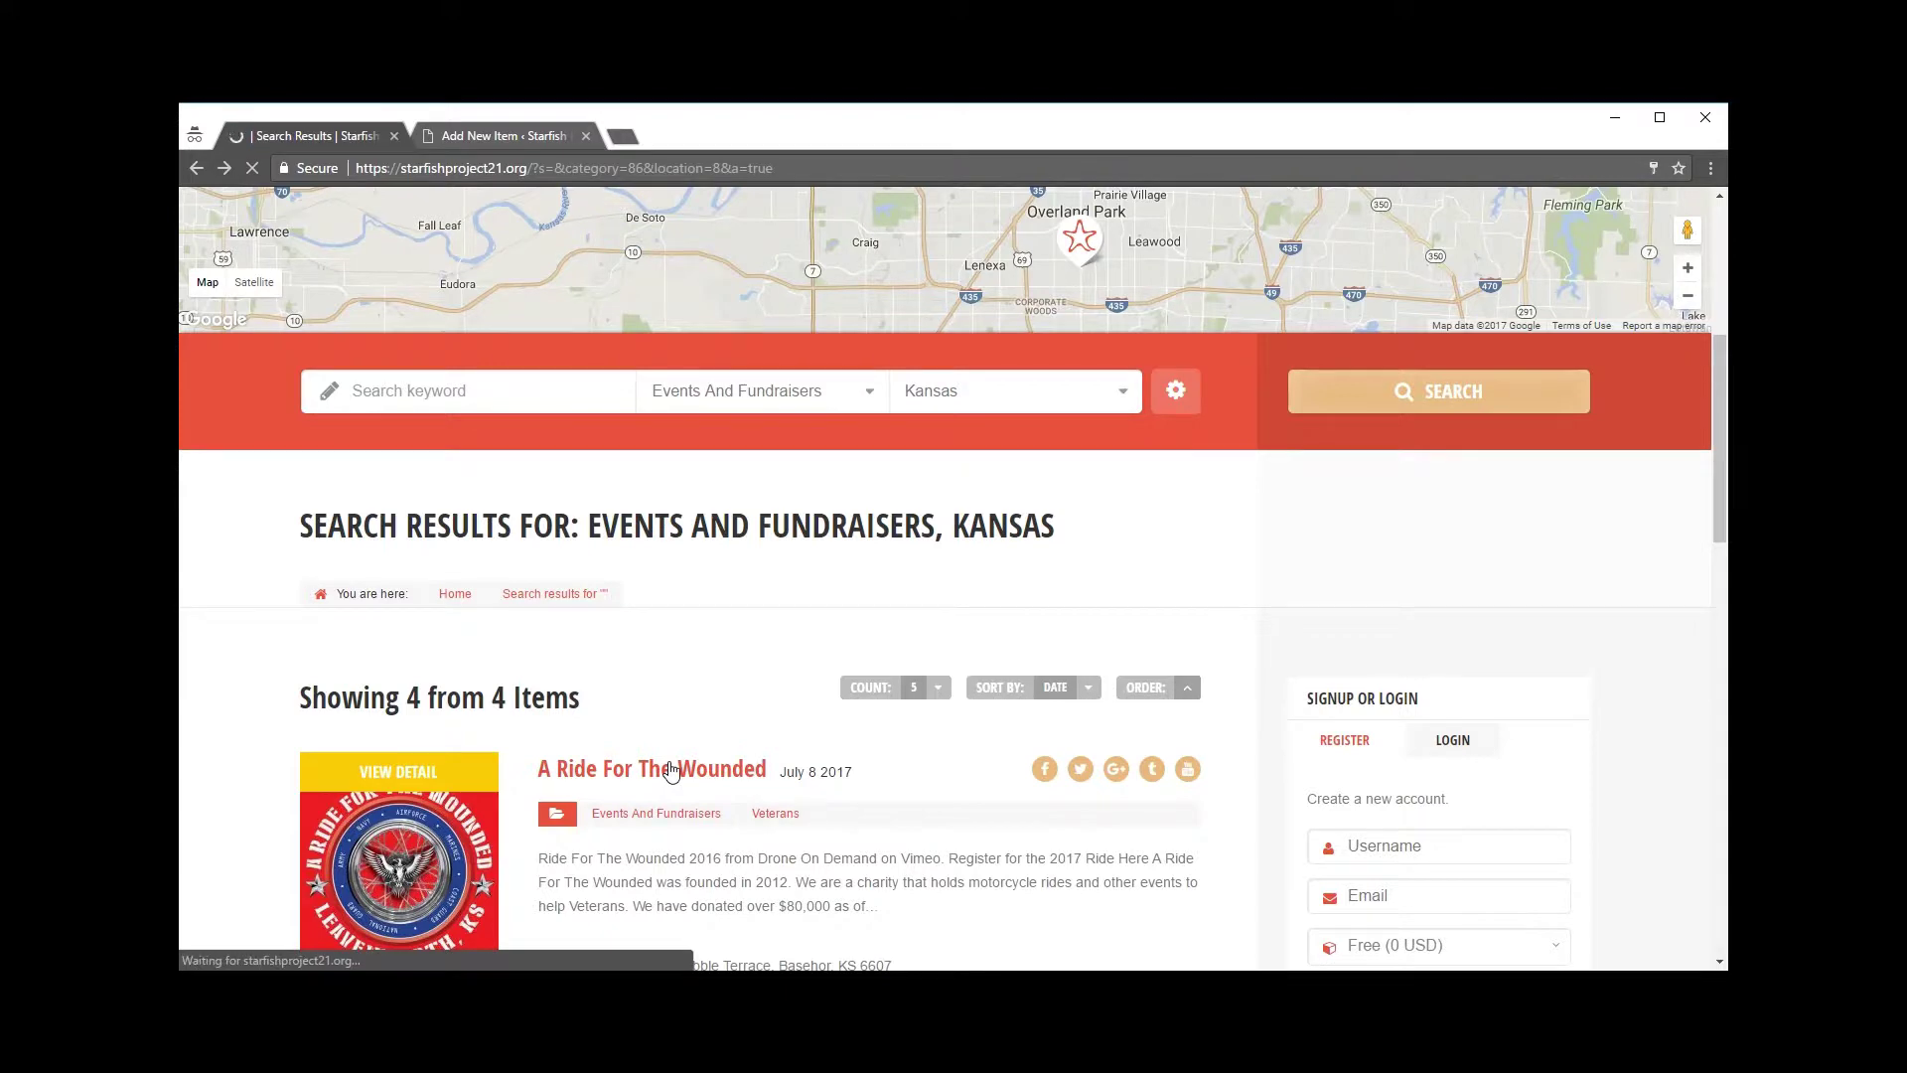
pyautogui.scroll(-3, 725, 683)
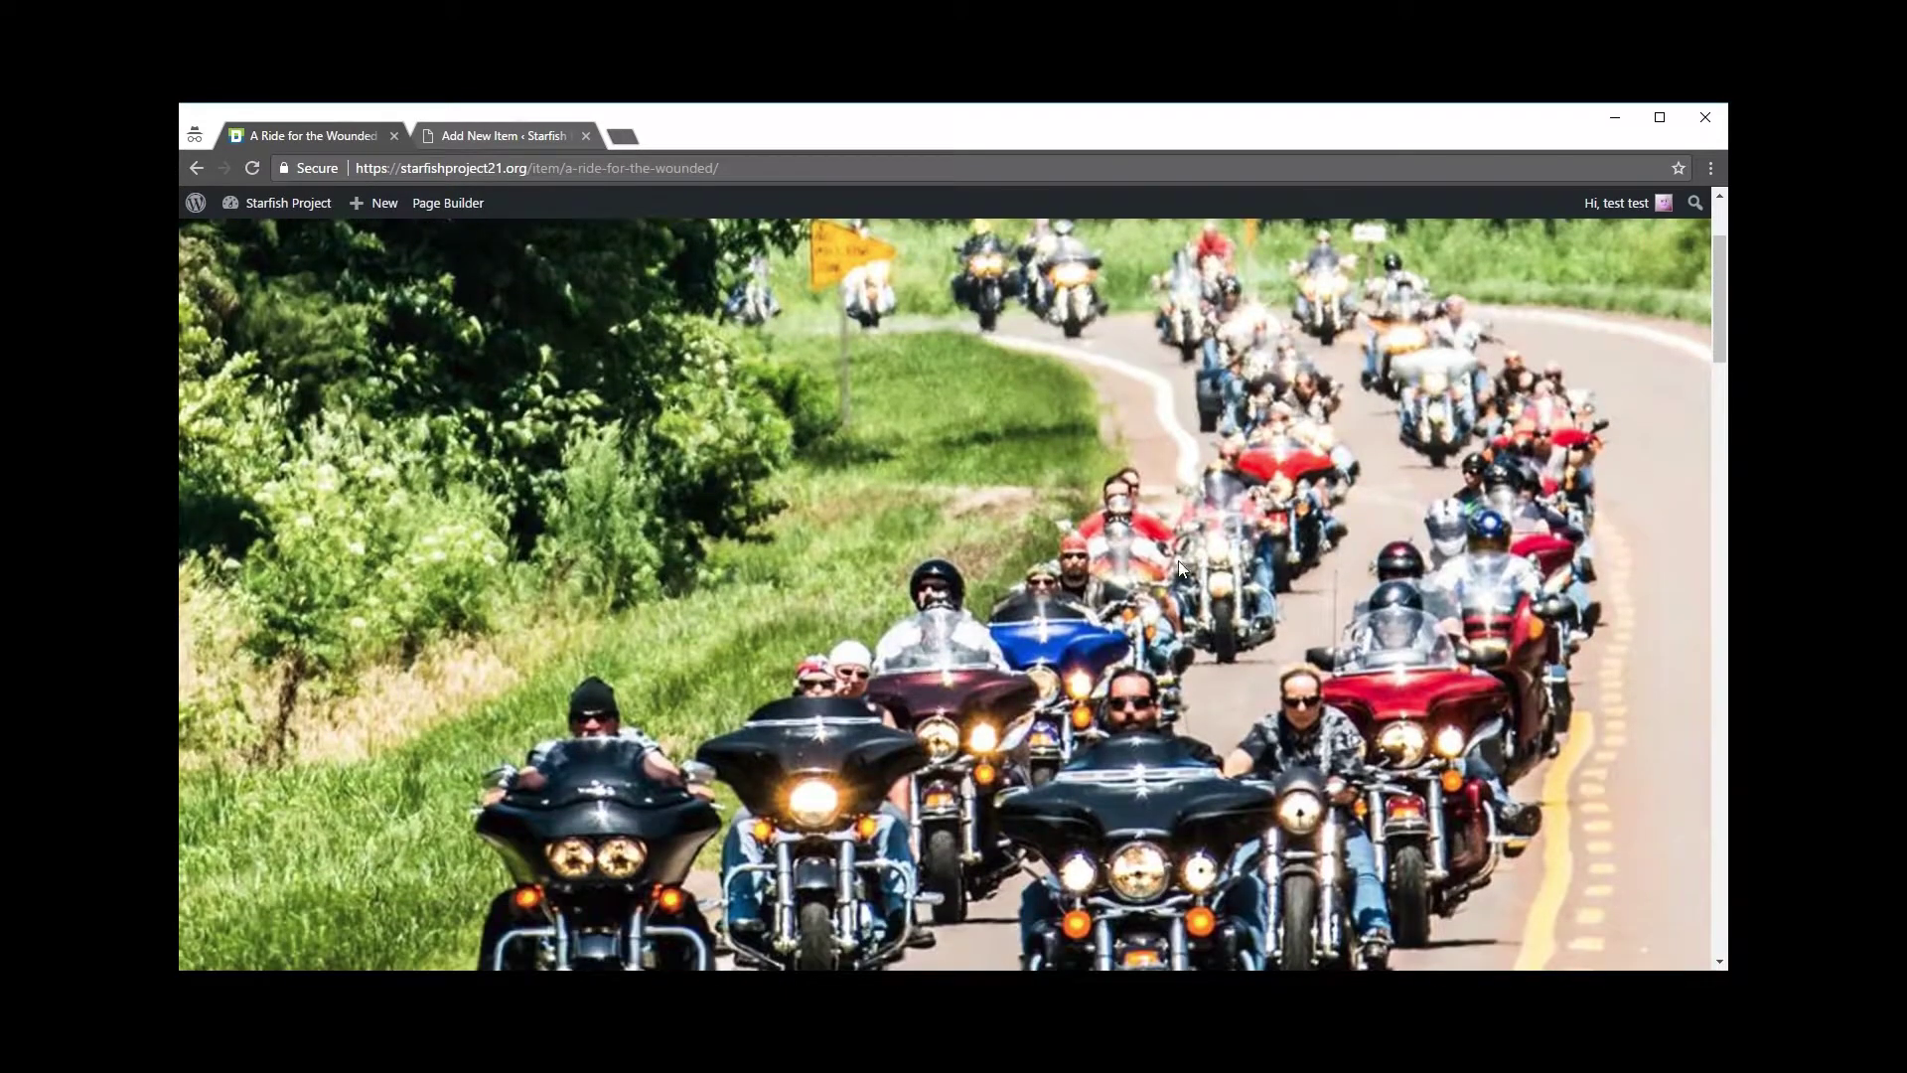
# Step: Back in the new item editor, set Item Header to Image and open the Header Image chooser
pyautogui.click(469, 133)
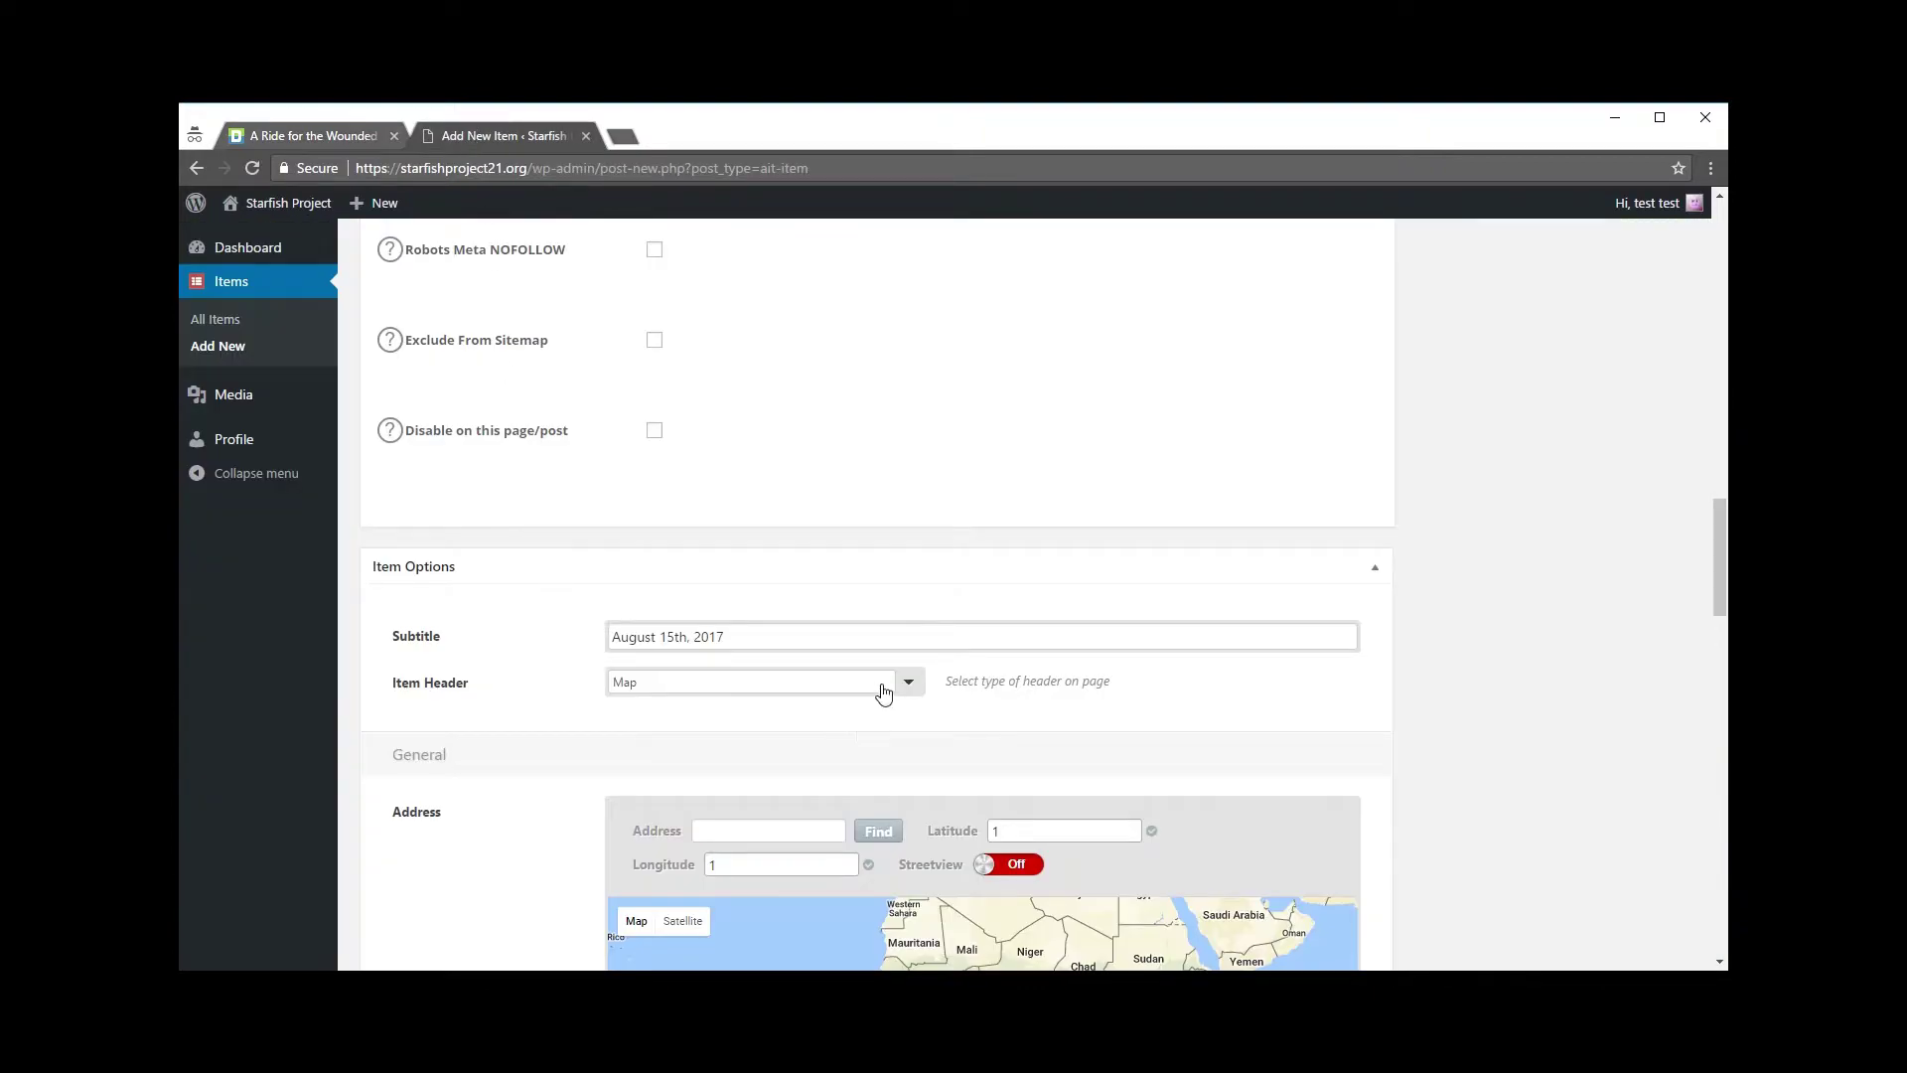
pyautogui.scroll(-2, 1404, 714)
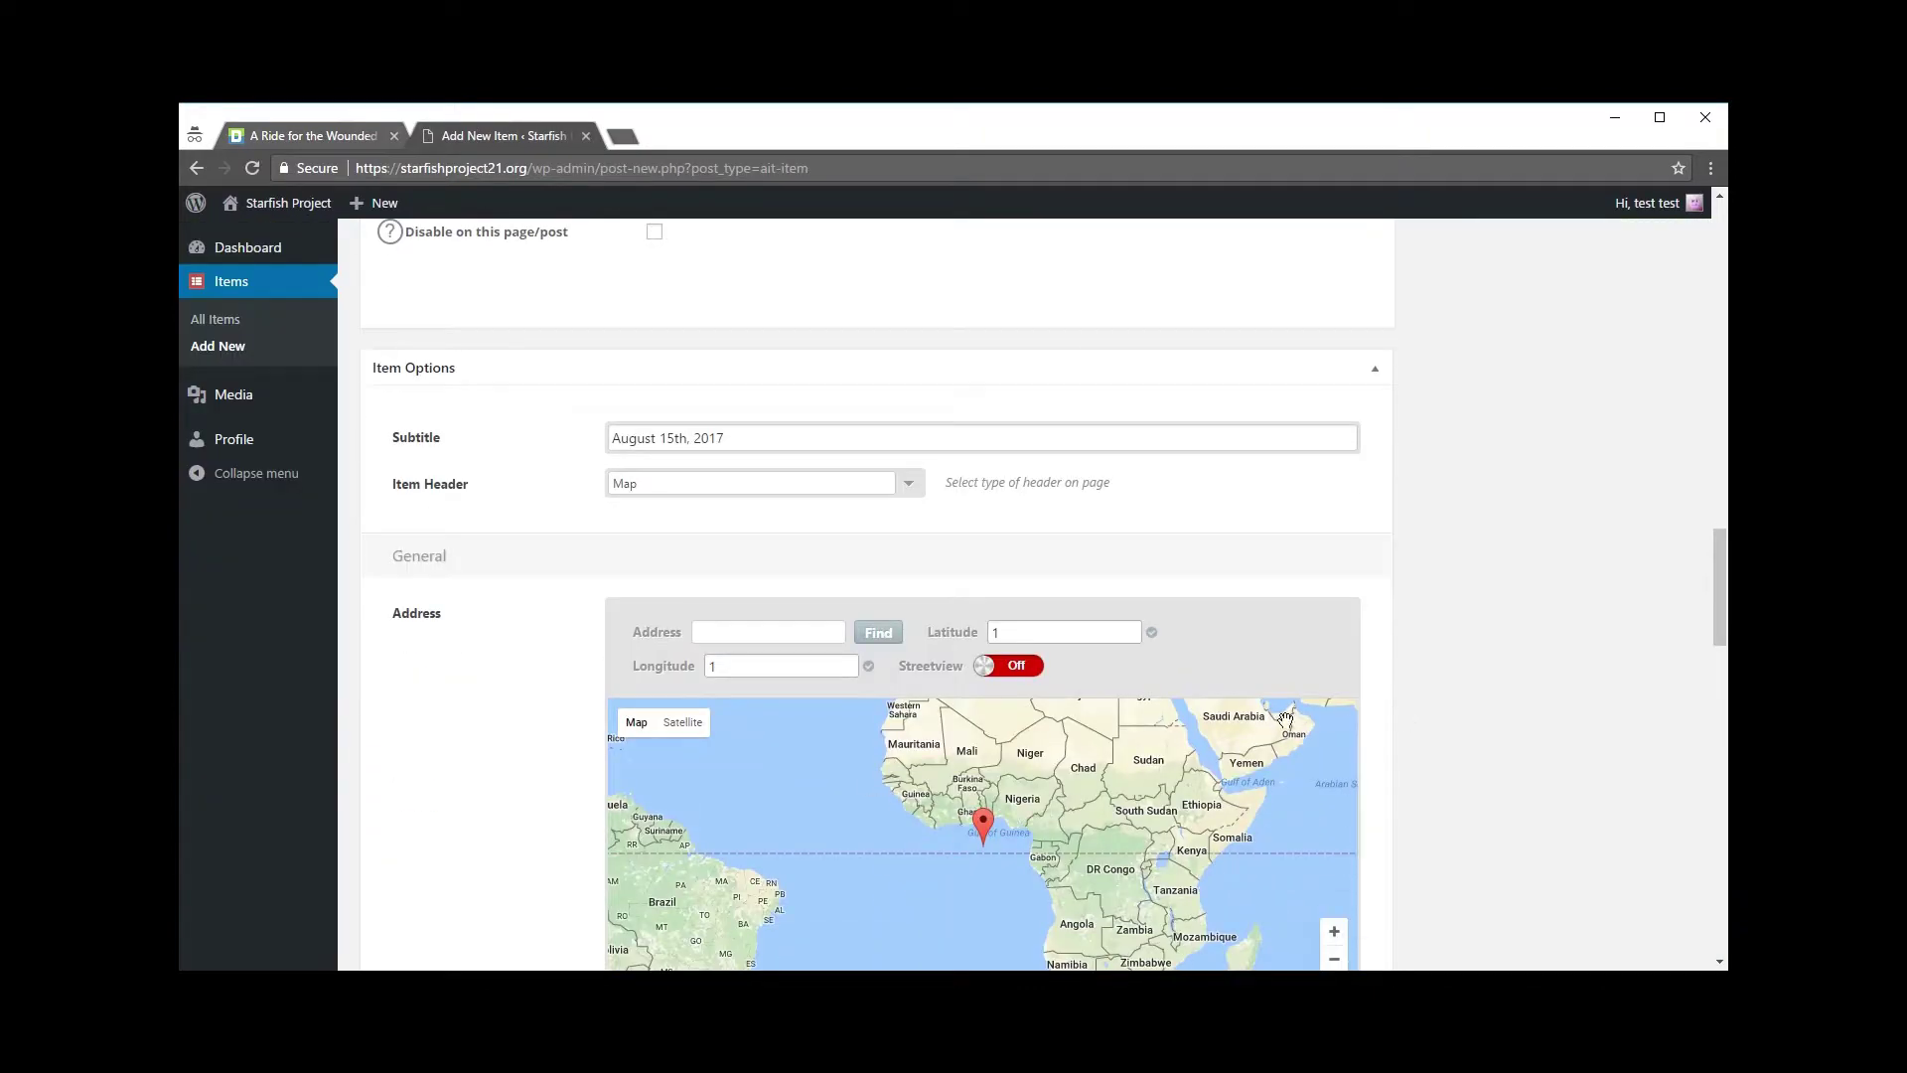
pyautogui.scroll(2, 1371, 757)
pyautogui.click(906, 681)
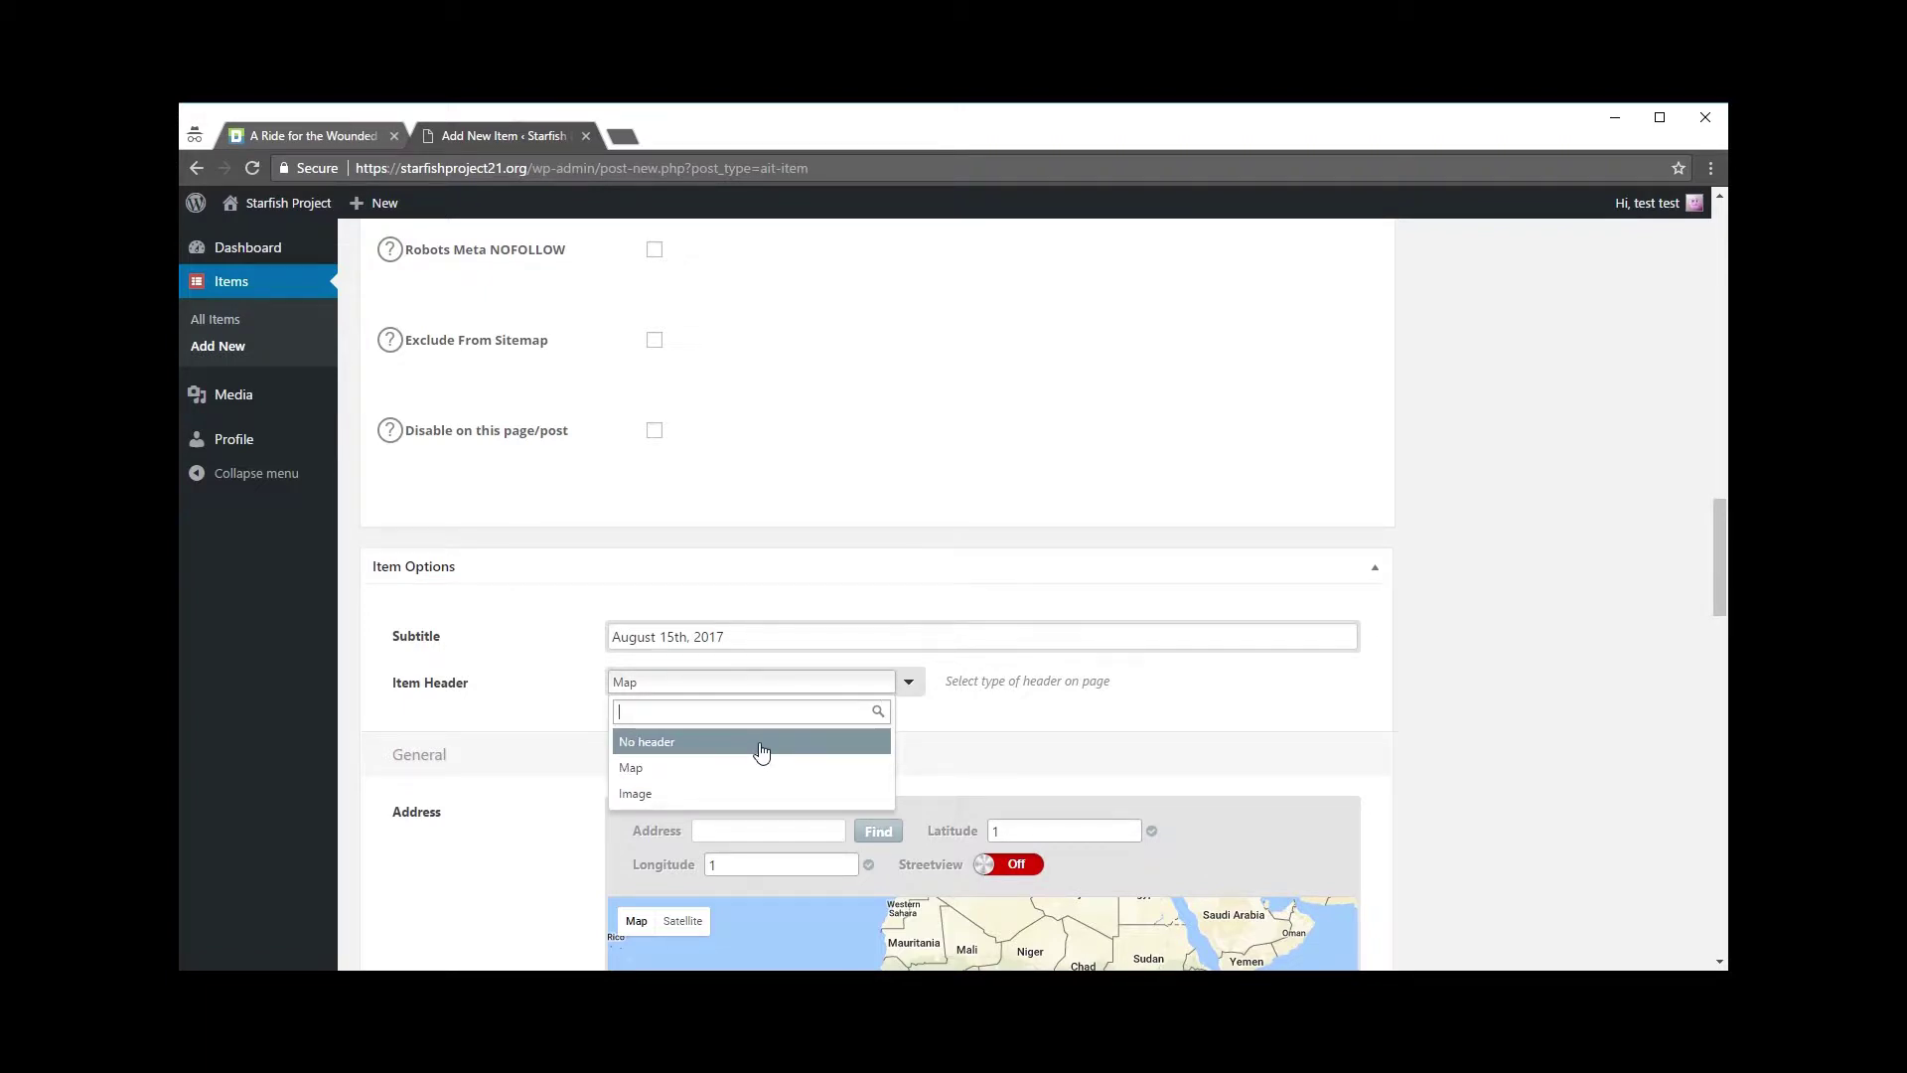
pyautogui.click(721, 794)
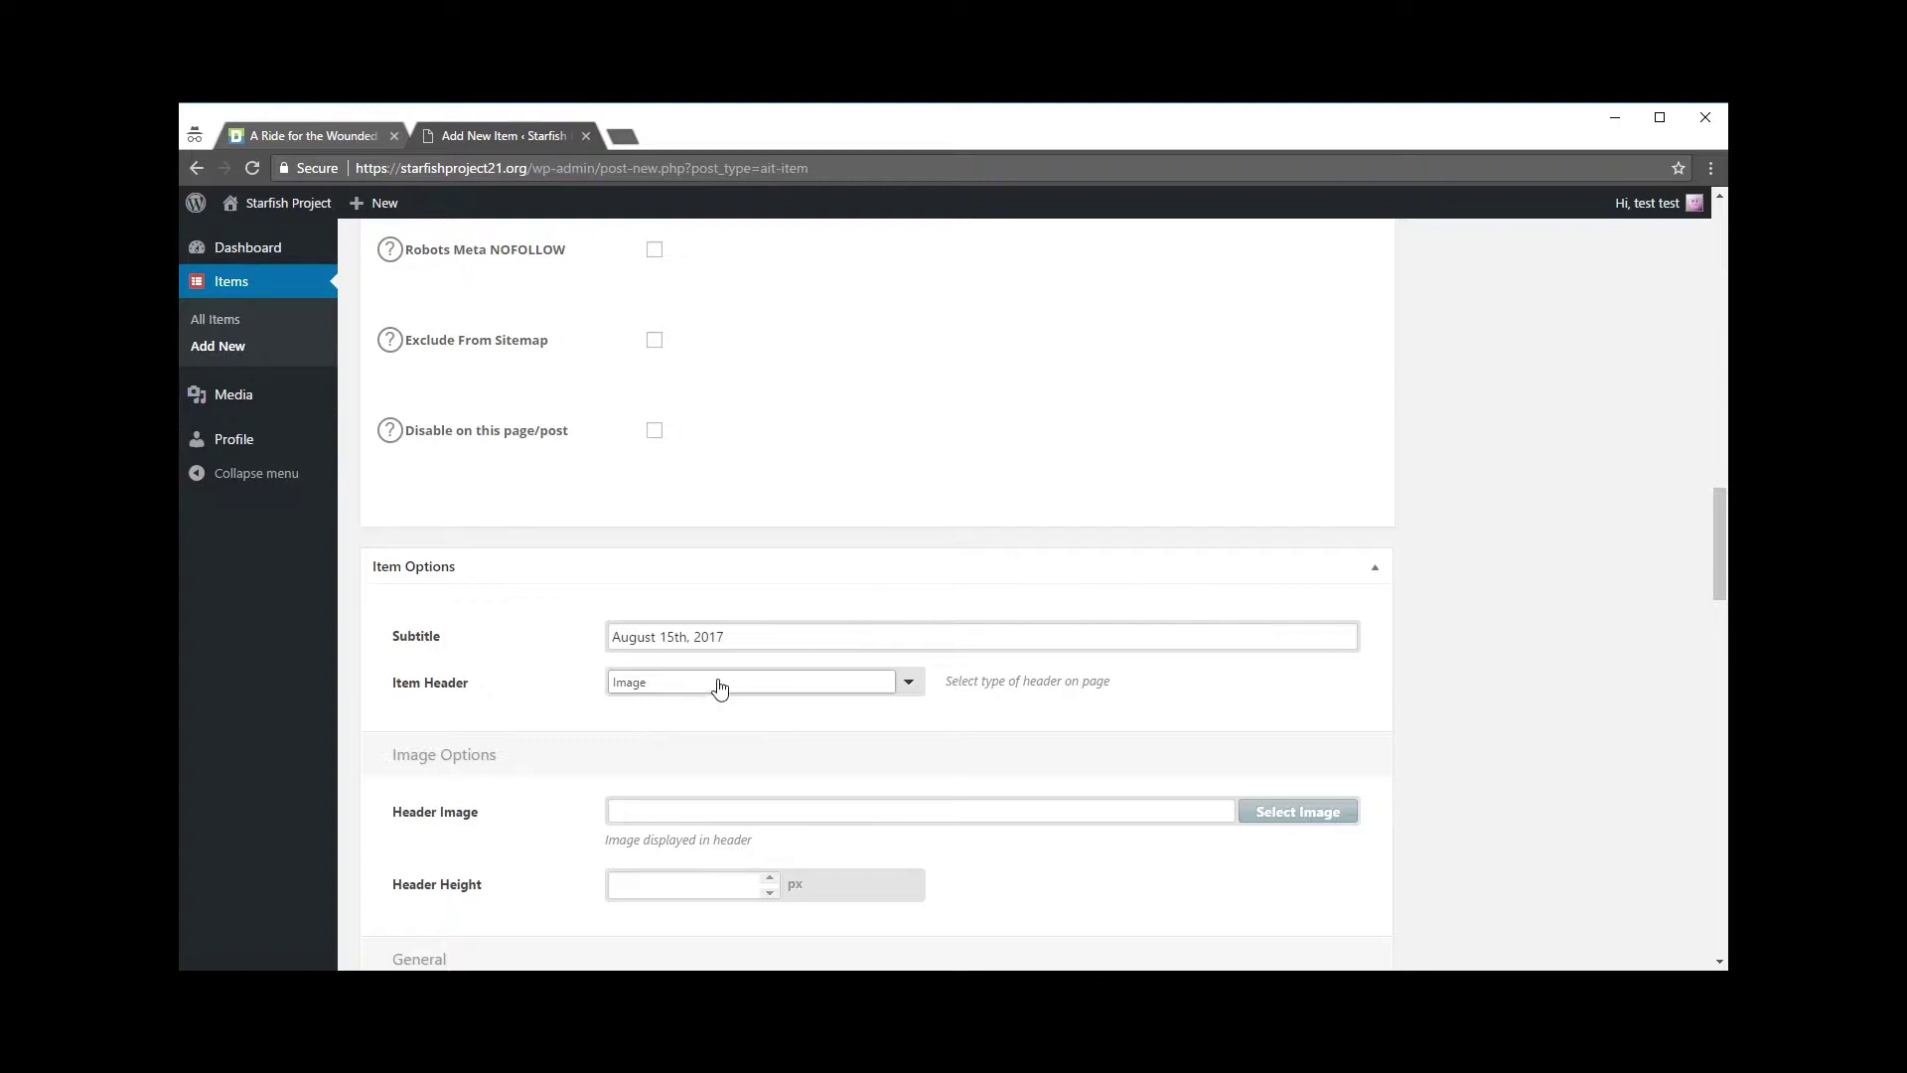
pyautogui.scroll(-2, 1499, 688)
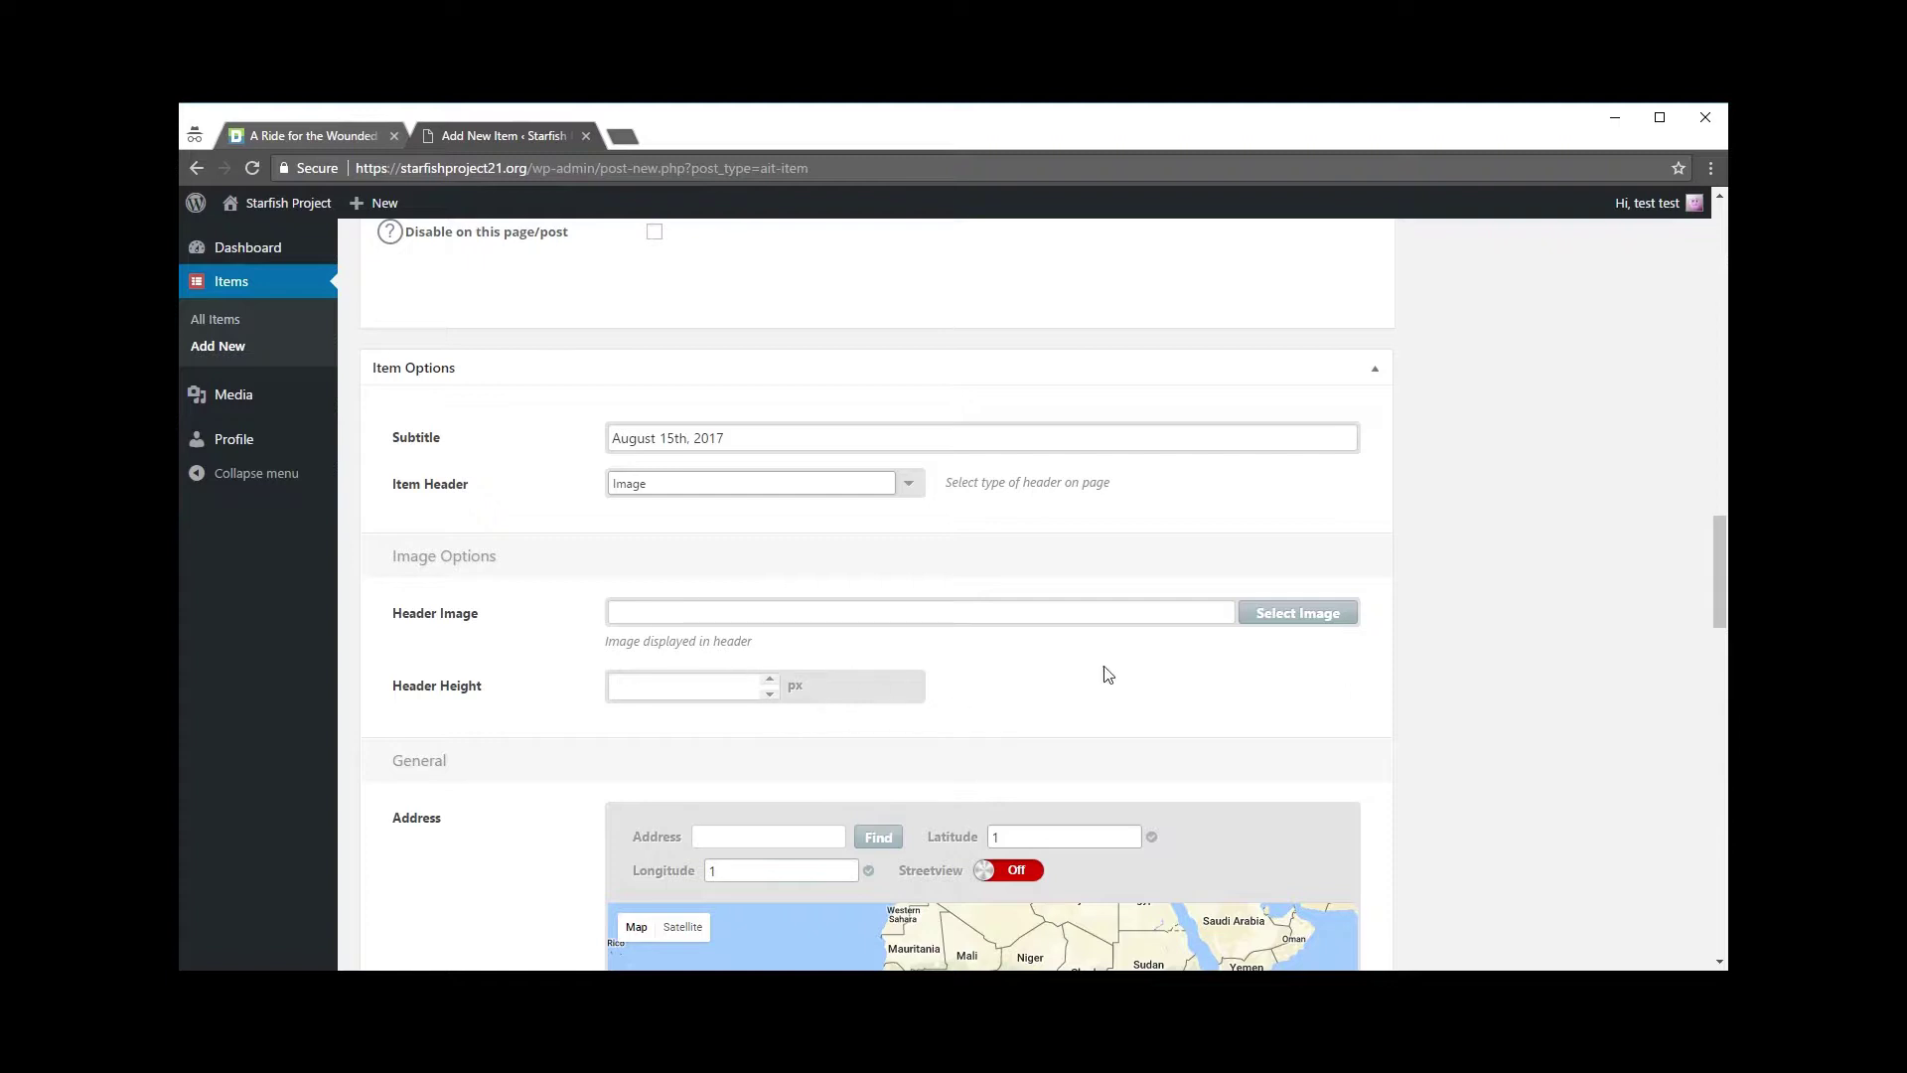
pyautogui.click(1277, 623)
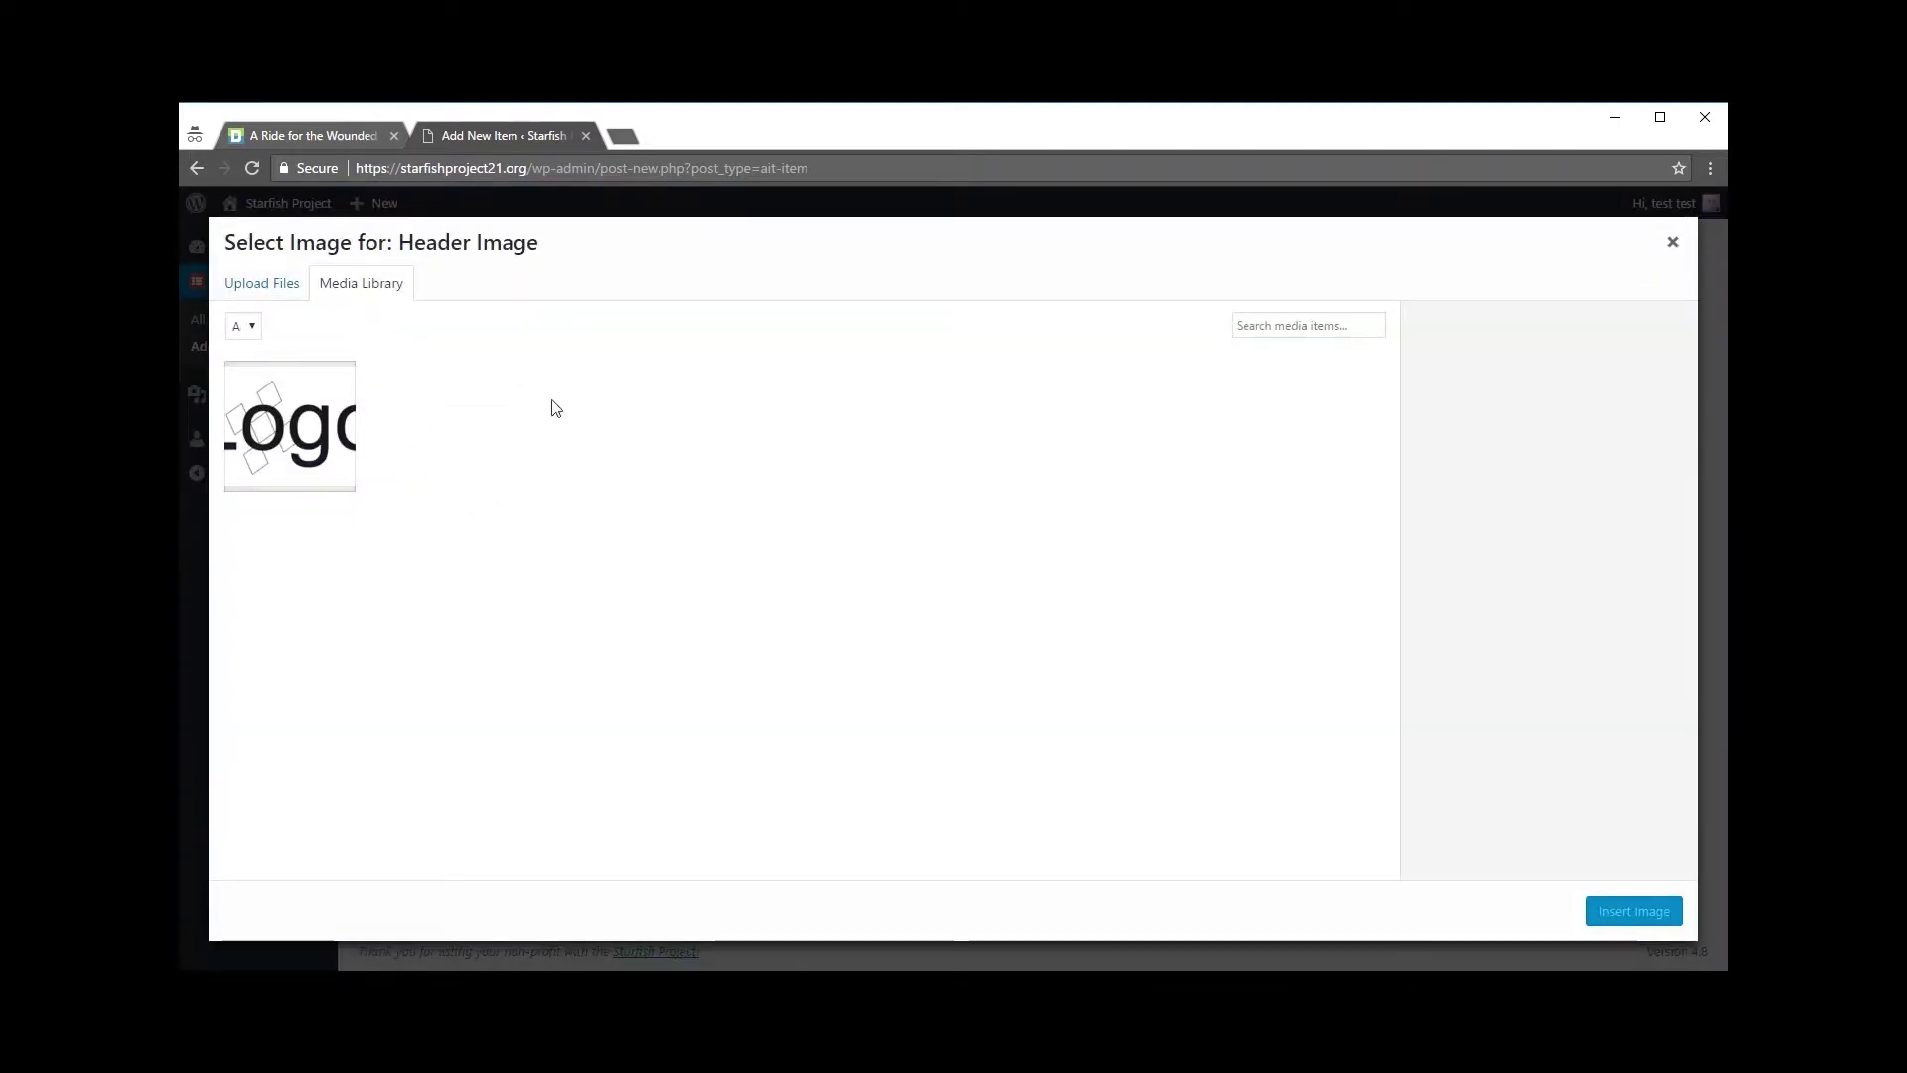
# Step: Upload banner.jpg to the Media Library and insert it as the Header Image
pyautogui.click(272, 289)
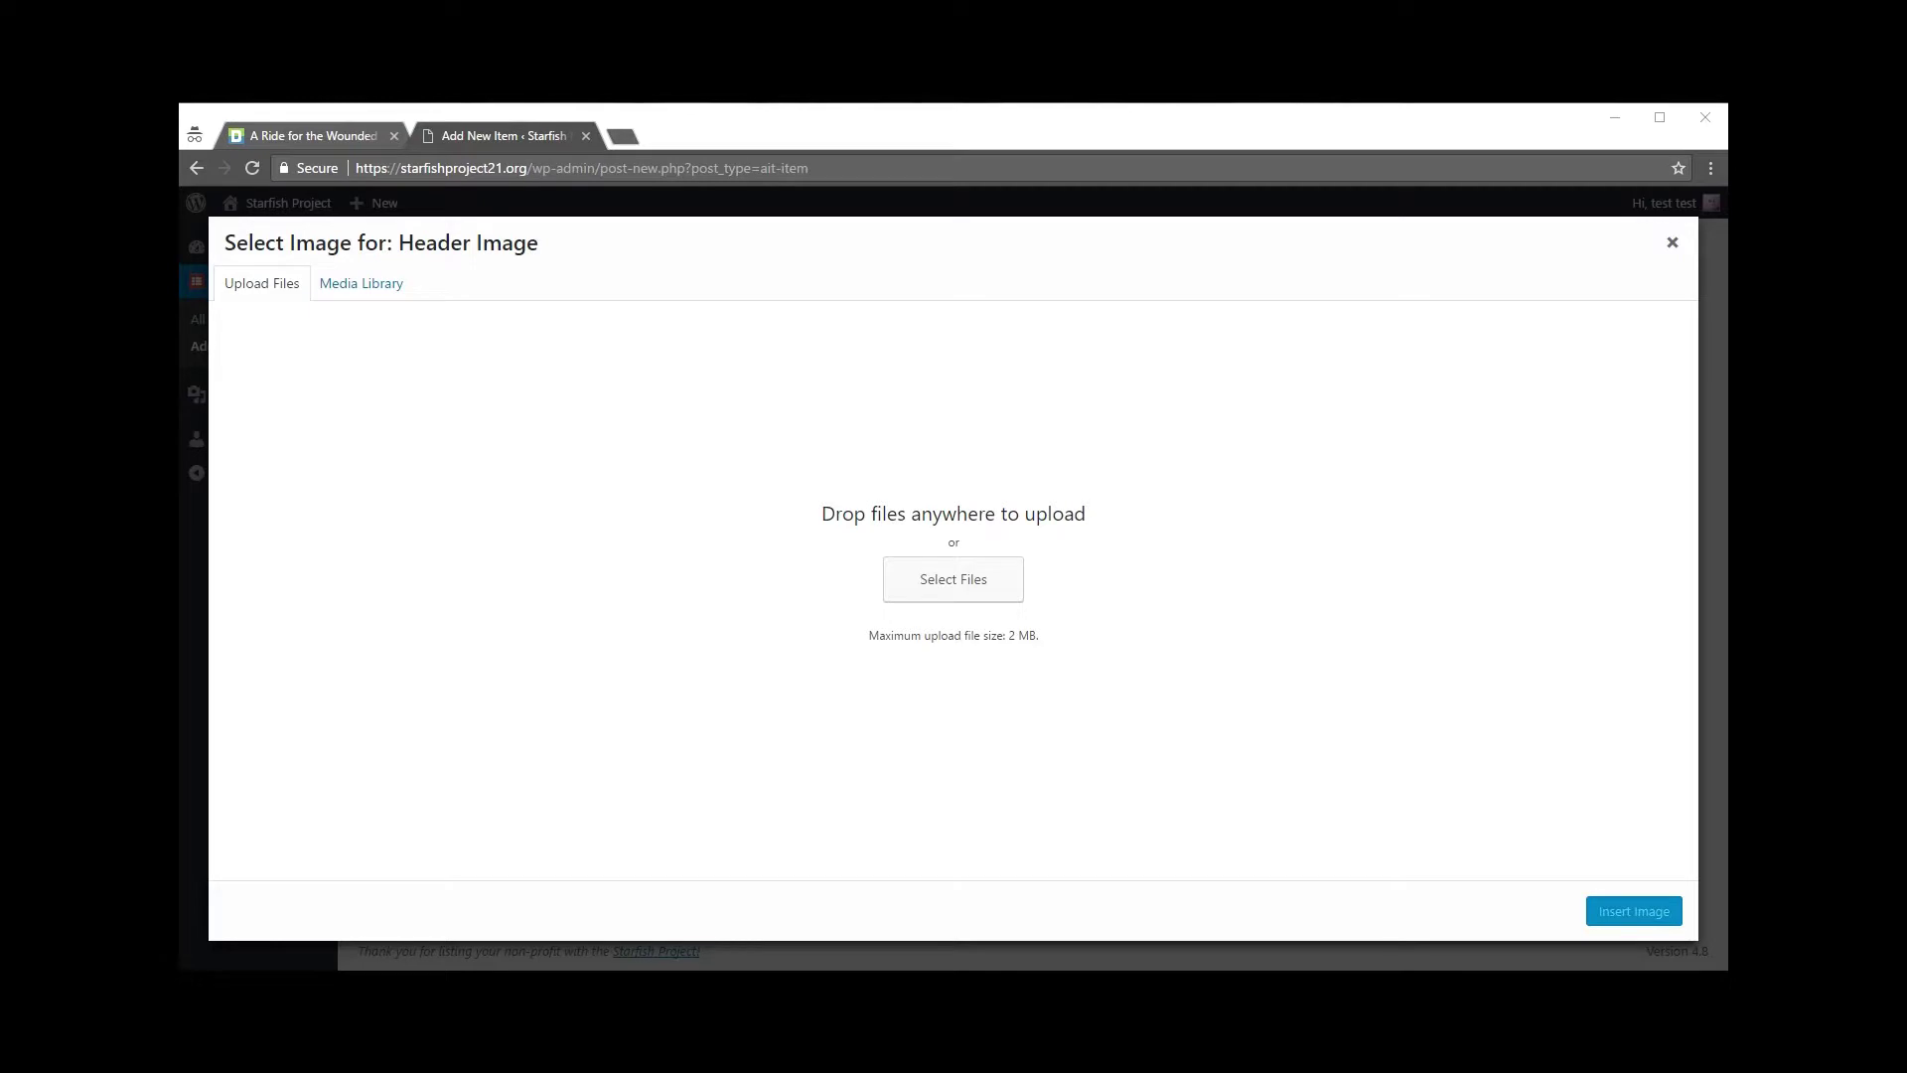
pyautogui.moveTo(180, 467); pyautogui.dragTo(980, 590)
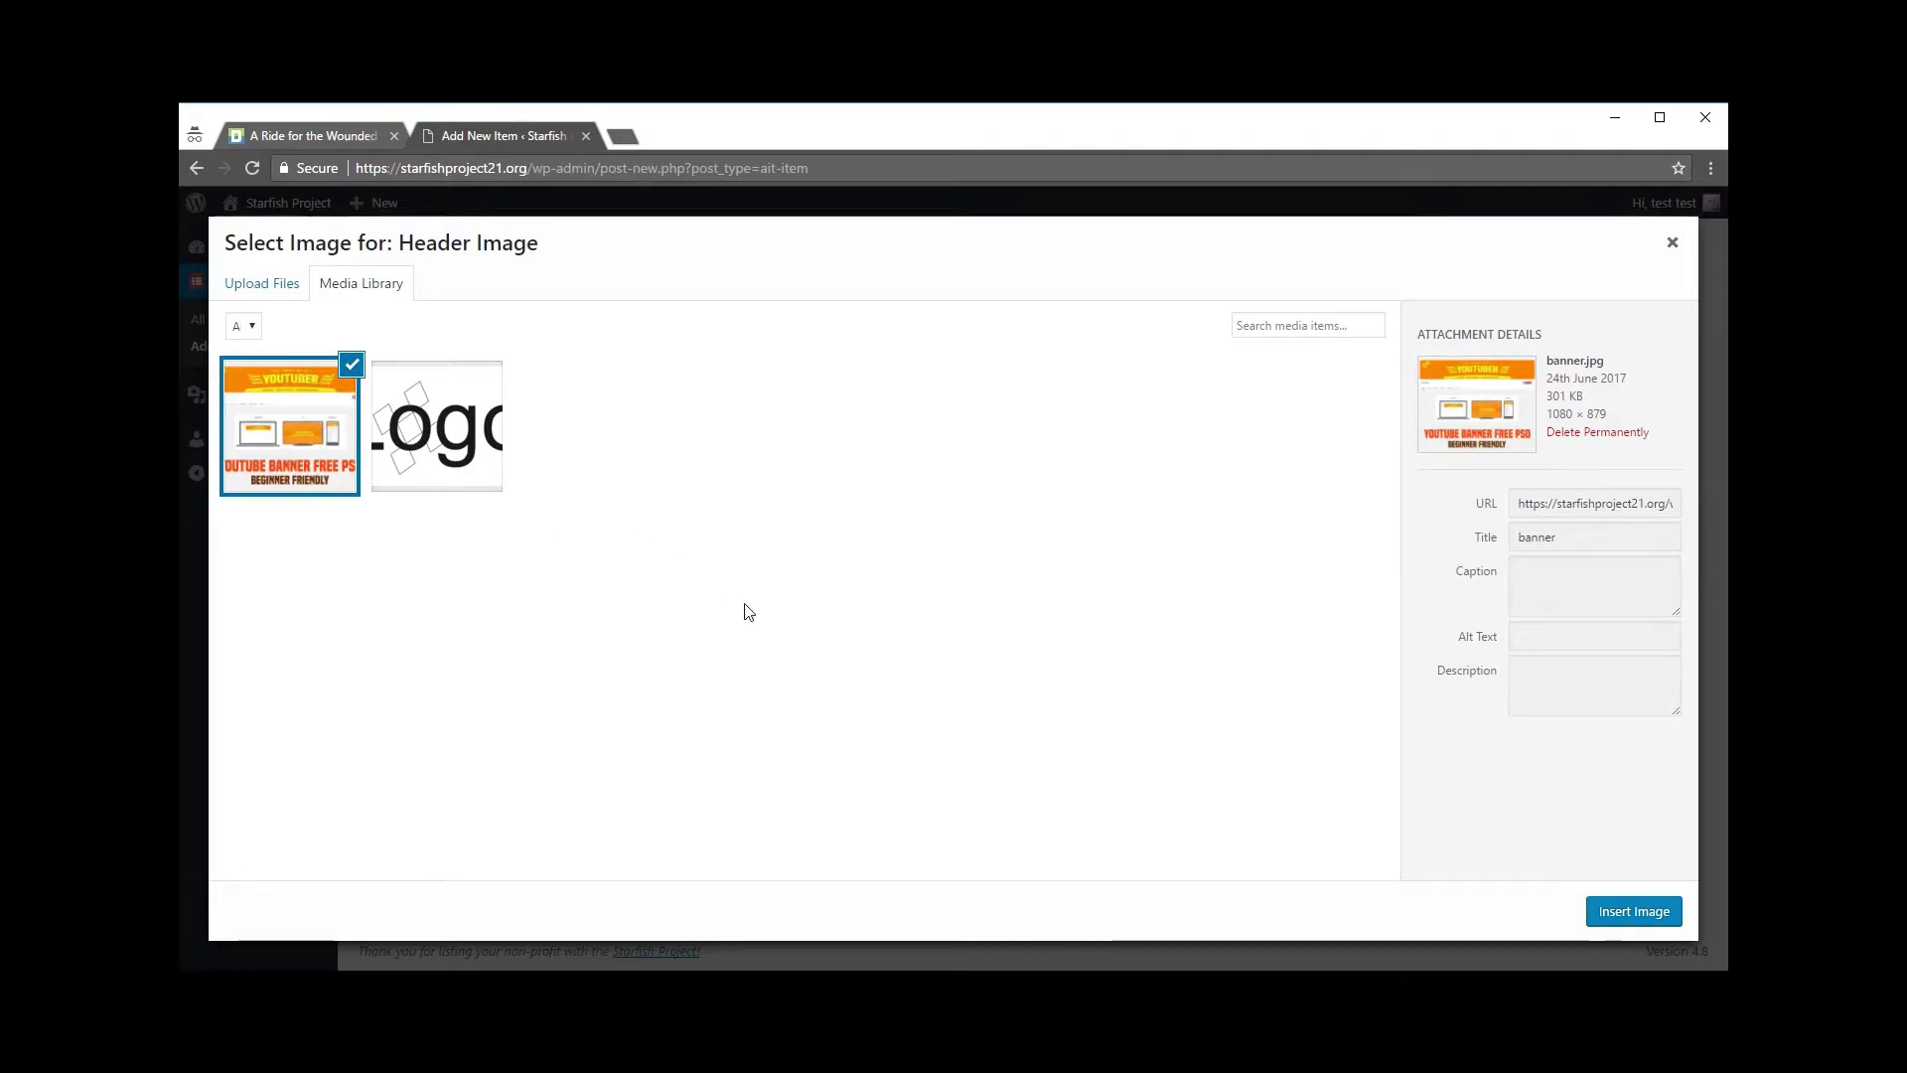
pyautogui.click(1618, 910)
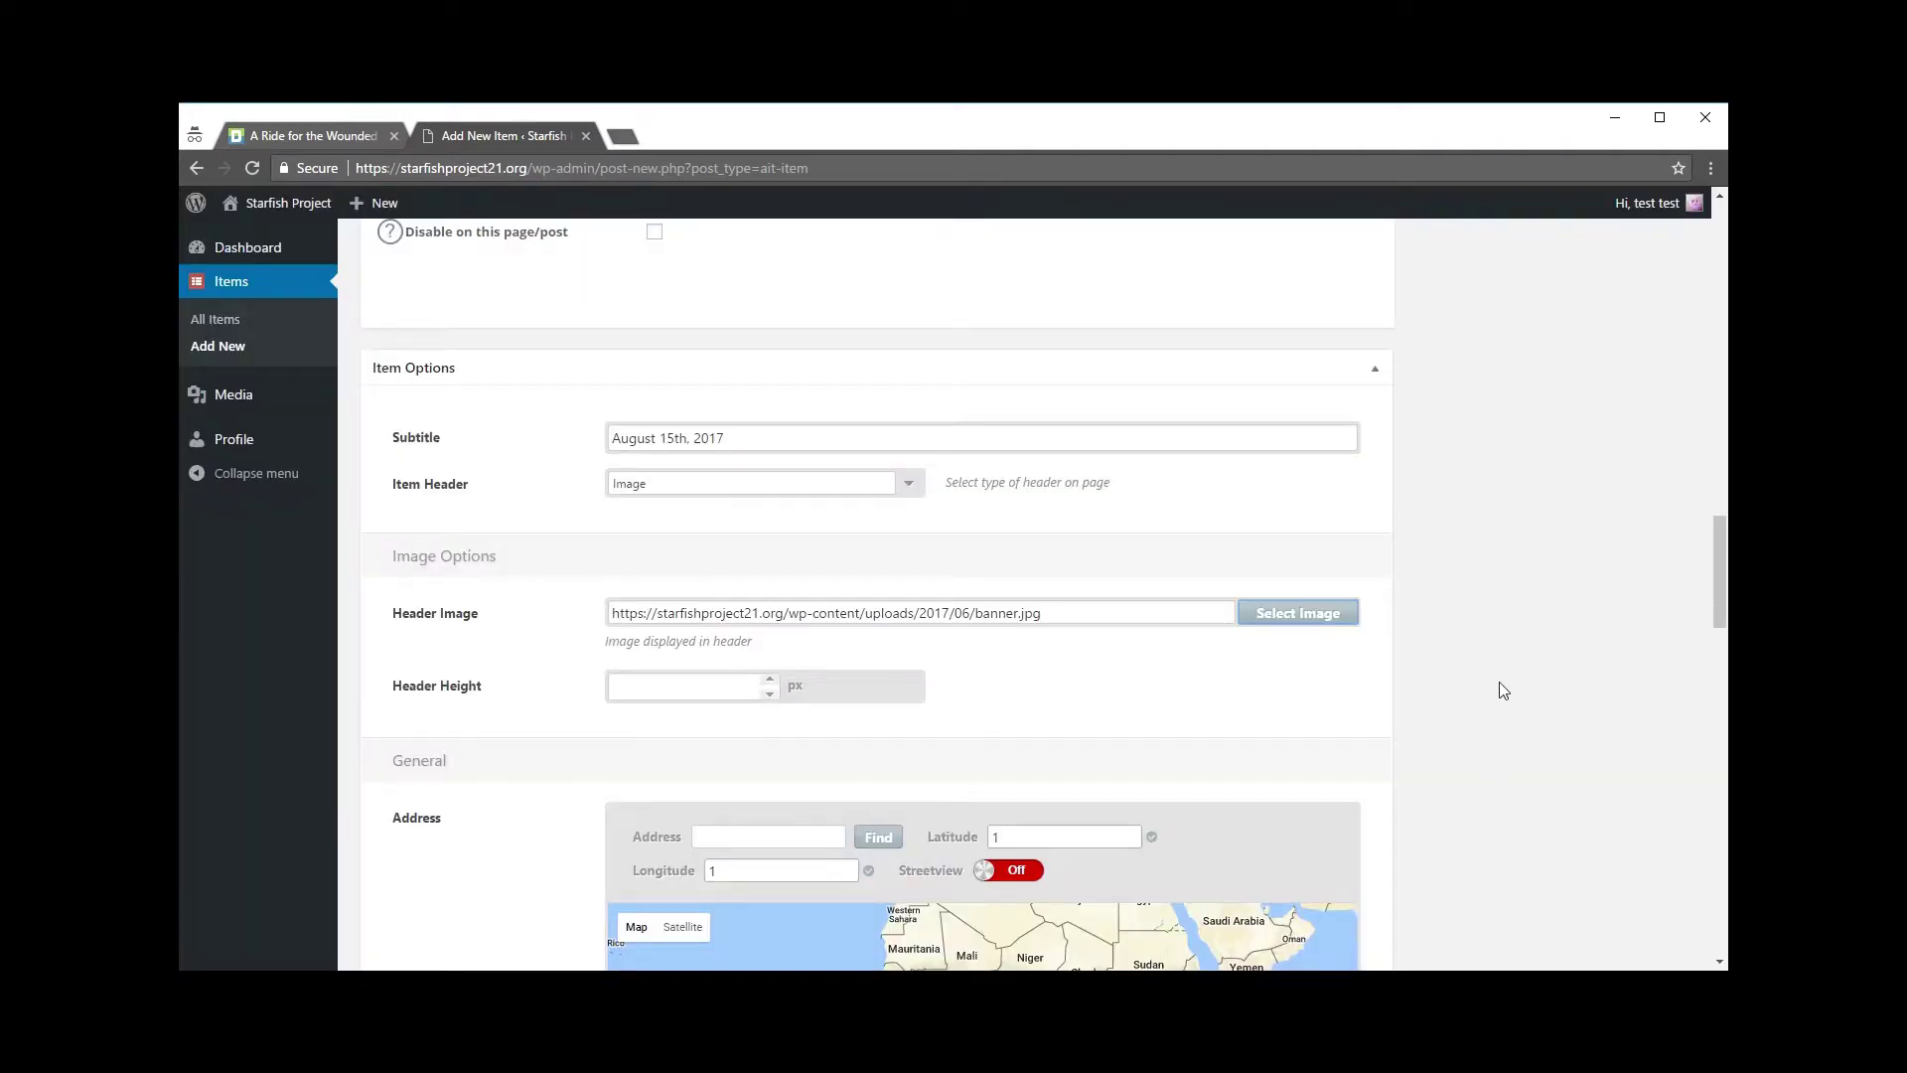
# Step: Paste the event's street address into Address and use Find to set latitude and longitude
pyautogui.scroll(-3, 1505, 675)
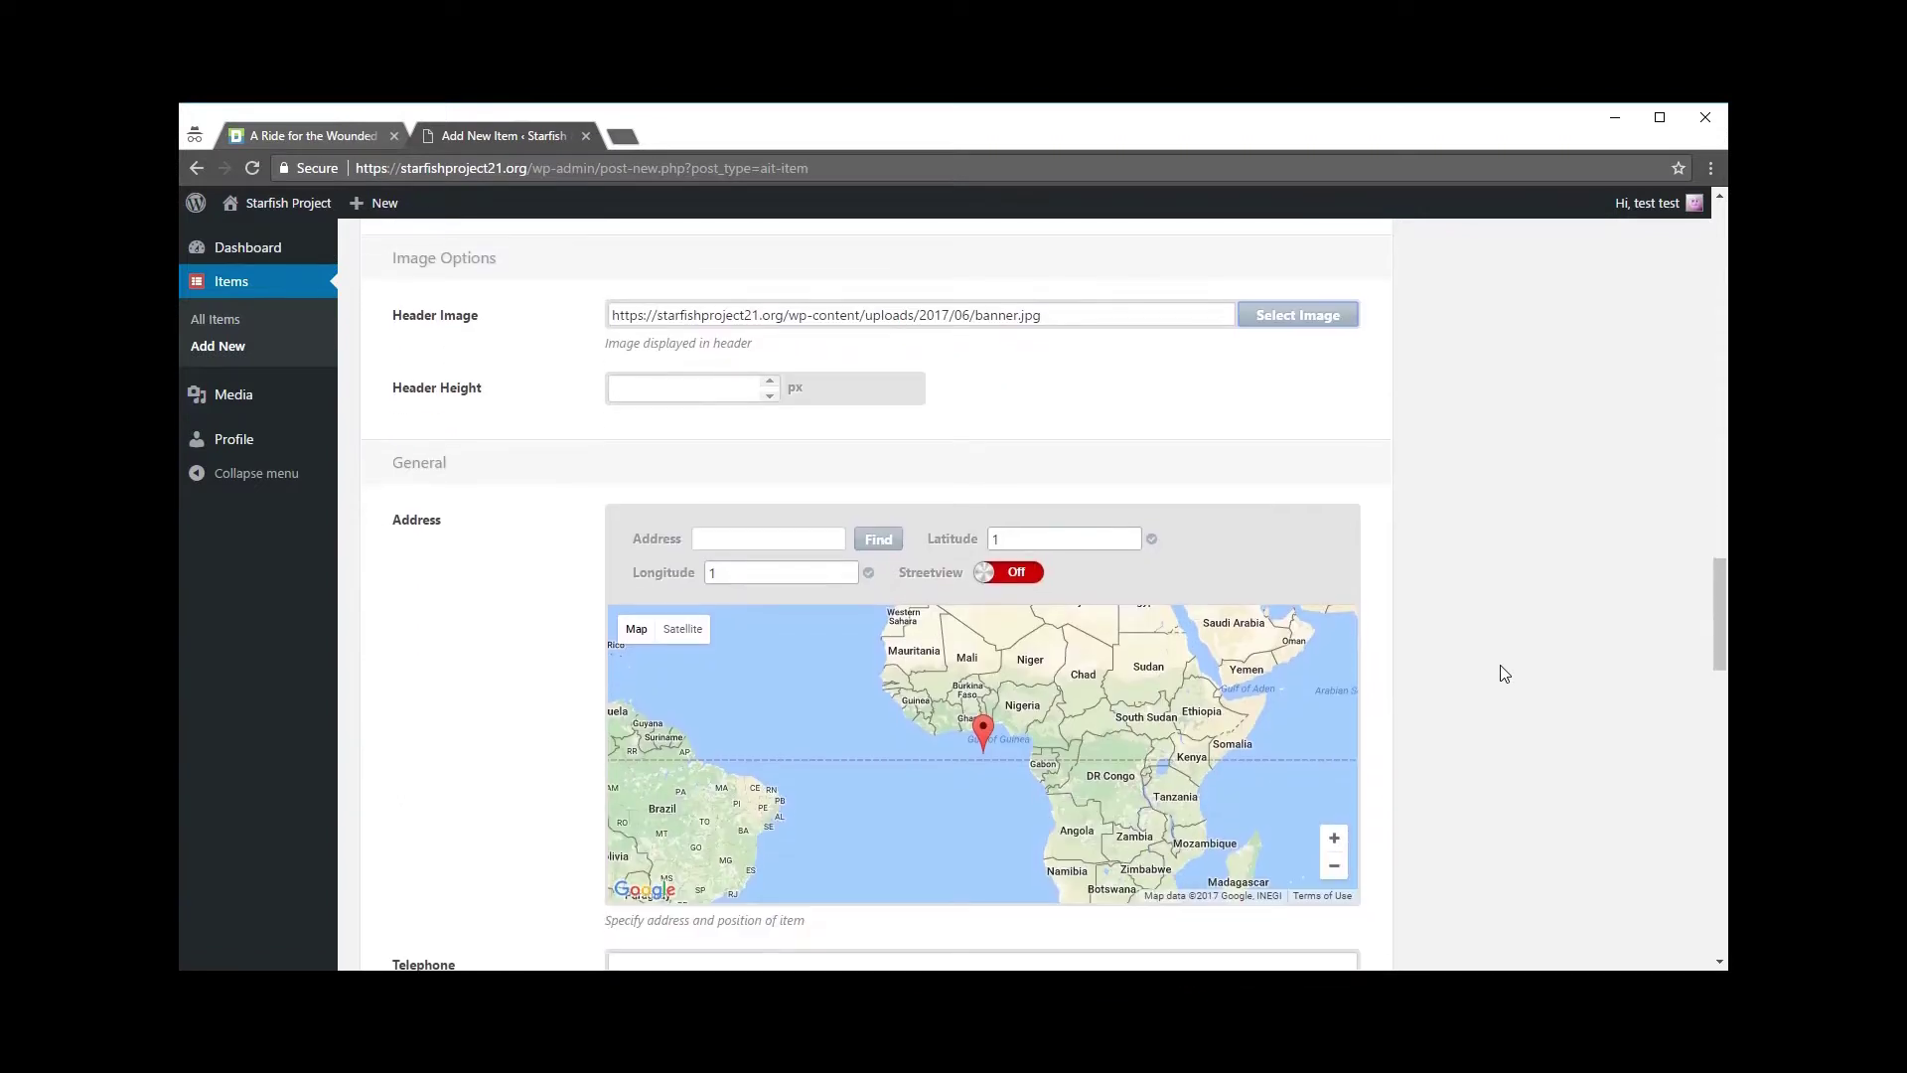
pyautogui.scroll(-1, 1505, 676)
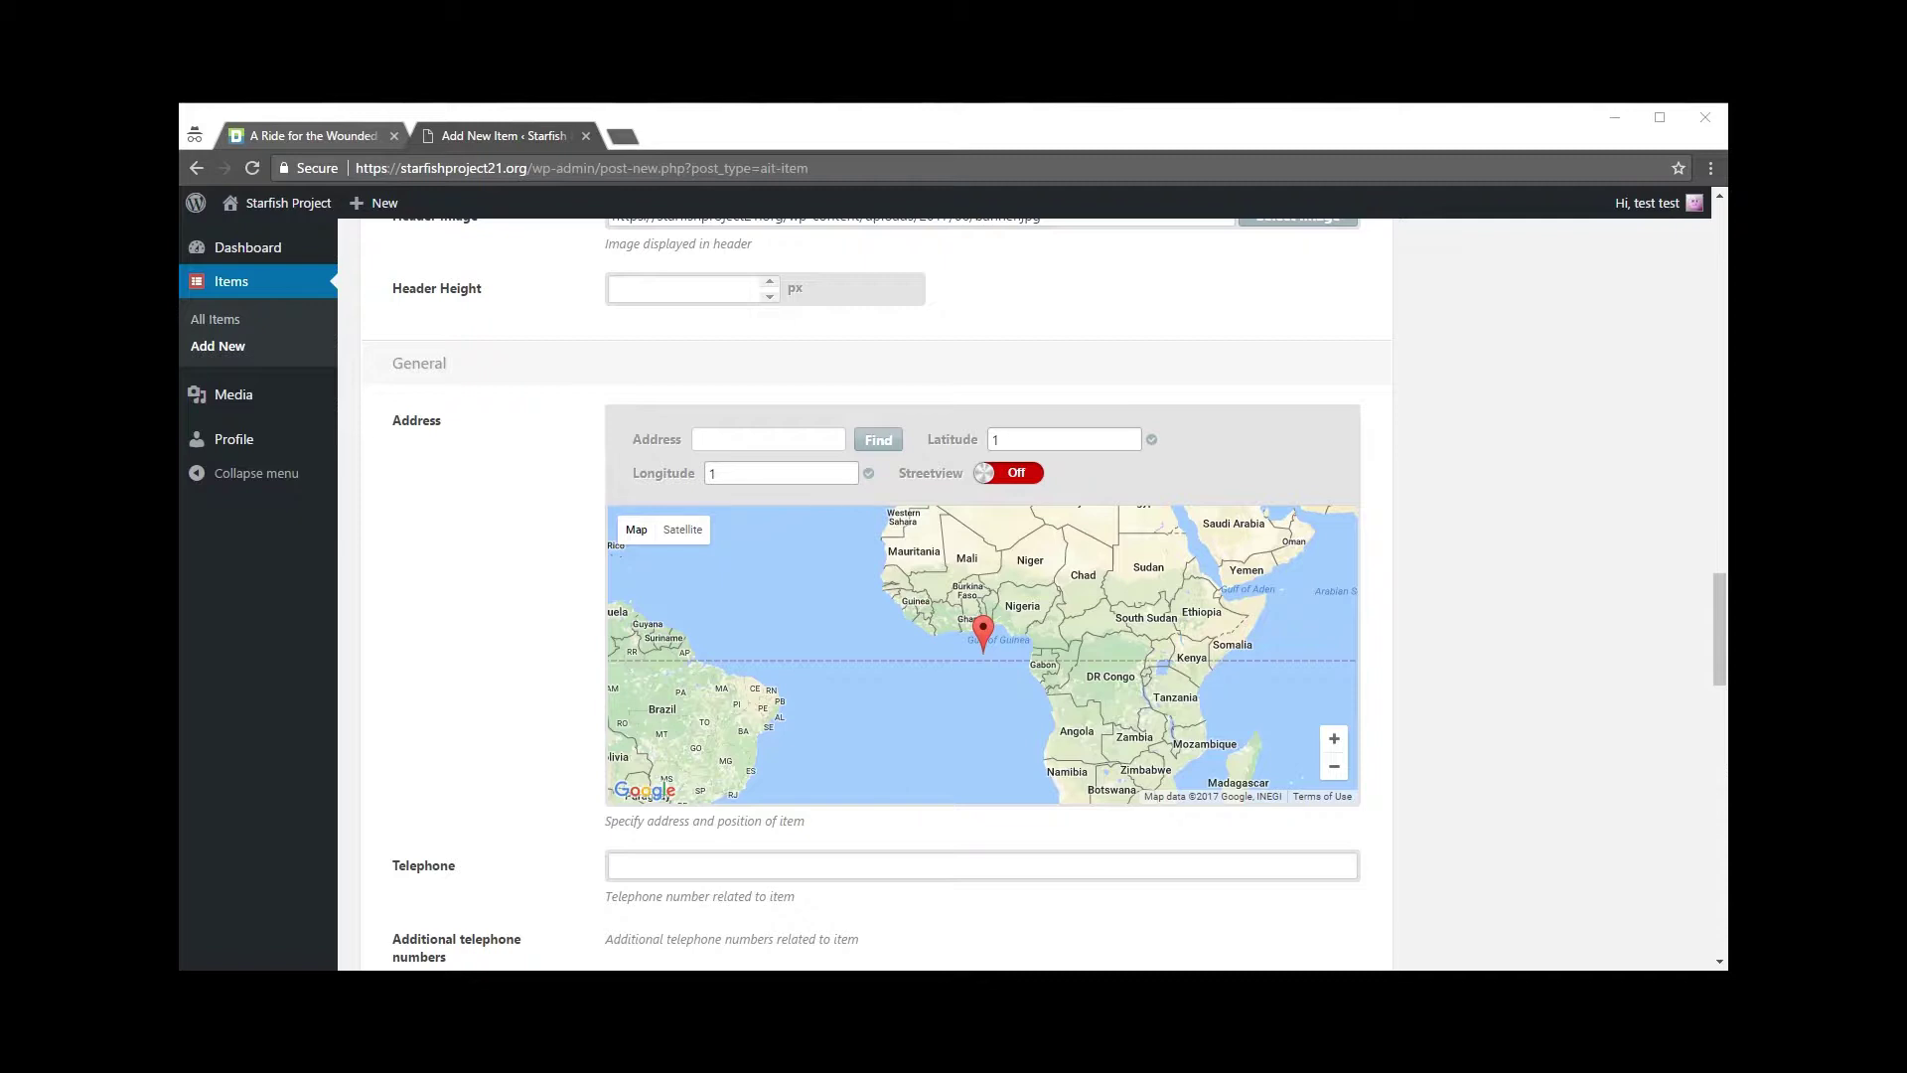
pyautogui.click(725, 438)
pyautogui.moveTo(733, 442); pyautogui.dragTo(631, 451)
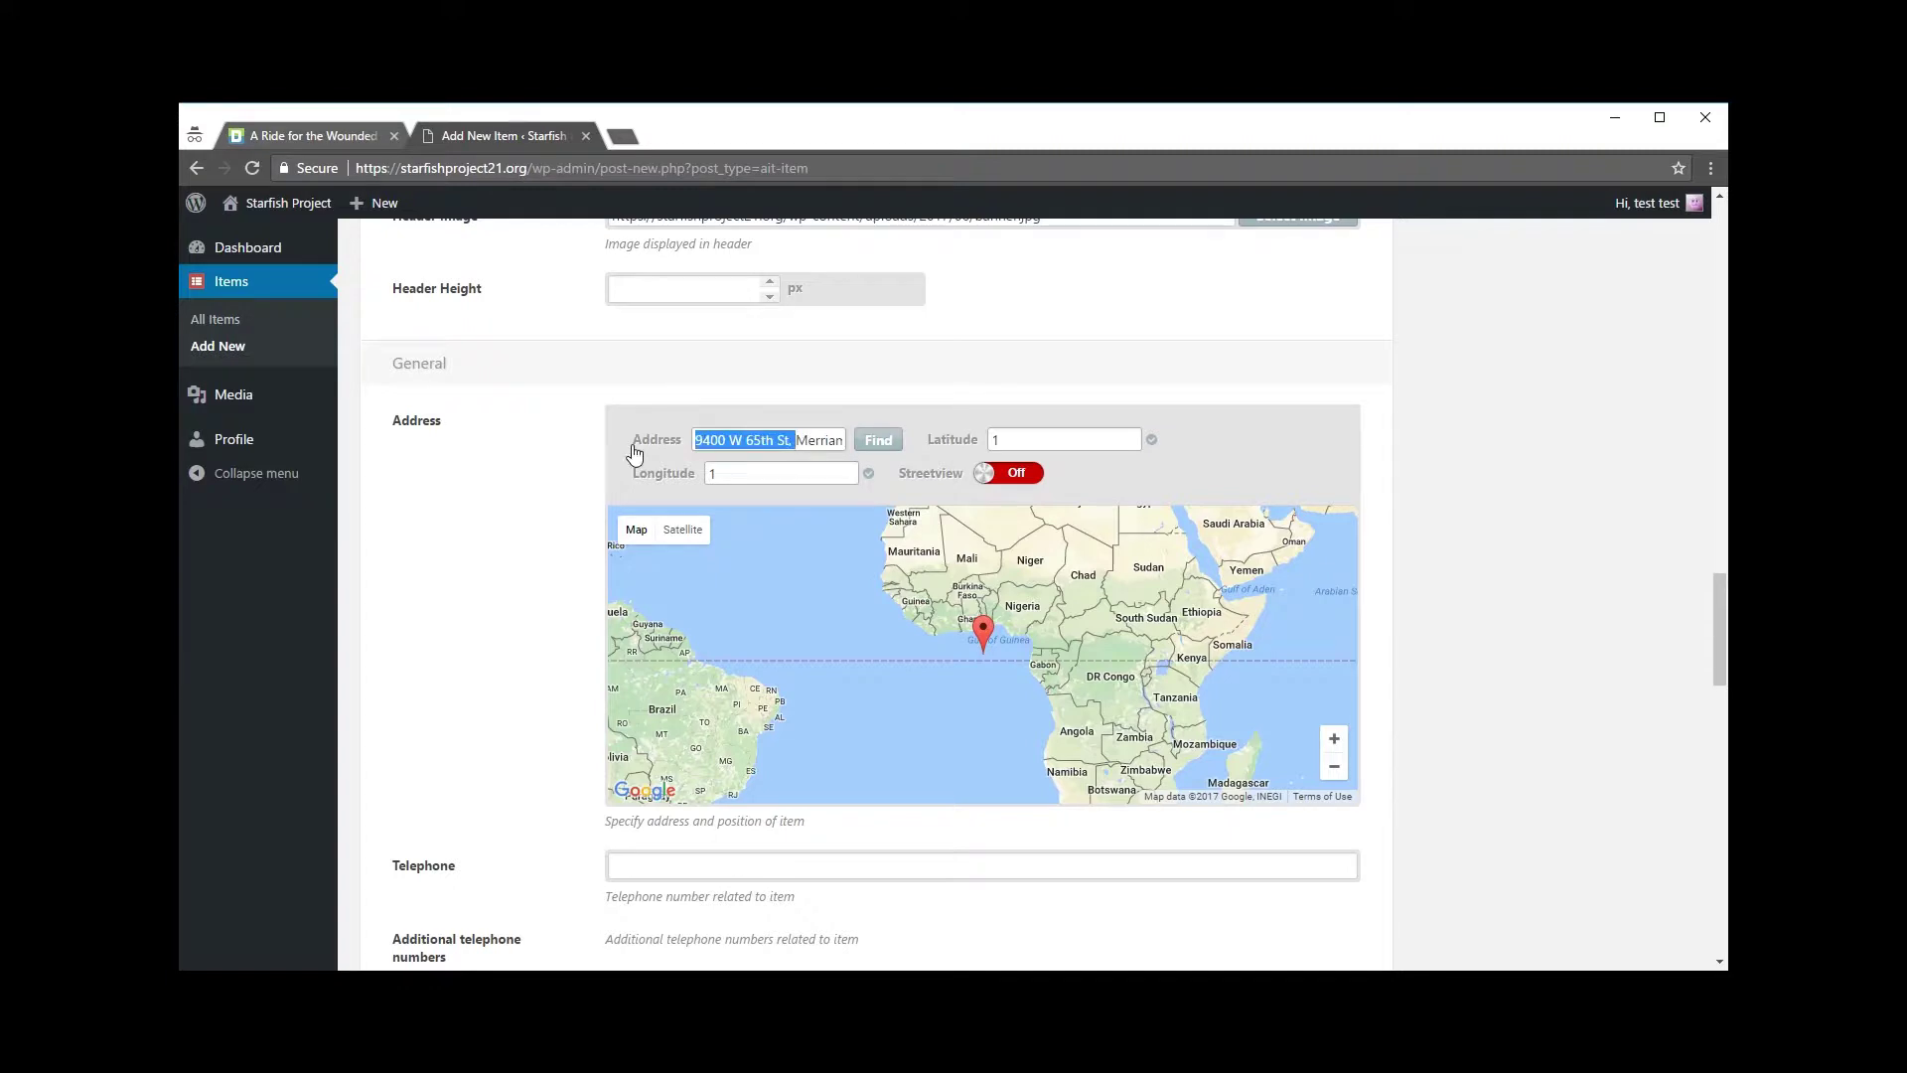
pyautogui.click(774, 435)
pyautogui.moveTo(698, 438); pyautogui.dragTo(864, 438)
pyautogui.click(716, 438)
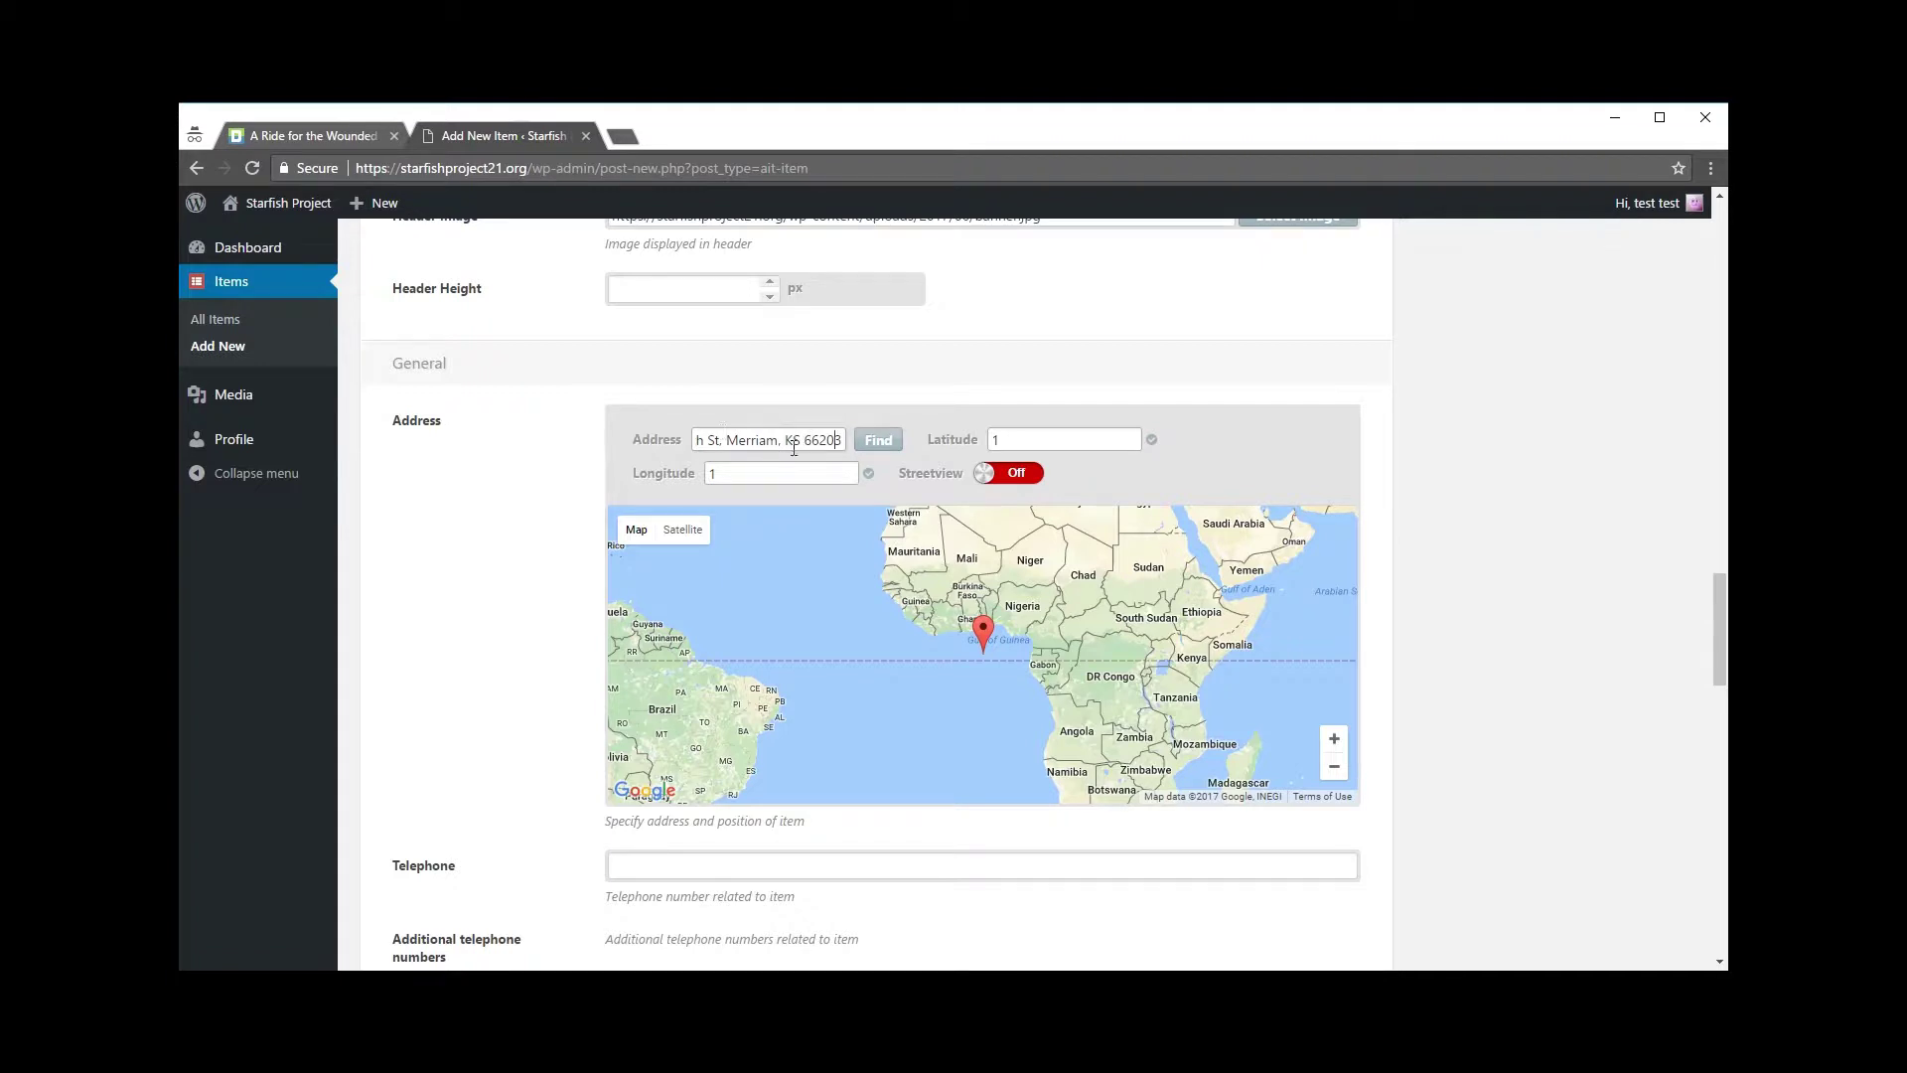
pyautogui.click(878, 443)
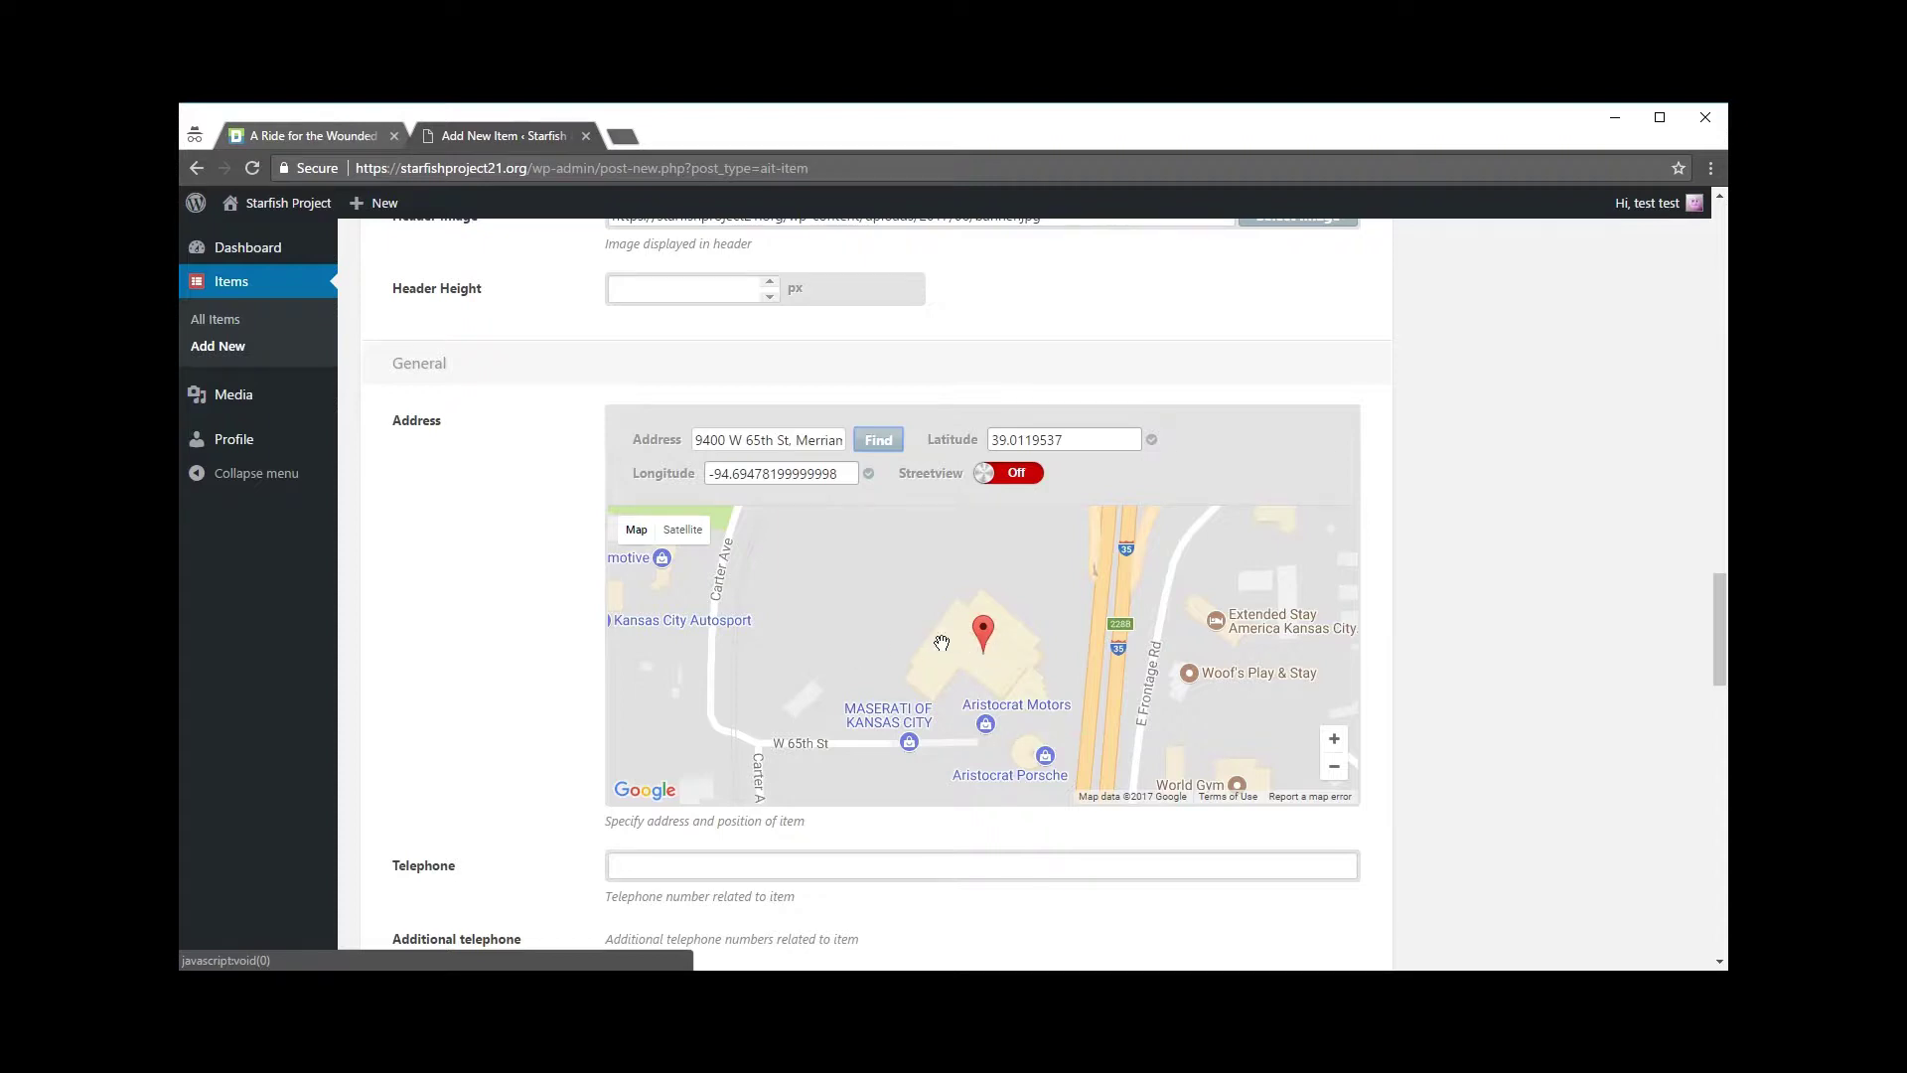
pyautogui.scroll(-2, 532, 672)
pyautogui.click(677, 675)
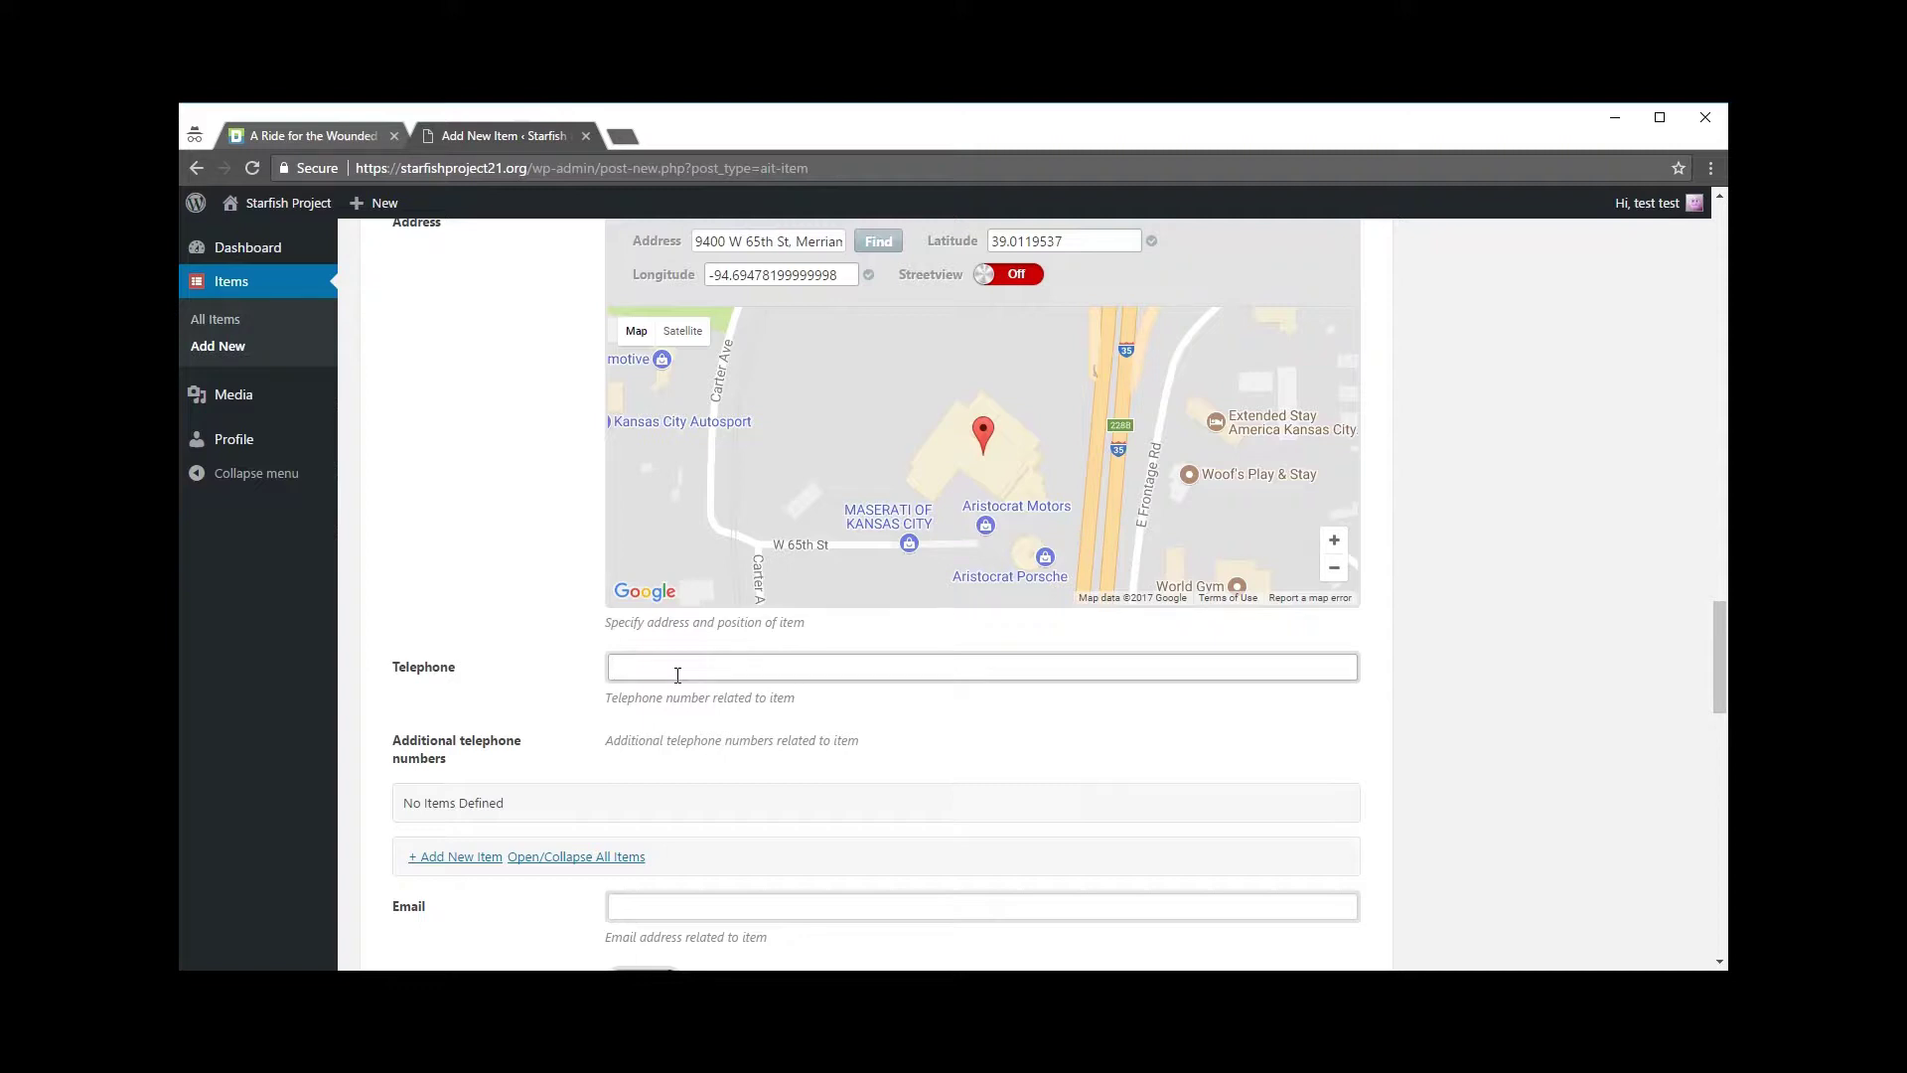
# Step: Enter the item's telephone number in the Telephone field
pyautogui.write('913-123-45678')
pyautogui.click(425, 478)
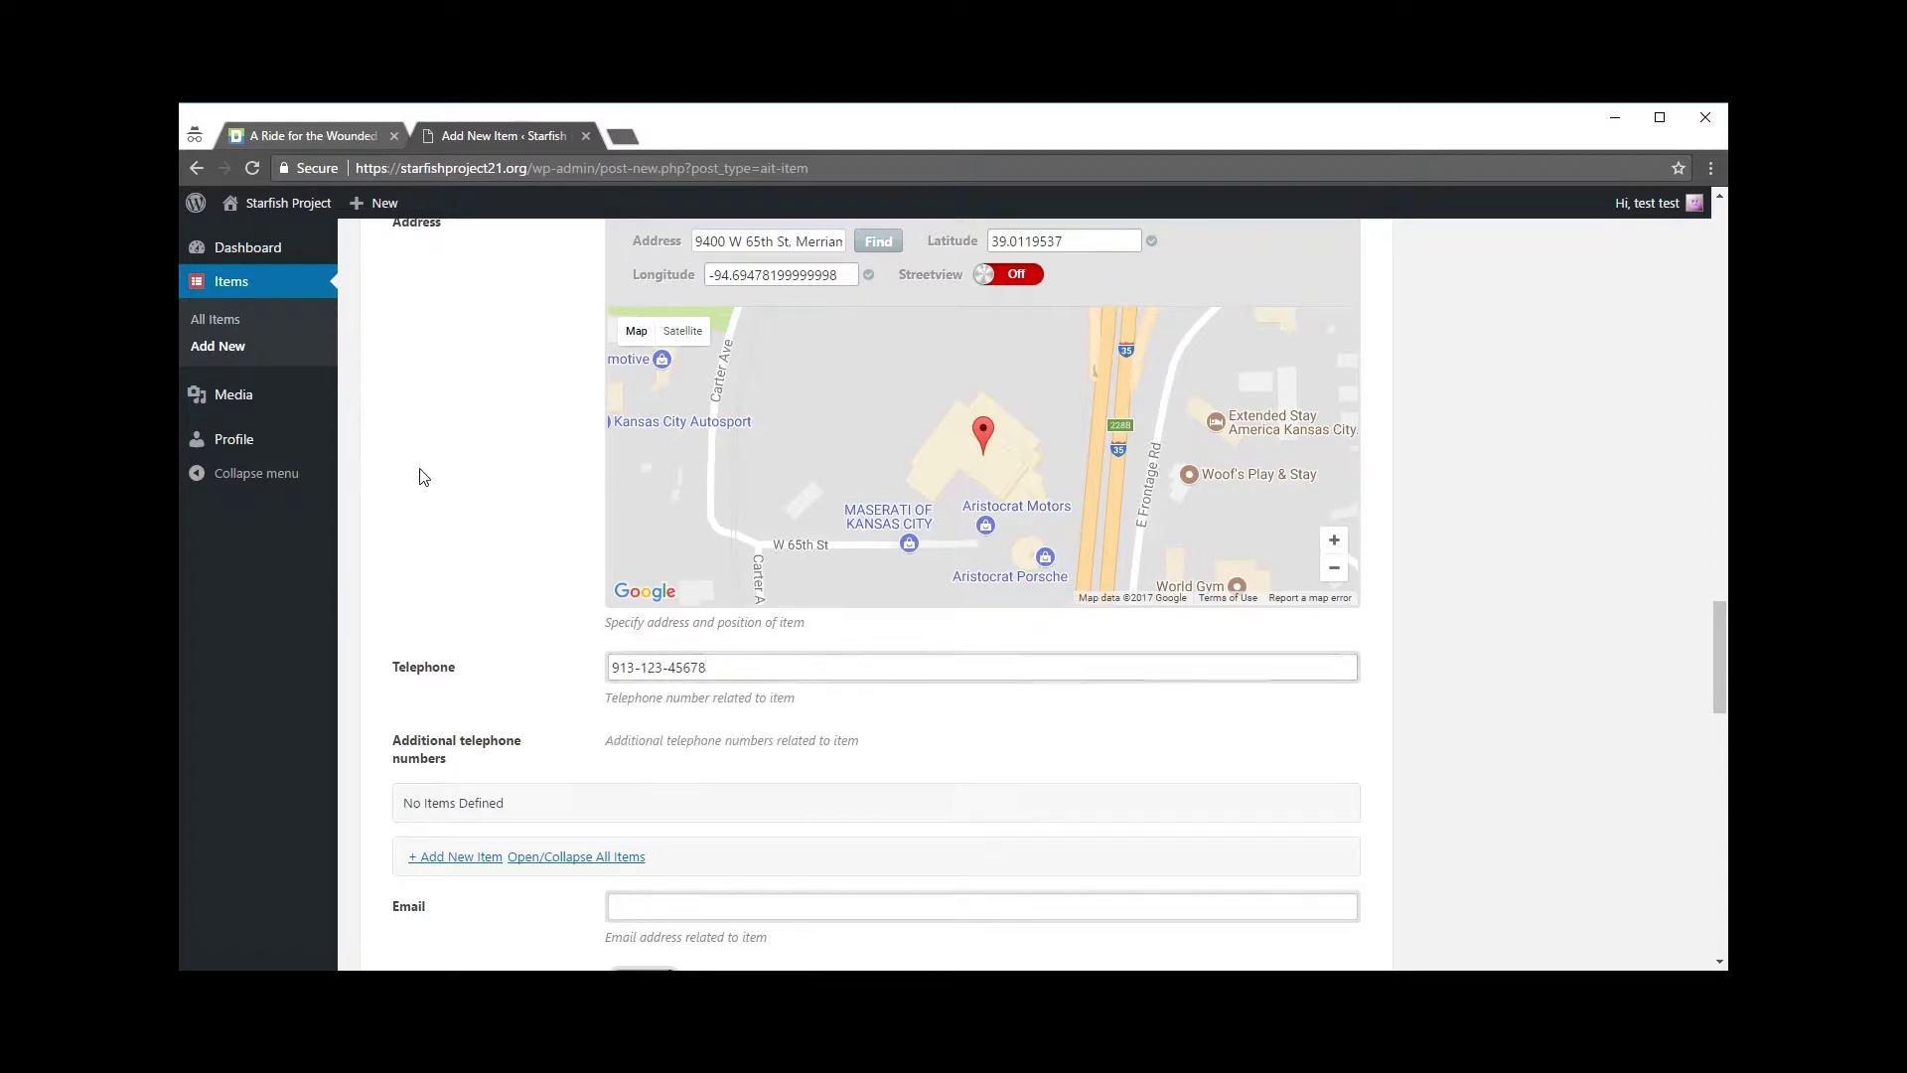
pyautogui.click(745, 670)
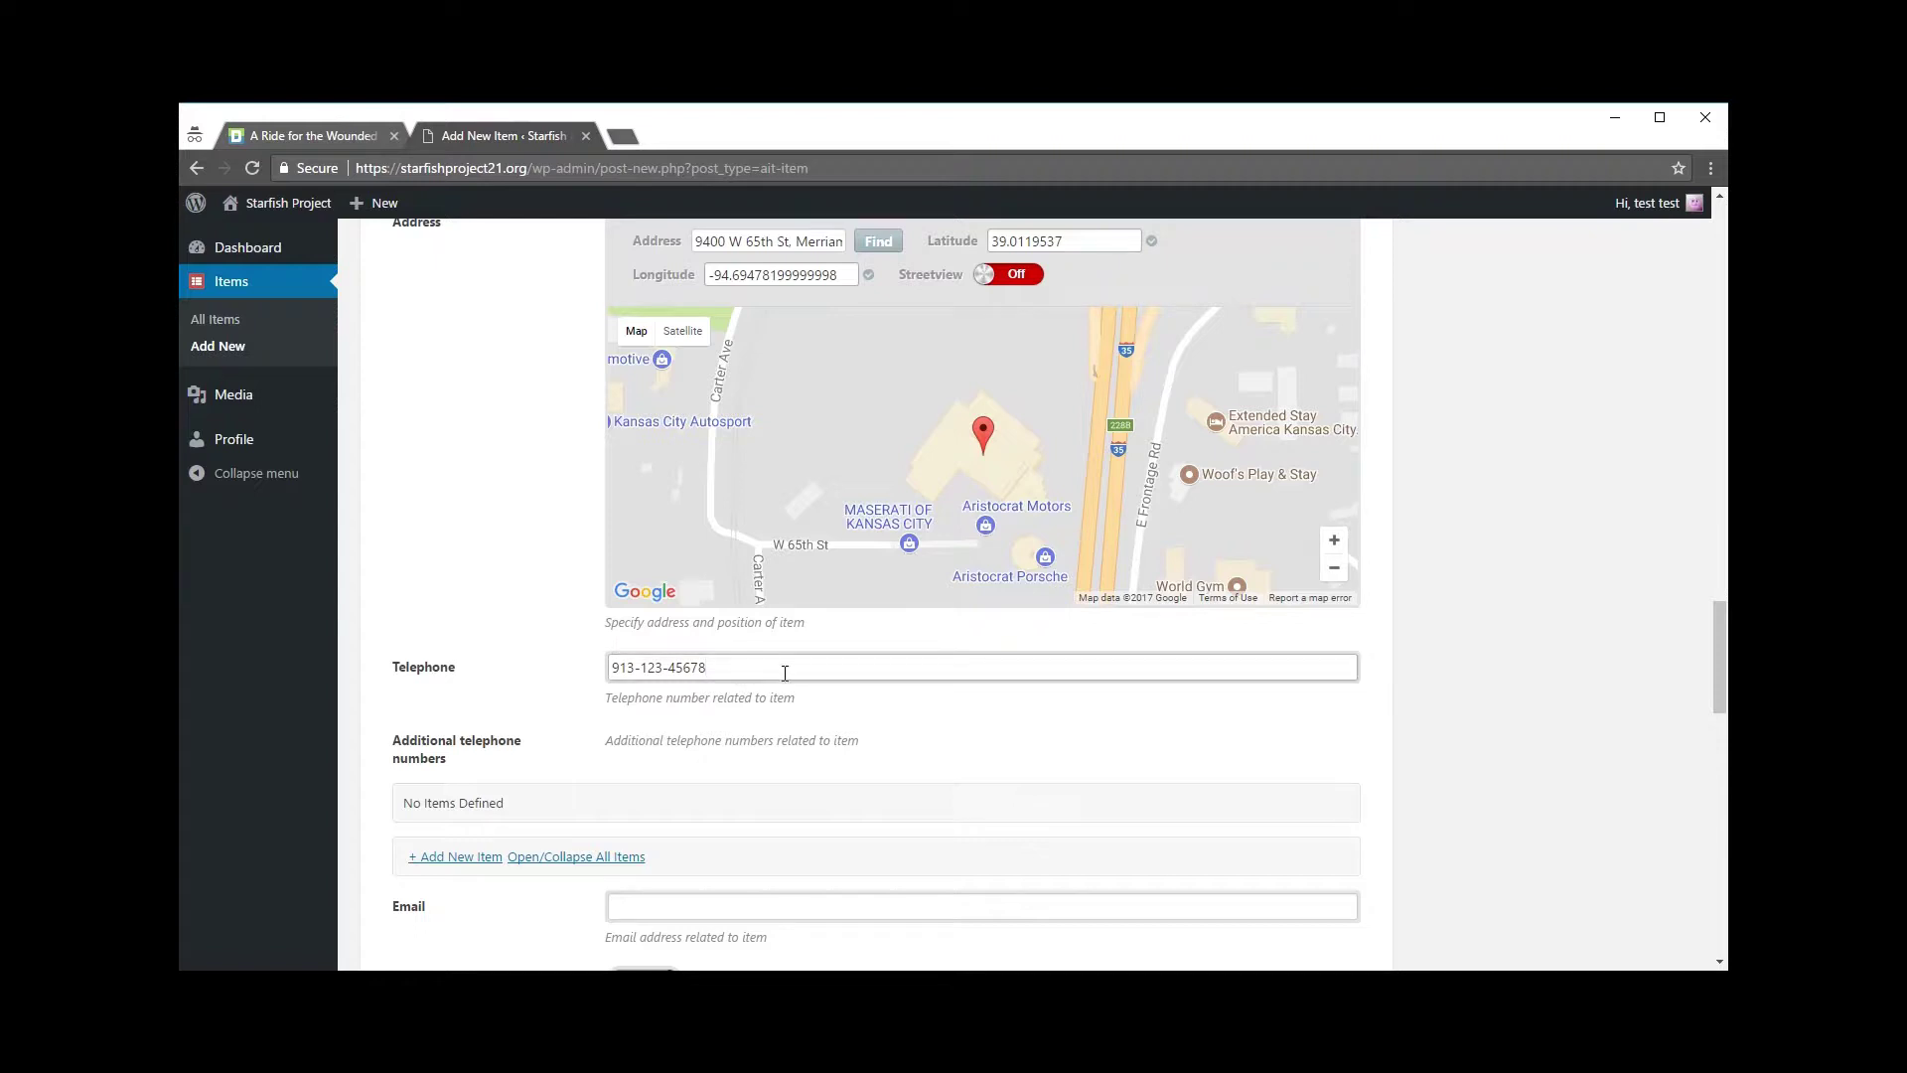
pyautogui.click(471, 523)
pyautogui.scroll(-2, 497, 517)
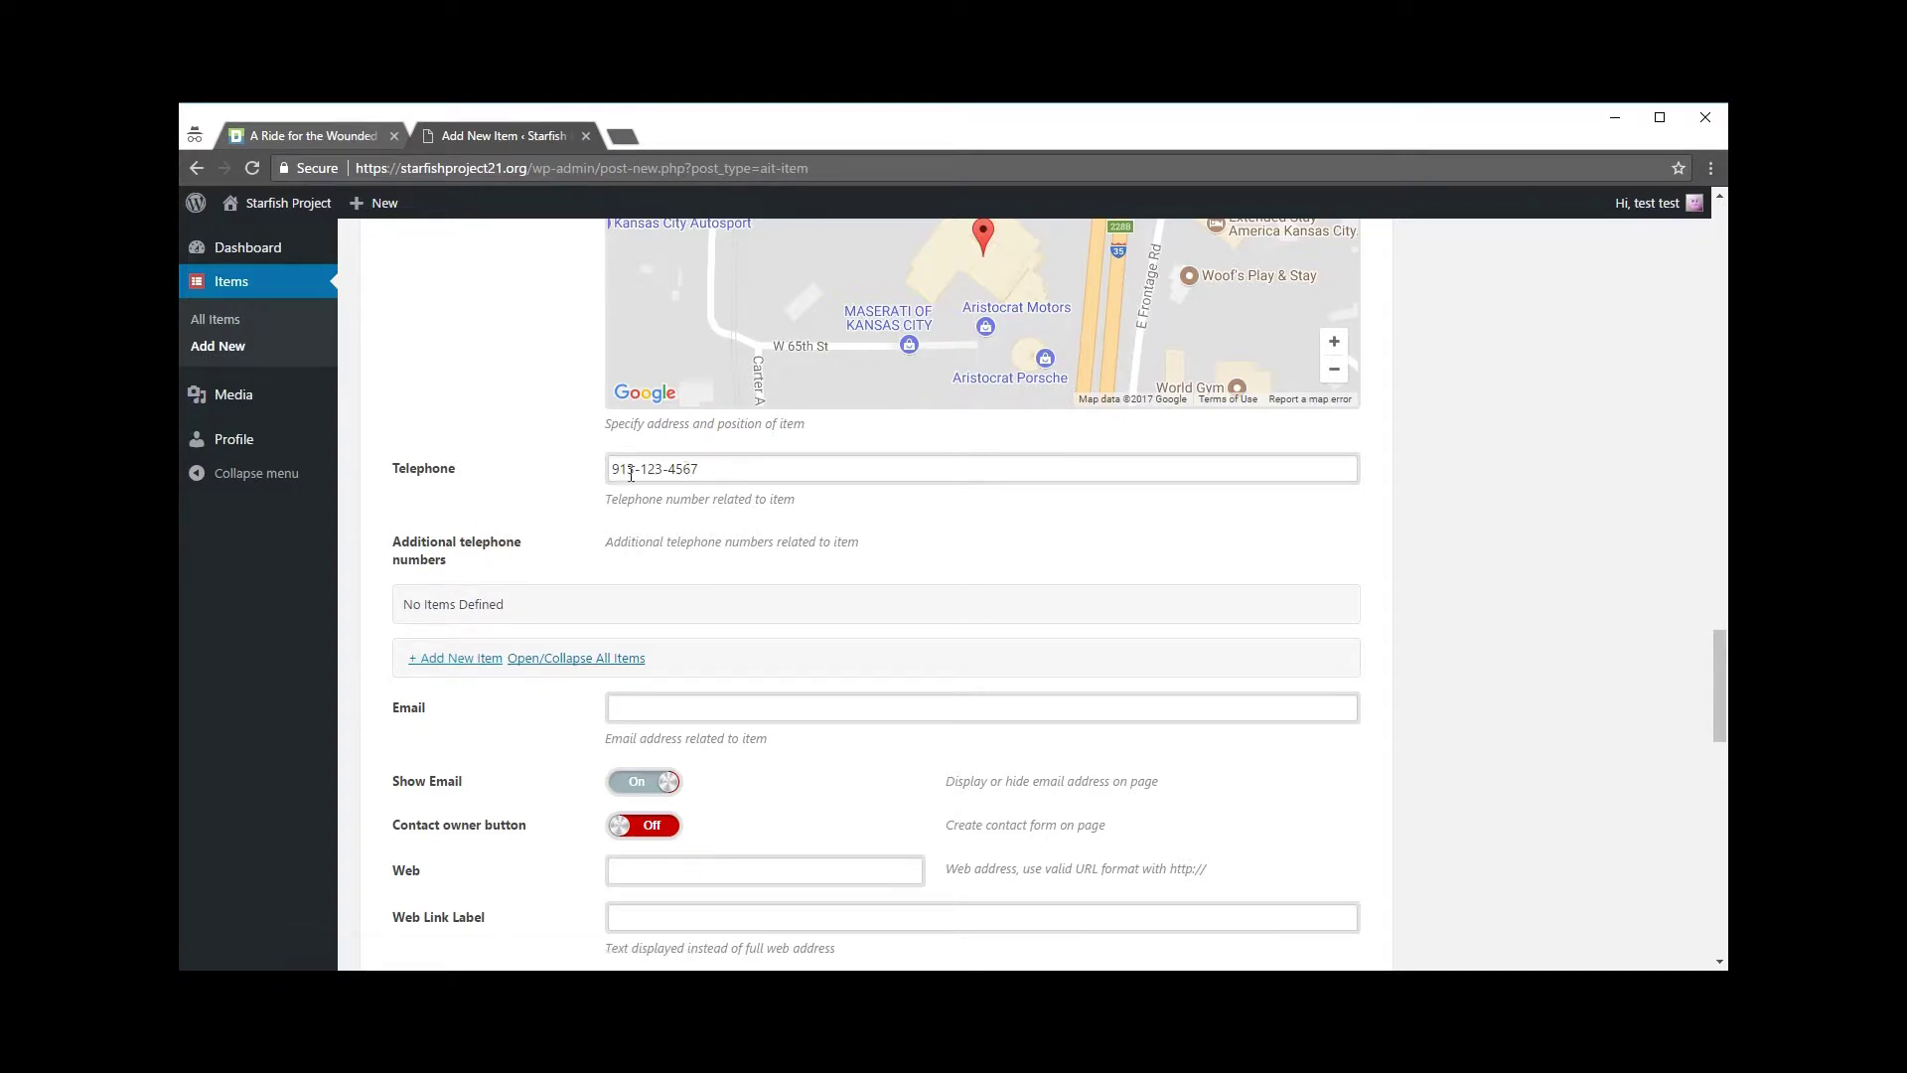
# Step: Add an empty Additional telephone row, then delete it again
pyautogui.click(463, 660)
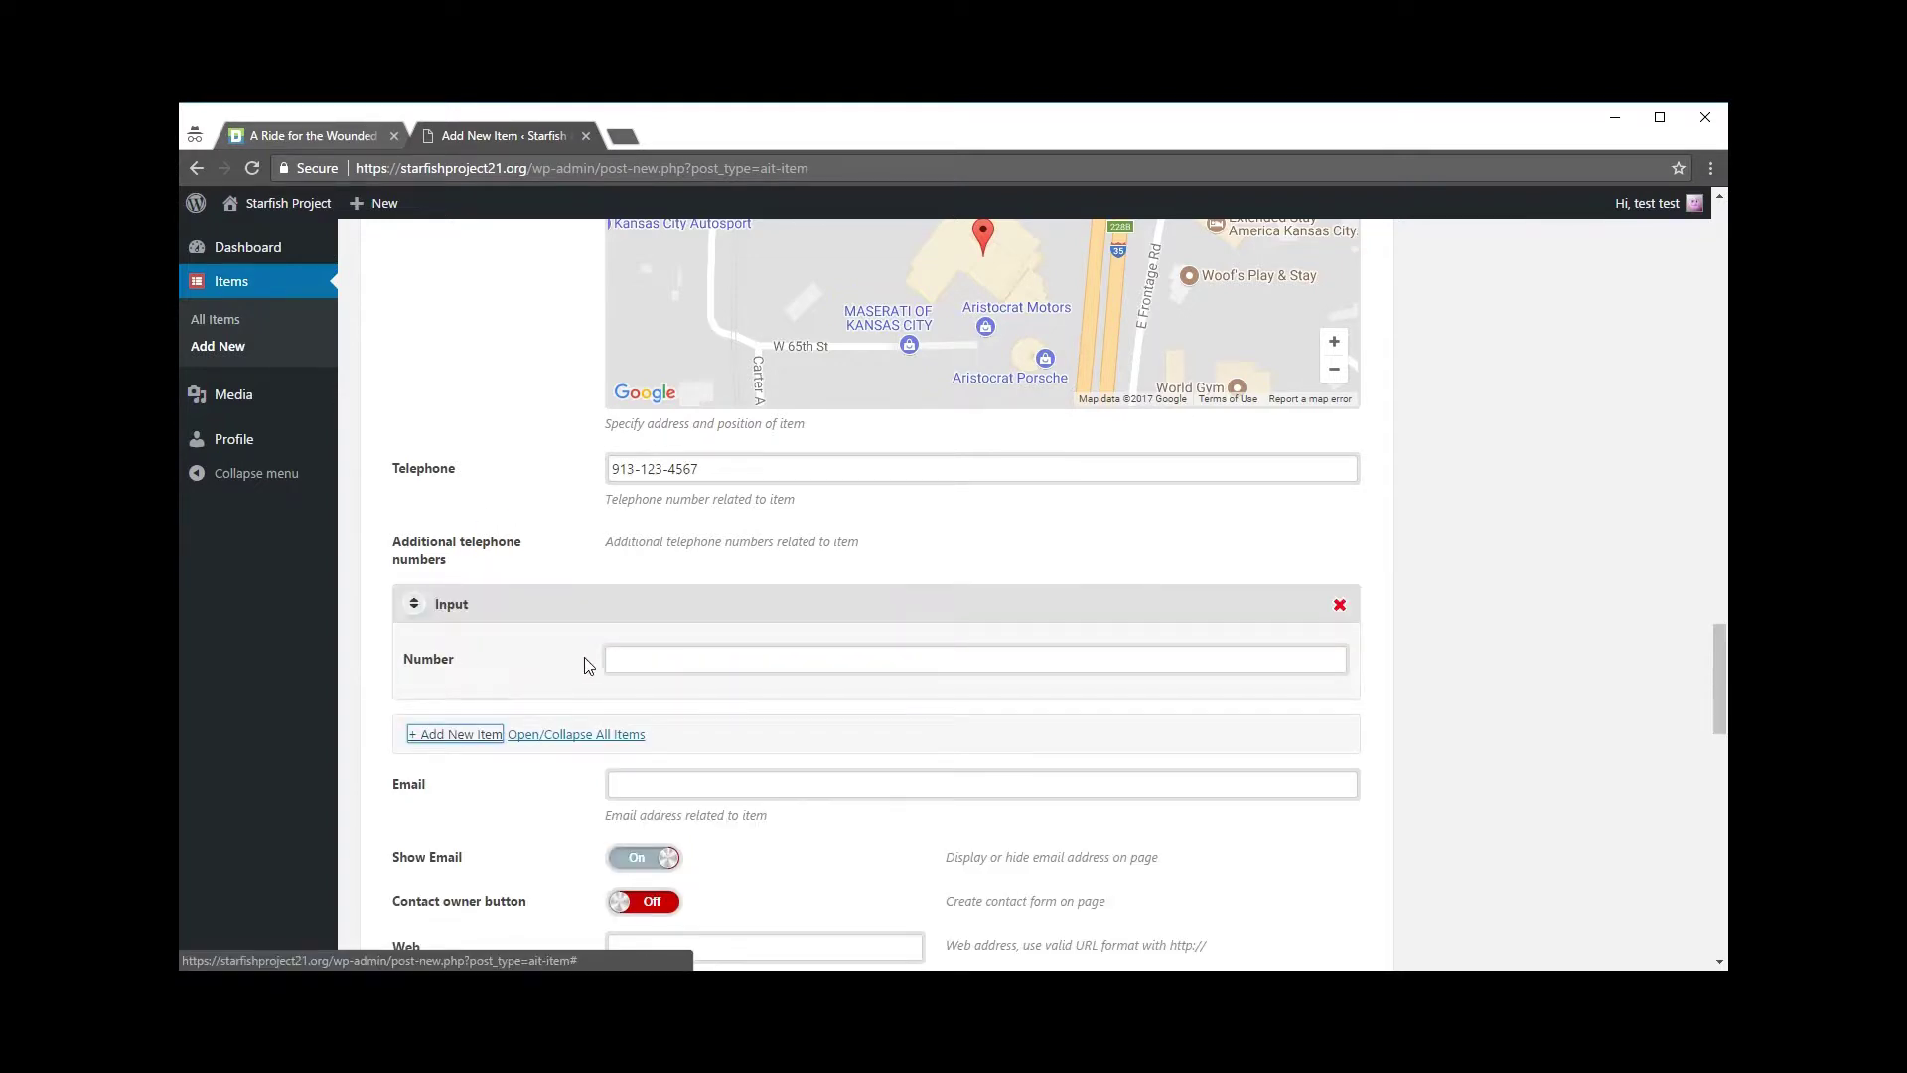
pyautogui.click(626, 660)
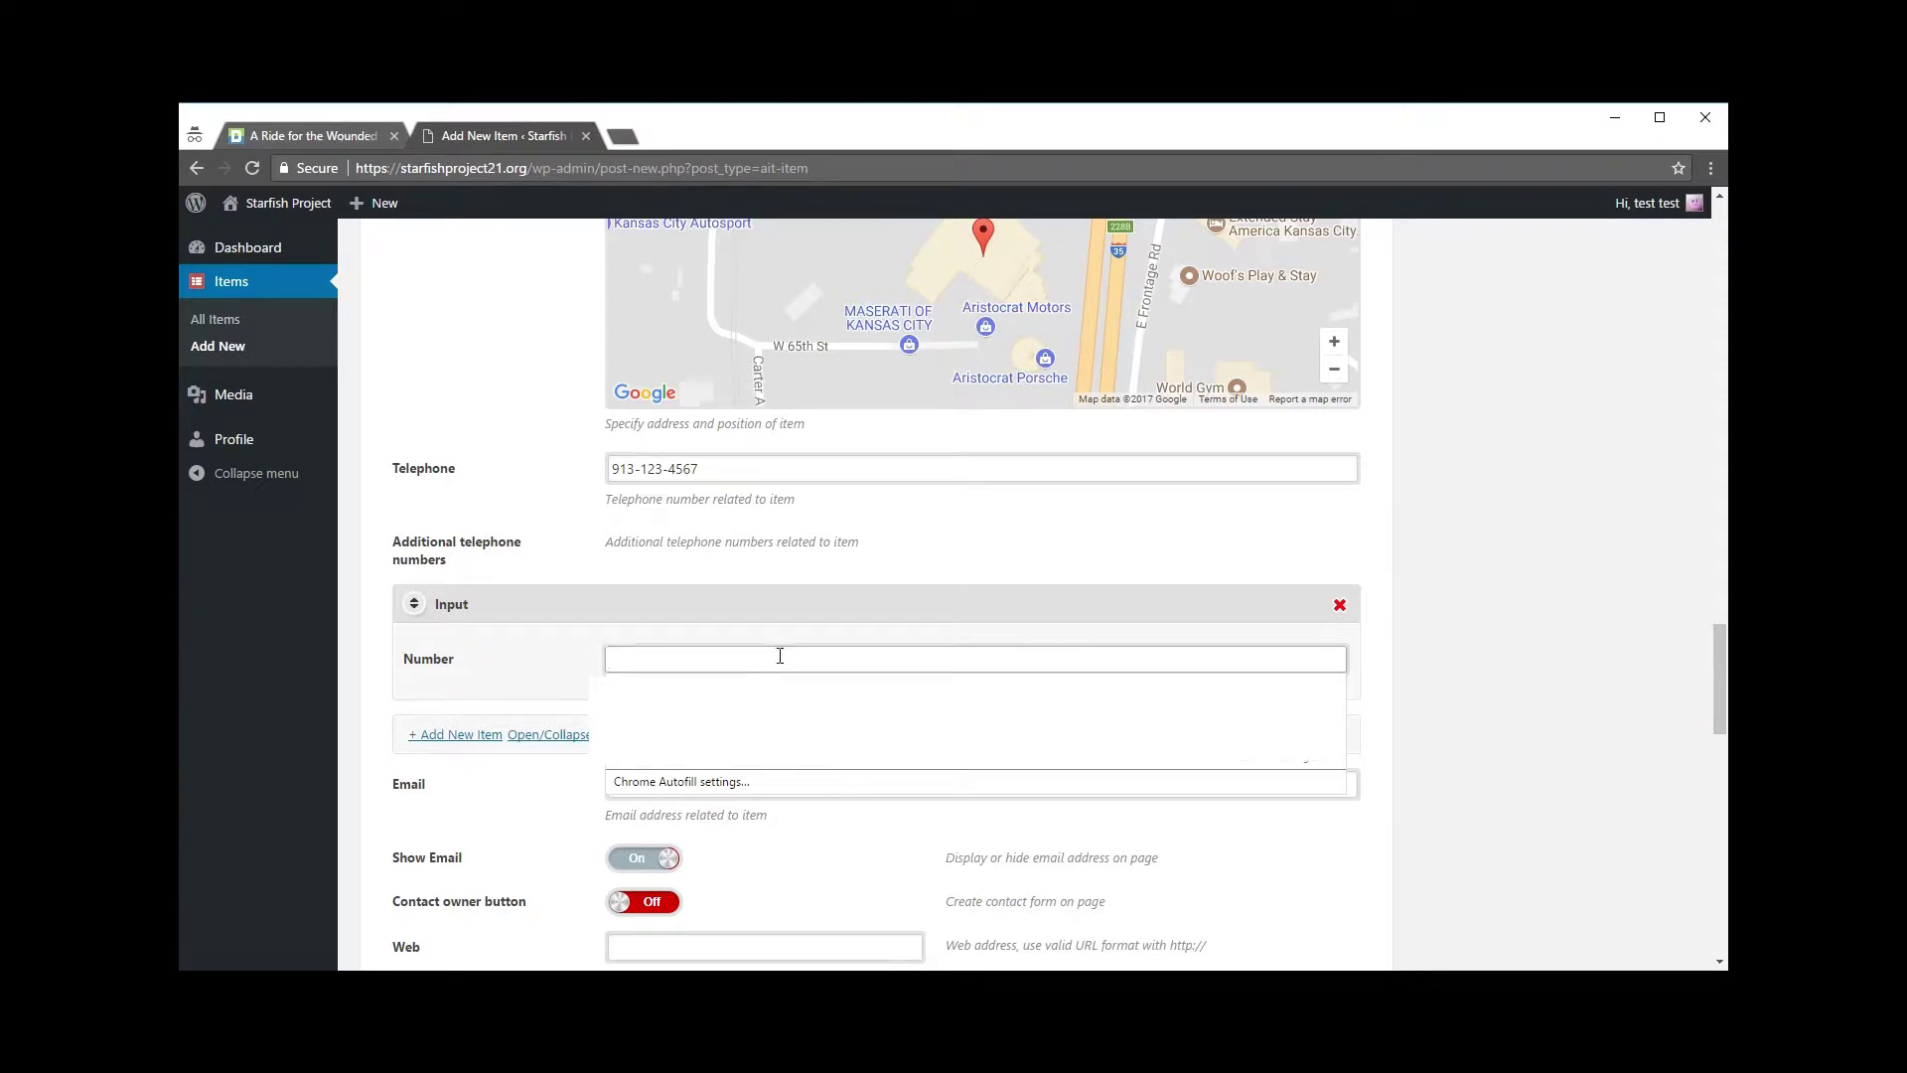
pyautogui.click(1339, 605)
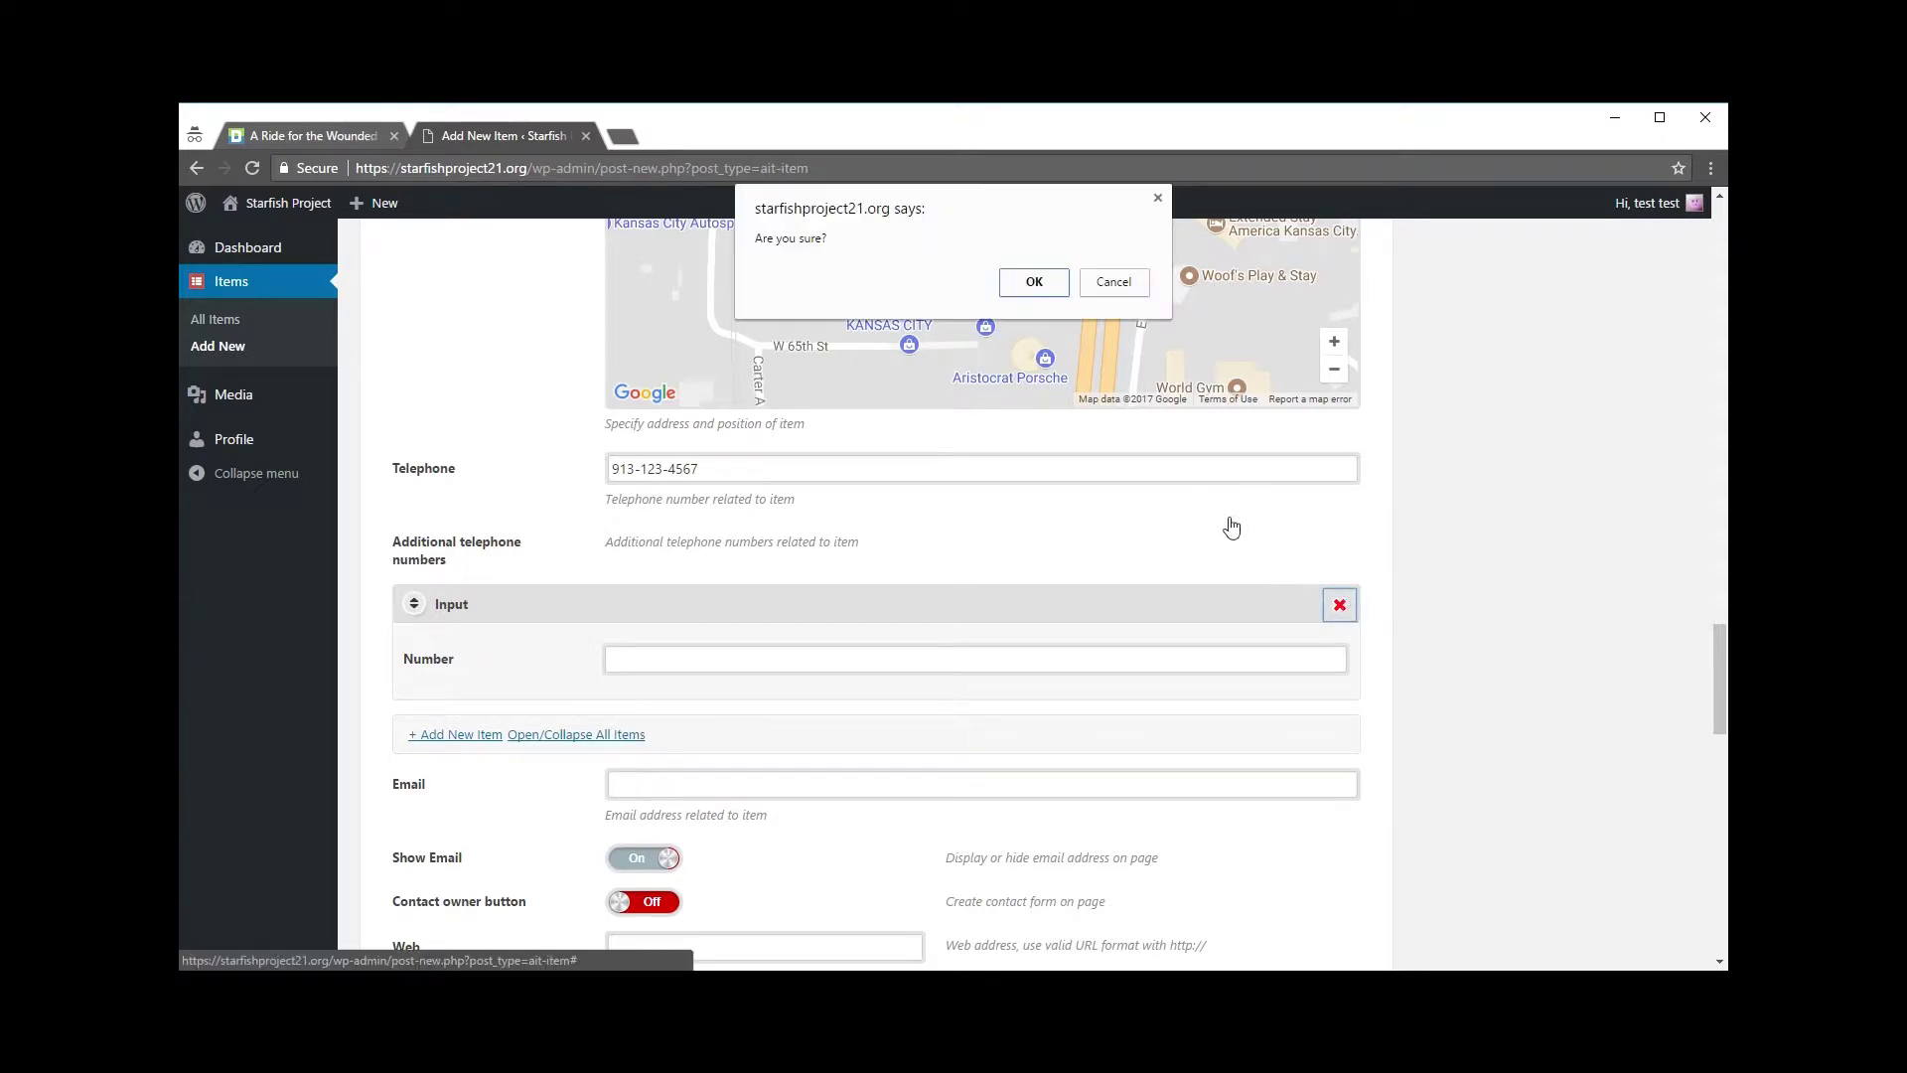
pyautogui.click(1034, 282)
pyautogui.scroll(-1, 1305, 499)
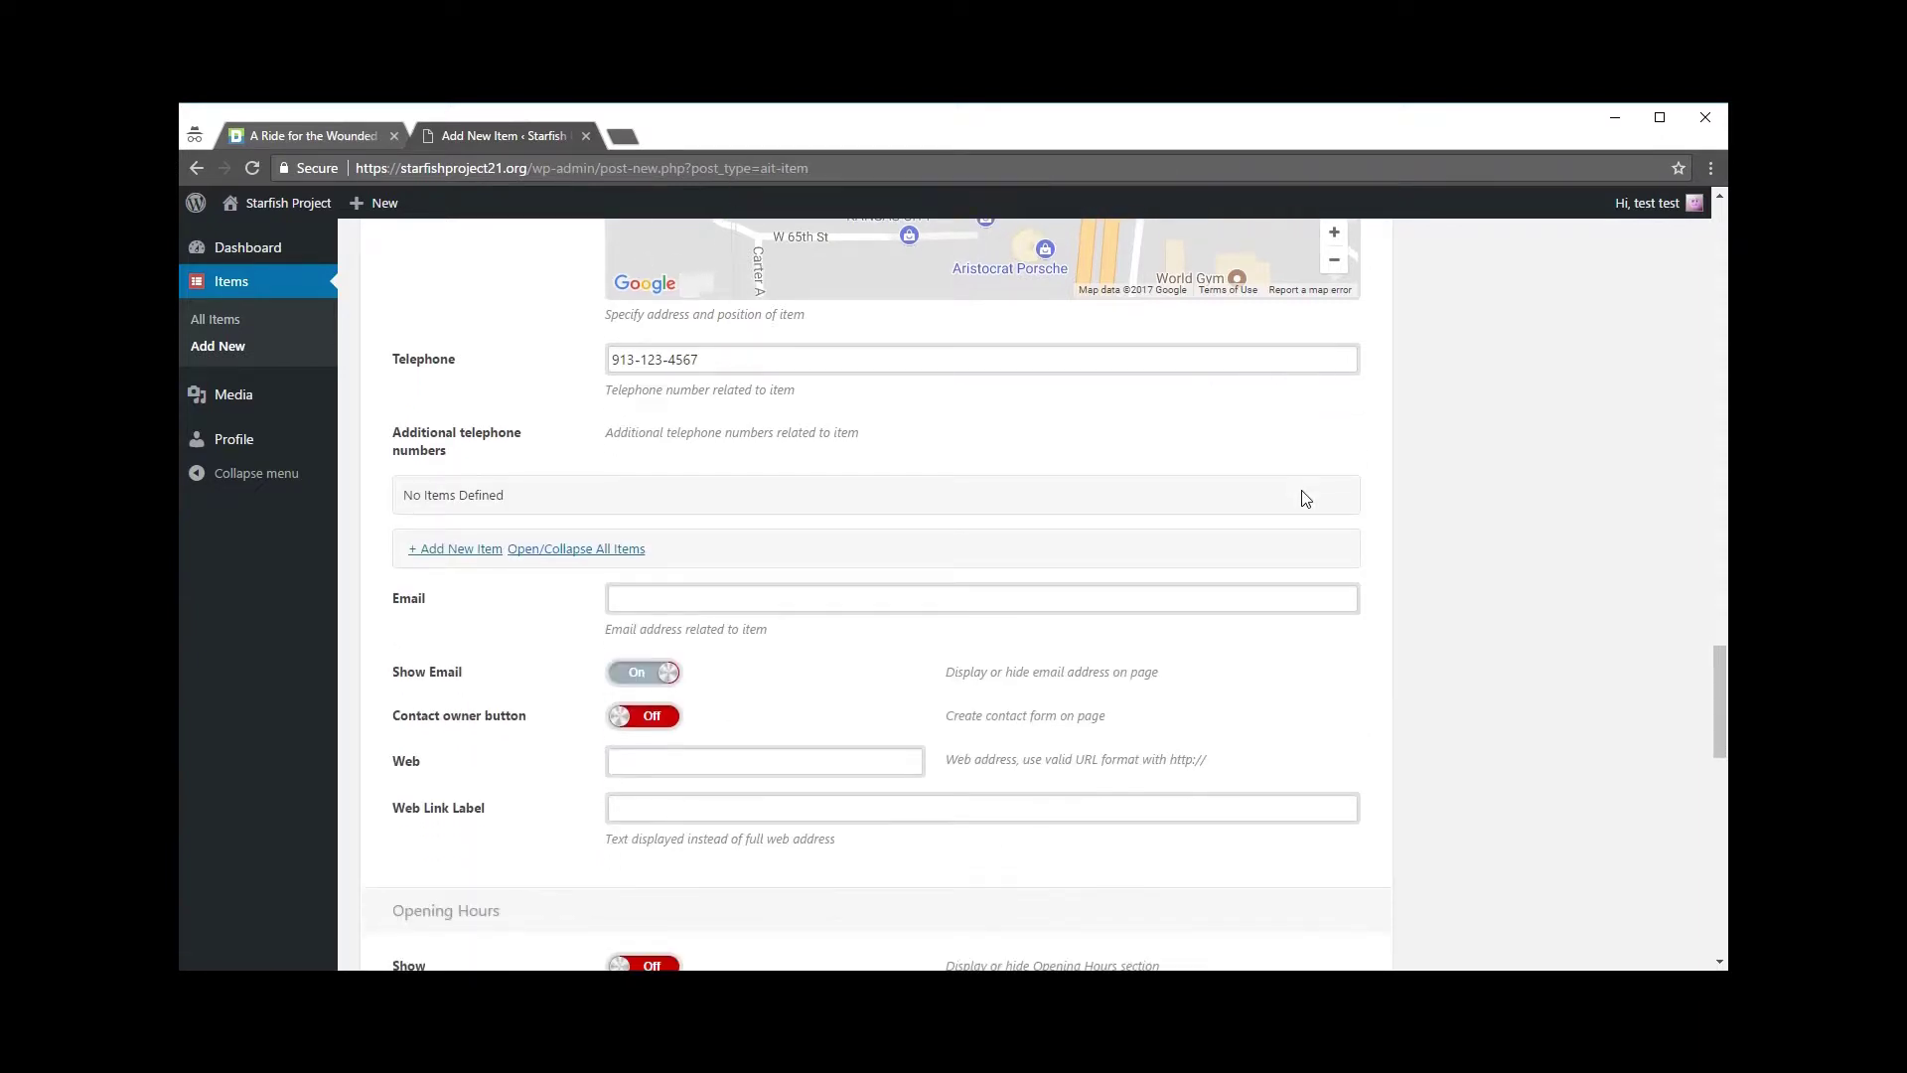
pyautogui.scroll(-1, 1305, 499)
# Step: Fill in the contact email and leave Show Email switched on
pyautogui.click(682, 504)
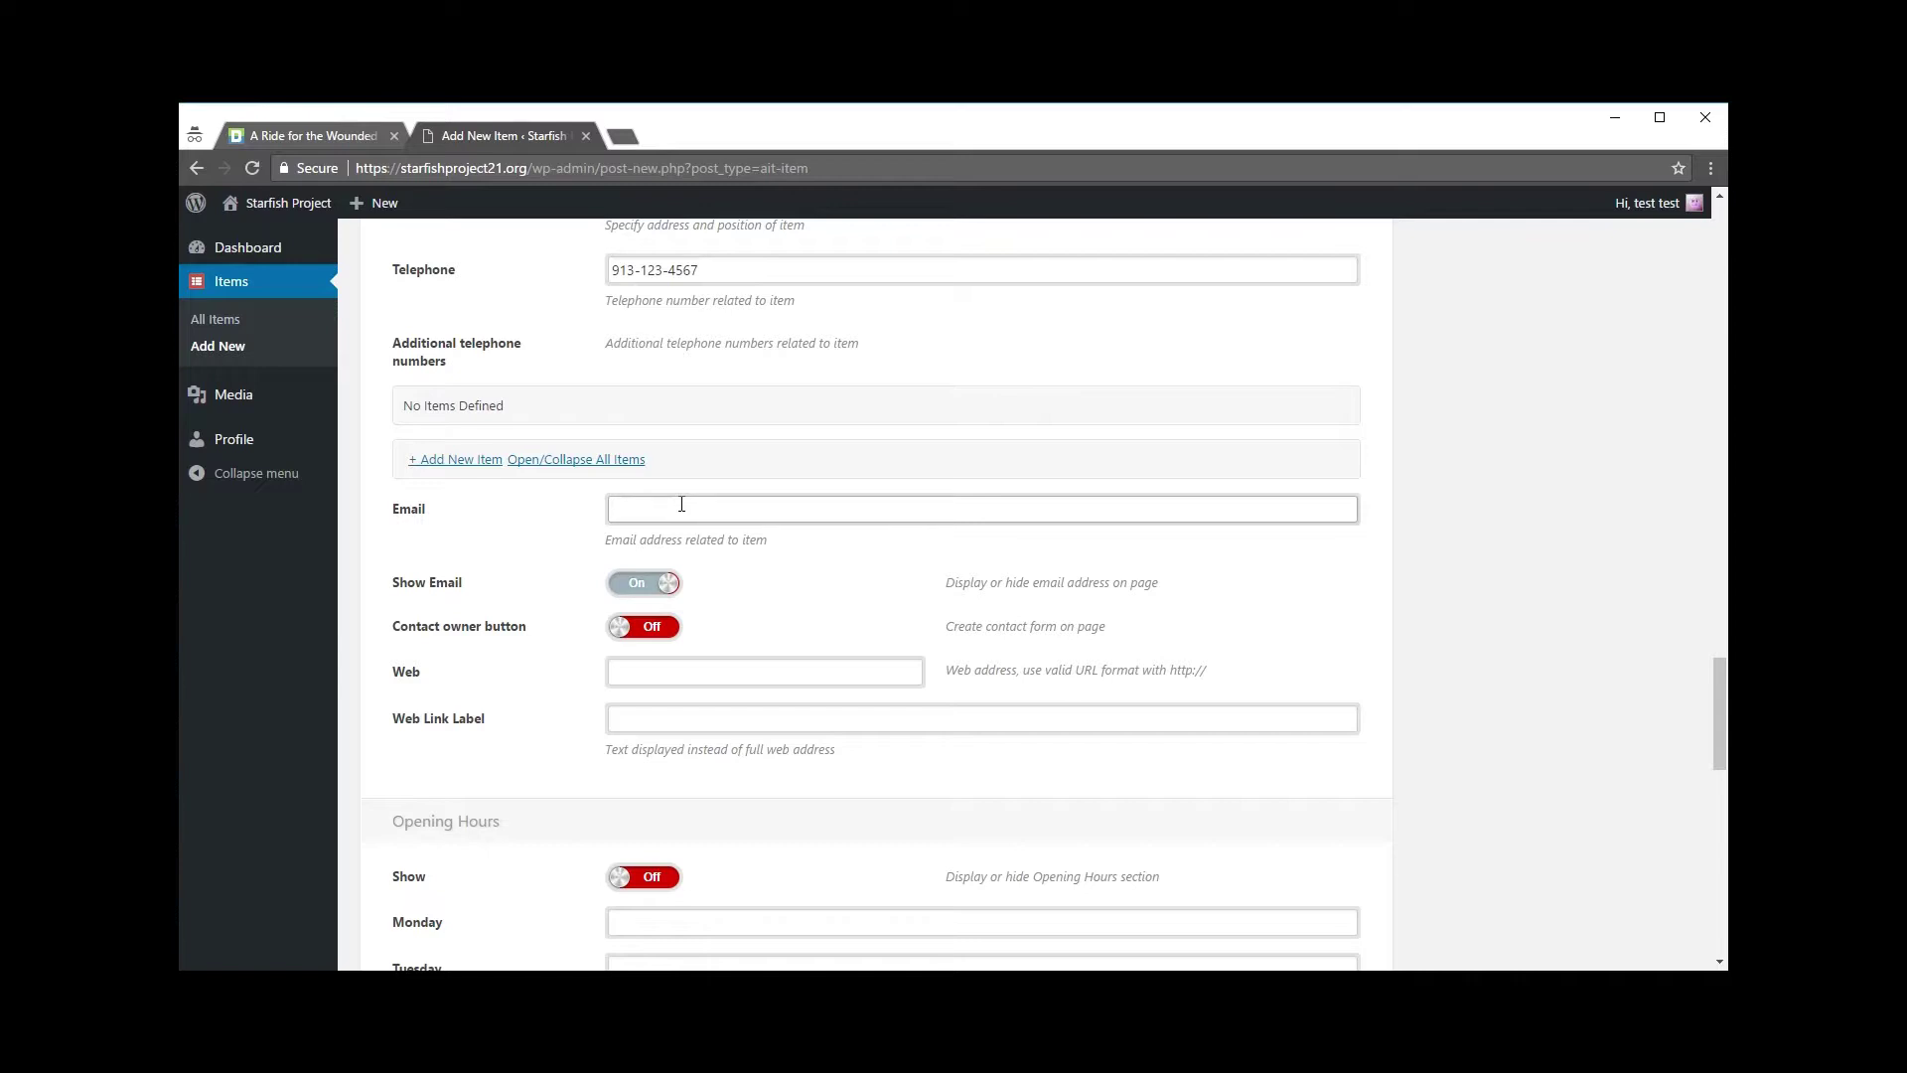
pyautogui.write('youremailaddress@gmail.com')
pyautogui.click(803, 579)
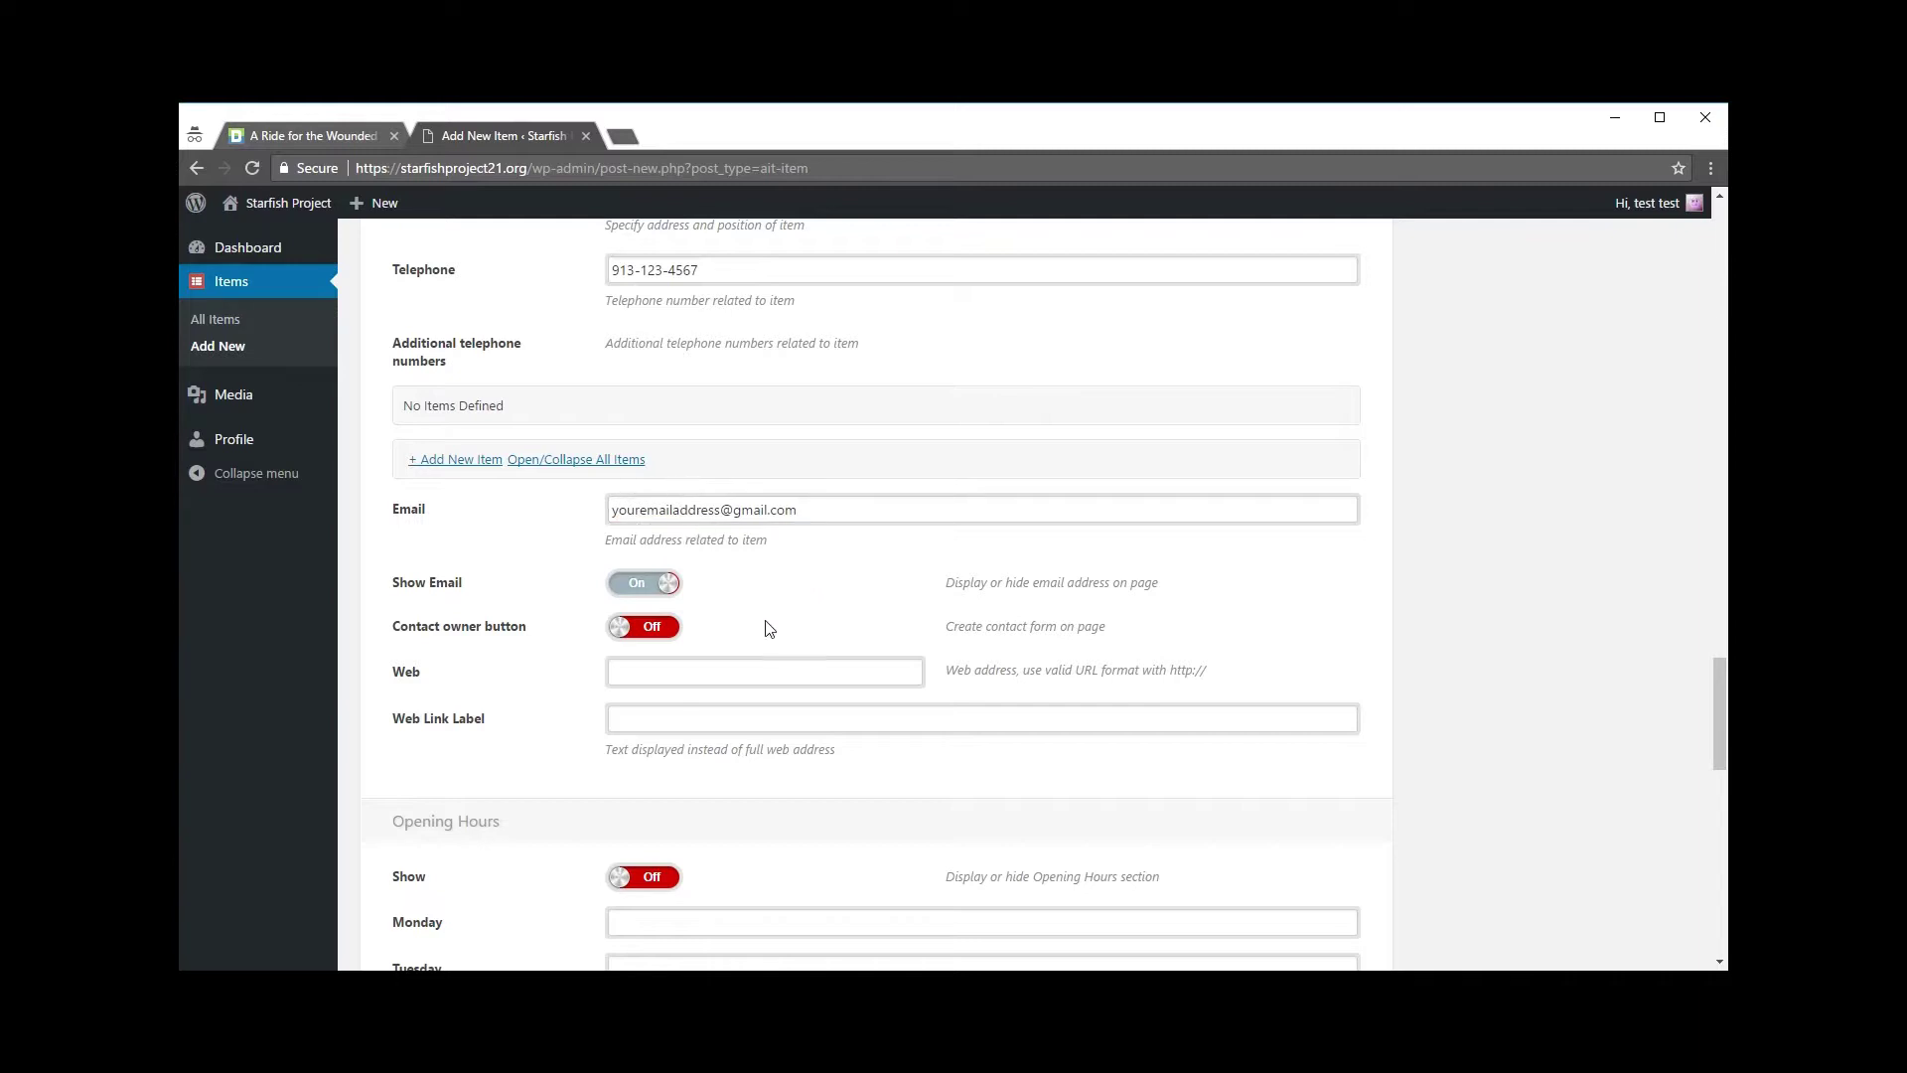
pyautogui.click(660, 593)
pyautogui.click(672, 596)
pyautogui.click(308, 135)
pyautogui.scroll(-8, 600, 575)
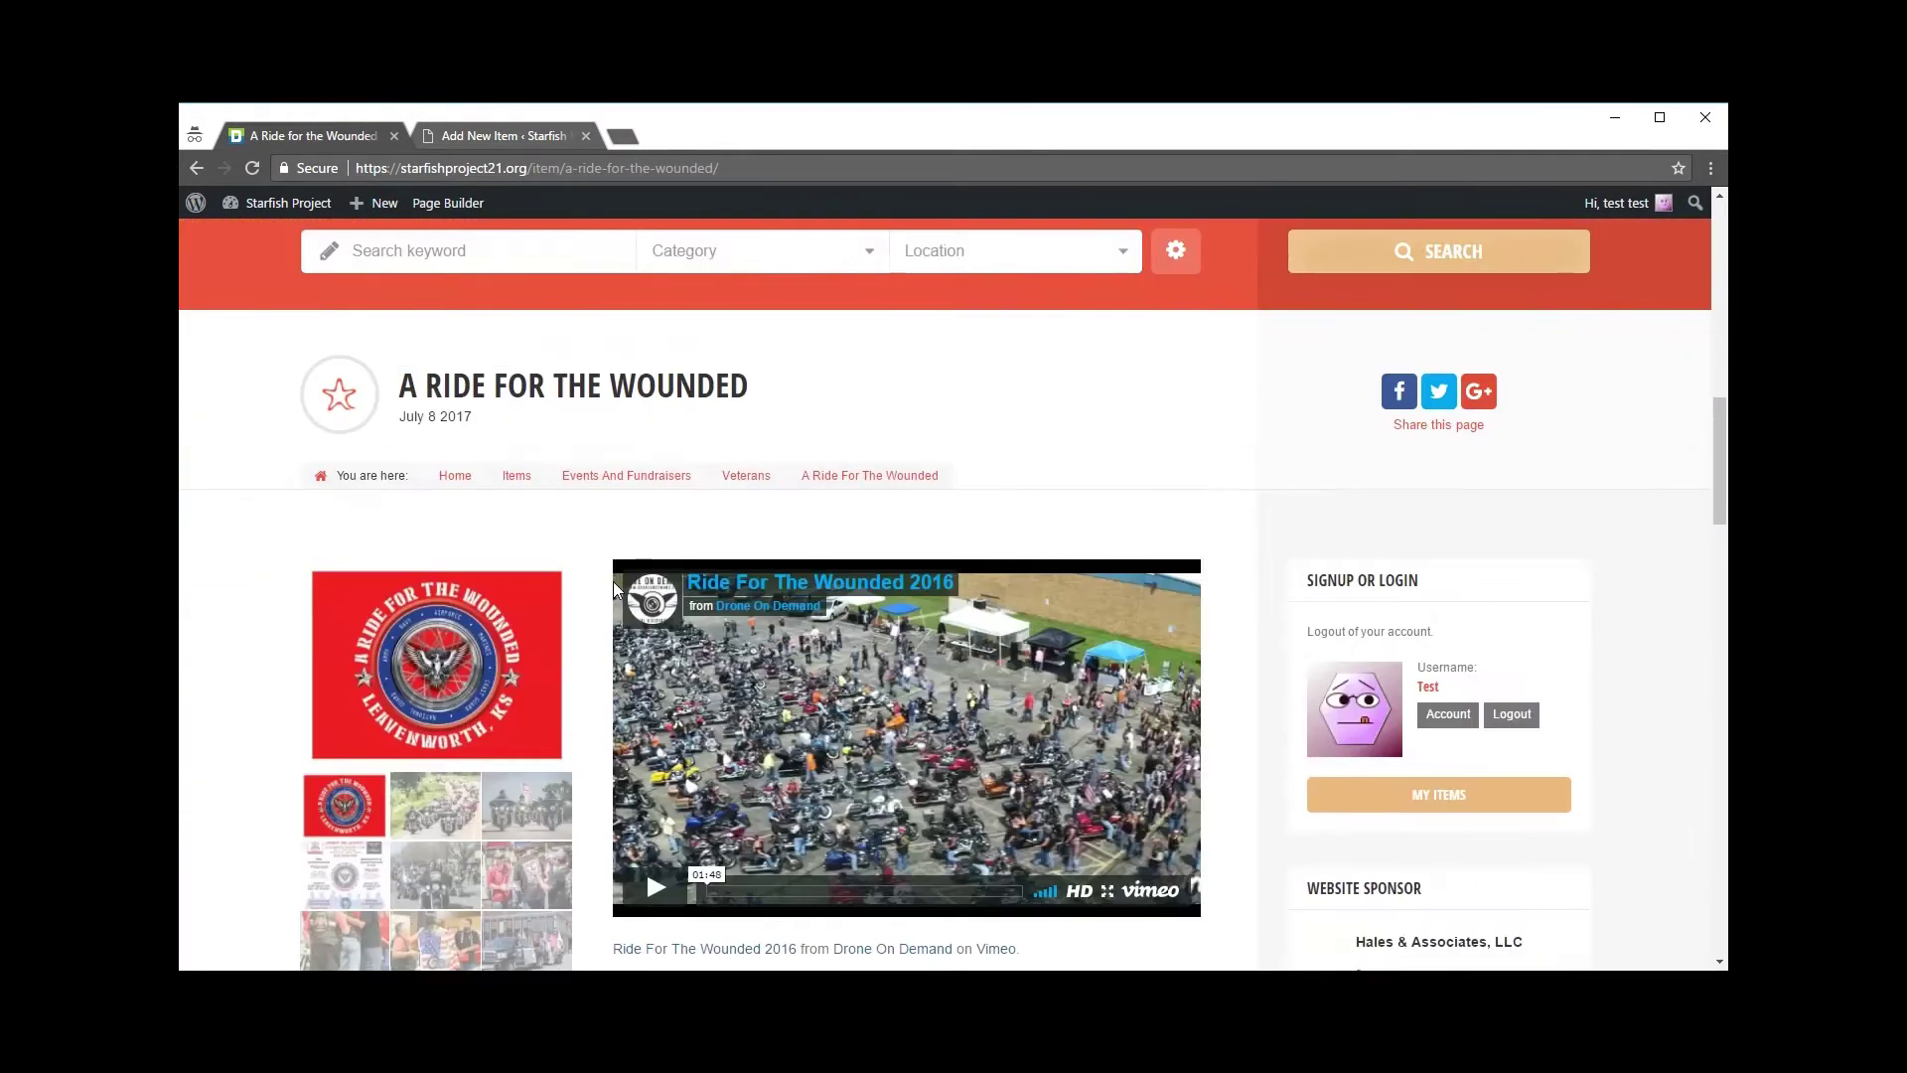
pyautogui.scroll(-15, 615, 586)
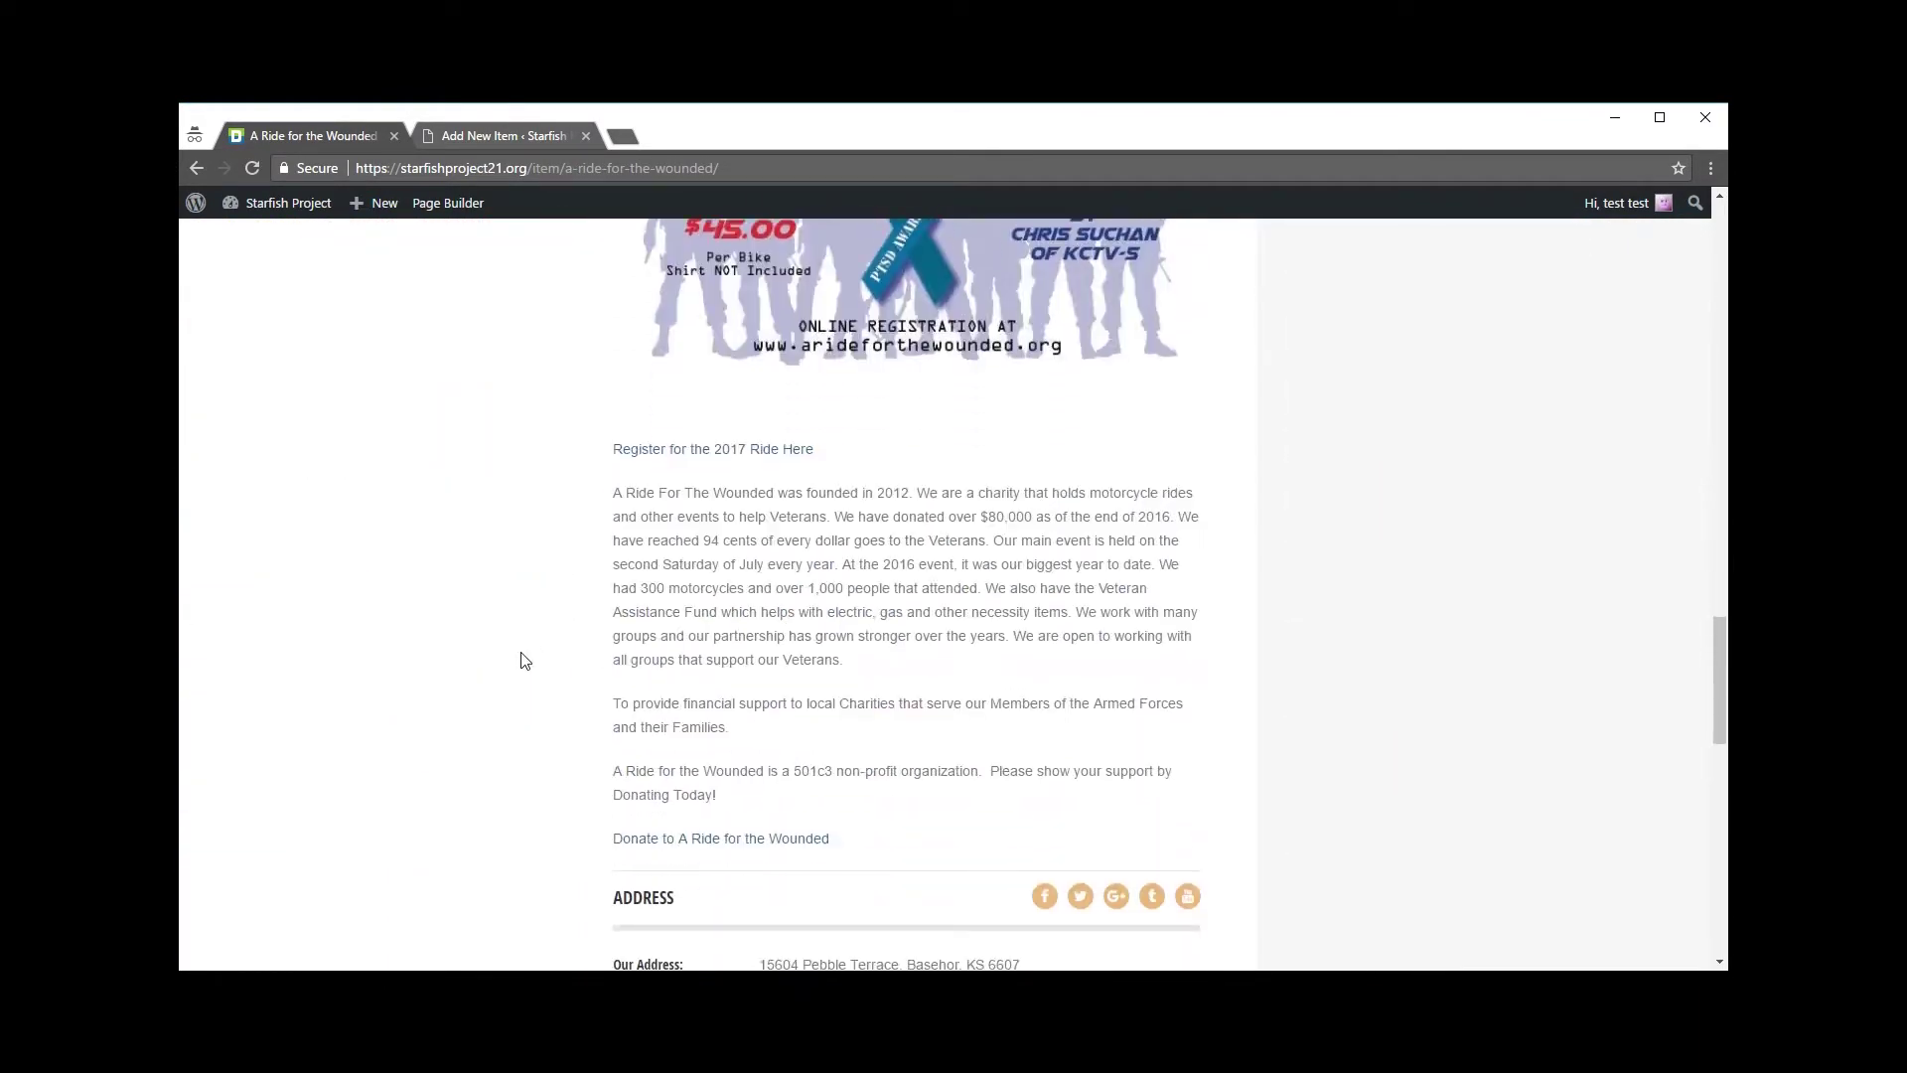
pyautogui.scroll(-2, 524, 660)
pyautogui.scroll(-2, 525, 661)
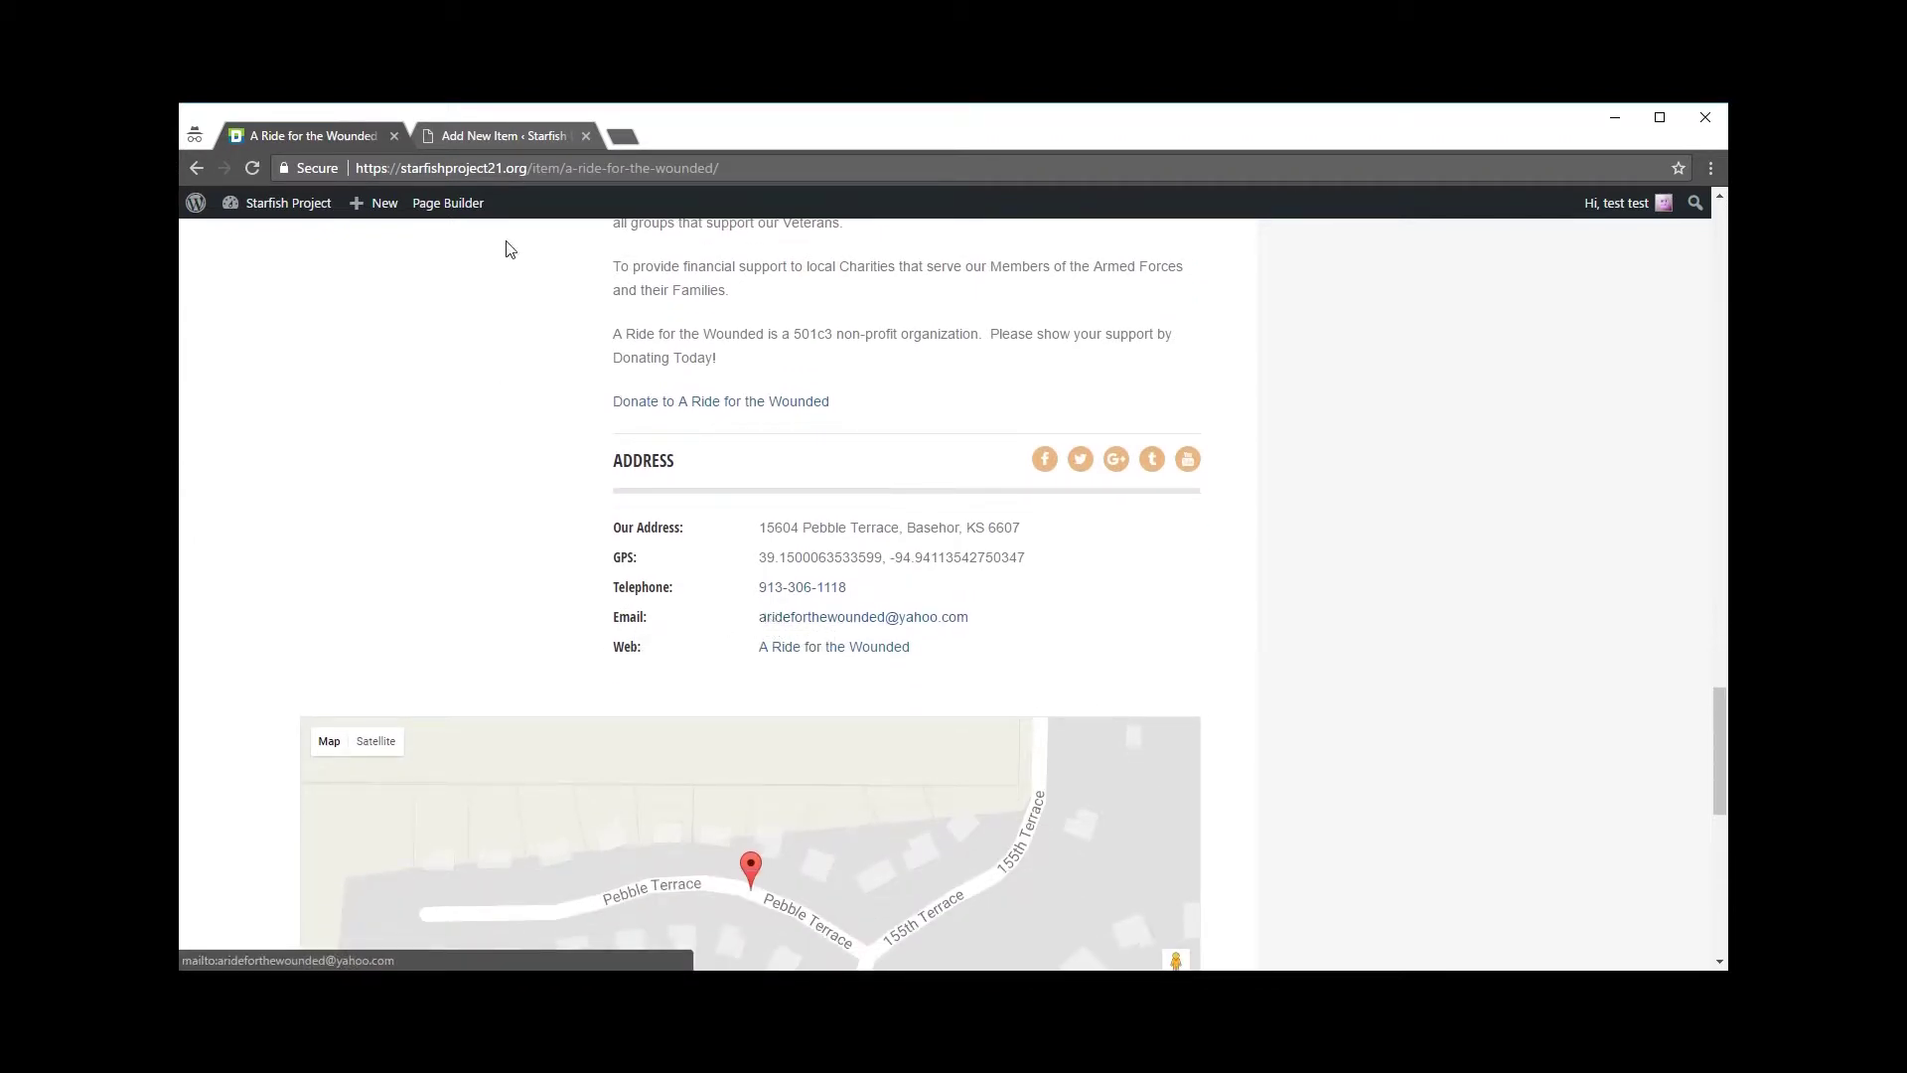
pyautogui.click(487, 135)
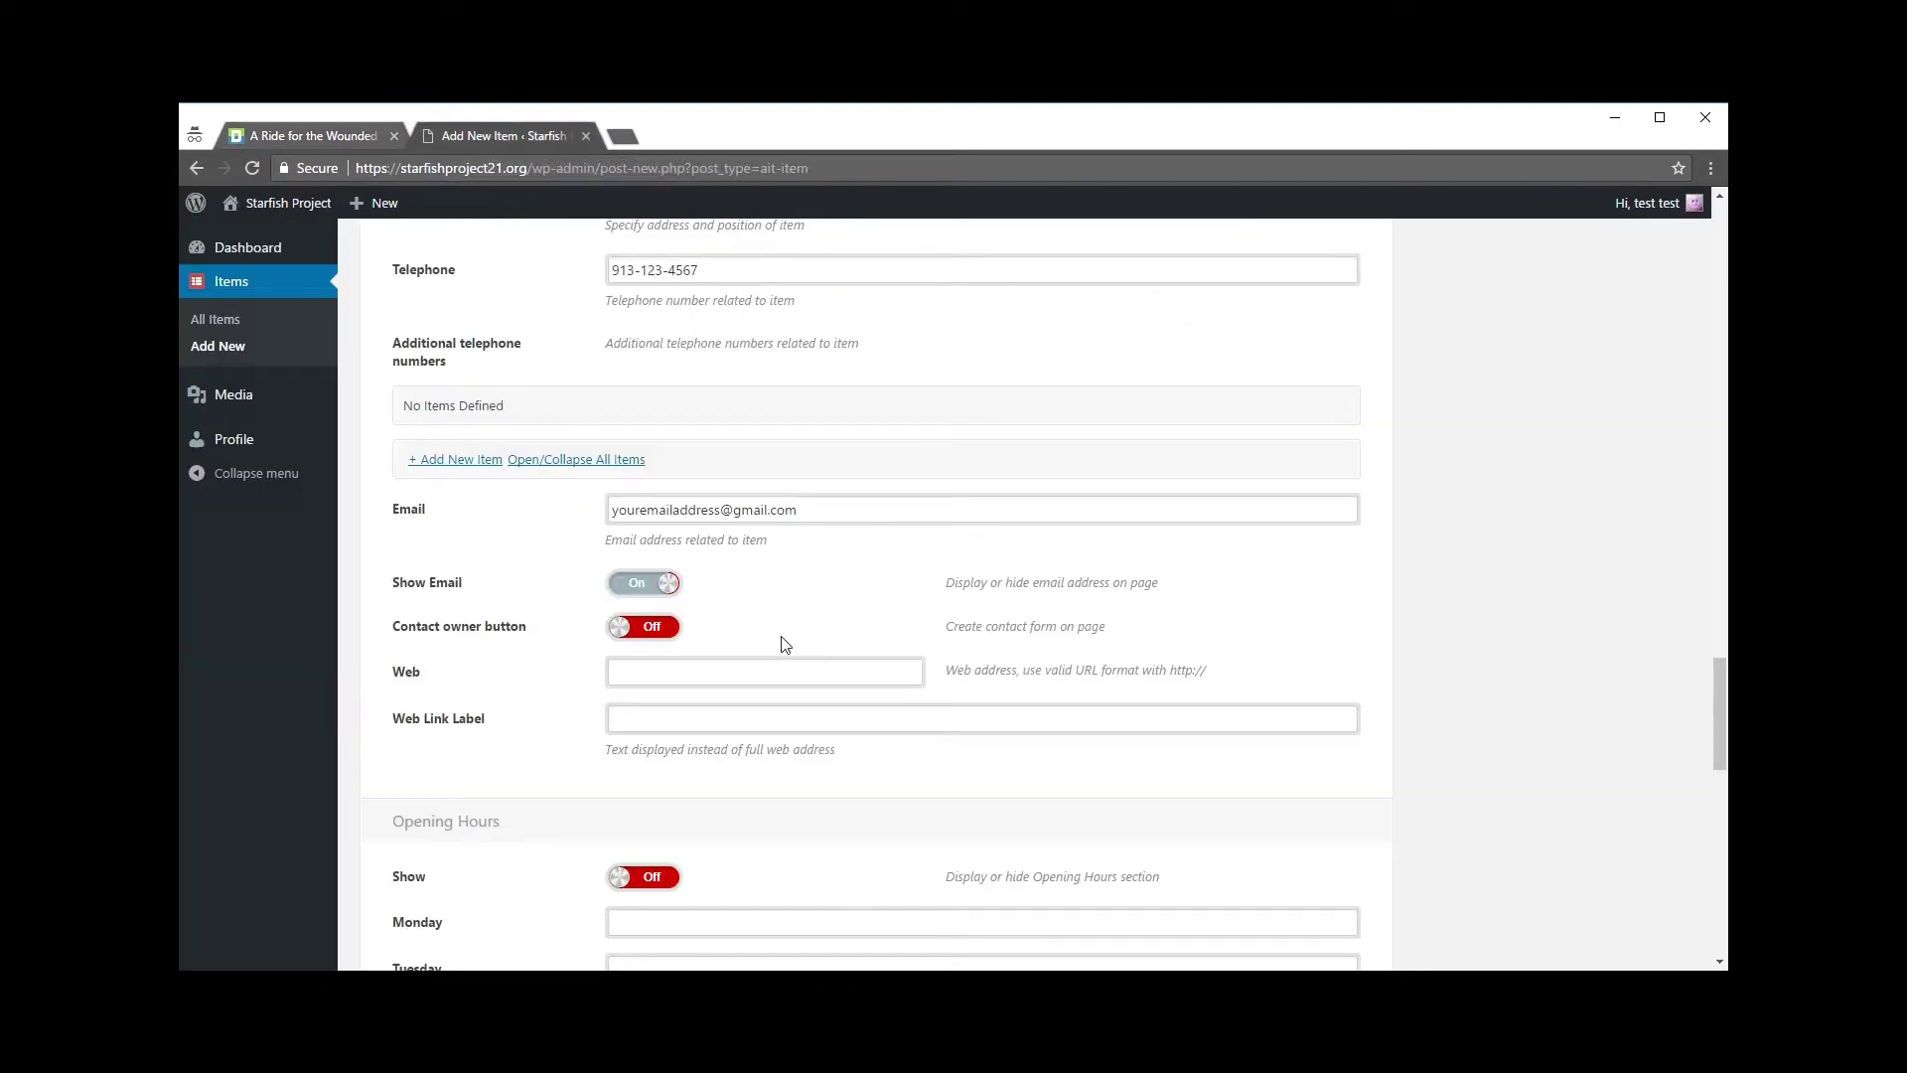
pyautogui.scroll(-1, 779, 546)
pyautogui.scroll(-1, 782, 542)
pyautogui.click(733, 479)
pyautogui.click(310, 136)
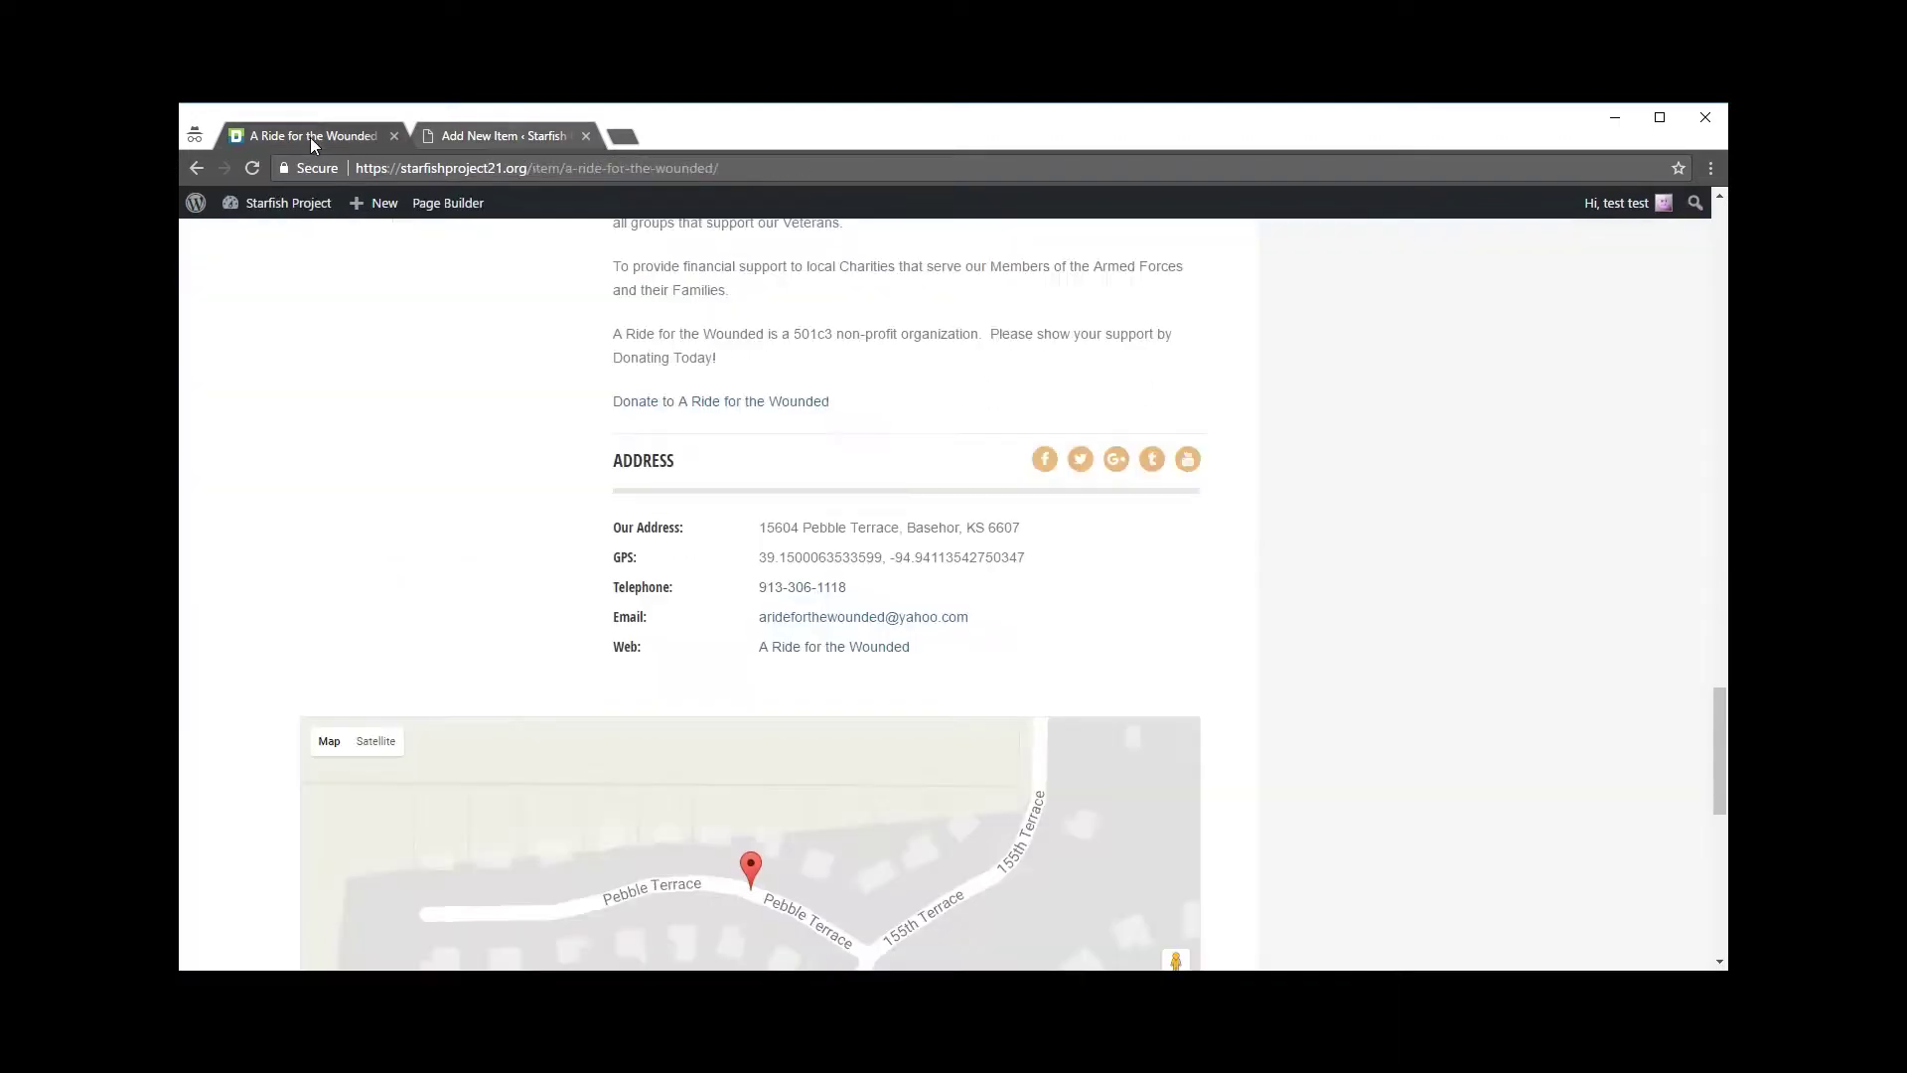
pyautogui.scroll(-1, 601, 618)
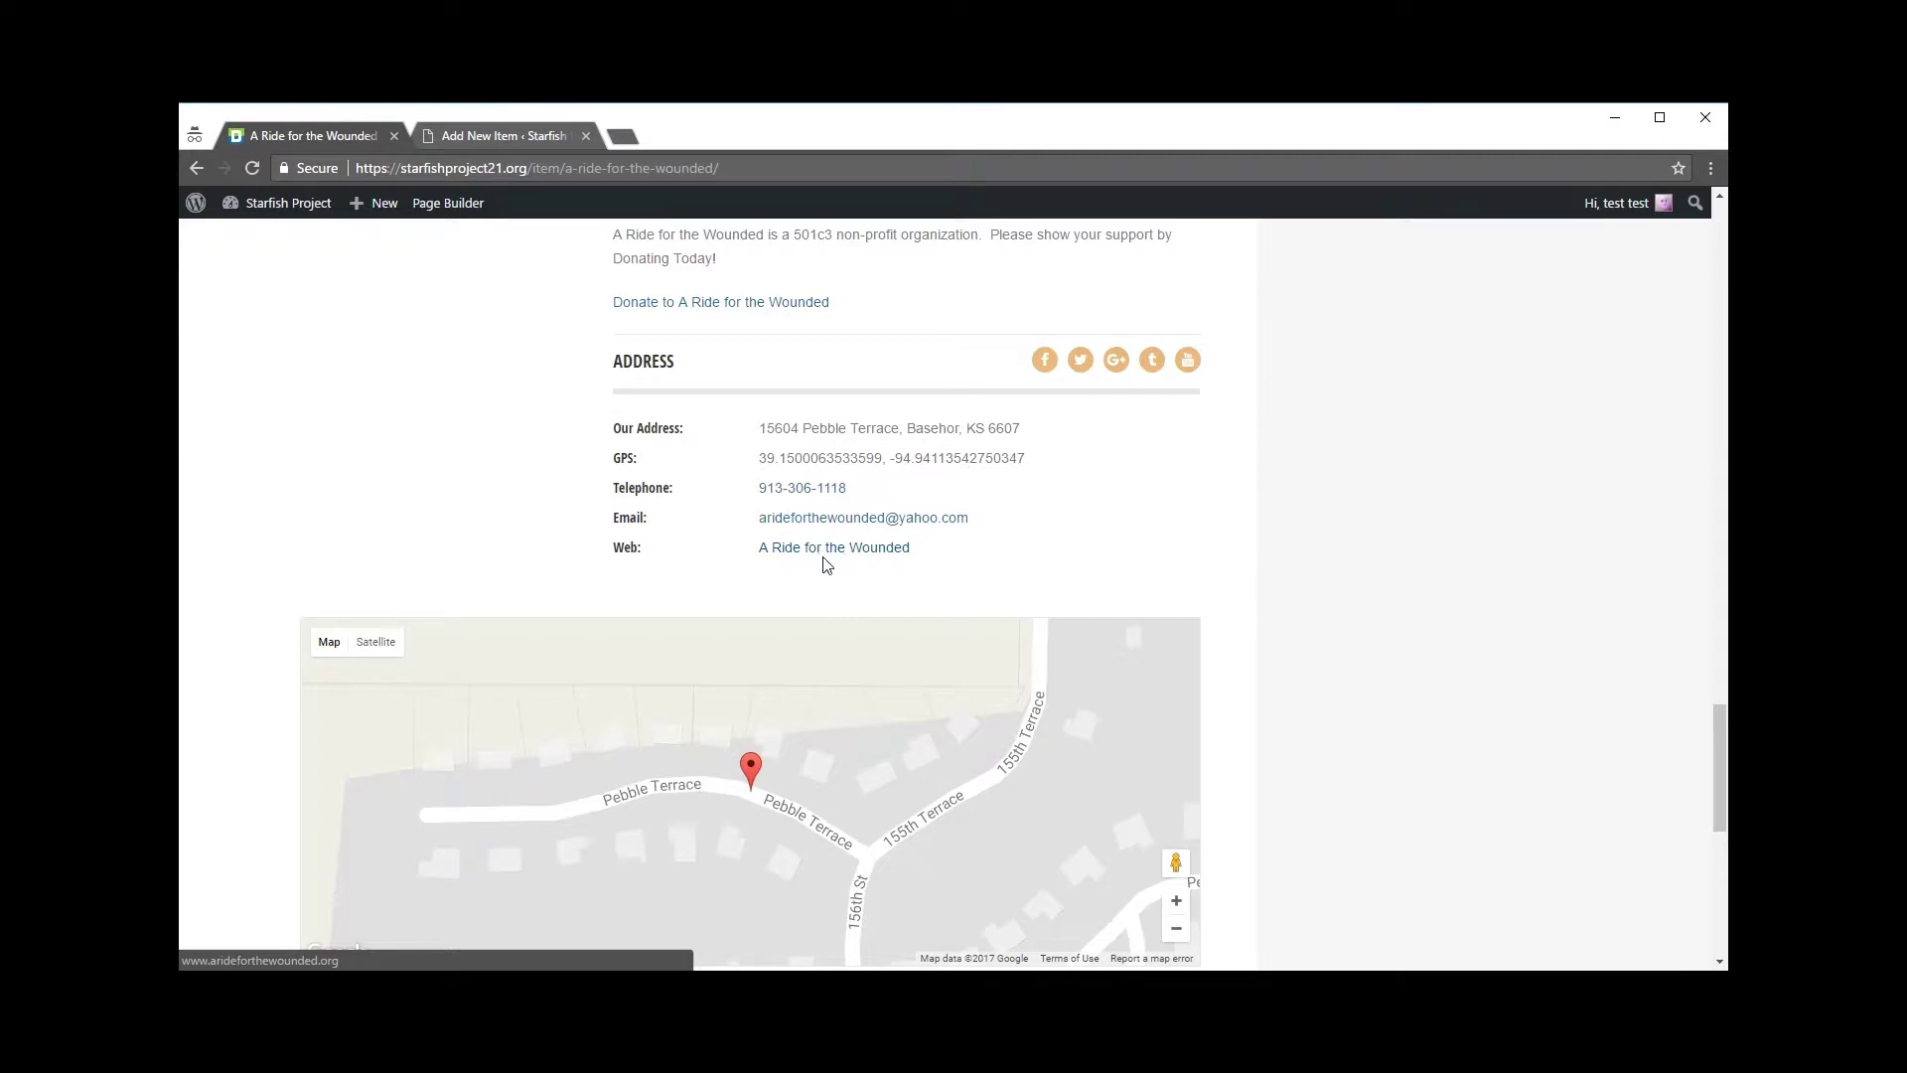
pyautogui.click(503, 139)
pyautogui.click(676, 471)
pyautogui.write('https://google.com')
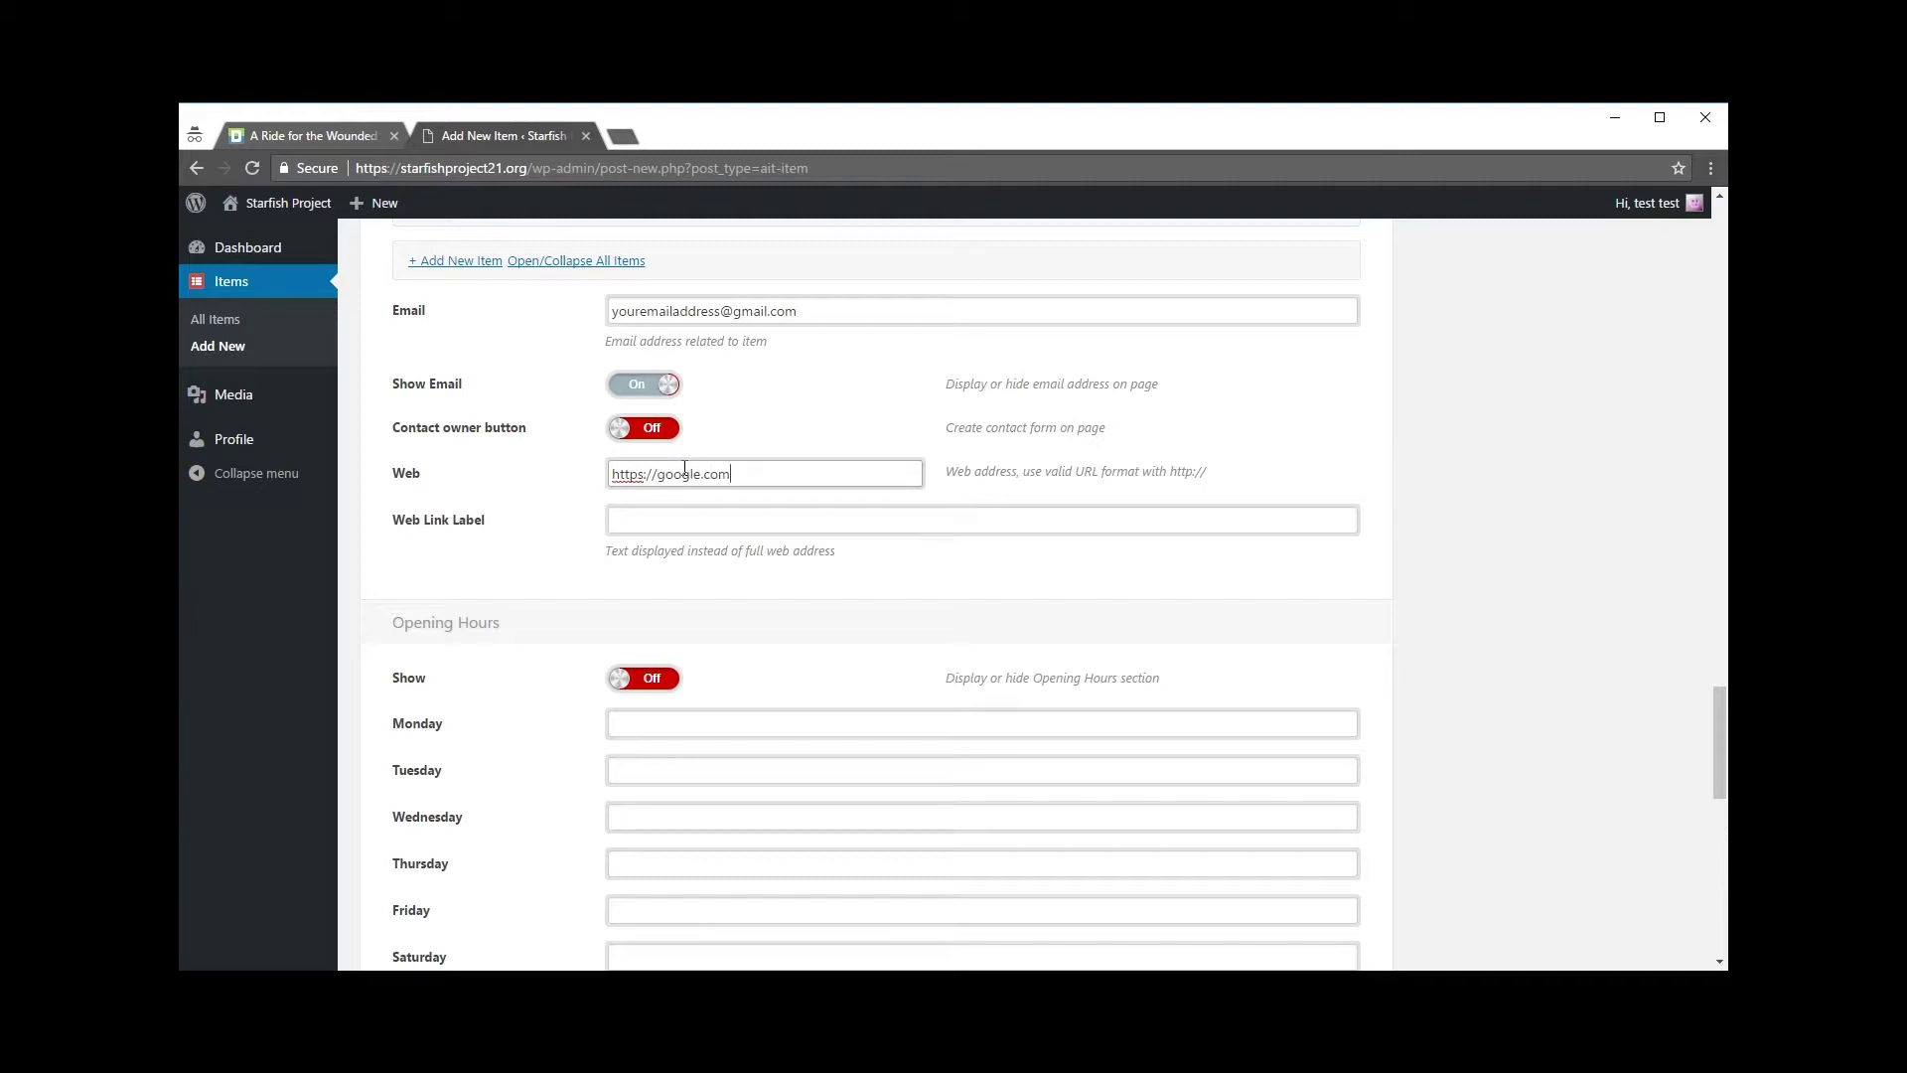
pyautogui.click(668, 520)
pyautogui.write('Click Here')
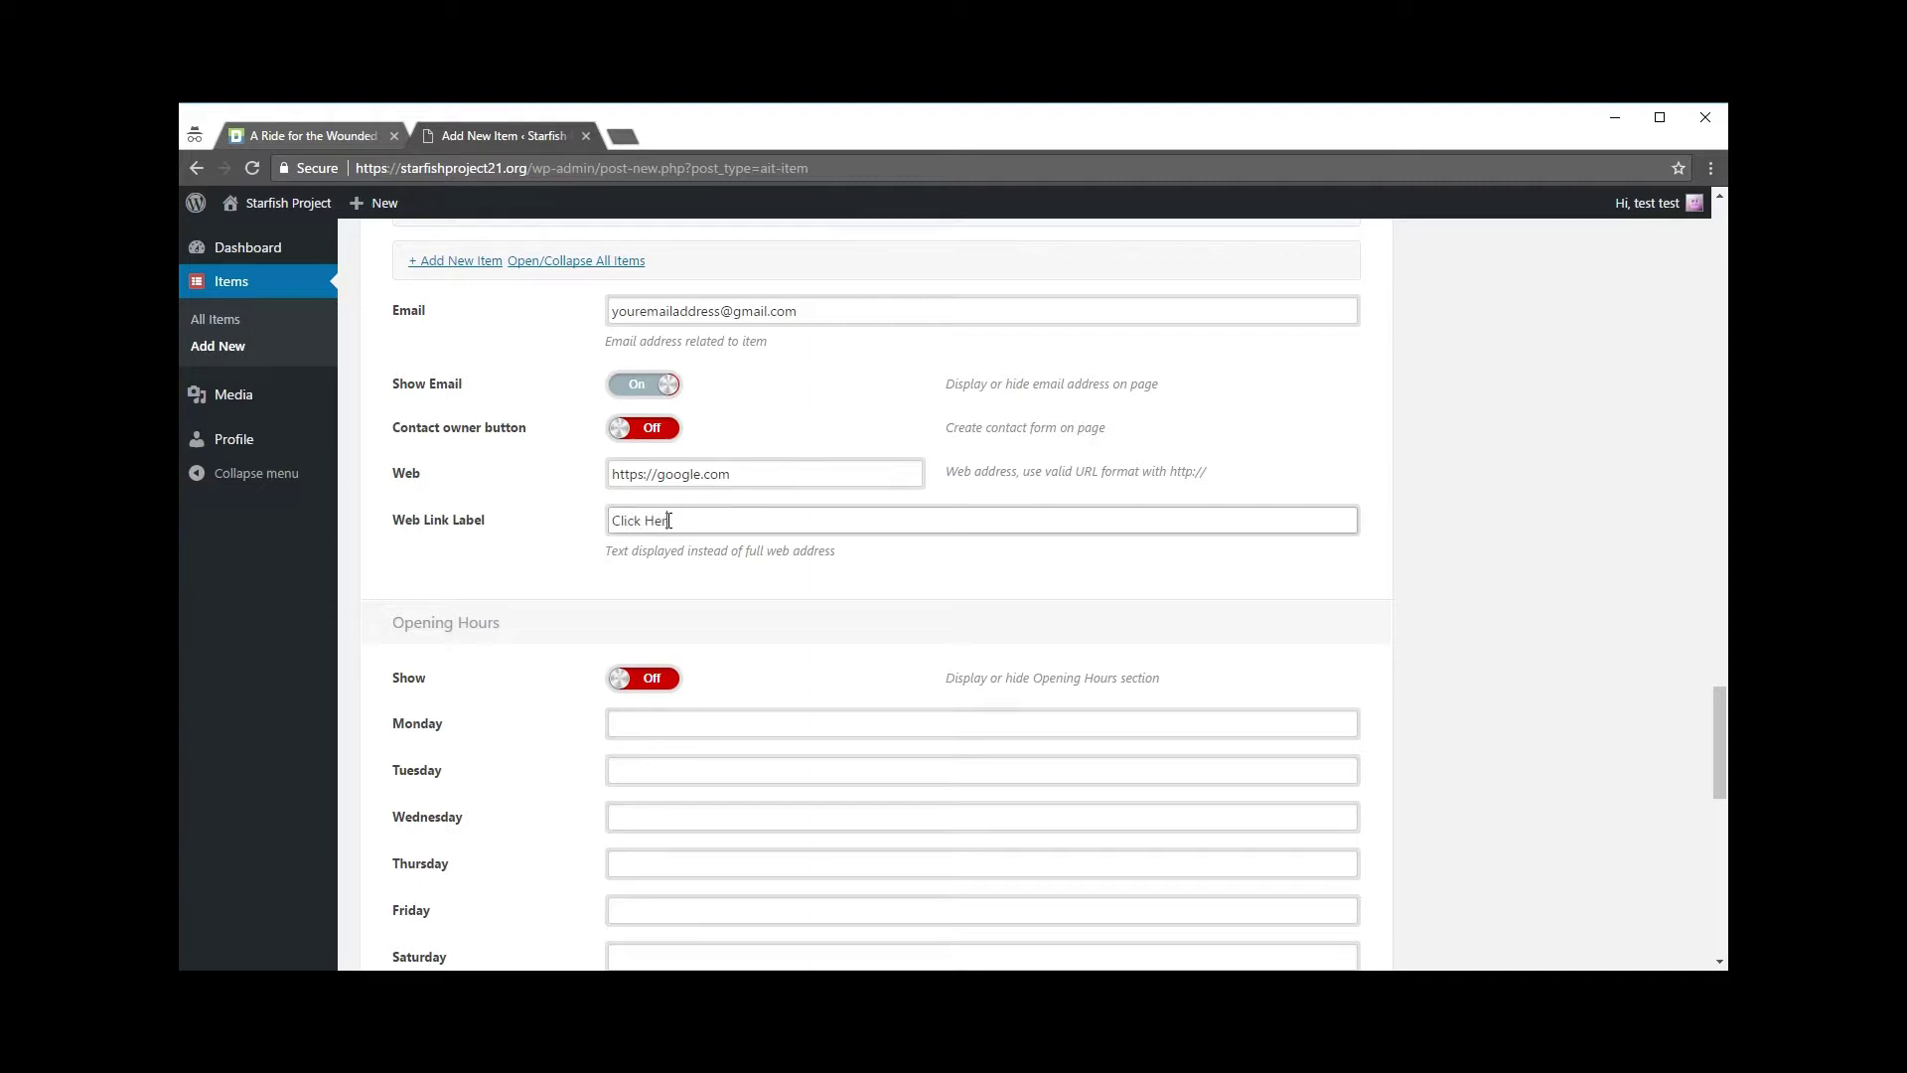
pyautogui.write(' To View Event Details')
pyautogui.moveTo(825, 521); pyautogui.dragTo(616, 516)
pyautogui.click(924, 588)
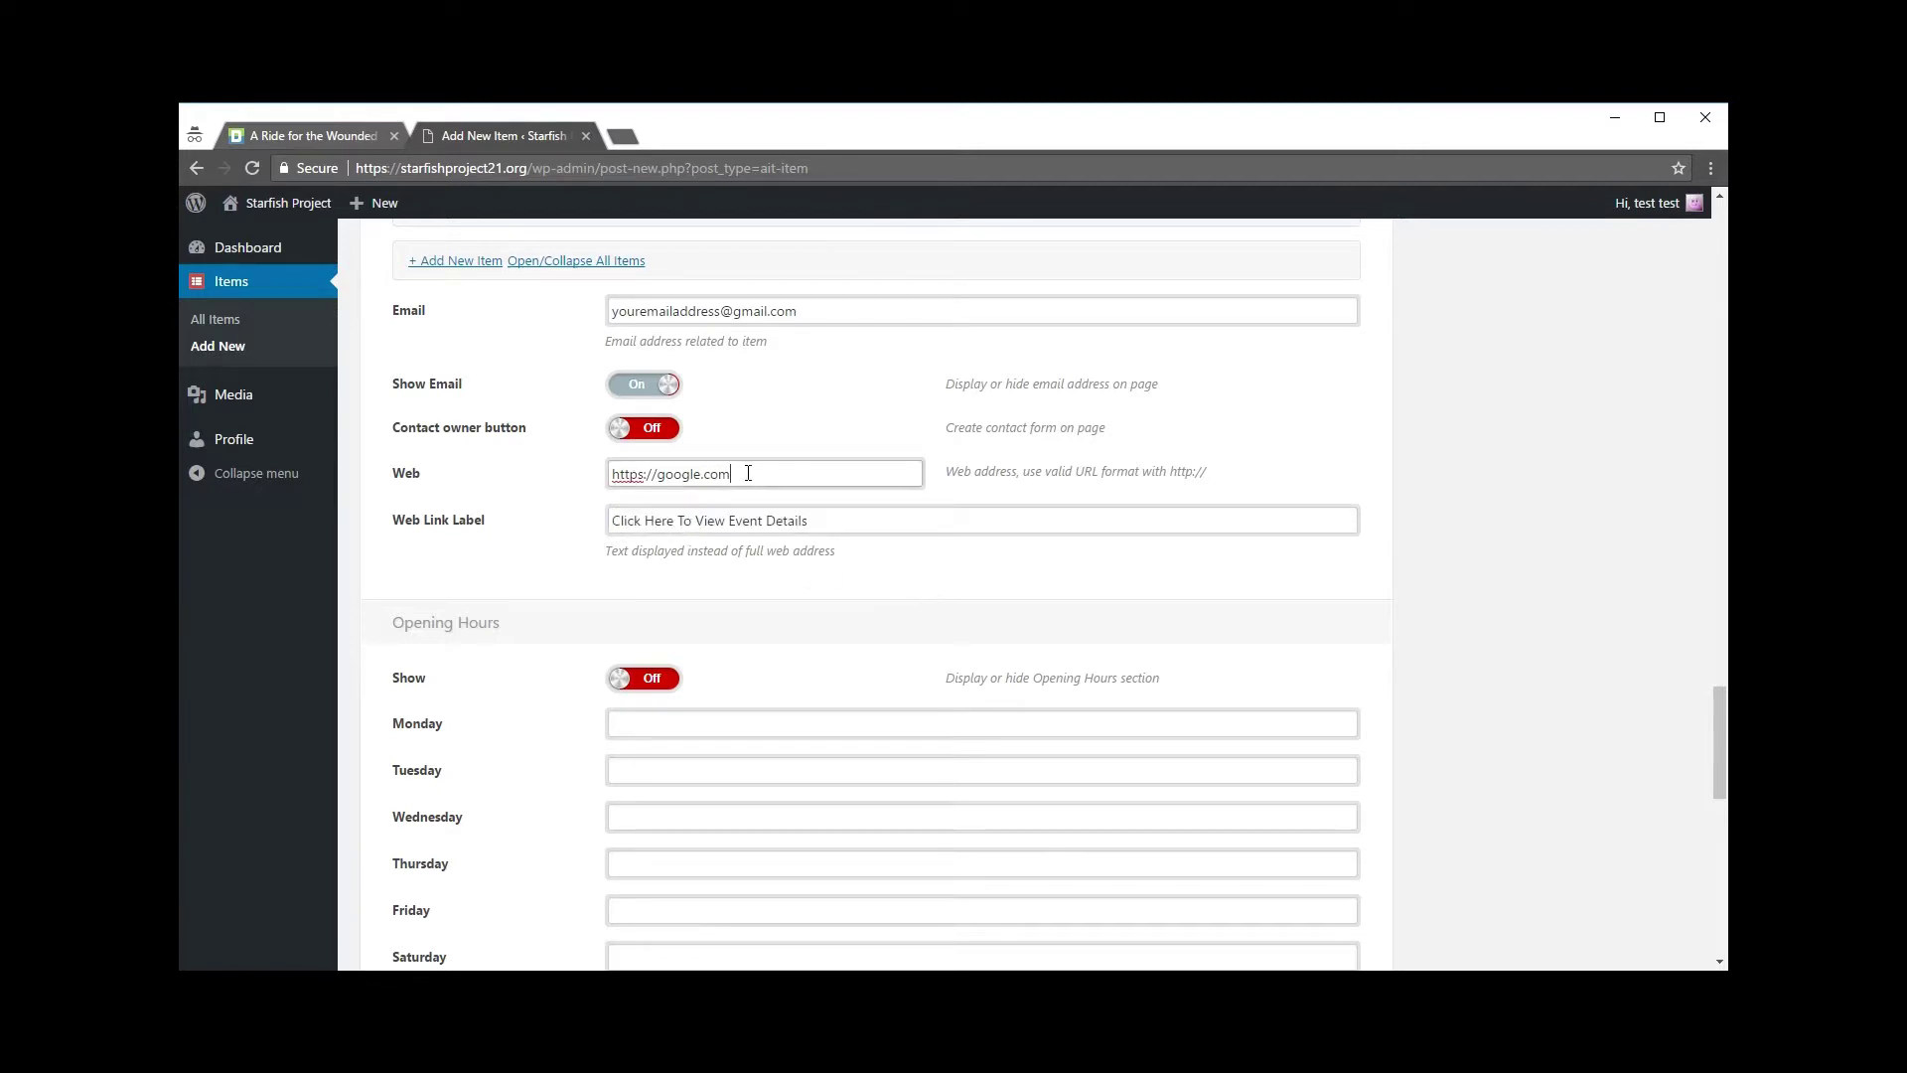
pyautogui.moveTo(758, 476); pyautogui.dragTo(609, 470)
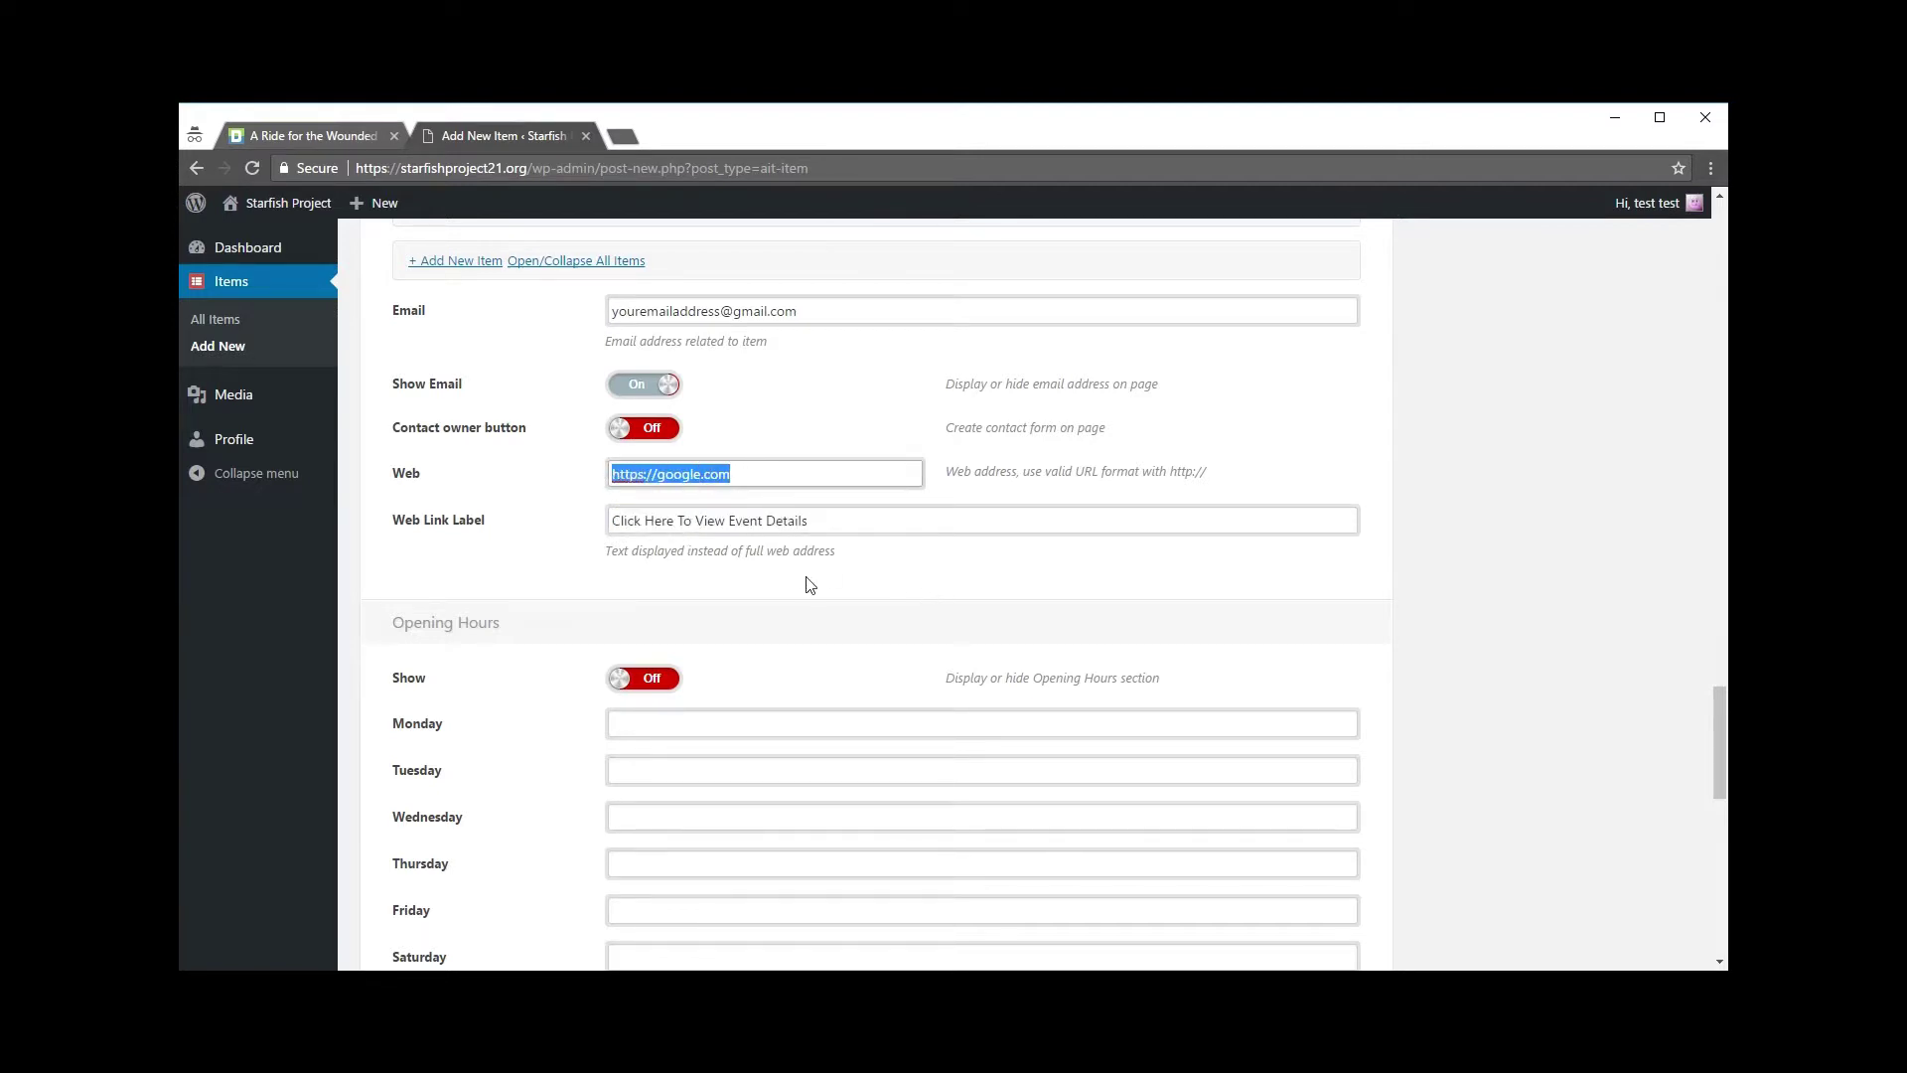
pyautogui.click(865, 569)
pyautogui.scroll(-2, 874, 566)
pyautogui.scroll(-2, 876, 570)
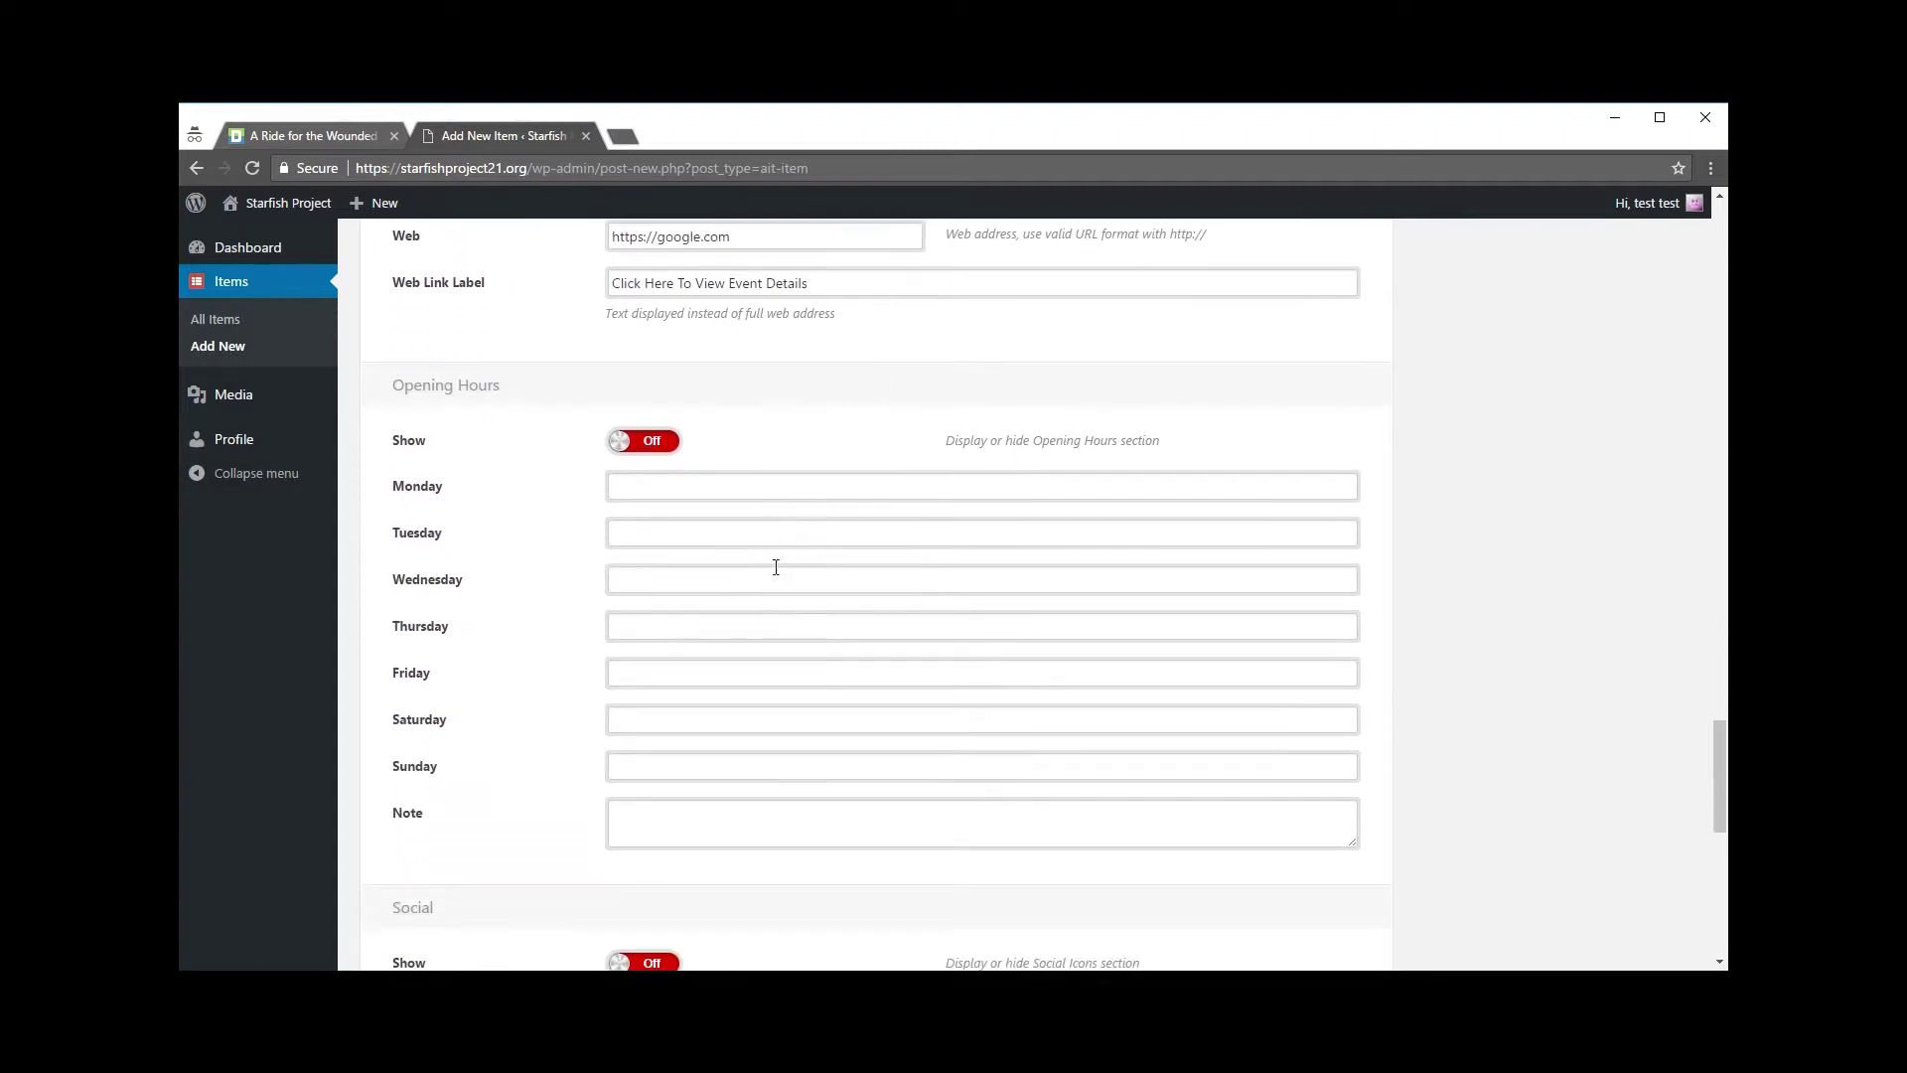
# Step: Enter opening hours: Saturday 8am - 6pm and Sunday 10am - 4pm
pyautogui.click(622, 387)
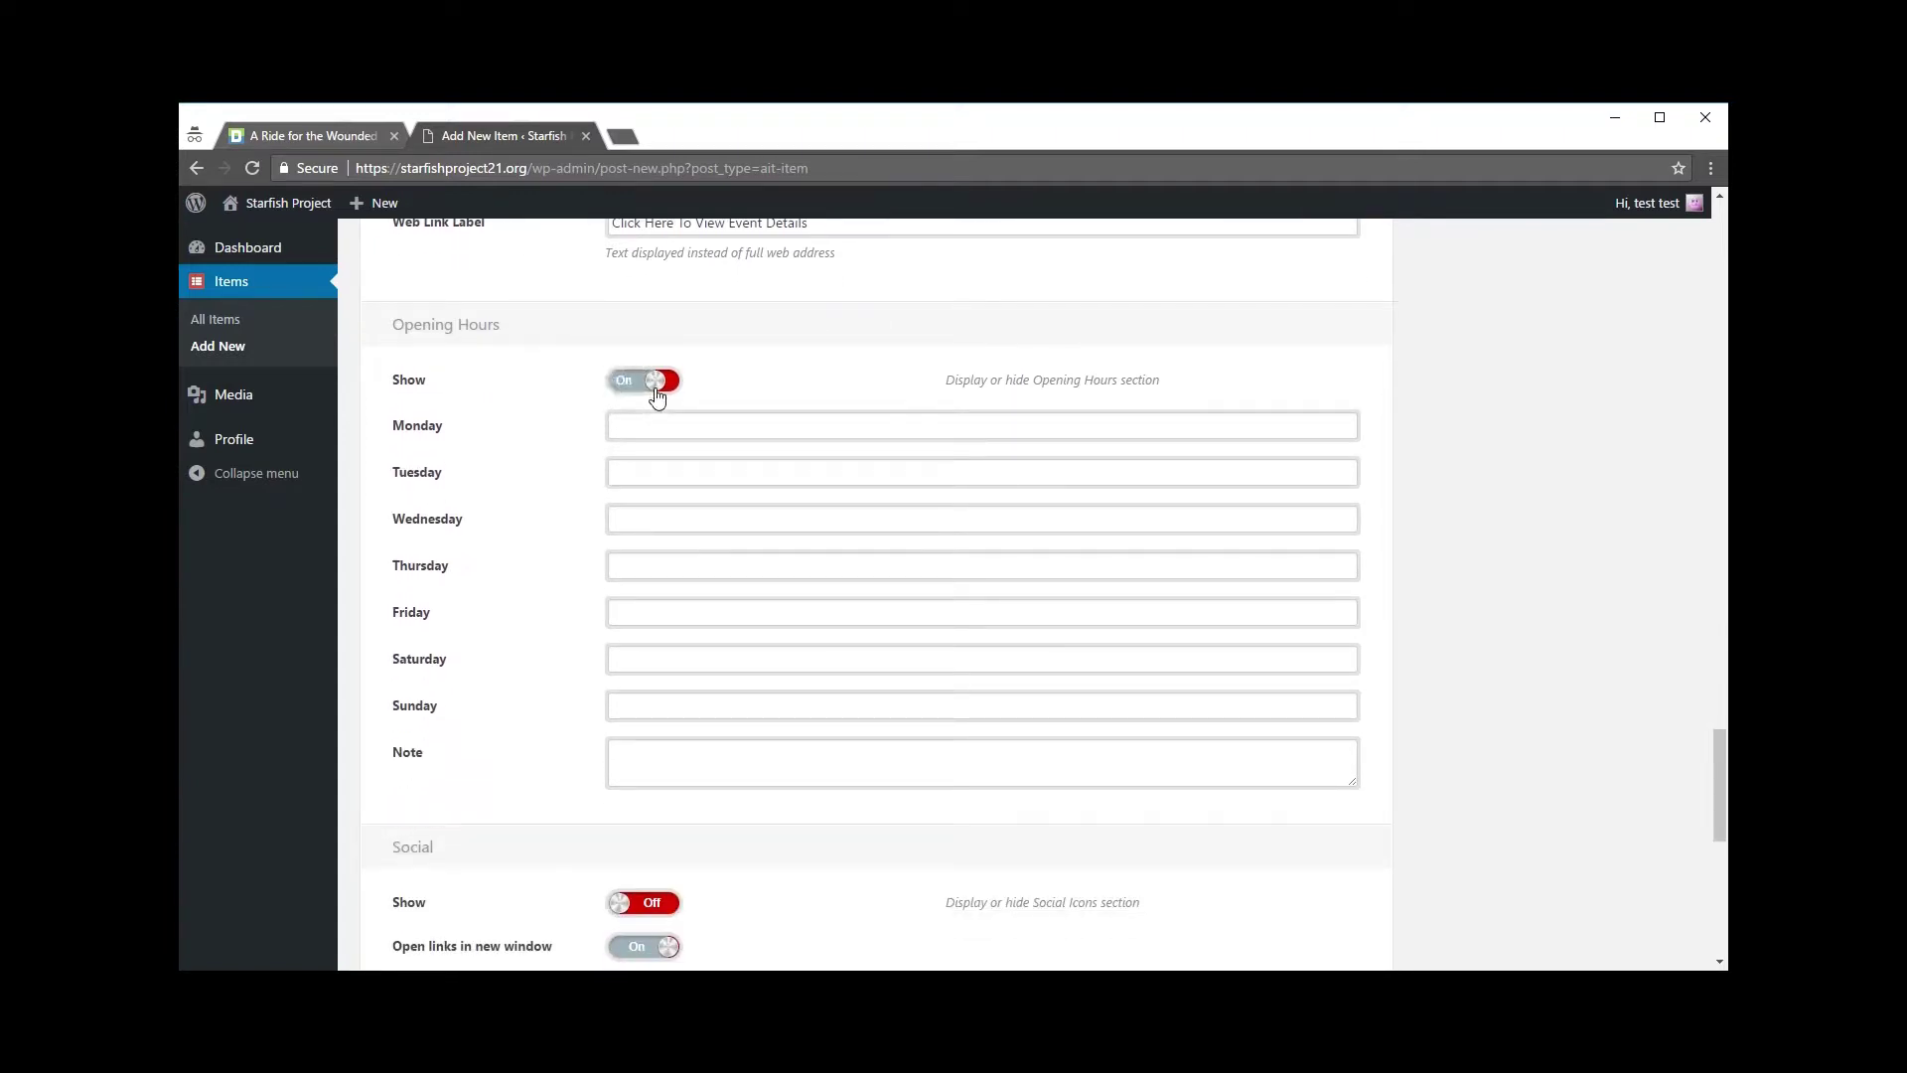
pyautogui.click(636, 387)
pyautogui.click(649, 661)
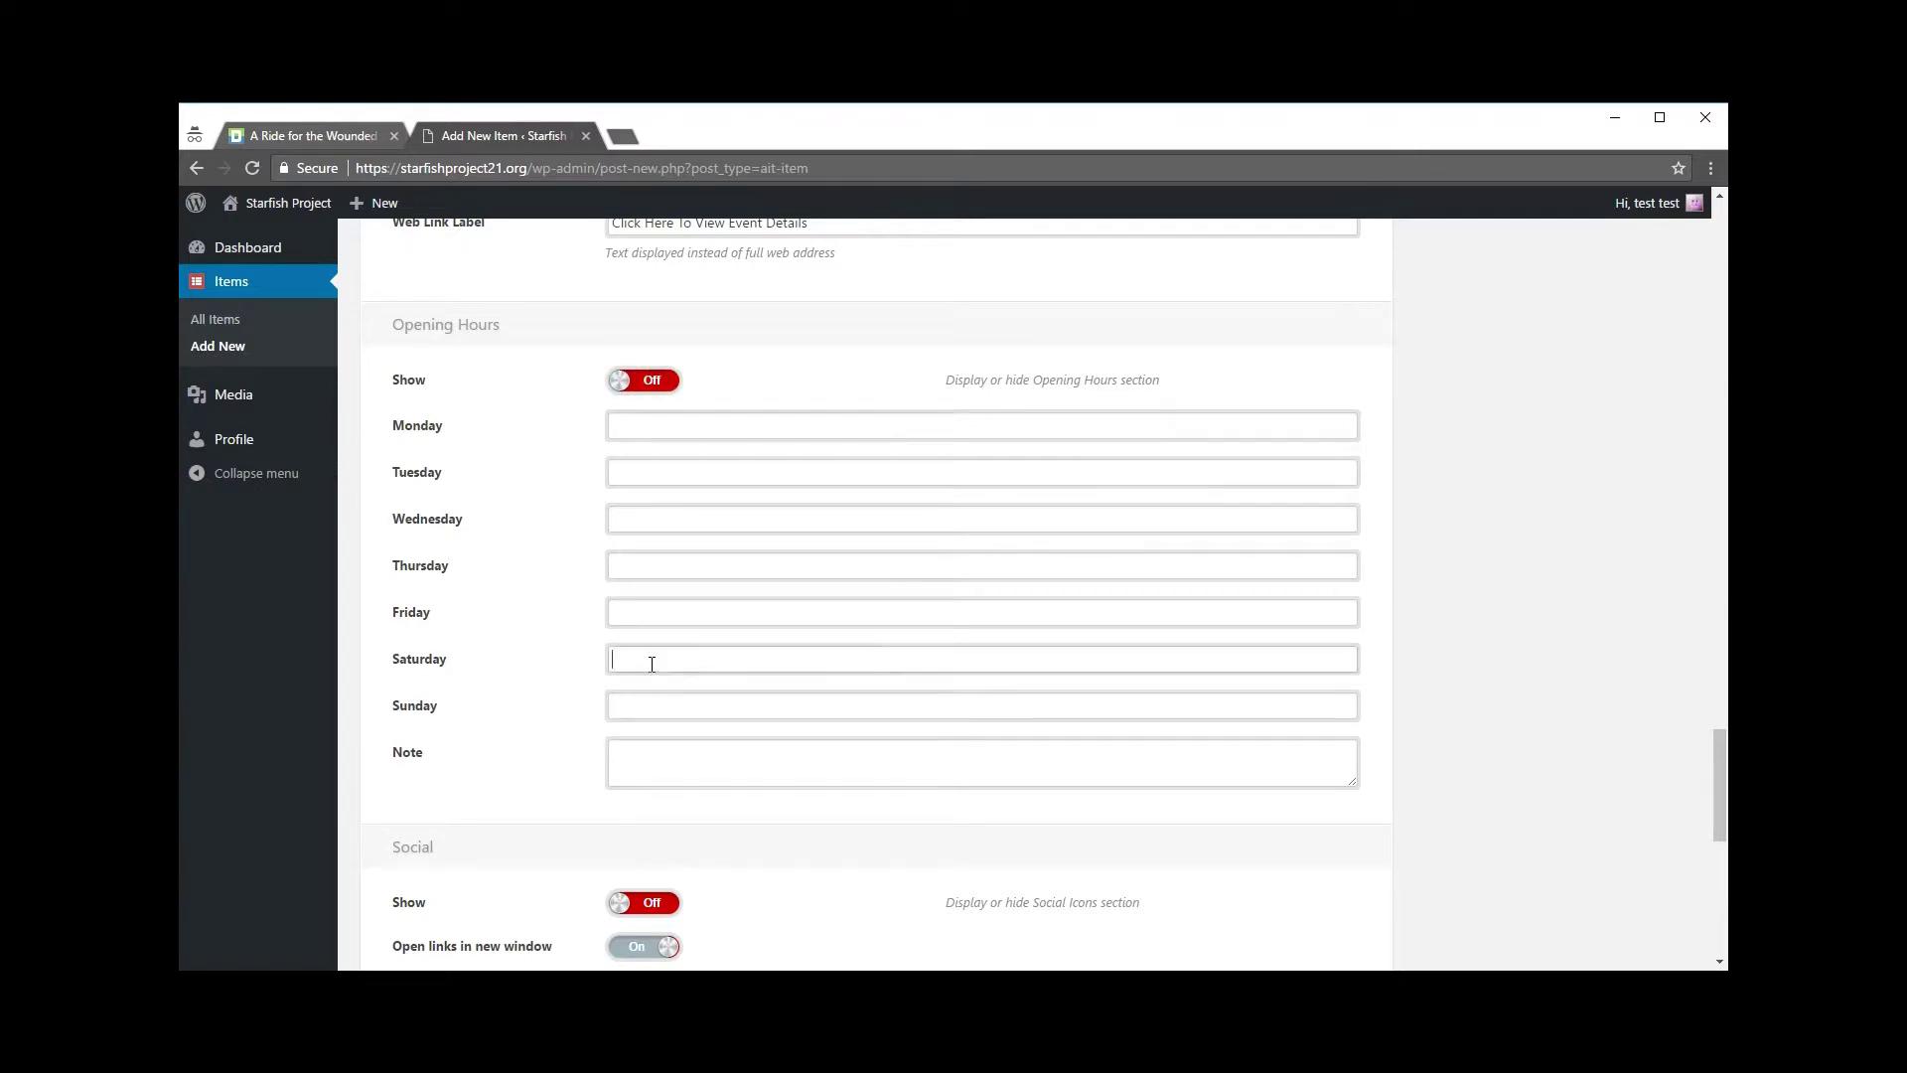
pyautogui.write('8am - 6pm')
pyautogui.click(677, 715)
pyautogui.write('10am')
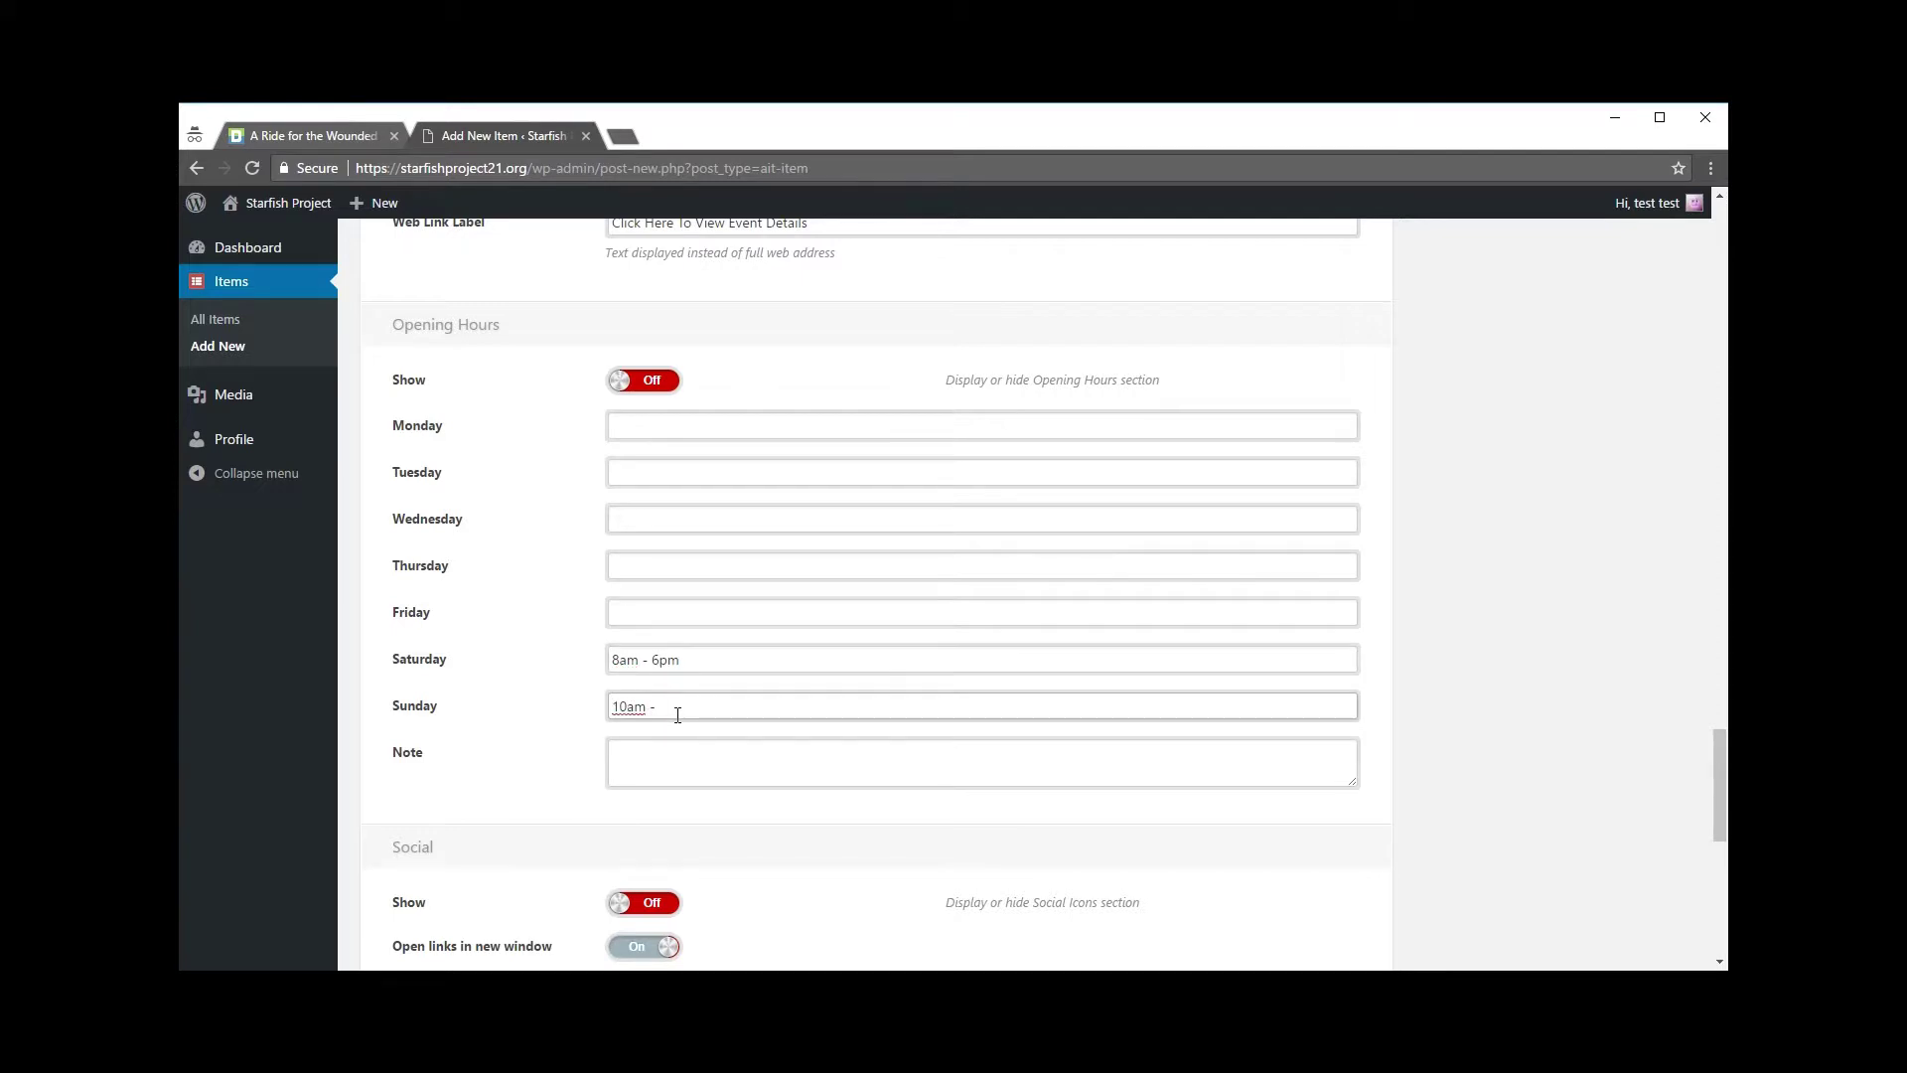
pyautogui.write(' - 4pm')
# Step: Start an opening-hours Note saying parking space may be limited
pyautogui.scroll(-3, 497, 685)
pyautogui.click(662, 469)
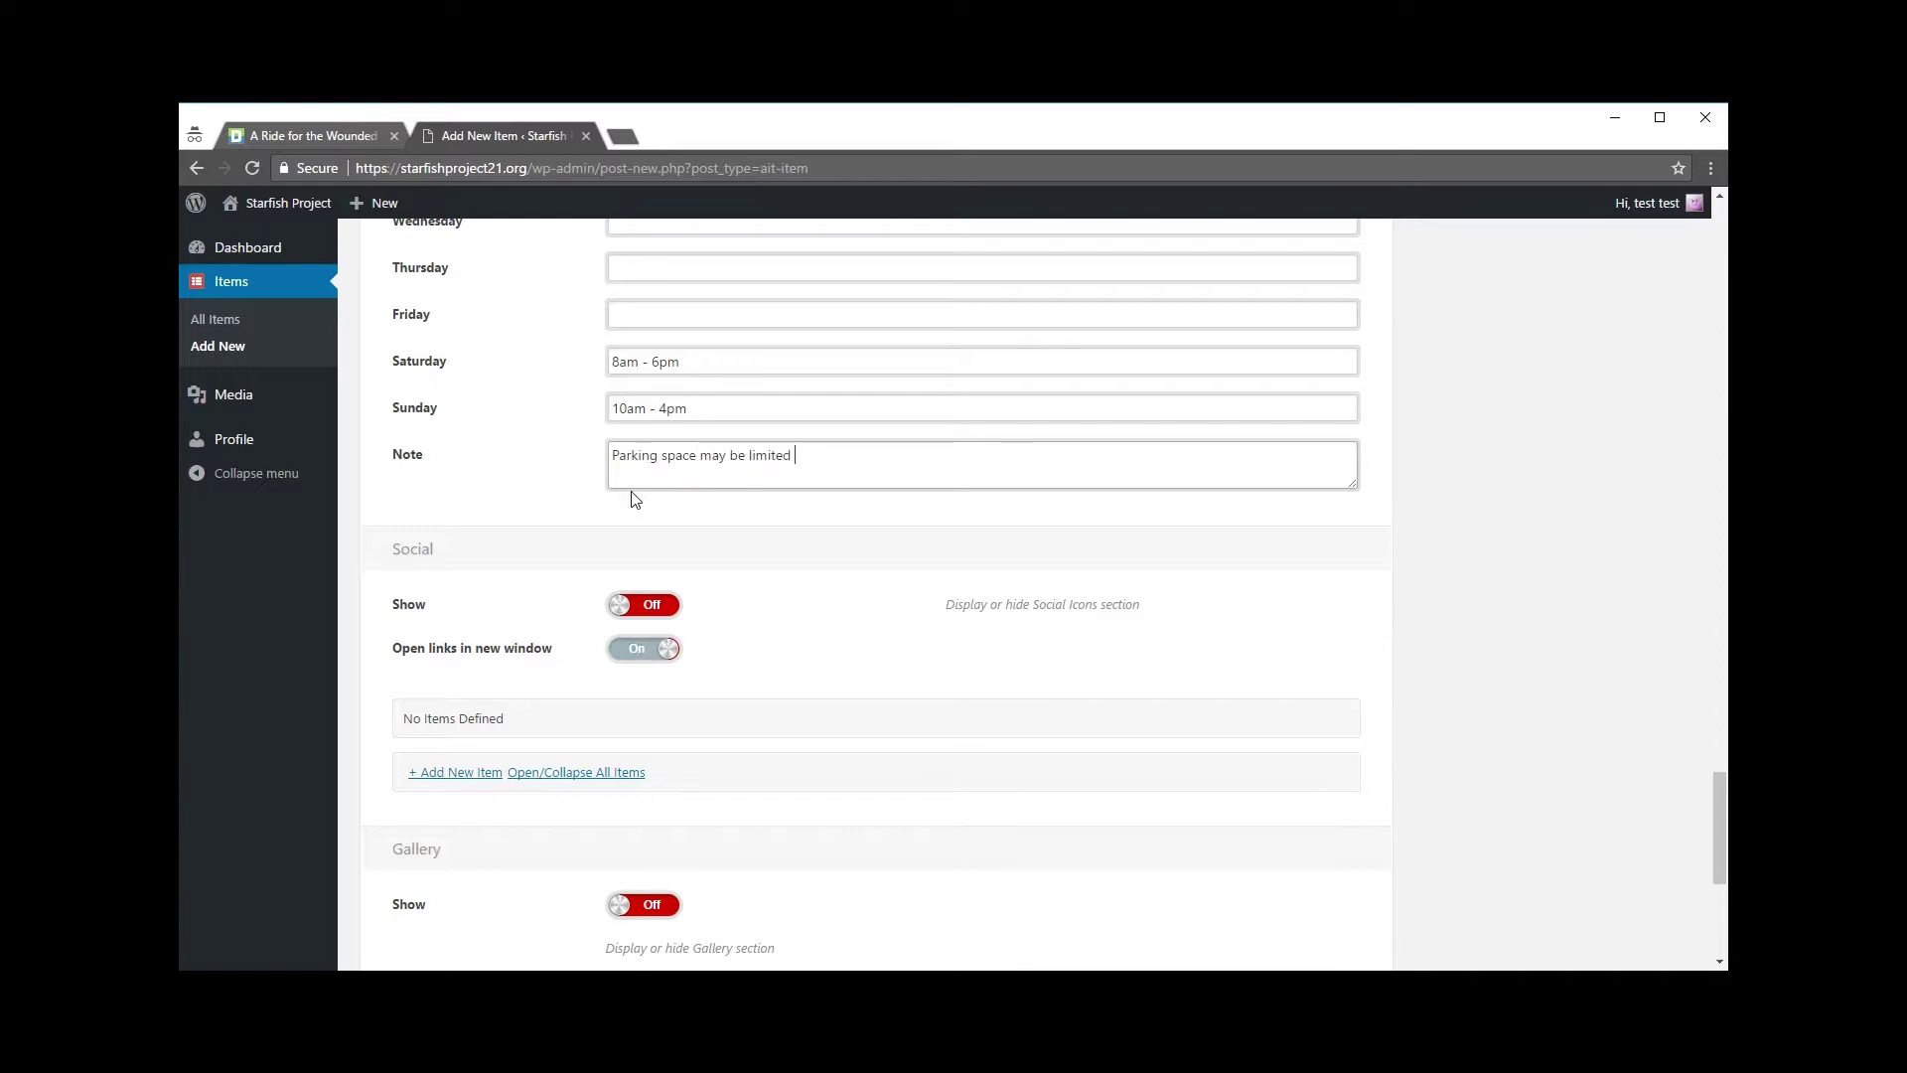
pyautogui.write('come early to be sure and get a good spot.')
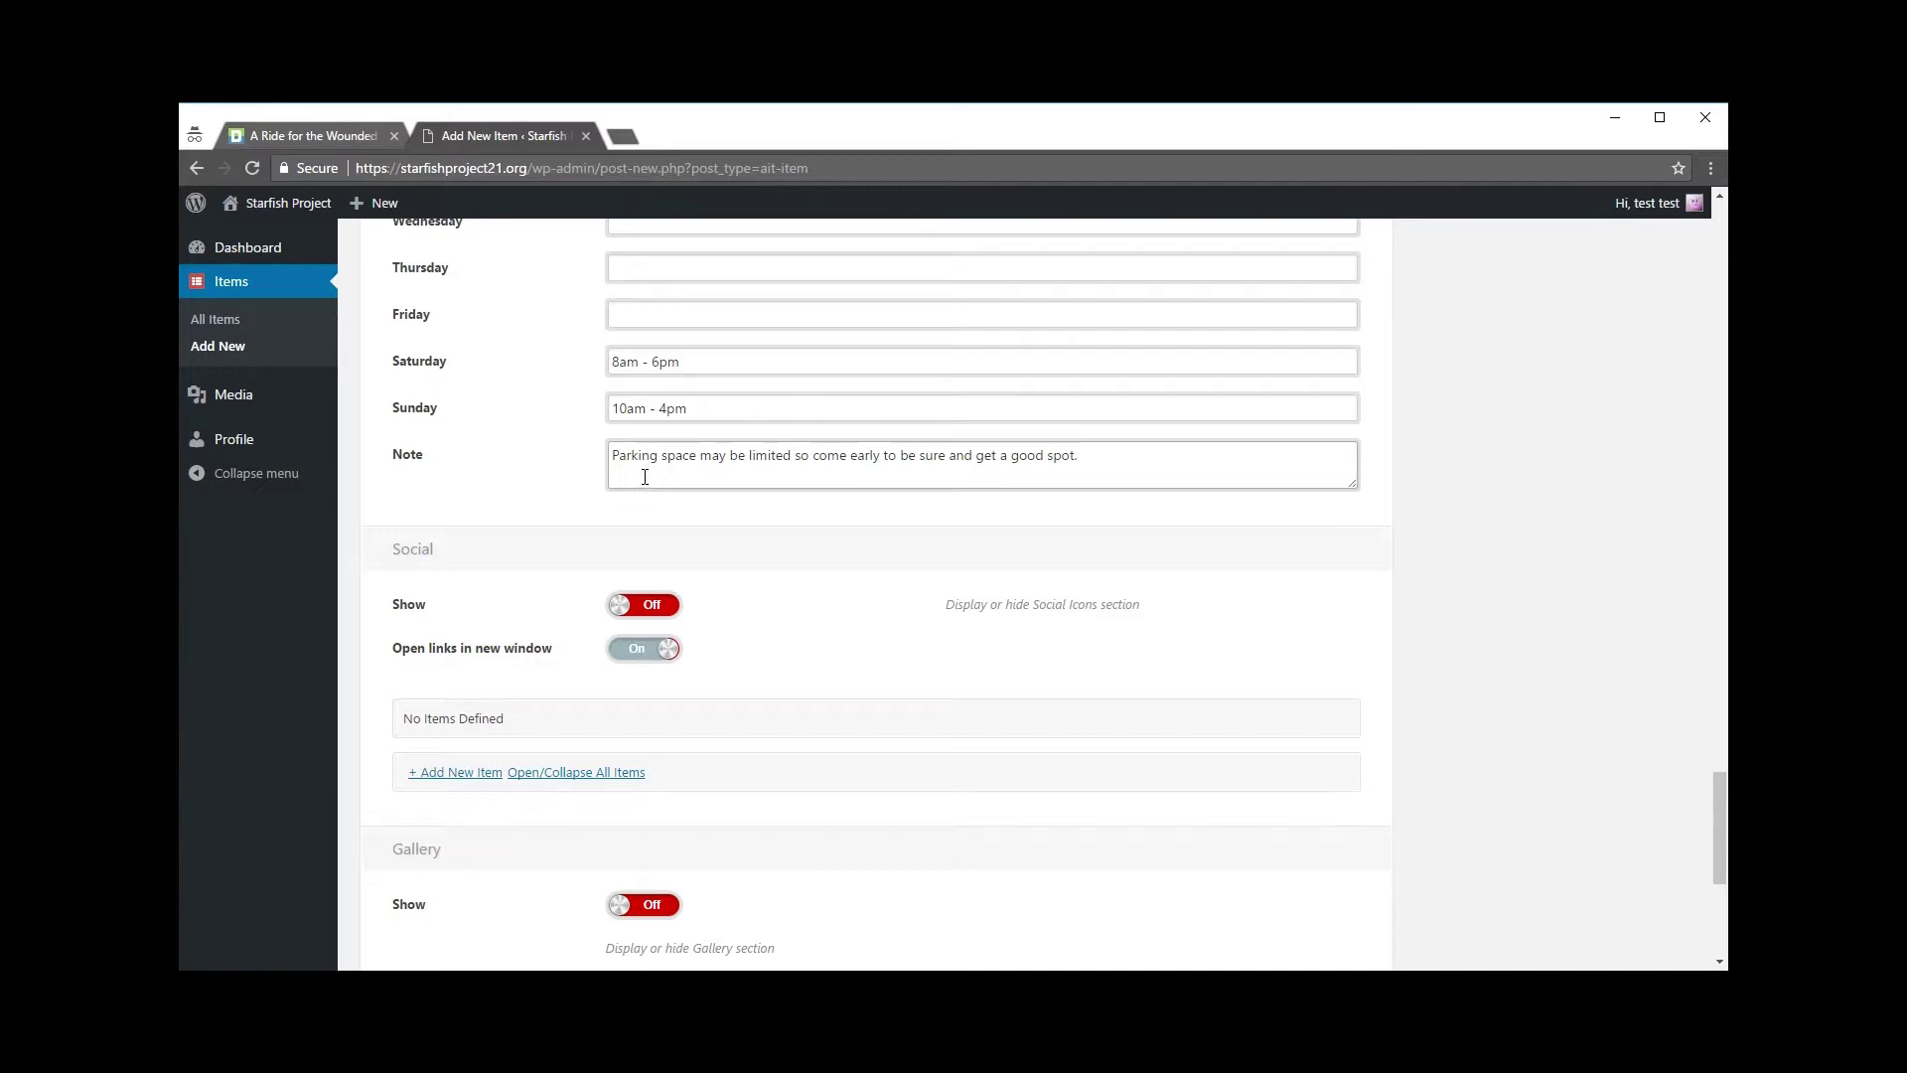
pyautogui.moveTo(639, 463); pyautogui.dragTo(864, 468)
# Step: Switch the Social section's Show to On and 'Open links in new window' to Off
pyautogui.click(582, 427)
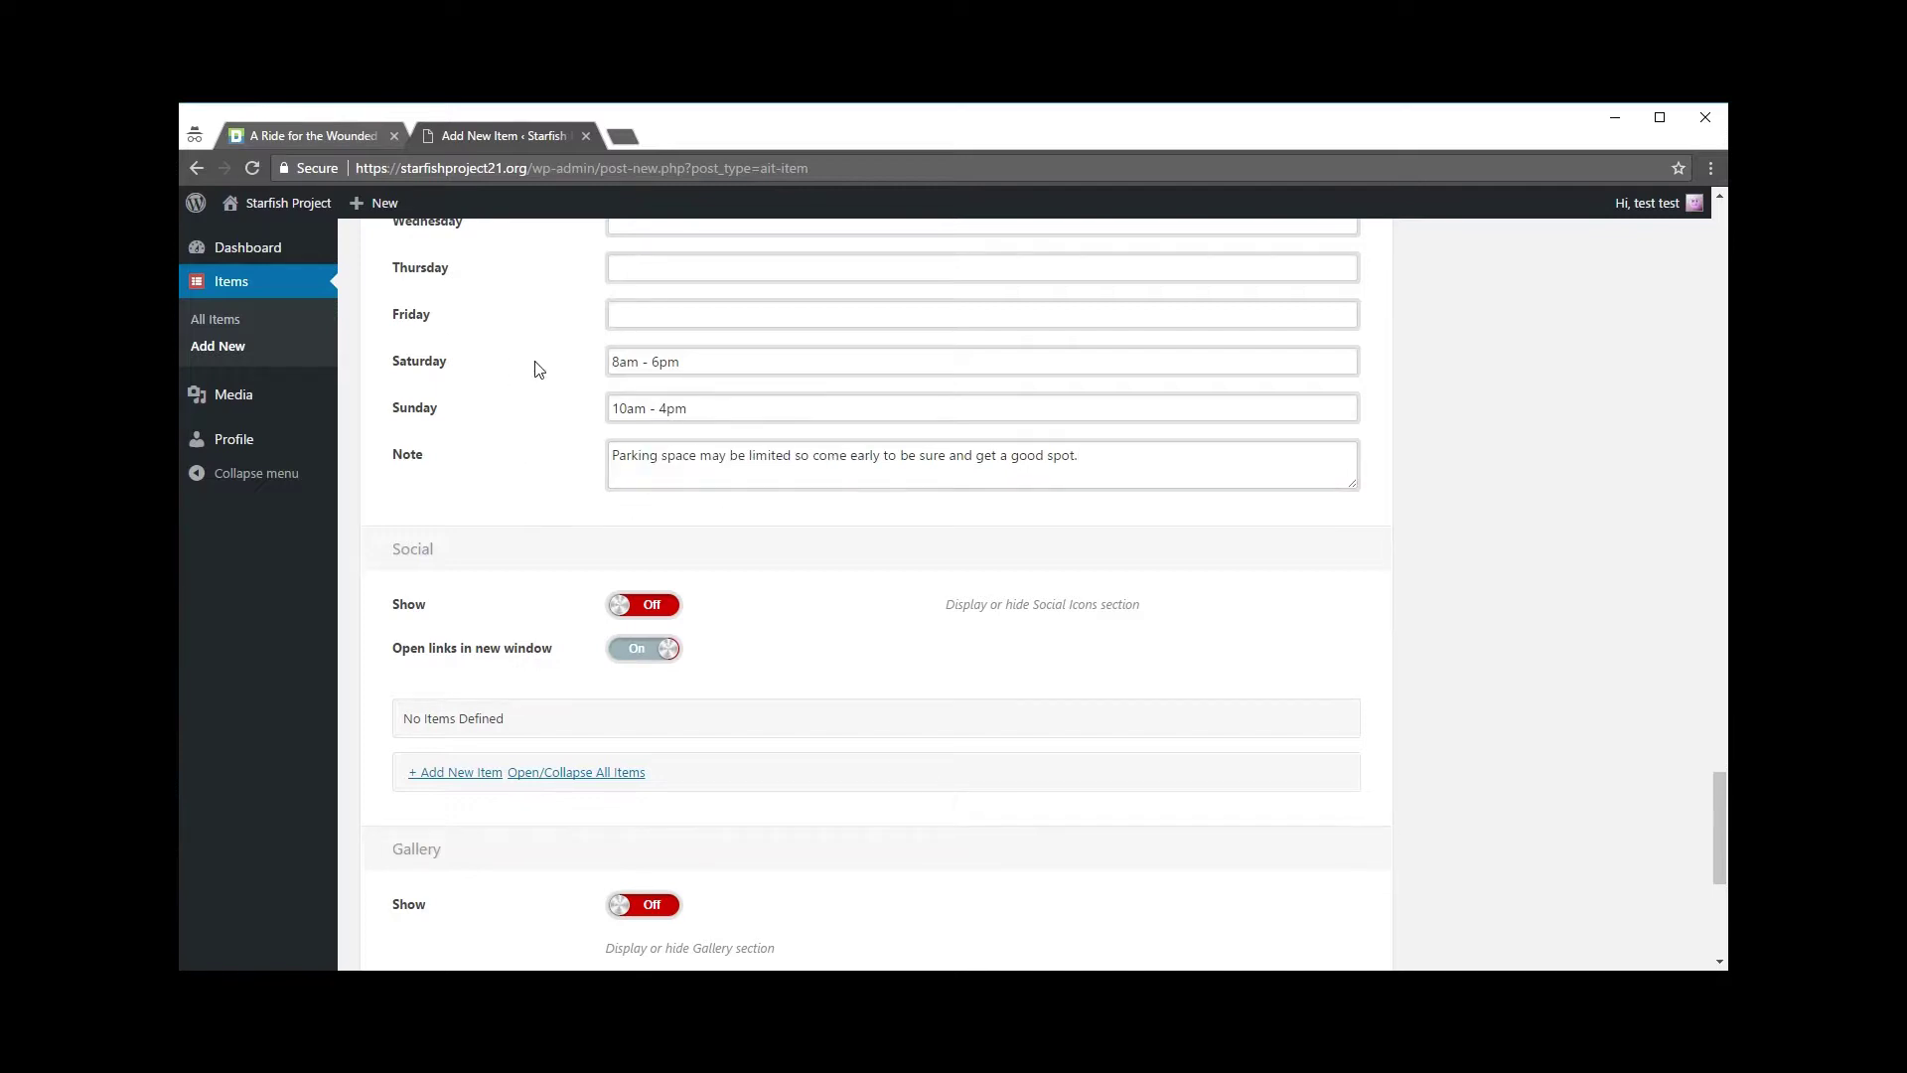
pyautogui.scroll(-1, 560, 404)
pyautogui.scroll(-1, 553, 409)
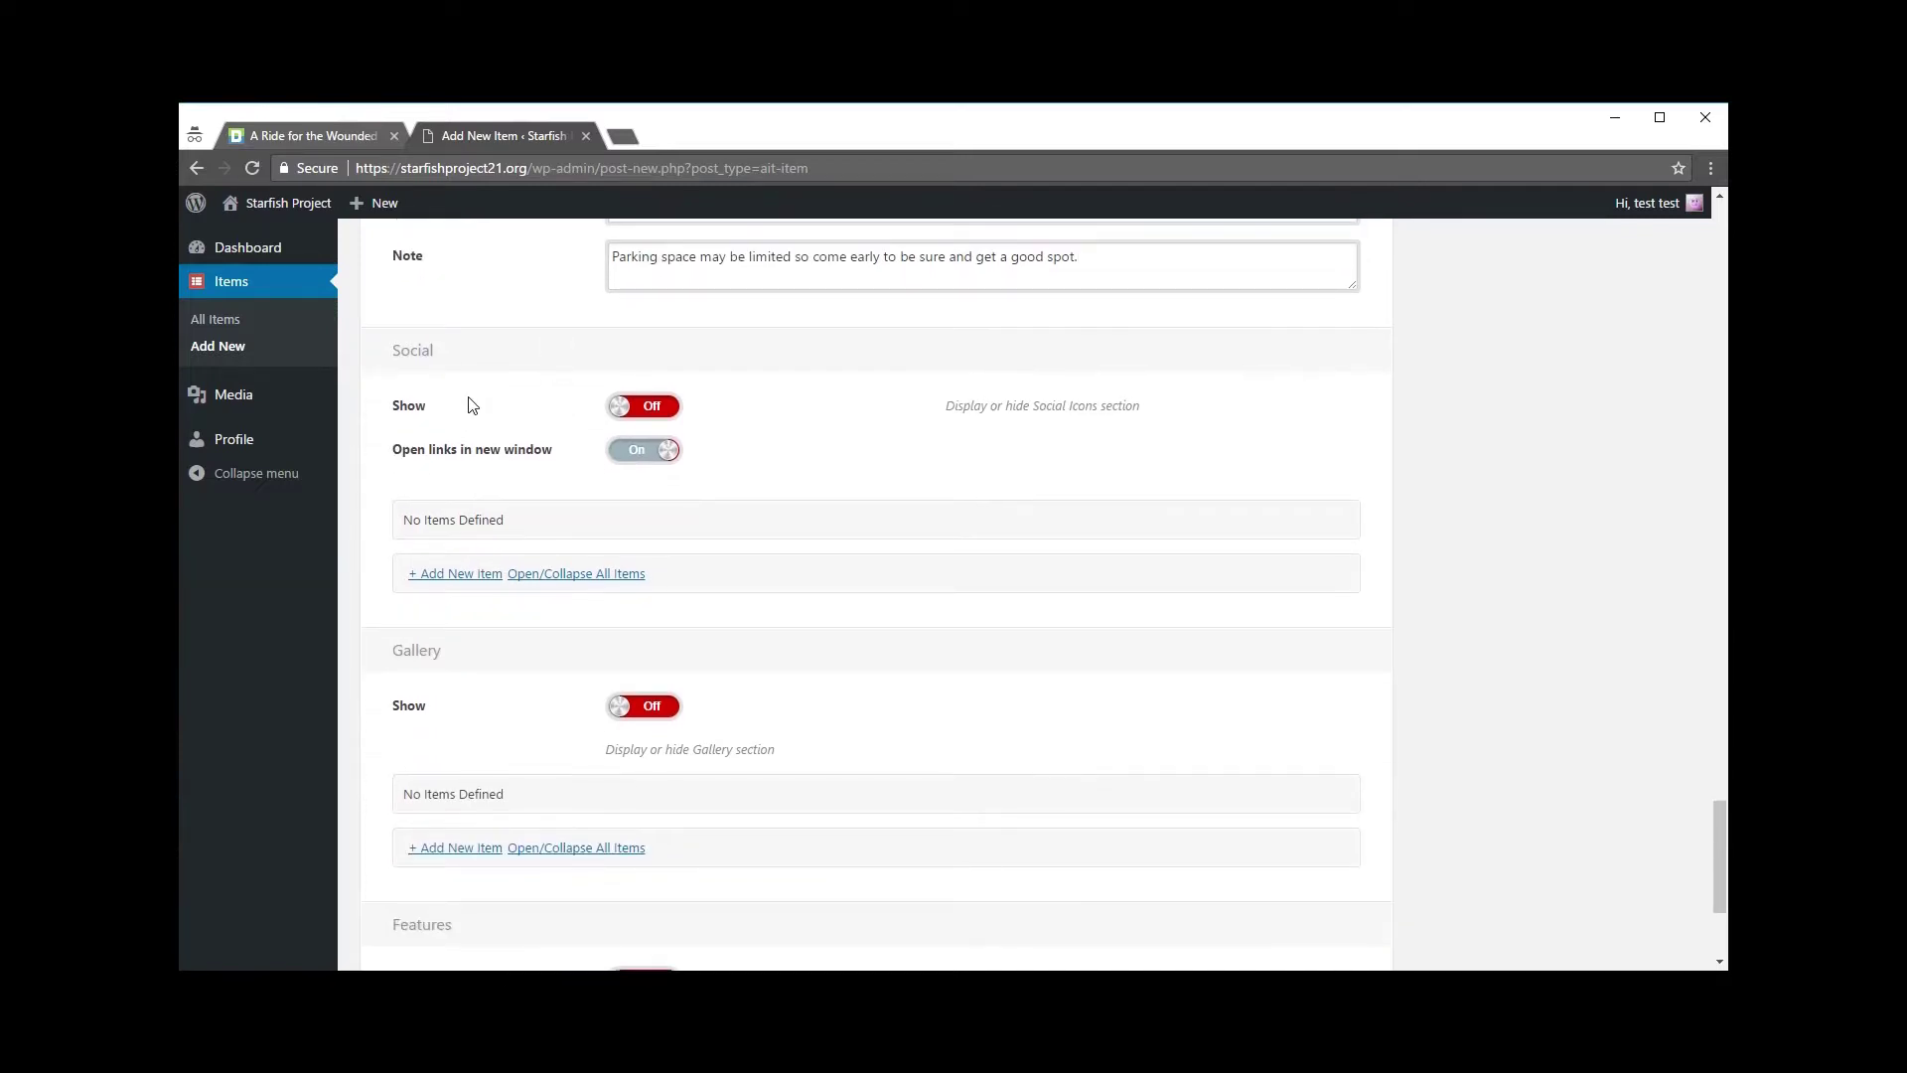
pyautogui.click(636, 407)
pyautogui.click(660, 409)
pyautogui.click(624, 410)
pyautogui.click(668, 450)
# Step: Turn 'Open links in new window' back on, check the Ride for the Wounded page, return to the form
pyautogui.click(628, 452)
pyautogui.scroll(1, 497, 507)
pyautogui.click(336, 136)
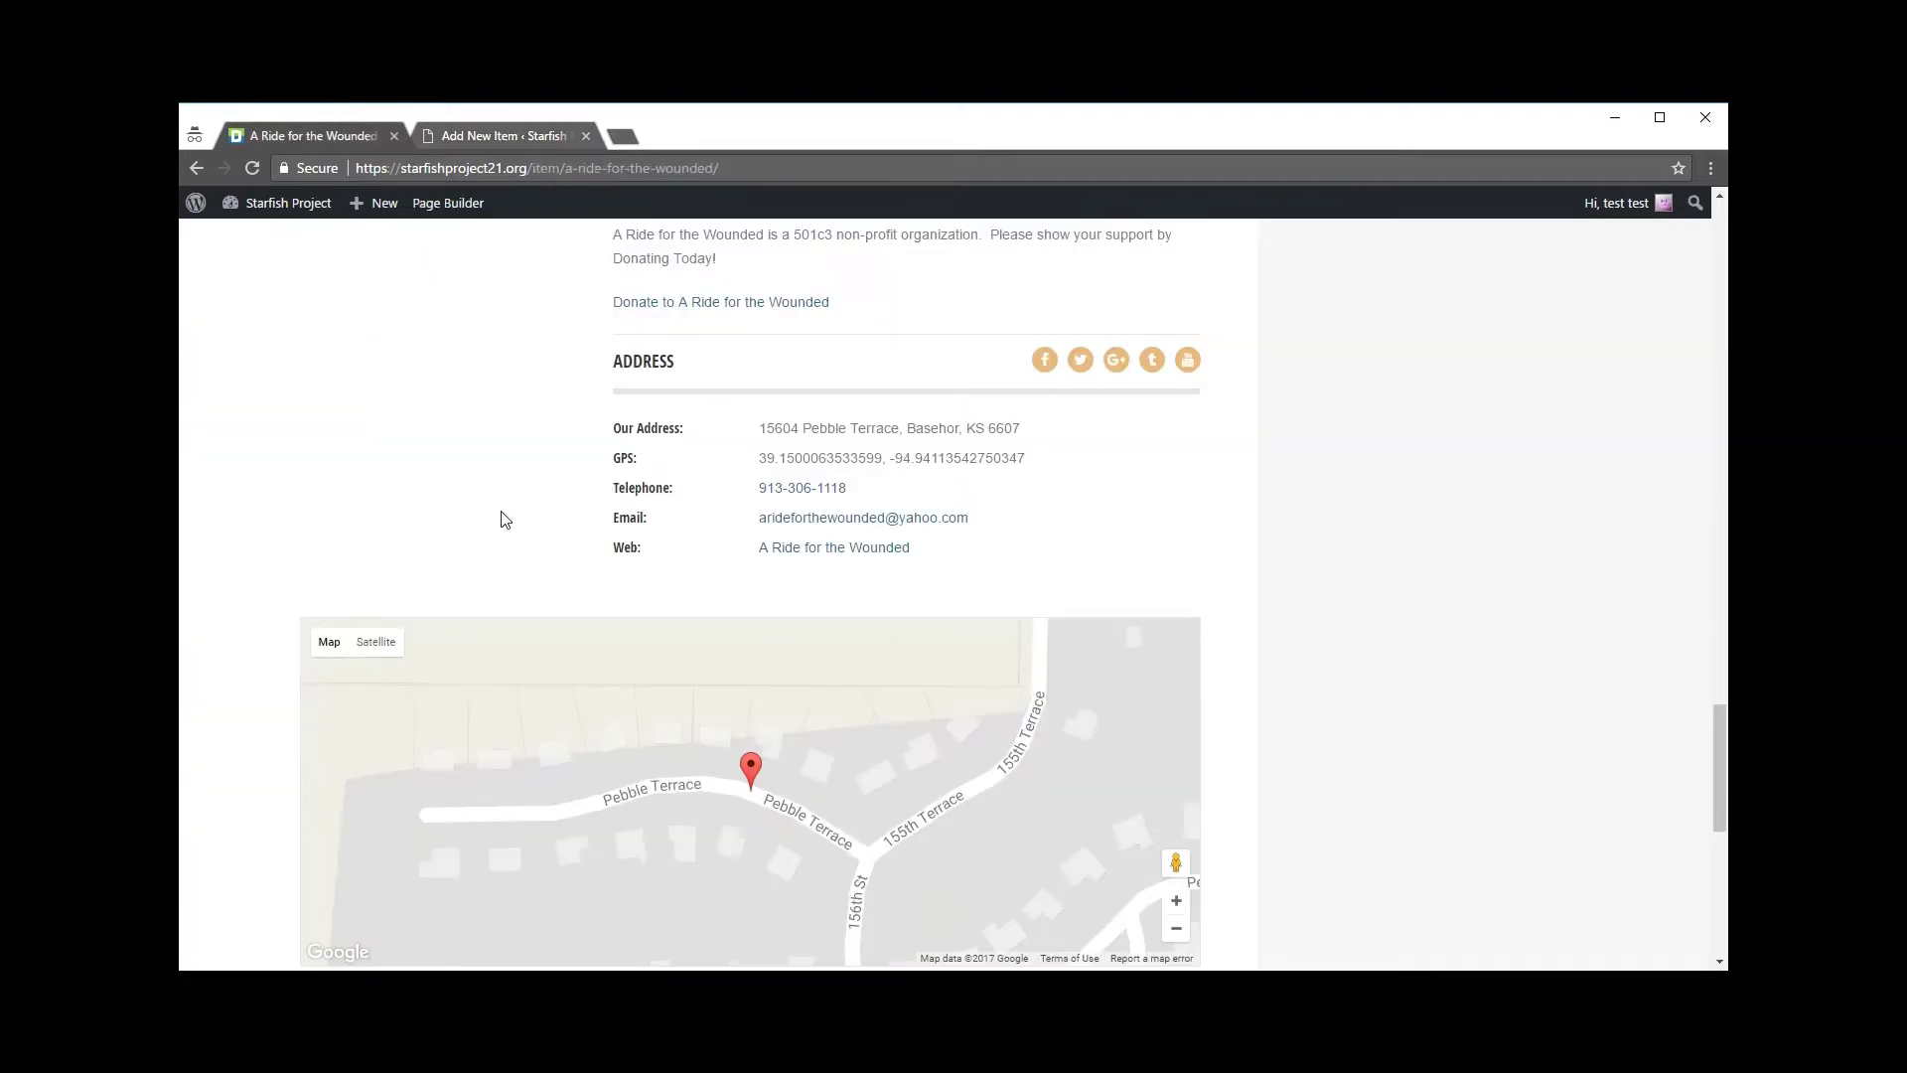
pyautogui.scroll(2, 516, 526)
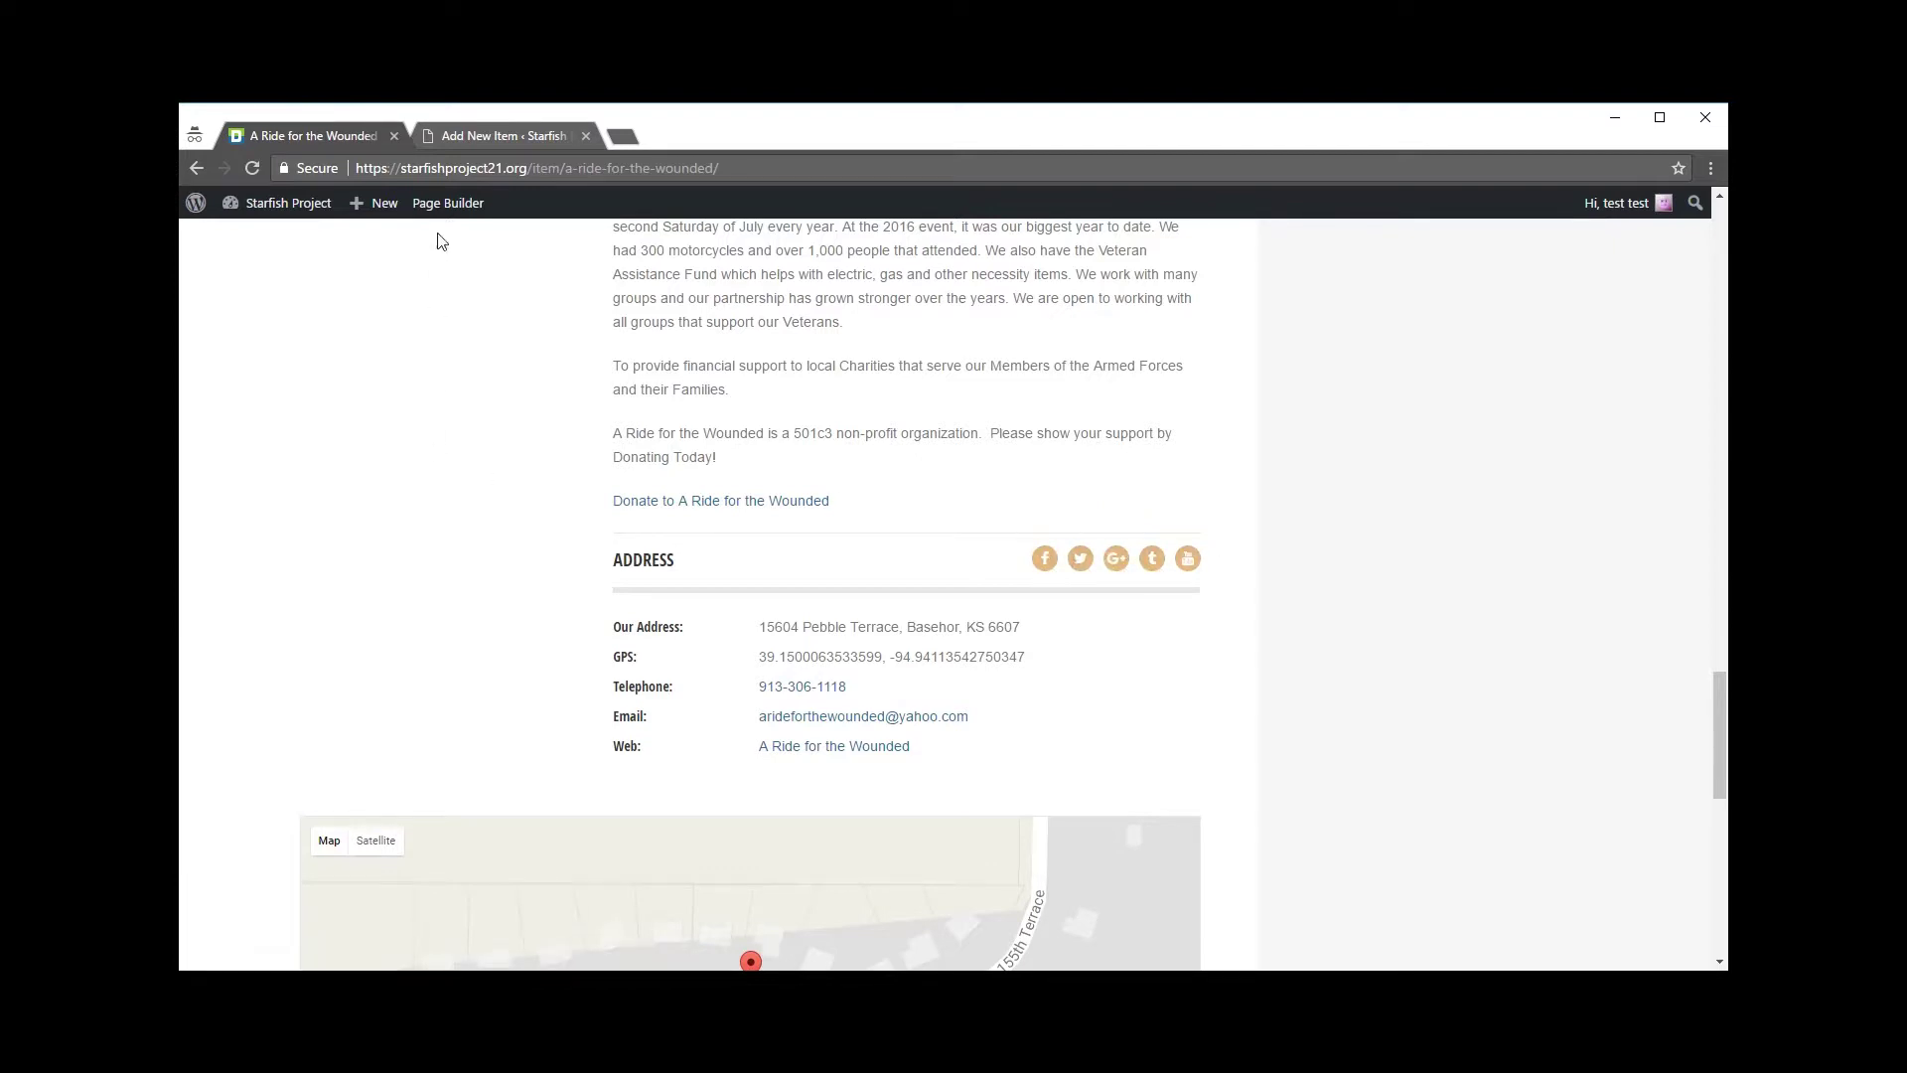
pyautogui.click(497, 141)
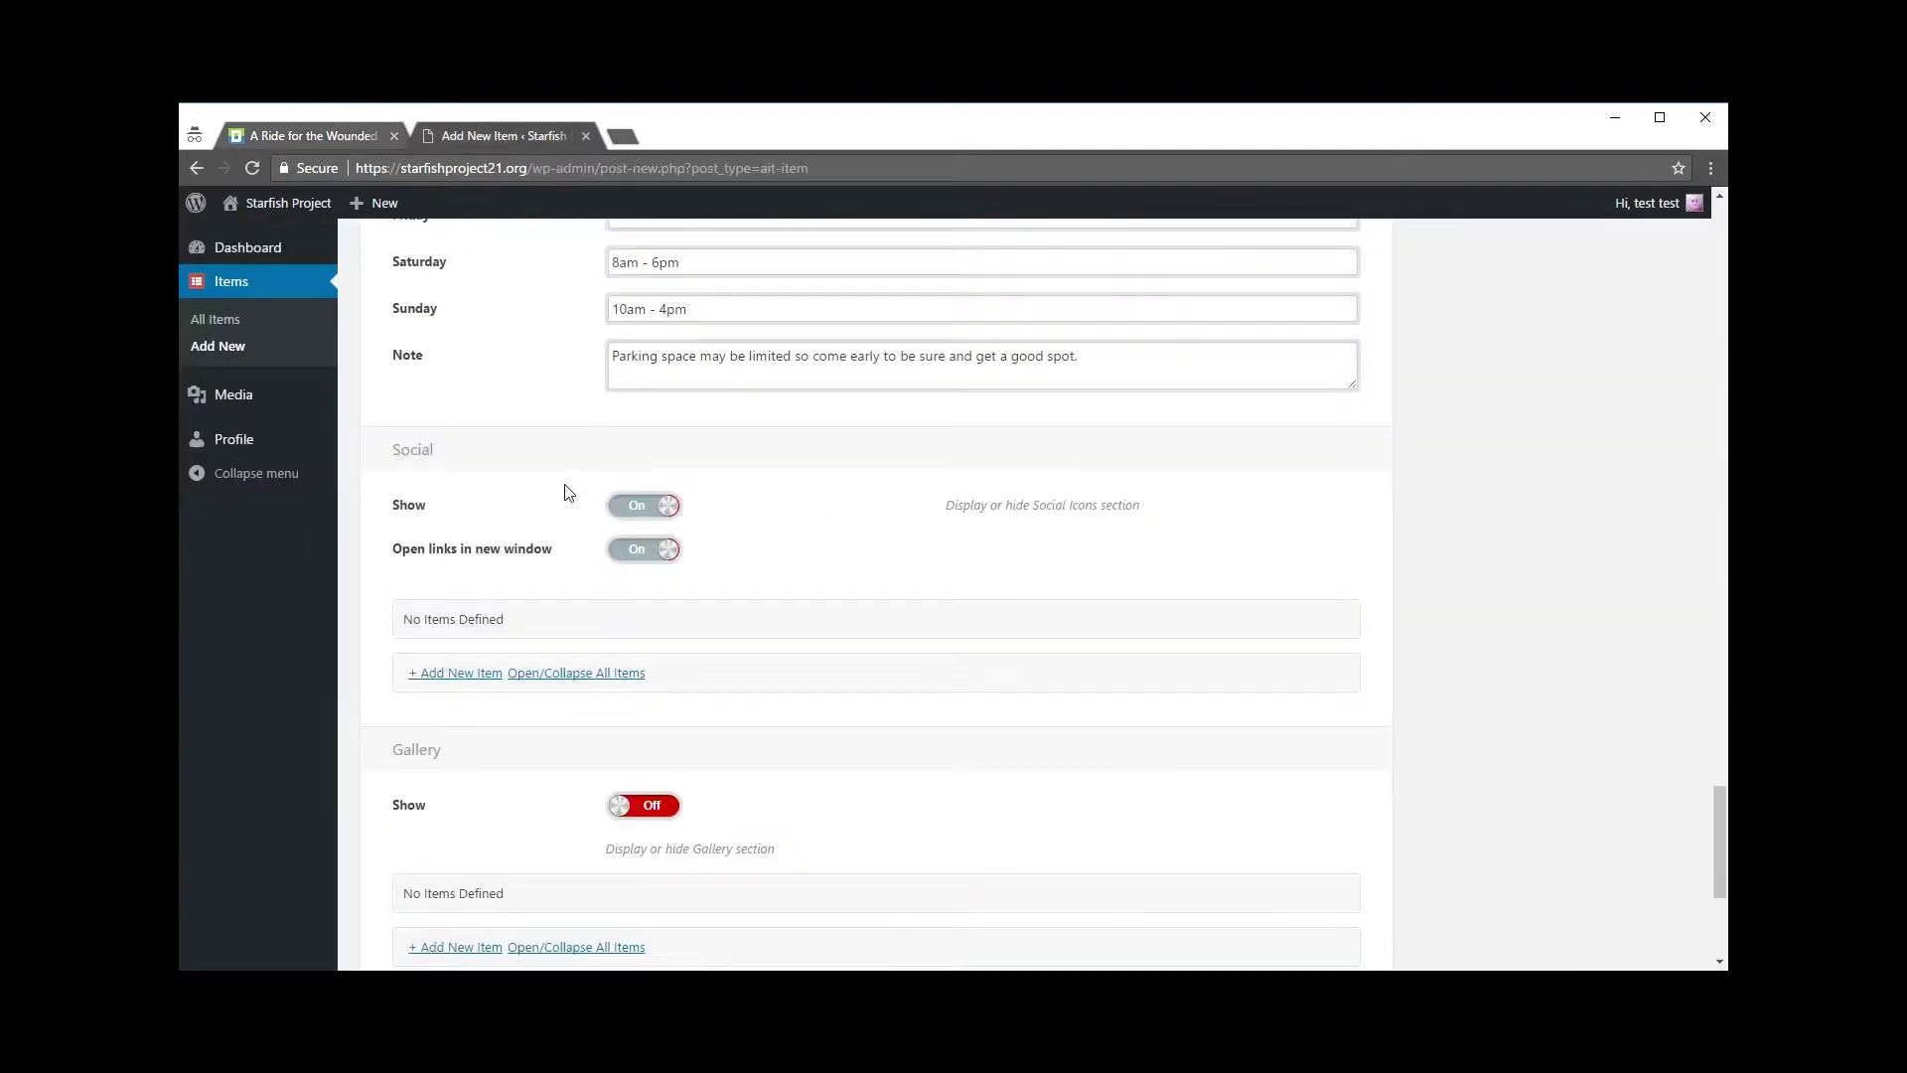
pyautogui.scroll(-1, 487, 670)
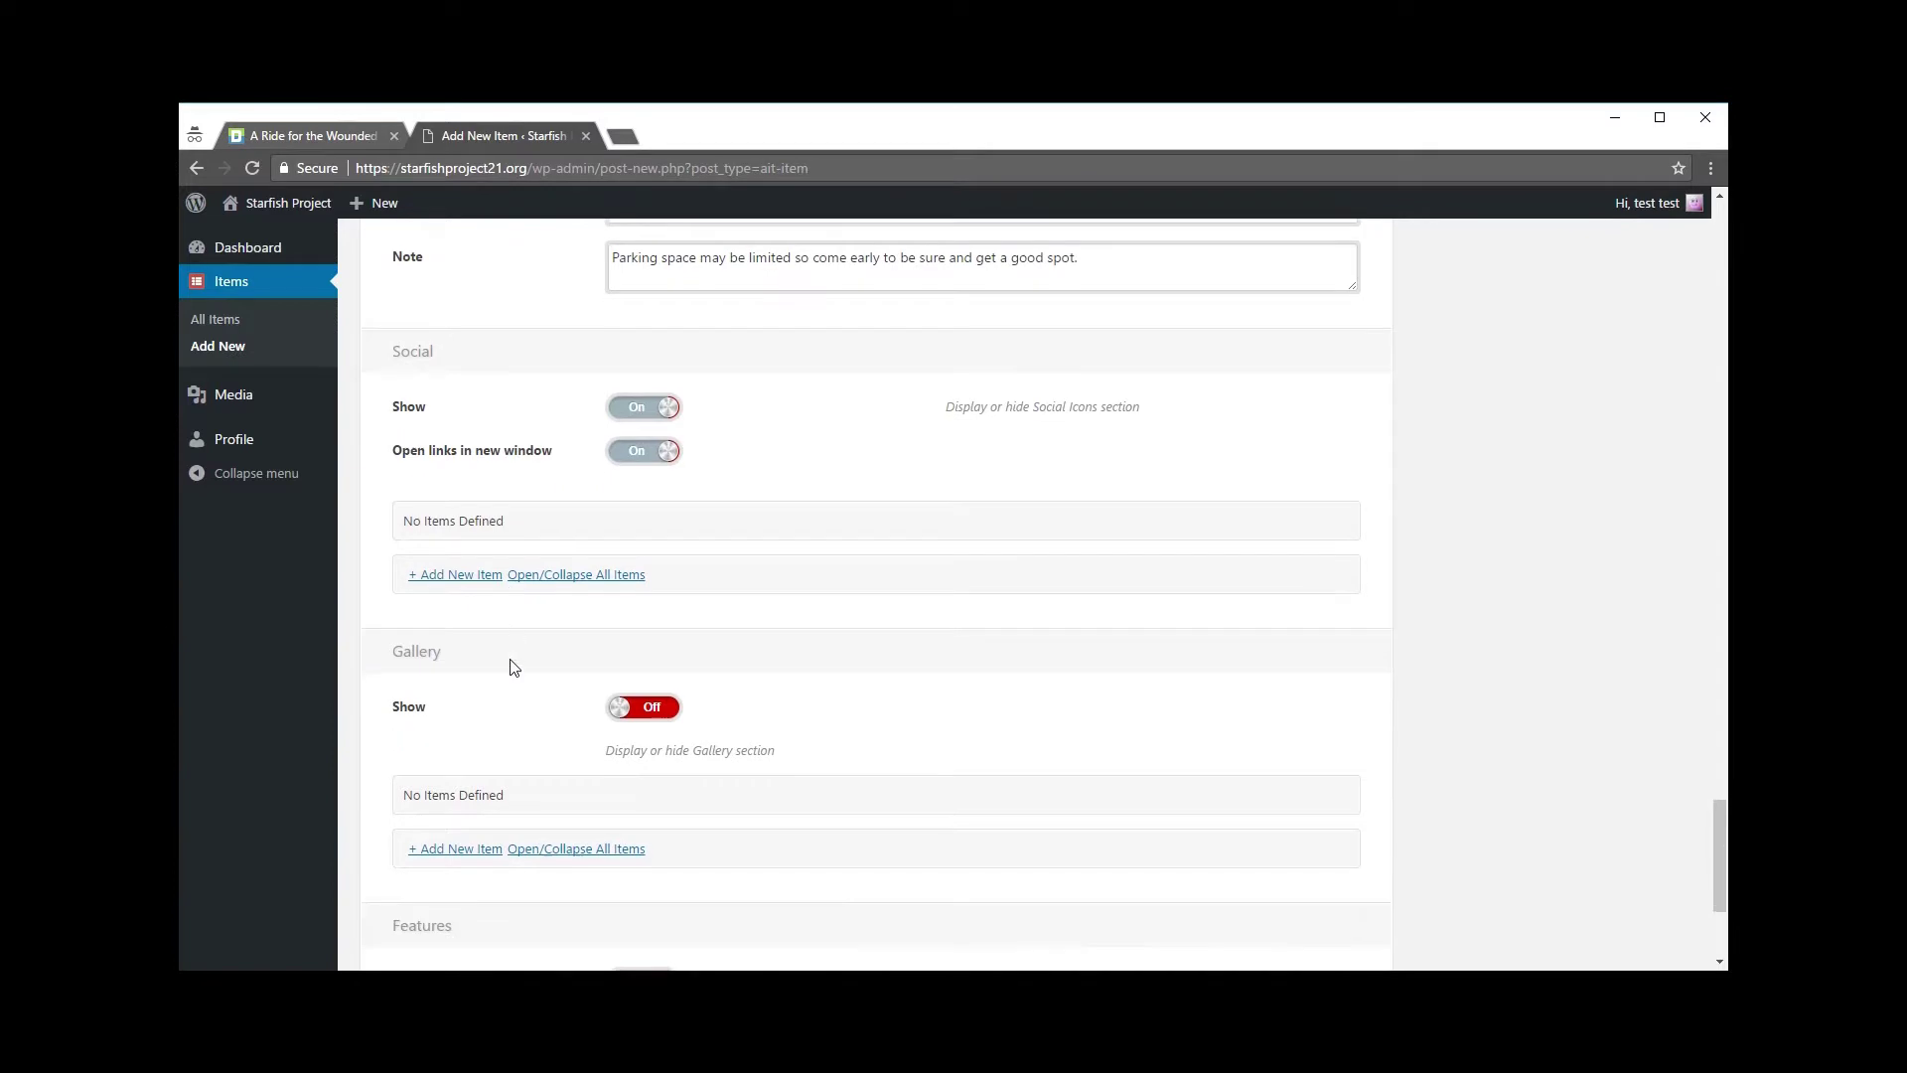
pyautogui.click(460, 574)
pyautogui.click(788, 576)
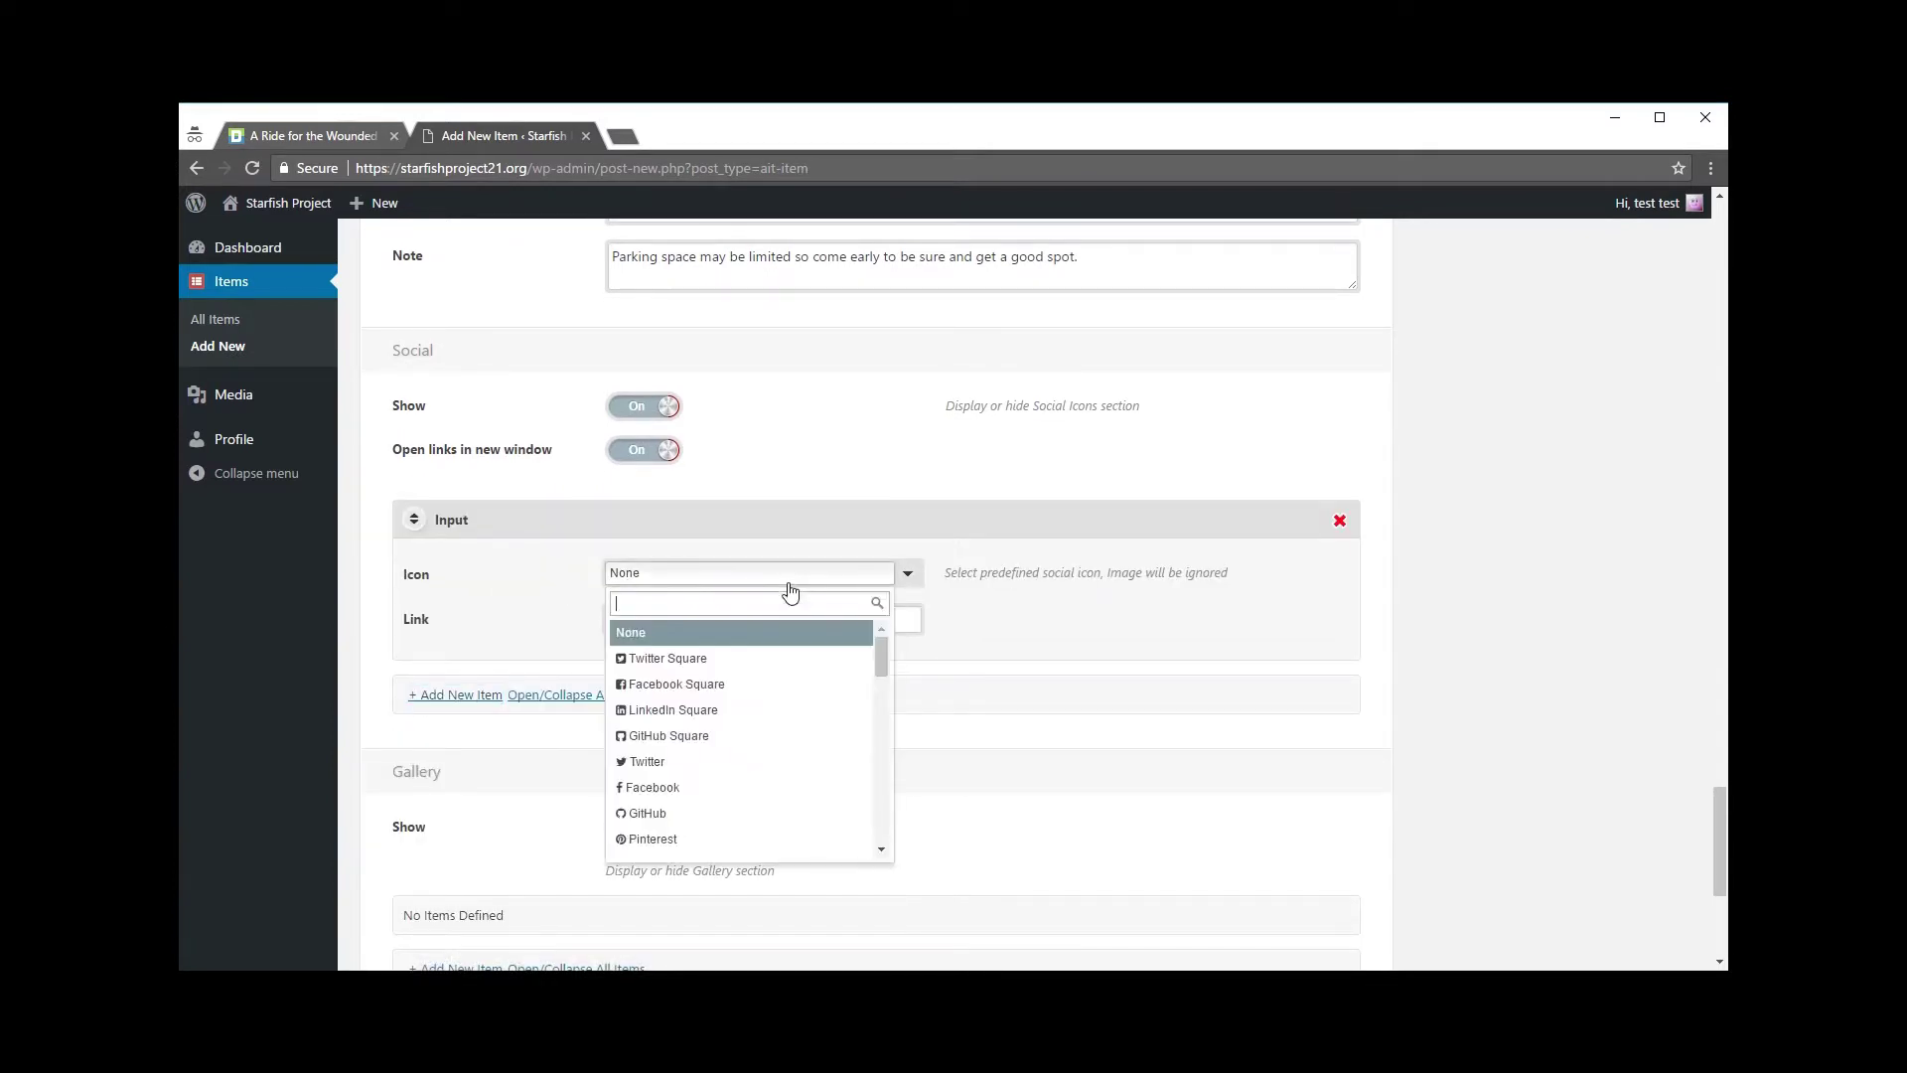
pyautogui.click(730, 687)
pyautogui.click(695, 613)
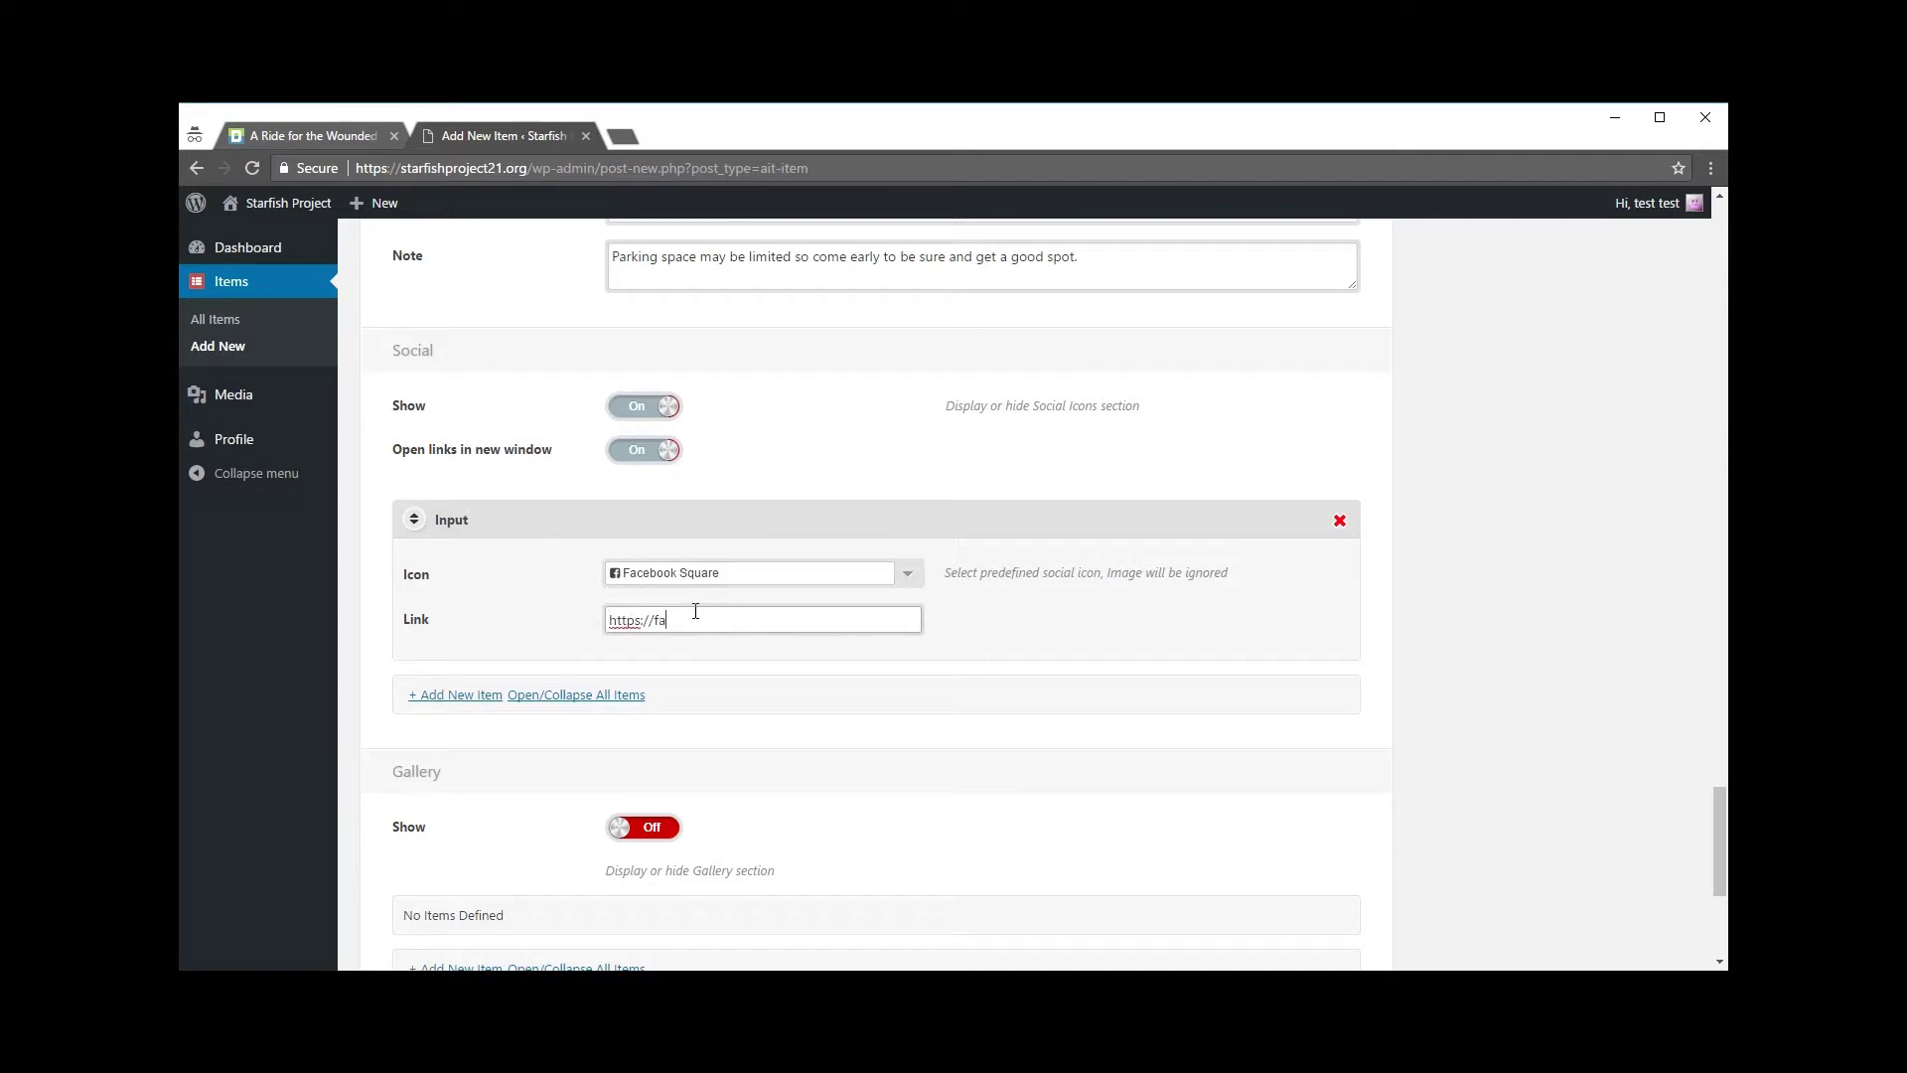
pyautogui.write('https://facebook.com/yourpage')
pyautogui.click(1040, 714)
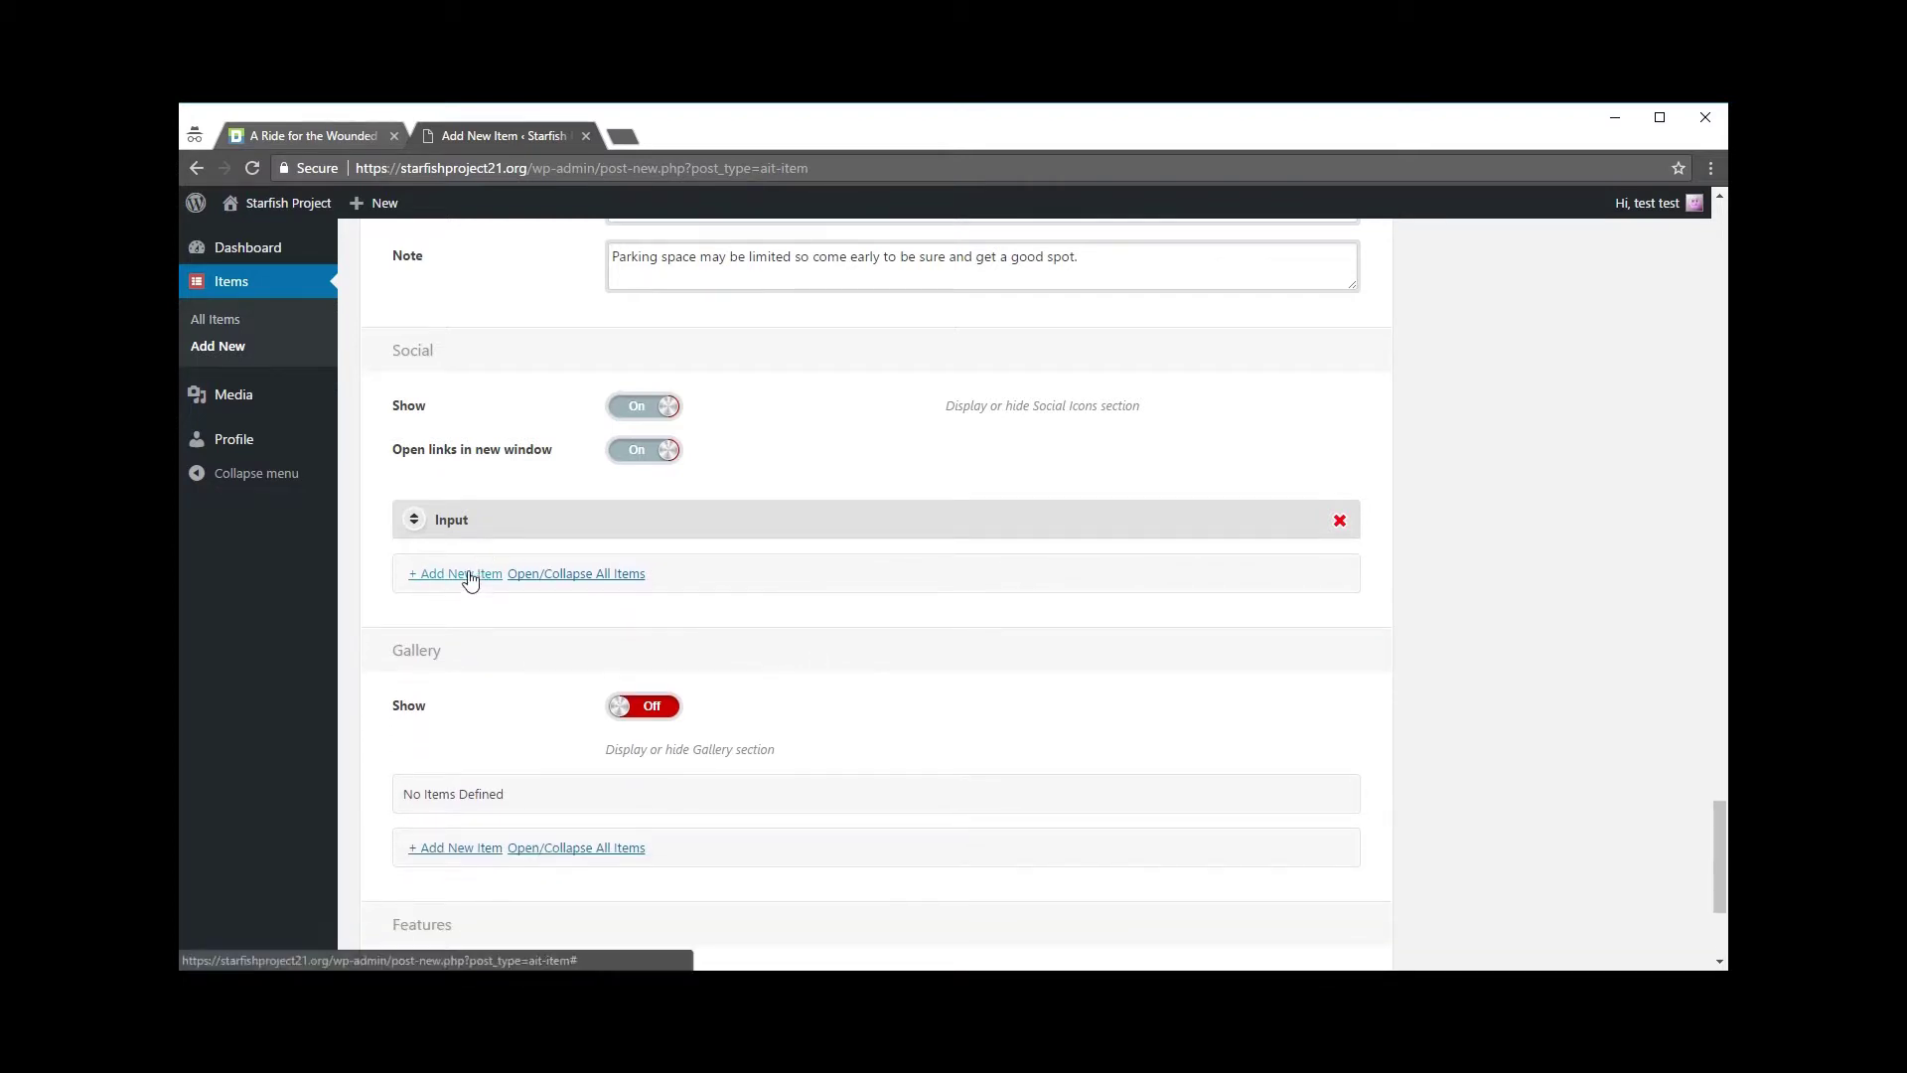
pyautogui.click(470, 576)
pyautogui.click(743, 628)
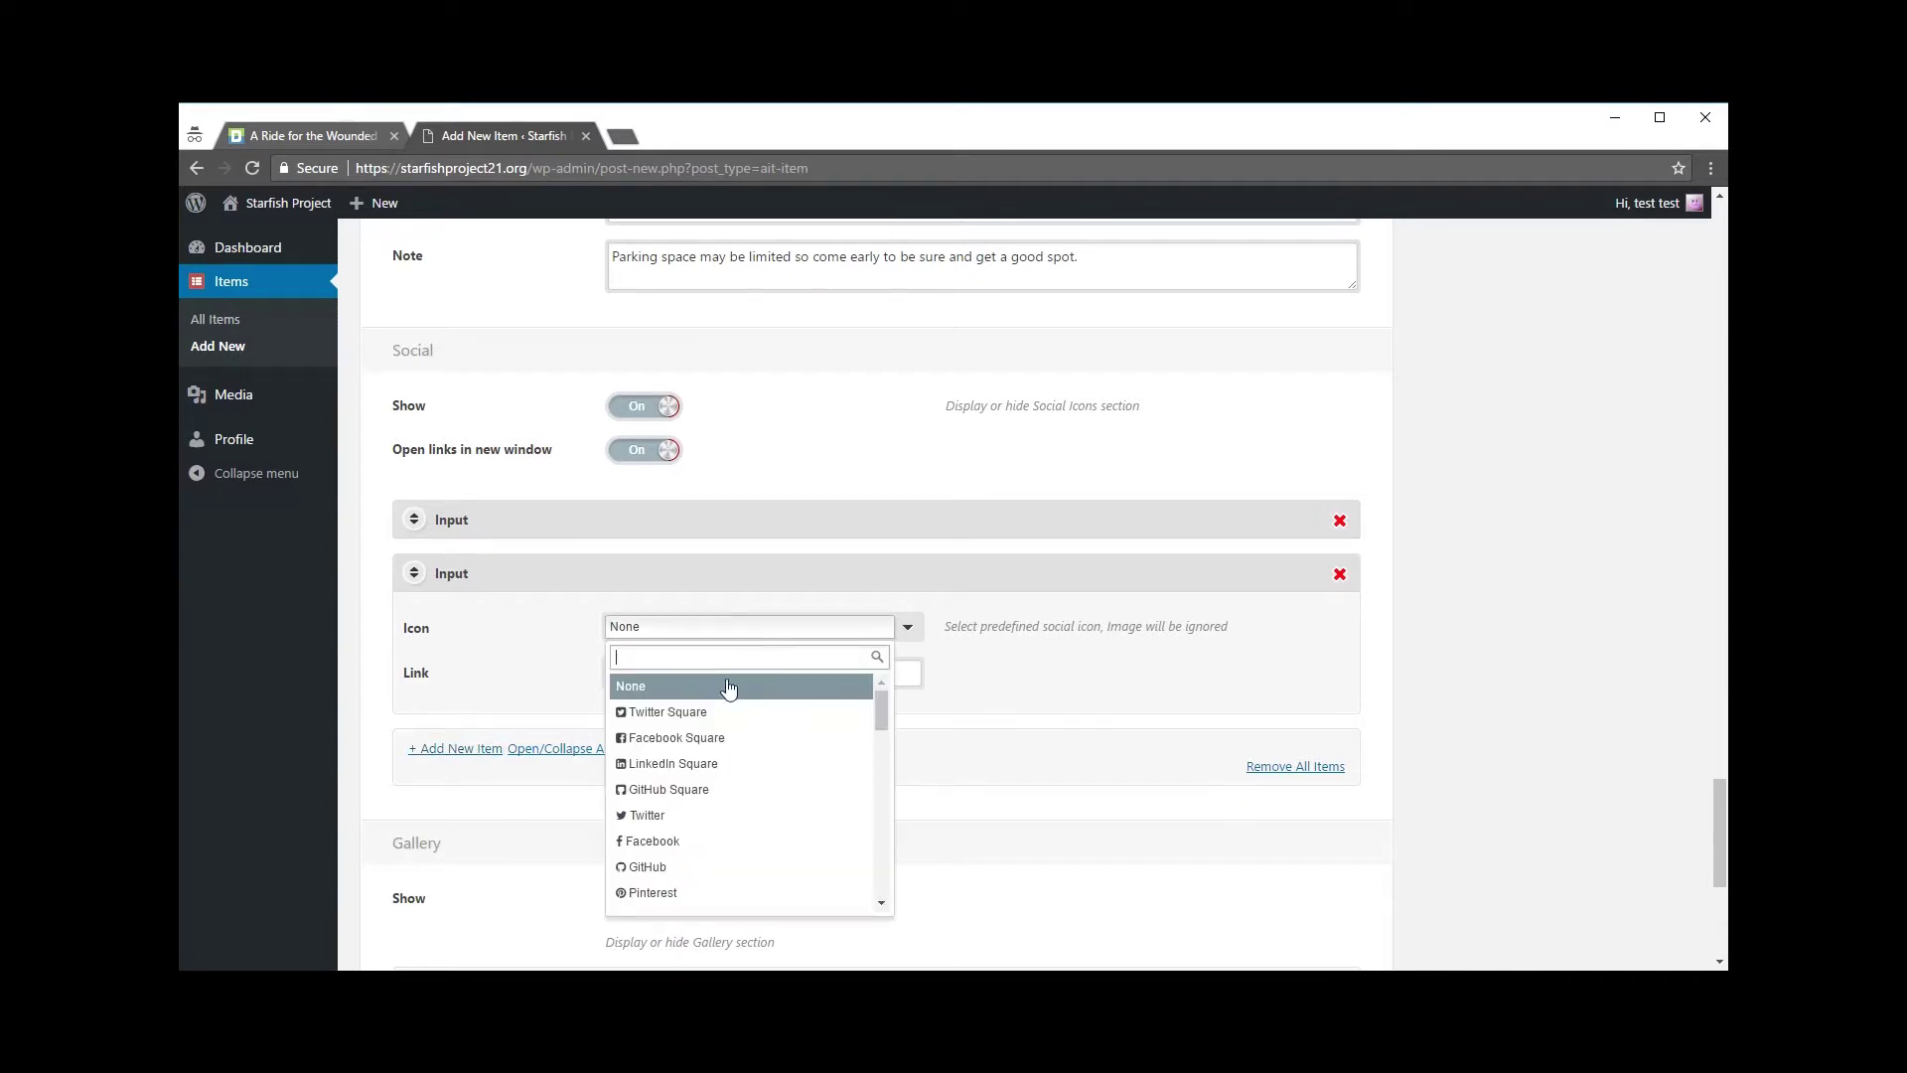
pyautogui.click(706, 740)
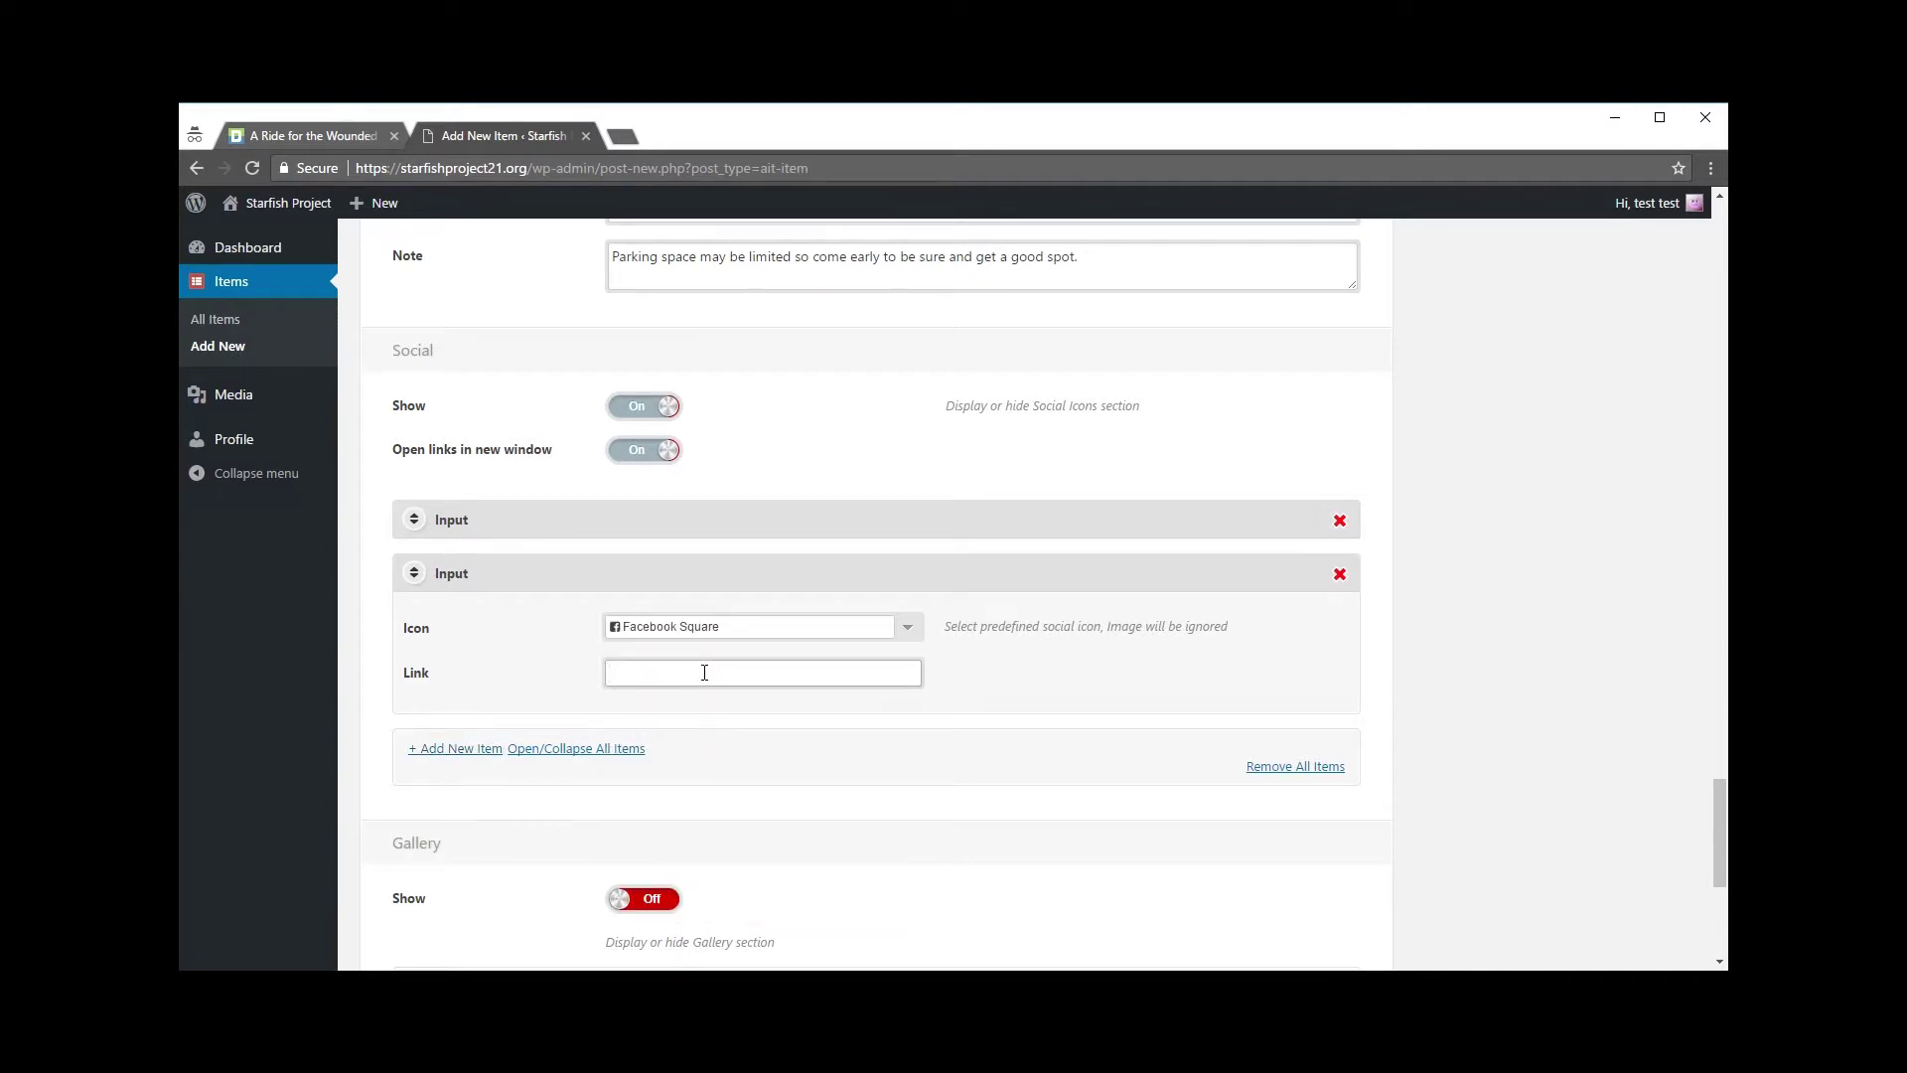
pyautogui.click(705, 673)
pyautogui.write('https://facebook.com/yourpage')
pyautogui.click(414, 581)
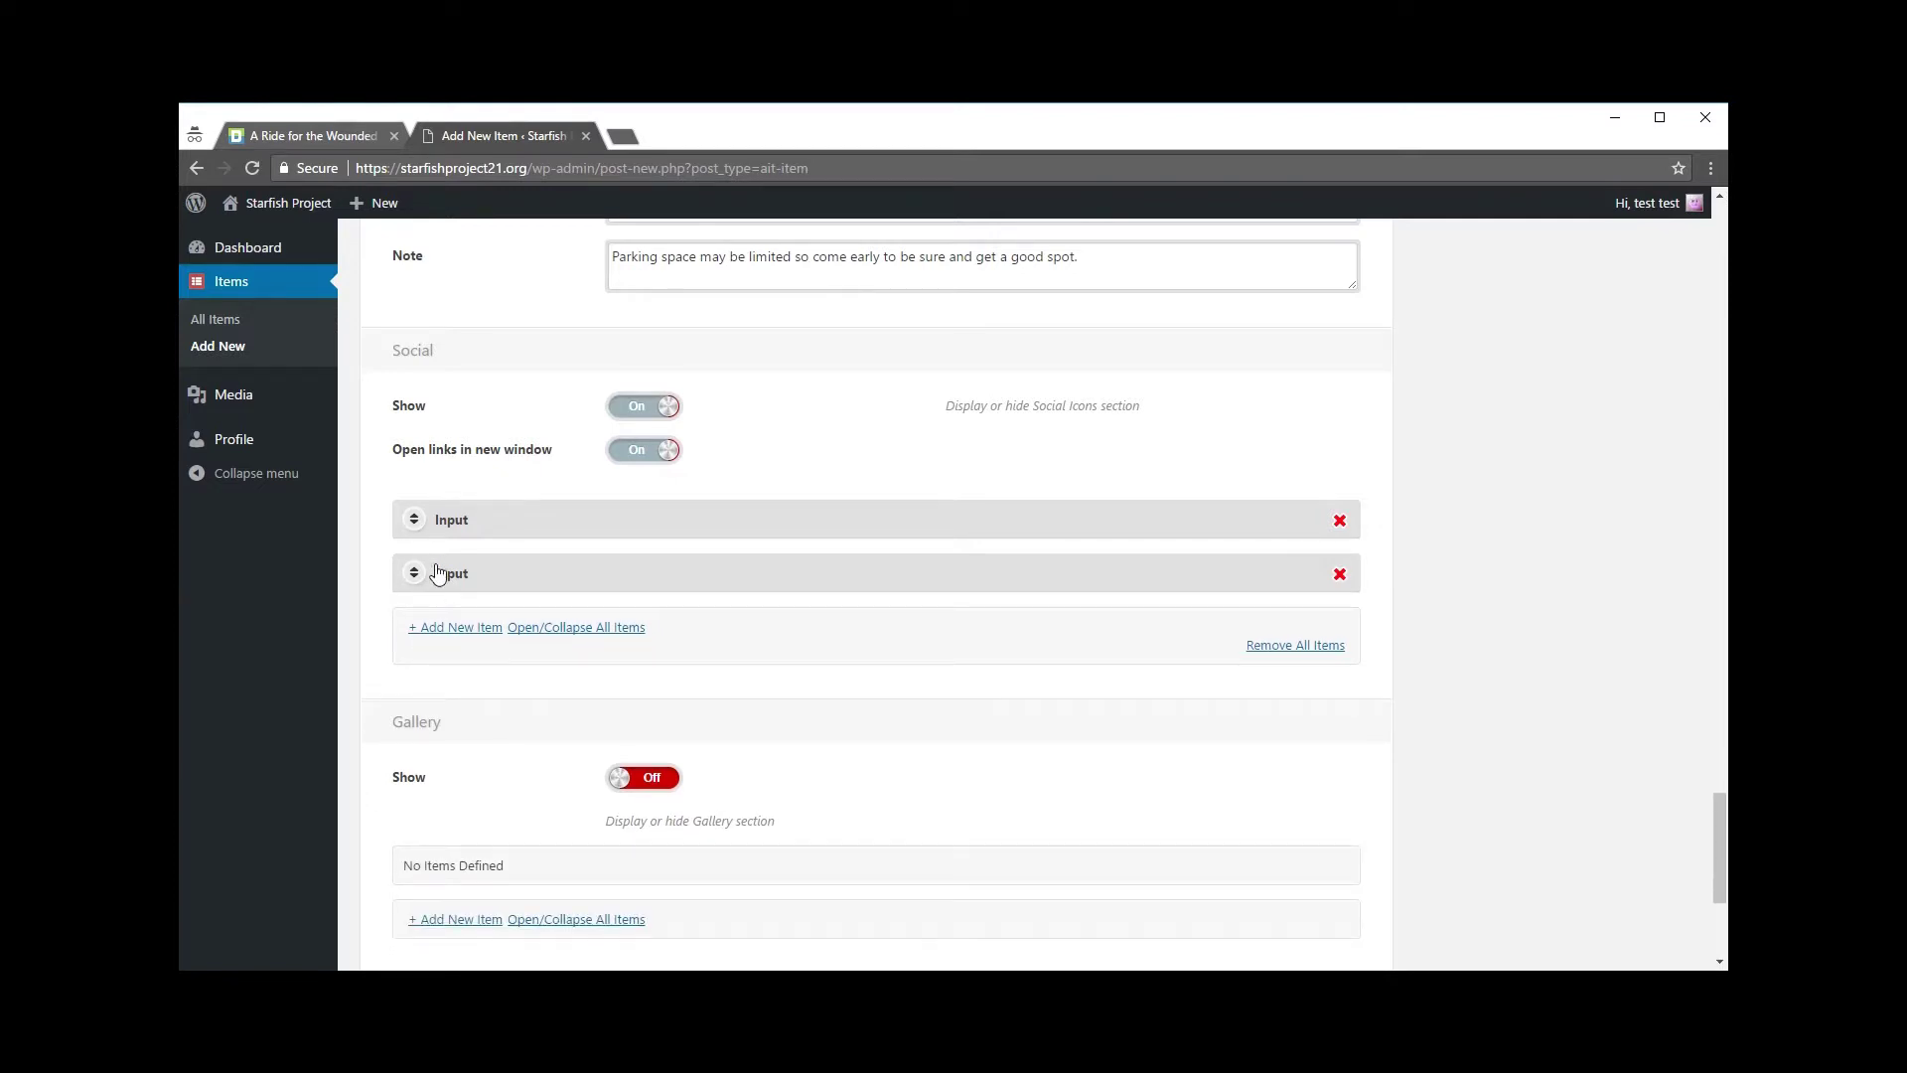
pyautogui.click(455, 628)
pyautogui.click(693, 681)
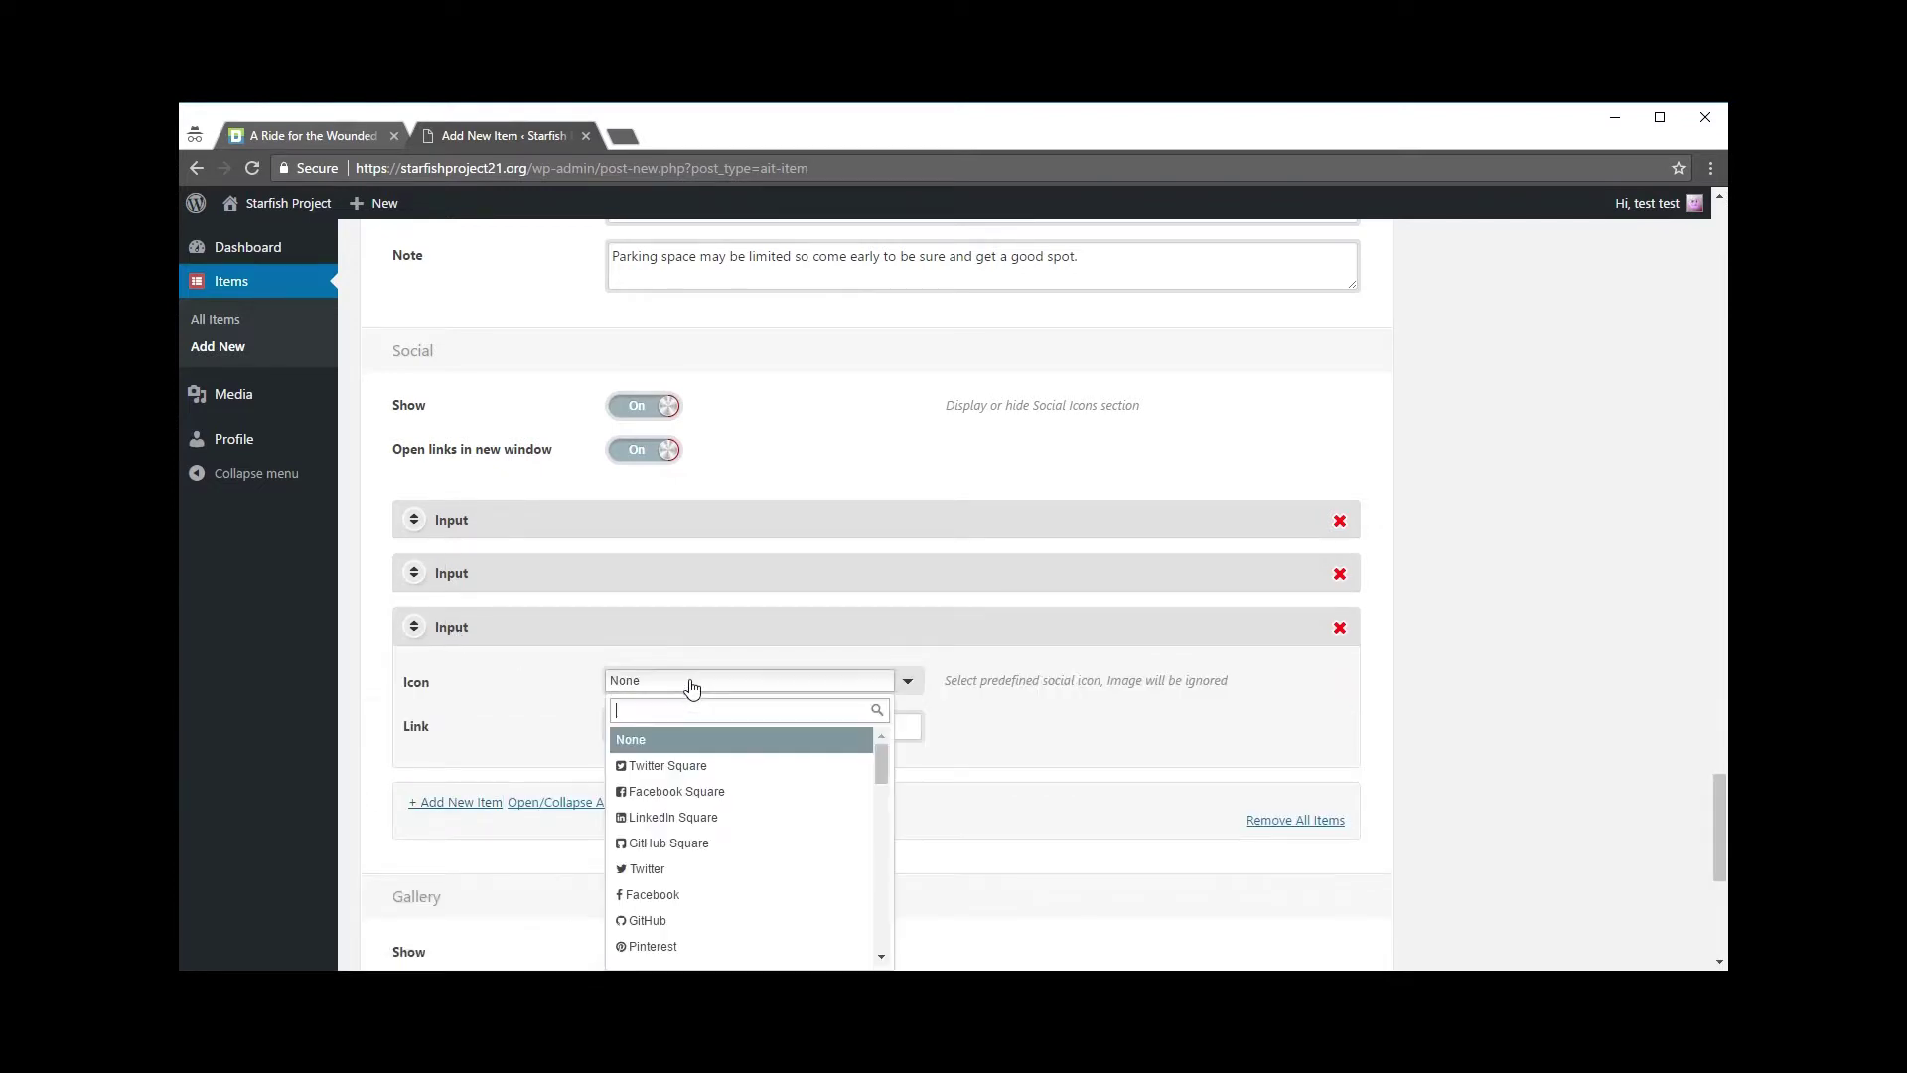
pyautogui.click(699, 773)
pyautogui.click(699, 719)
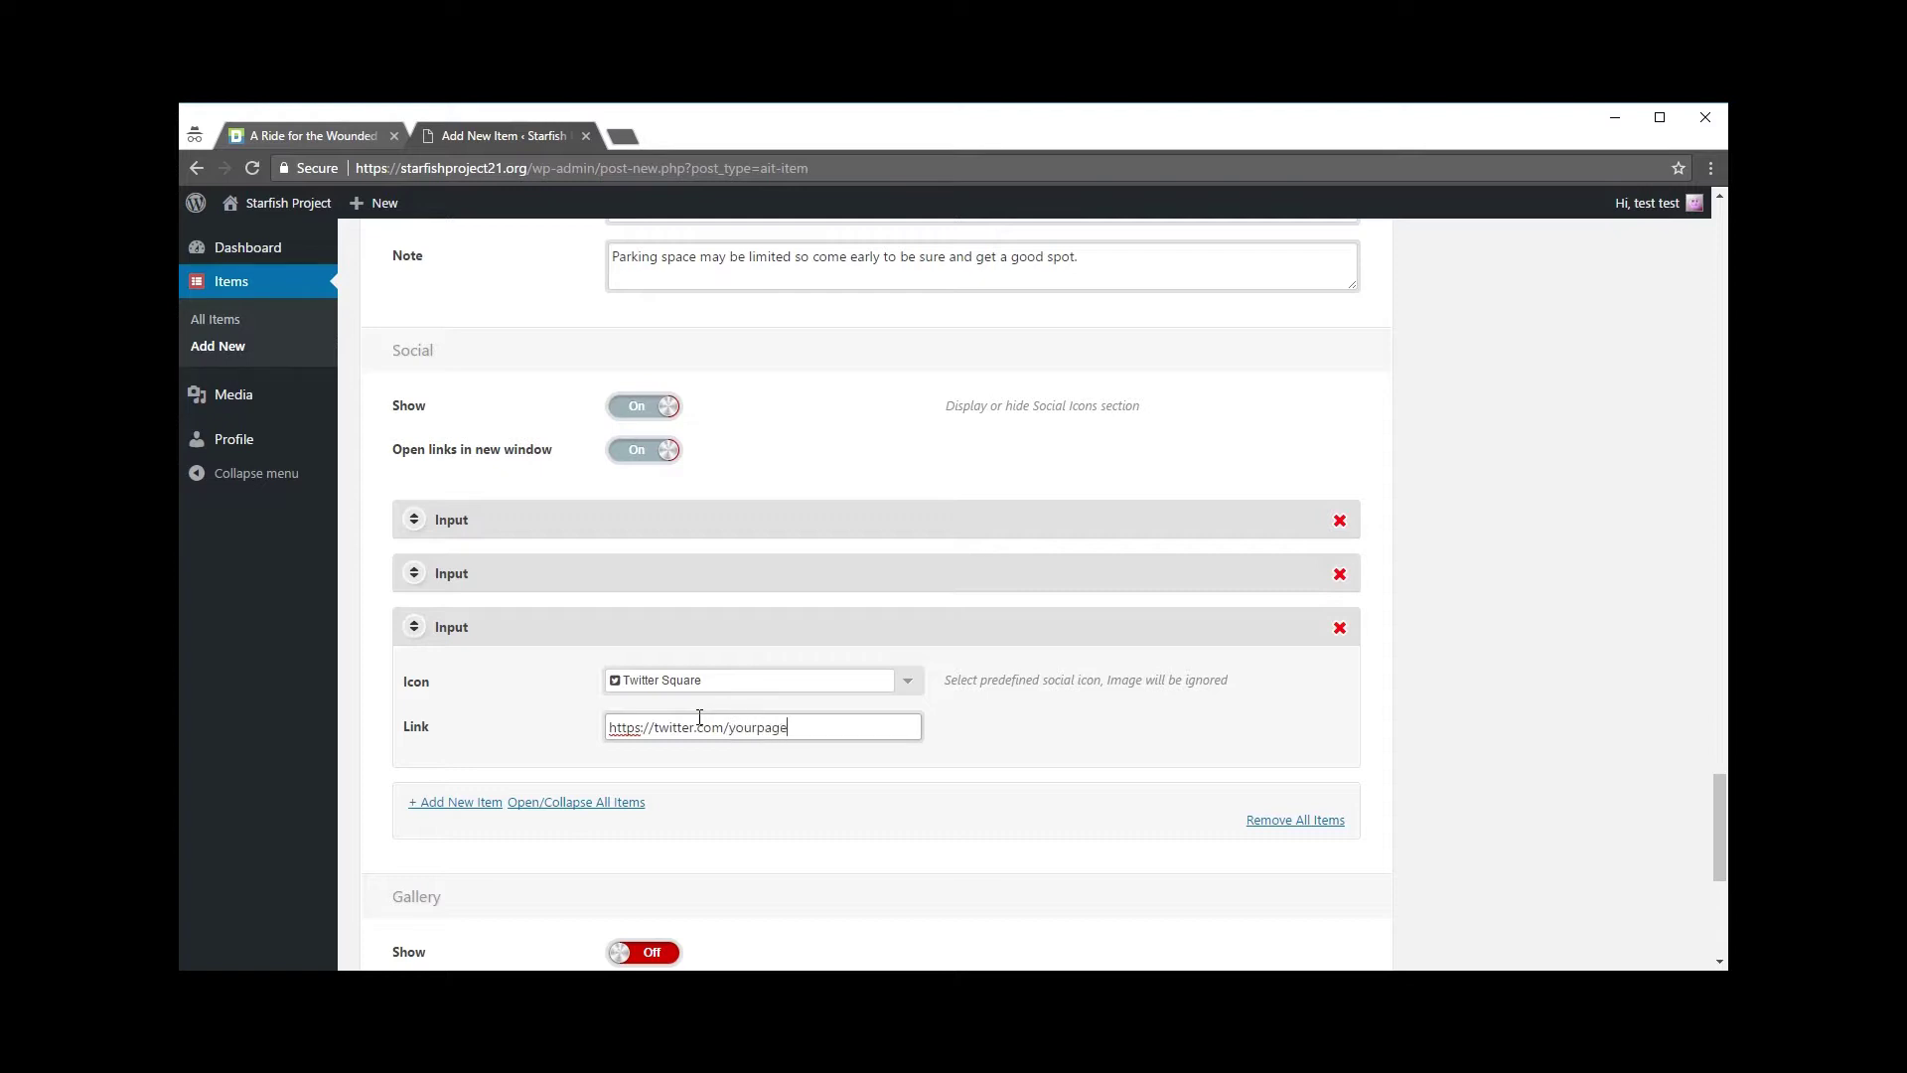
pyautogui.click(1231, 761)
pyautogui.scroll(-1, 532, 651)
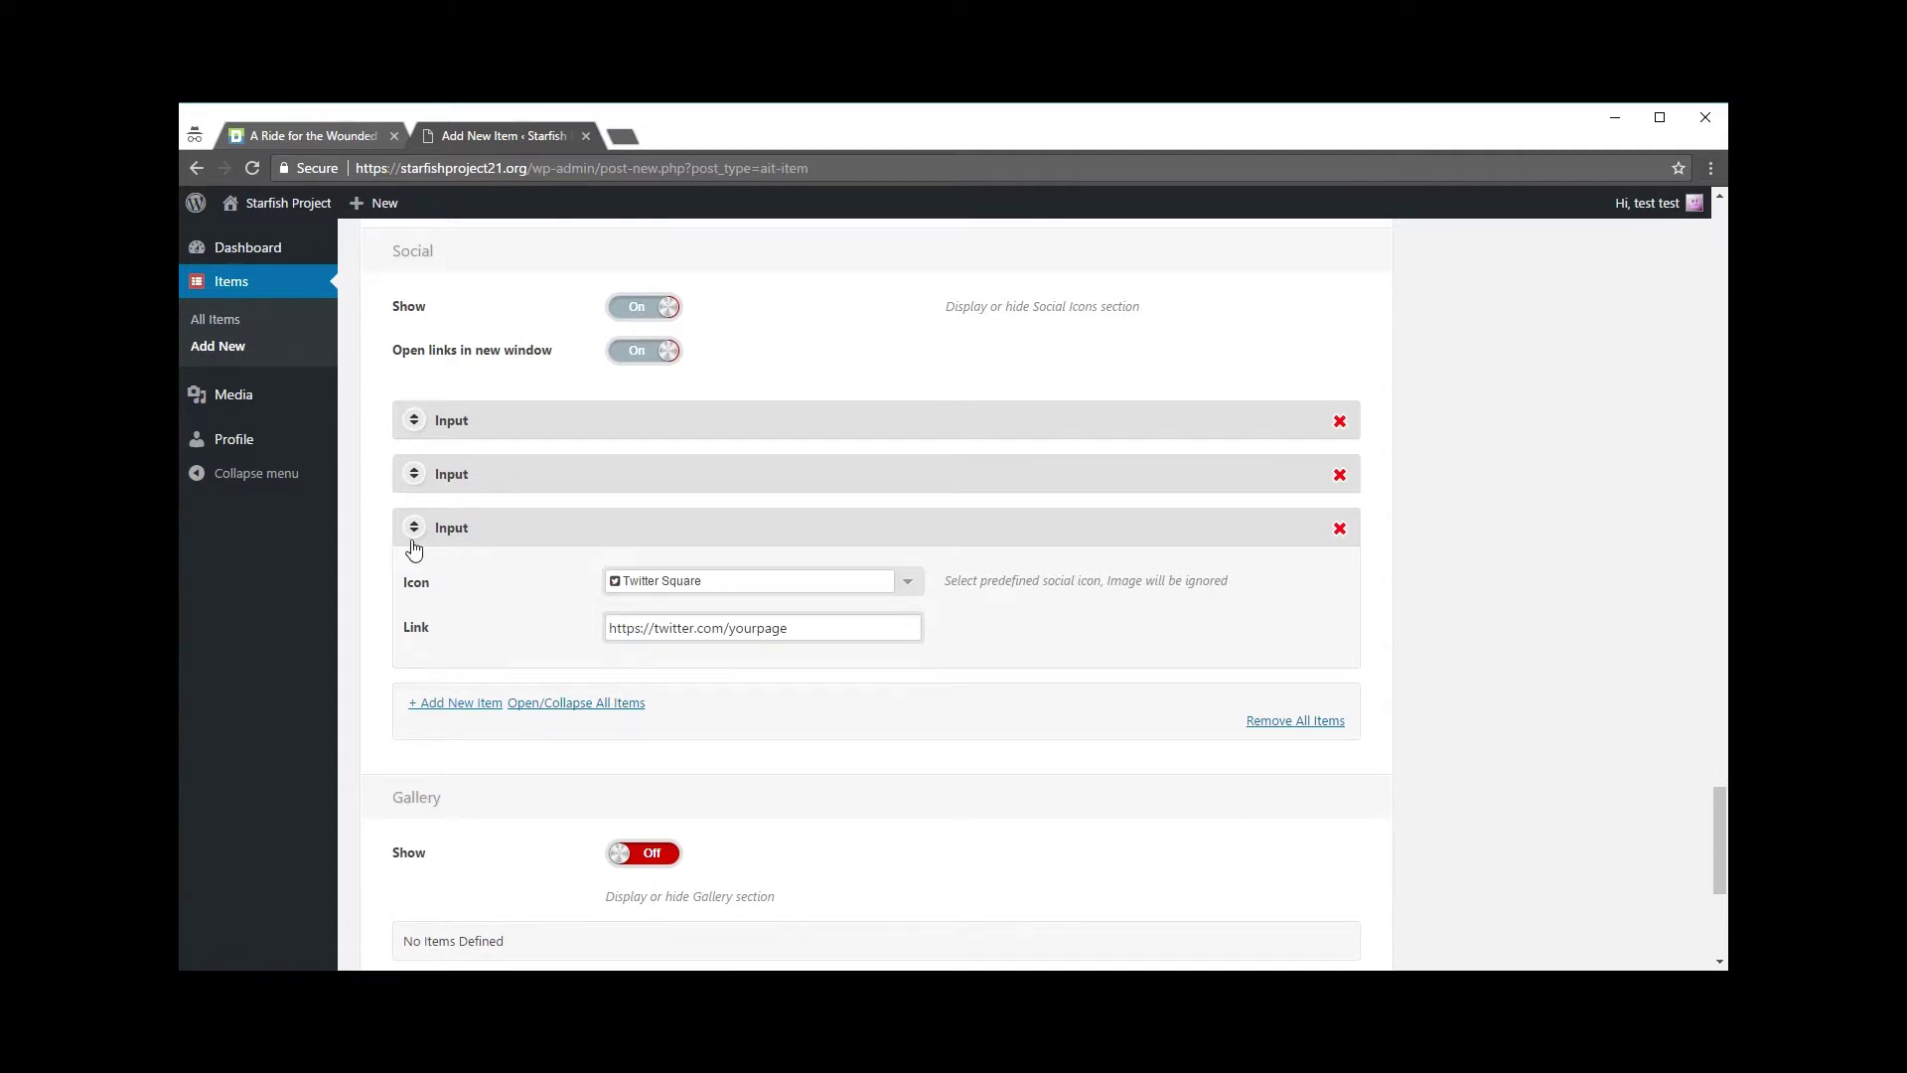
pyautogui.moveTo(809, 634); pyautogui.dragTo(619, 634)
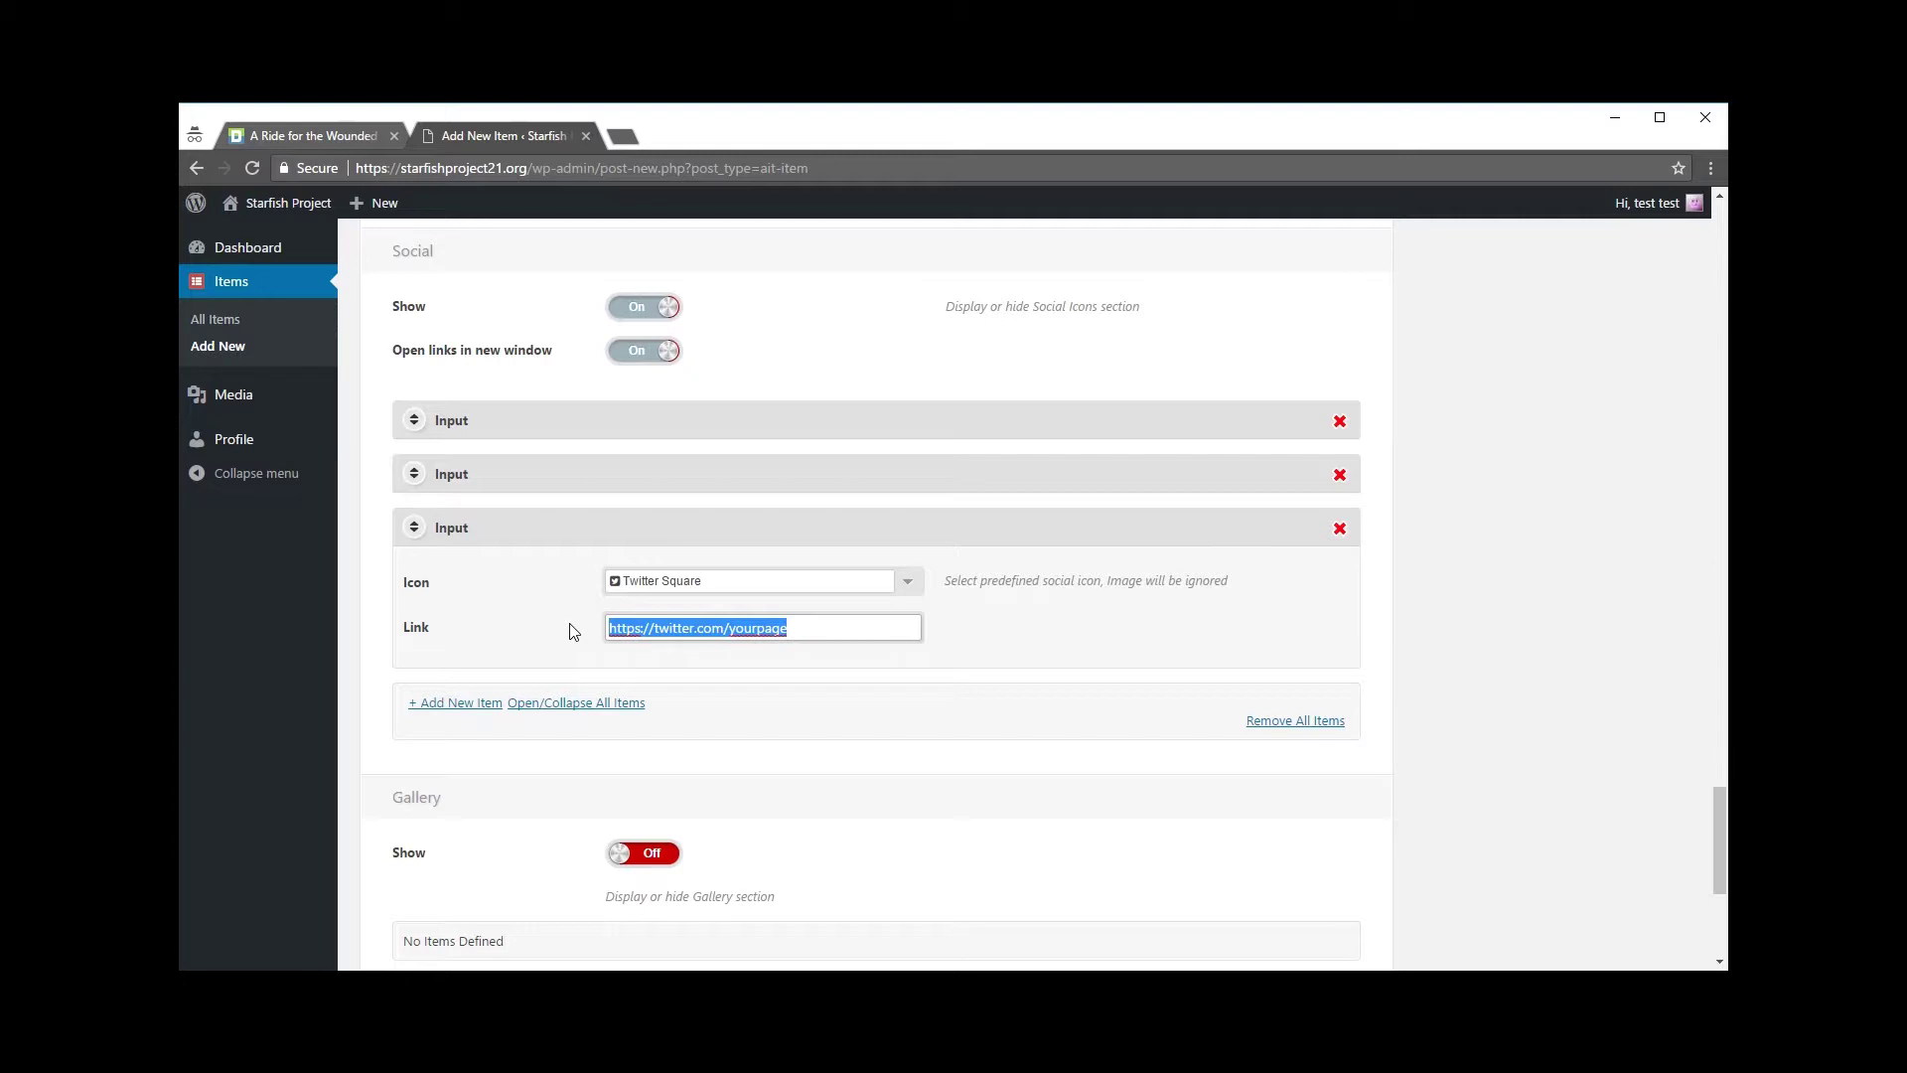
pyautogui.click(798, 624)
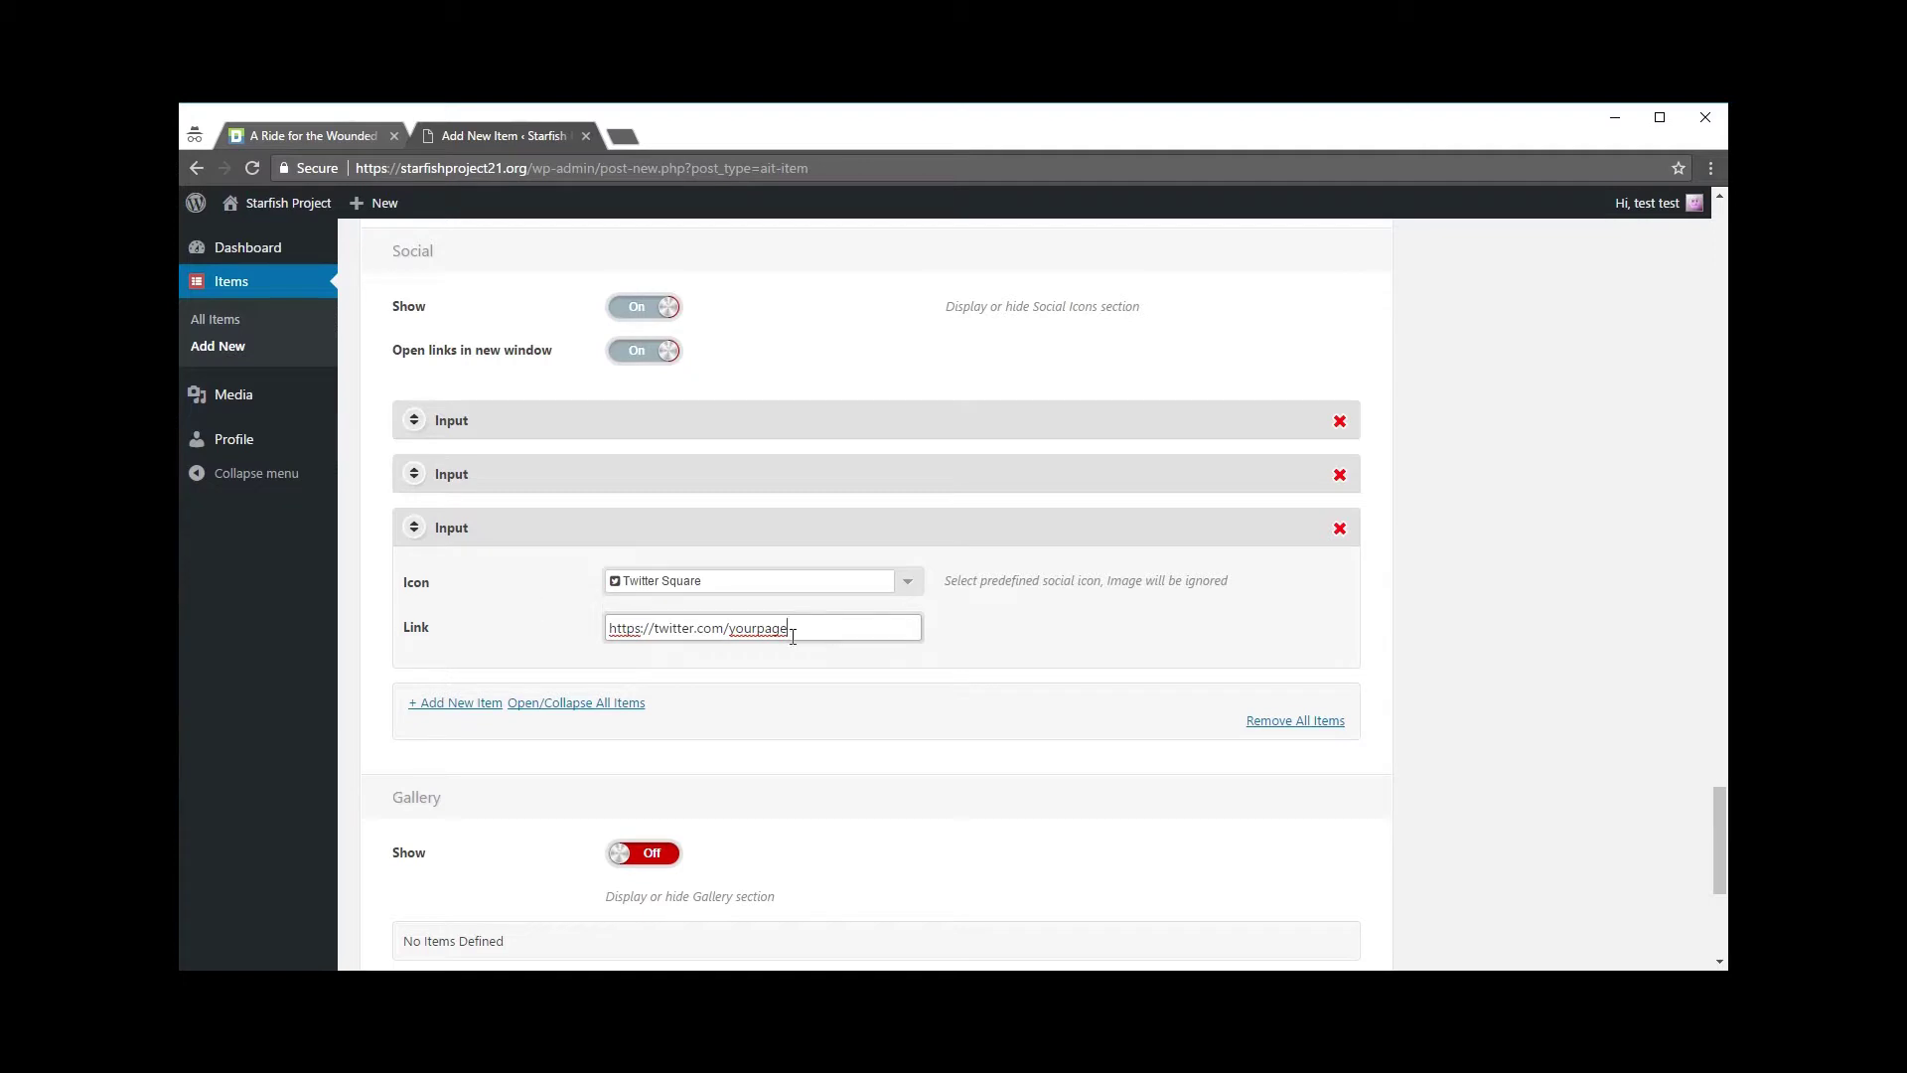
pyautogui.moveTo(807, 633); pyautogui.dragTo(611, 637)
pyautogui.click(562, 632)
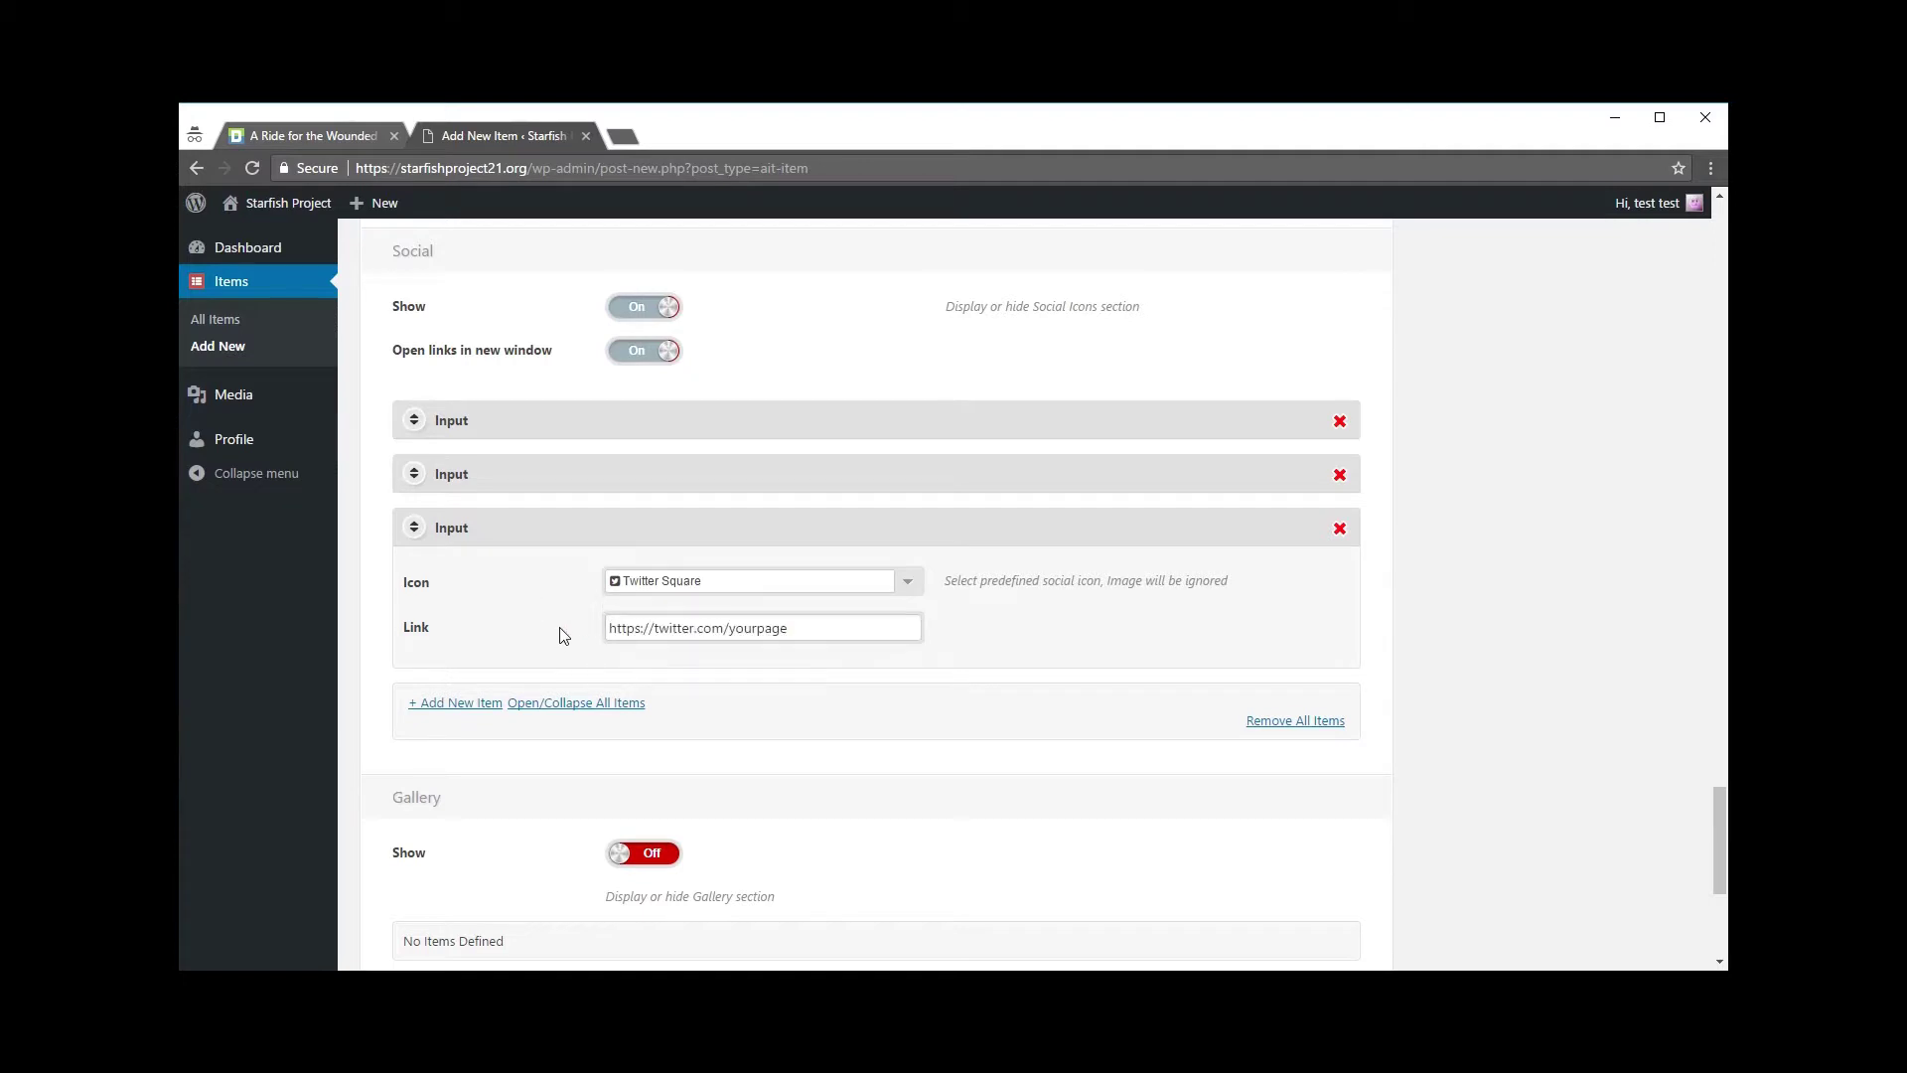
pyautogui.click(414, 525)
# Step: Toggle the Gallery section's Show switch
pyautogui.scroll(-2, 874, 631)
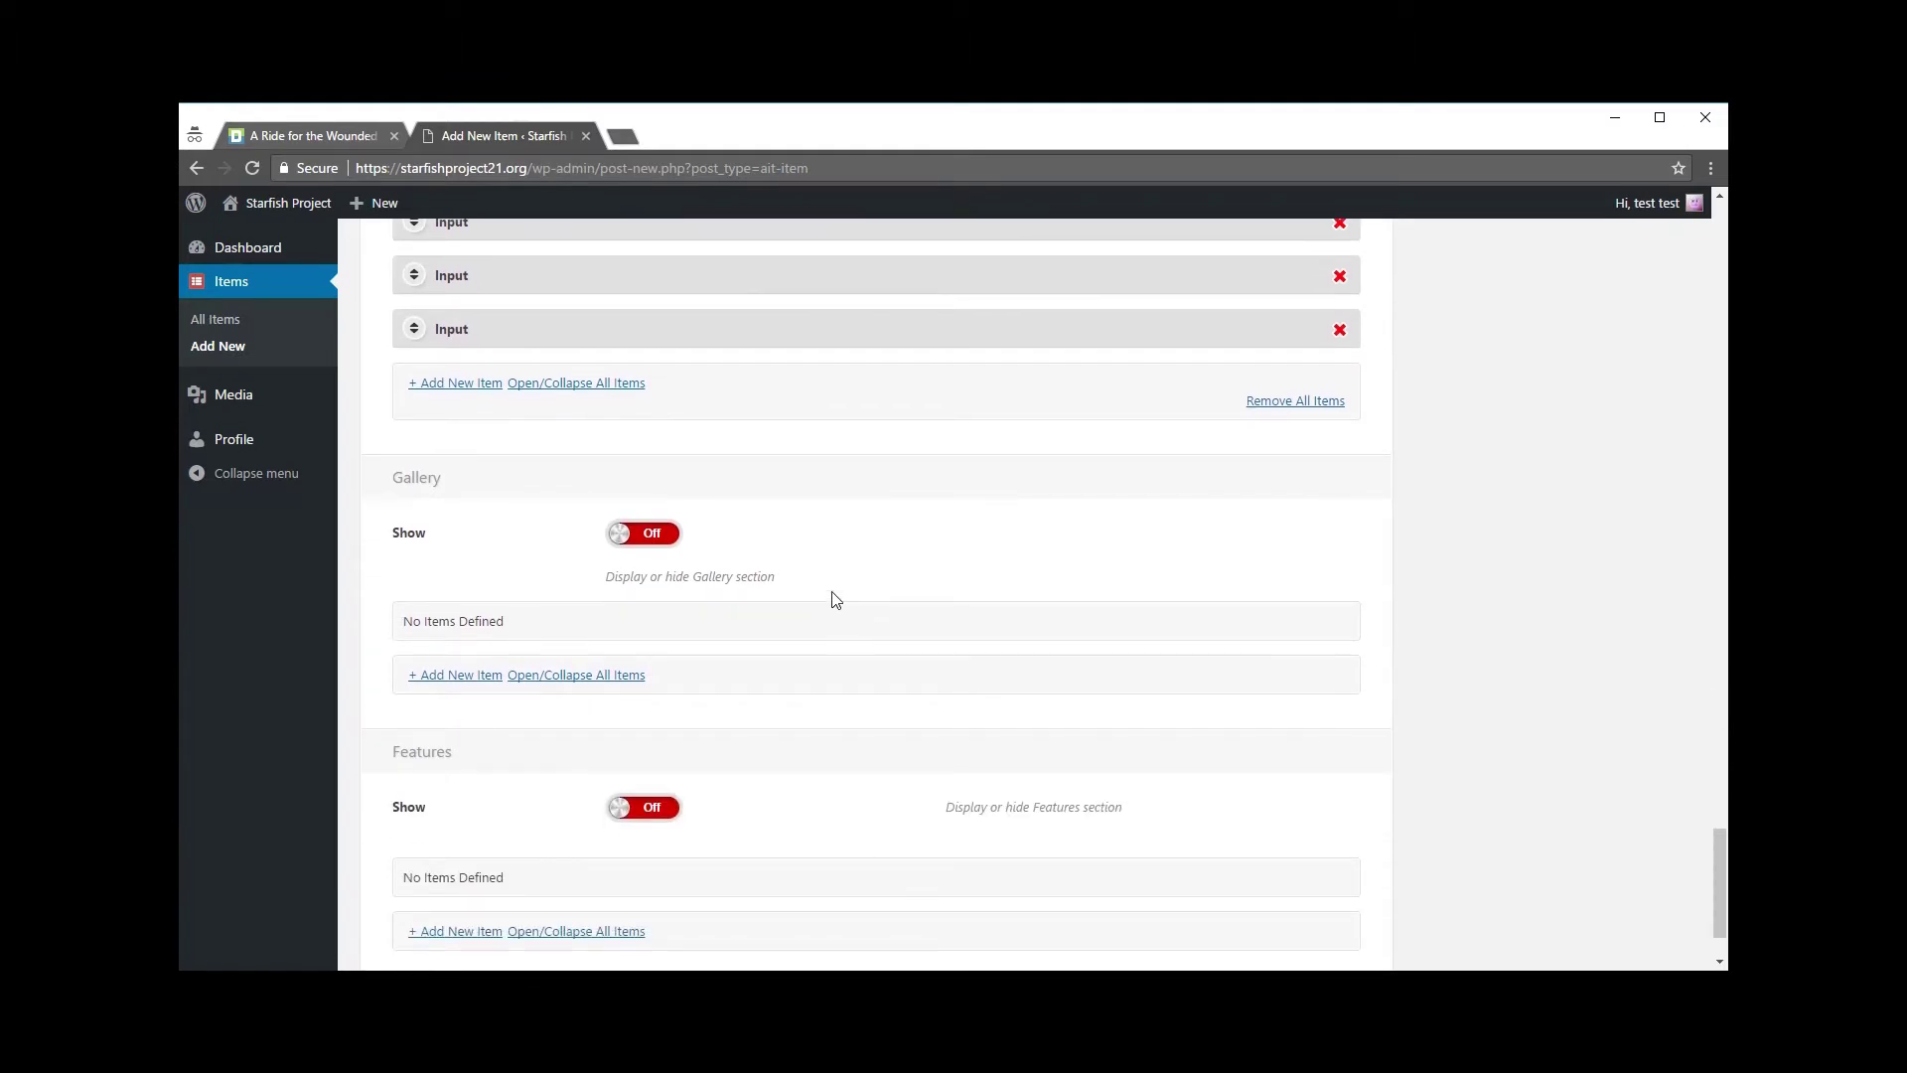
pyautogui.click(628, 536)
pyautogui.click(615, 536)
pyautogui.click(636, 536)
pyautogui.click(288, 137)
pyautogui.scroll(5, 298, 607)
pyautogui.scroll(10, 343, 609)
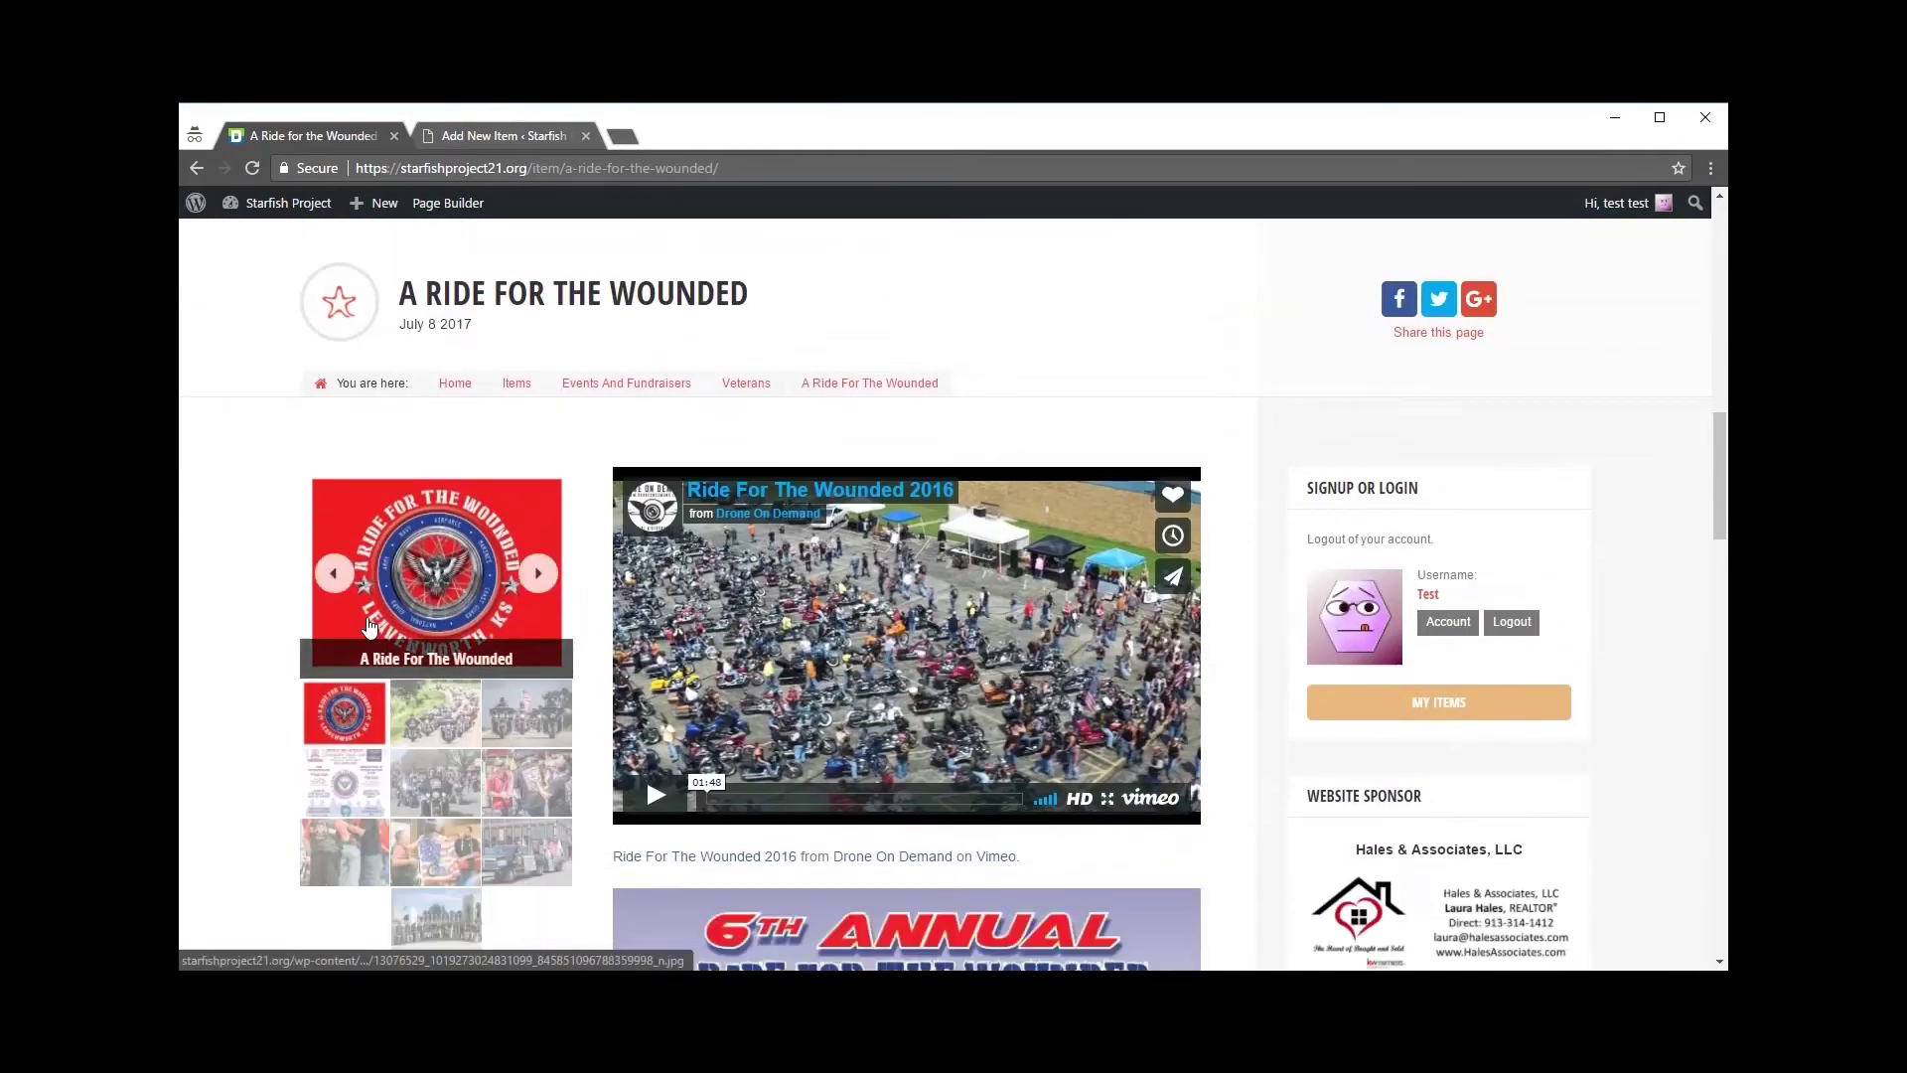
pyautogui.scroll(-1, 457, 608)
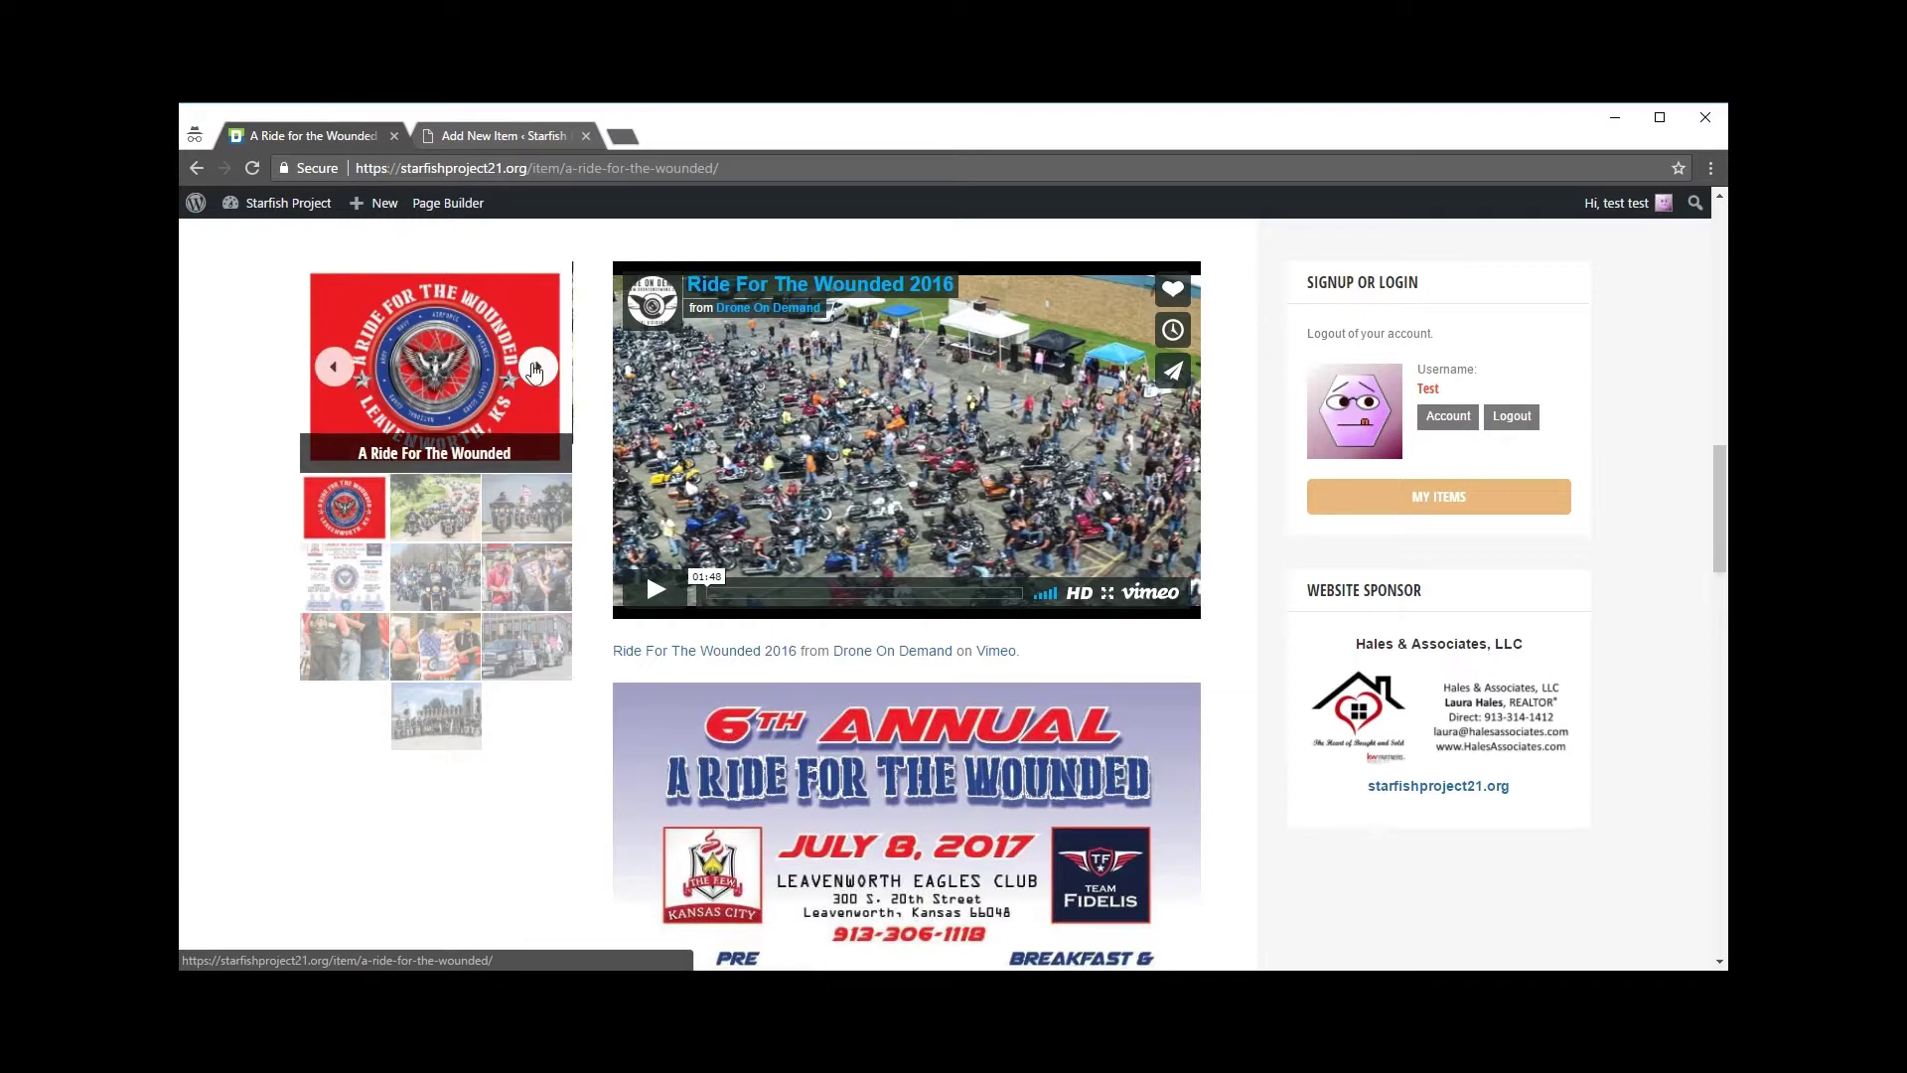
pyautogui.click(537, 355)
pyautogui.click(537, 354)
pyautogui.click(536, 355)
pyautogui.click(537, 355)
pyautogui.click(434, 342)
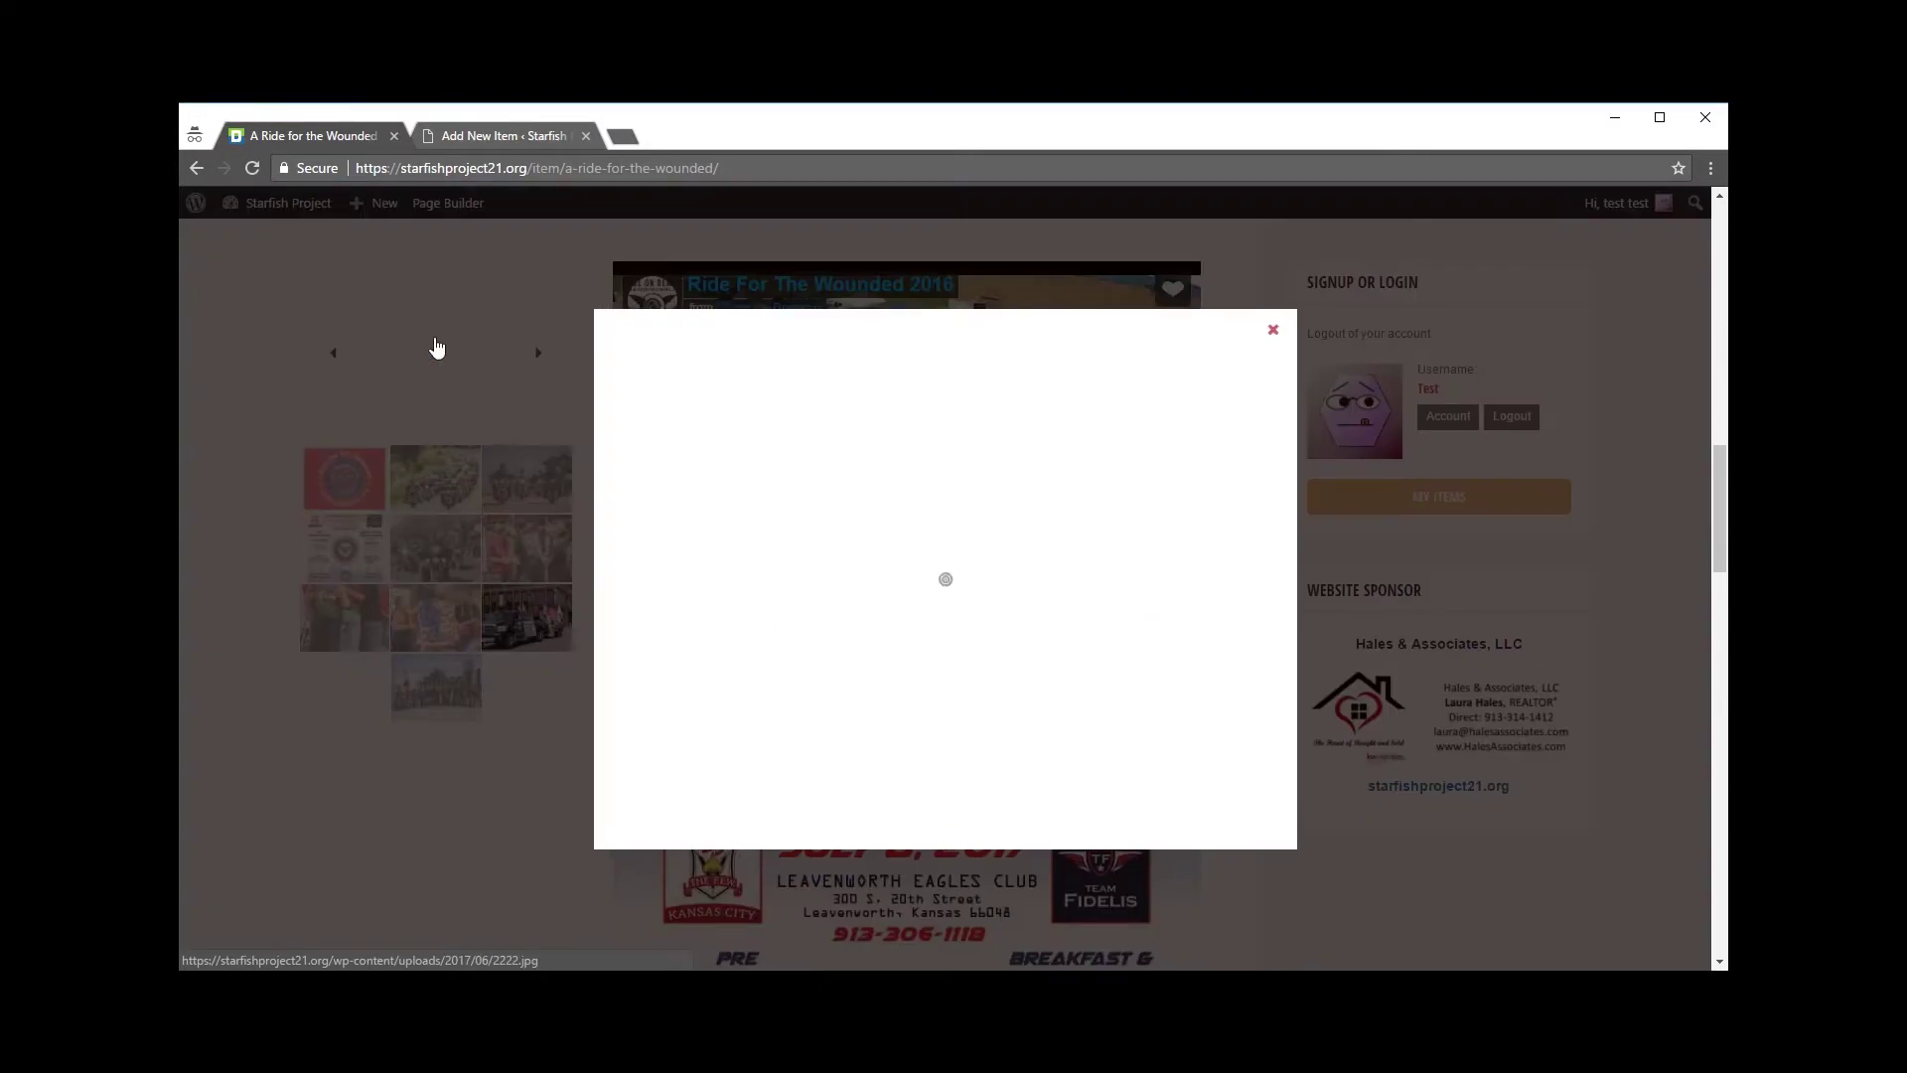
pyautogui.click(1429, 582)
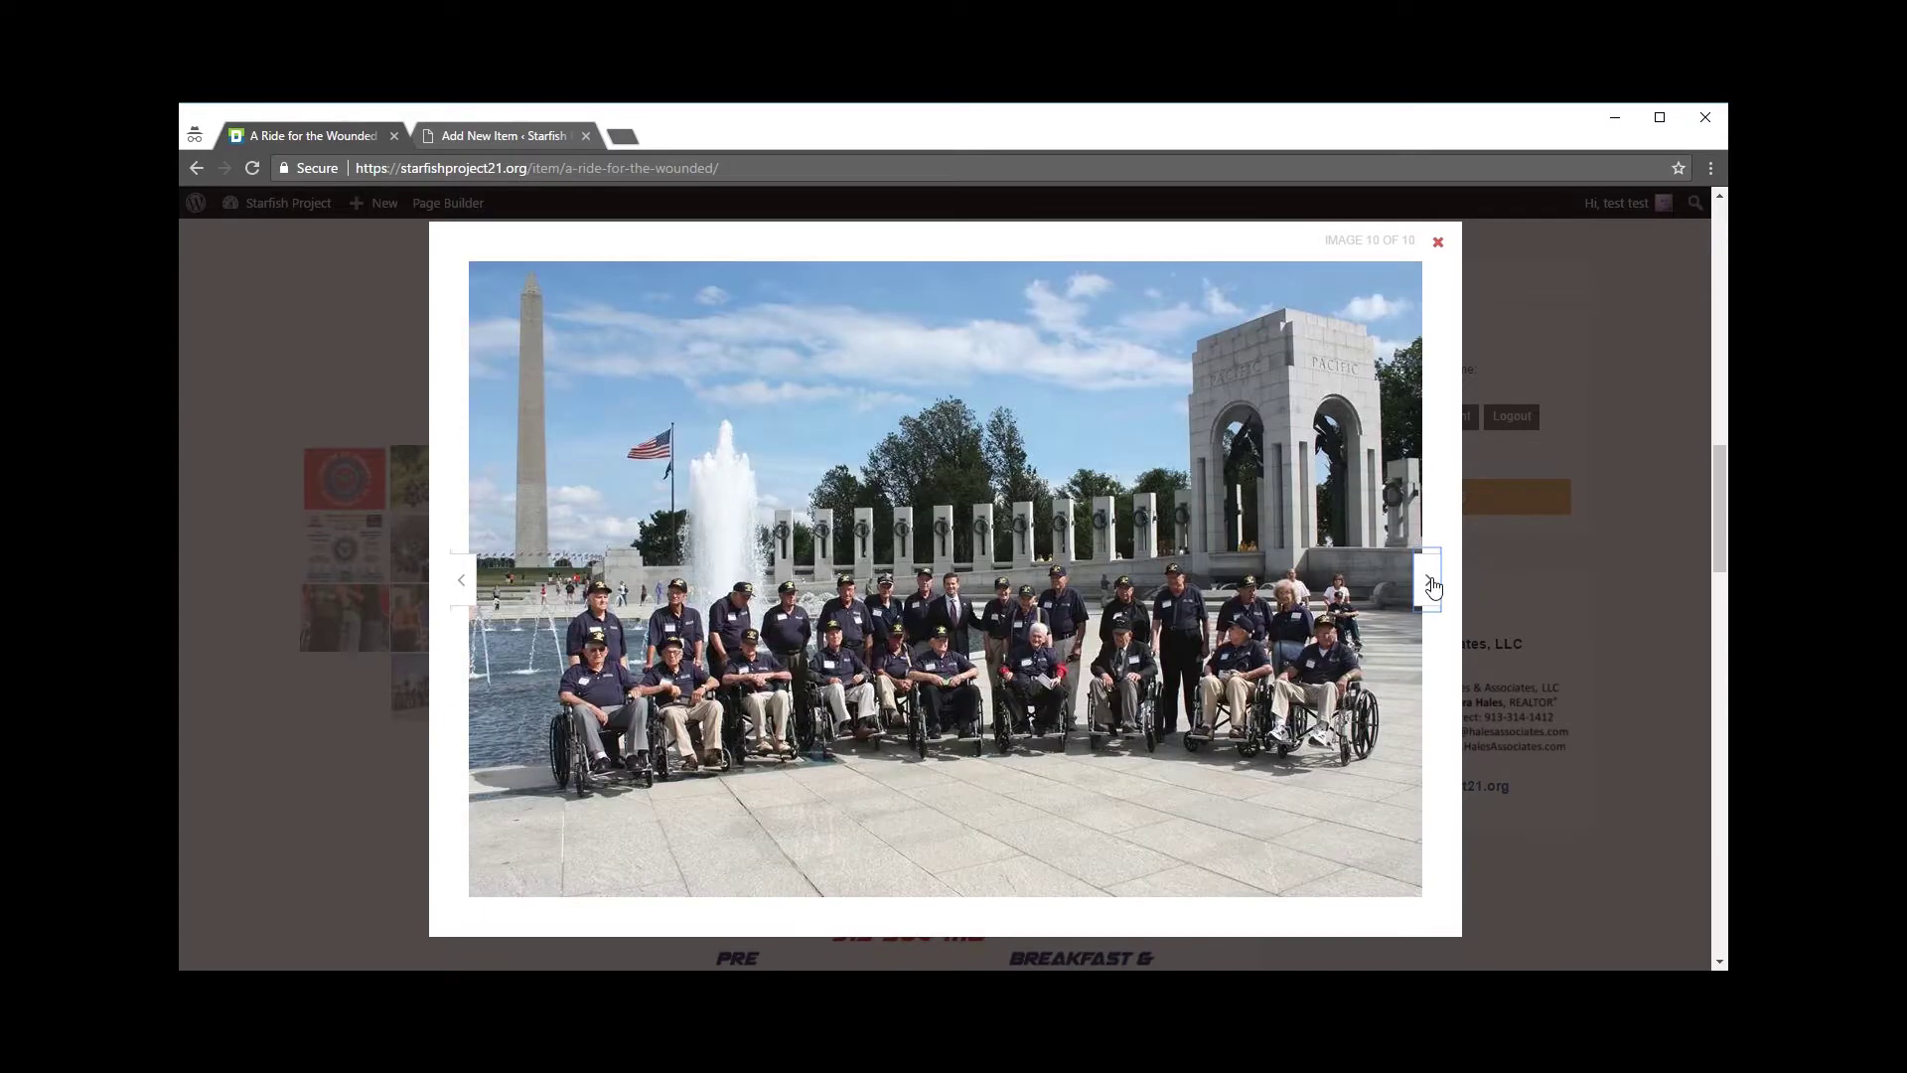
pyautogui.click(1431, 583)
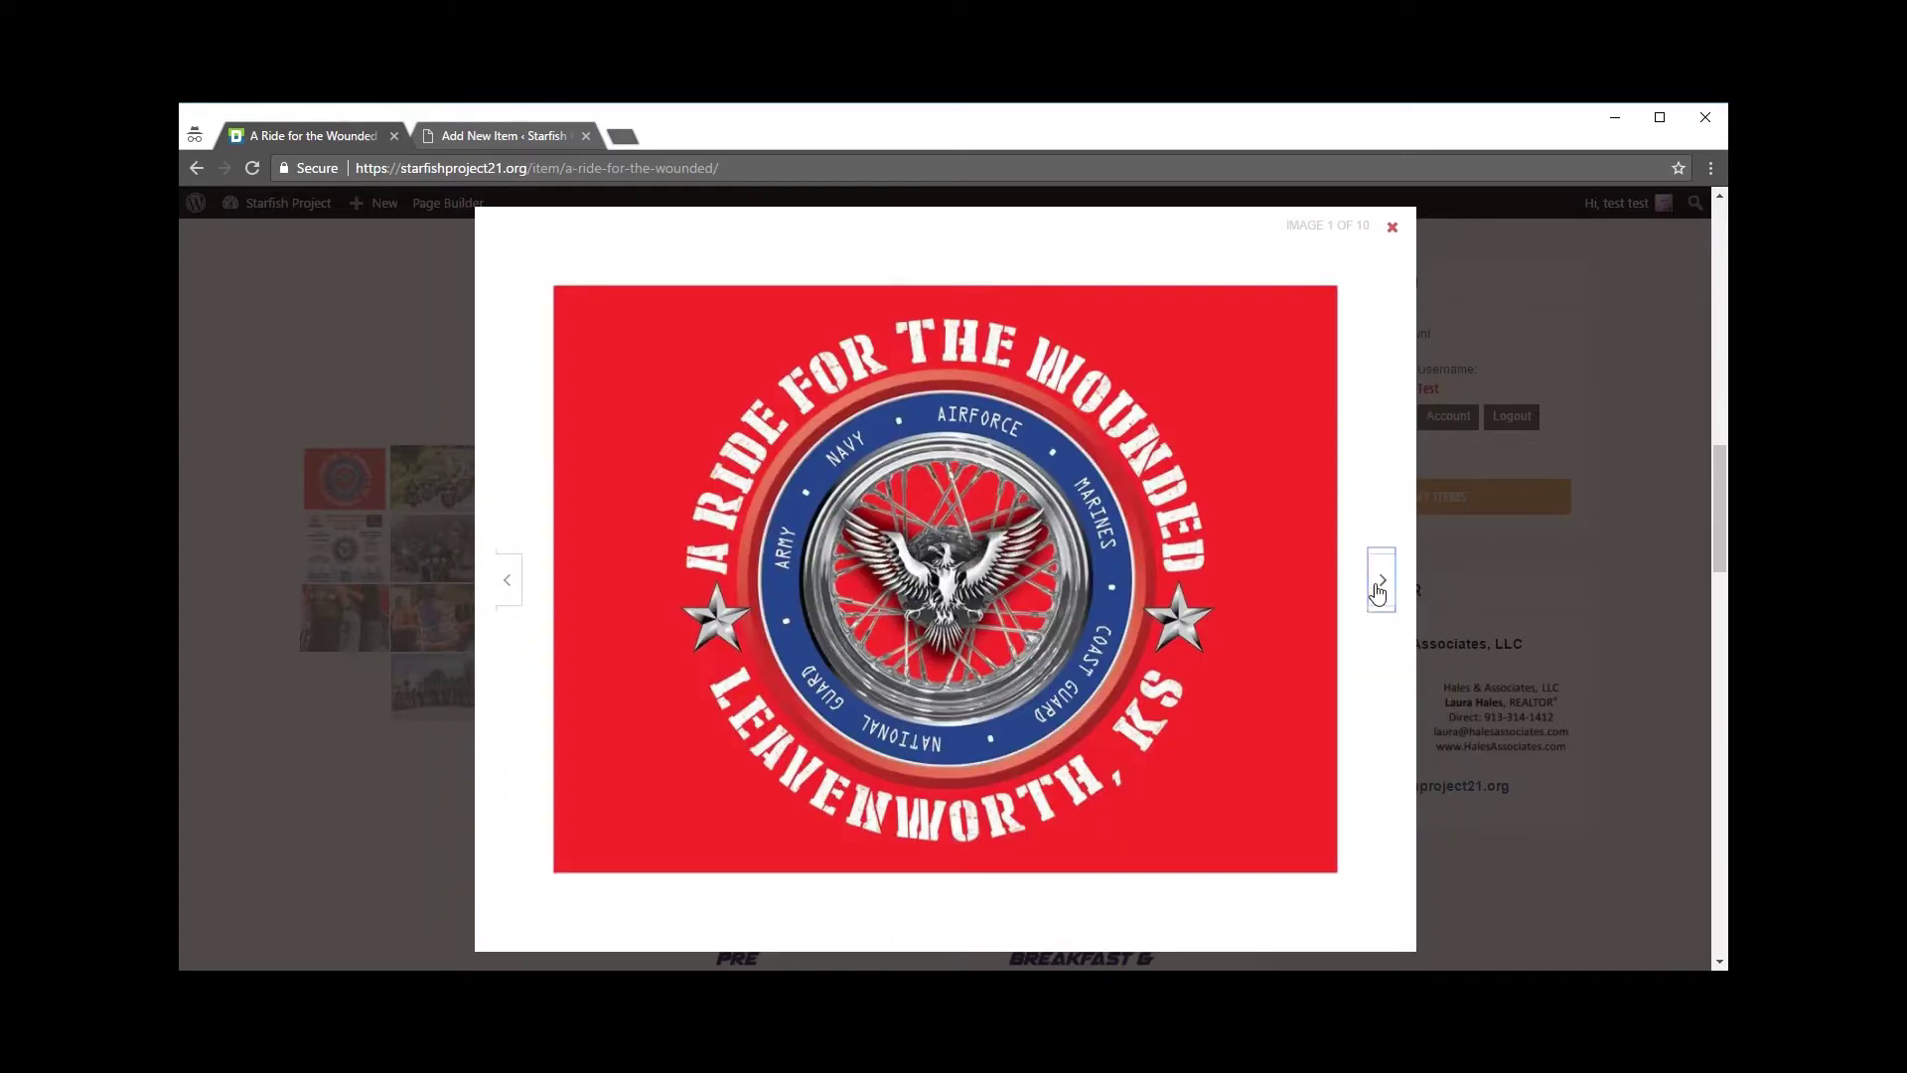
pyautogui.click(1380, 584)
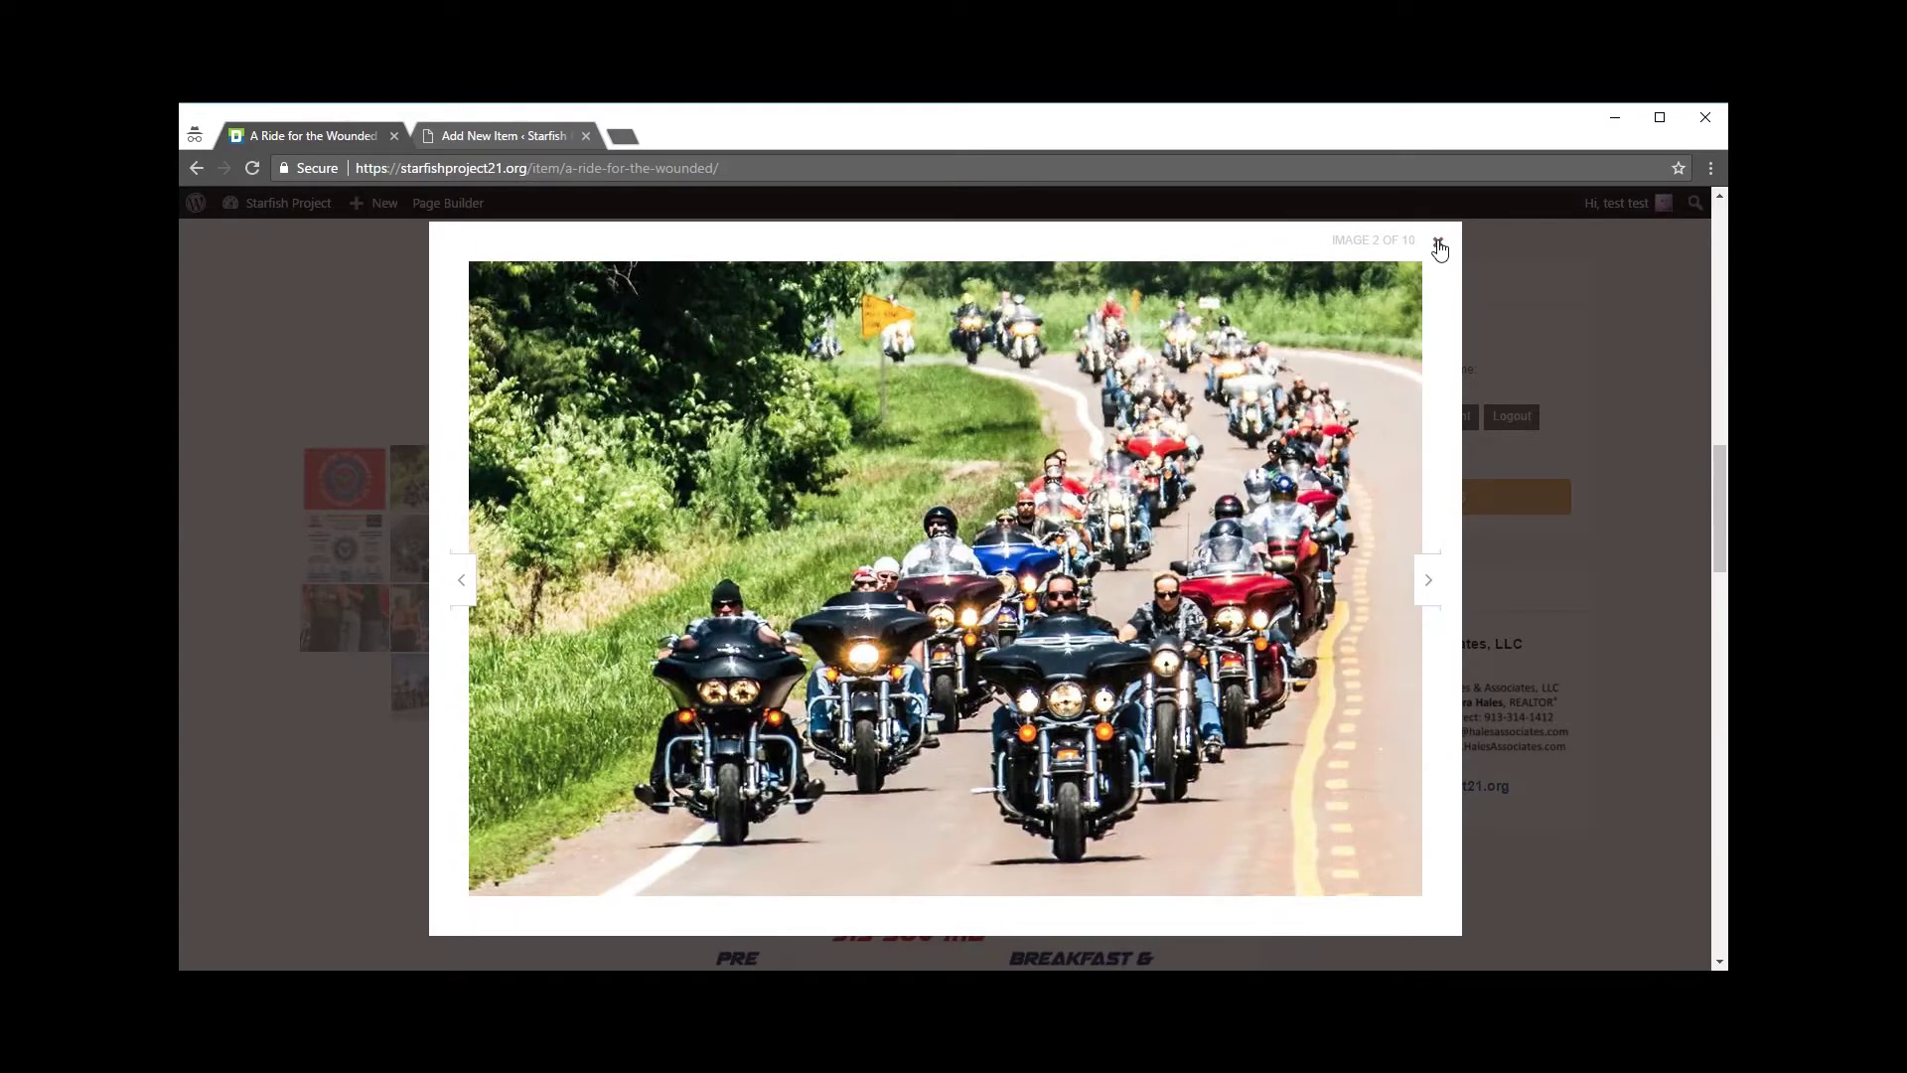
pyautogui.click(1438, 245)
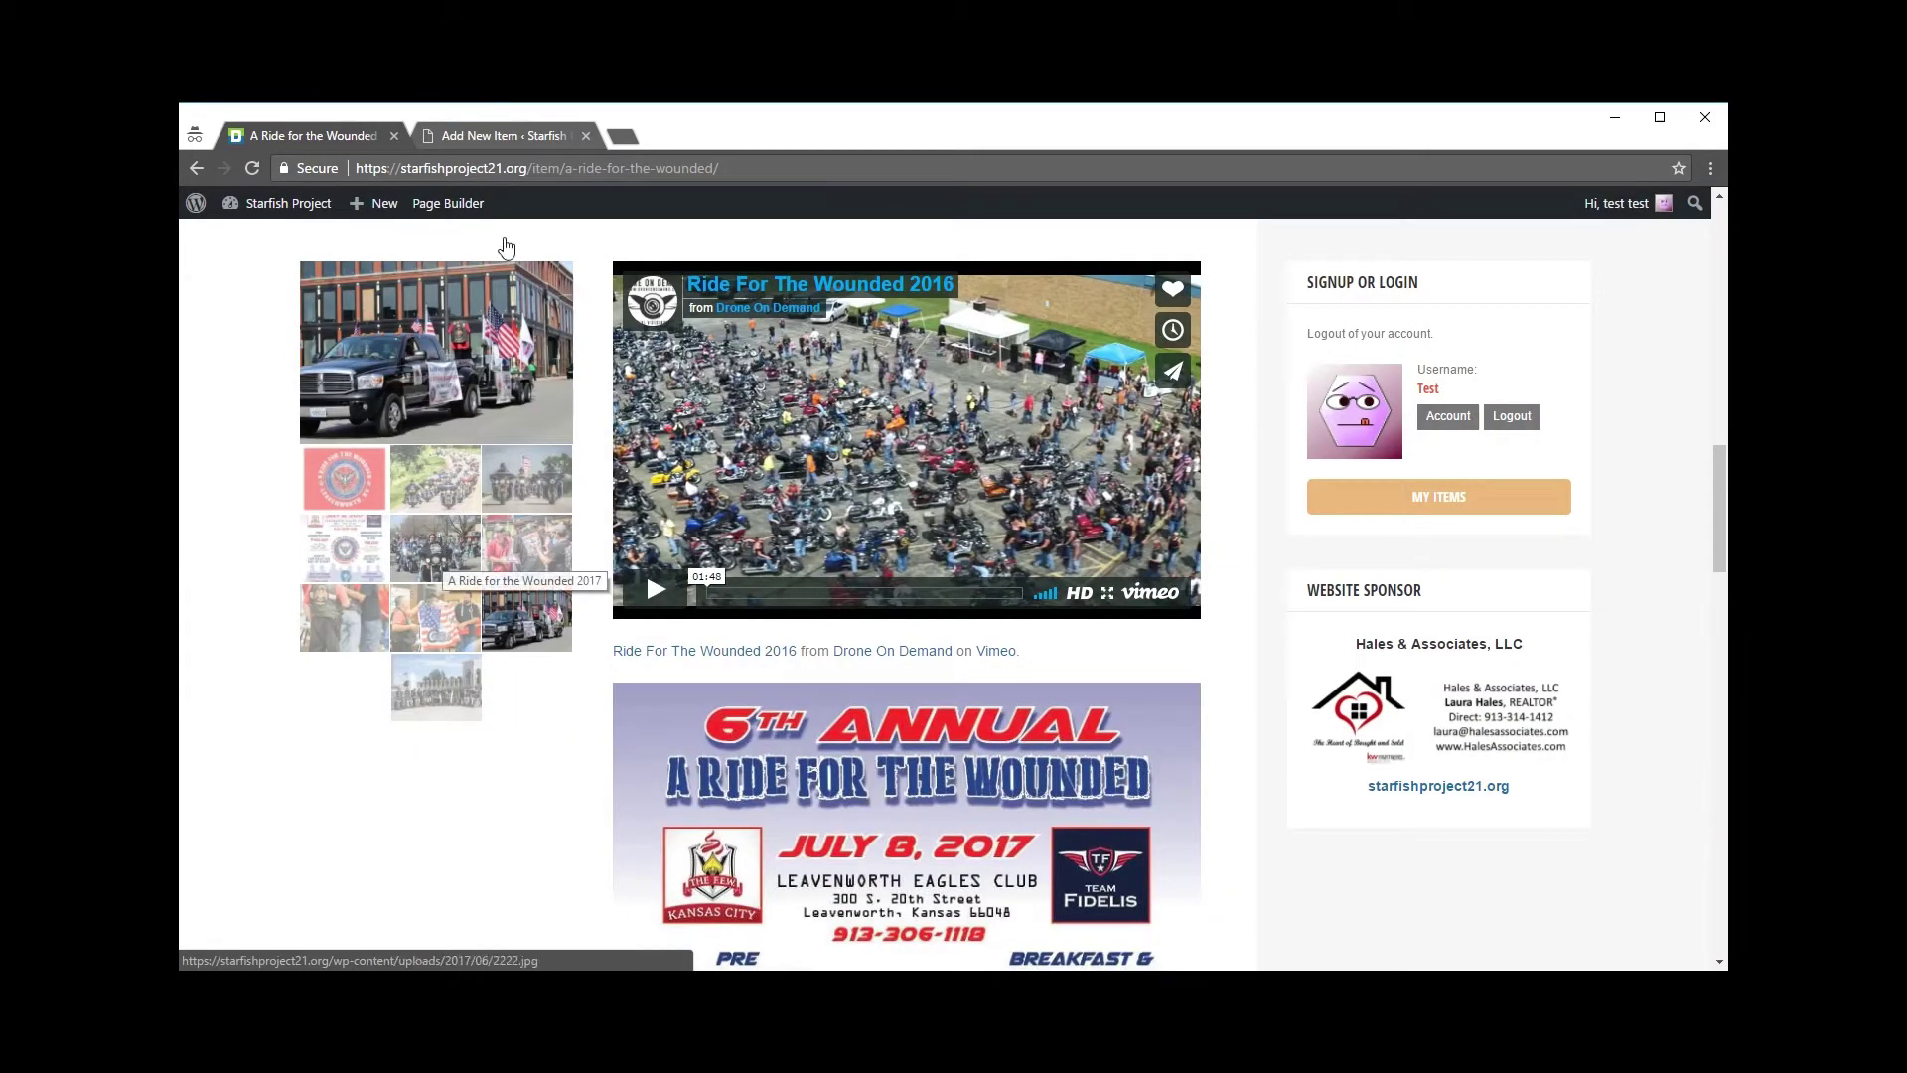
pyautogui.click(516, 135)
pyautogui.scroll(1, 828, 605)
pyautogui.click(669, 537)
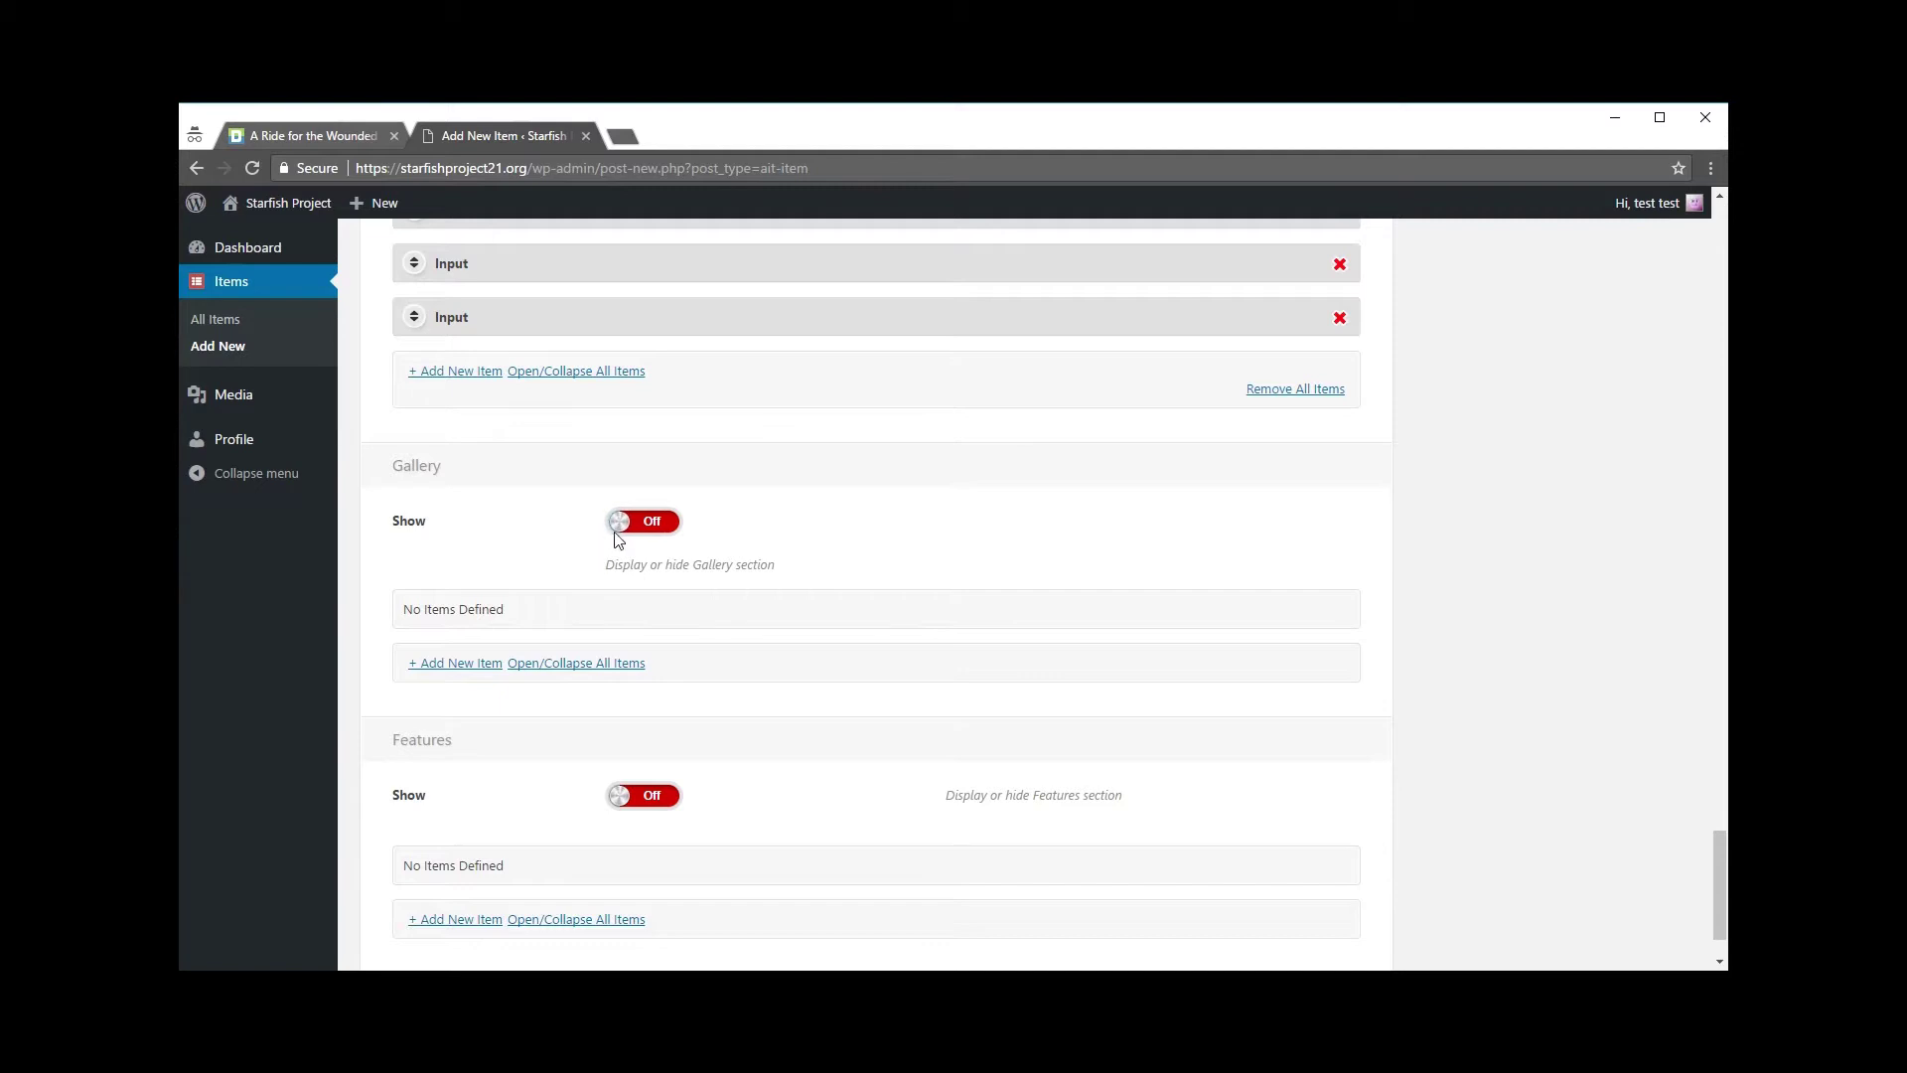
# Step: Add a gallery entry titled Photo 1, uploading the gallery photos and inserting gallery1.jpg
pyautogui.click(617, 525)
pyautogui.click(468, 674)
pyautogui.click(1019, 669)
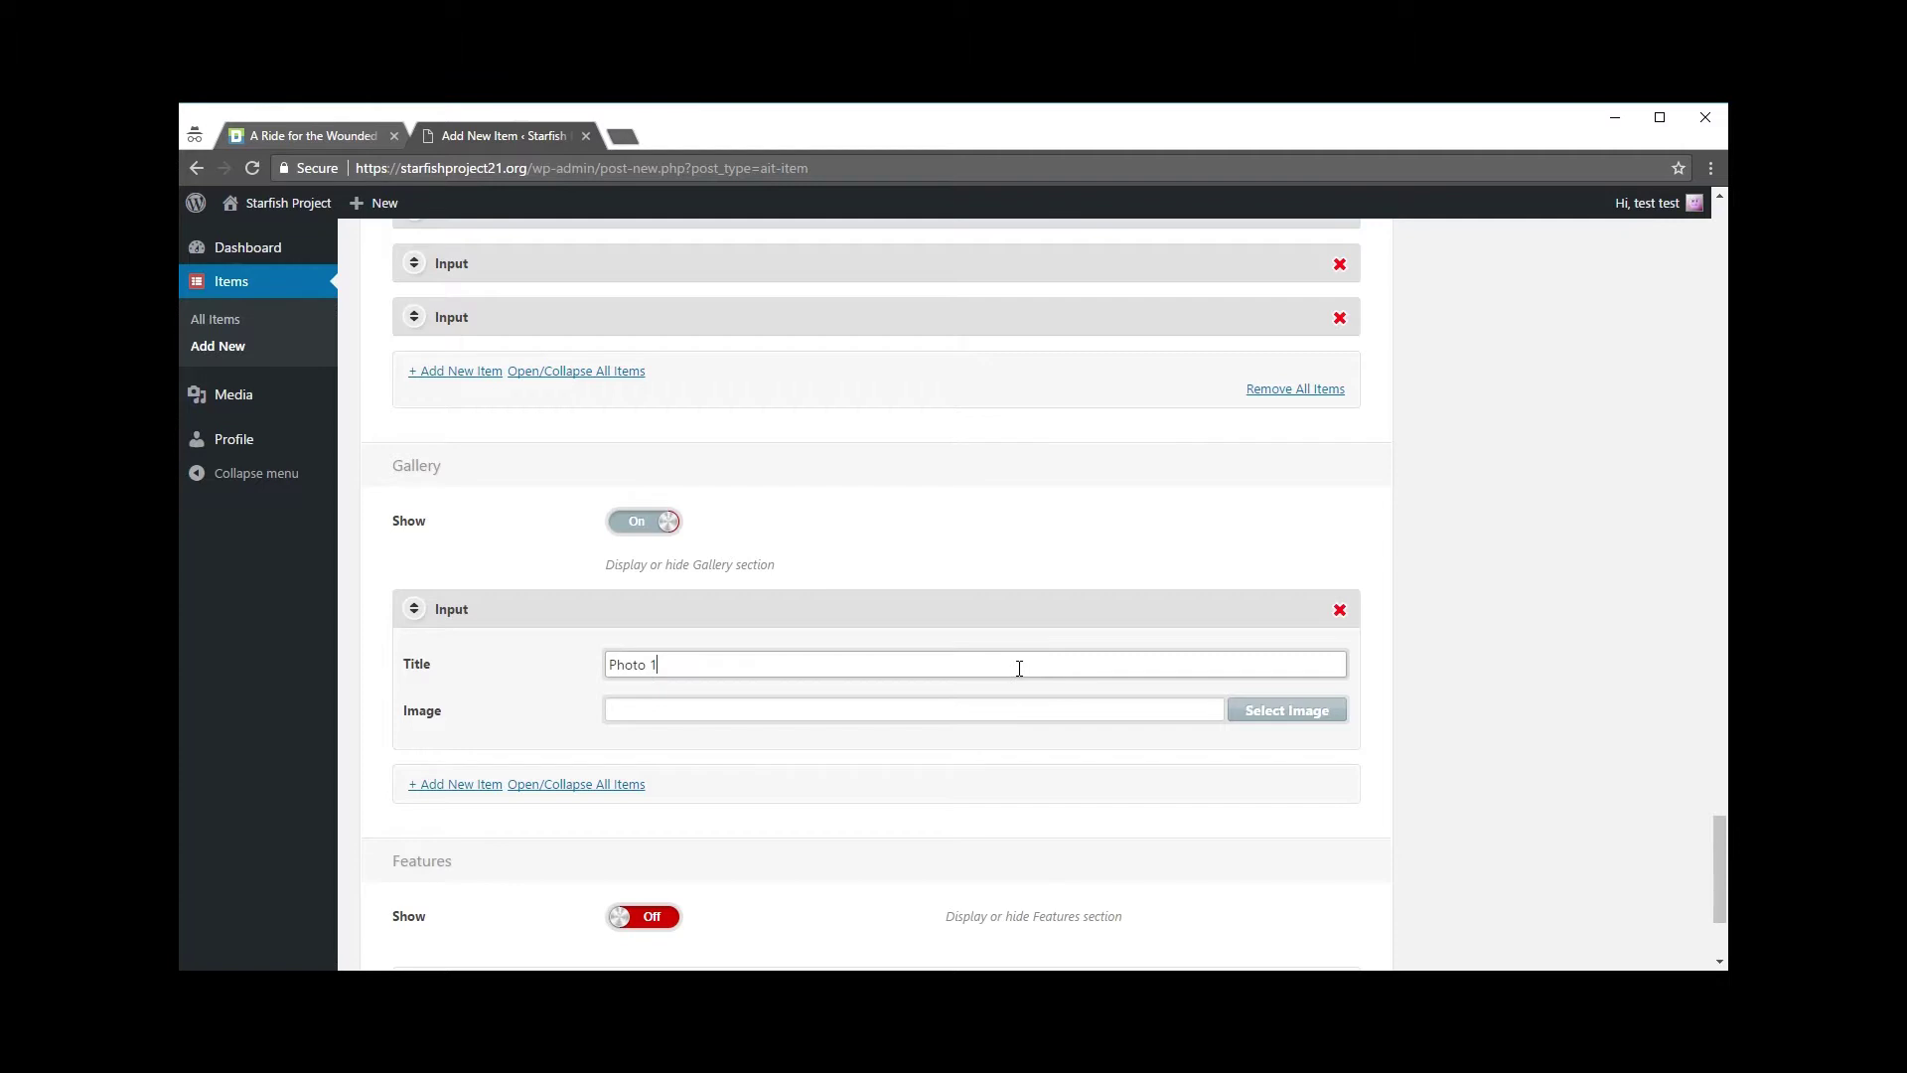
pyautogui.click(931, 709)
pyautogui.click(1281, 711)
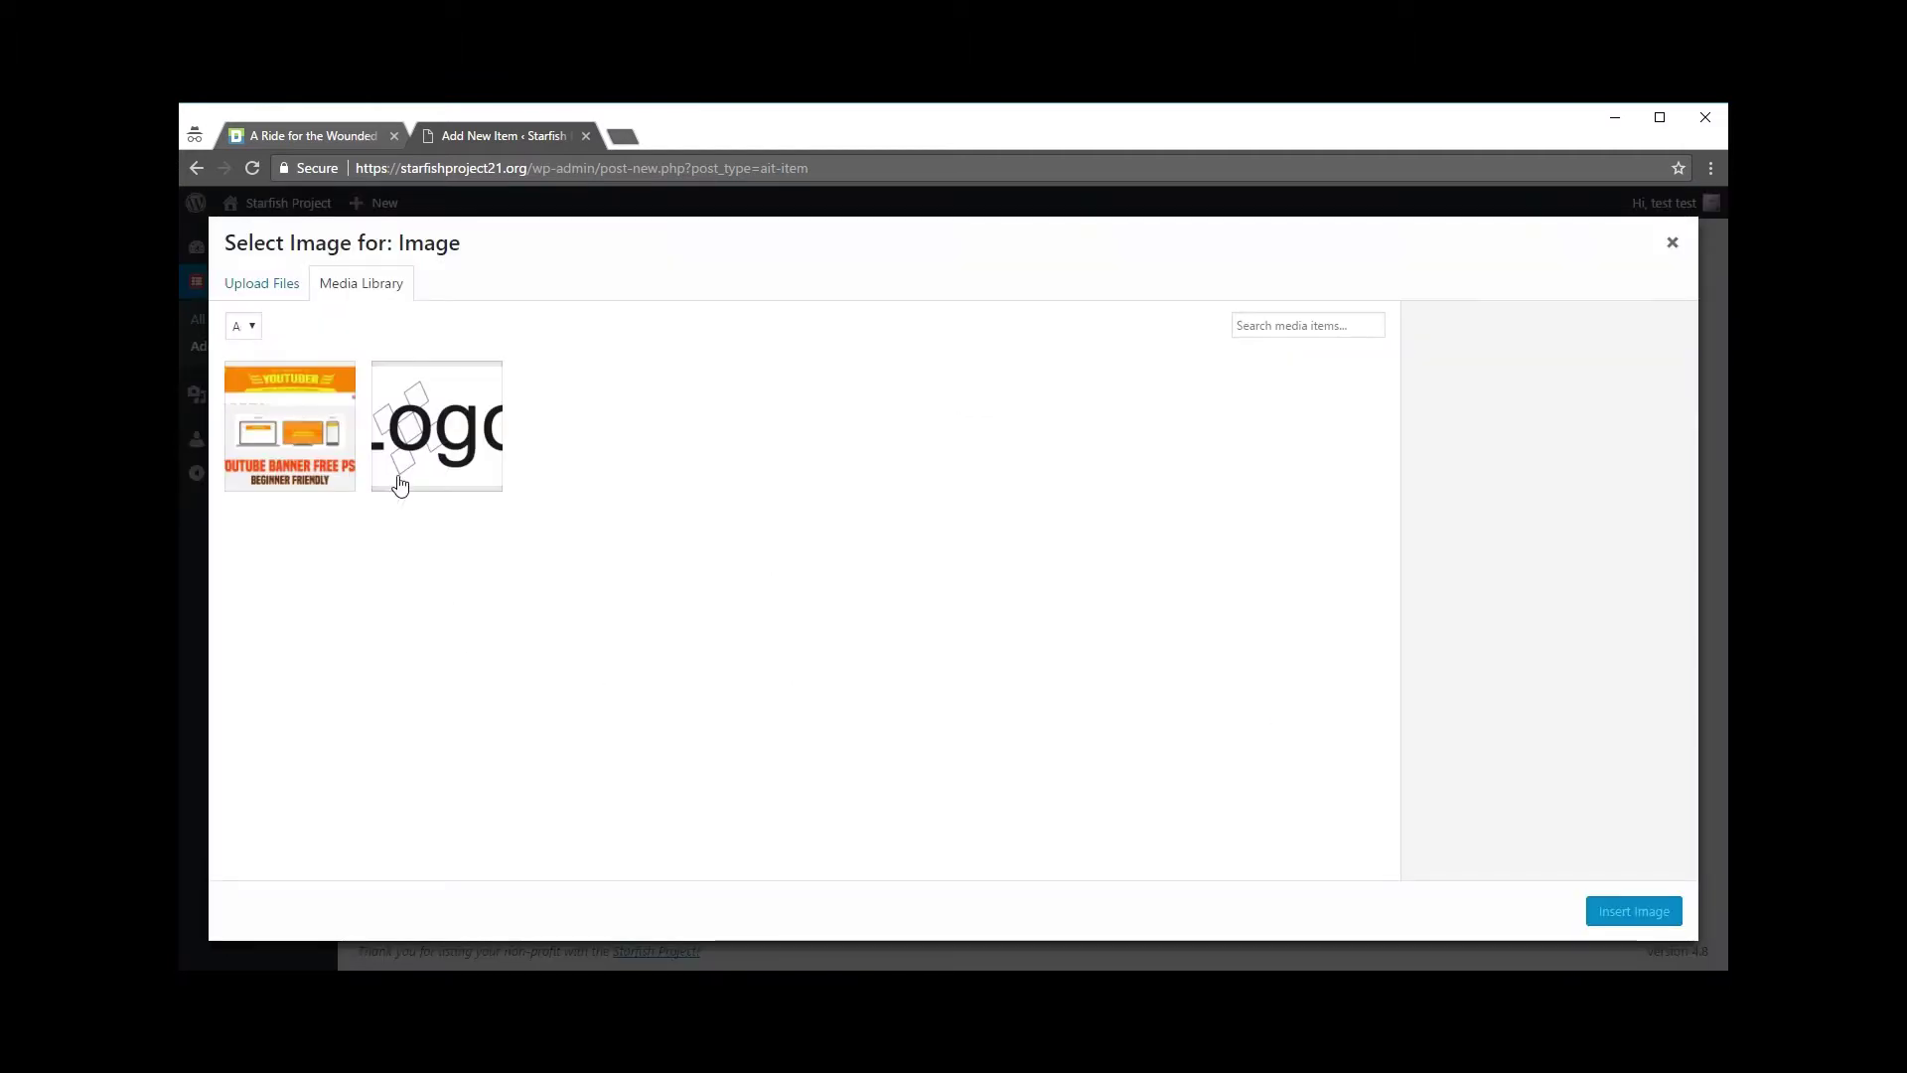
pyautogui.click(286, 288)
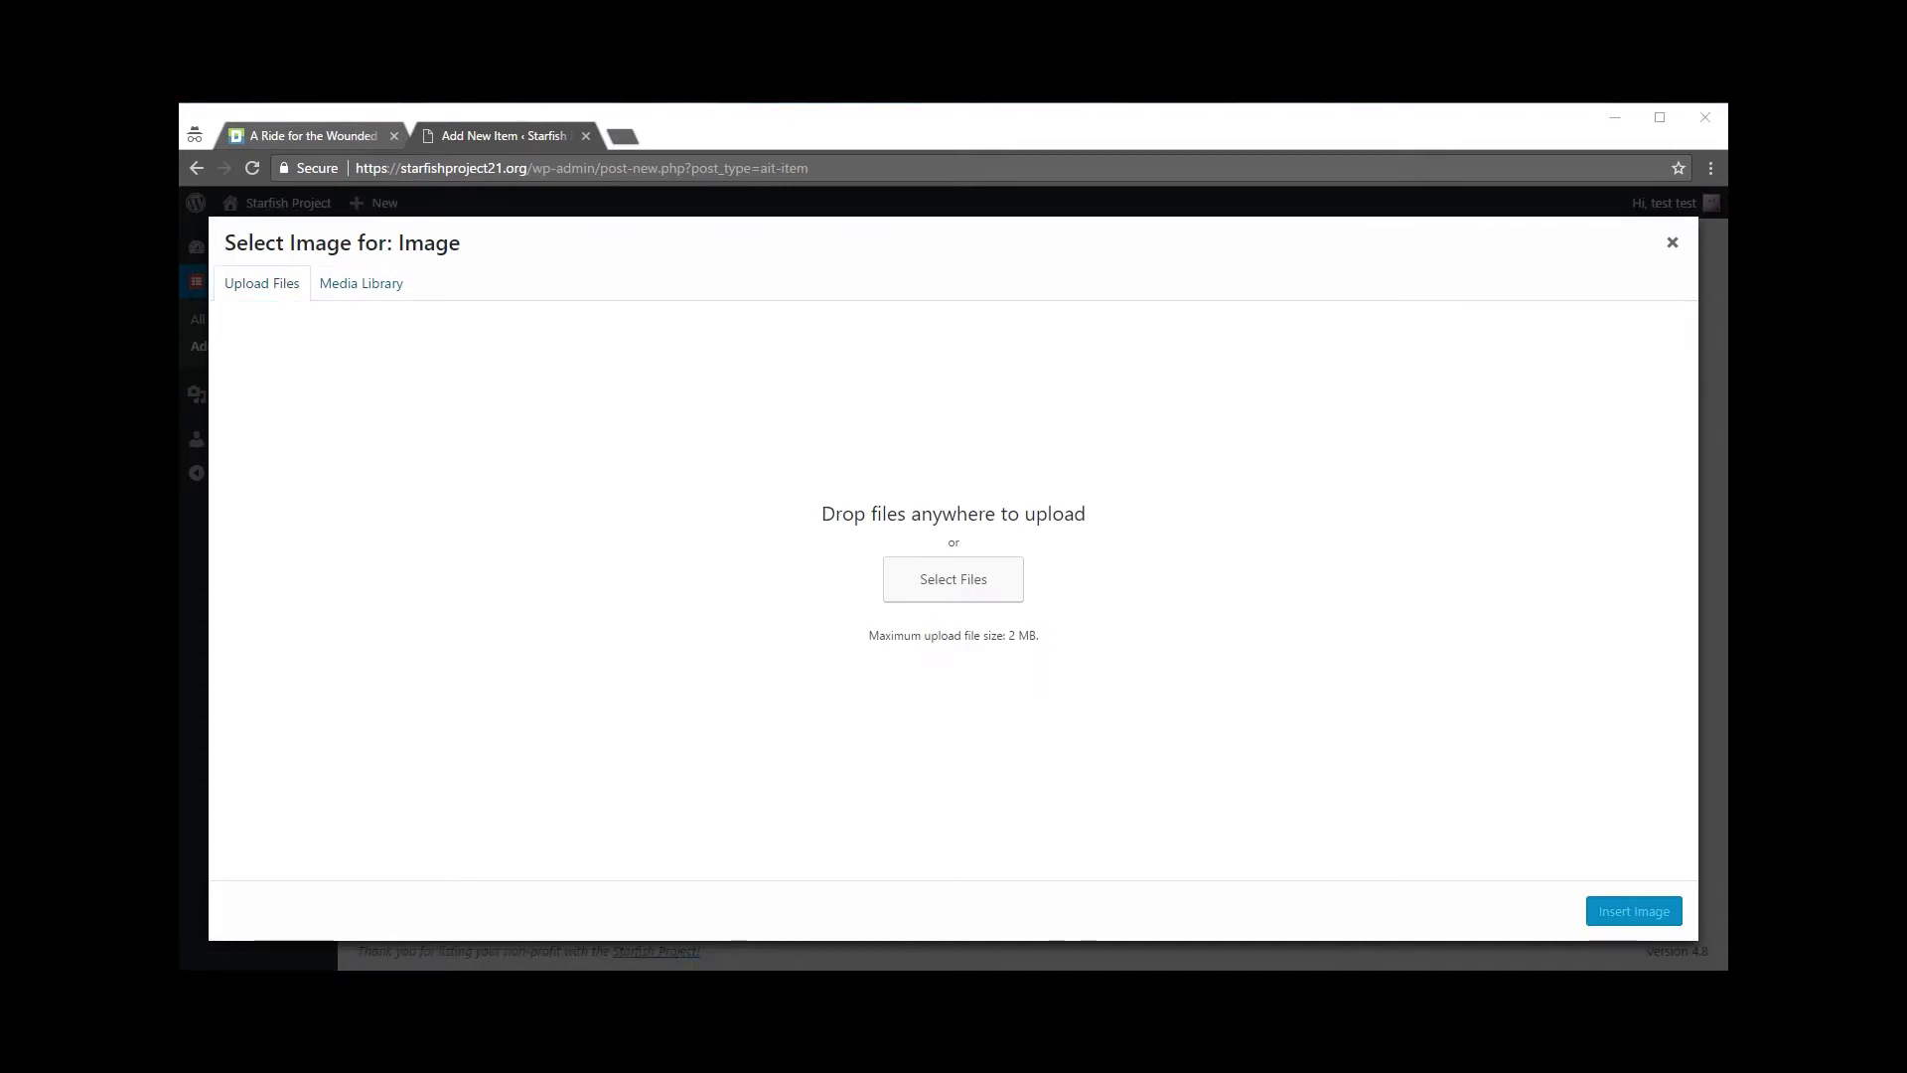
pyautogui.moveTo(218, 576); pyautogui.dragTo(915, 592)
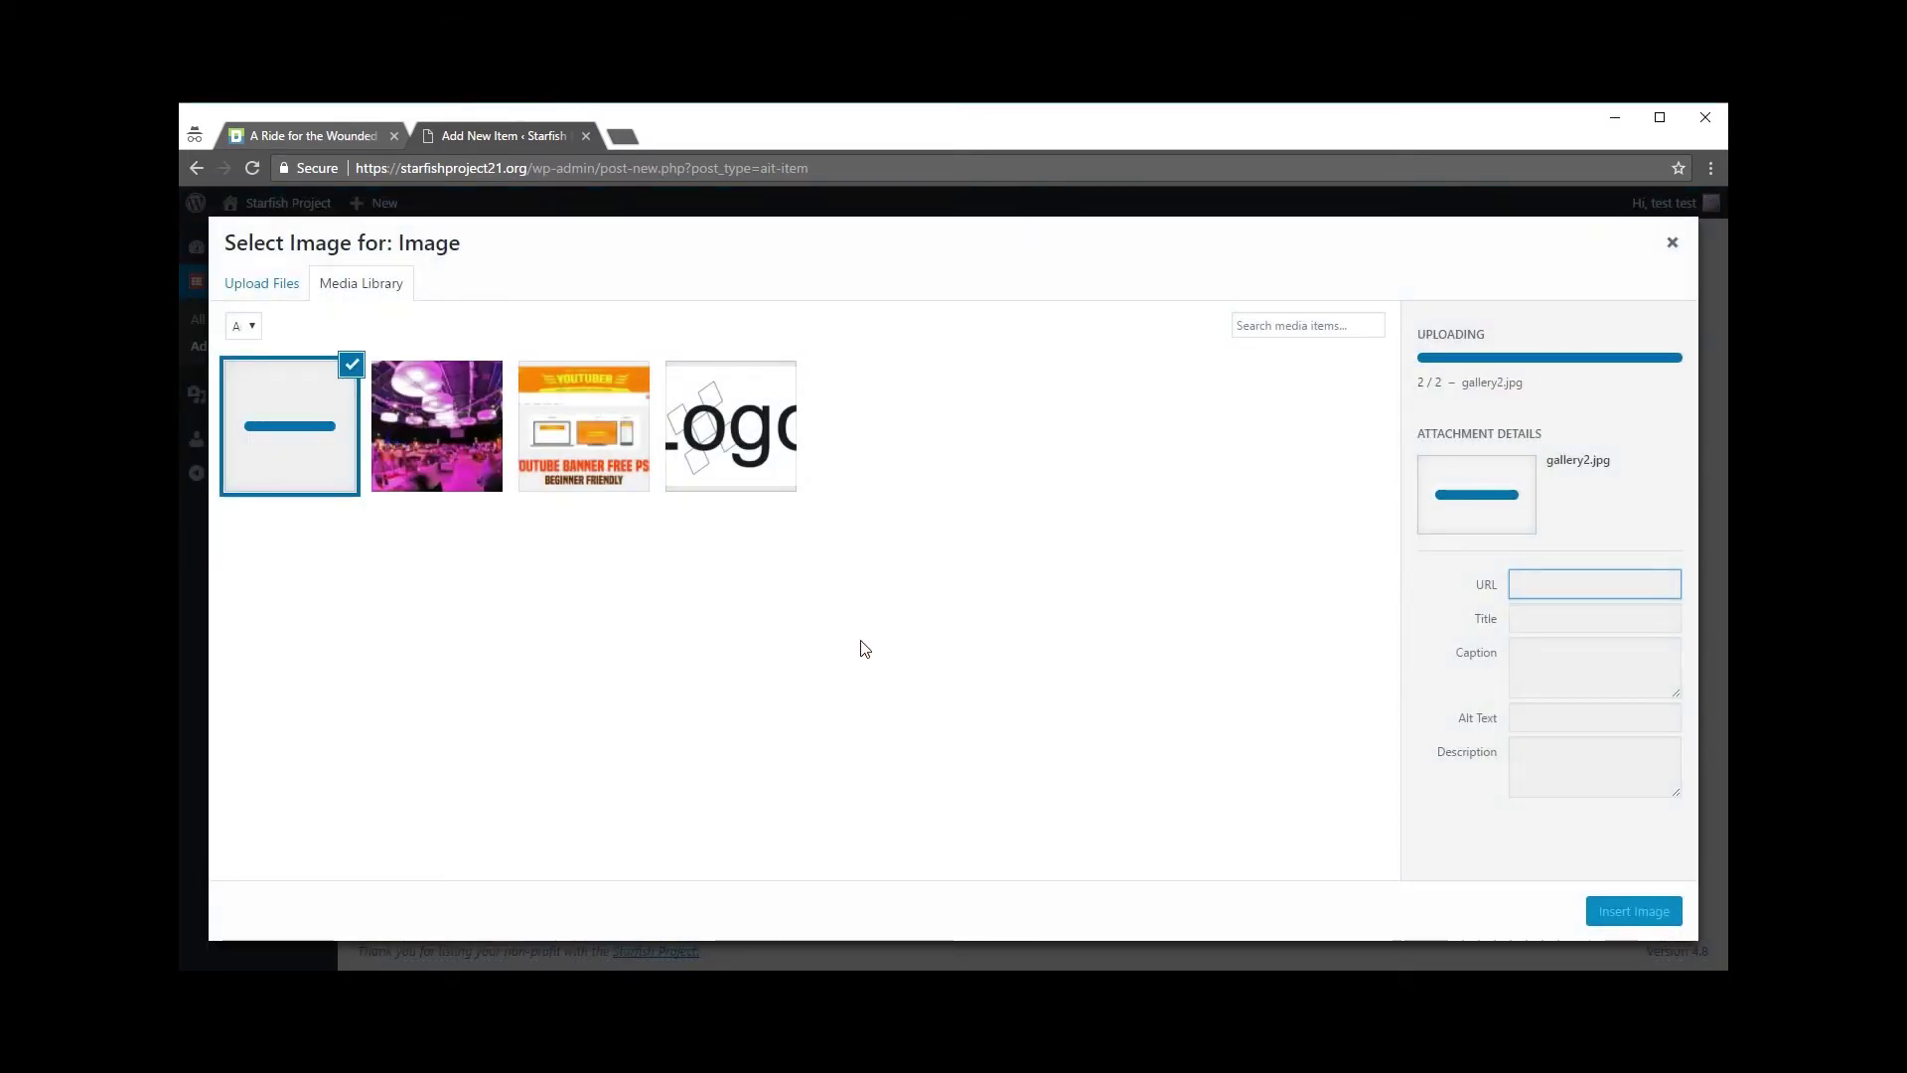
pyautogui.click(489, 459)
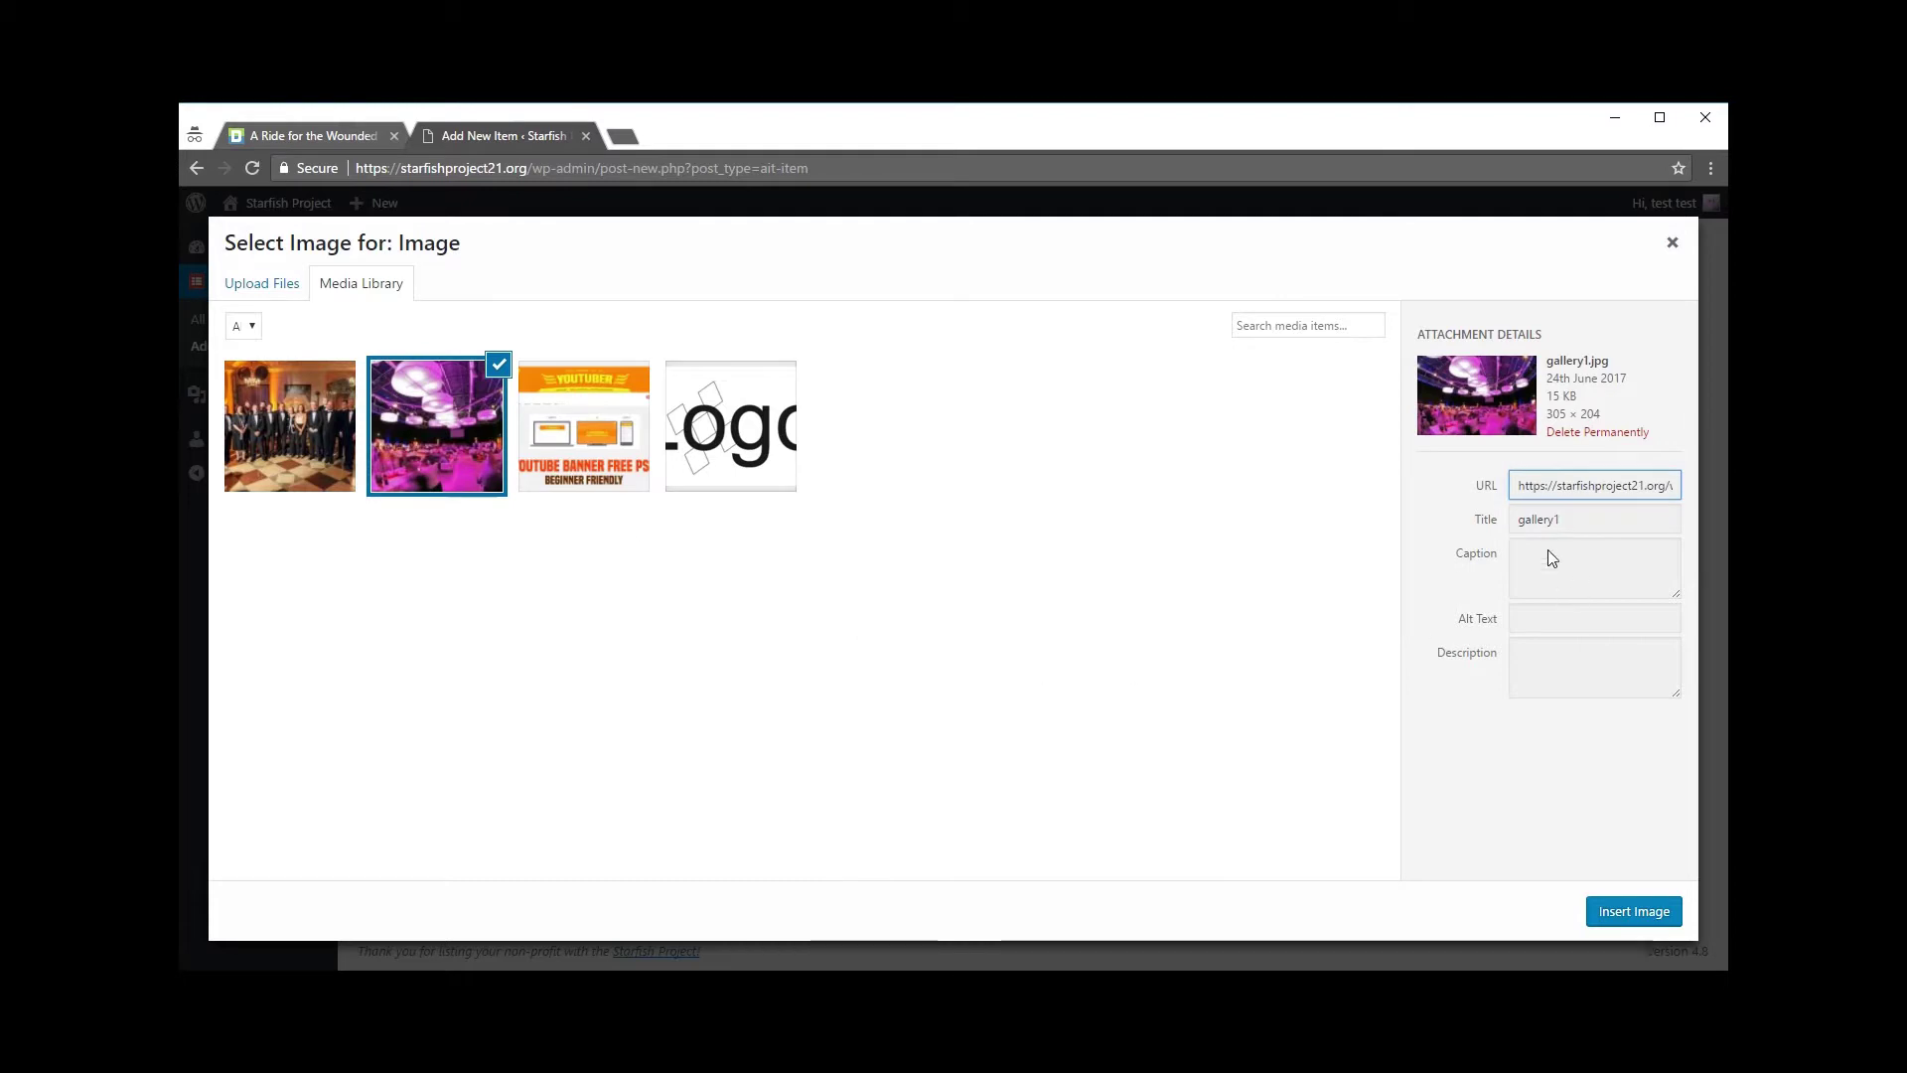
pyautogui.click(1669, 912)
pyautogui.scroll(-2, 1569, 864)
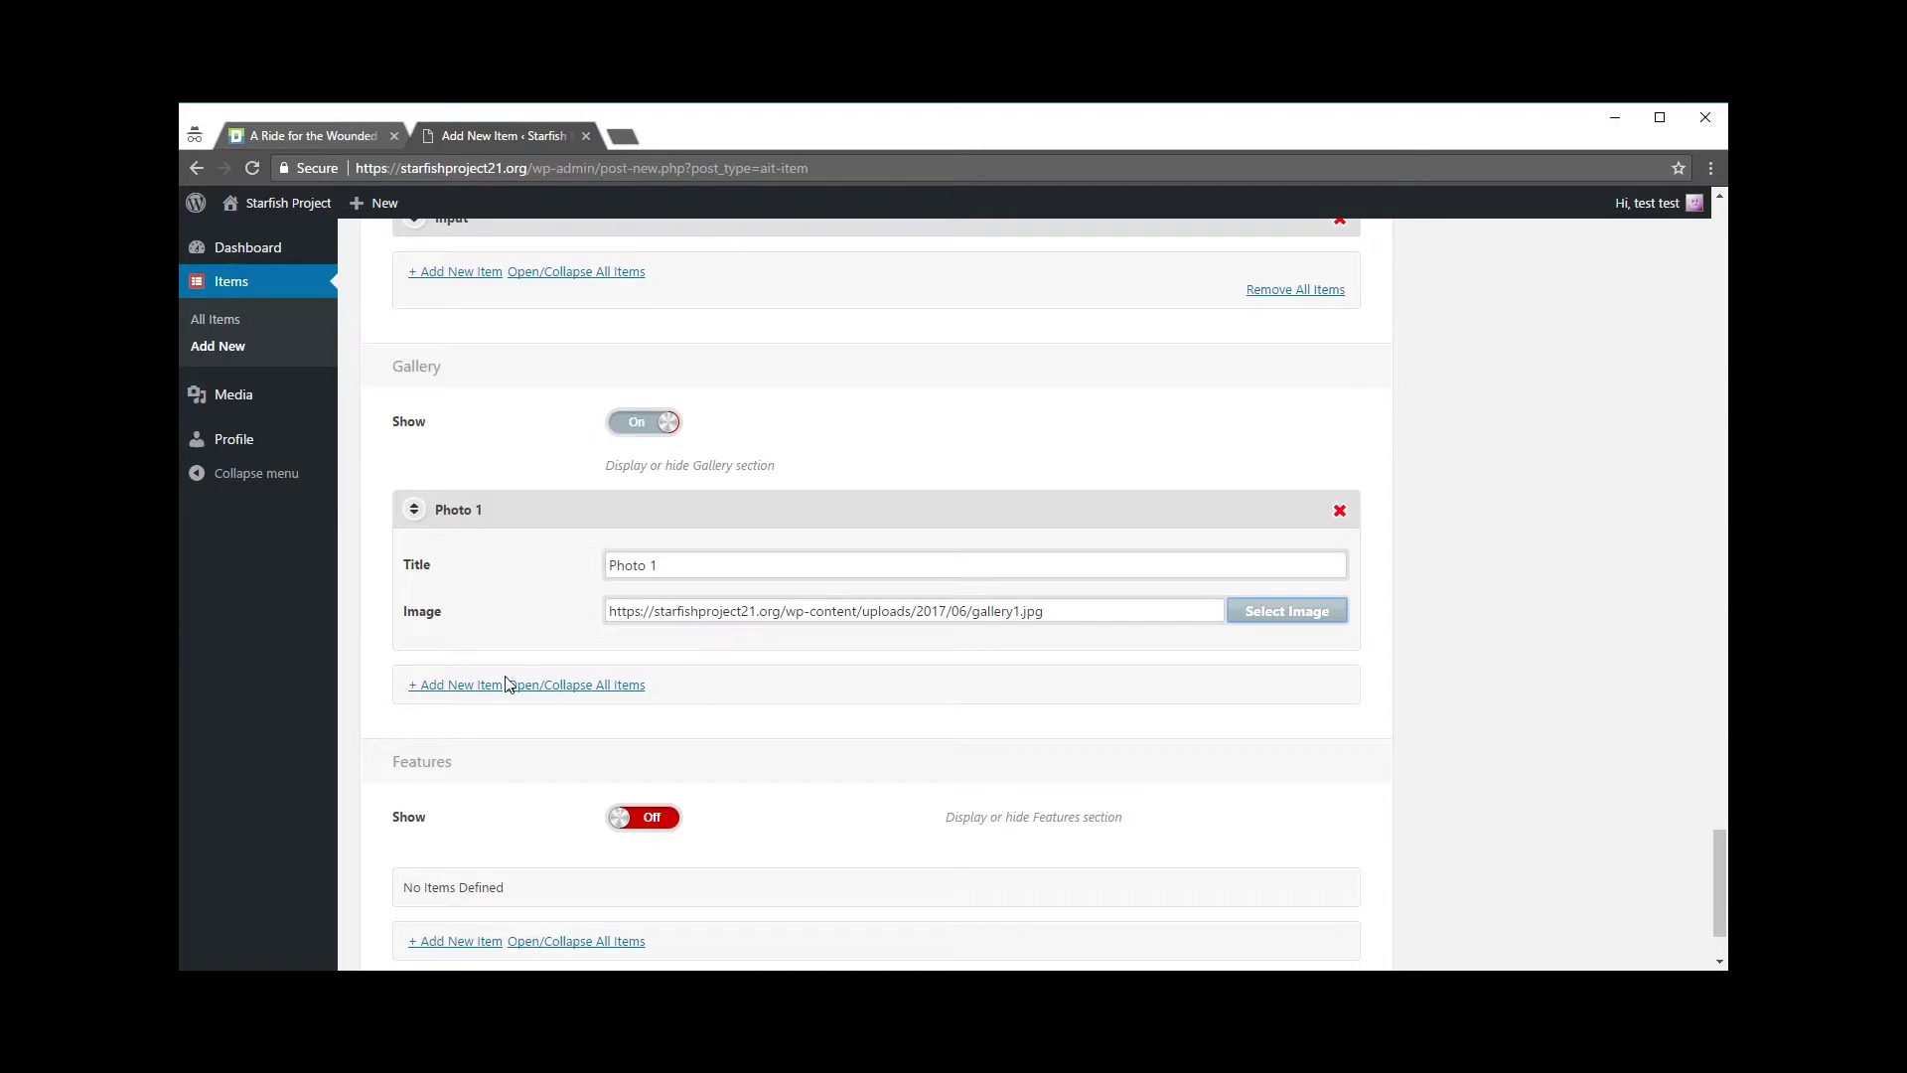
# Step: Add a second gallery entry, Photo 2, with gallery2.jpg as its image
pyautogui.click(477, 686)
pyautogui.click(653, 740)
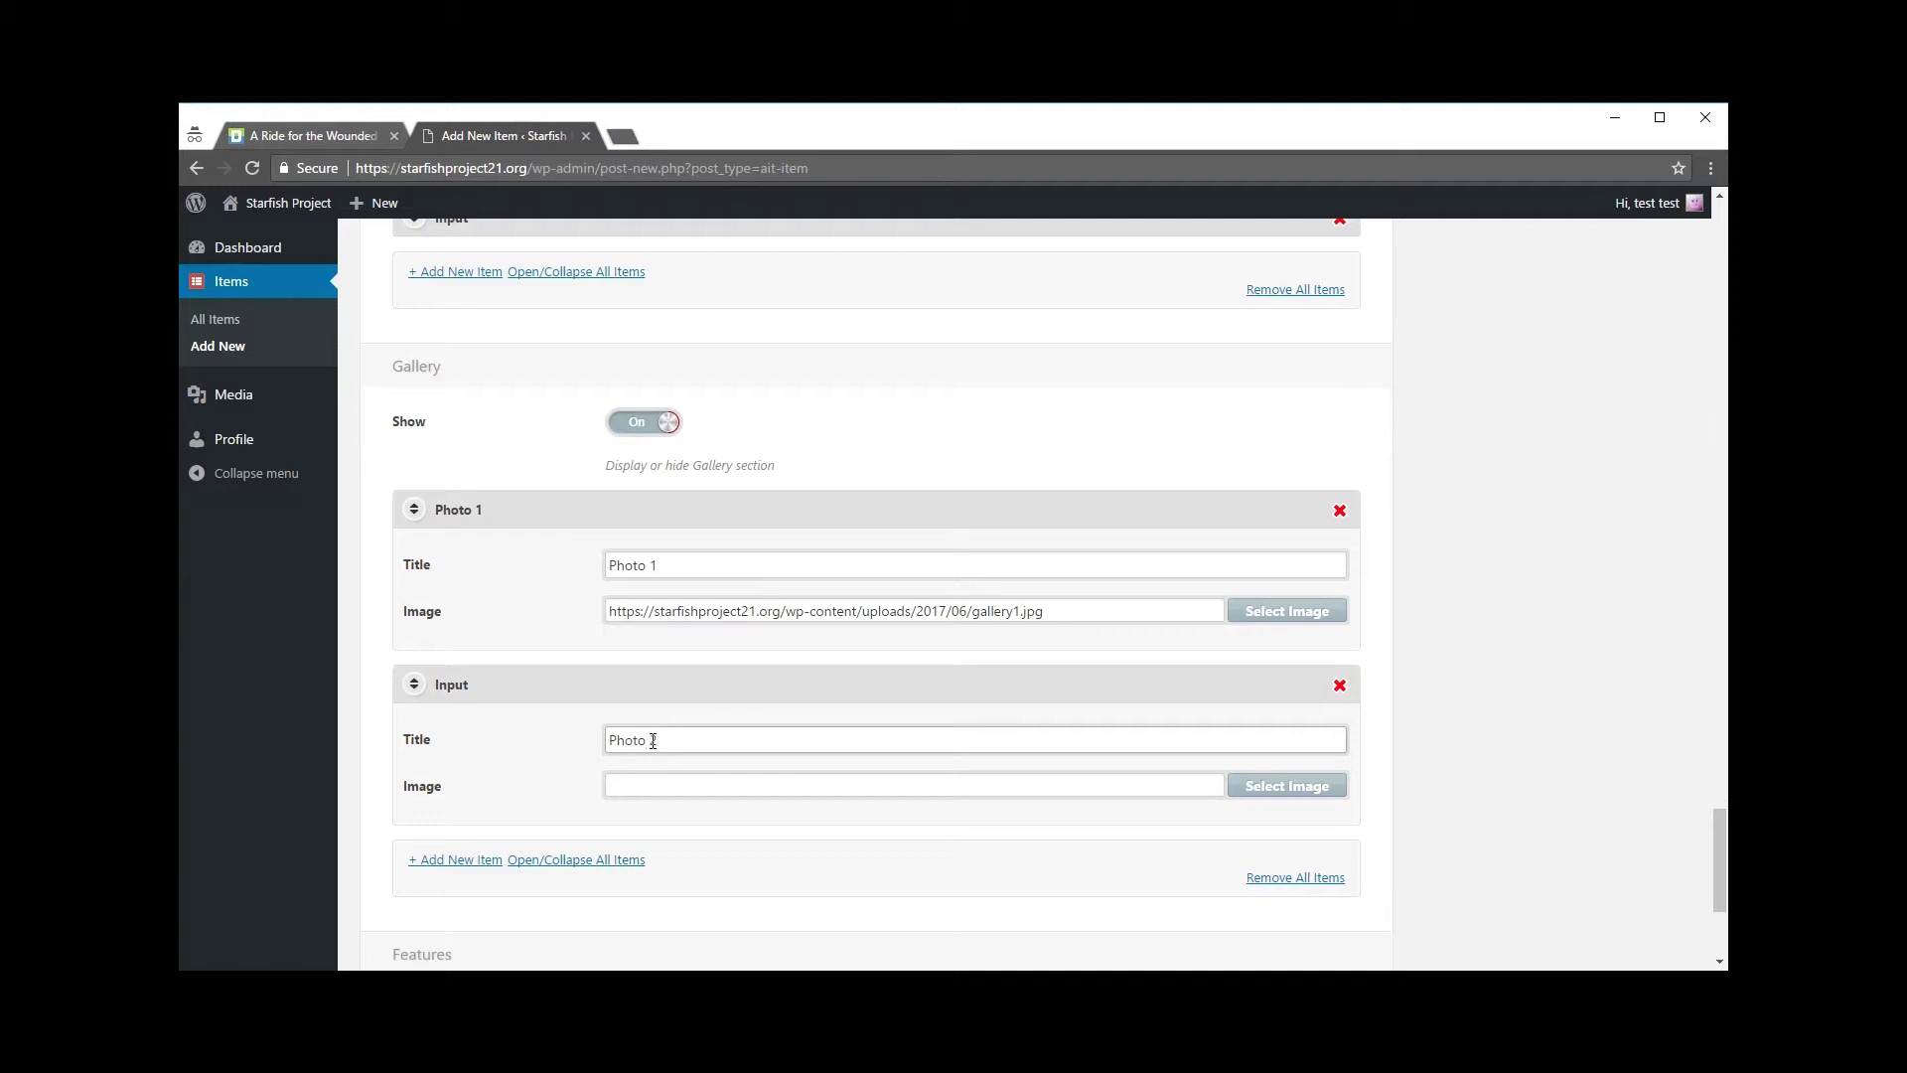
pyautogui.click(1247, 784)
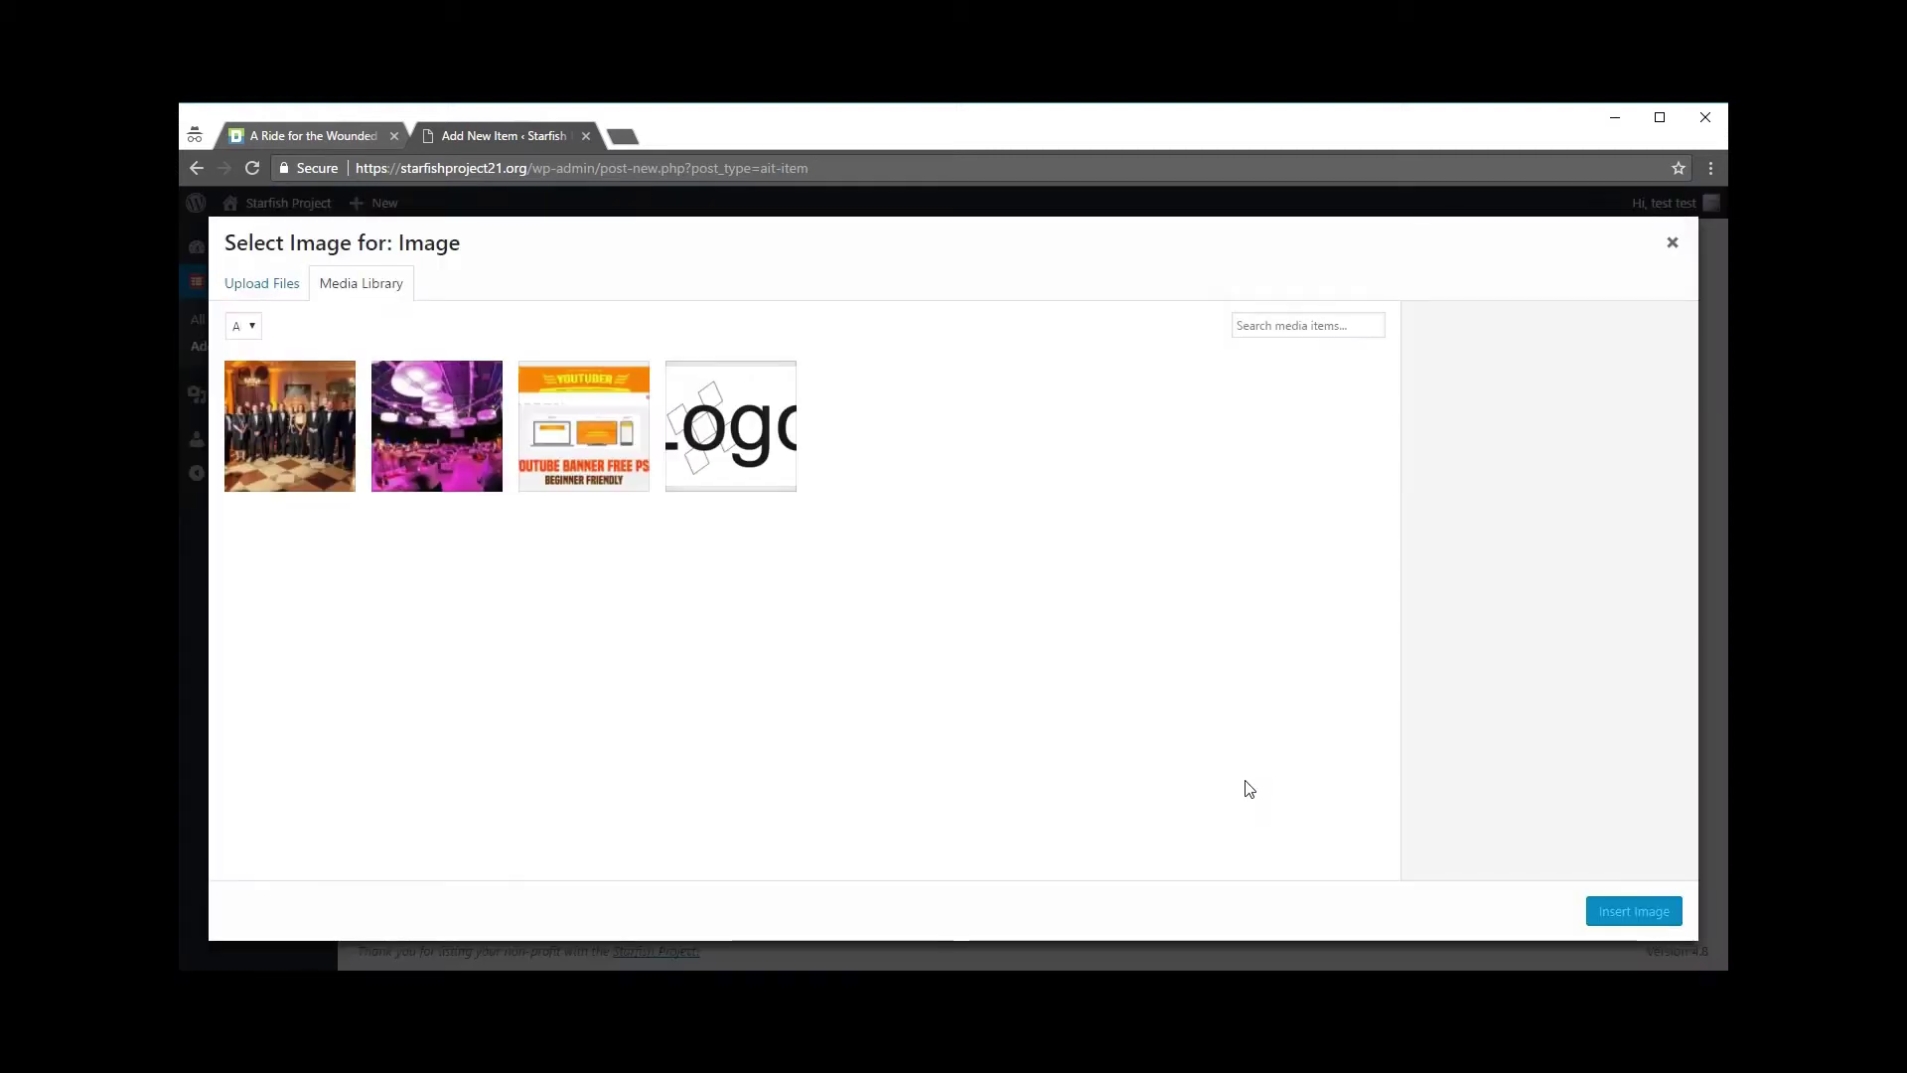
pyautogui.click(330, 425)
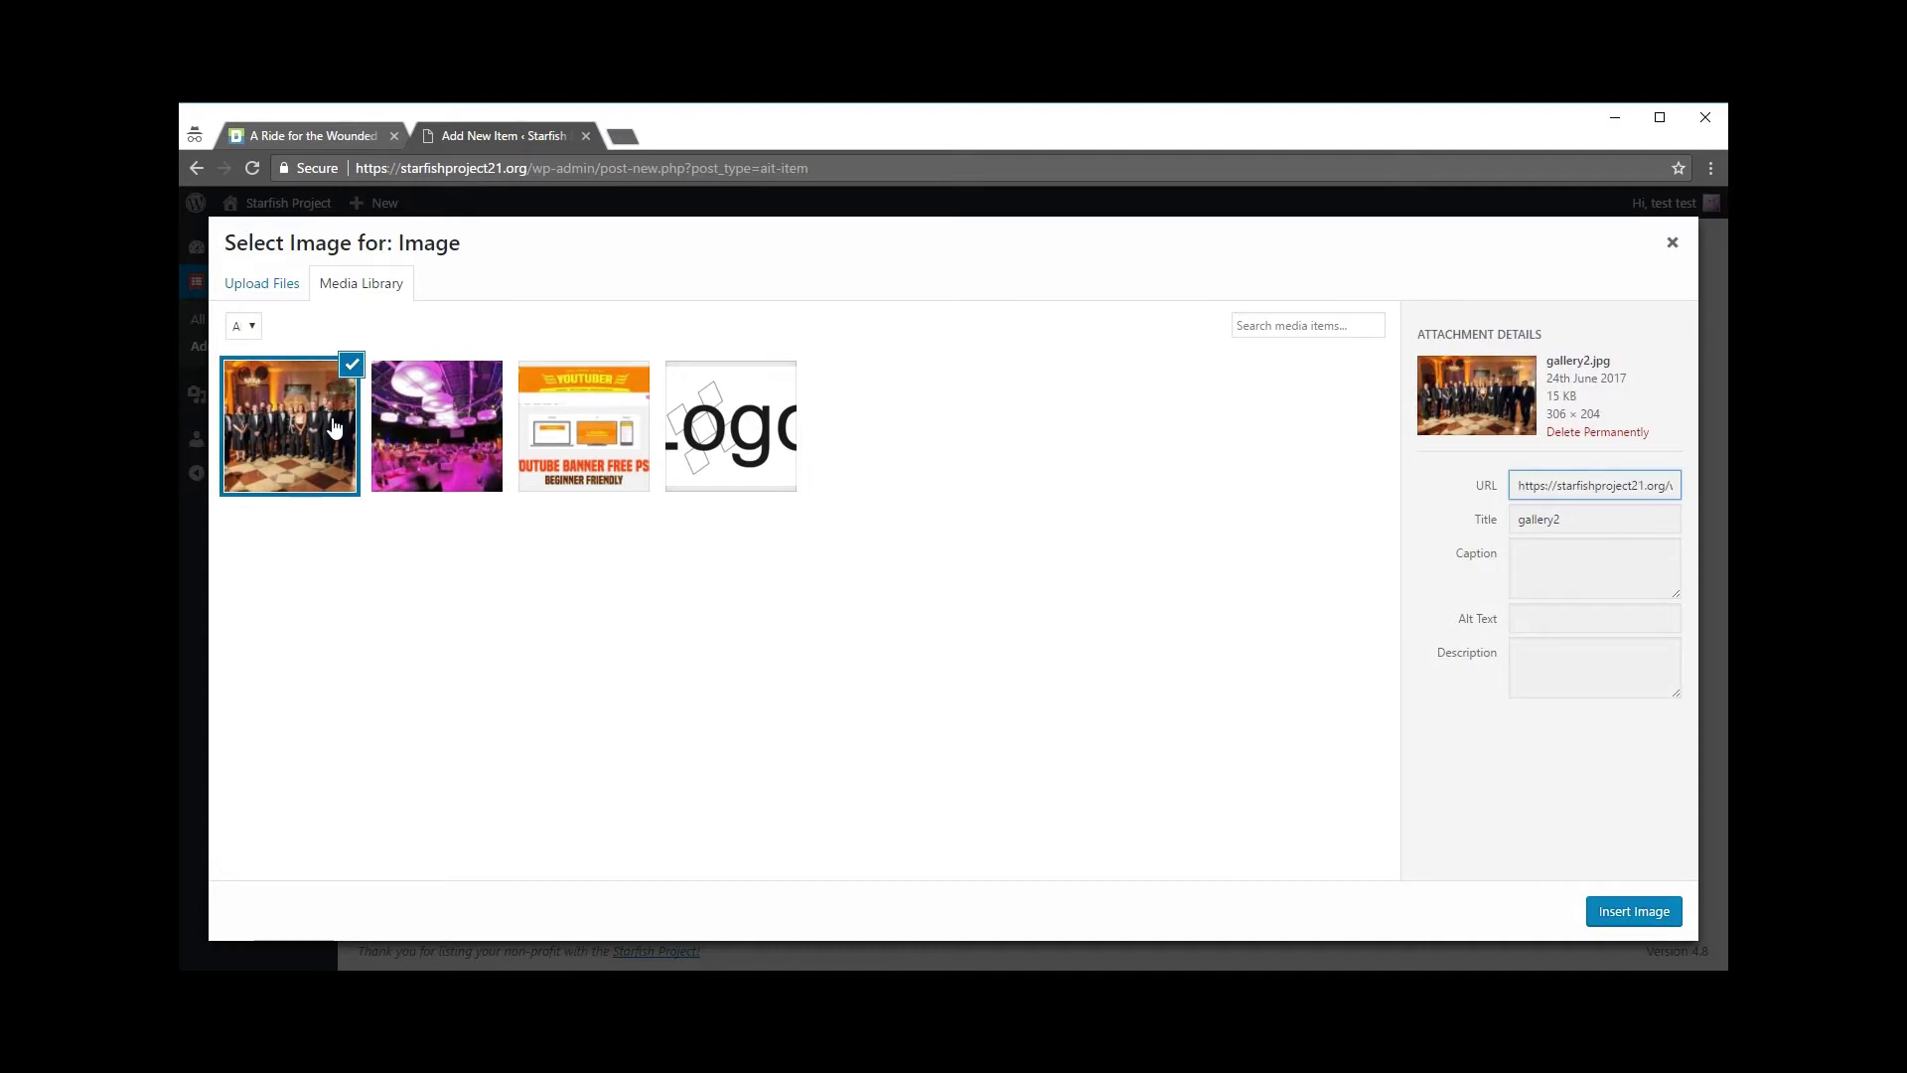
pyautogui.click(1621, 910)
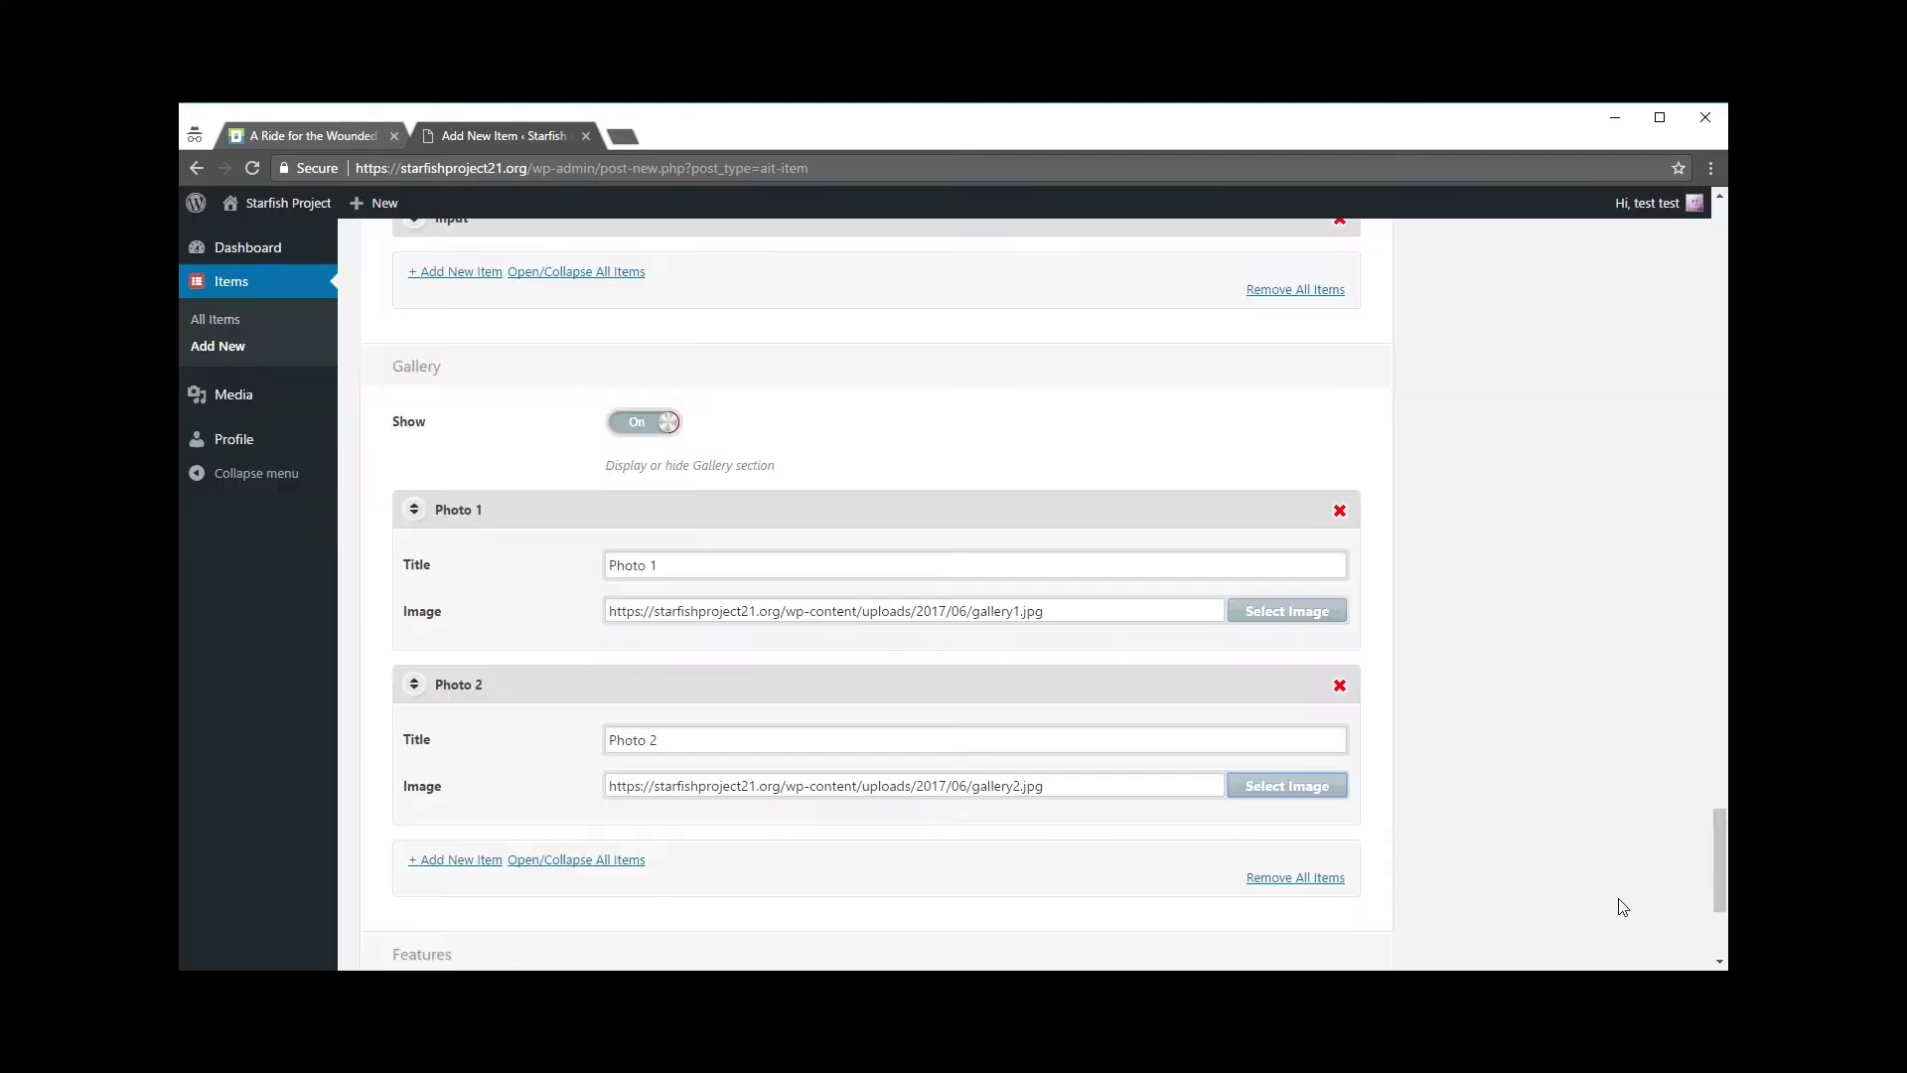
pyautogui.scroll(-1, 1449, 641)
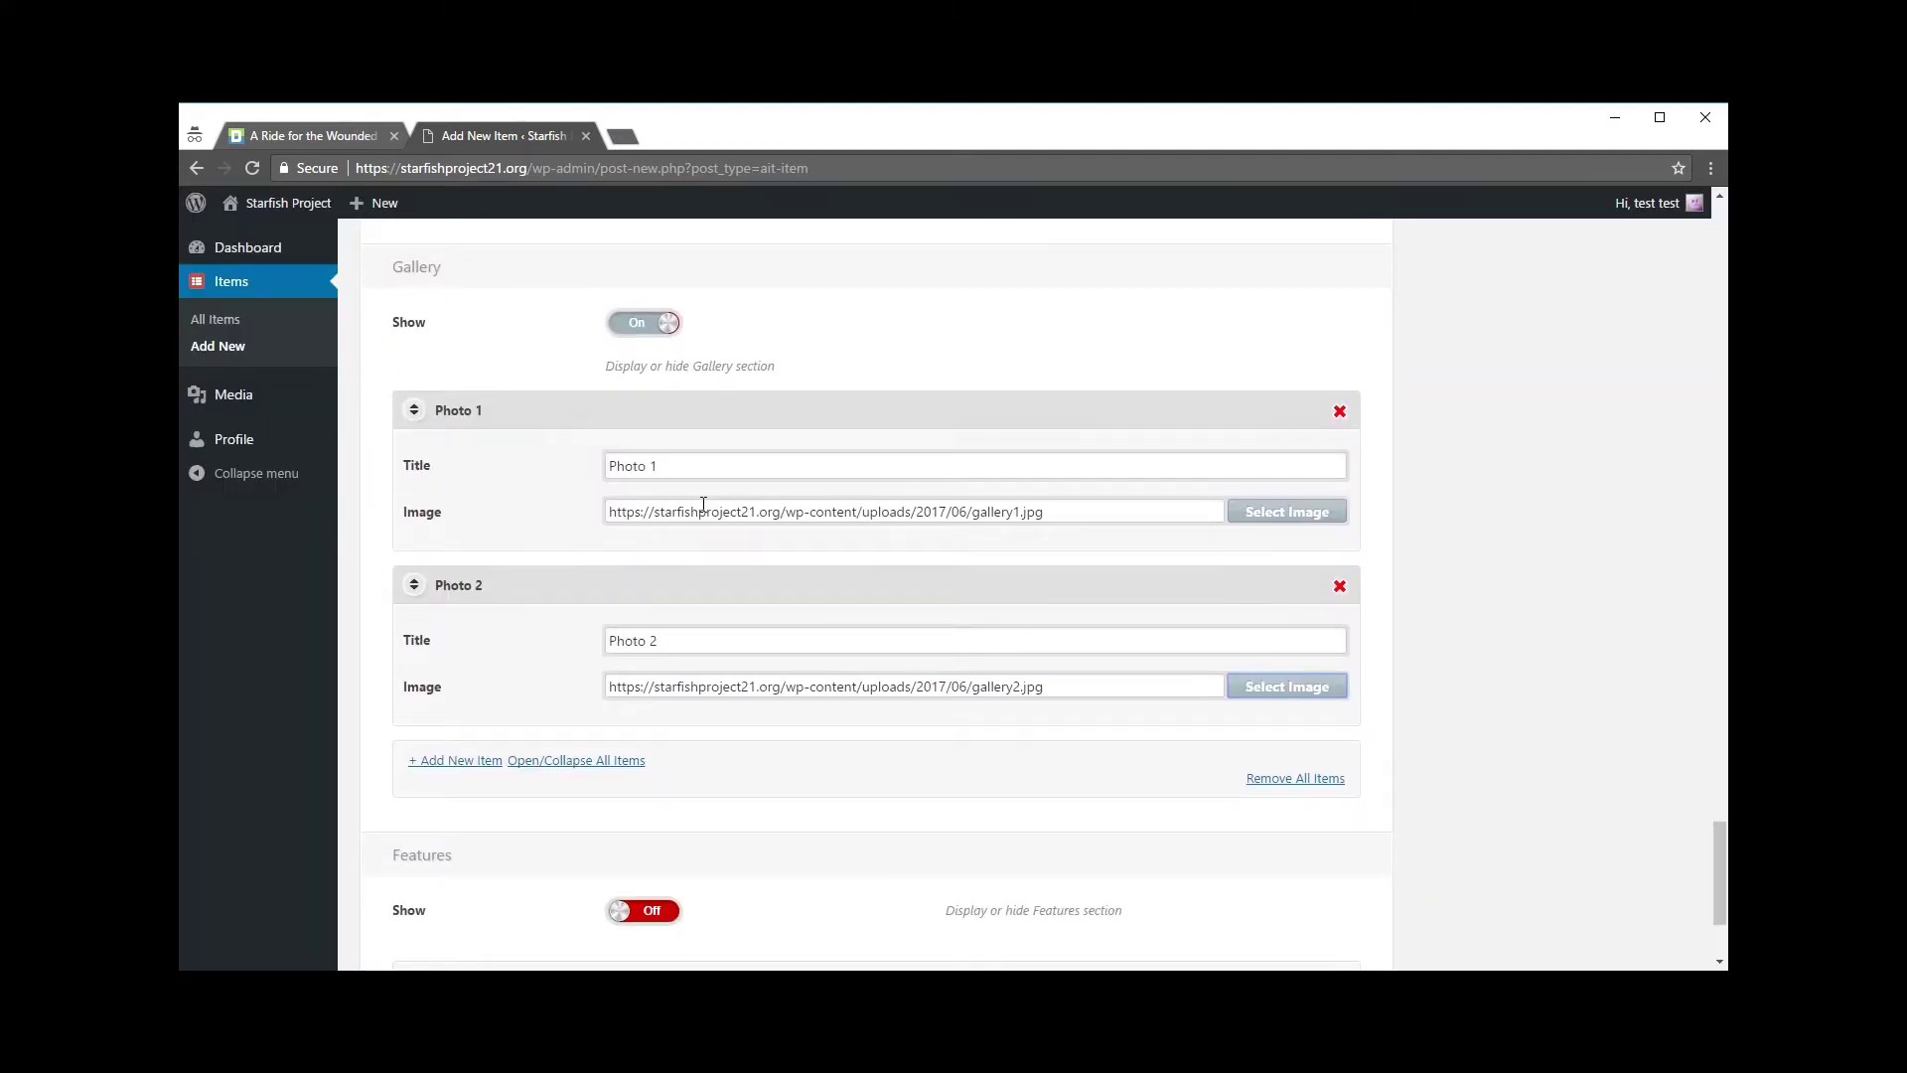
pyautogui.scroll(2, 714, 506)
# Step: Toggle the Gallery section off and back on, then inspect Photo 2's title and image URL
pyautogui.click(666, 522)
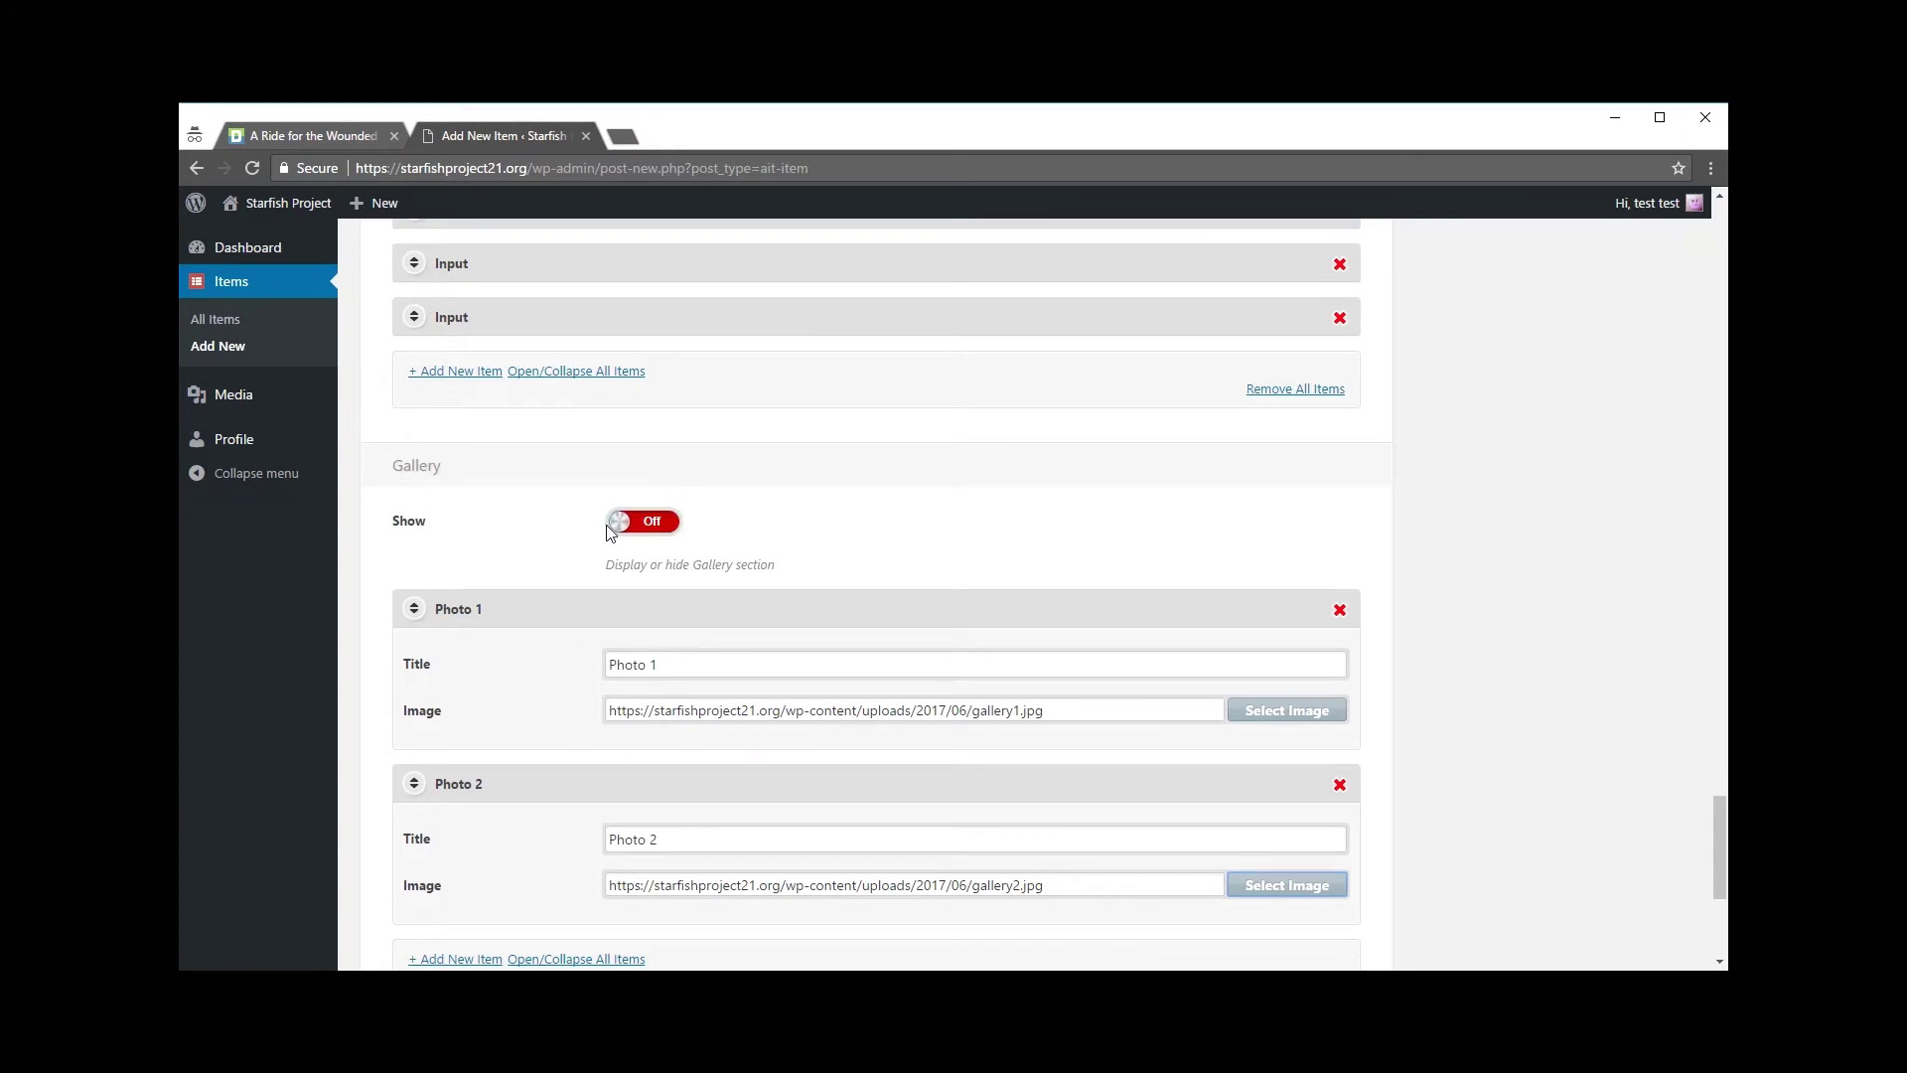
pyautogui.click(626, 523)
pyautogui.scroll(-2, 879, 457)
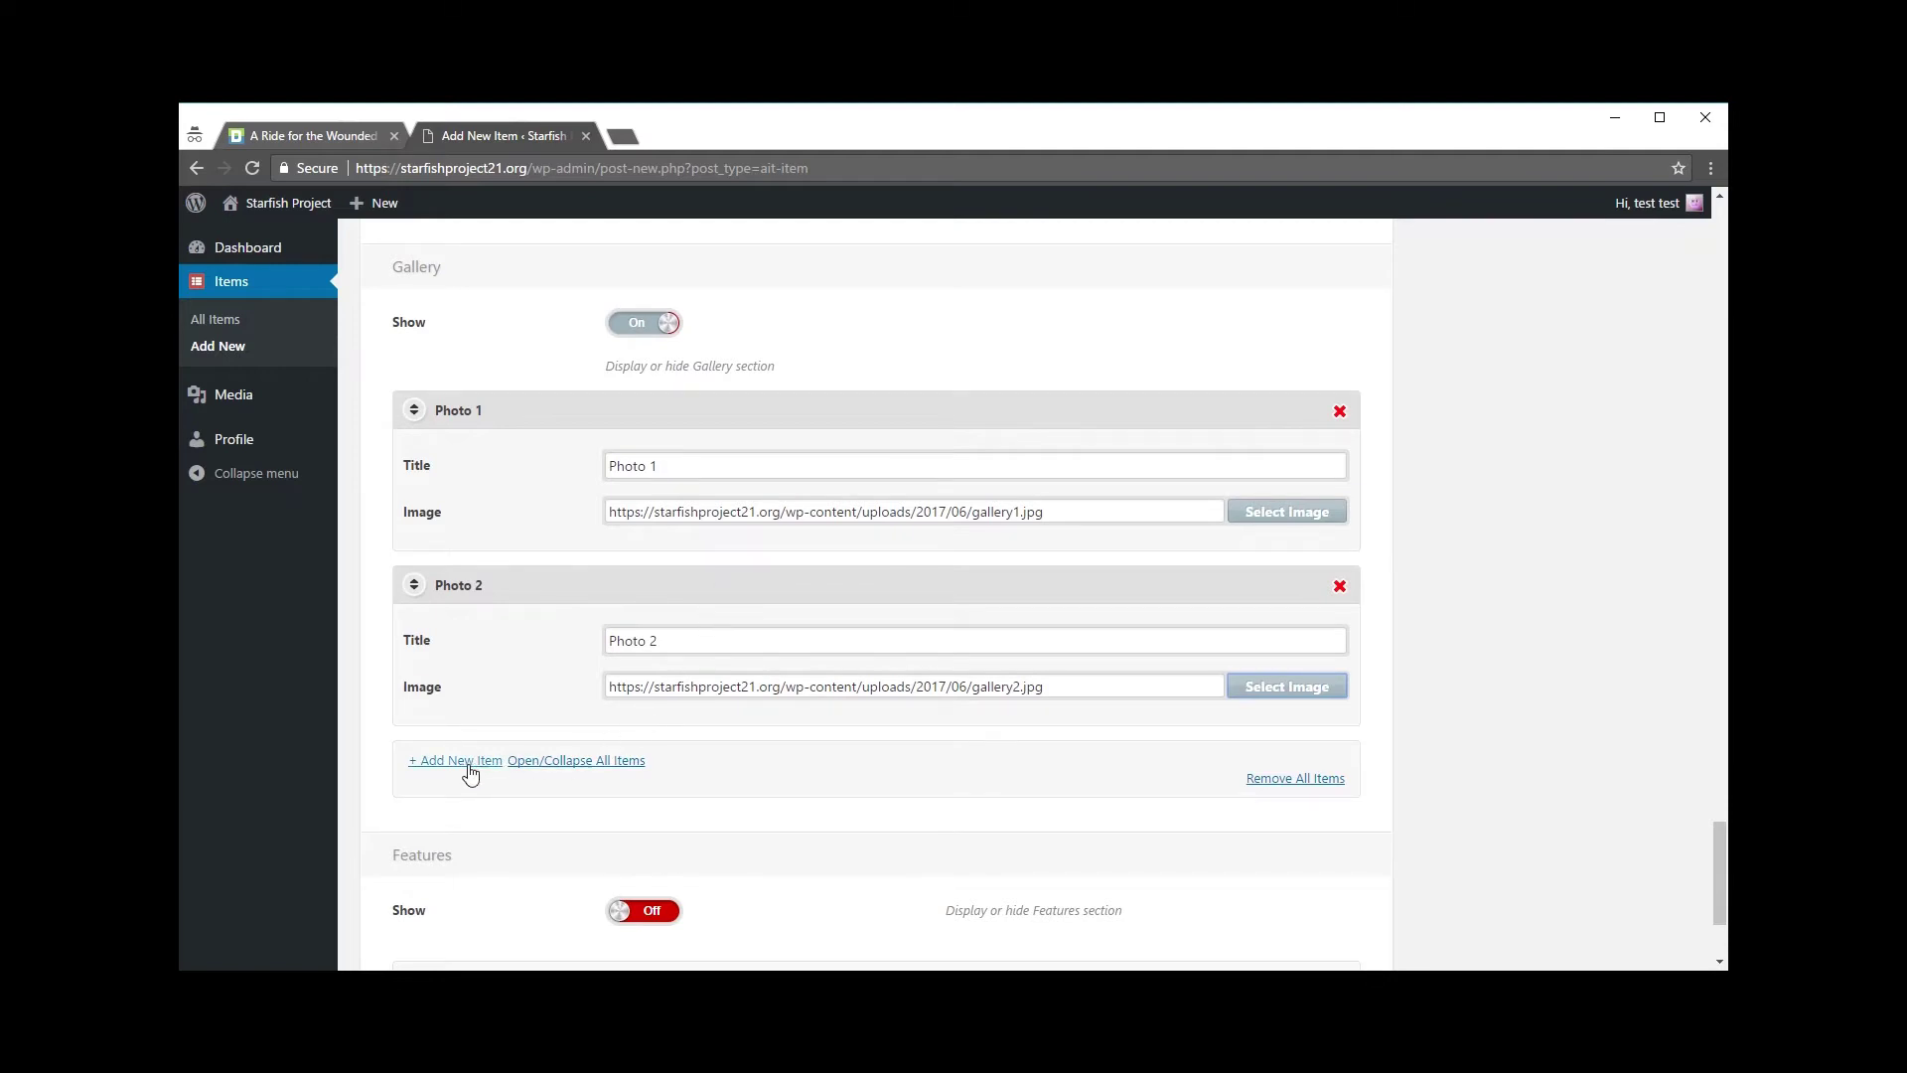
pyautogui.moveTo(615, 641); pyautogui.dragTo(678, 637)
pyautogui.moveTo(615, 692); pyautogui.dragTo(1059, 702)
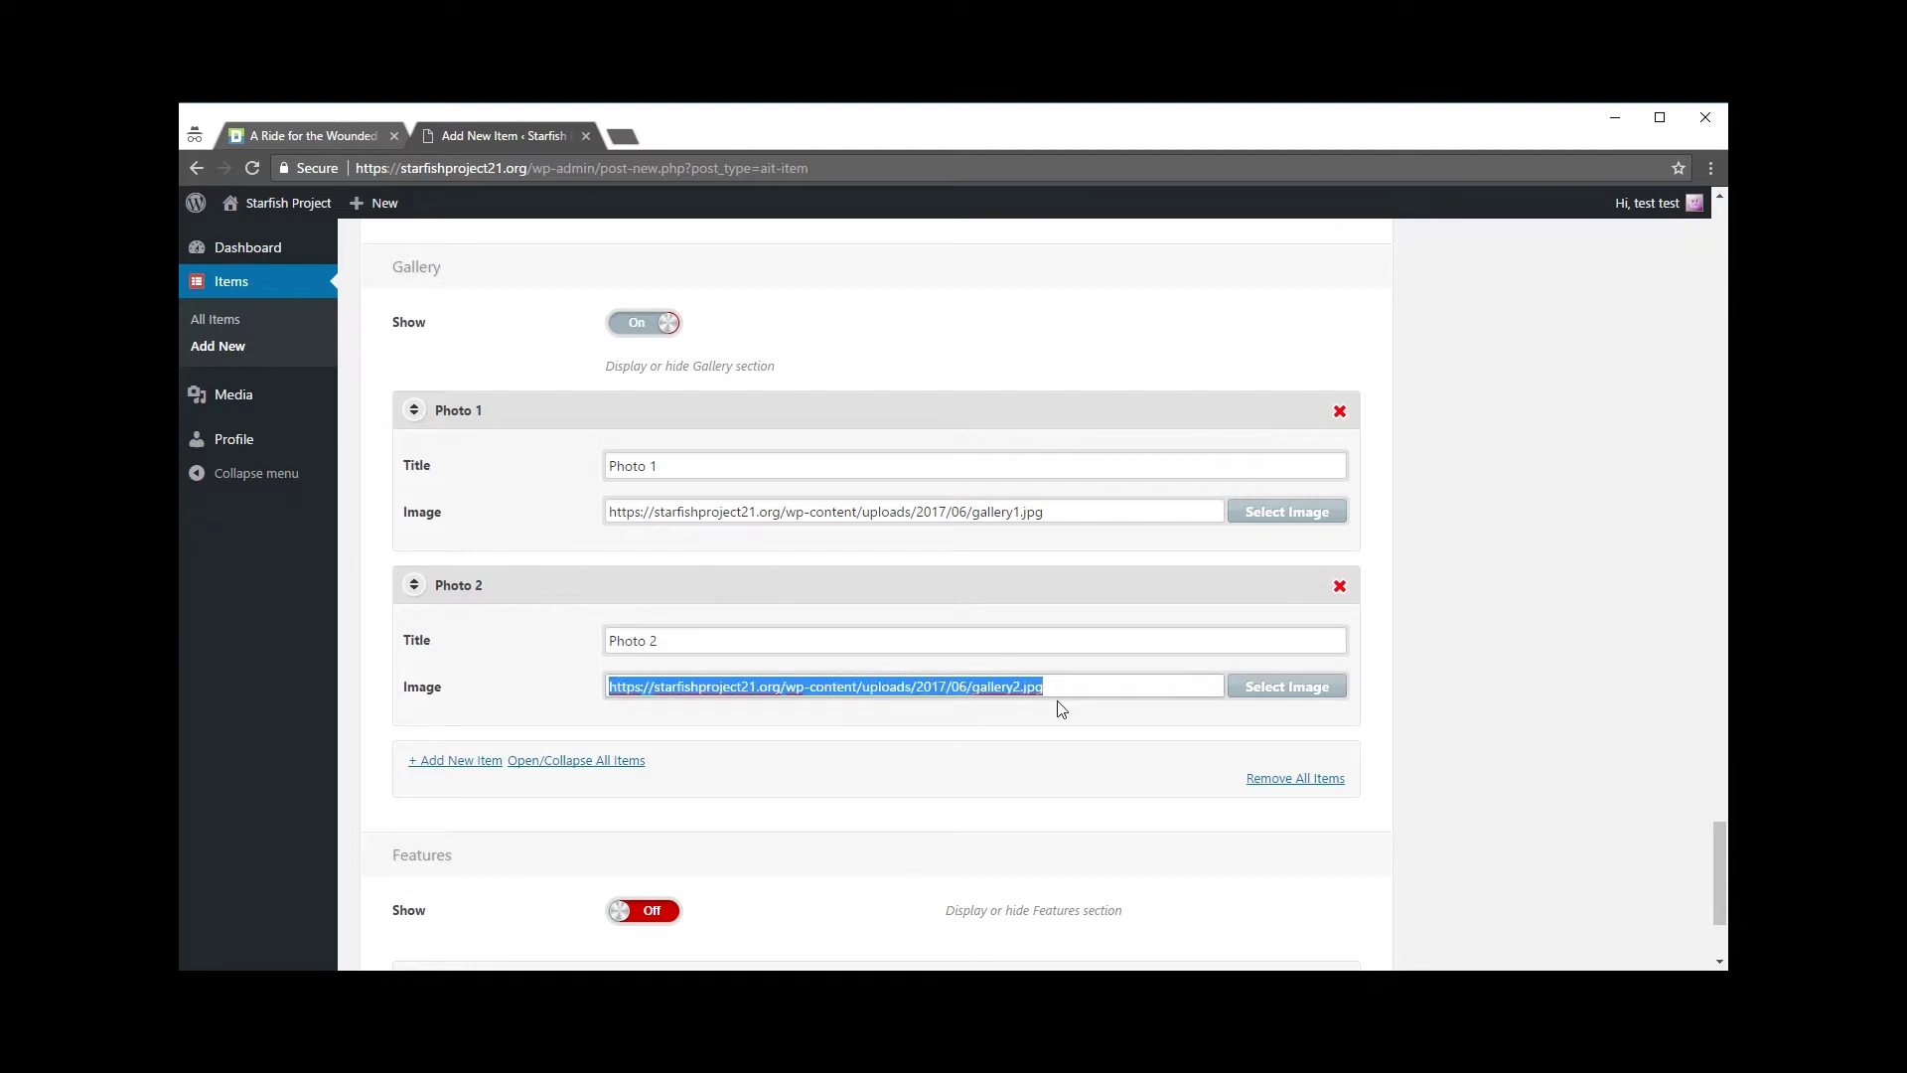
pyautogui.click(1069, 693)
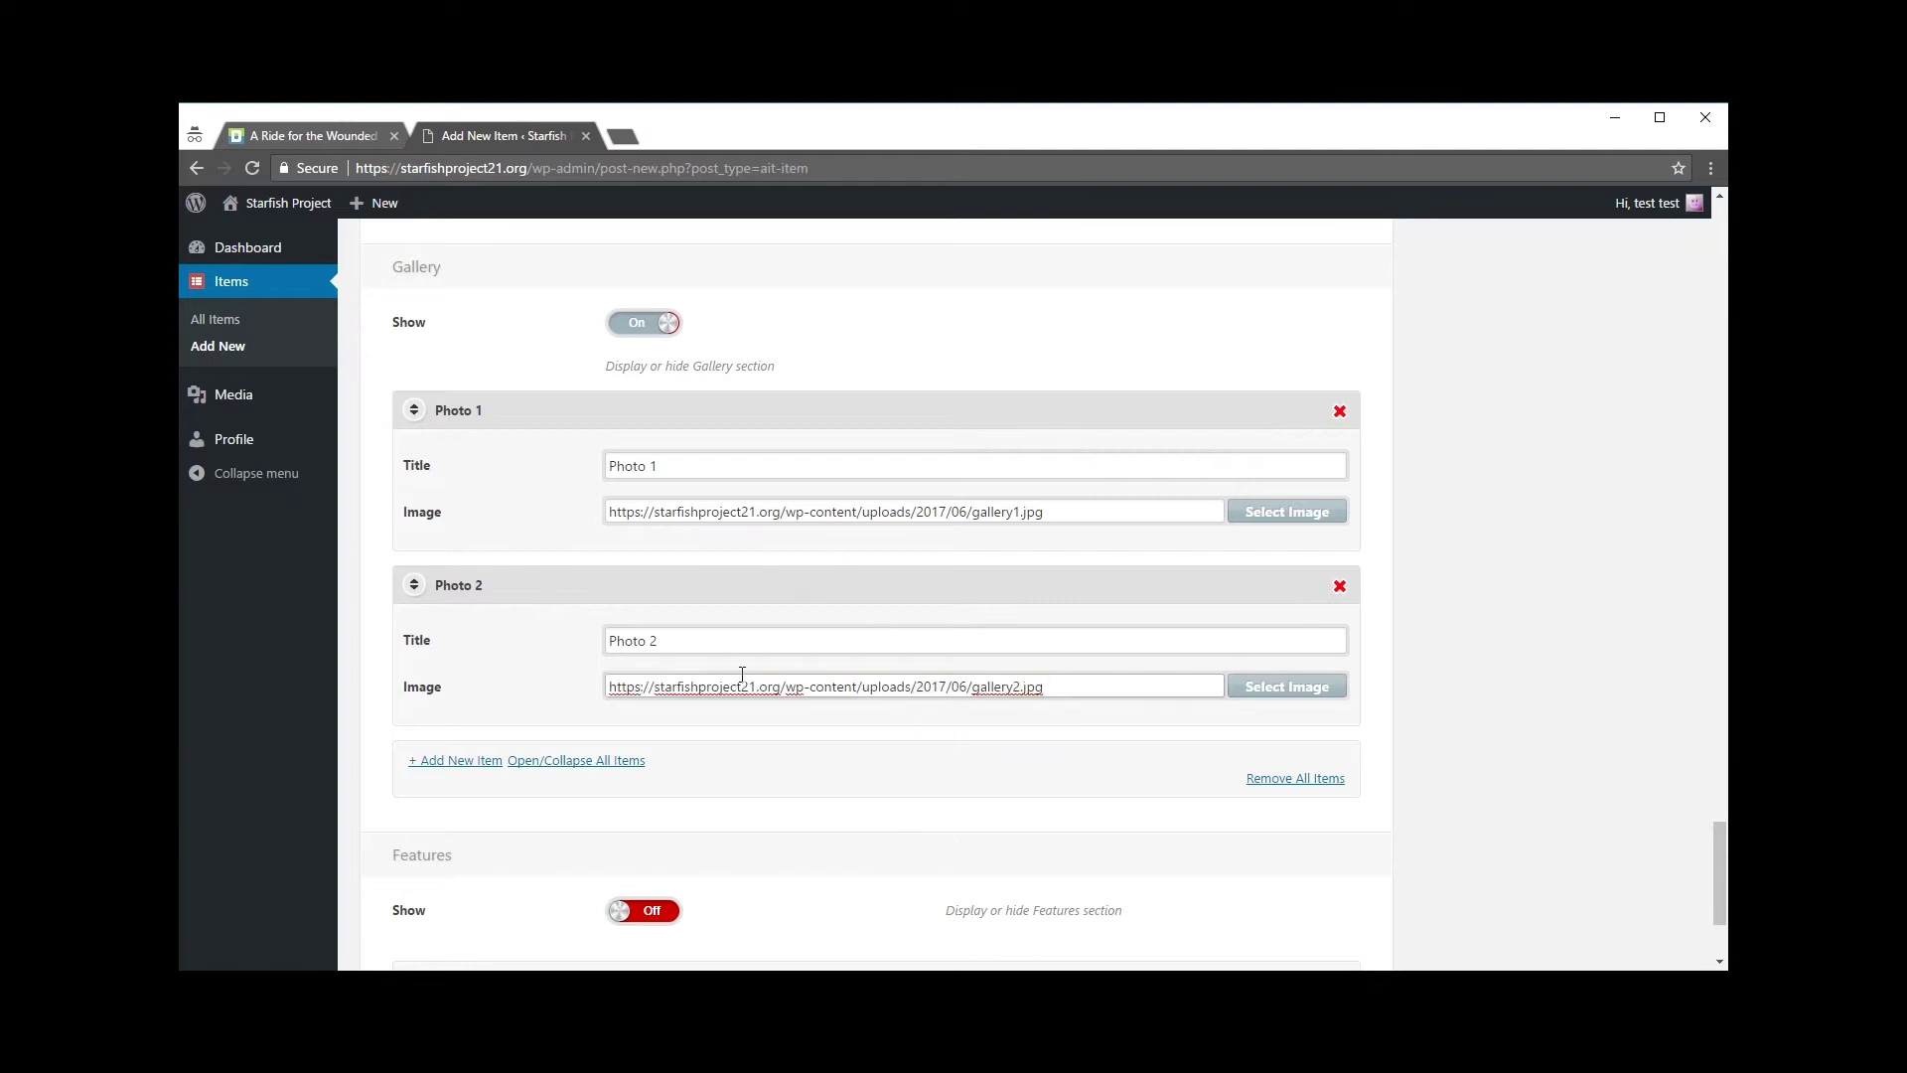
pyautogui.scroll(-3, 835, 686)
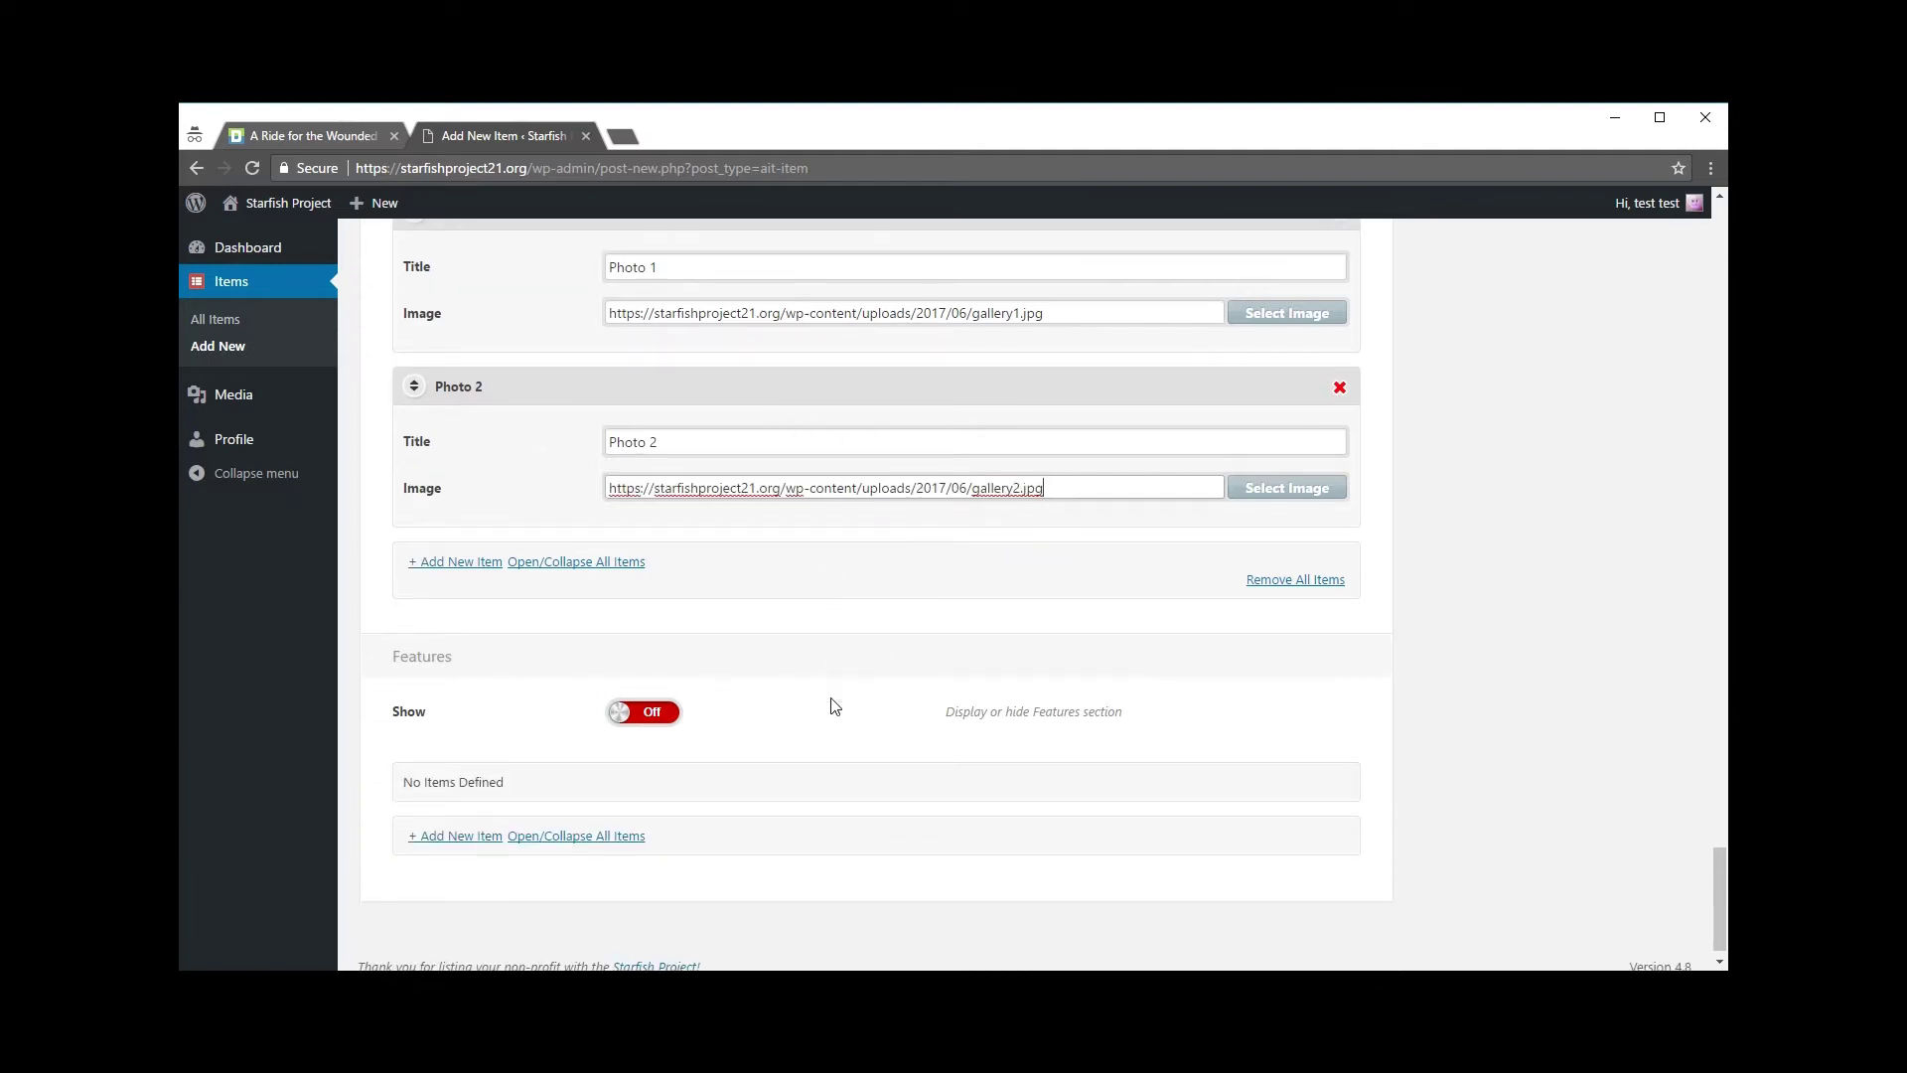
# Step: Switch to the A Ride for the Wounded page and scroll down to its comment form
pyautogui.click(304, 136)
pyautogui.scroll(-6, 536, 763)
pyautogui.scroll(-15, 536, 762)
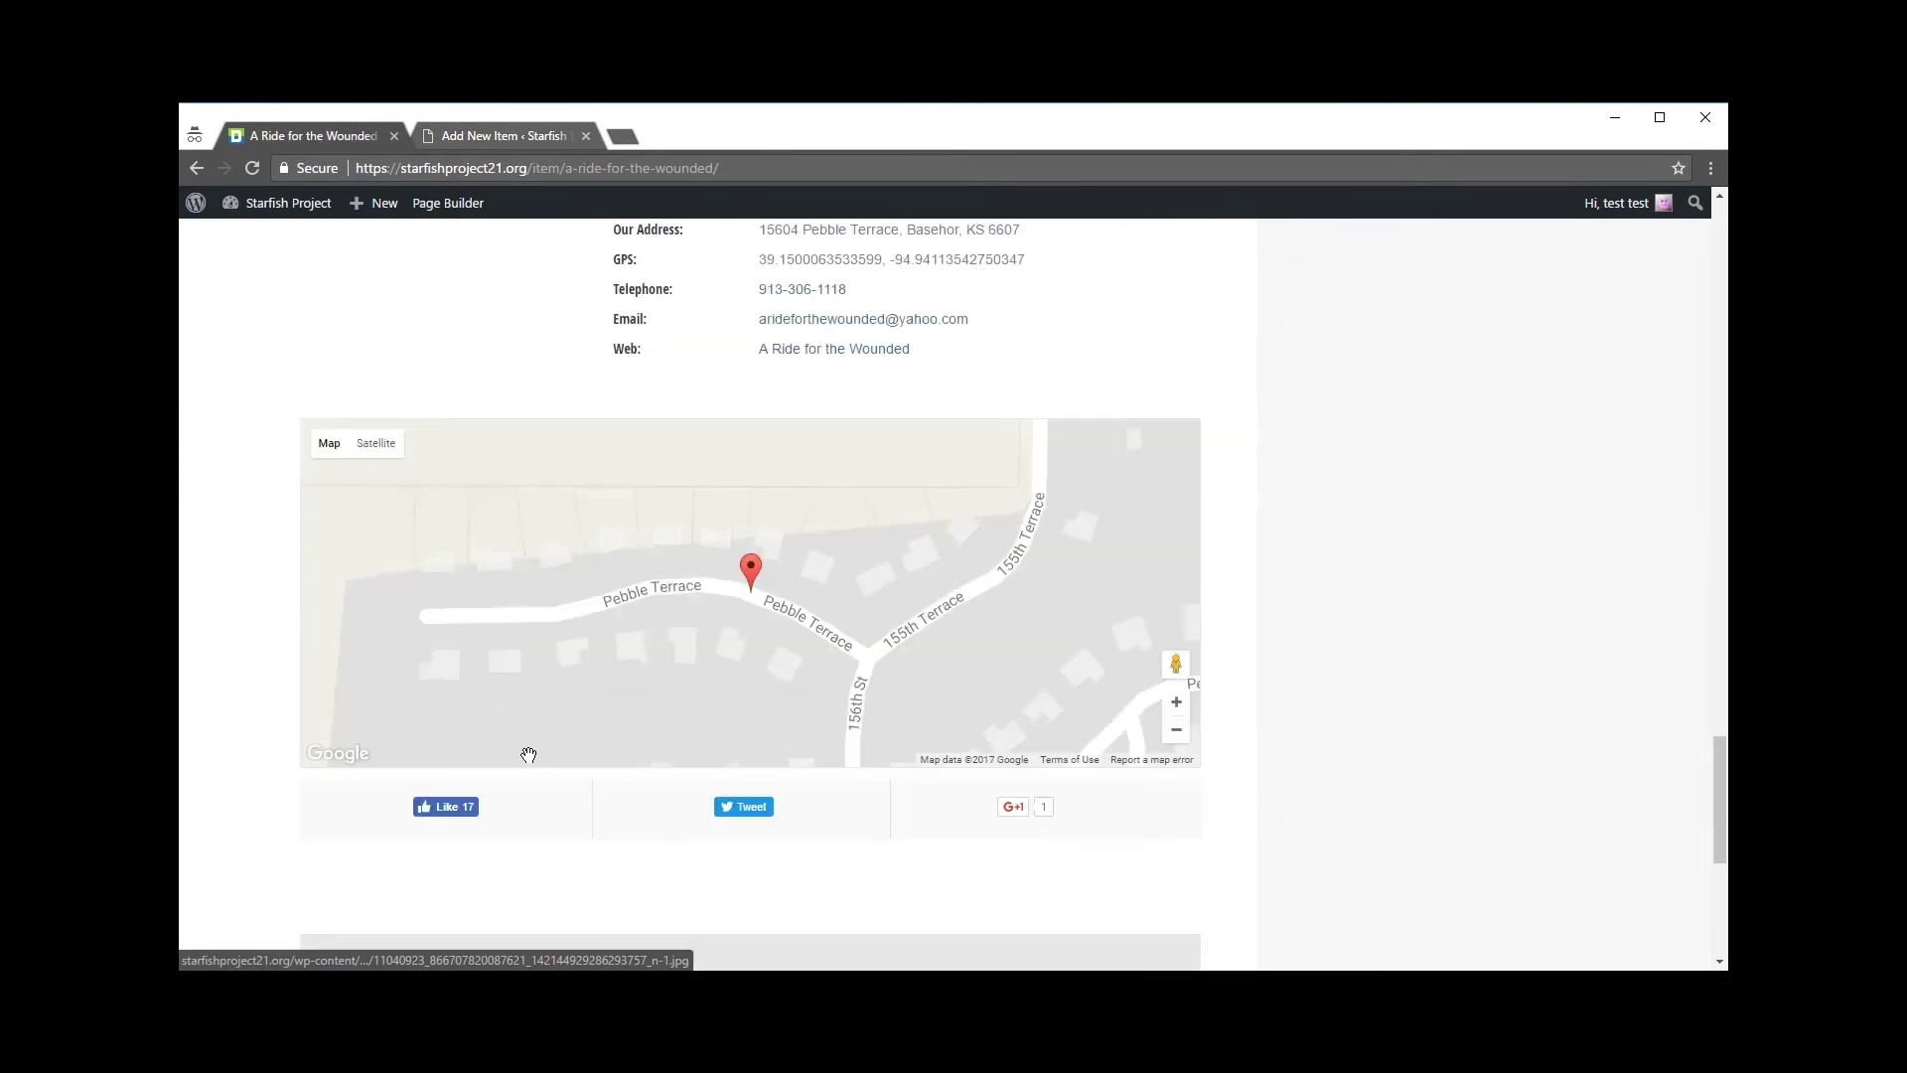
pyautogui.scroll(-2, 536, 759)
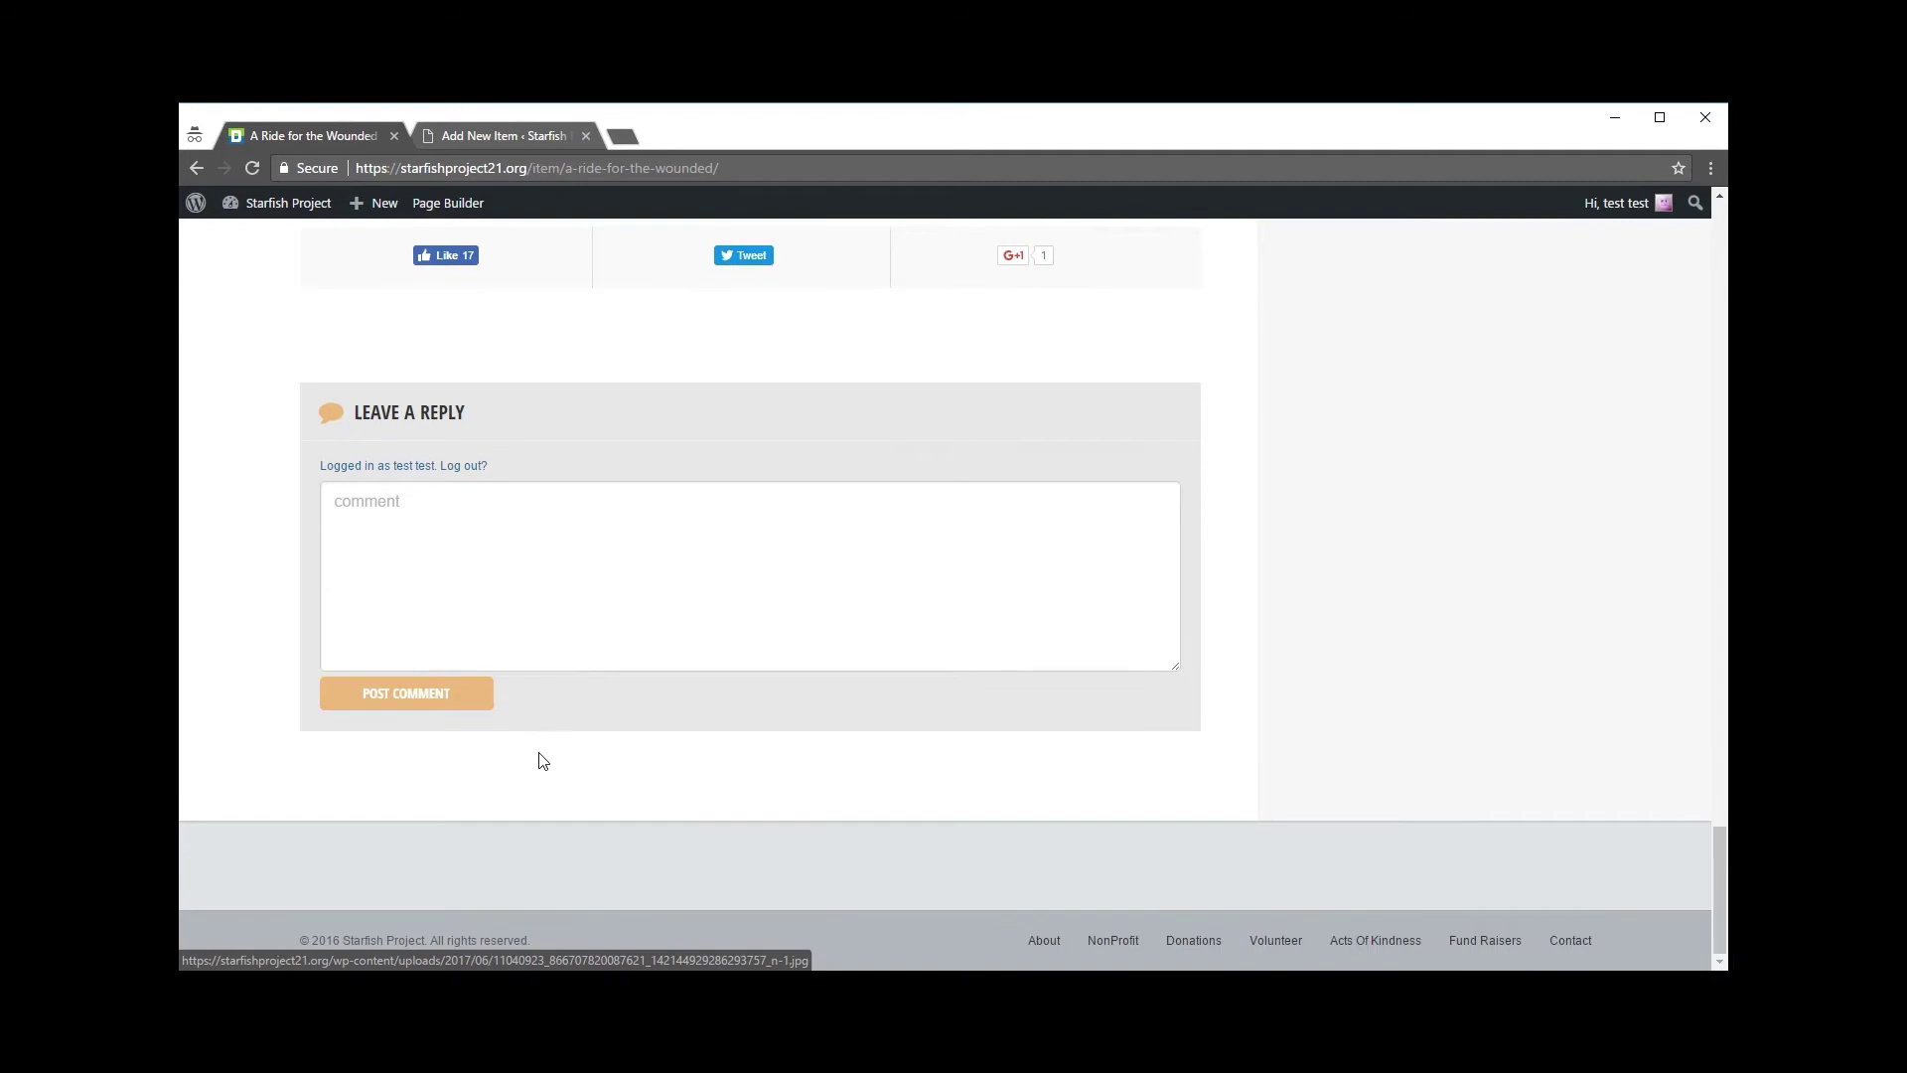
pyautogui.scroll(20, 592, 732)
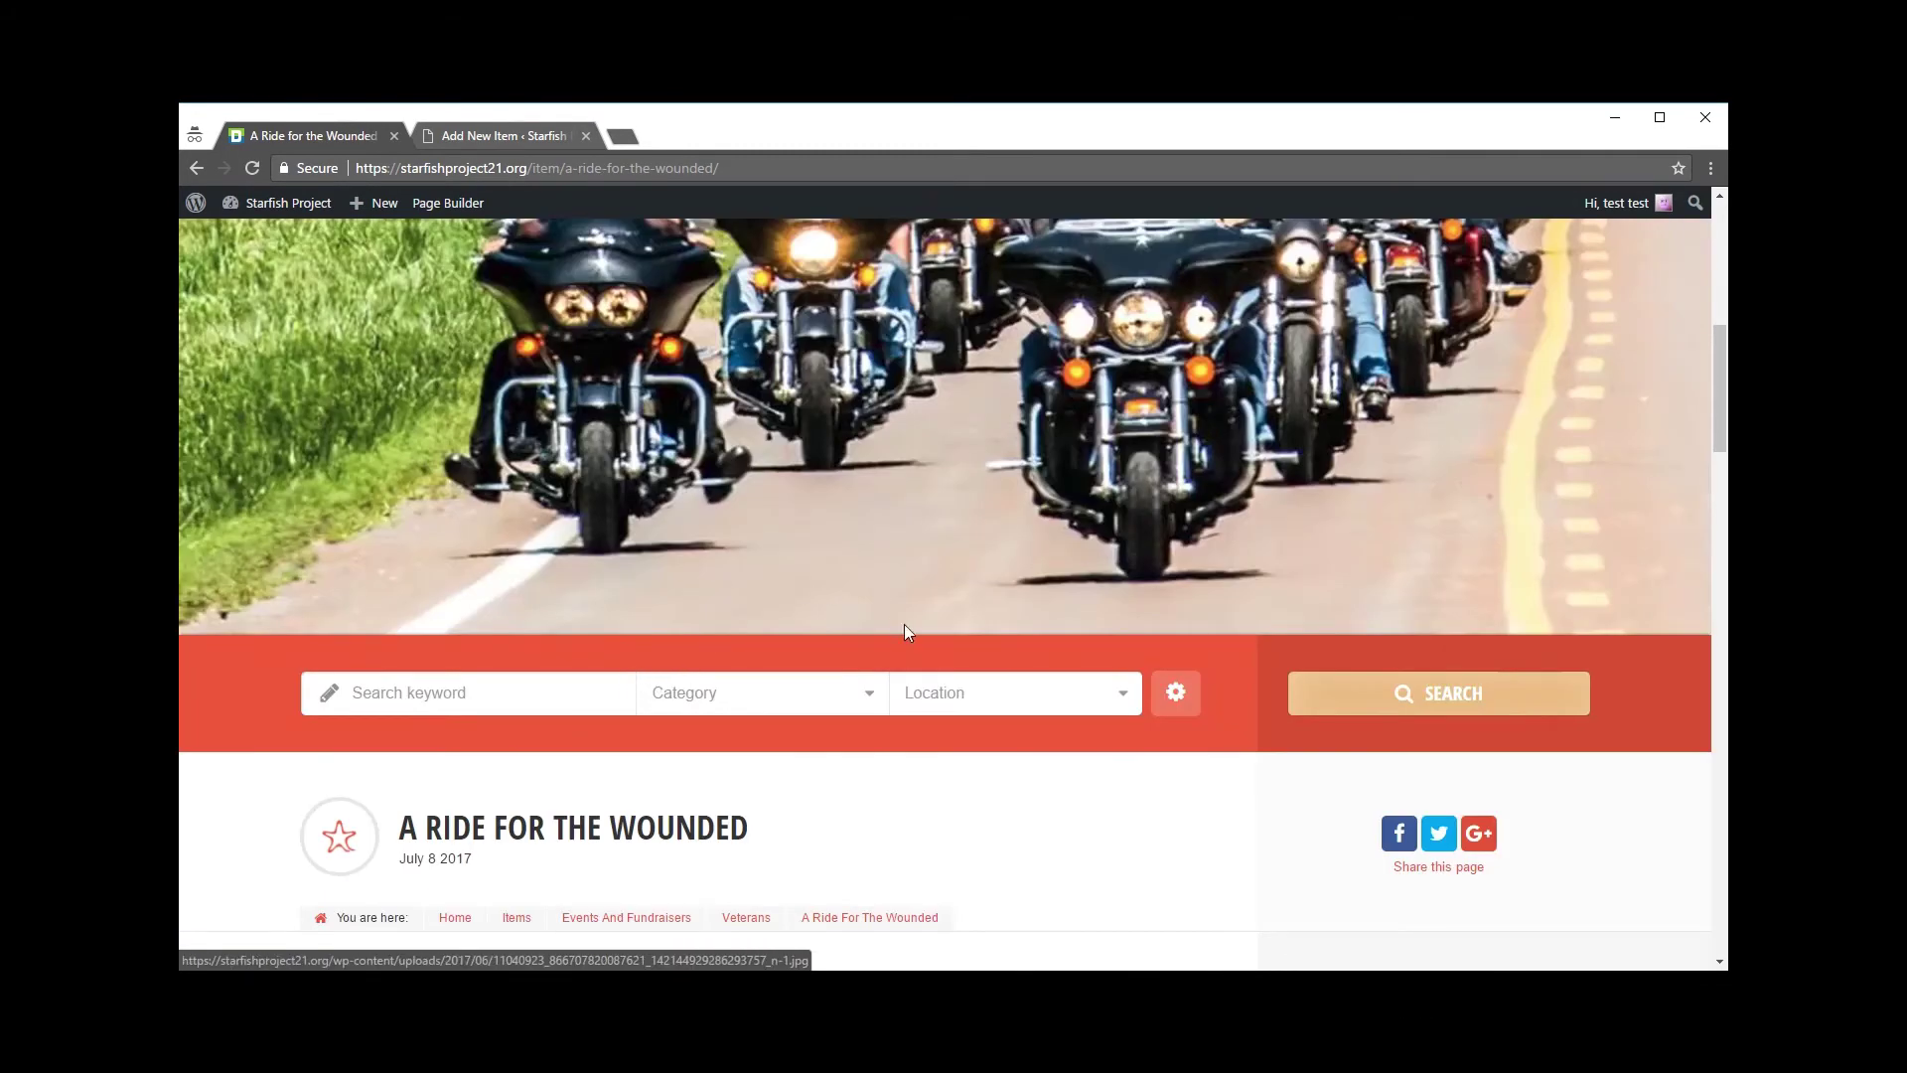
# Step: Set the site search's category filter to Food Pantry
pyautogui.click(517, 692)
pyautogui.write('fo')
pyautogui.press('BackSpace')
pyautogui.press('BackSpace')
pyautogui.click(732, 690)
pyautogui.scroll(-2, 740, 815)
pyautogui.scroll(-4, 750, 852)
pyautogui.click(732, 862)
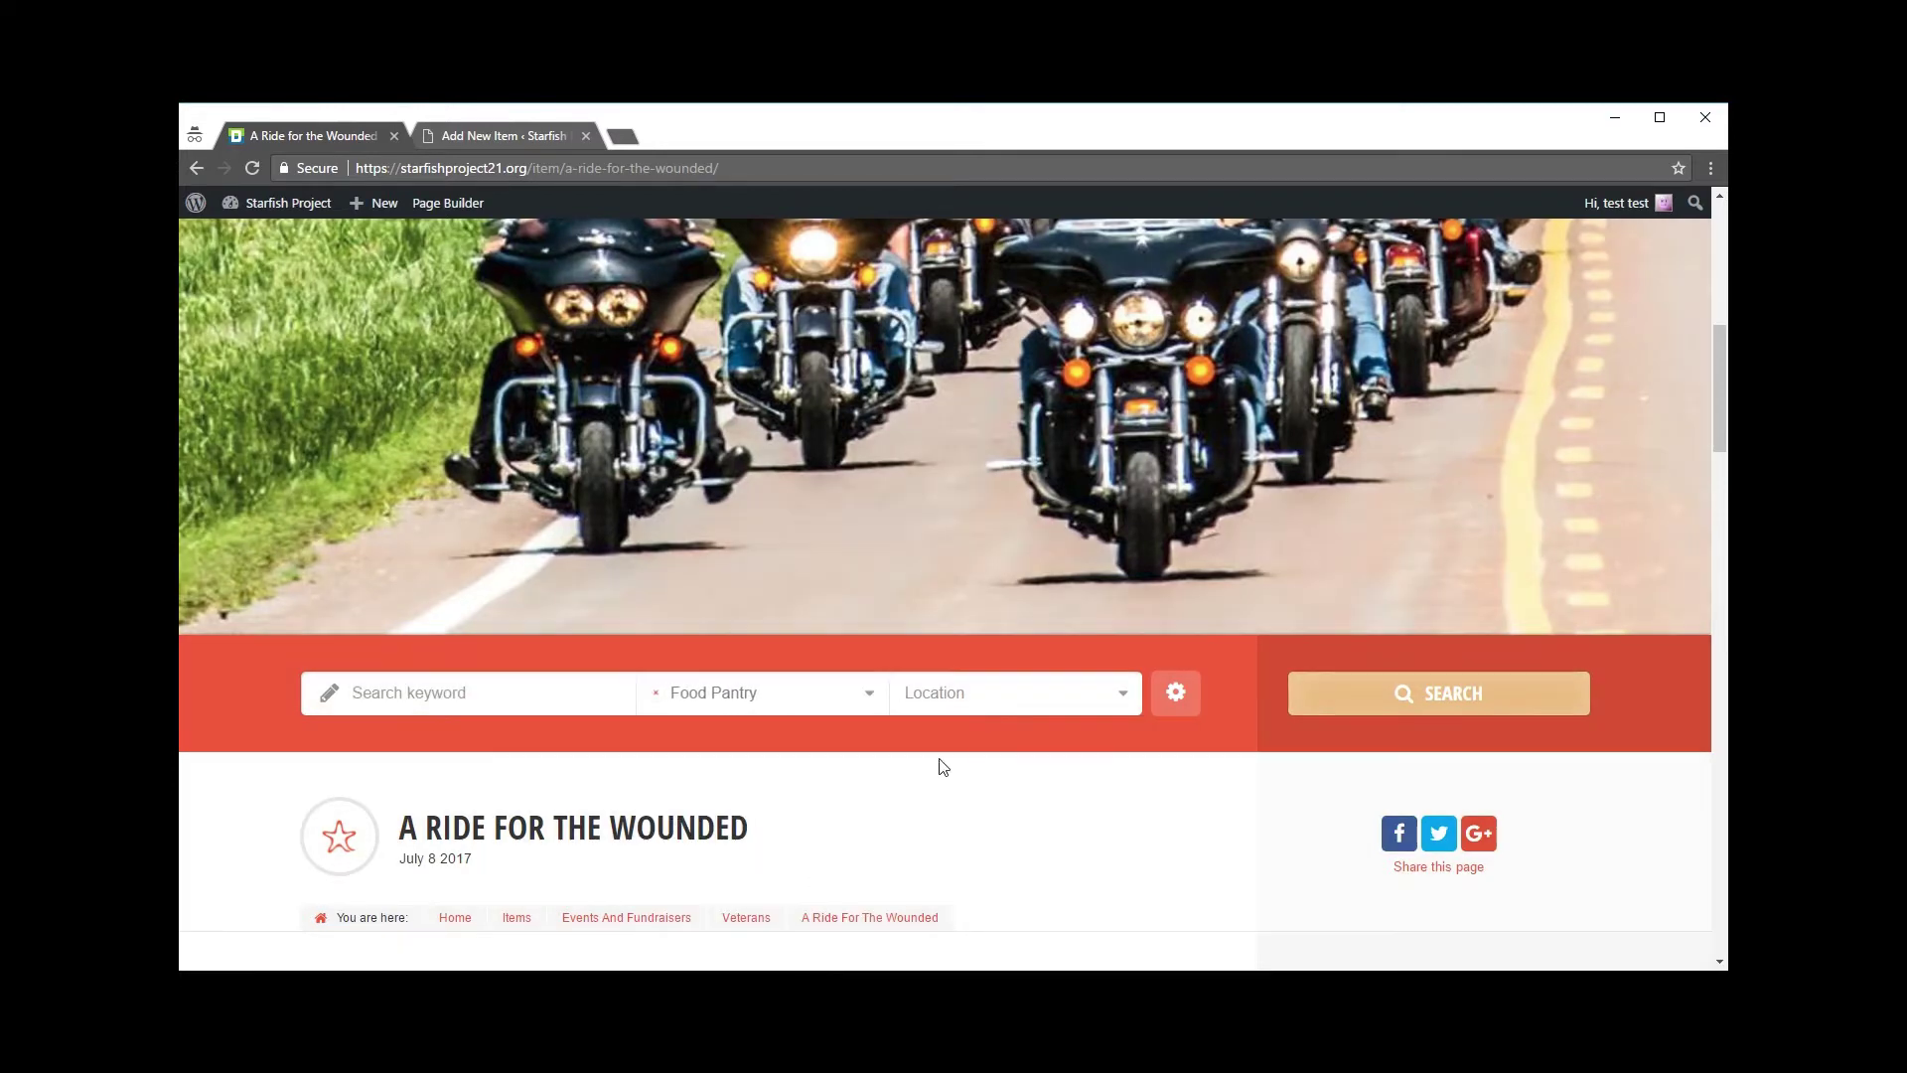
# Step: Limit the search location to Kansas and run it, showing Shawnee Community Services
pyautogui.click(991, 692)
pyautogui.scroll(-3, 948, 874)
pyautogui.scroll(-1, 954, 872)
pyautogui.click(952, 840)
pyautogui.scroll(-1, 1039, 839)
pyautogui.scroll(-3, 1041, 834)
pyautogui.click(1321, 399)
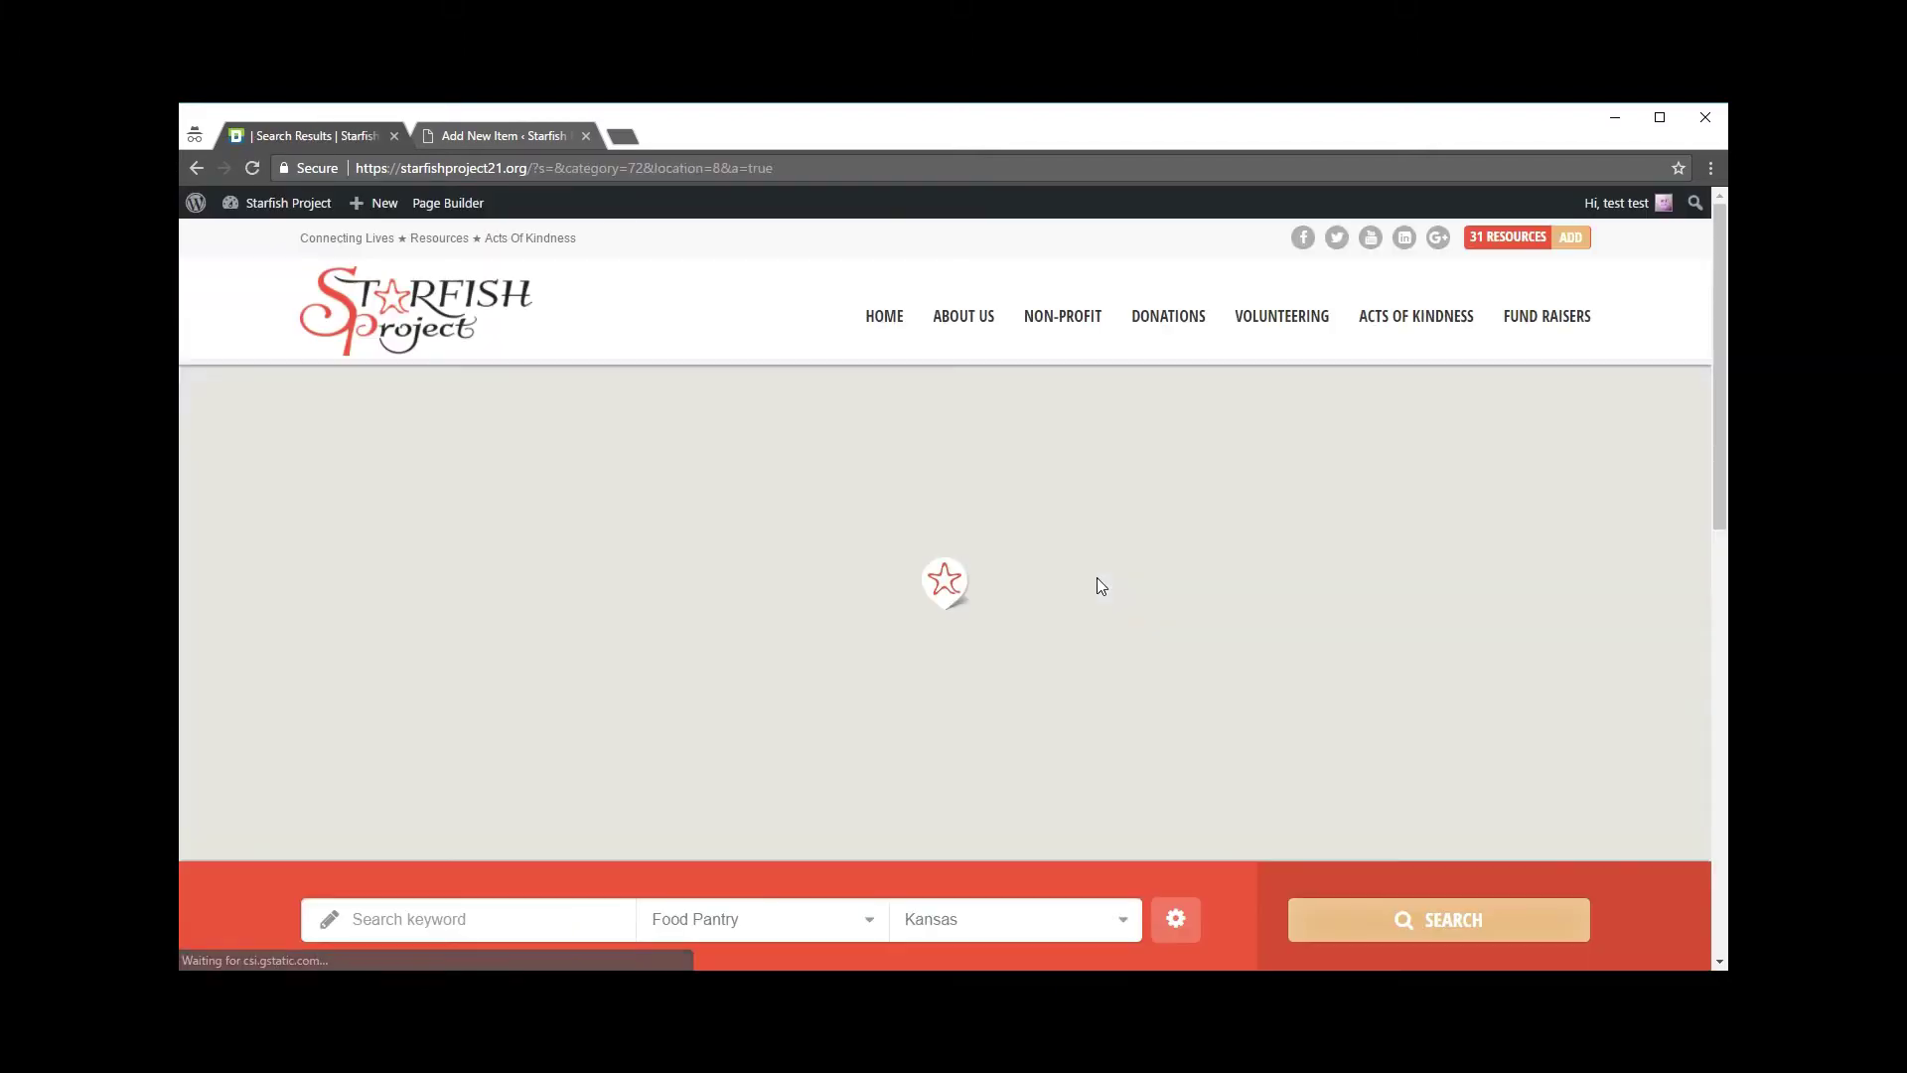
pyautogui.scroll(-9, 1093, 588)
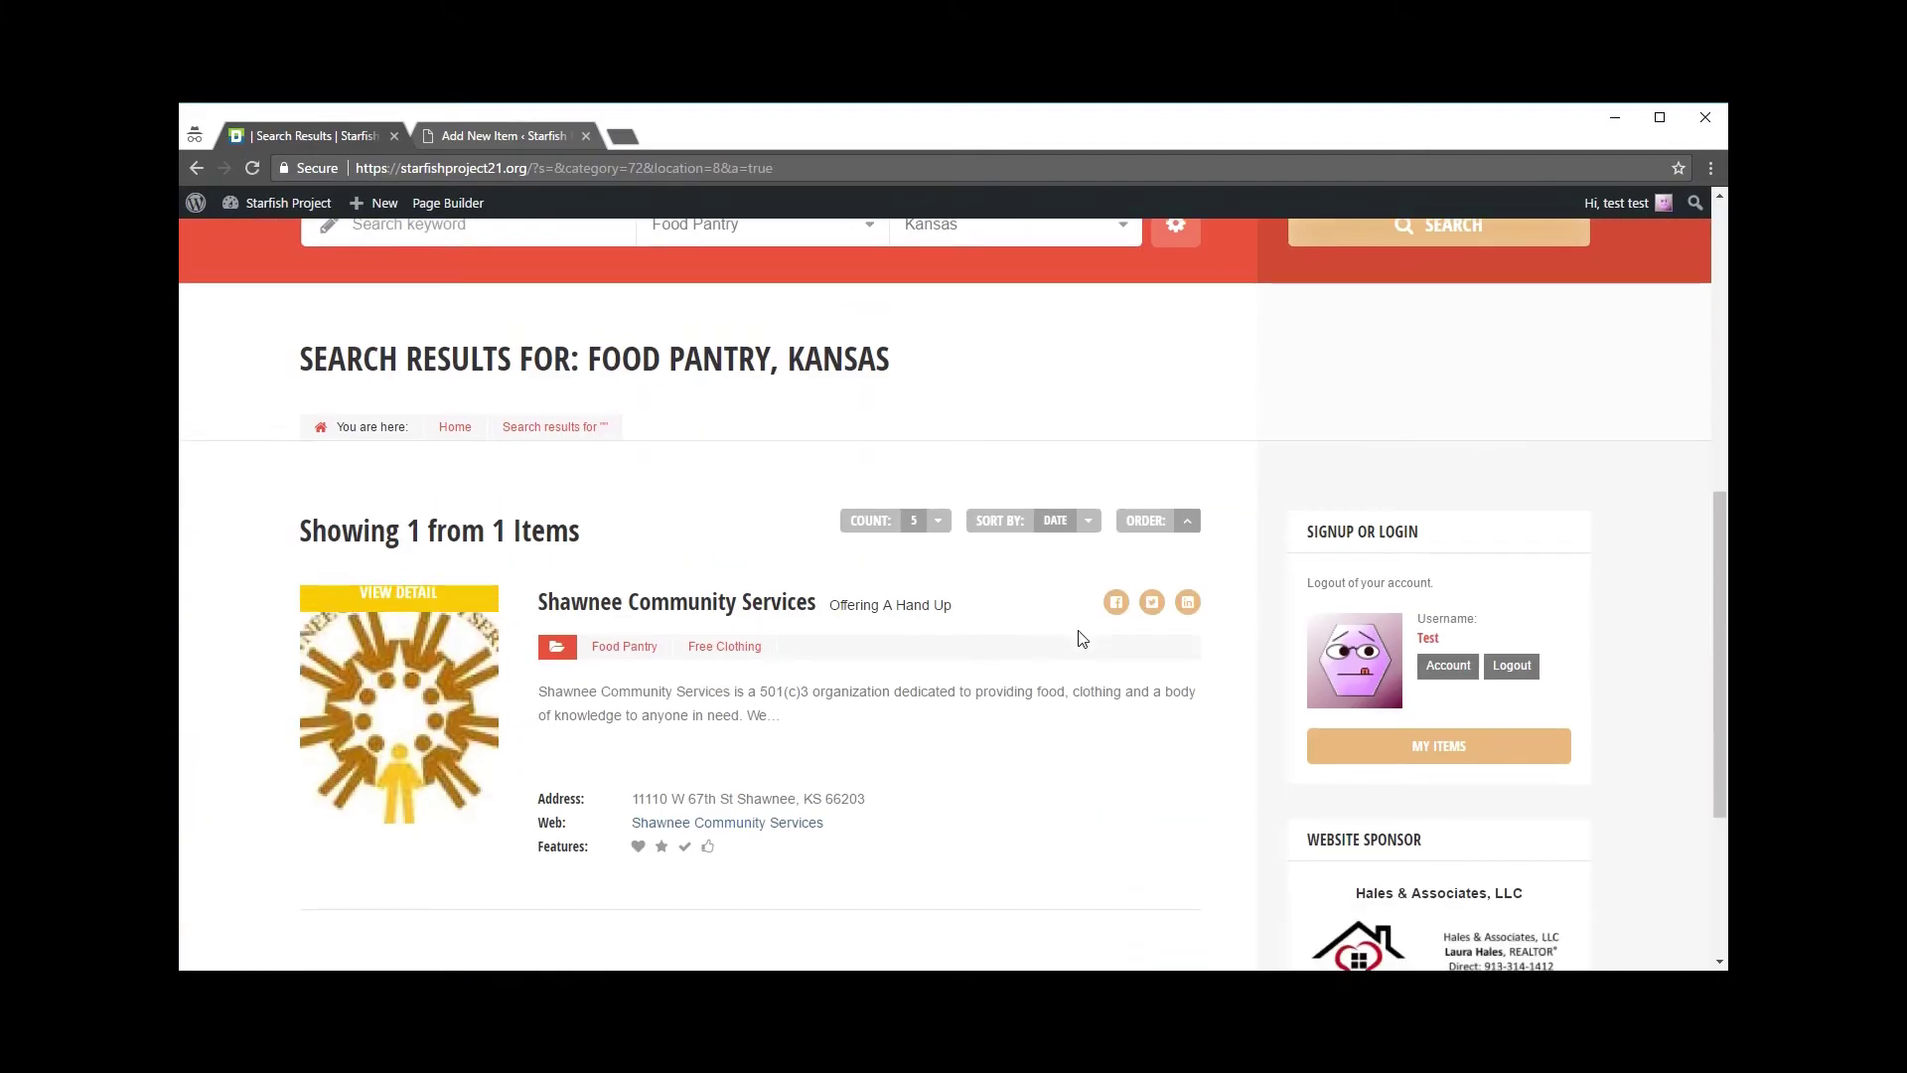
# Step: Open the Shawnee Community Services listing and look over its feature icons
pyautogui.click(688, 415)
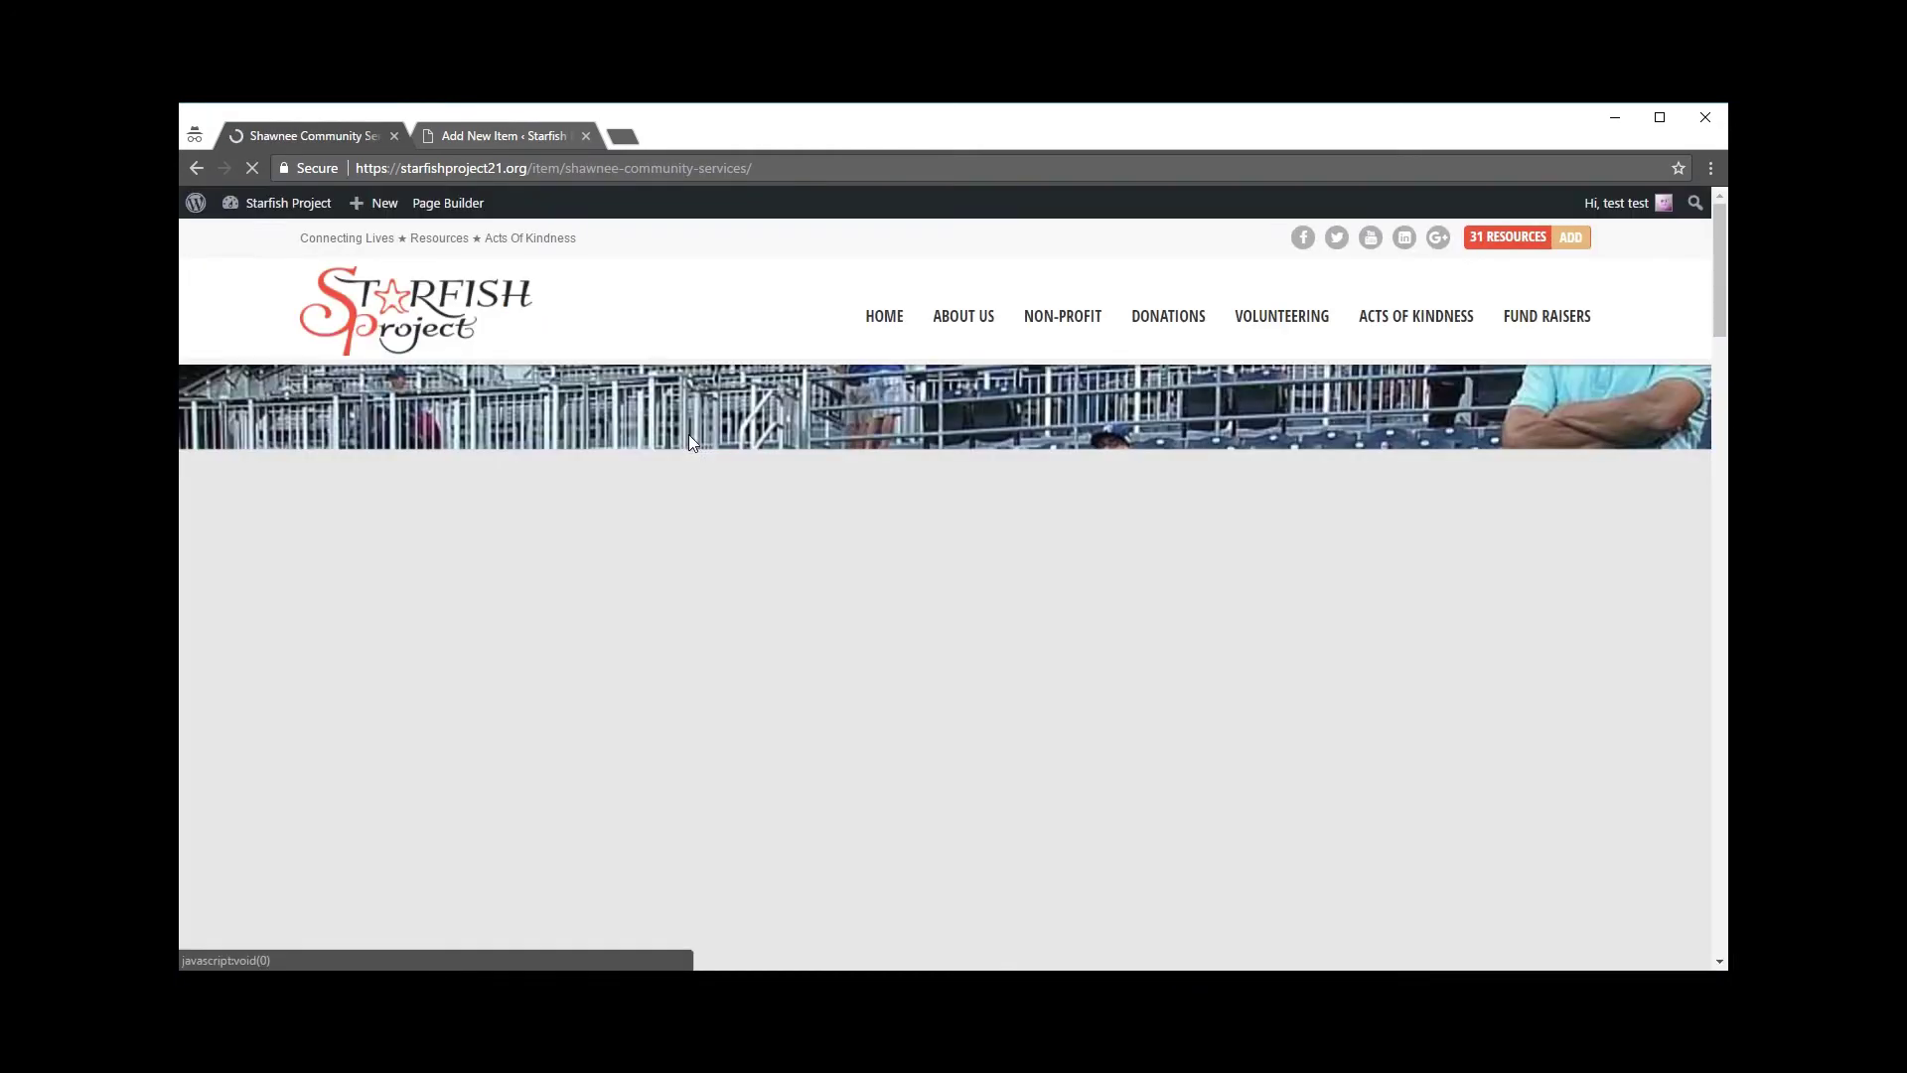
pyautogui.scroll(-10, 843, 652)
pyautogui.scroll(-15, 847, 660)
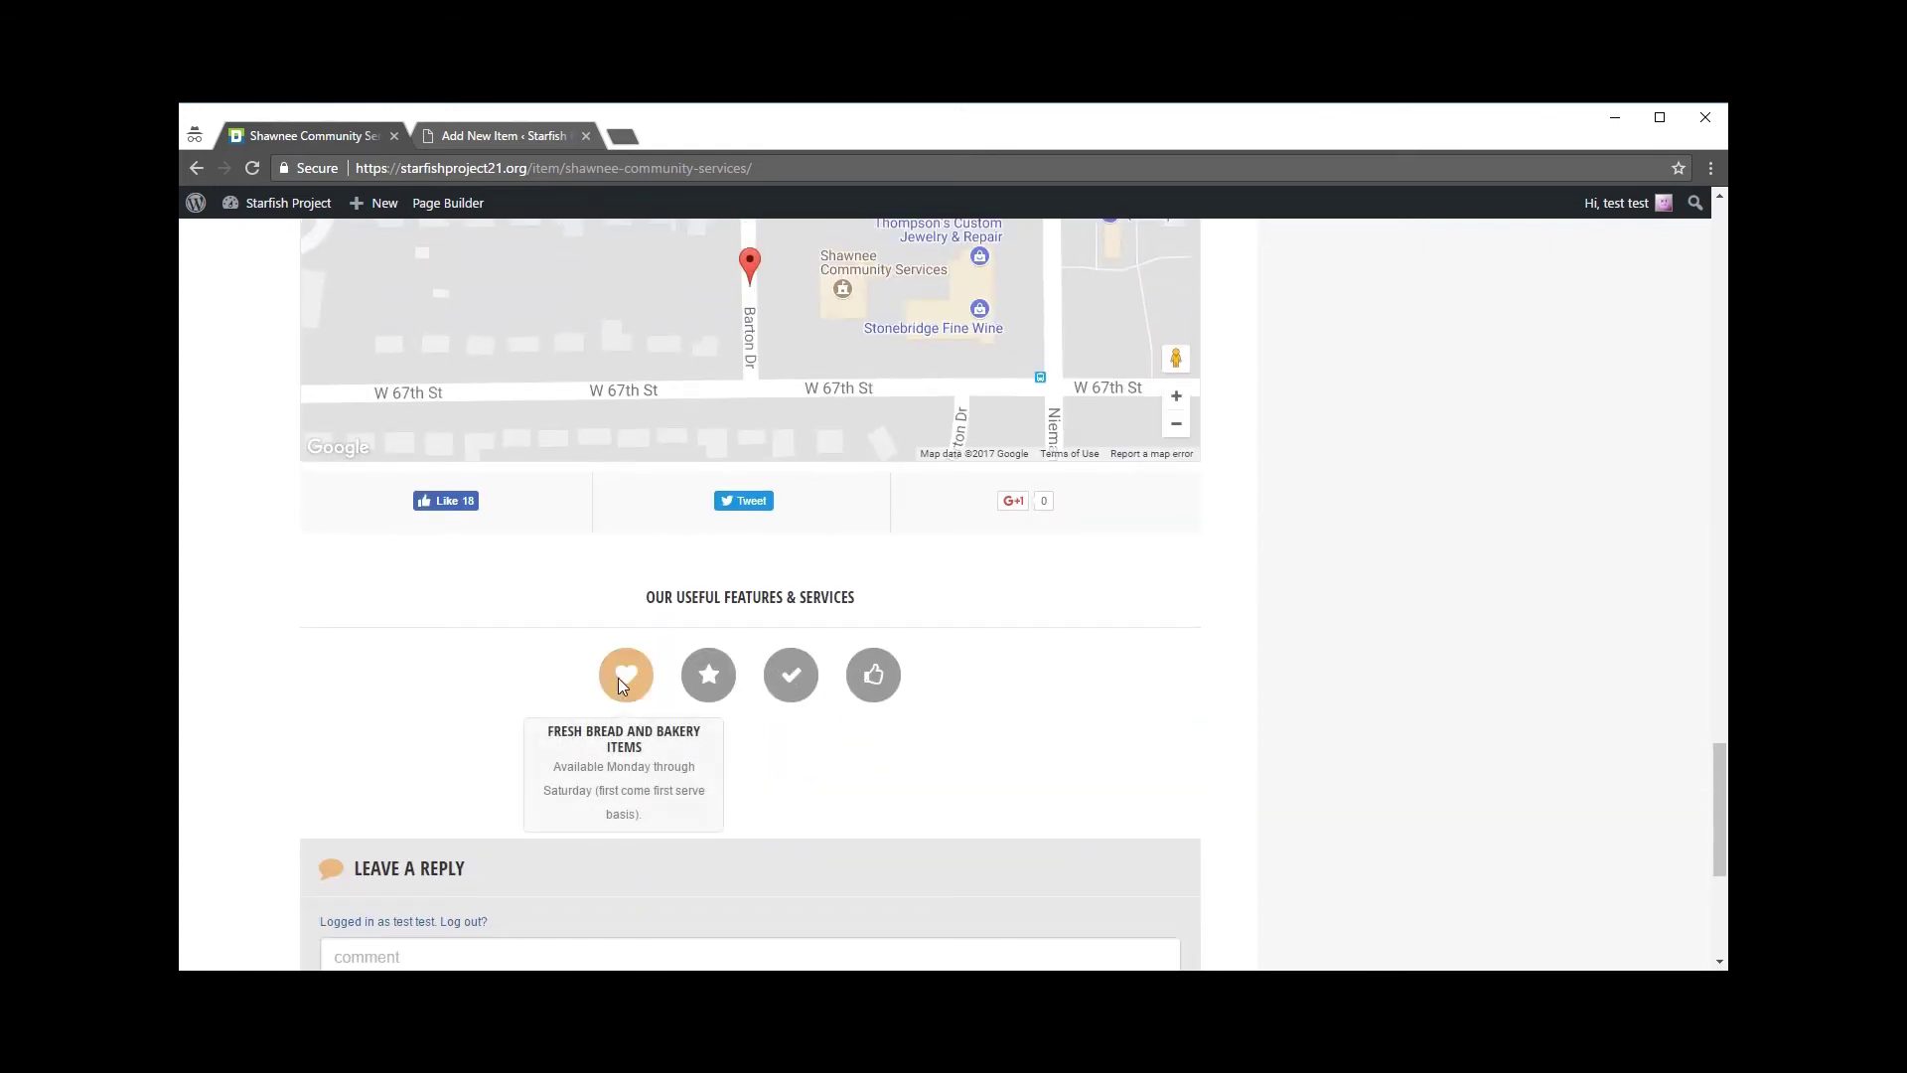
pyautogui.moveTo(624, 682)
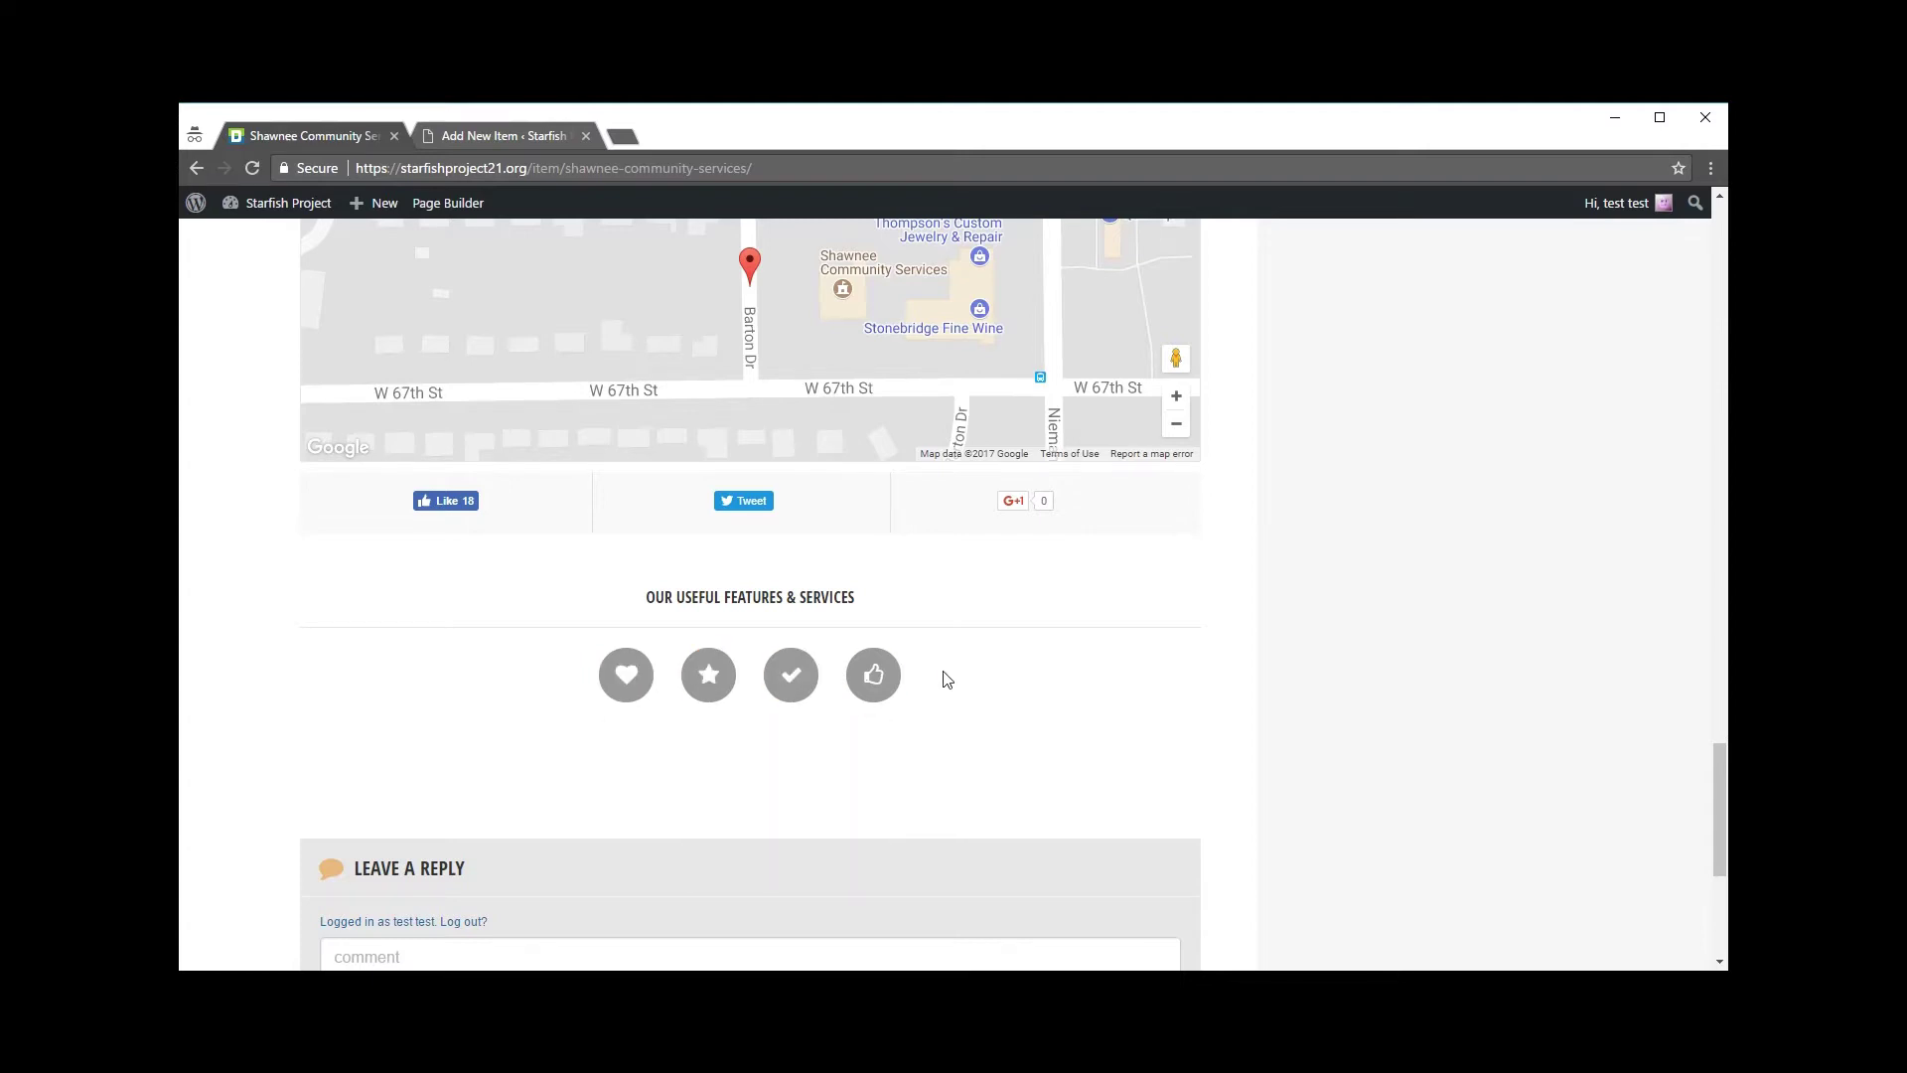
pyautogui.scroll(4, 581, 487)
# Step: Go back through the search results to the Add New Item editor
pyautogui.click(194, 166)
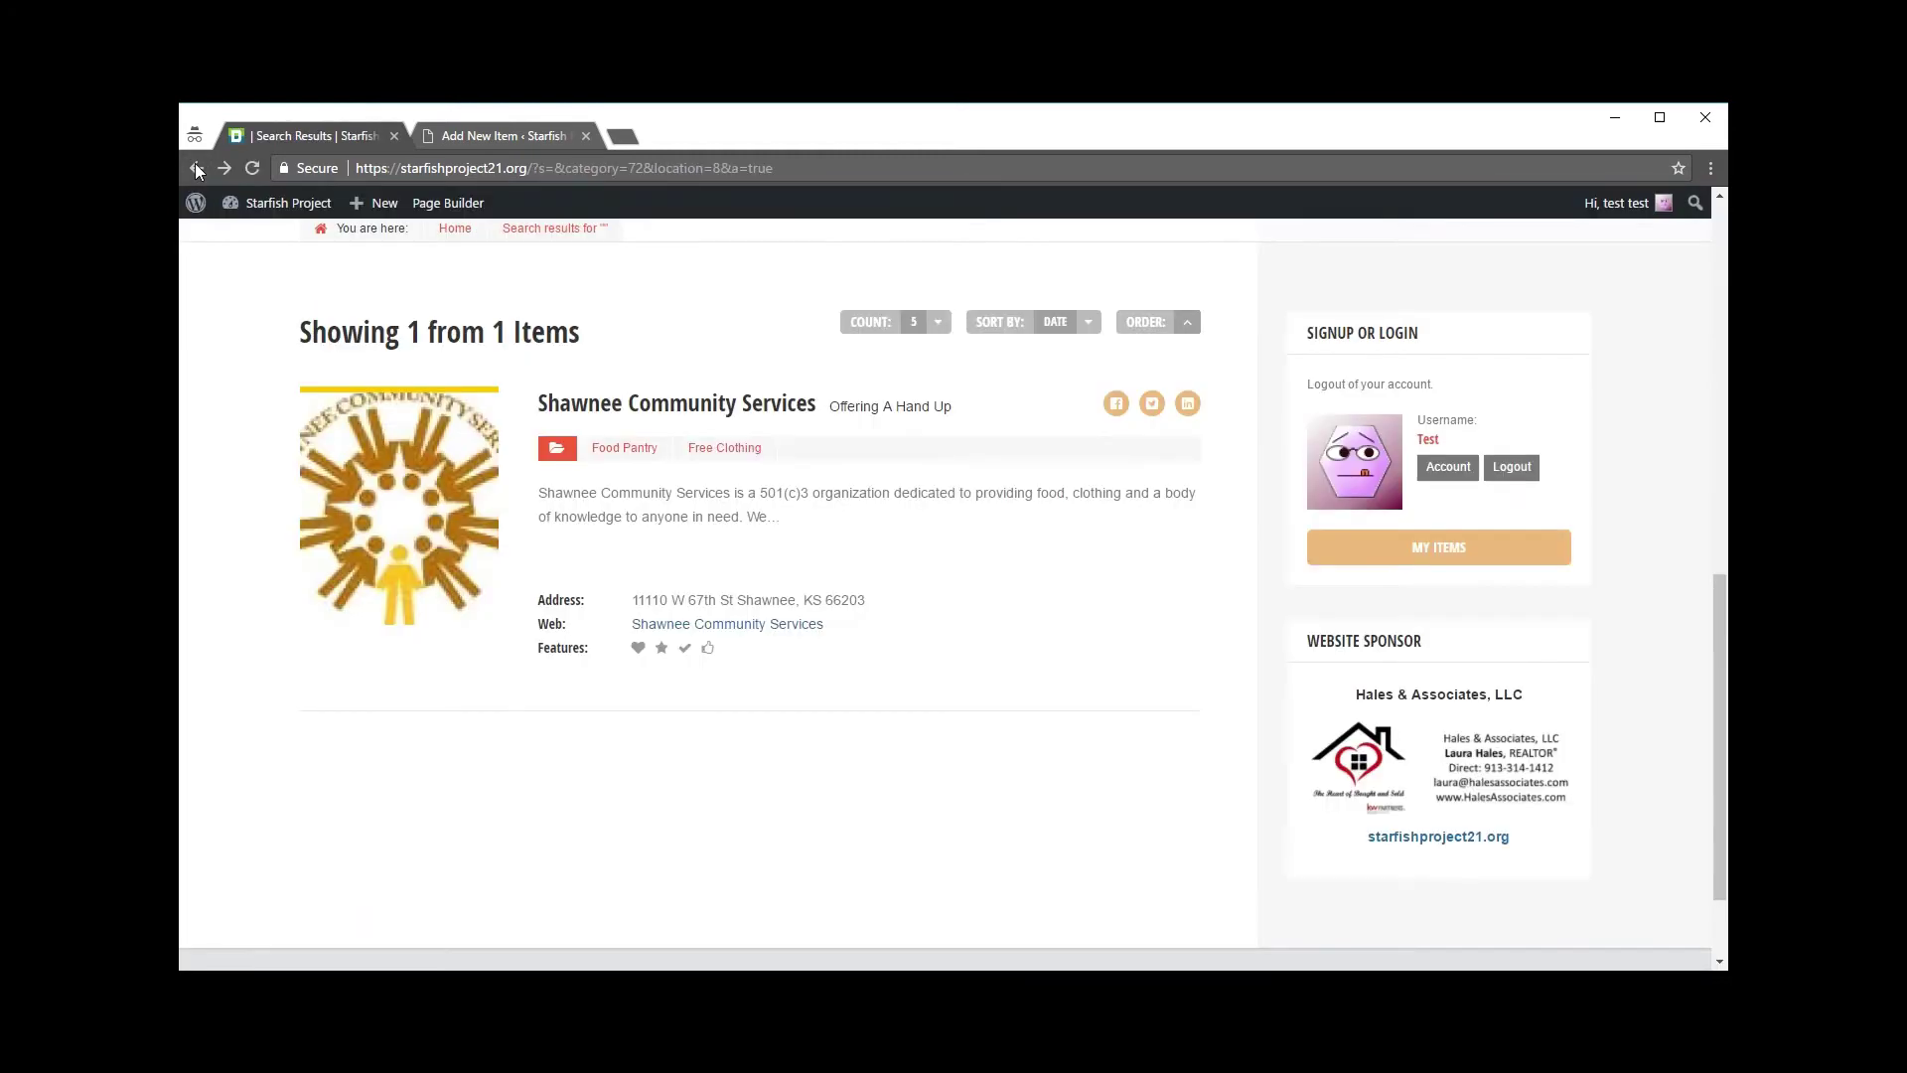
pyautogui.scroll(2, 503, 596)
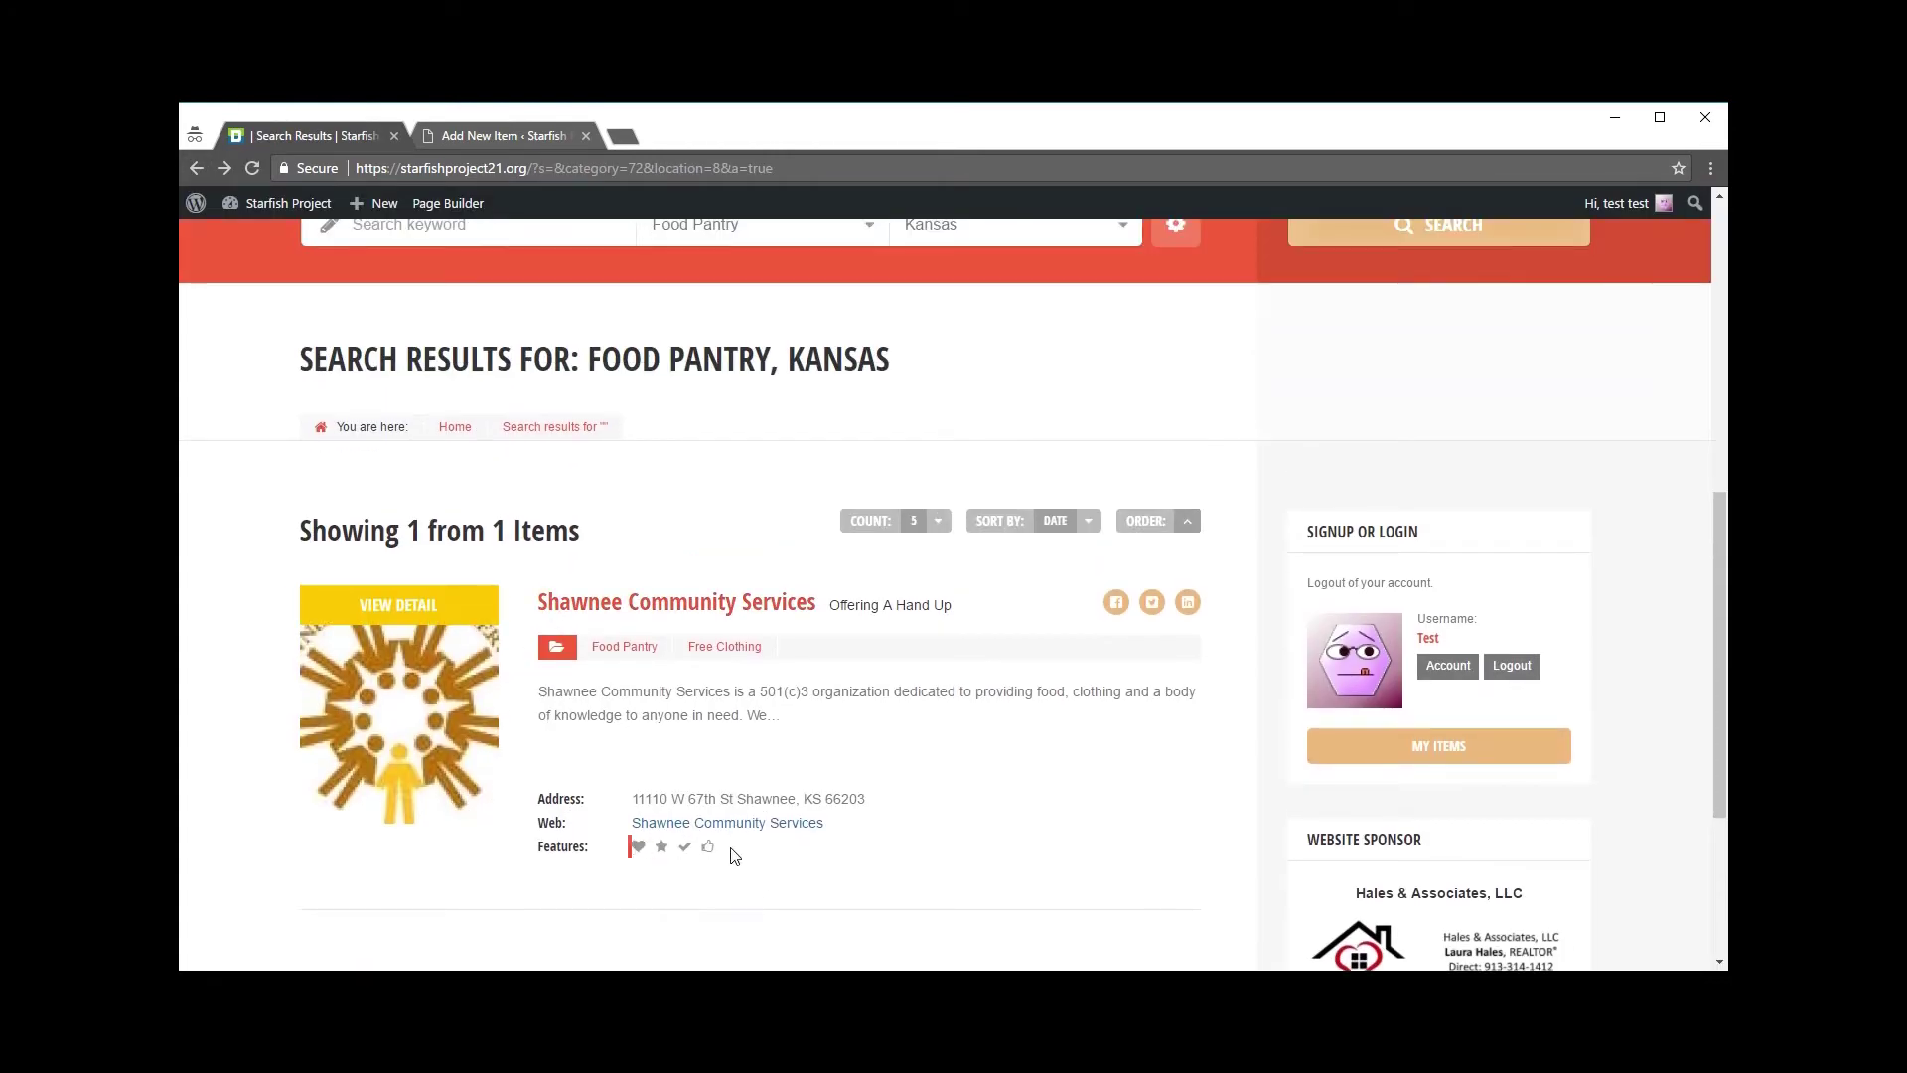
pyautogui.moveTo(661, 847)
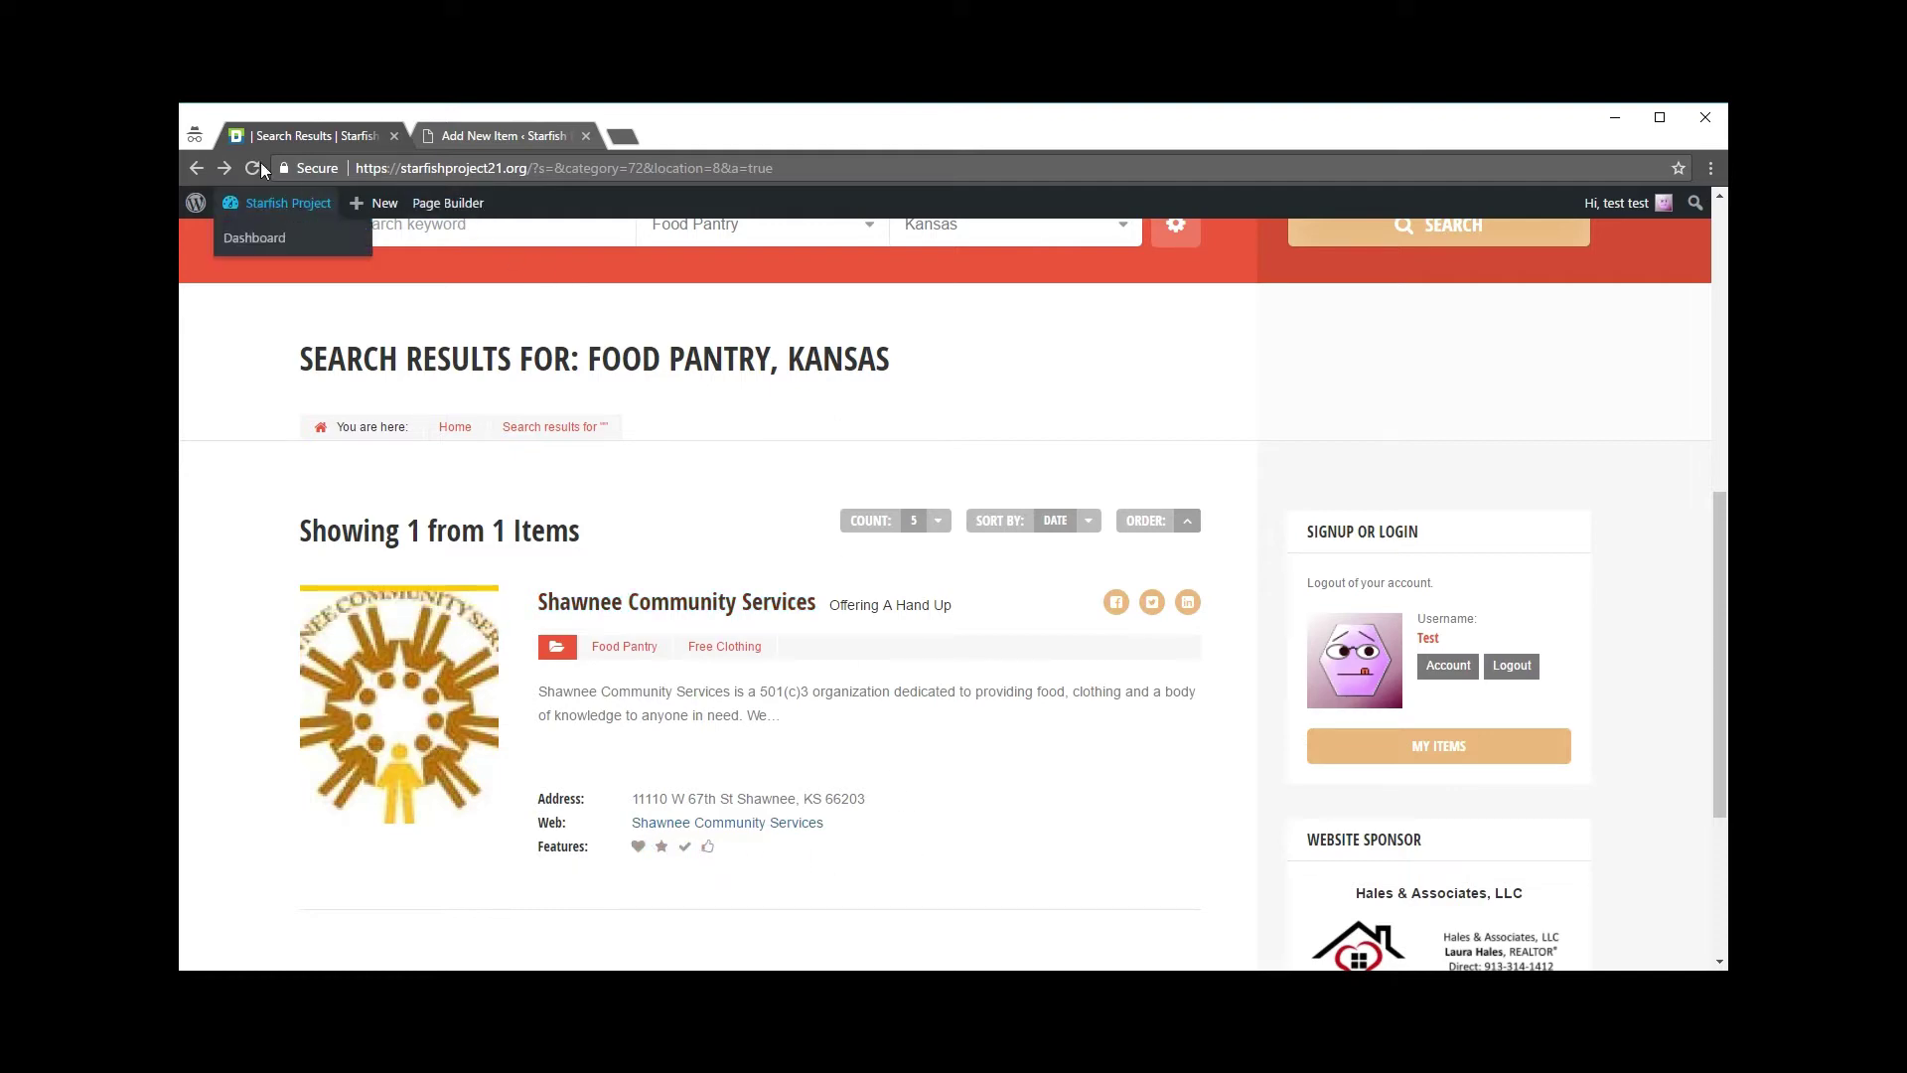
pyautogui.click(199, 169)
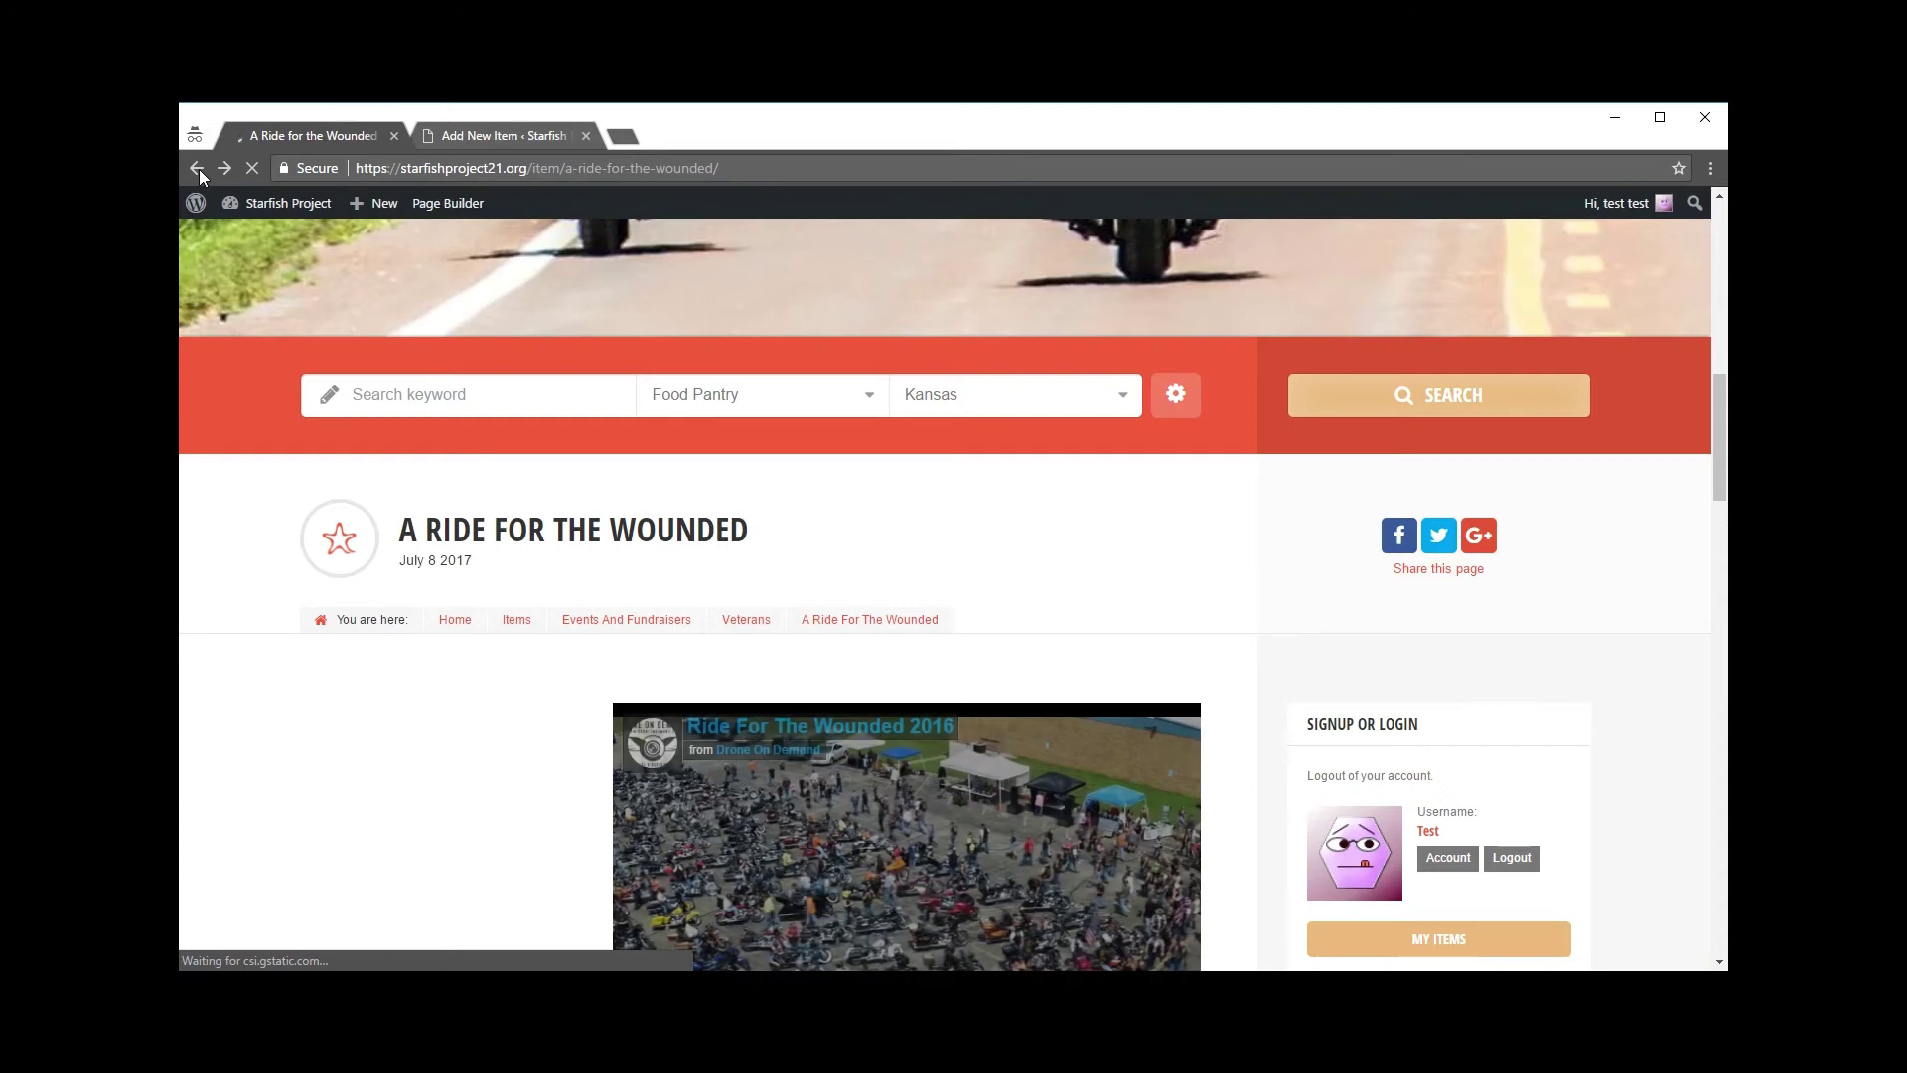
pyautogui.click(473, 135)
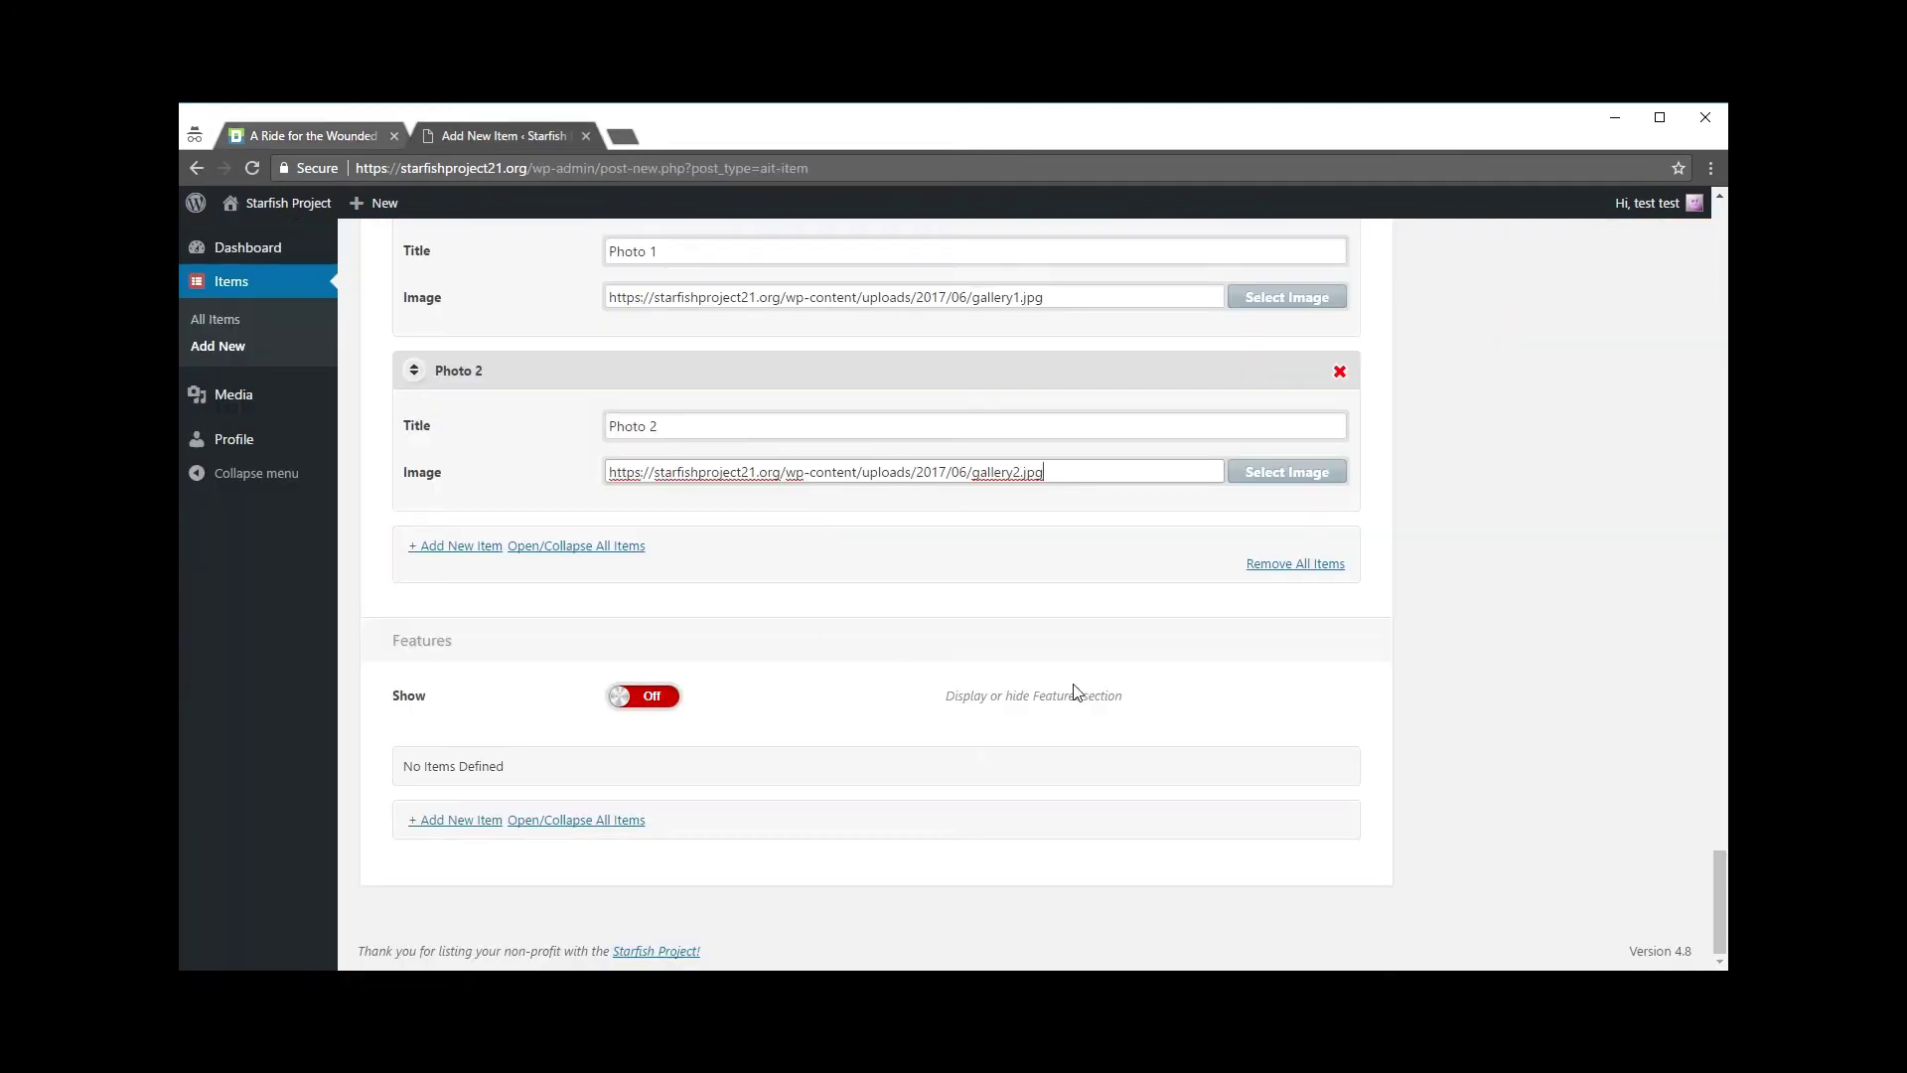
# Step: Switch the Features section on, add a first feature and give it the Heart icon
pyautogui.click(633, 699)
pyautogui.click(666, 700)
pyautogui.click(618, 704)
pyautogui.click(446, 819)
pyautogui.scroll(-2, 487, 805)
pyautogui.click(867, 627)
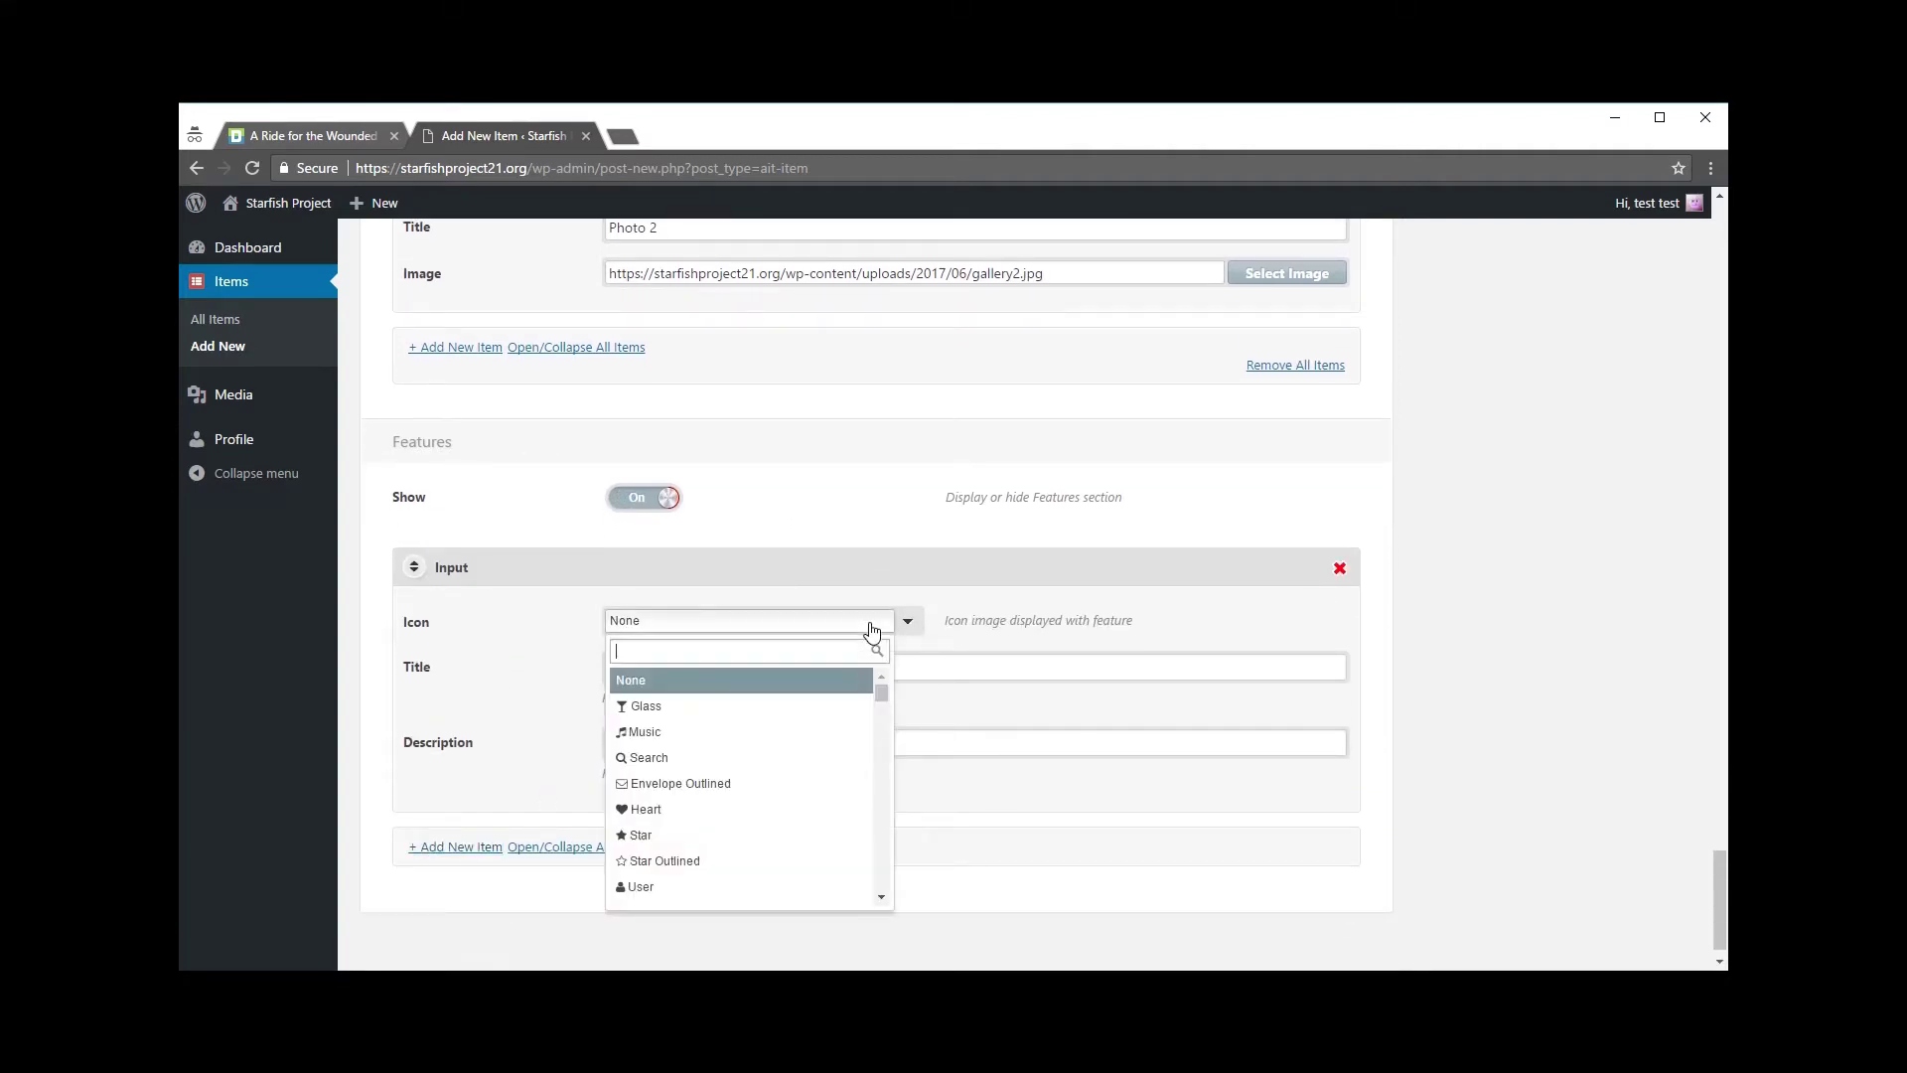
pyautogui.click(656, 808)
# Step: Title it 'Raffle tickets for prizes', describe 'There will be raffle tickets at the event', add a second feature
pyautogui.click(683, 667)
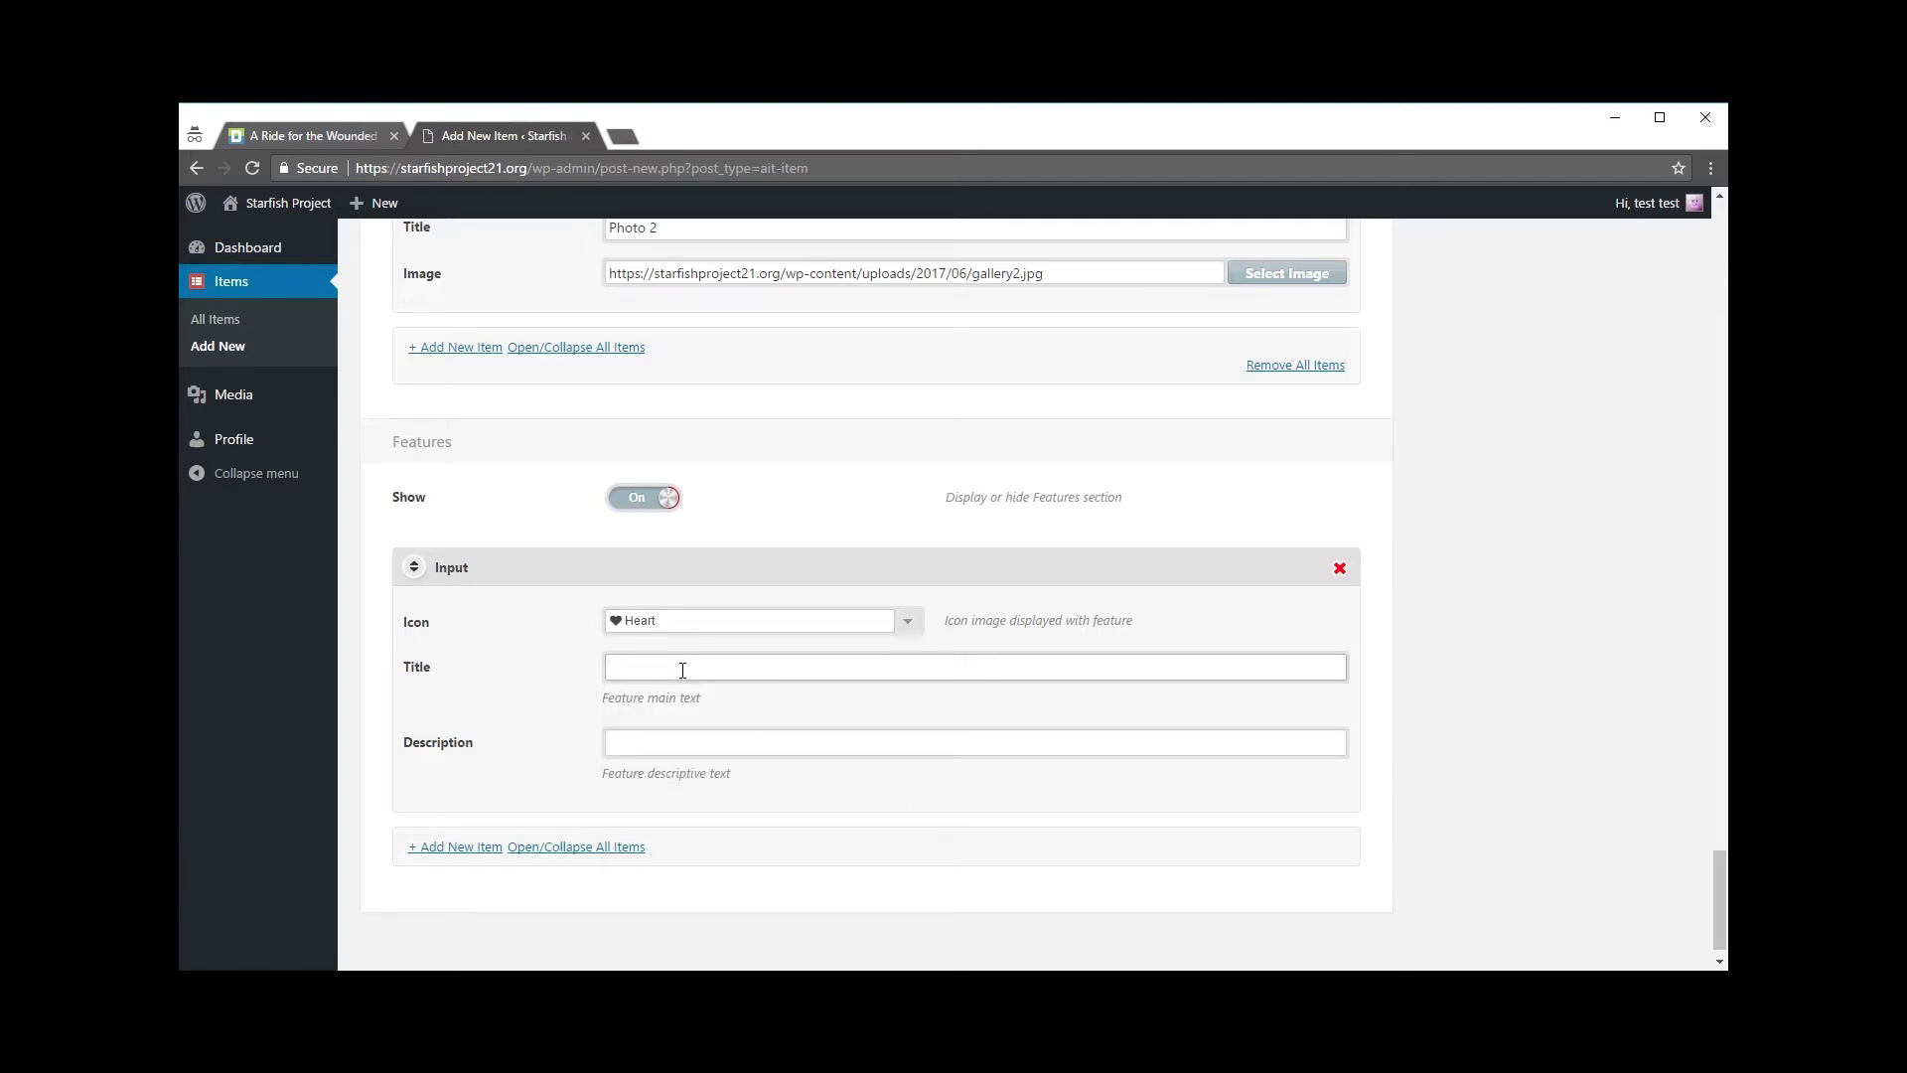
pyautogui.write('Raffle tickets for priced')
pyautogui.press('BackSpace')
pyautogui.press('BackSpace')
pyautogui.write('ze')
pyautogui.click(665, 752)
pyautogui.write('There will b')
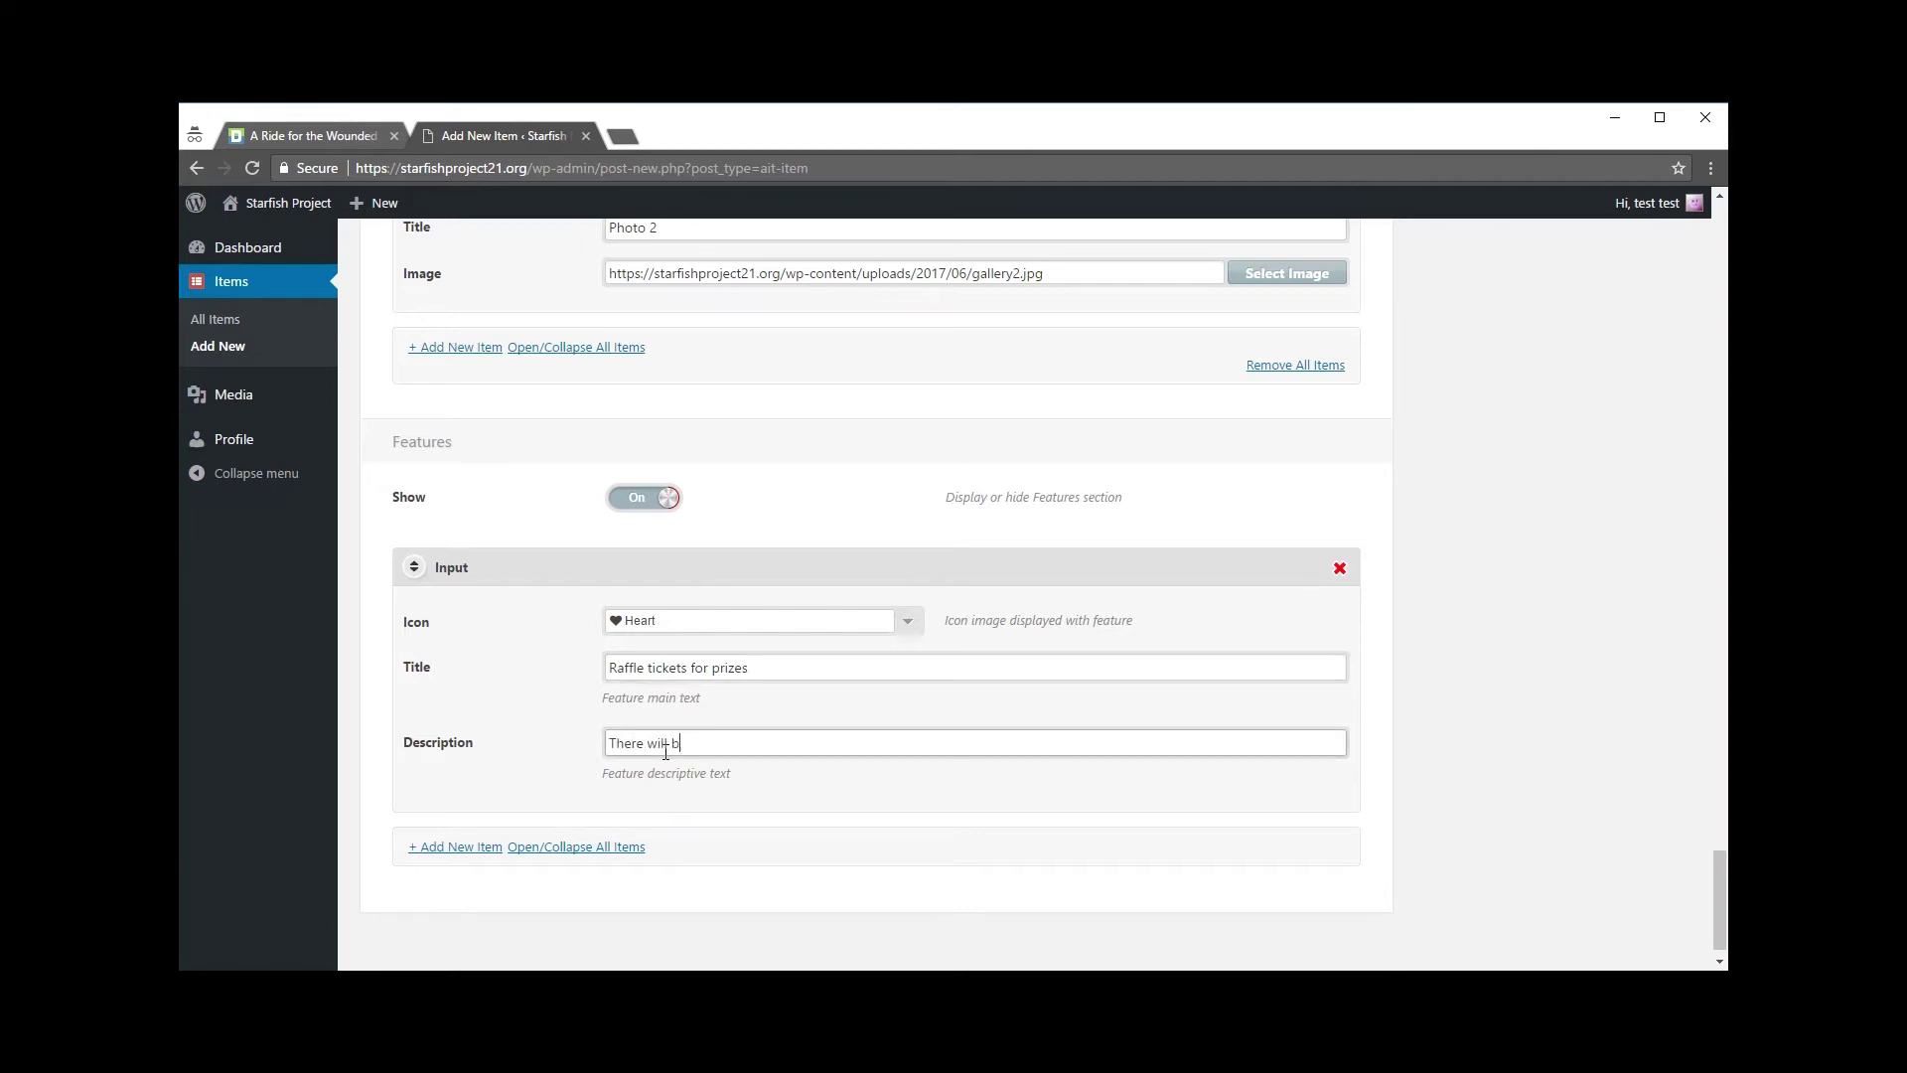
pyautogui.write('e raffle tickets at the event!')
pyautogui.click(691, 836)
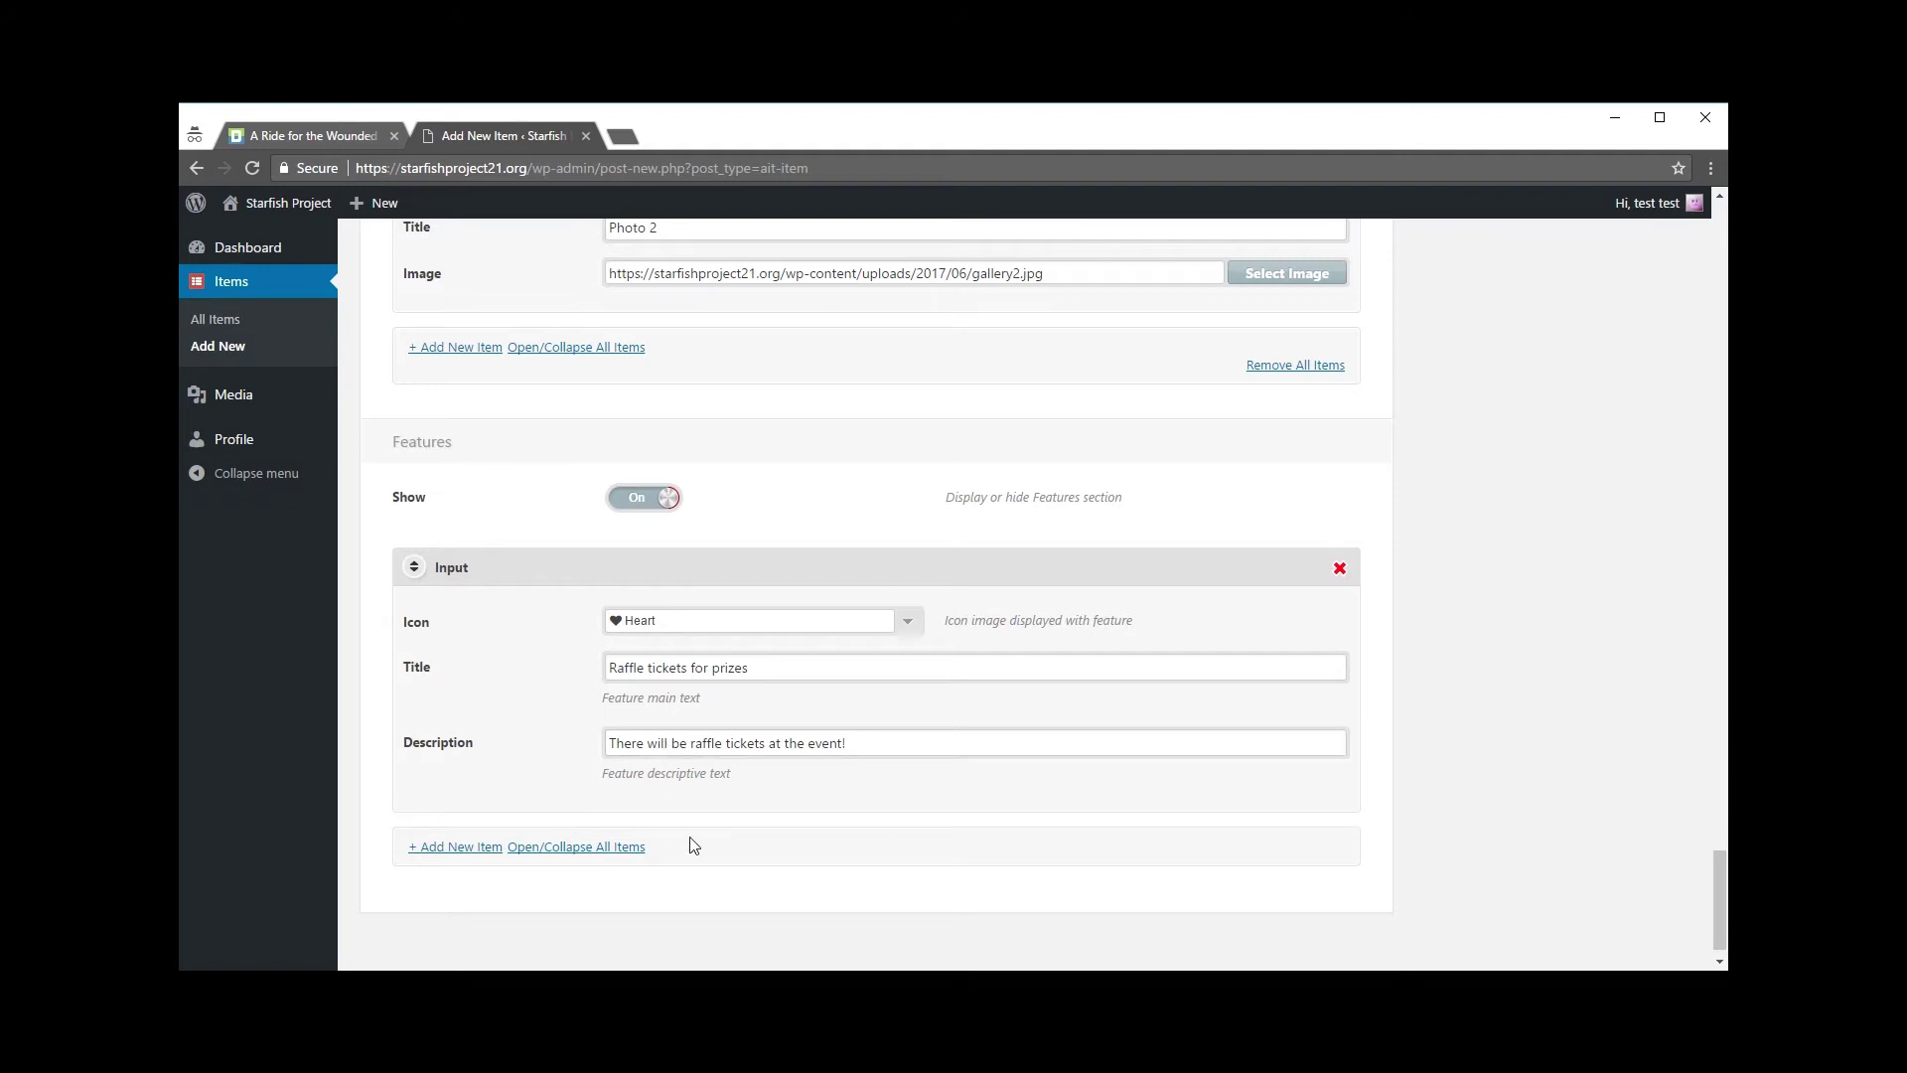
pyautogui.click(459, 850)
pyautogui.scroll(-2, 1583, 651)
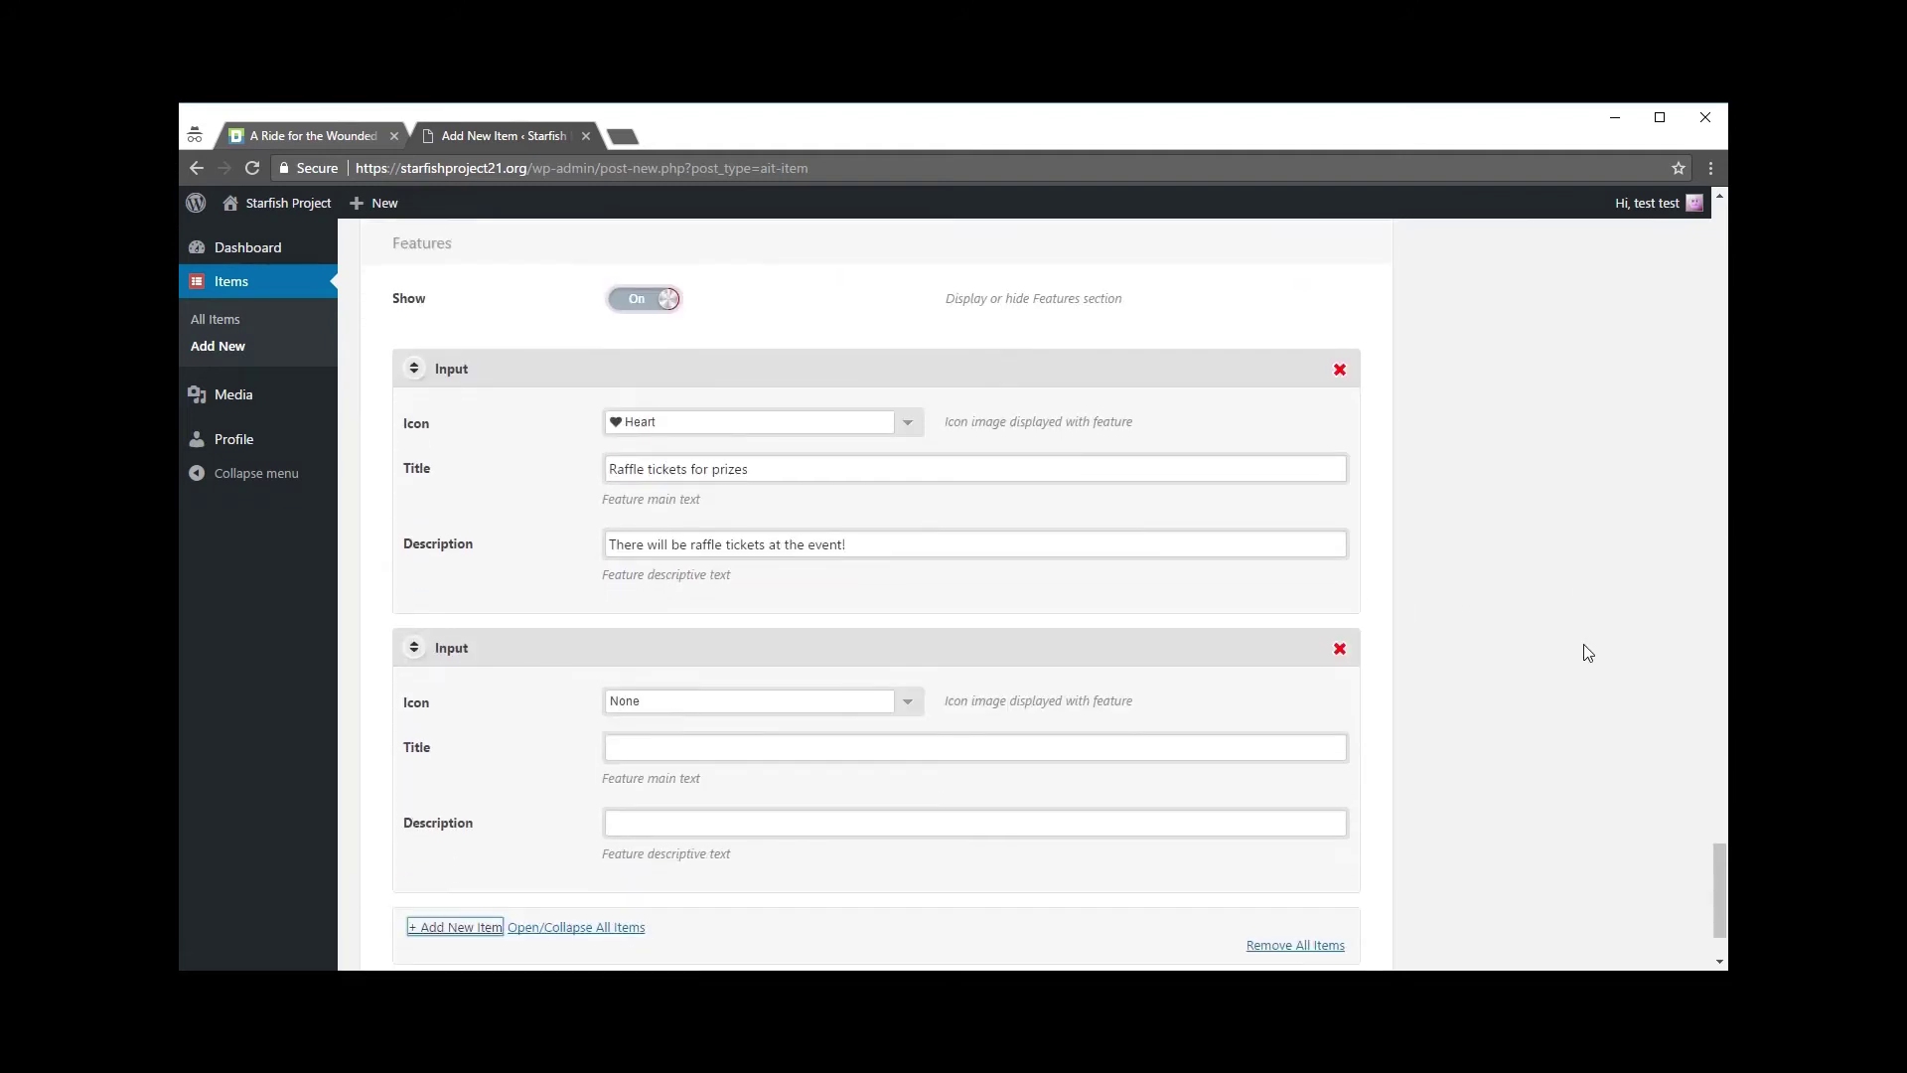
# Step: Give the second feature the Star icon, title 'Home made baked items' and a home-cooked food description
pyautogui.click(908, 703)
pyautogui.scroll(-1, 1005, 783)
pyautogui.click(644, 817)
pyautogui.click(673, 646)
pyautogui.write('Home made')
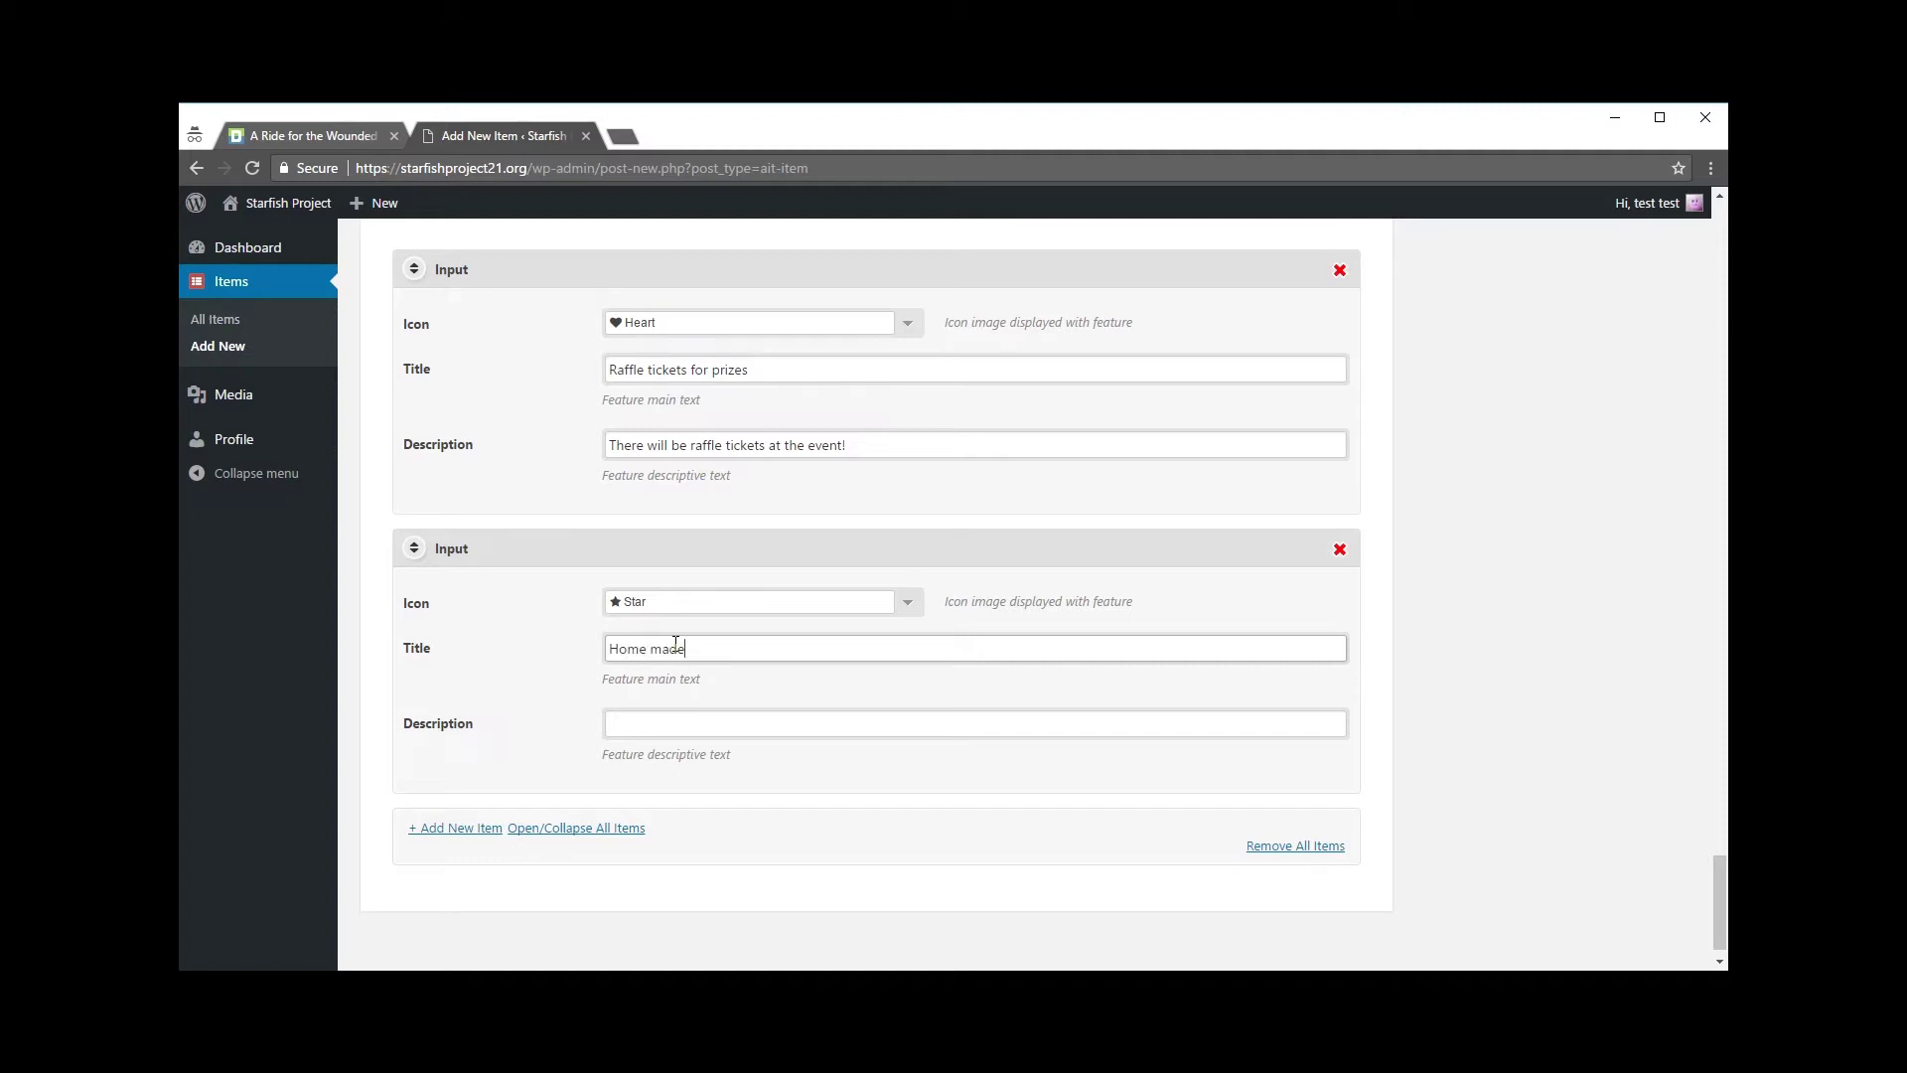
pyautogui.write(' baked items')
pyautogui.press('Tab')
pyautogui.write('There will be')
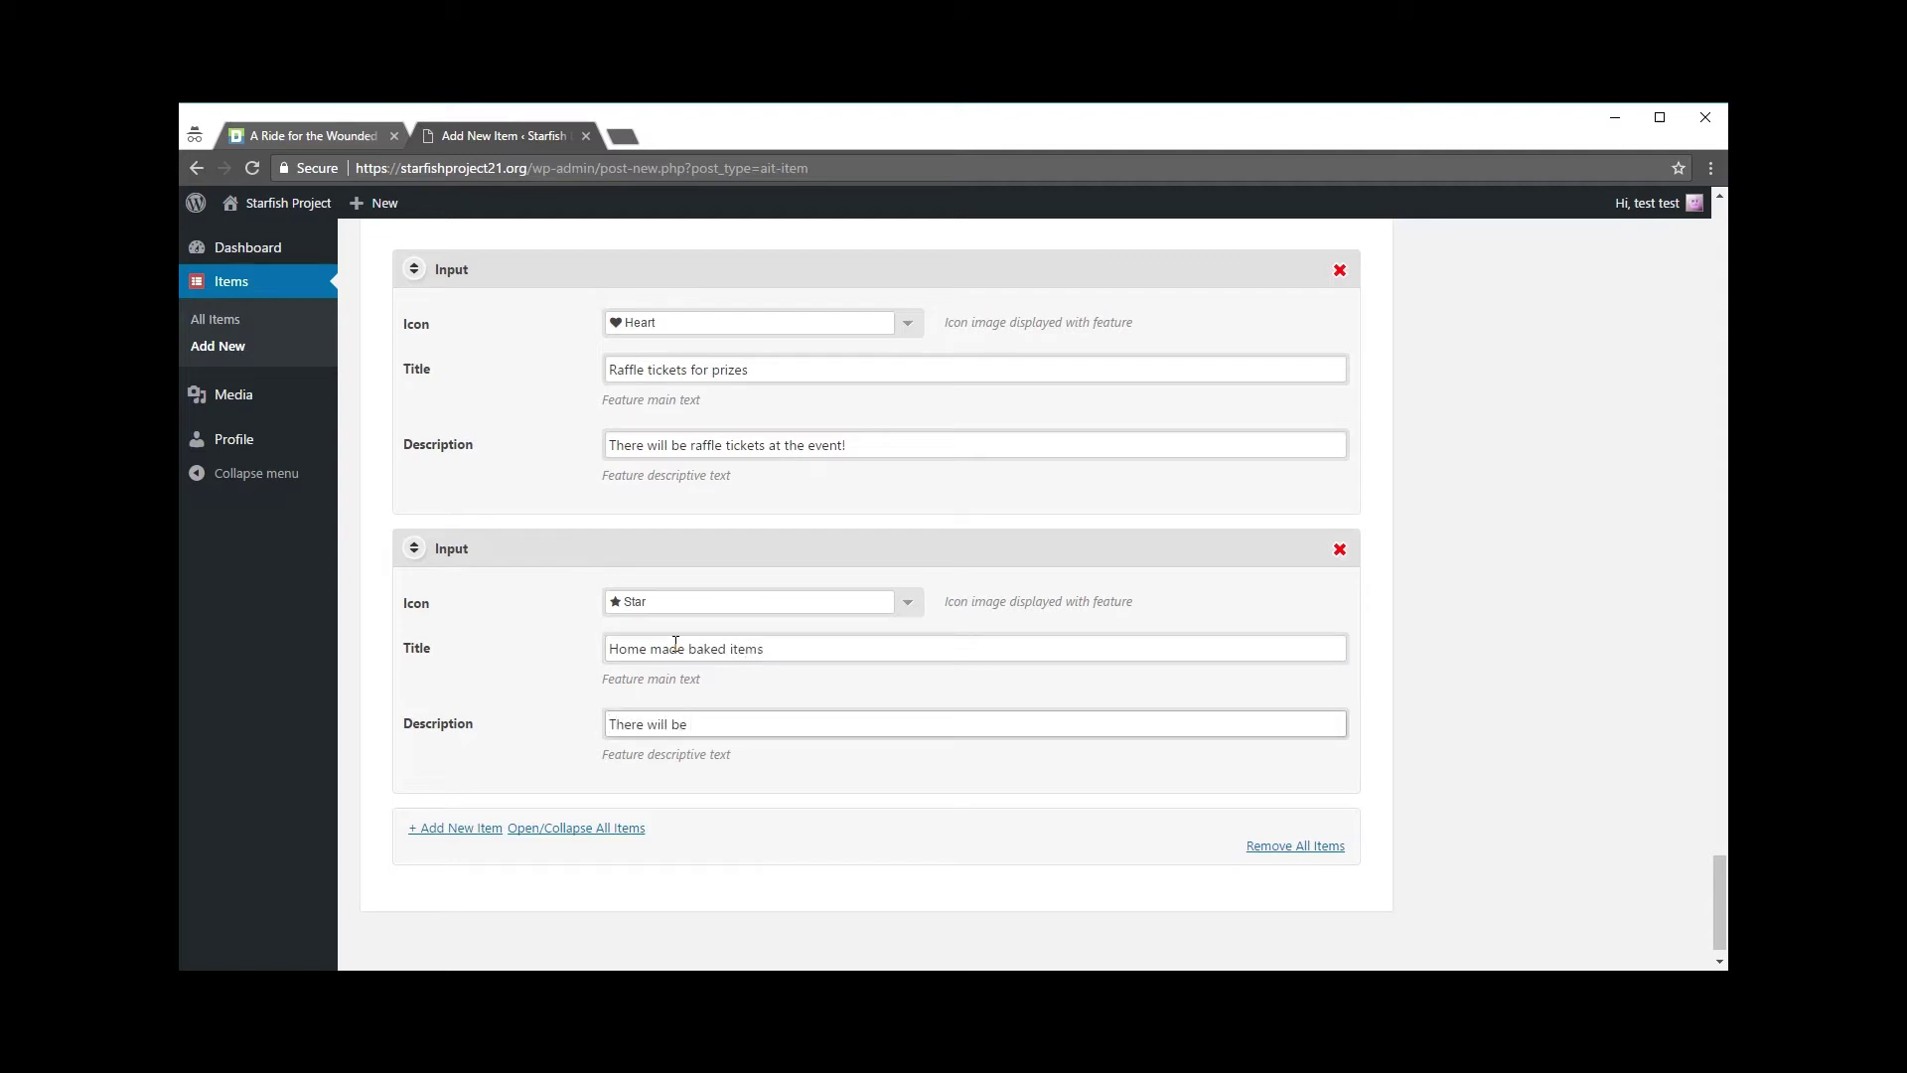
pyautogui.write(' a variety of home')
pyautogui.write(' cood')
pyautogui.write('d d')
pyautogui.write(' food ti')
pyautogui.write(' items ta ')
pyautogui.write('the efv')
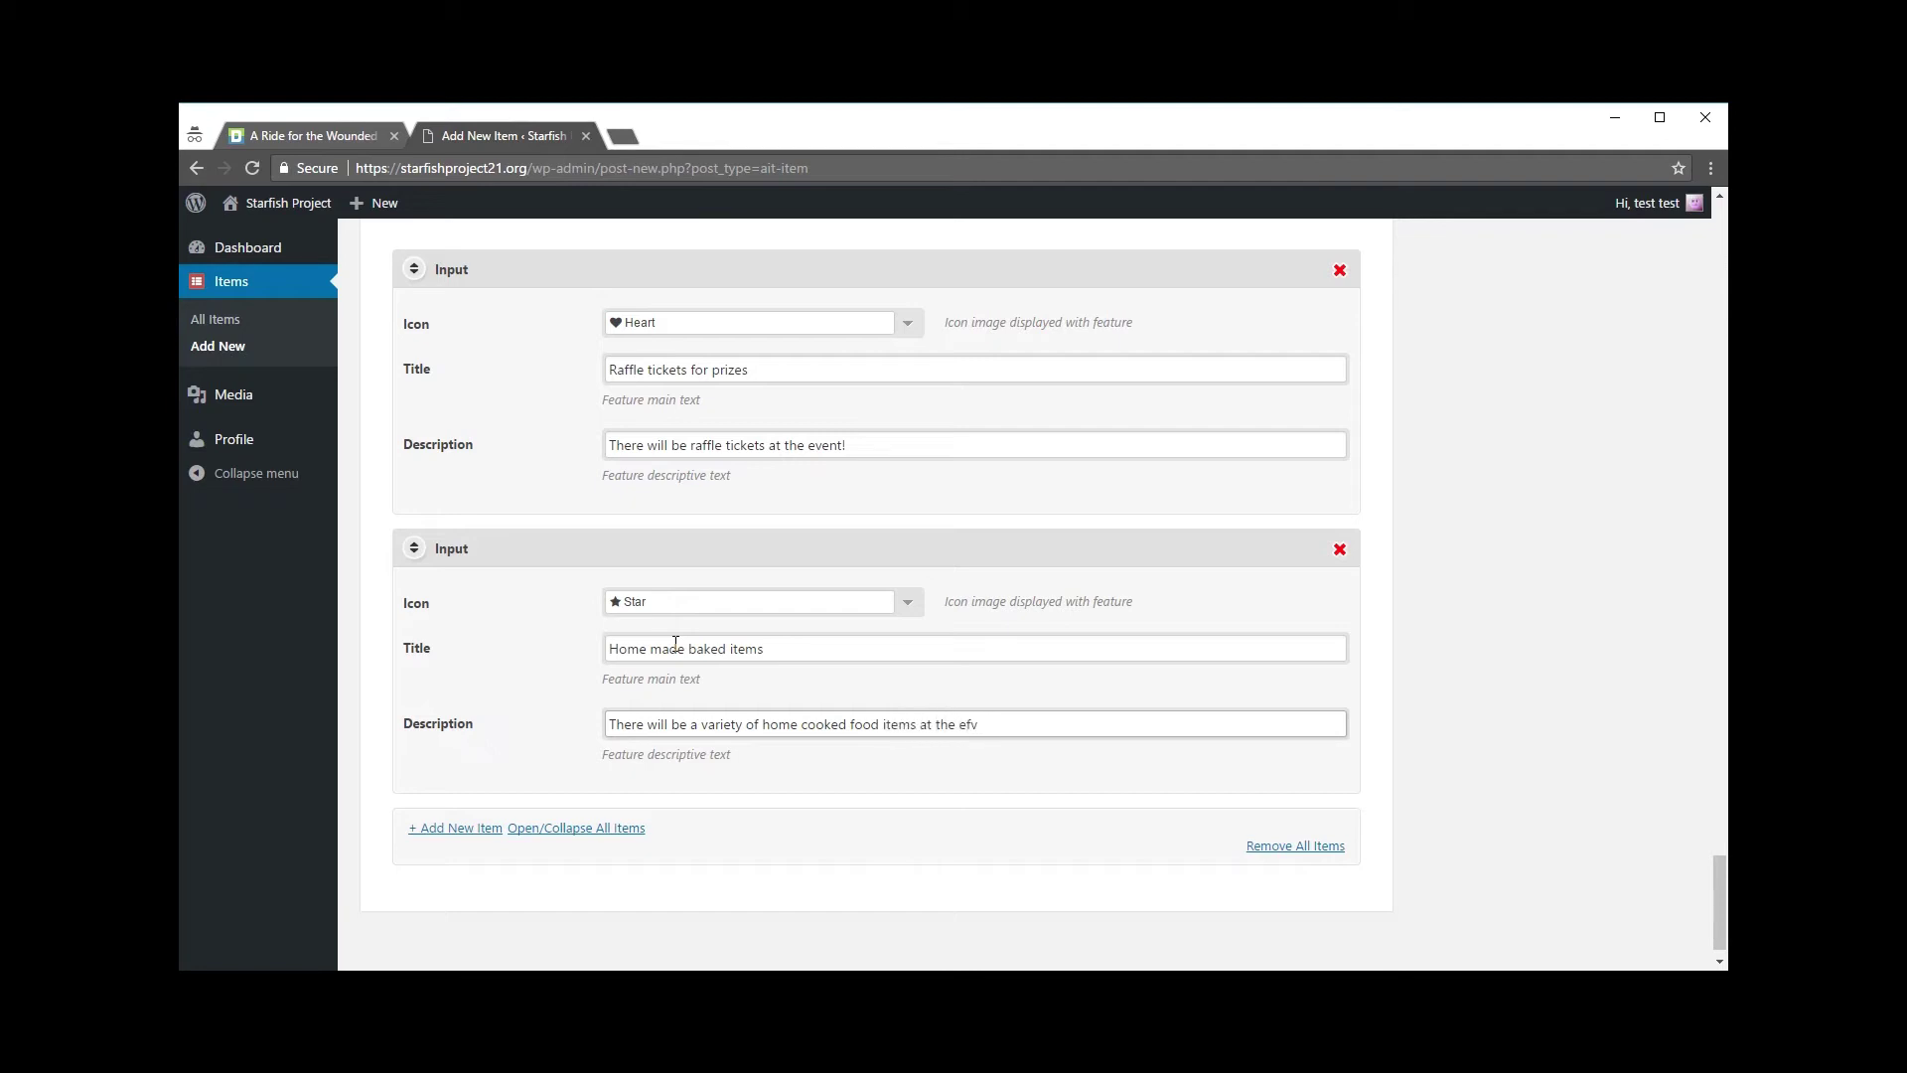
pyautogui.write('eent!')
pyautogui.click(963, 784)
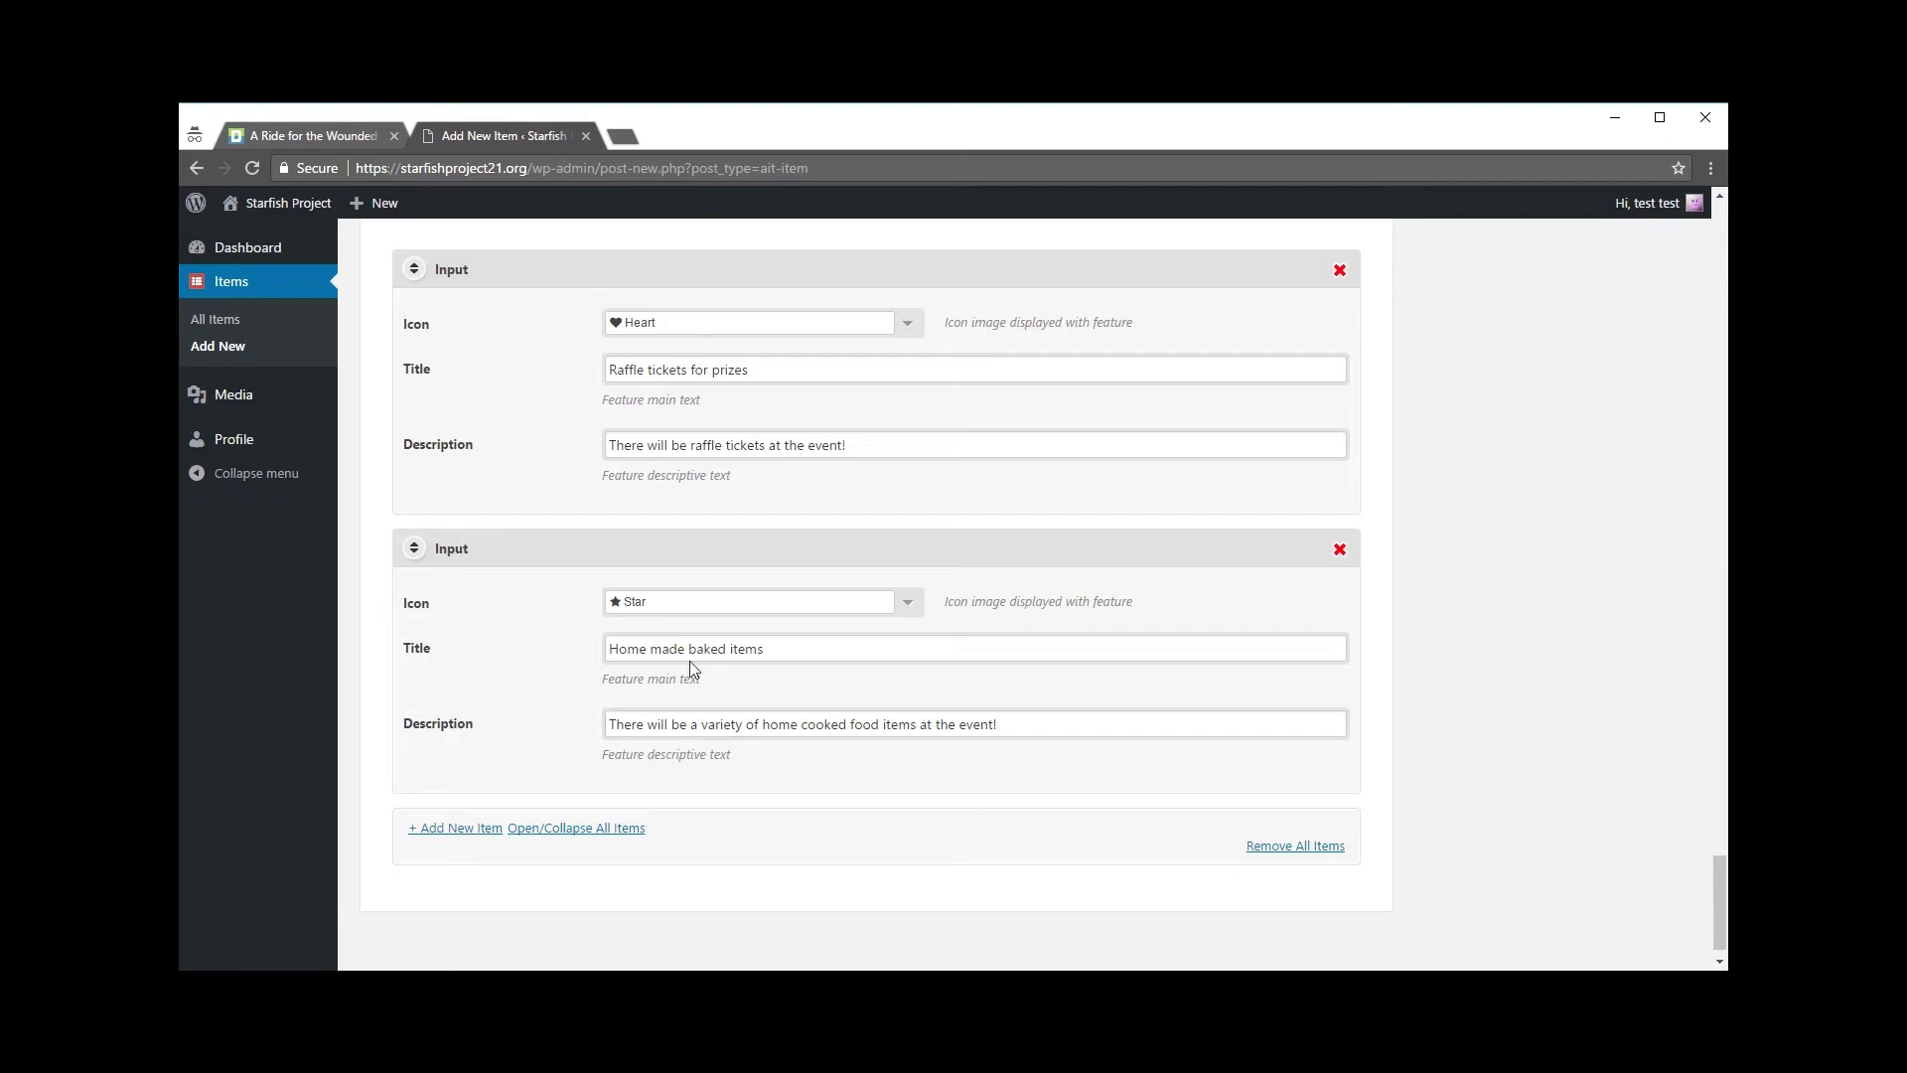
pyautogui.moveTo(608, 649); pyautogui.dragTo(783, 647)
pyautogui.click(785, 646)
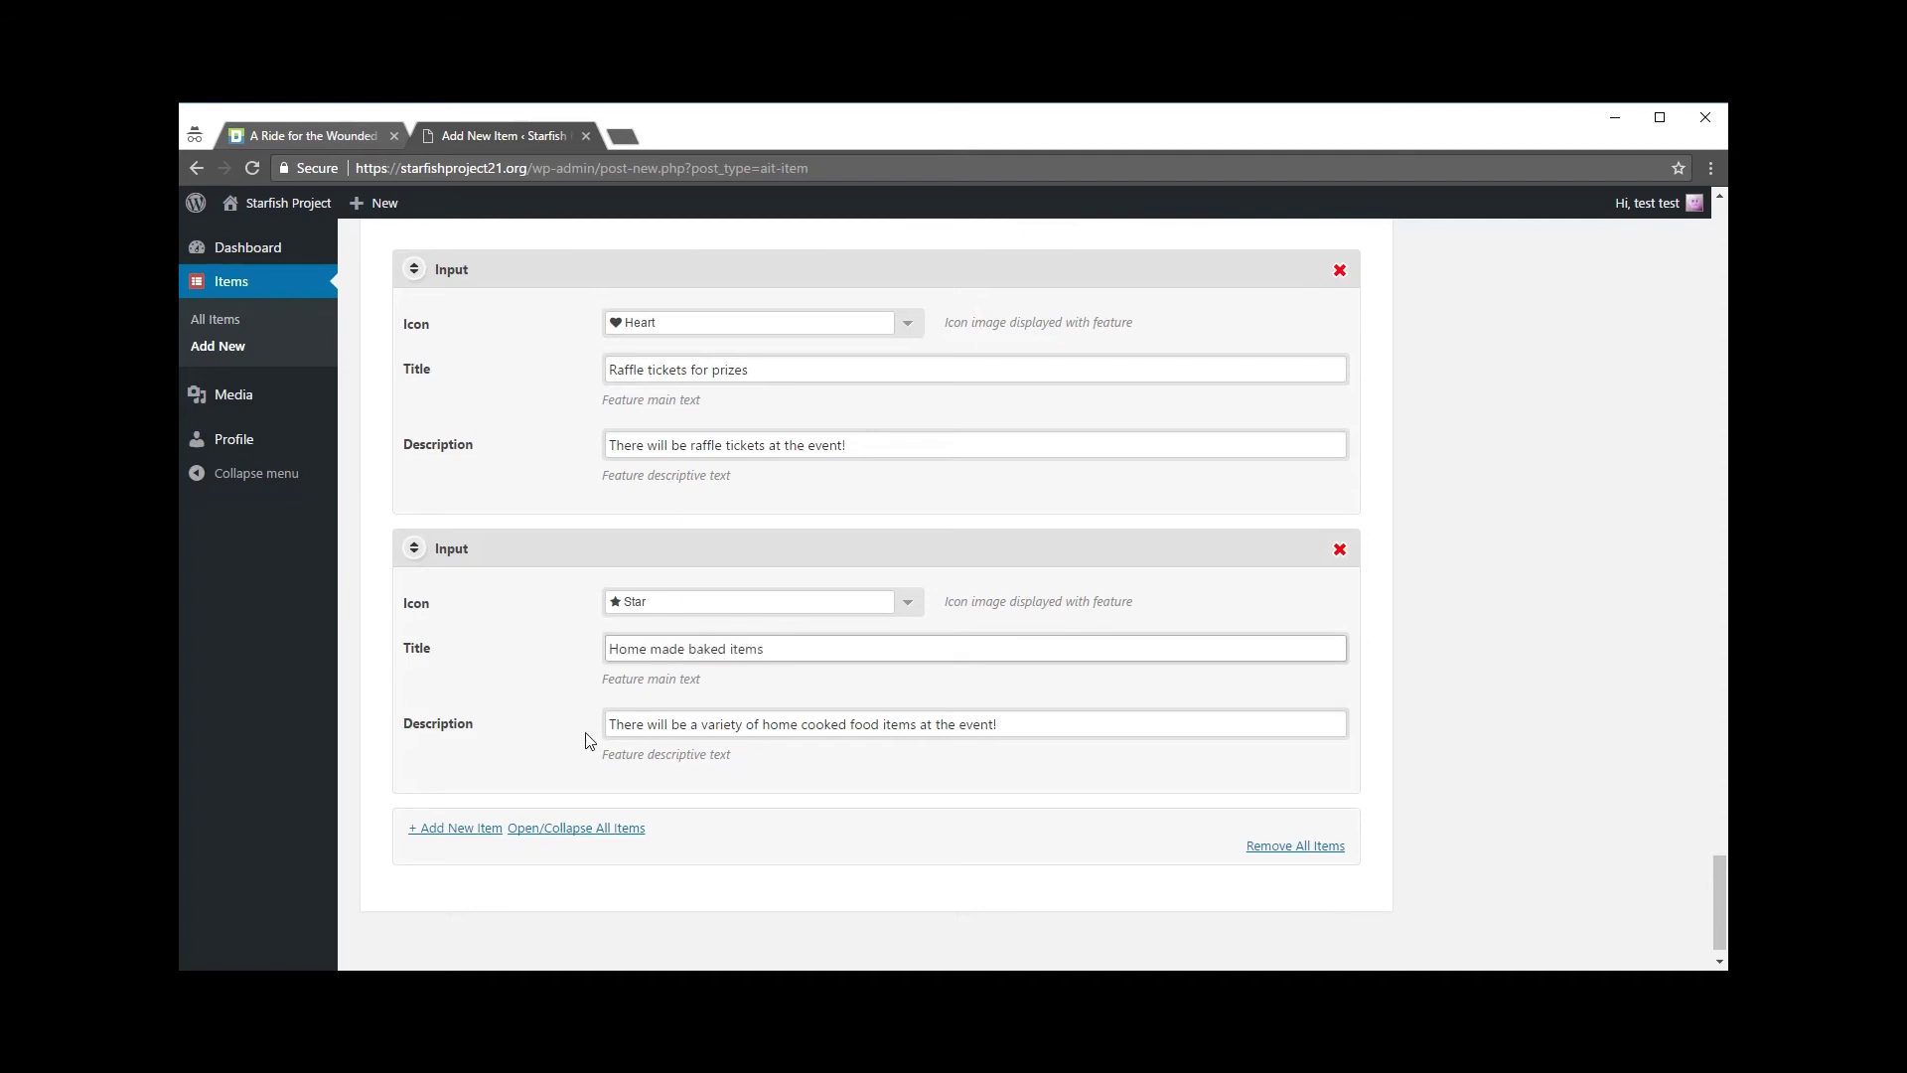
pyautogui.moveTo(609, 724); pyautogui.dragTo(1089, 727)
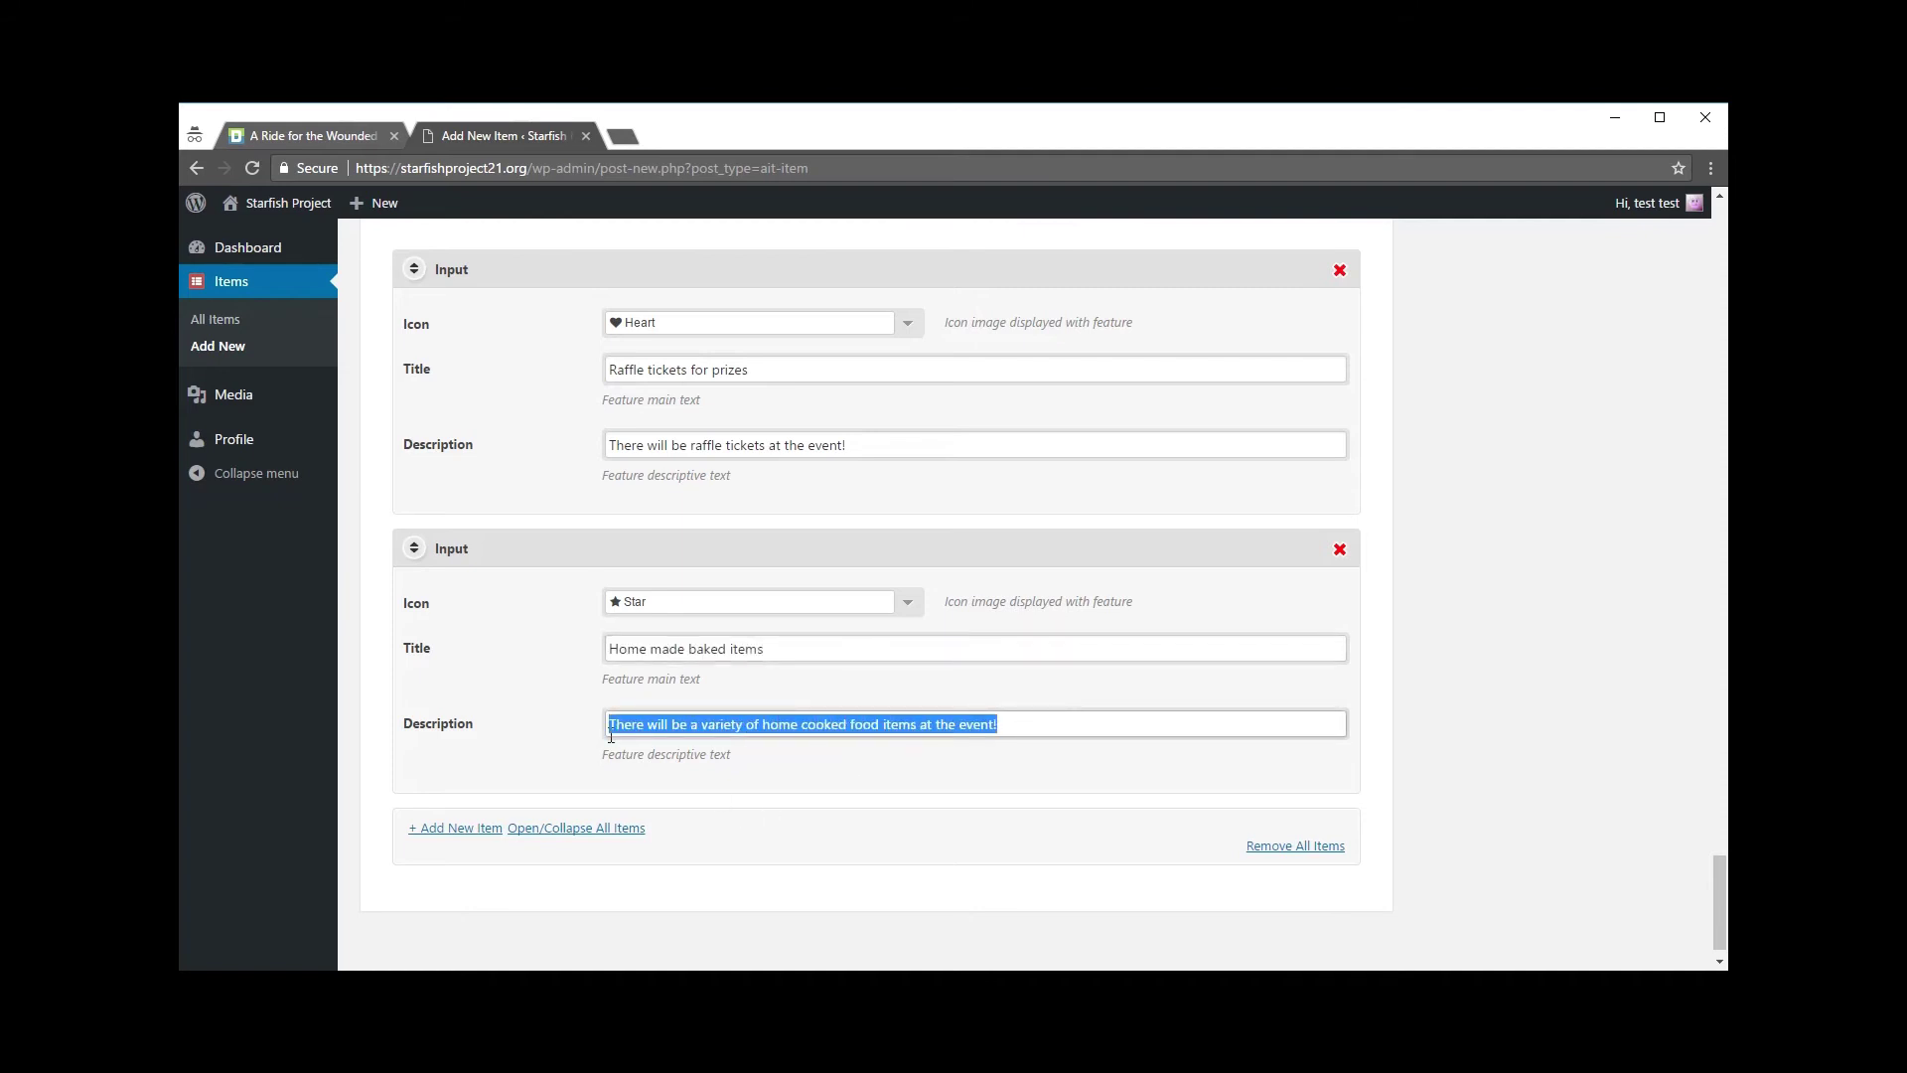
pyautogui.click(521, 700)
pyautogui.scroll(-1, 564, 695)
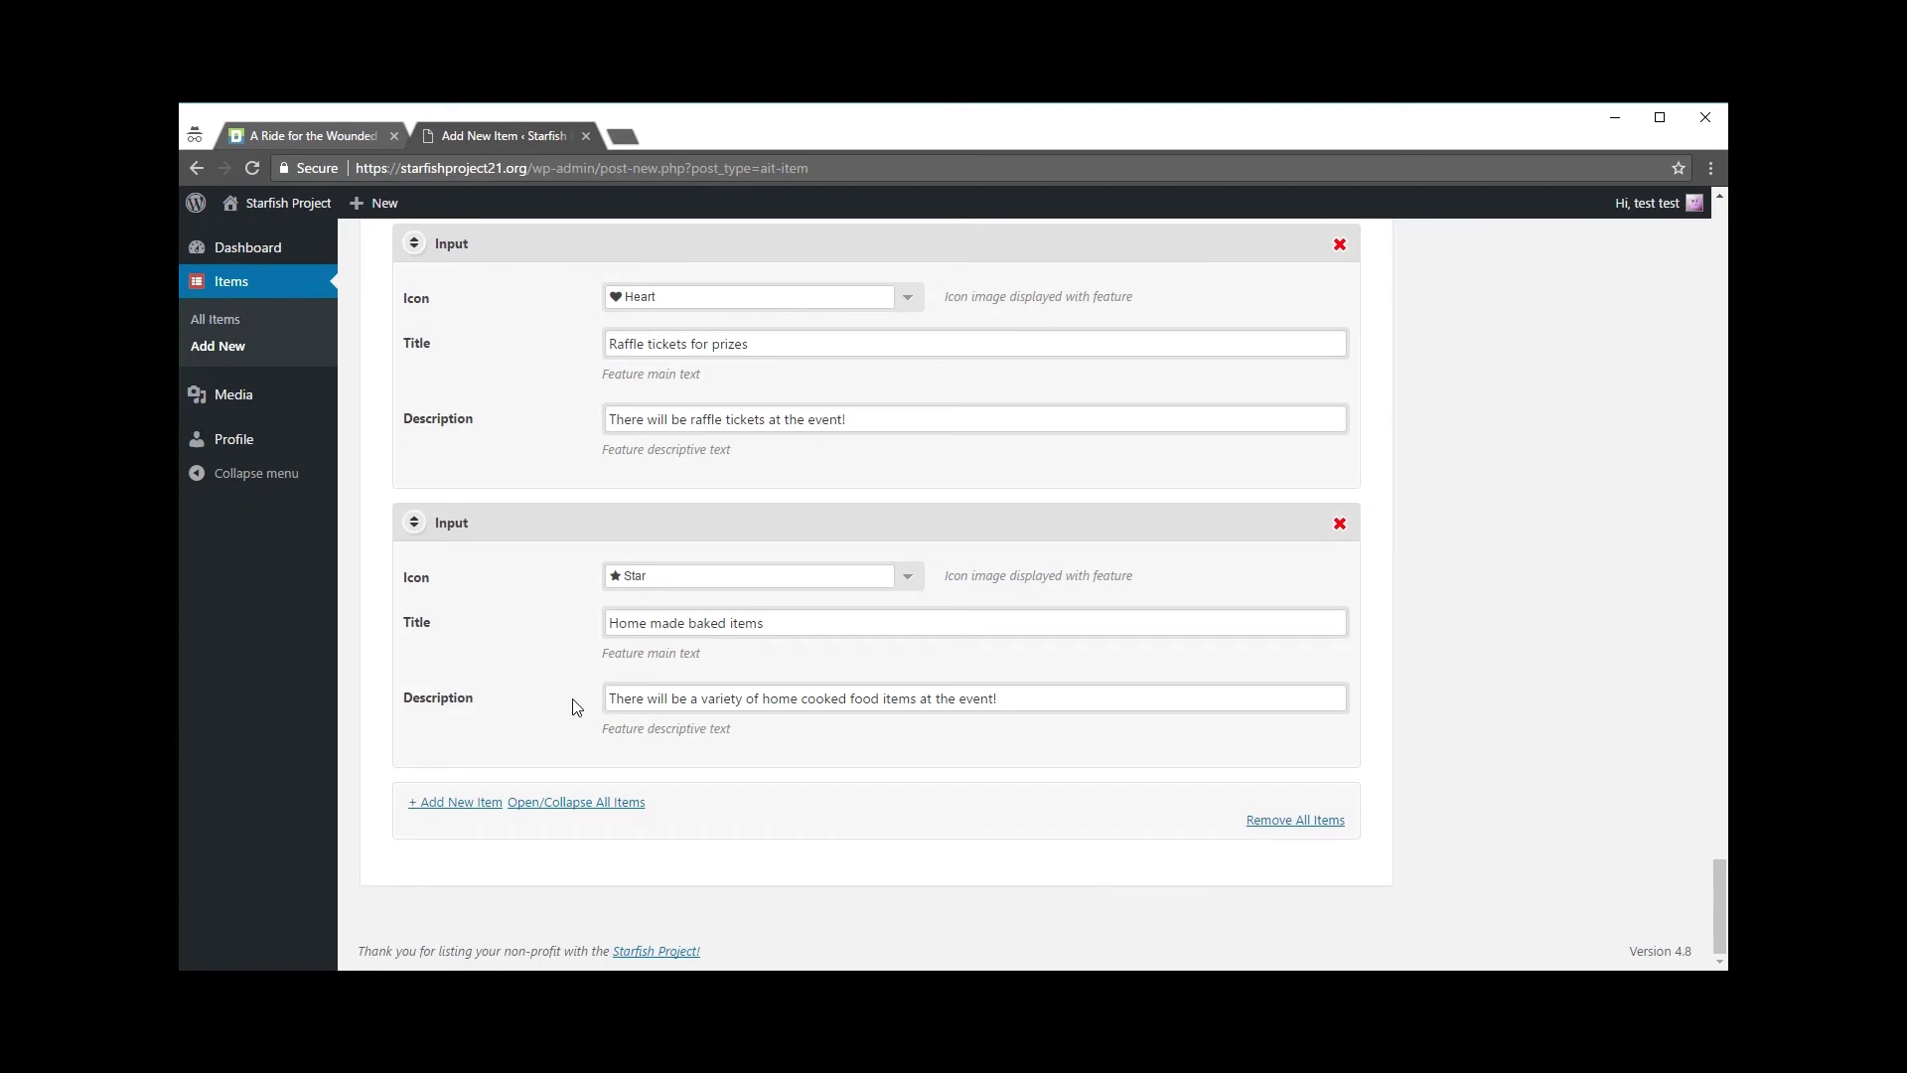
pyautogui.scroll(15, 1136, 808)
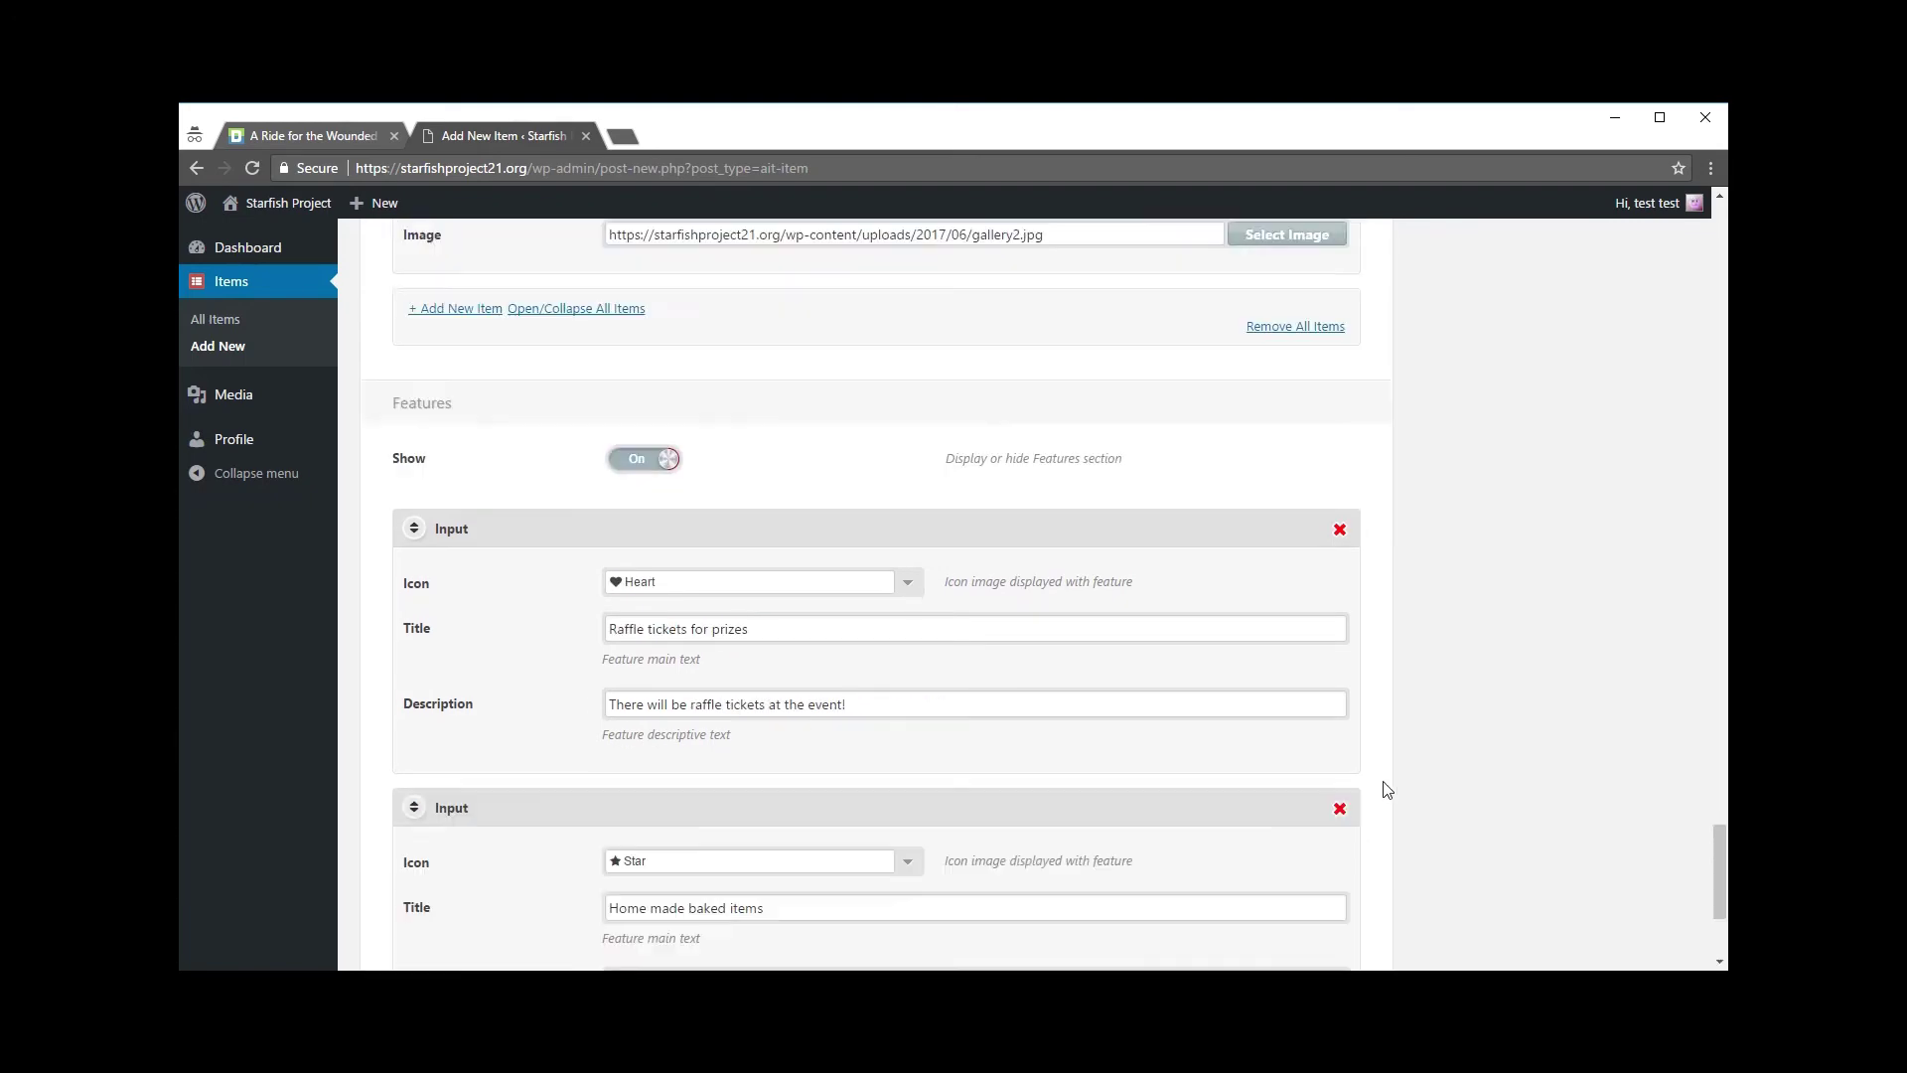
pyautogui.scroll(20, 1529, 825)
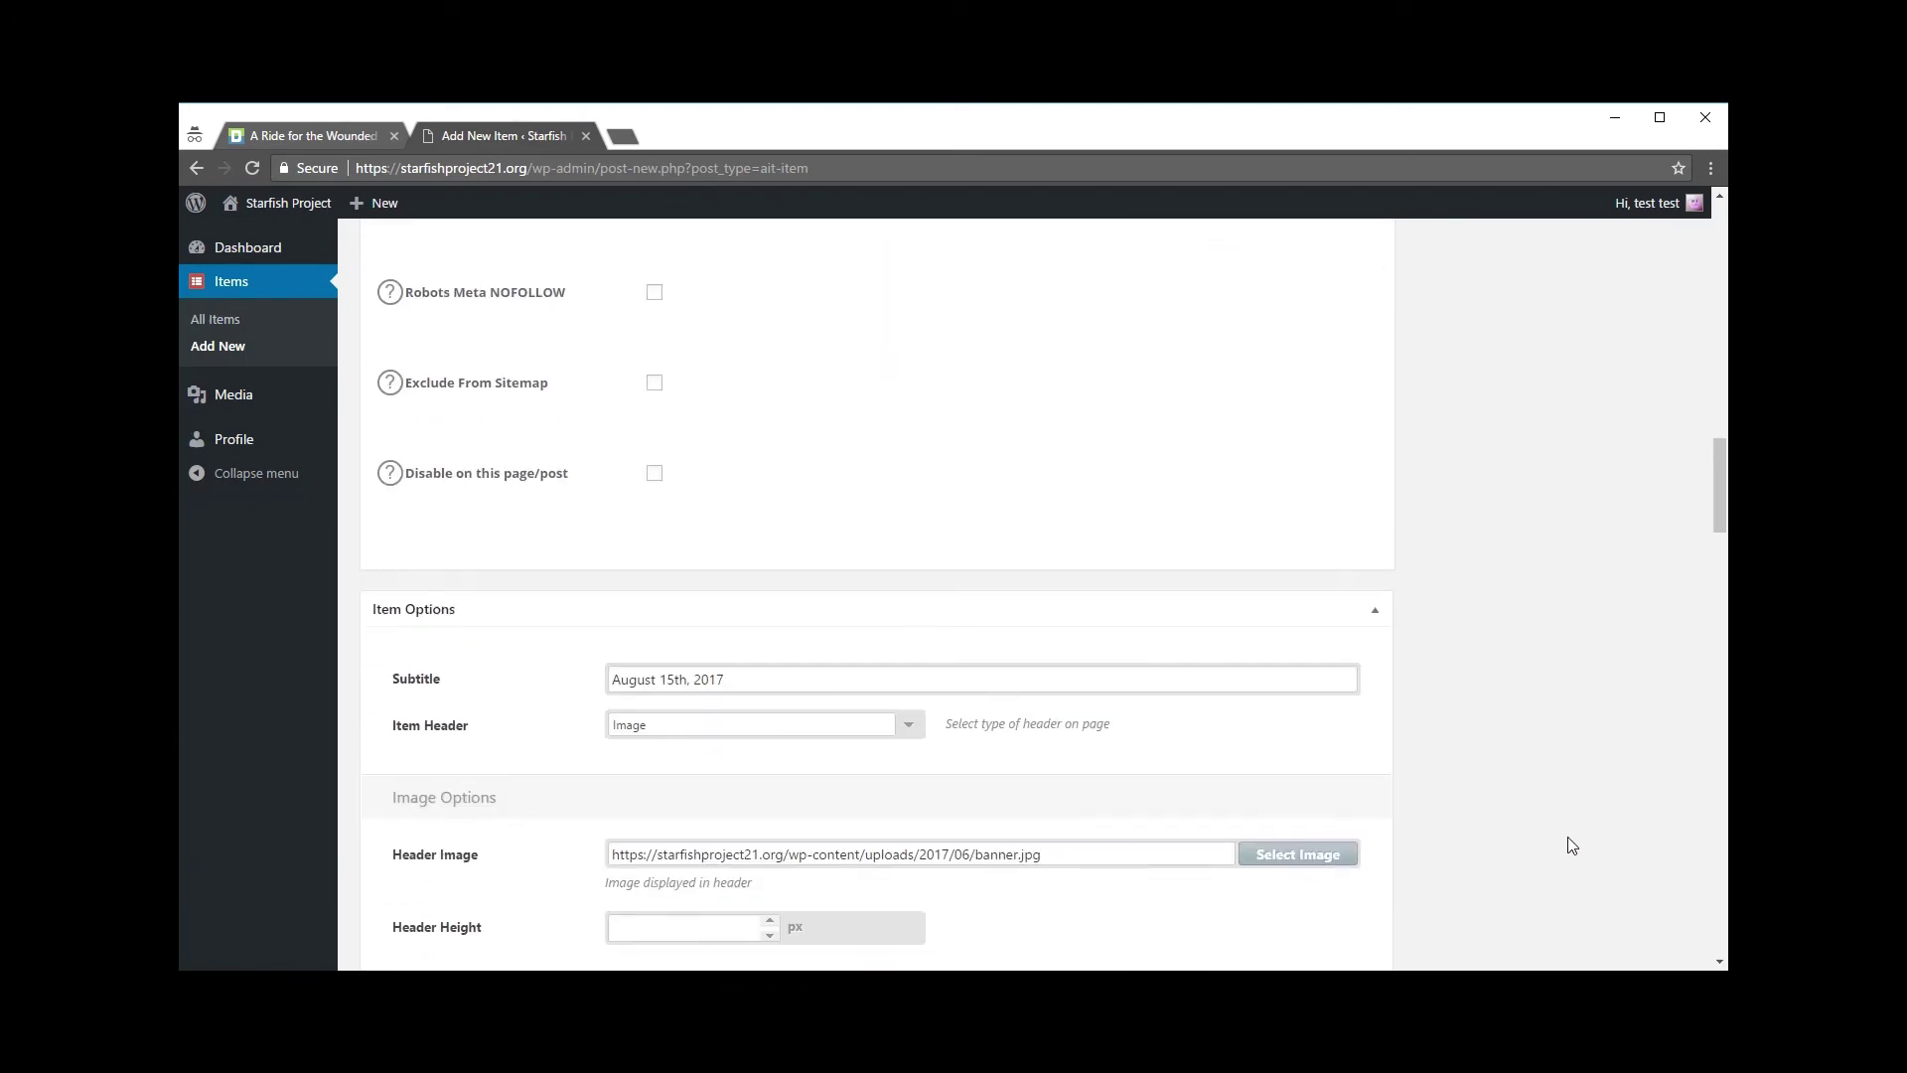
pyautogui.scroll(3, 1572, 845)
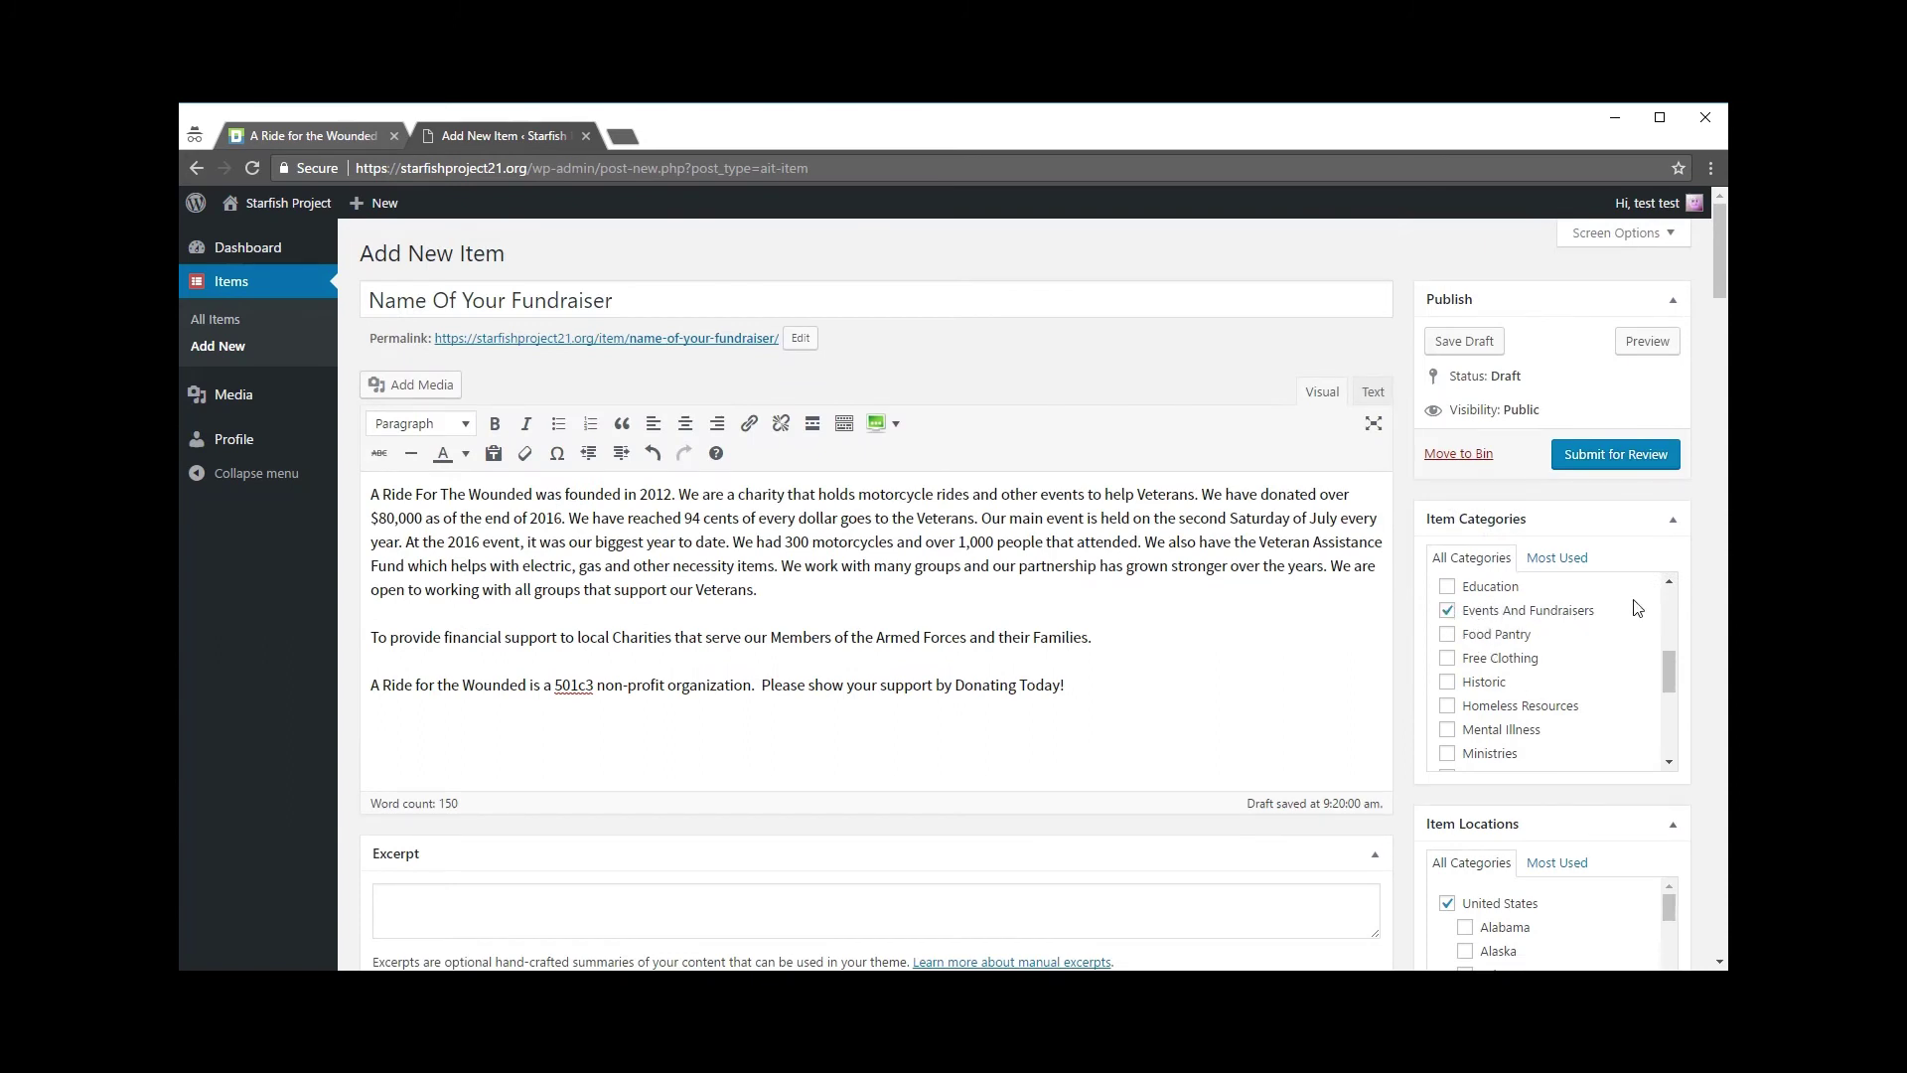
pyautogui.scroll(-5, 1689, 705)
pyautogui.scroll(-4, 1529, 516)
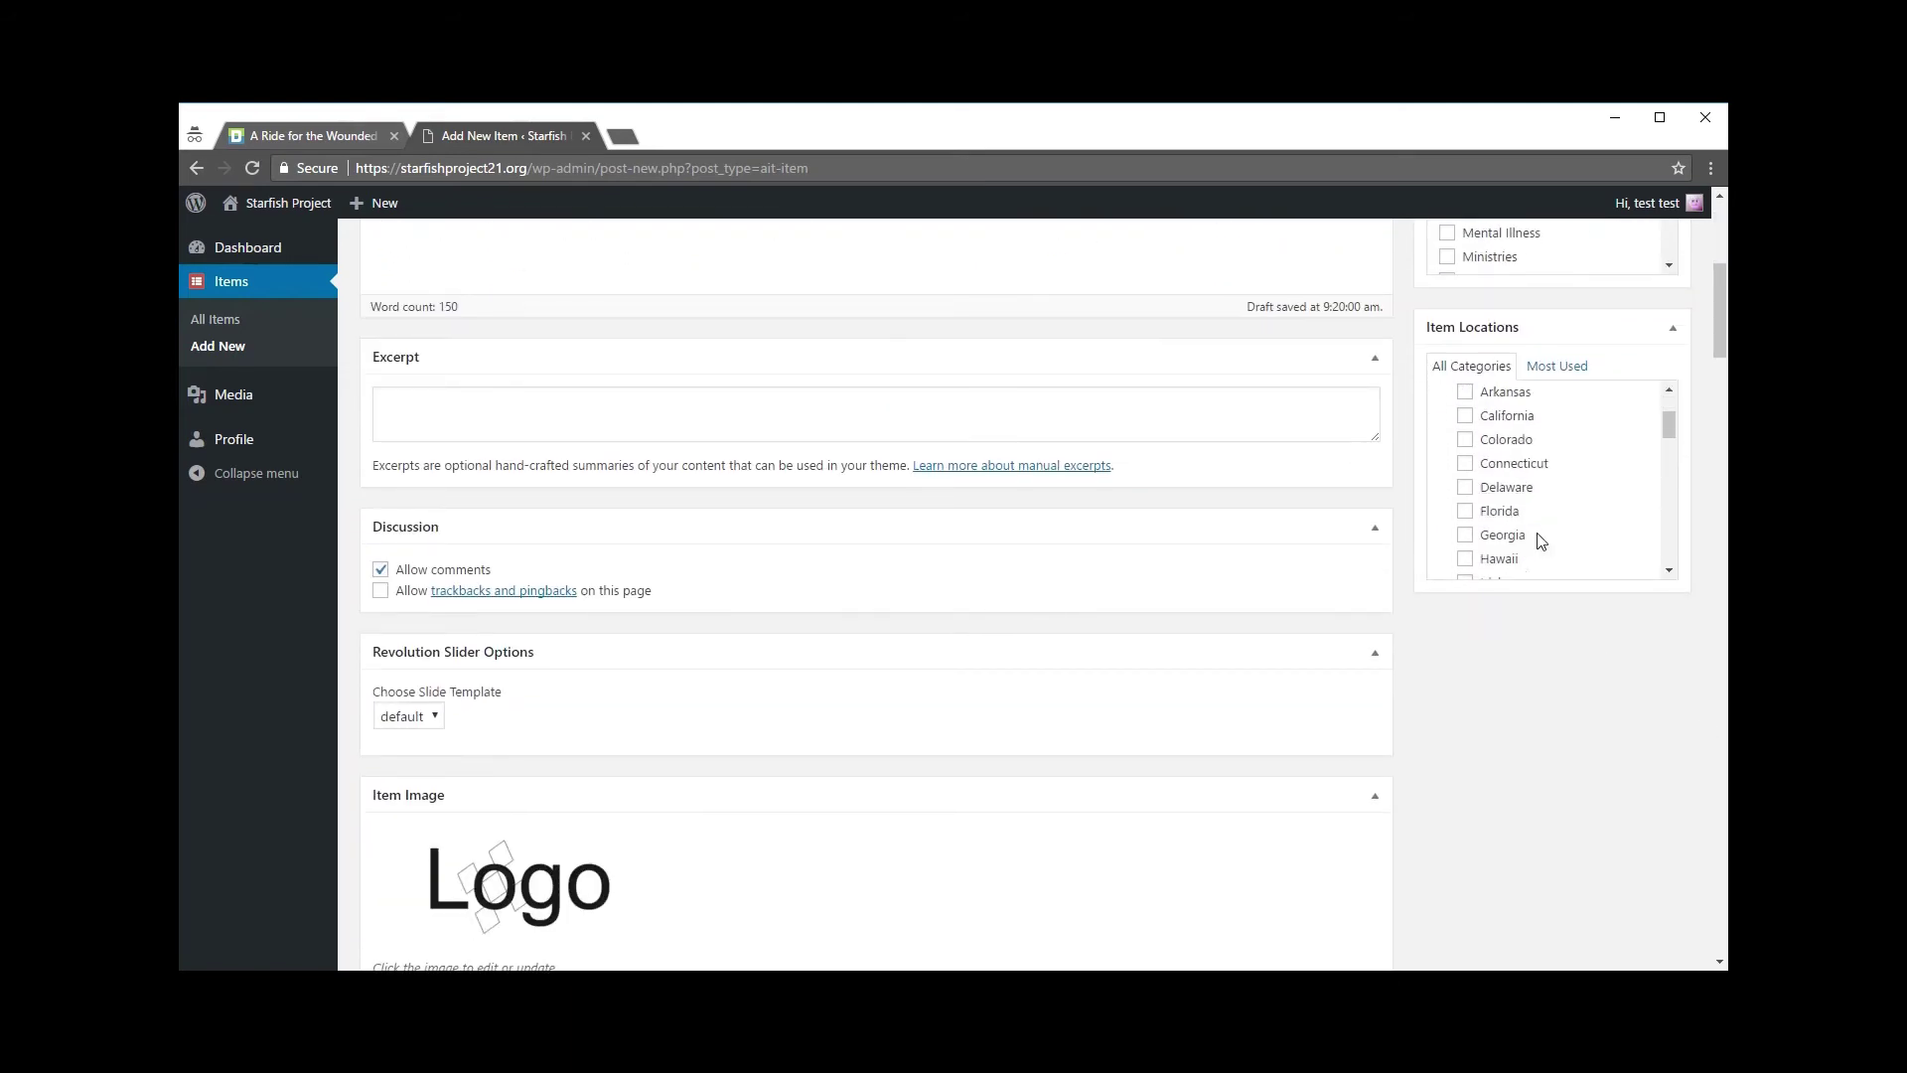
pyautogui.scroll(2, 1470, 484)
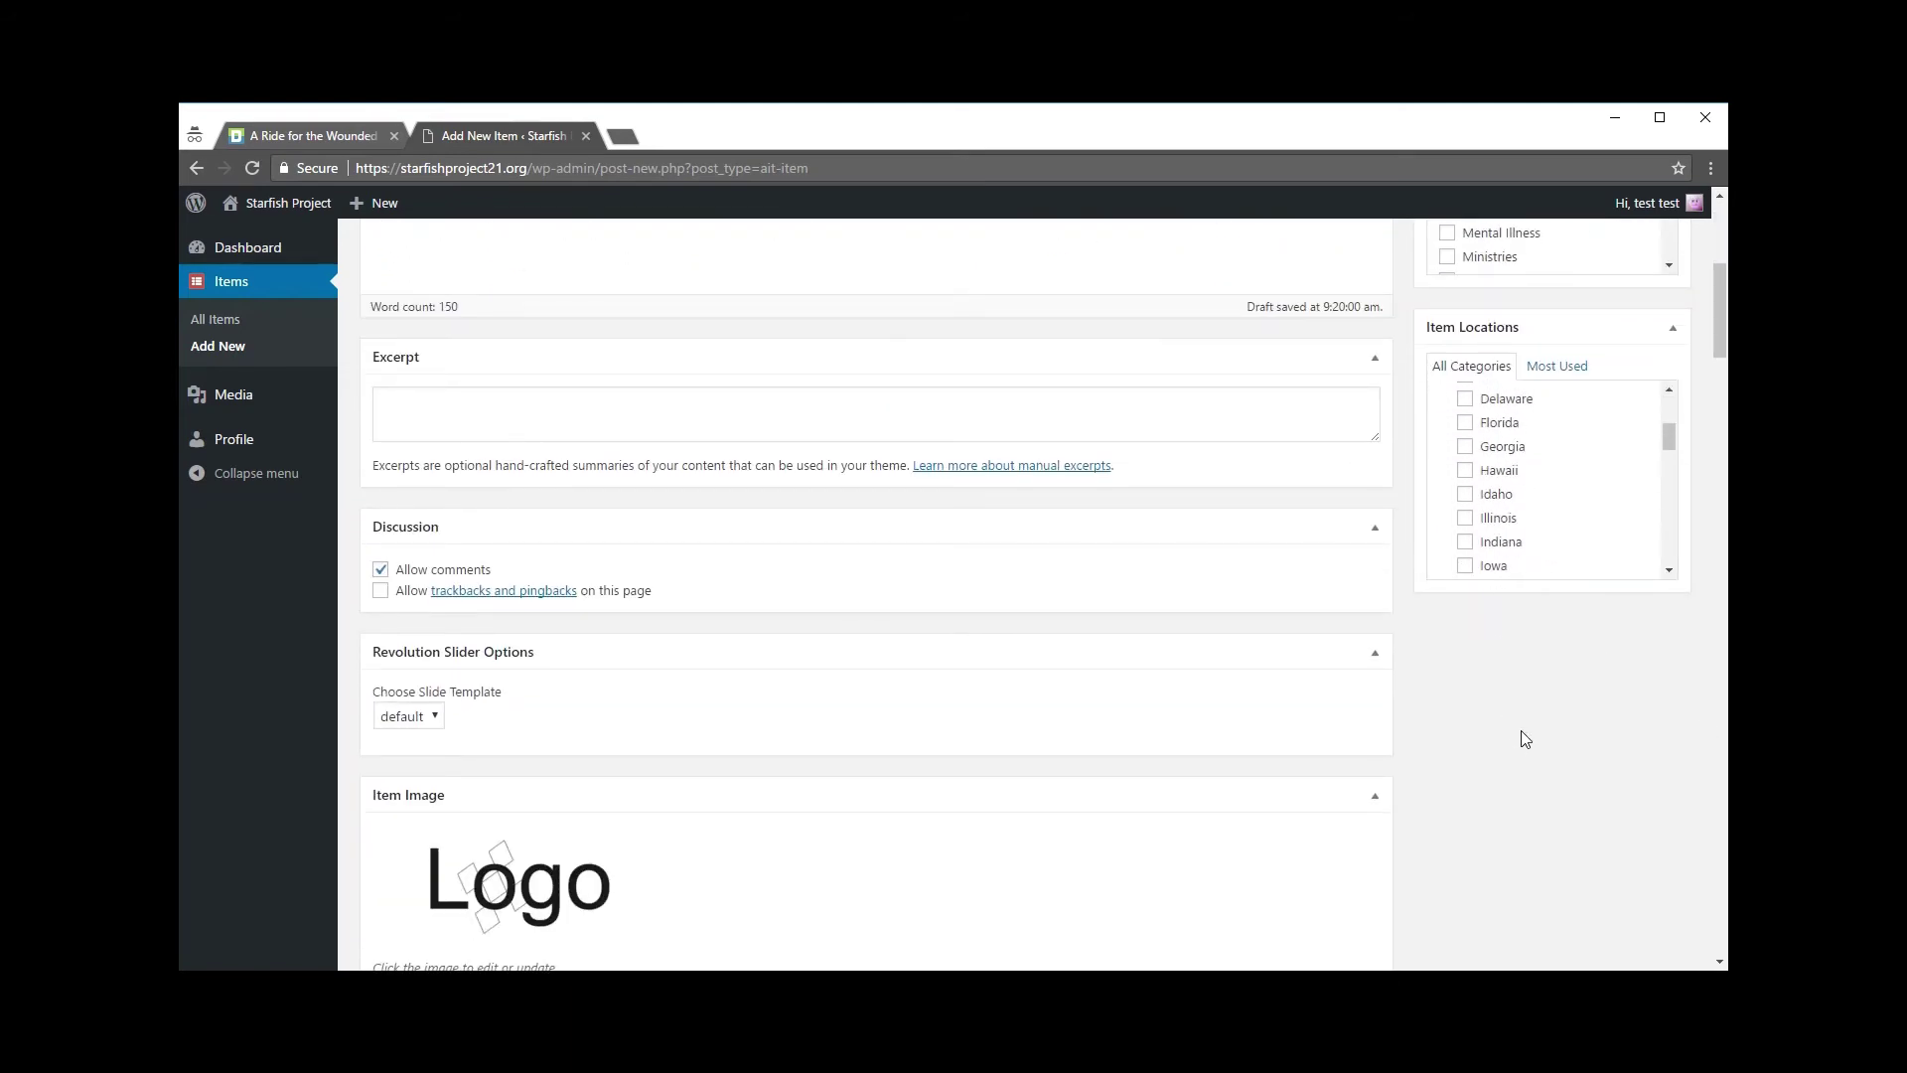
pyautogui.scroll(3, 1526, 731)
pyautogui.scroll(2, 1543, 849)
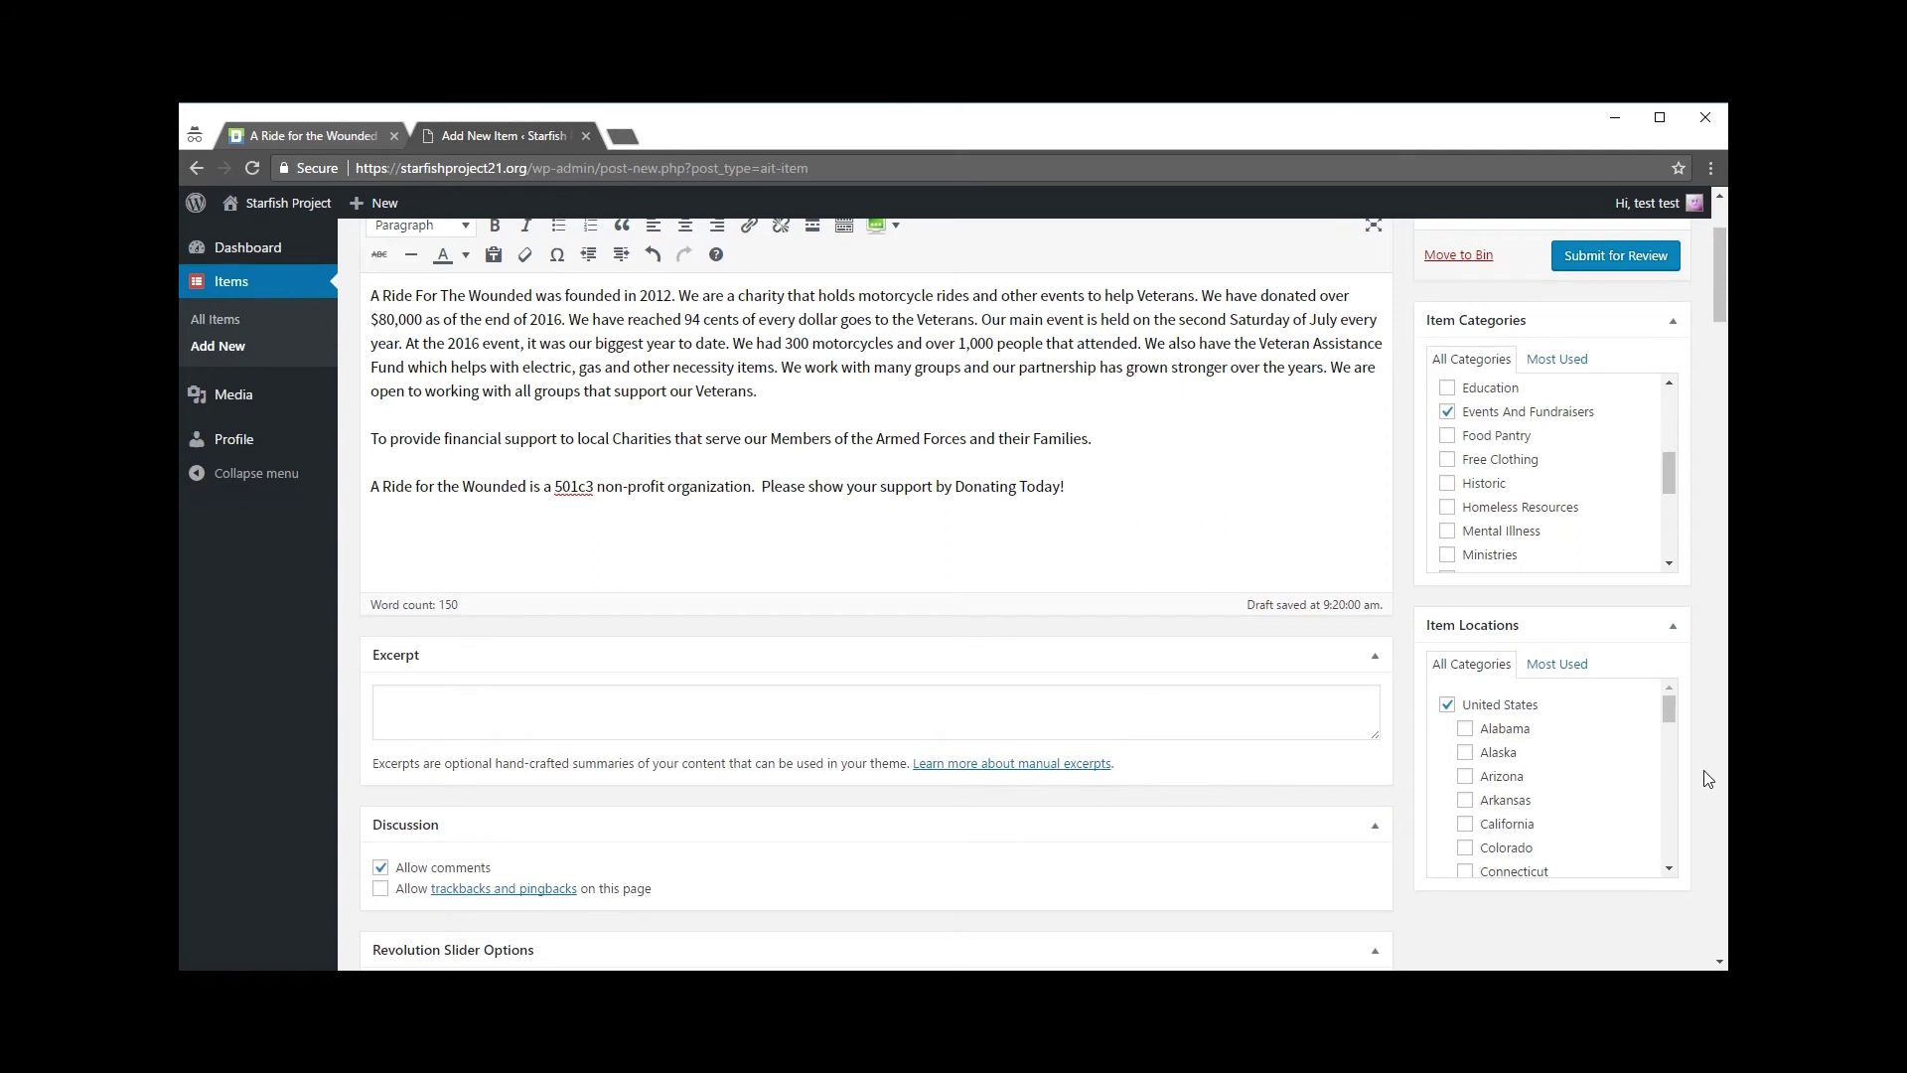
pyautogui.scroll(2, 1701, 775)
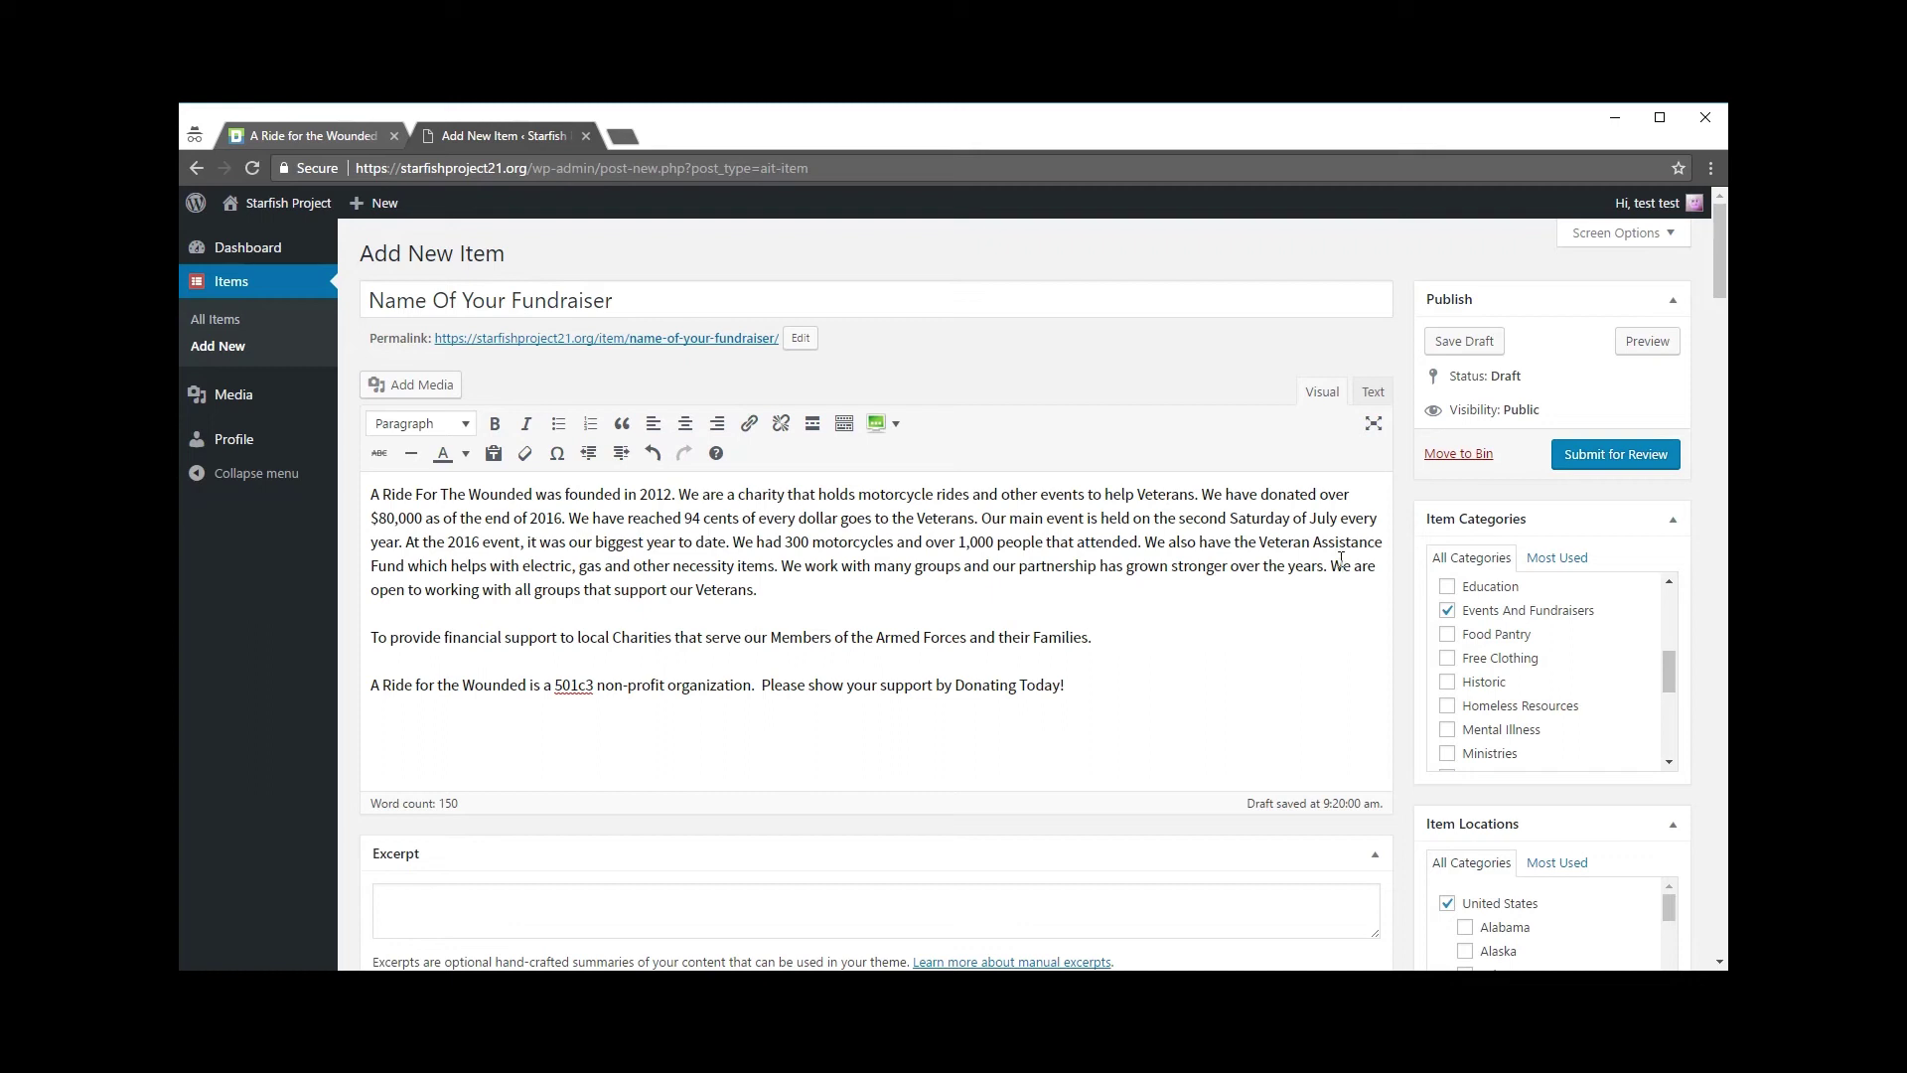
# Step: Submit the item for review and confirm the Post submitted notice with Pending Review status
pyautogui.click(1634, 457)
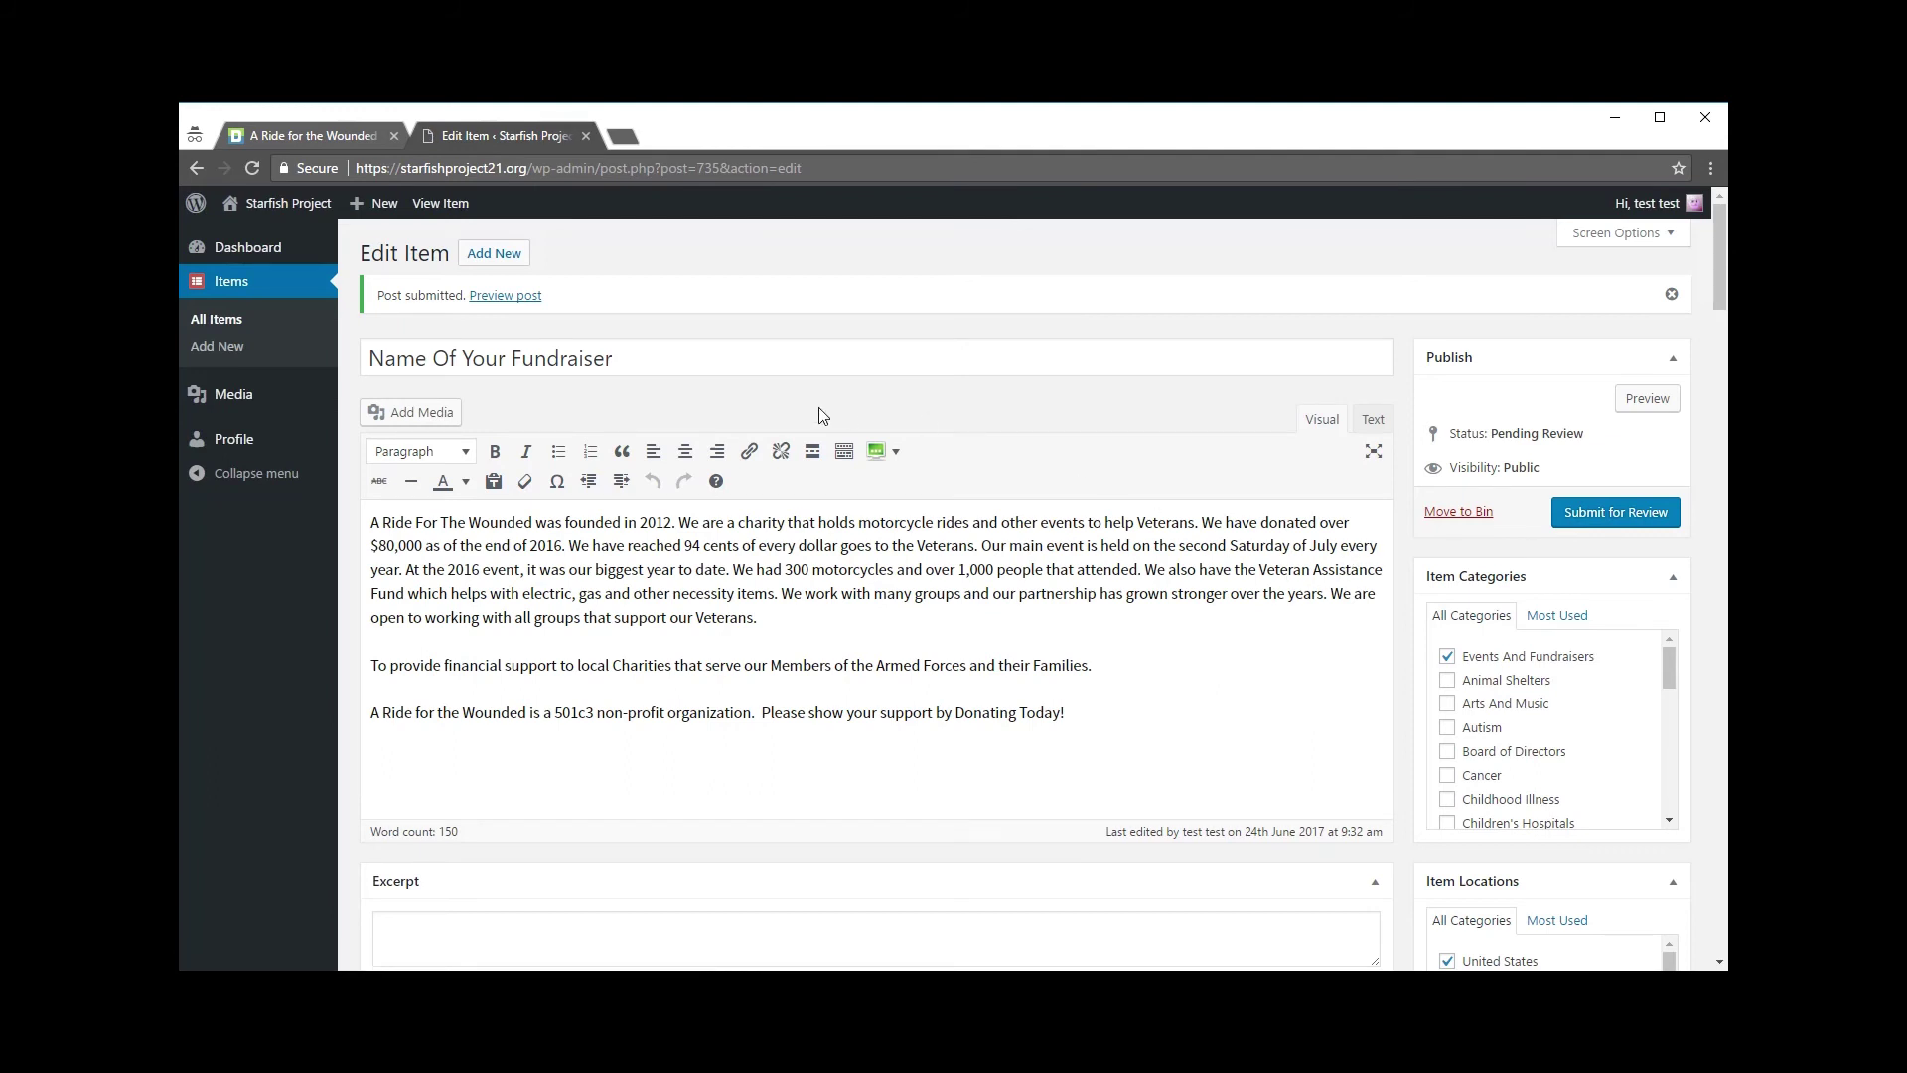
pyautogui.scroll(-1, 795, 581)
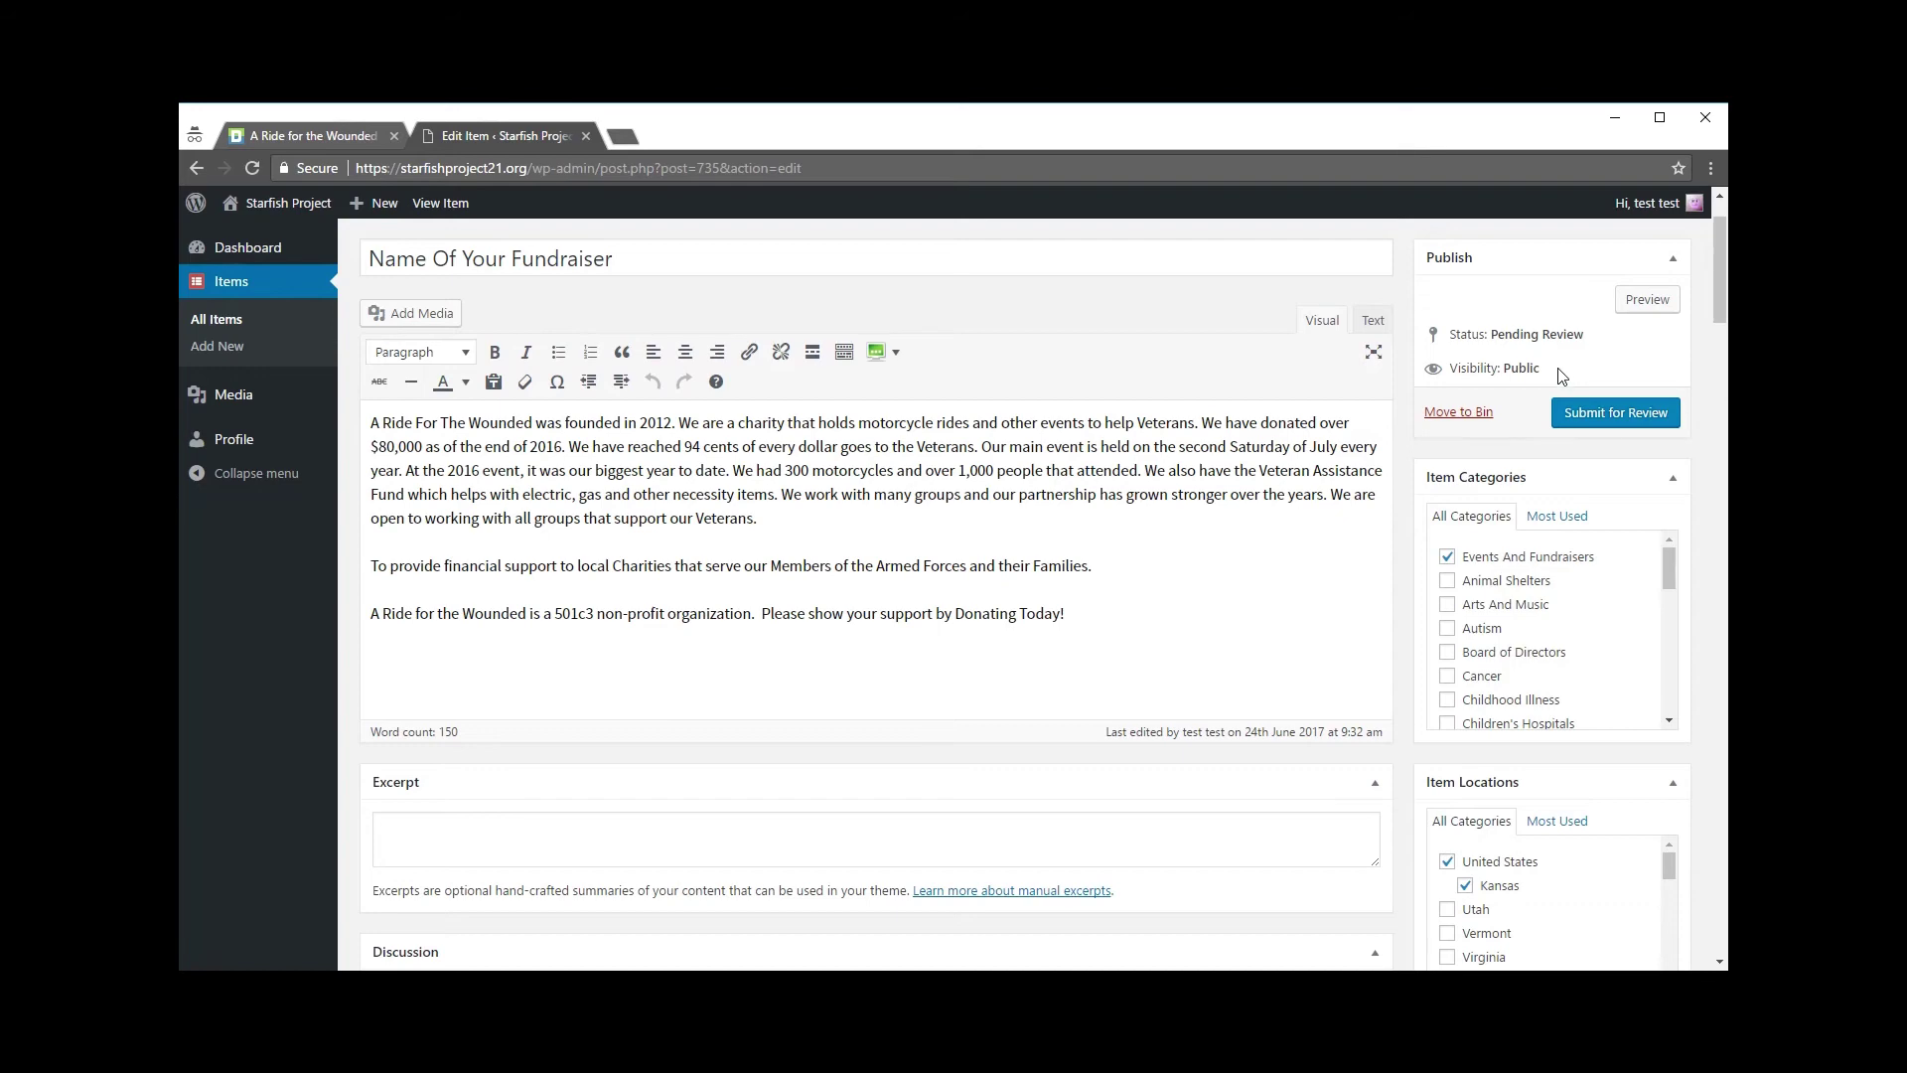
pyautogui.scroll(-1, 833, 629)
pyautogui.scroll(-3, 833, 629)
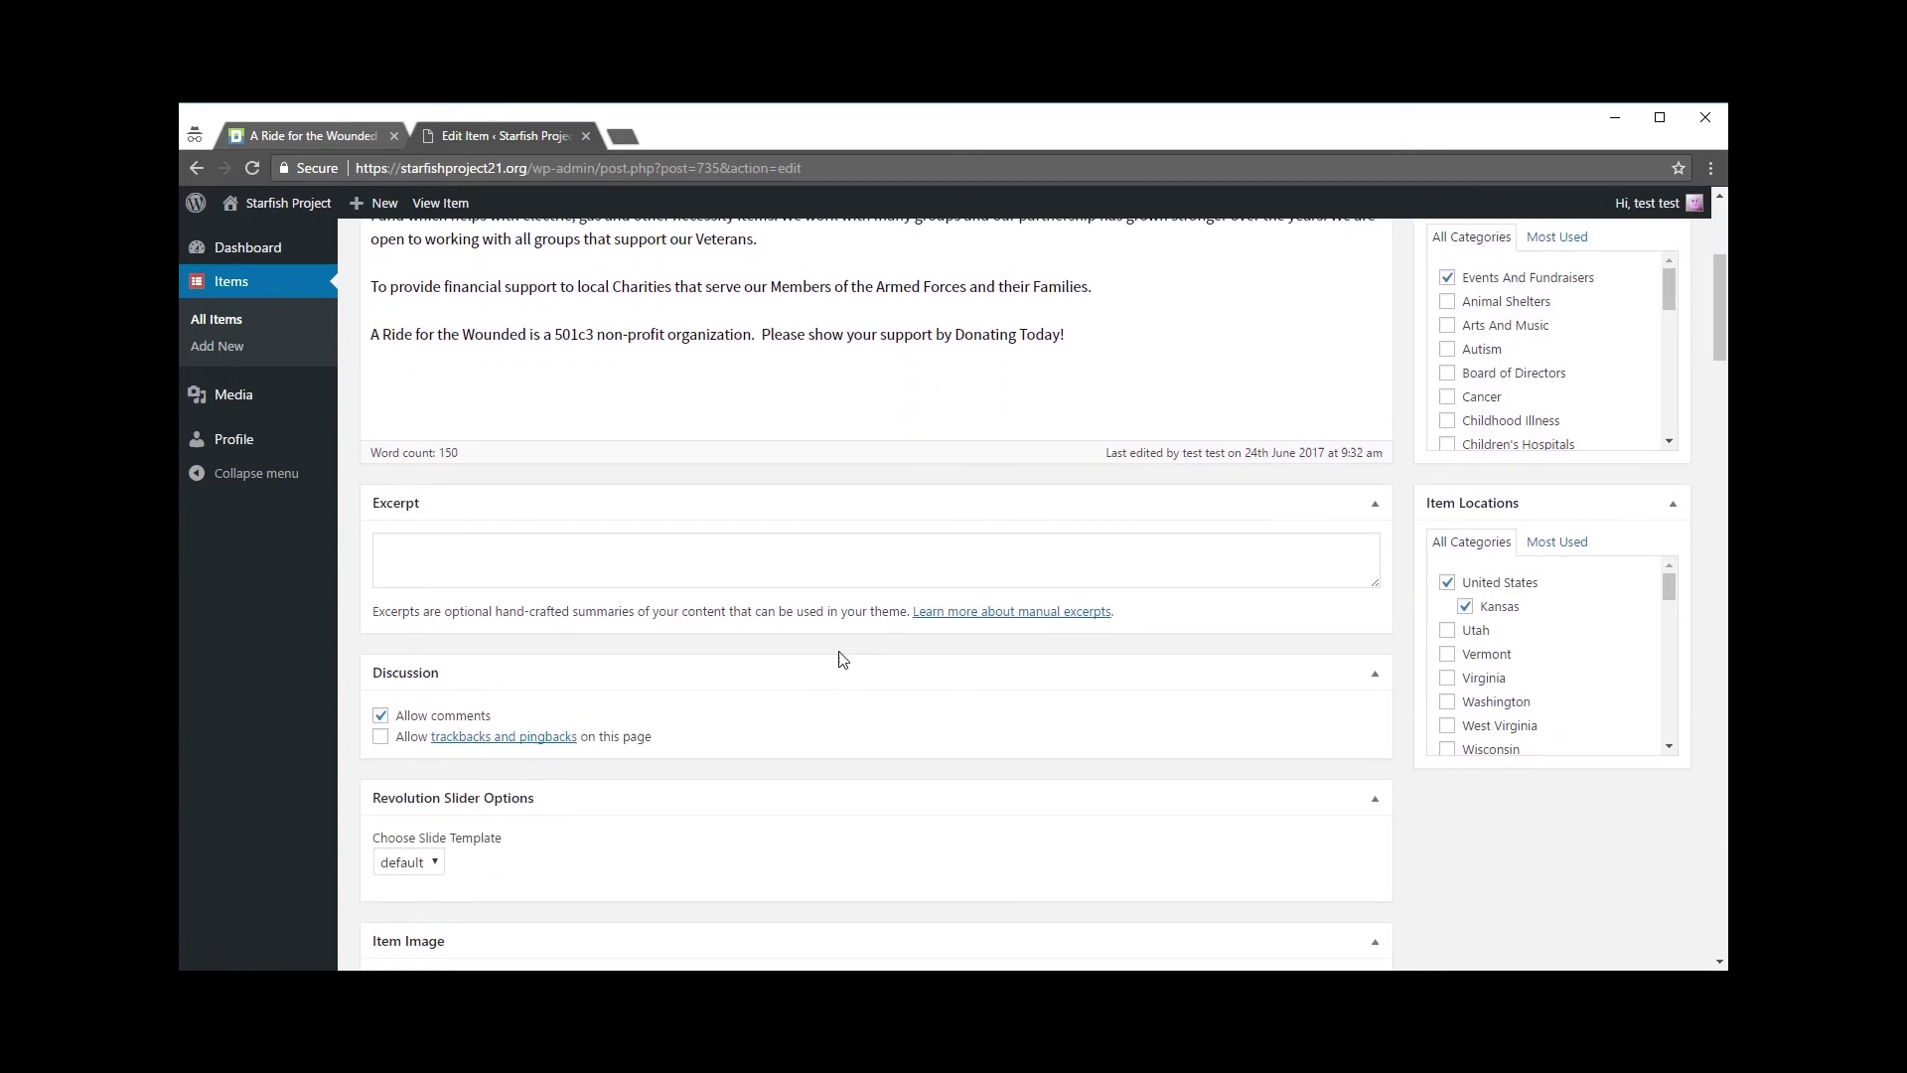
pyautogui.scroll(4, 838, 652)
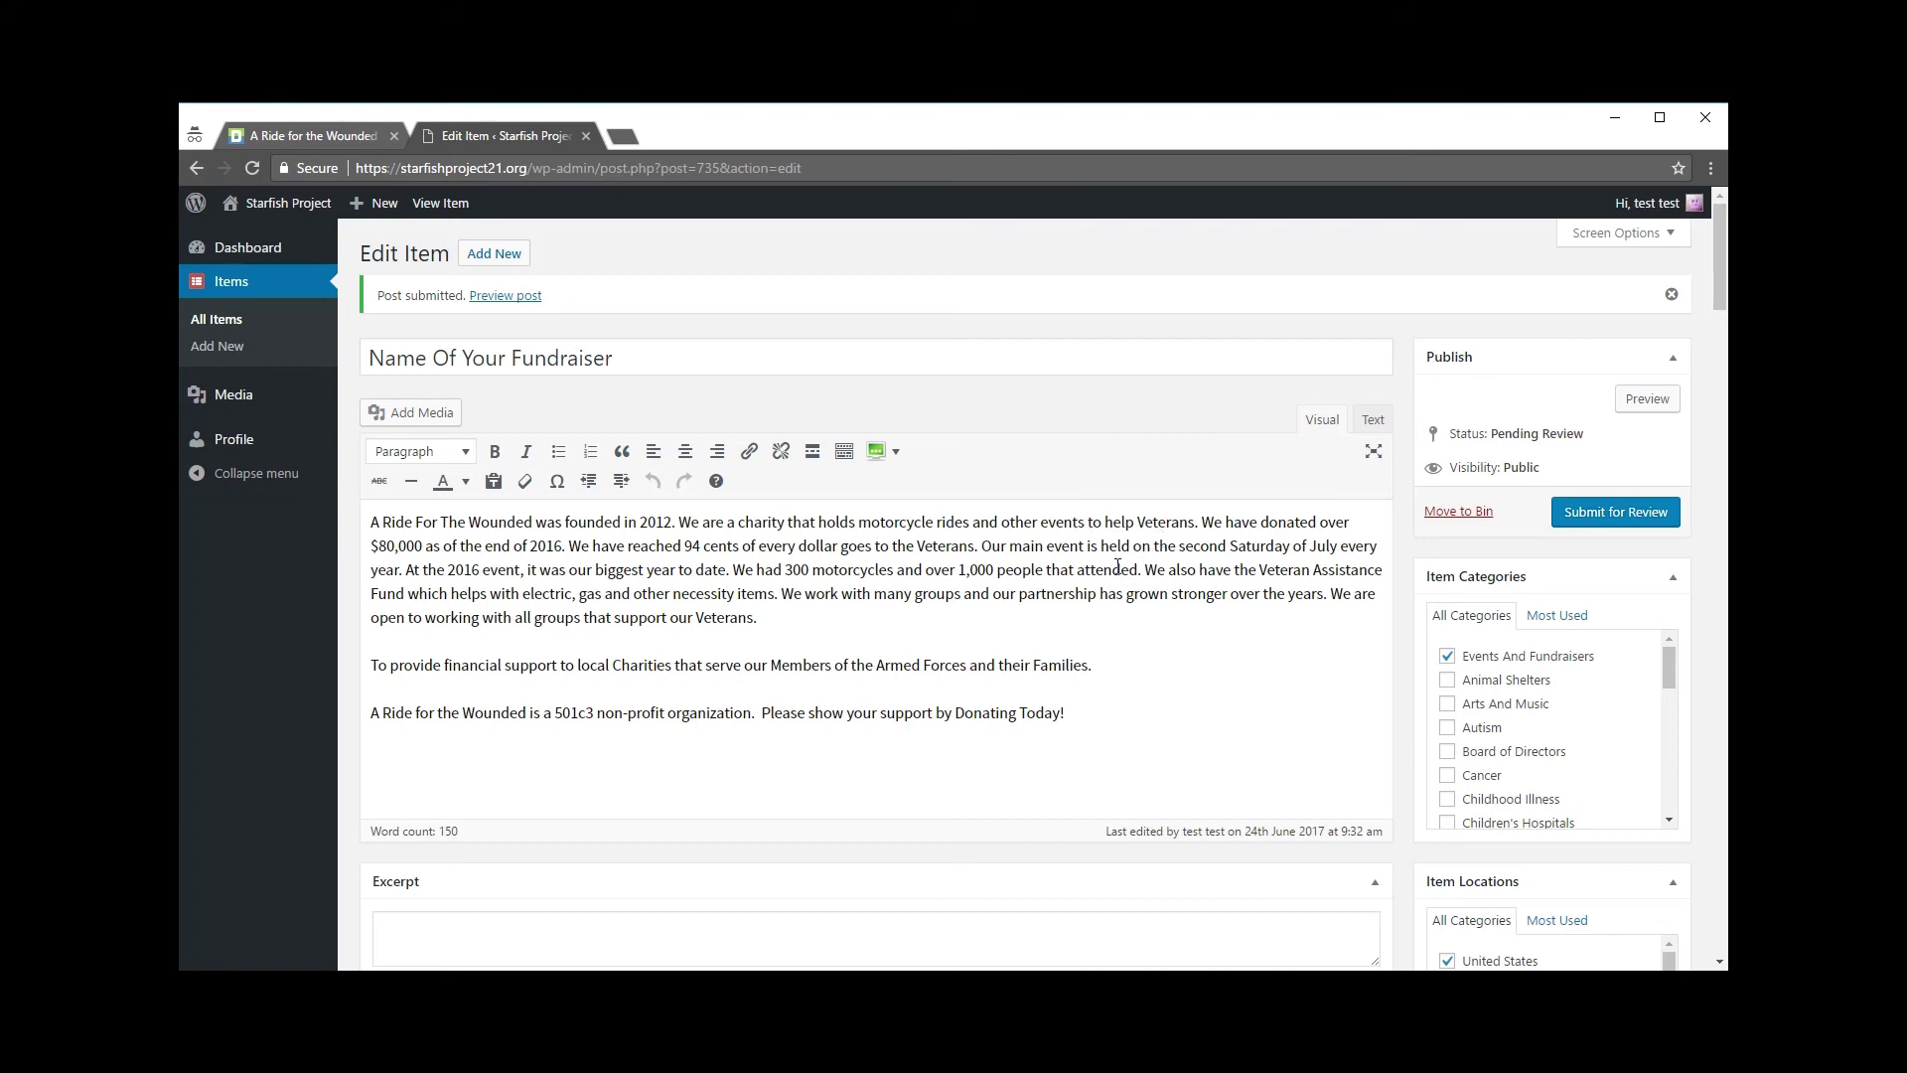
pyautogui.scroll(-1, 1096, 557)
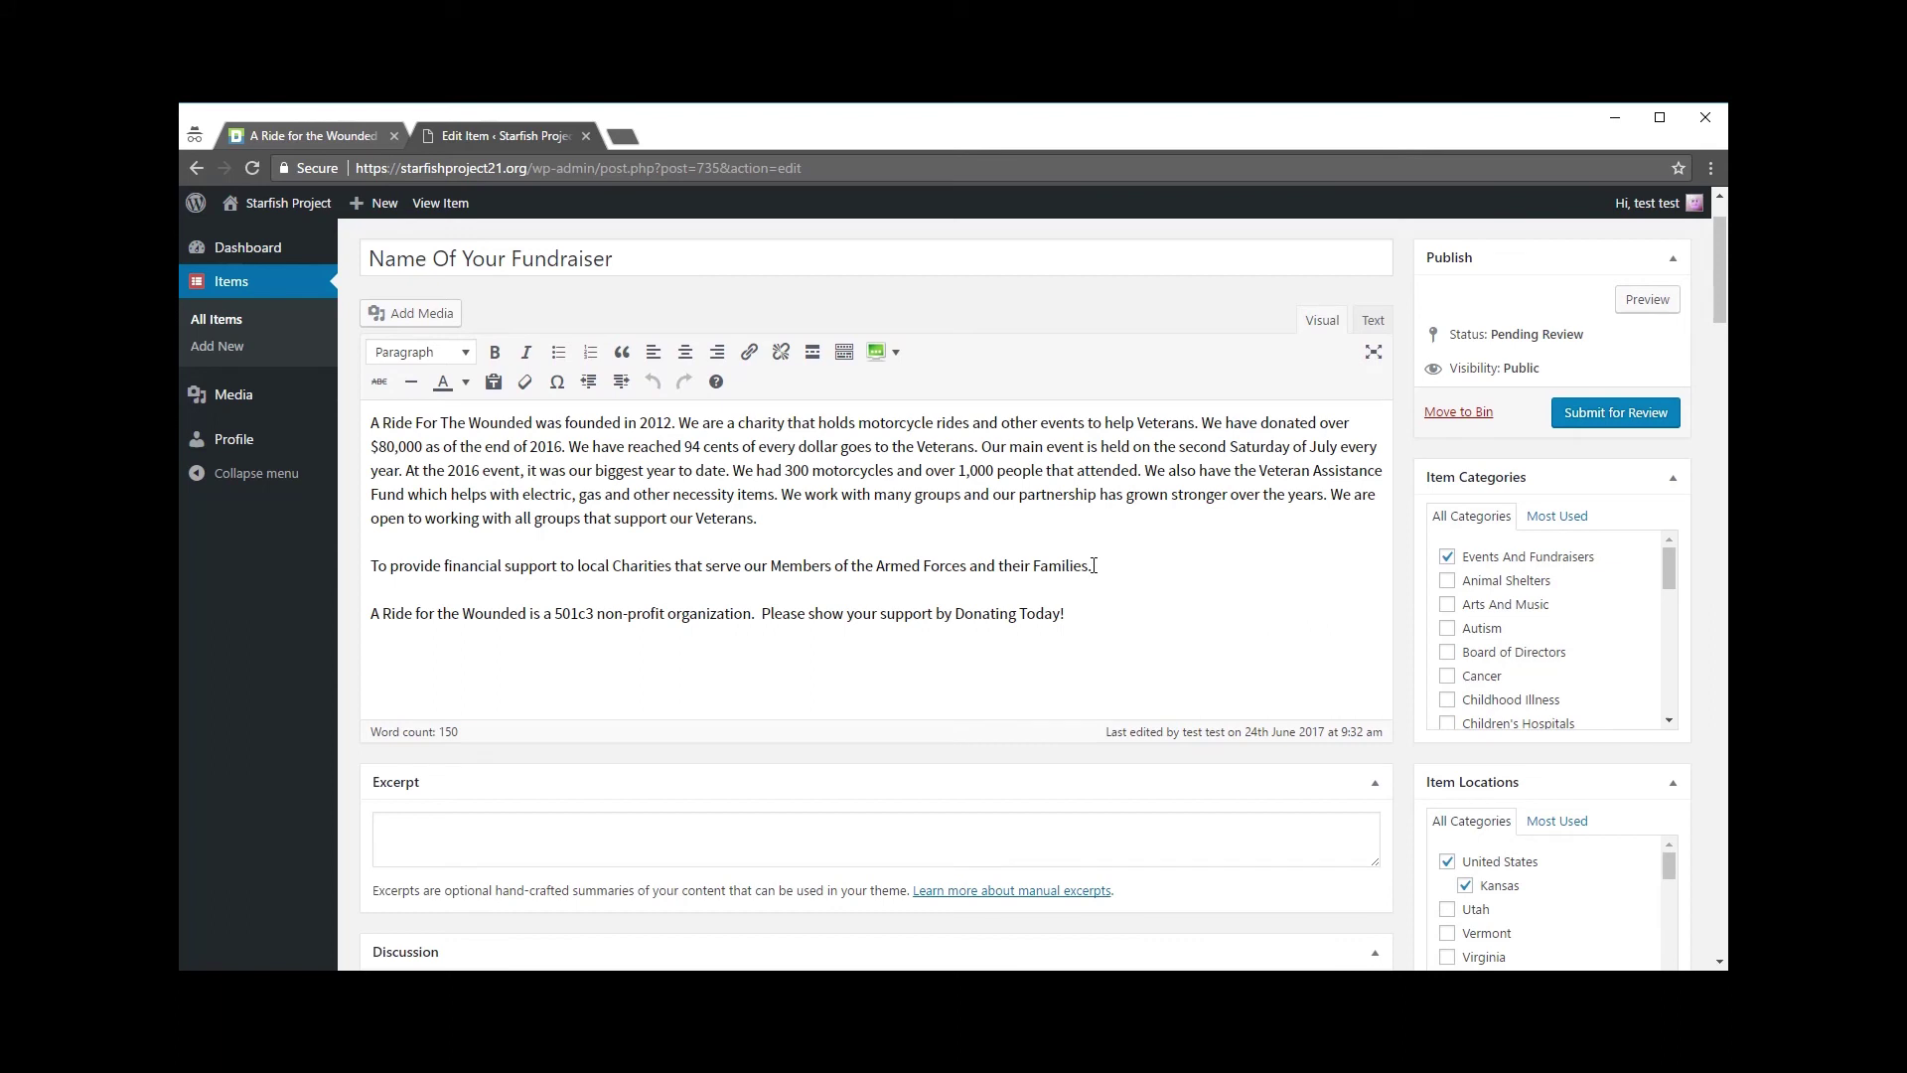
pyautogui.scroll(1, 1093, 566)
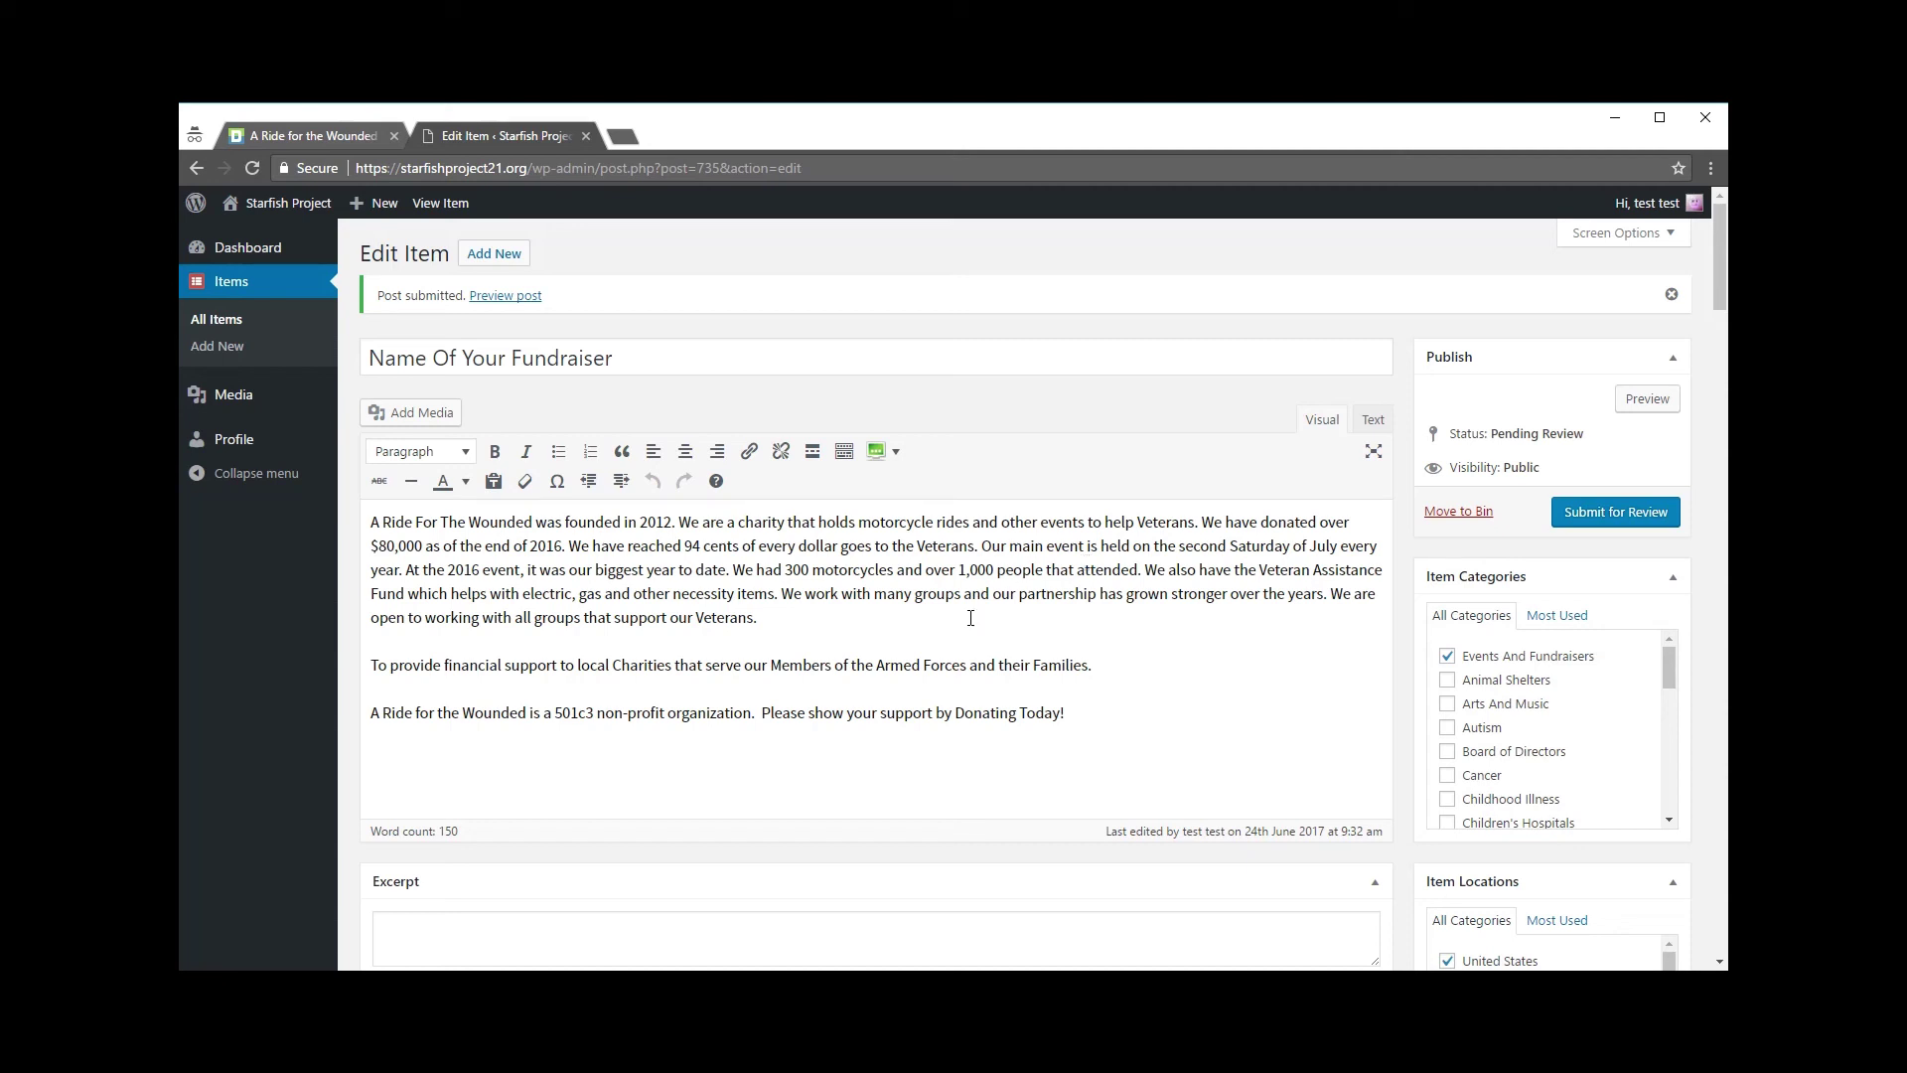
pyautogui.scroll(-1, 769, 675)
pyautogui.scroll(1, 784, 645)
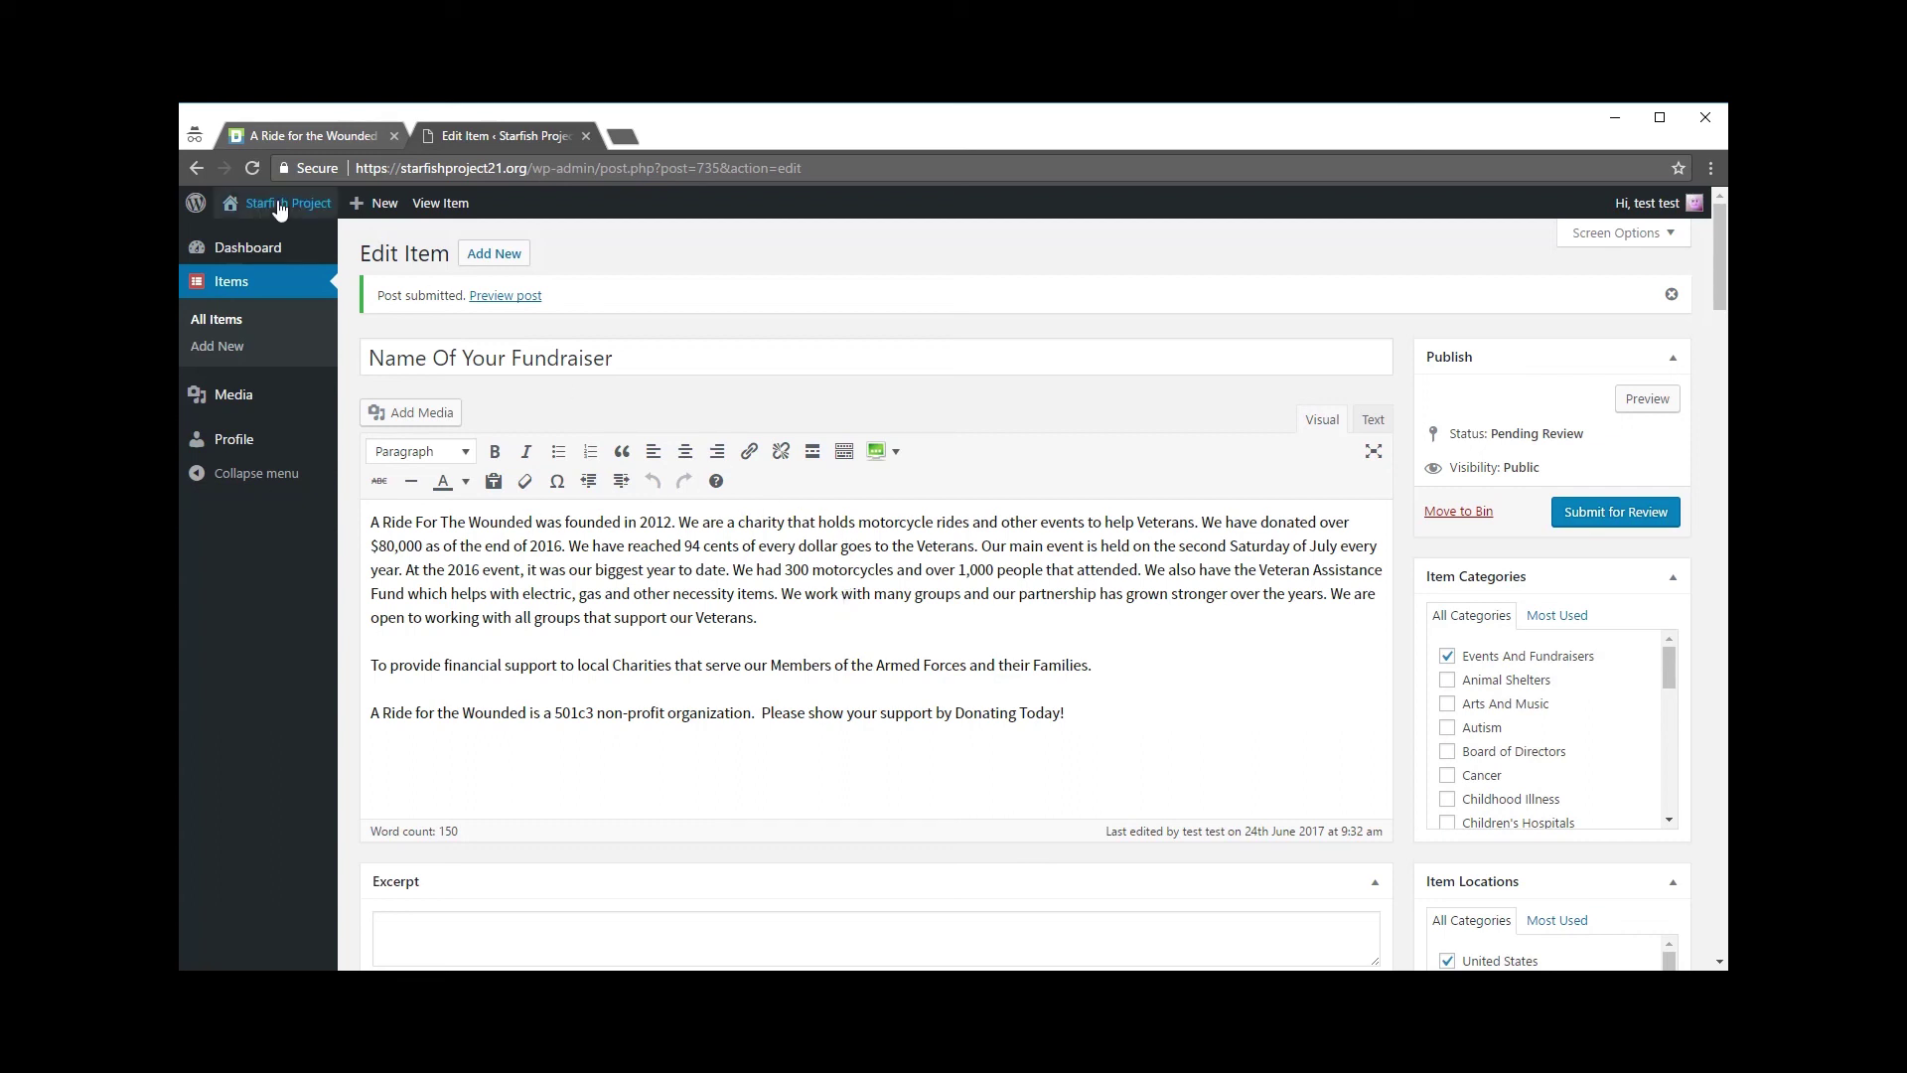
# Step: Switch to the public A Ride for the Wounded page and scroll to its item title
pyautogui.click(276, 136)
pyautogui.scroll(6, 646, 516)
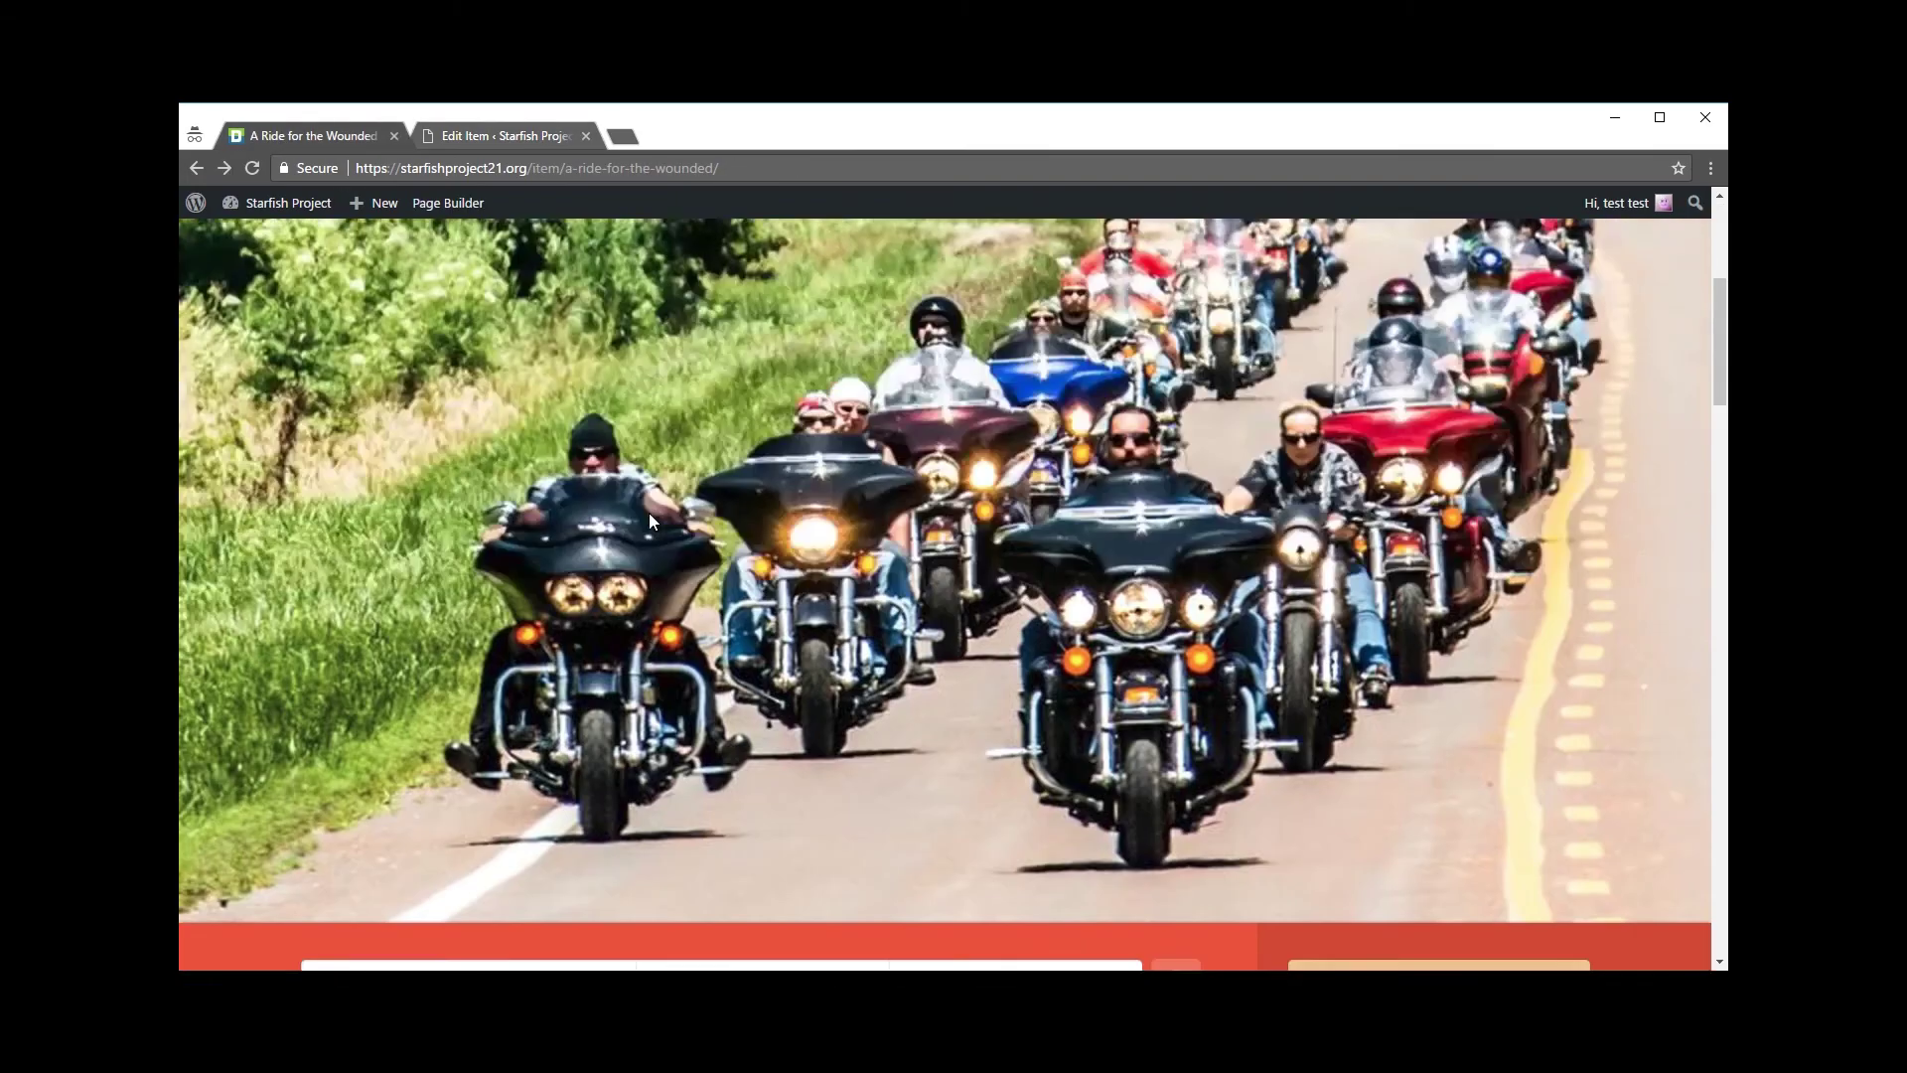
pyautogui.scroll(-3, 695, 514)
pyautogui.scroll(5, 699, 518)
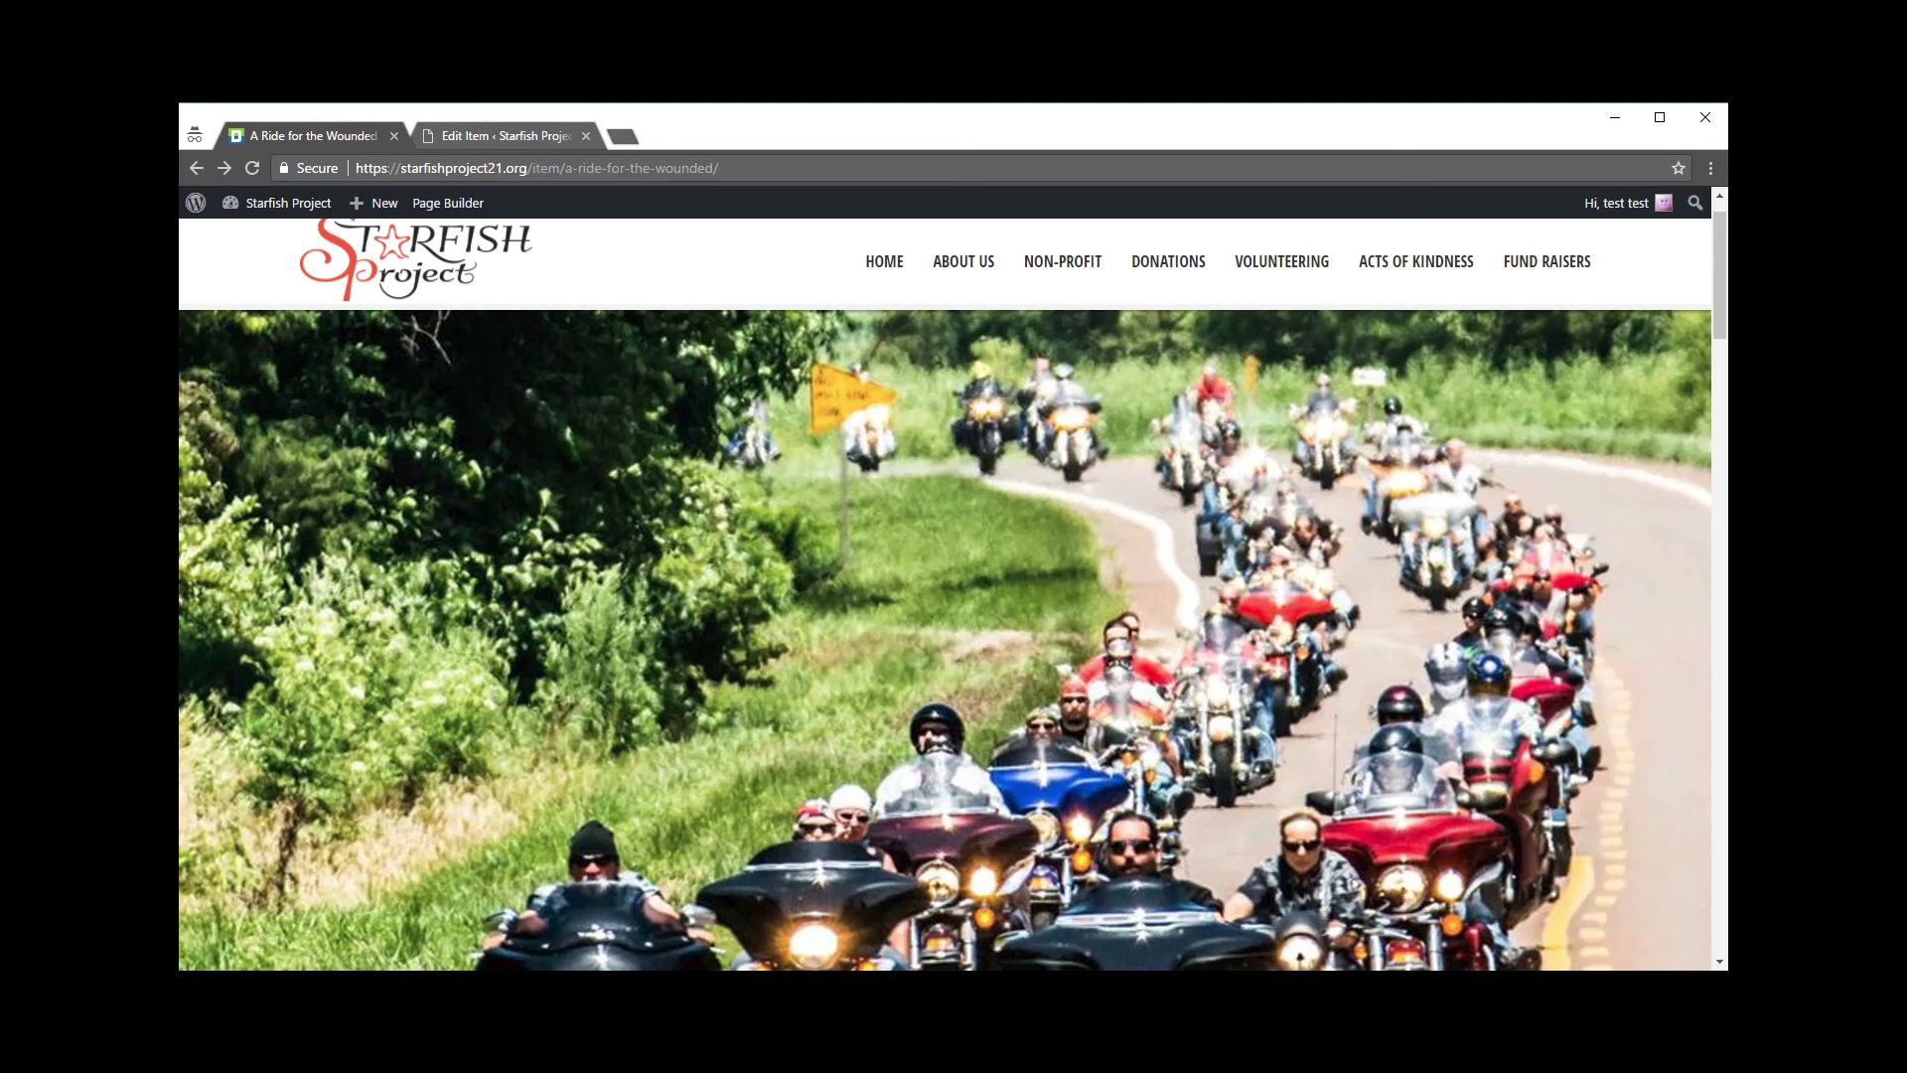
pyautogui.scroll(-2, 781, 508)
pyautogui.scroll(-5, 781, 509)
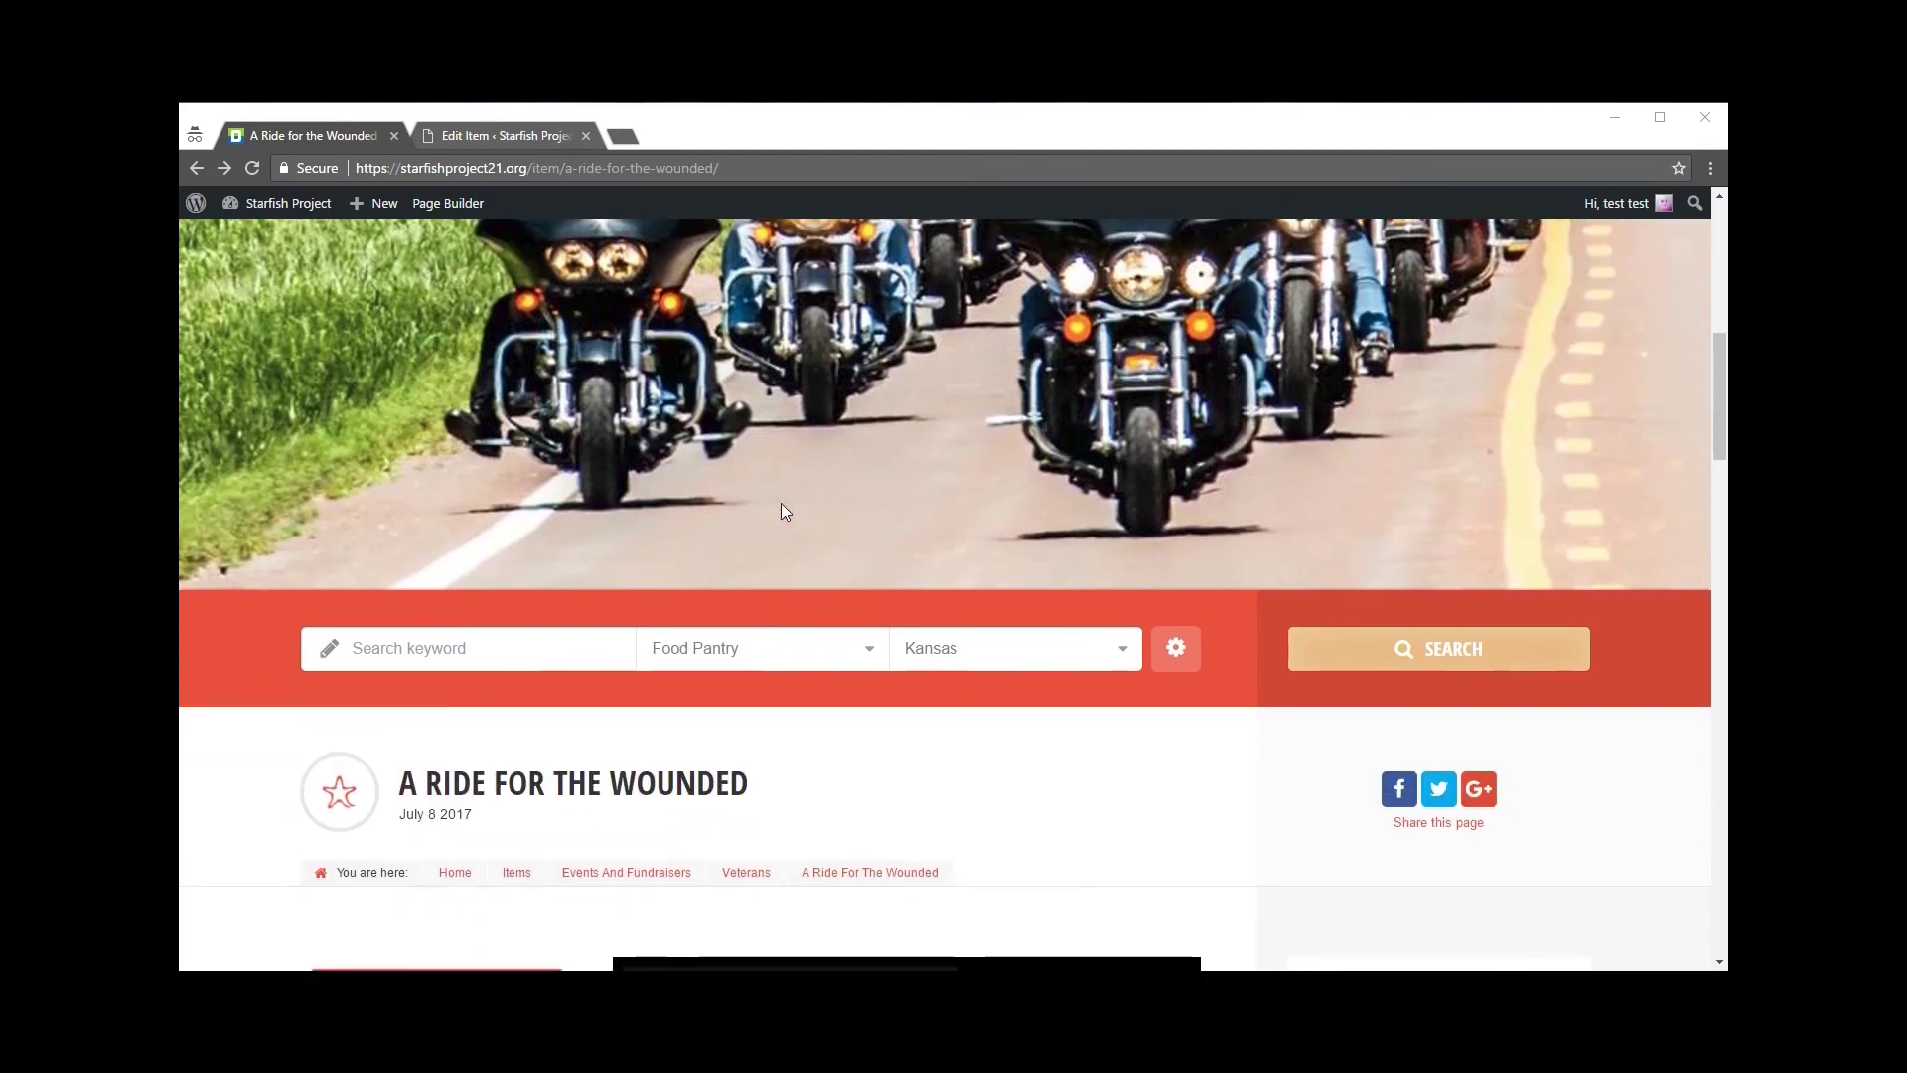